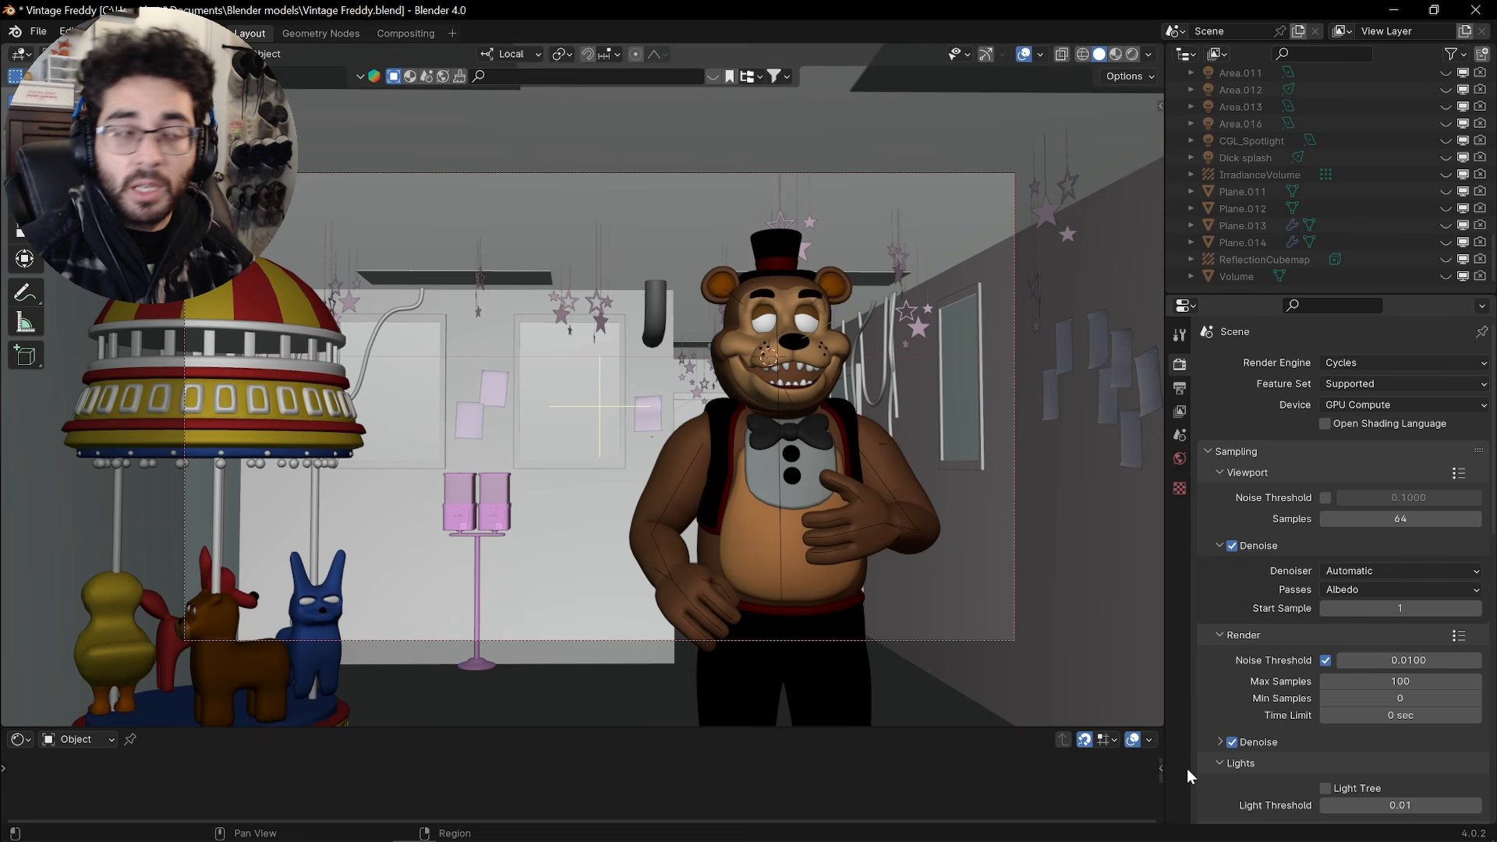
# Switch the render engine from Cycles to EEVEE and show the room in rendered viewport shading
pyautogui.press('z')
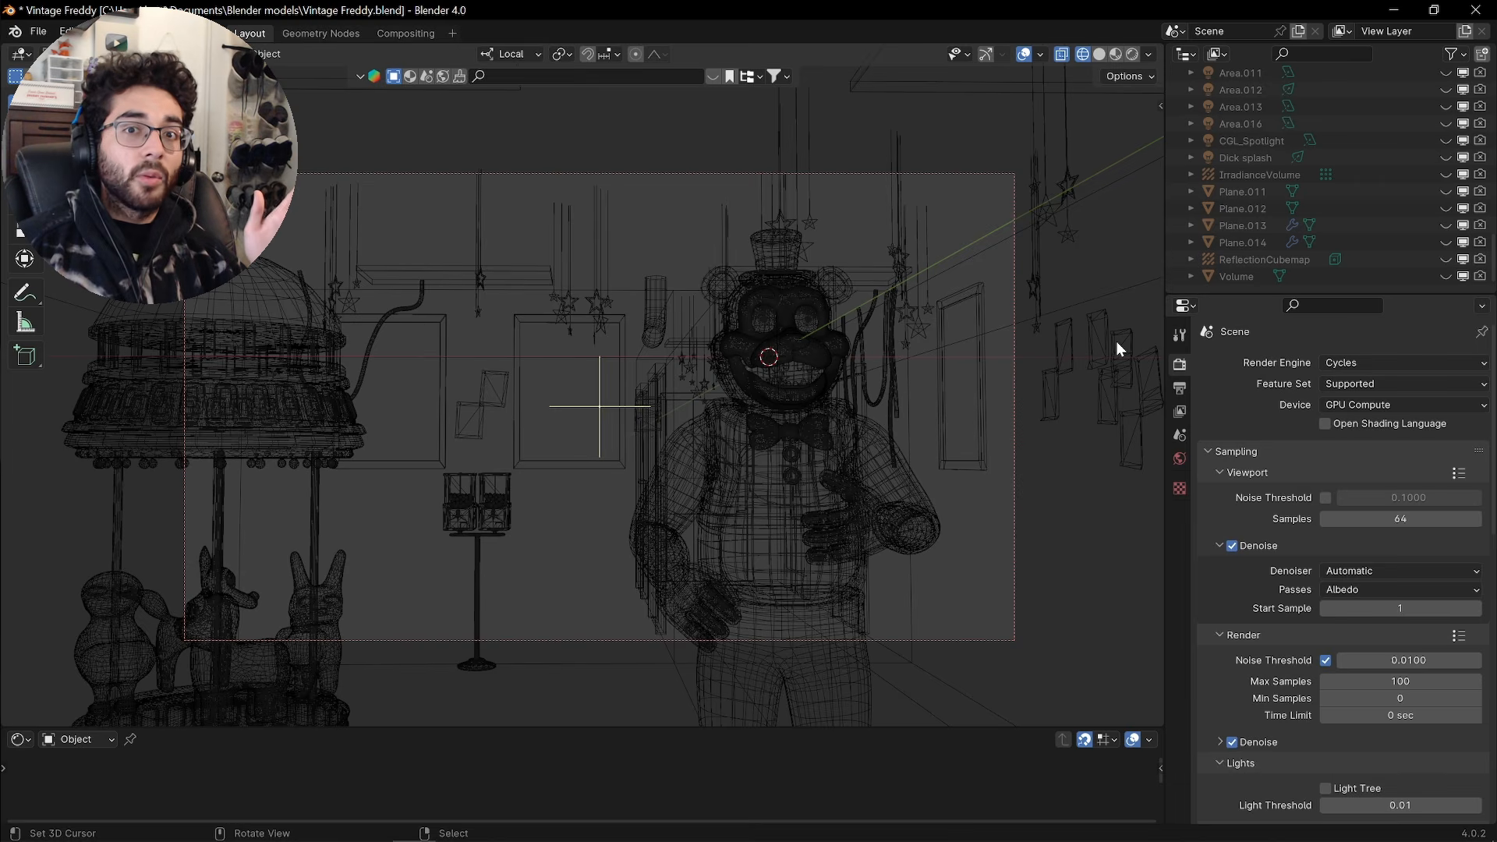
pyautogui.click(1396, 363)
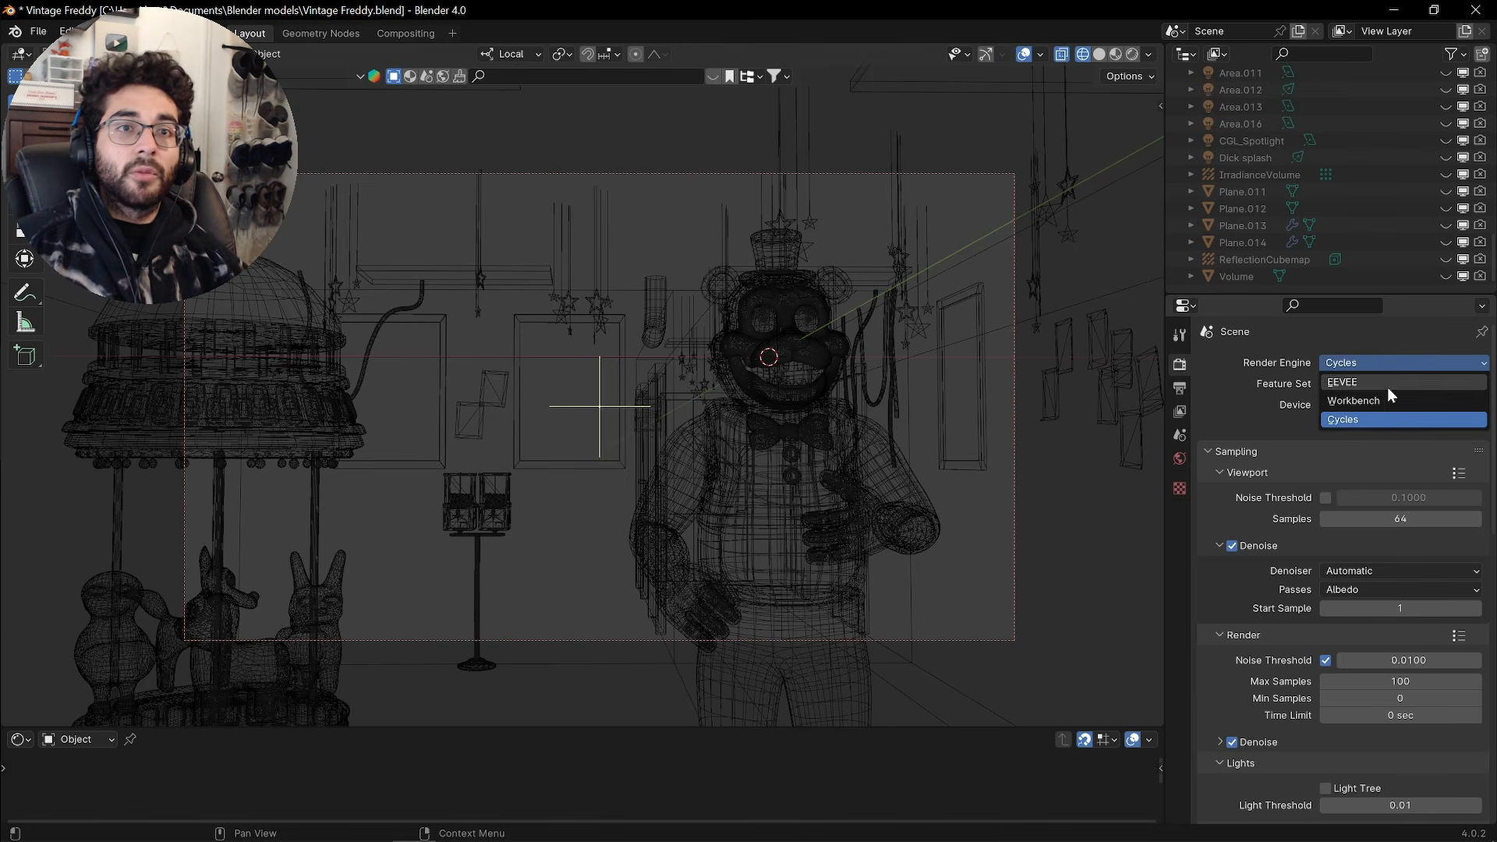
pyautogui.click(1358, 384)
pyautogui.hotkey('shift', 'z')
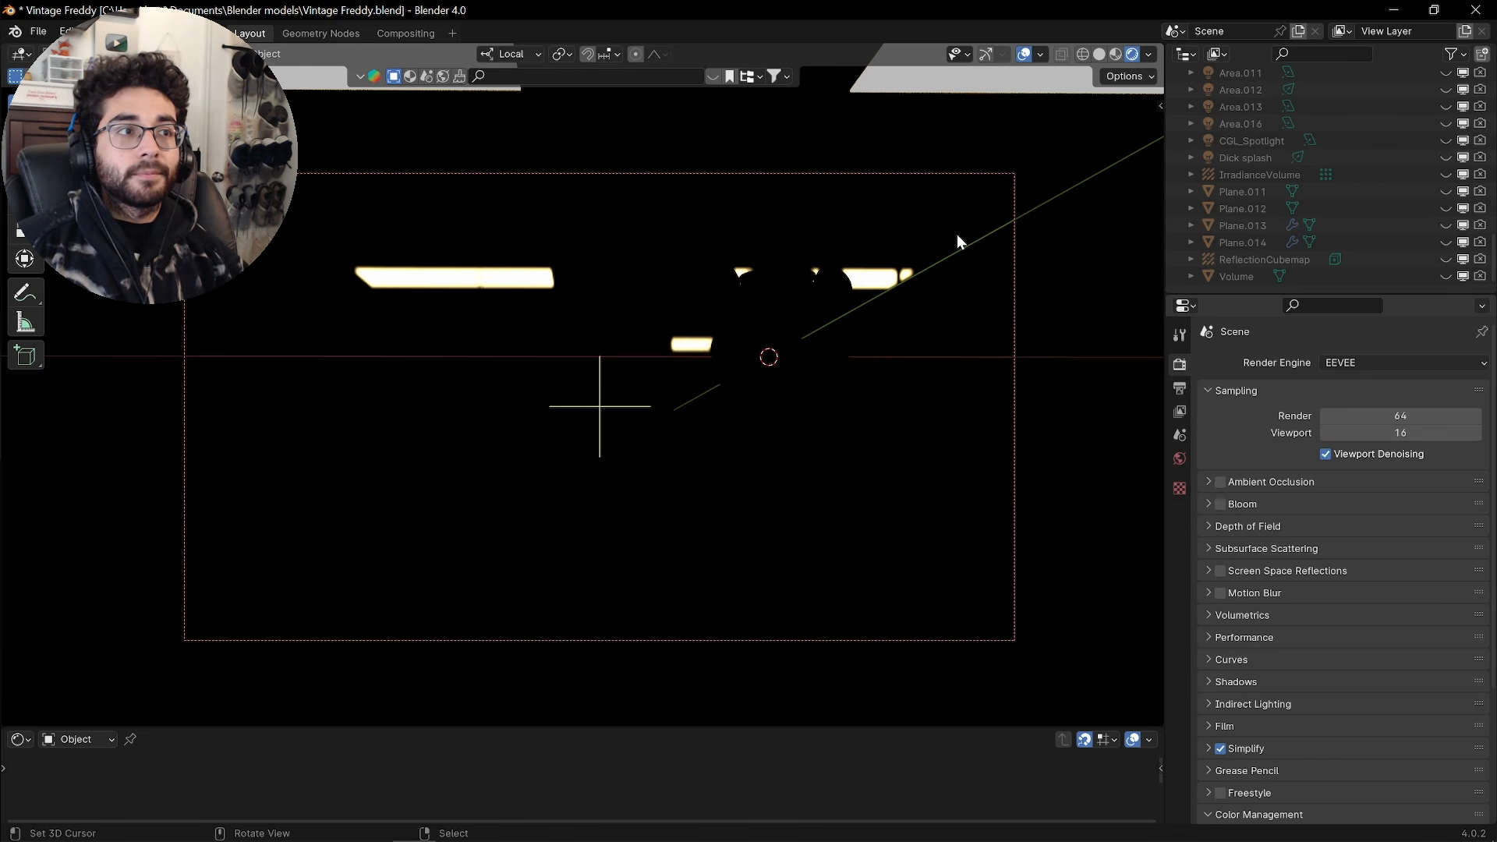
pyautogui.moveTo(902, 227); pyautogui.dragTo(384, 251, button='middle')
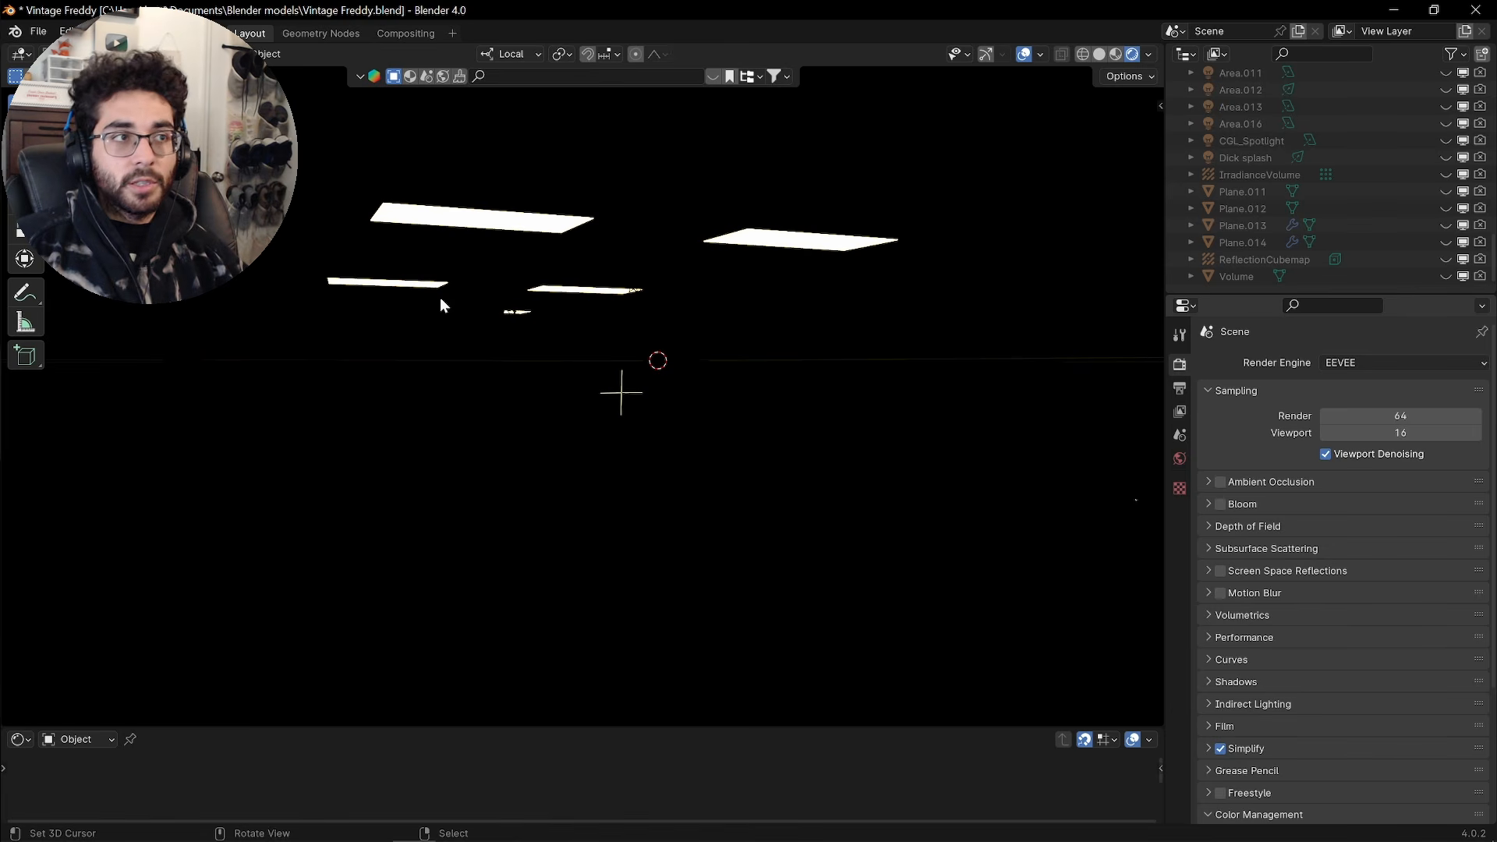
pyautogui.moveTo(759, 395); pyautogui.dragTo(777, 421, button='middle')
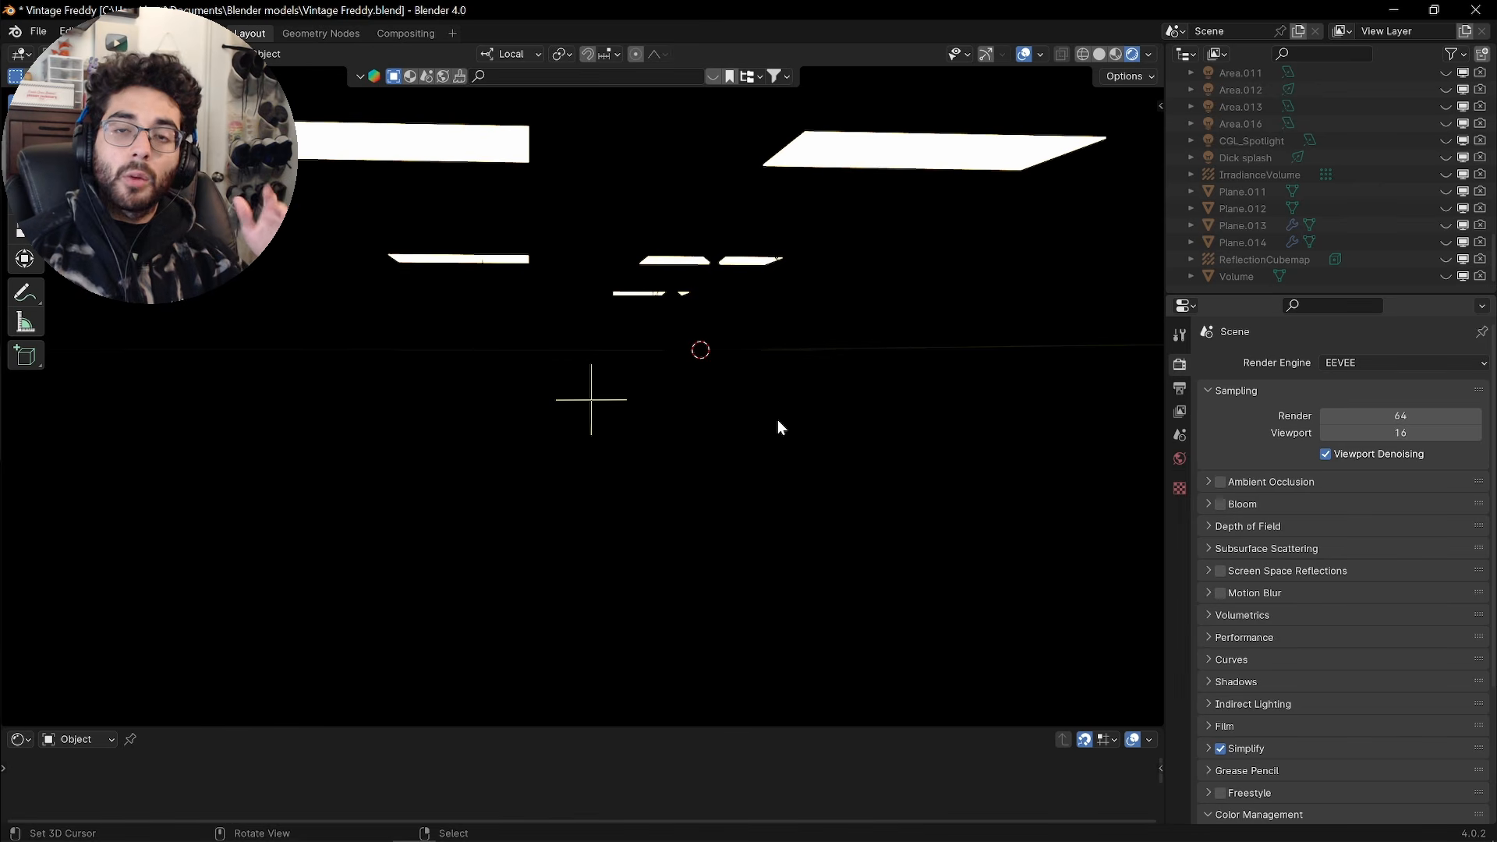
# Set the power of the ceiling area light Point.001 to 2500 W
pyautogui.scroll(3, 1333, 258)
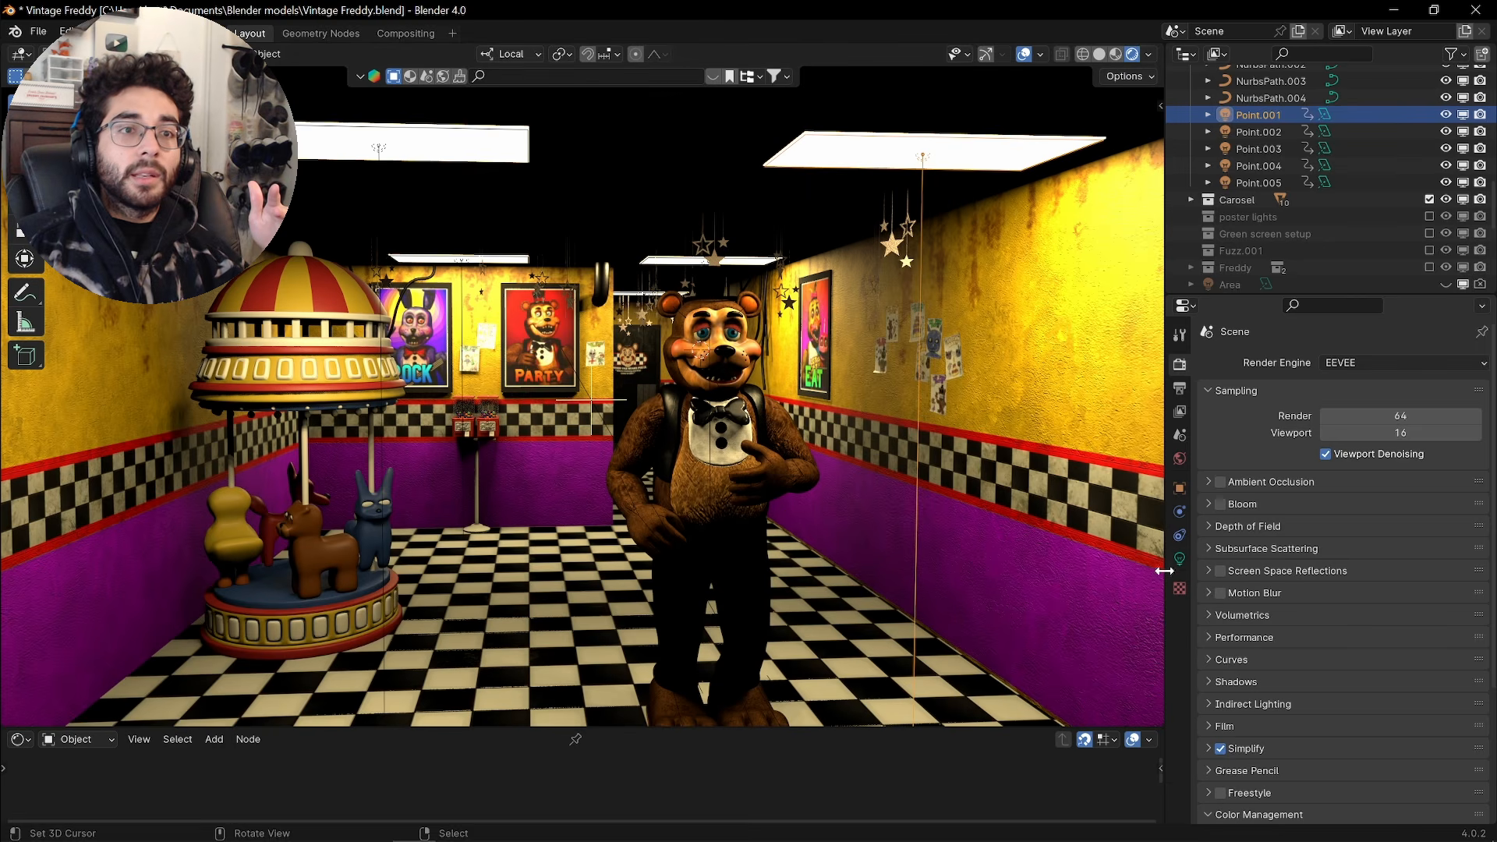
pyautogui.click(1178, 561)
pyautogui.click(1388, 587)
pyautogui.write('2500')
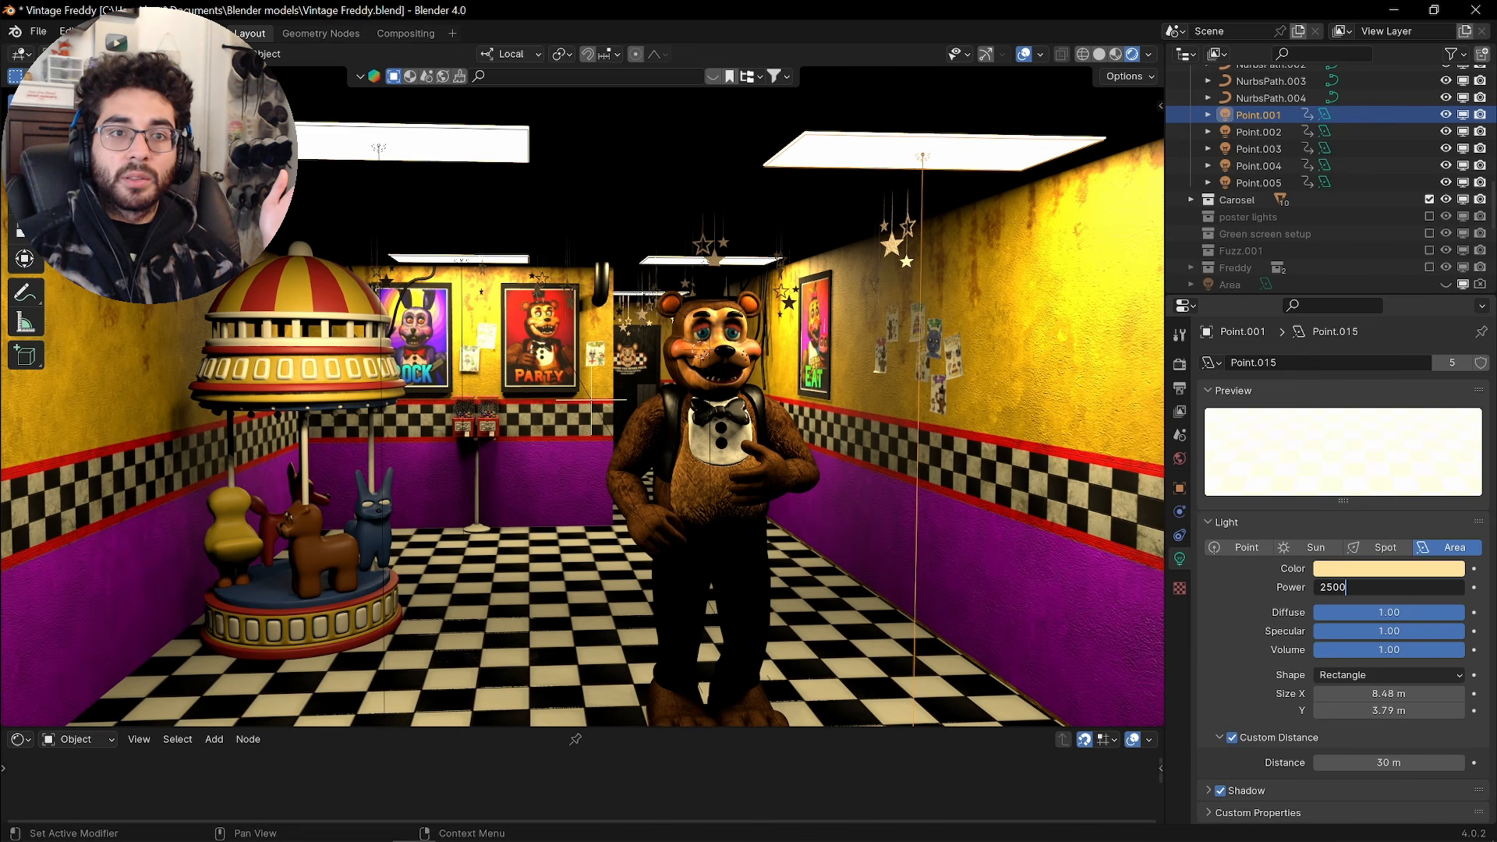
pyautogui.press('Return')
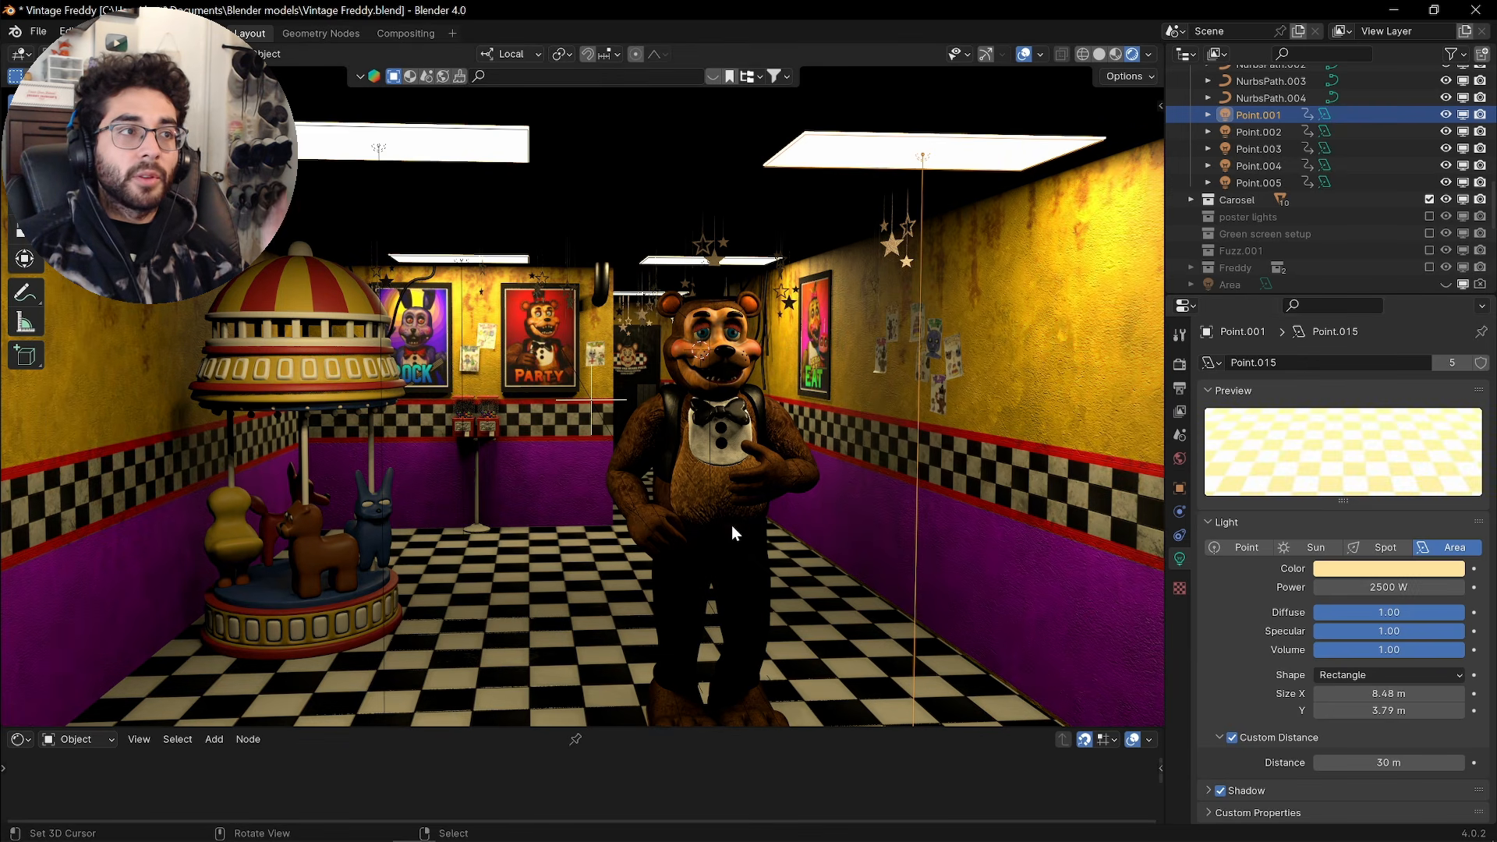
# Select both of the bear's eyeballs and give their Eye.001 material a white emission color
pyautogui.moveTo(747, 512); pyautogui.dragTo(666, 395, button='middle')
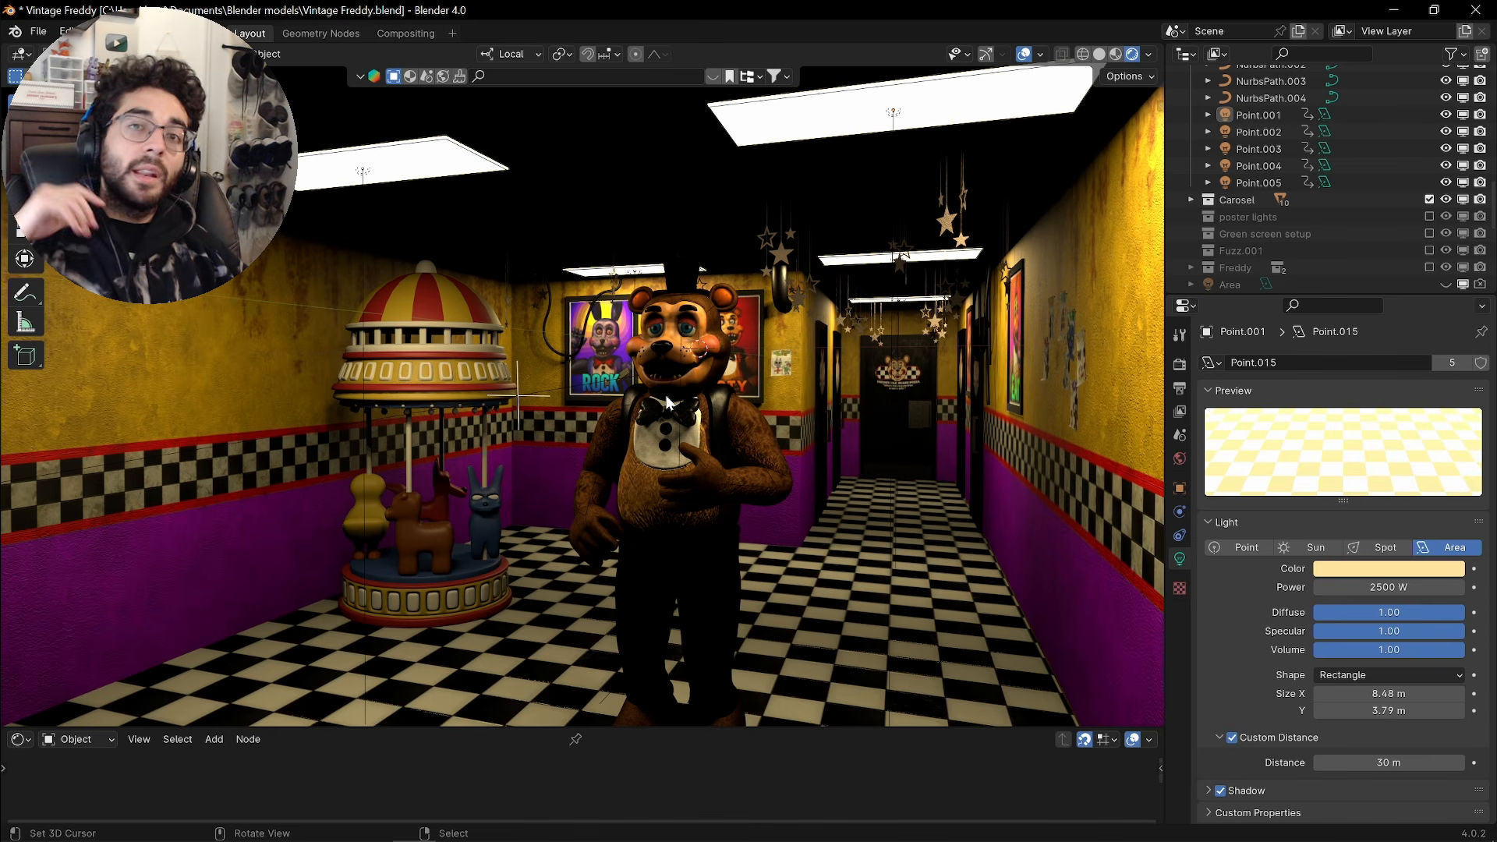
pyautogui.moveTo(774, 369)
pyautogui.mouseDown(button='middle')
pyautogui.moveTo(842, 376)
pyautogui.moveTo(798, 372)
pyautogui.mouseUp(button='middle')
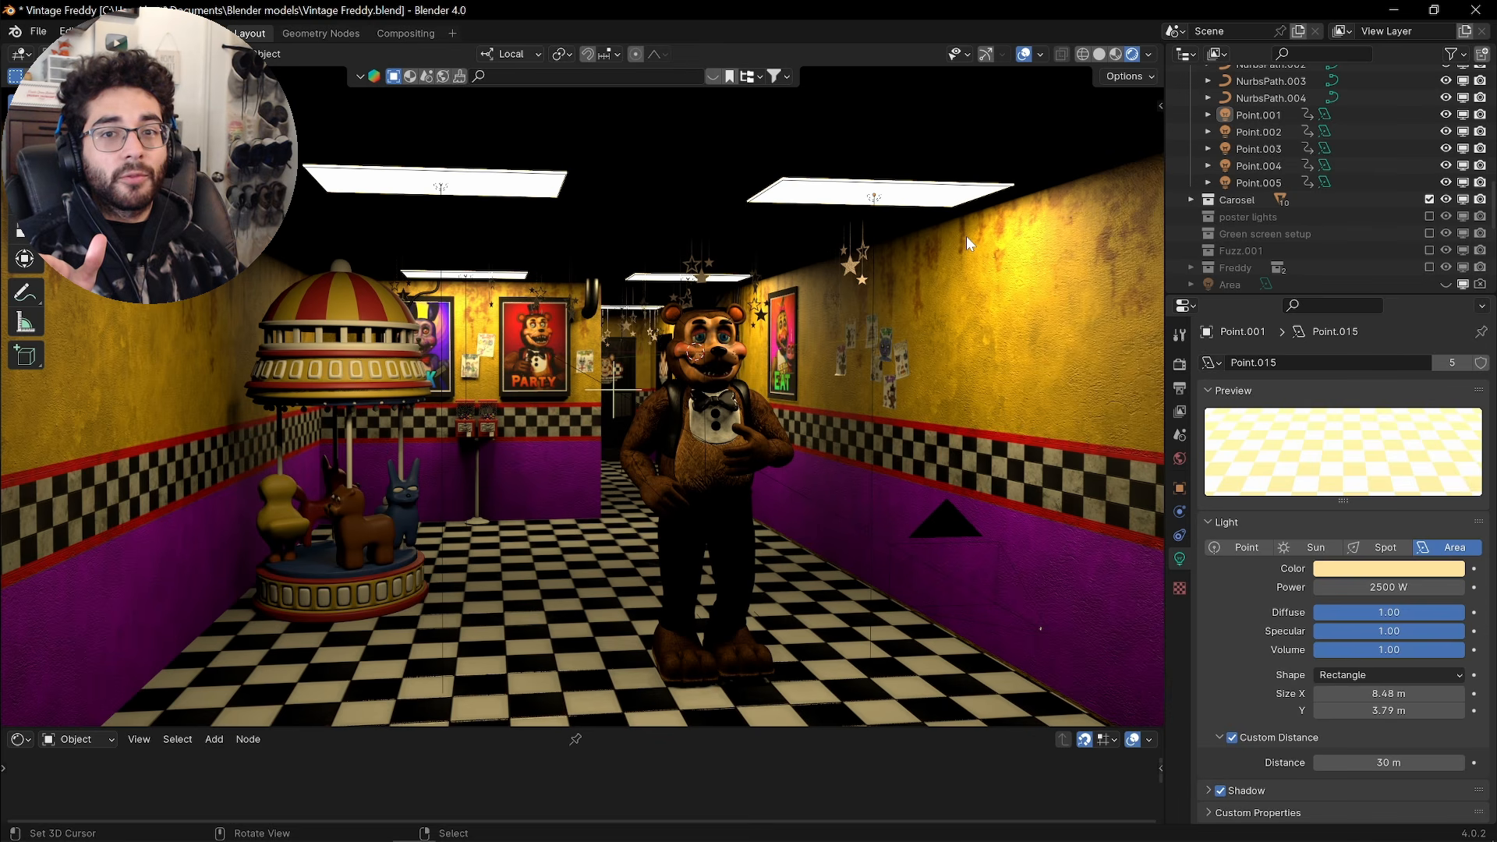
pyautogui.scroll(3, 965, 231)
pyautogui.keyDown('shift'); pyautogui.moveTo(919, 301); pyautogui.dragTo(814, 380, button='middle'); pyautogui.keyUp('shift')
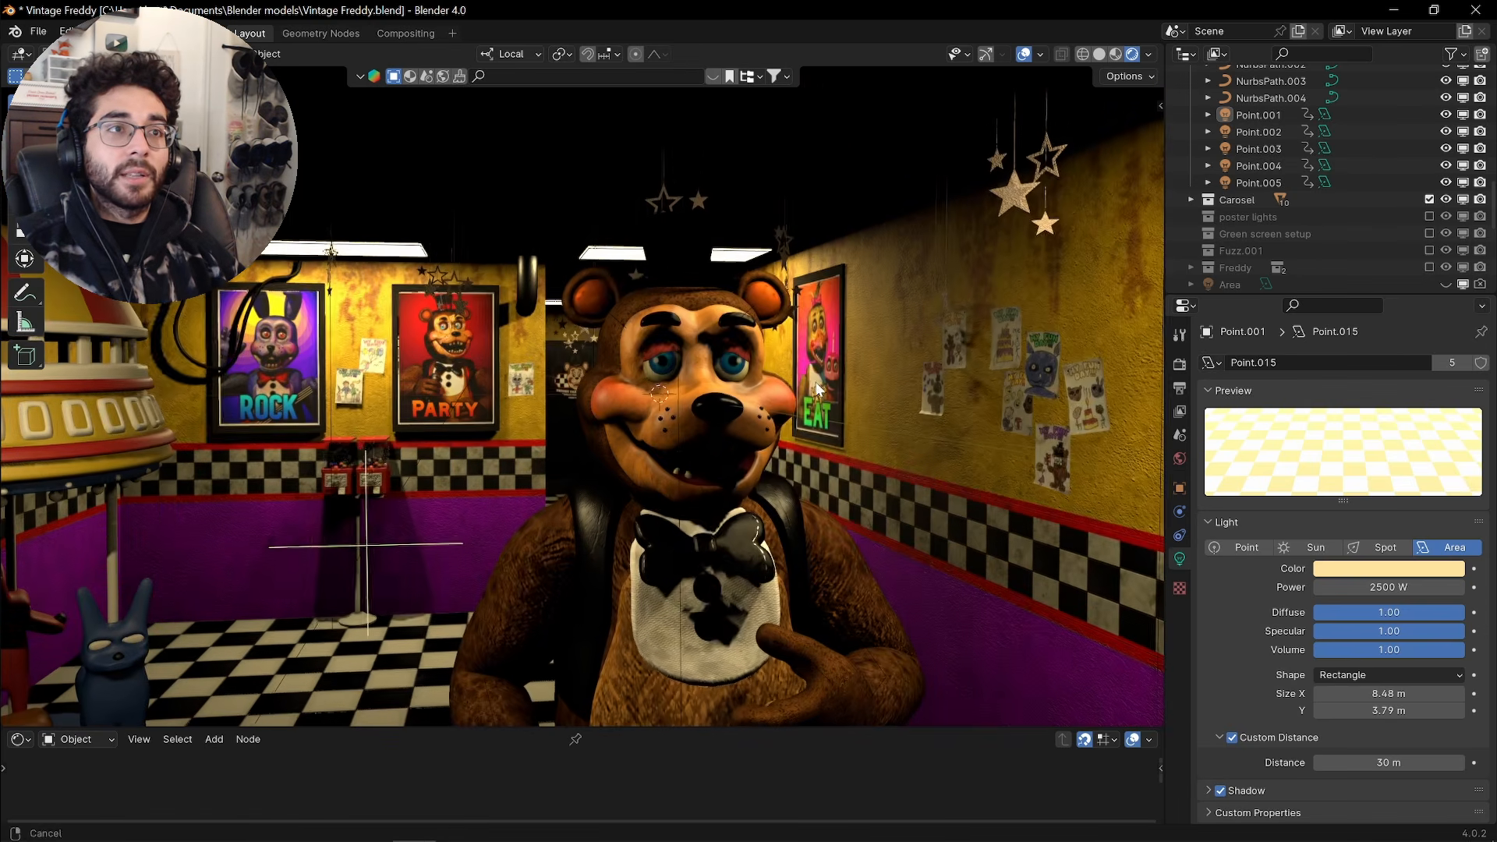
pyautogui.scroll(2, 817, 382)
pyautogui.click(835, 325)
pyautogui.scroll(-2, 857, 335)
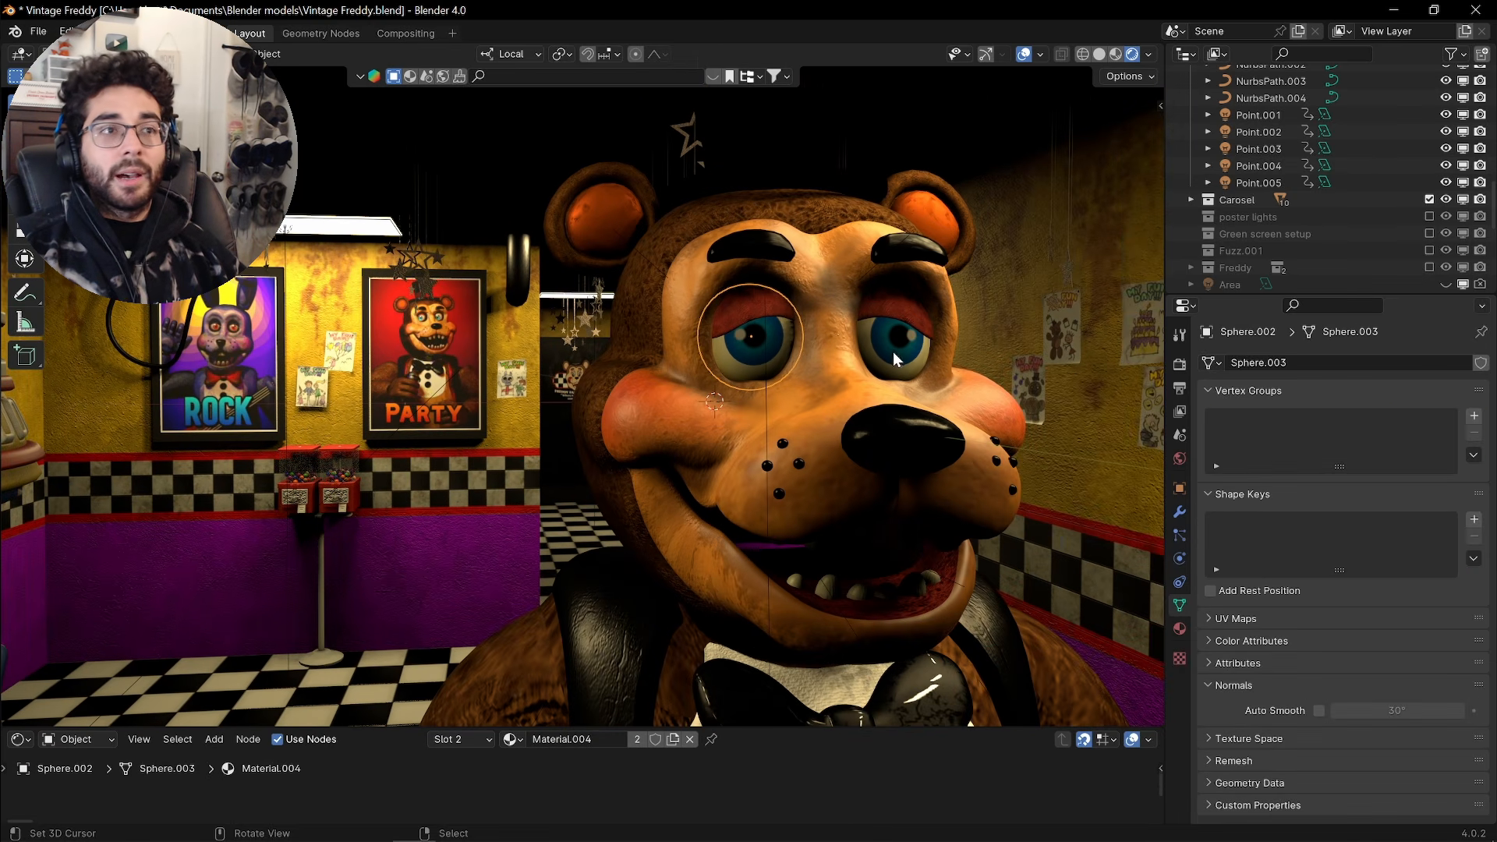
pyautogui.keyDown('shift'); pyautogui.click(917, 356); pyautogui.keyUp('shift')
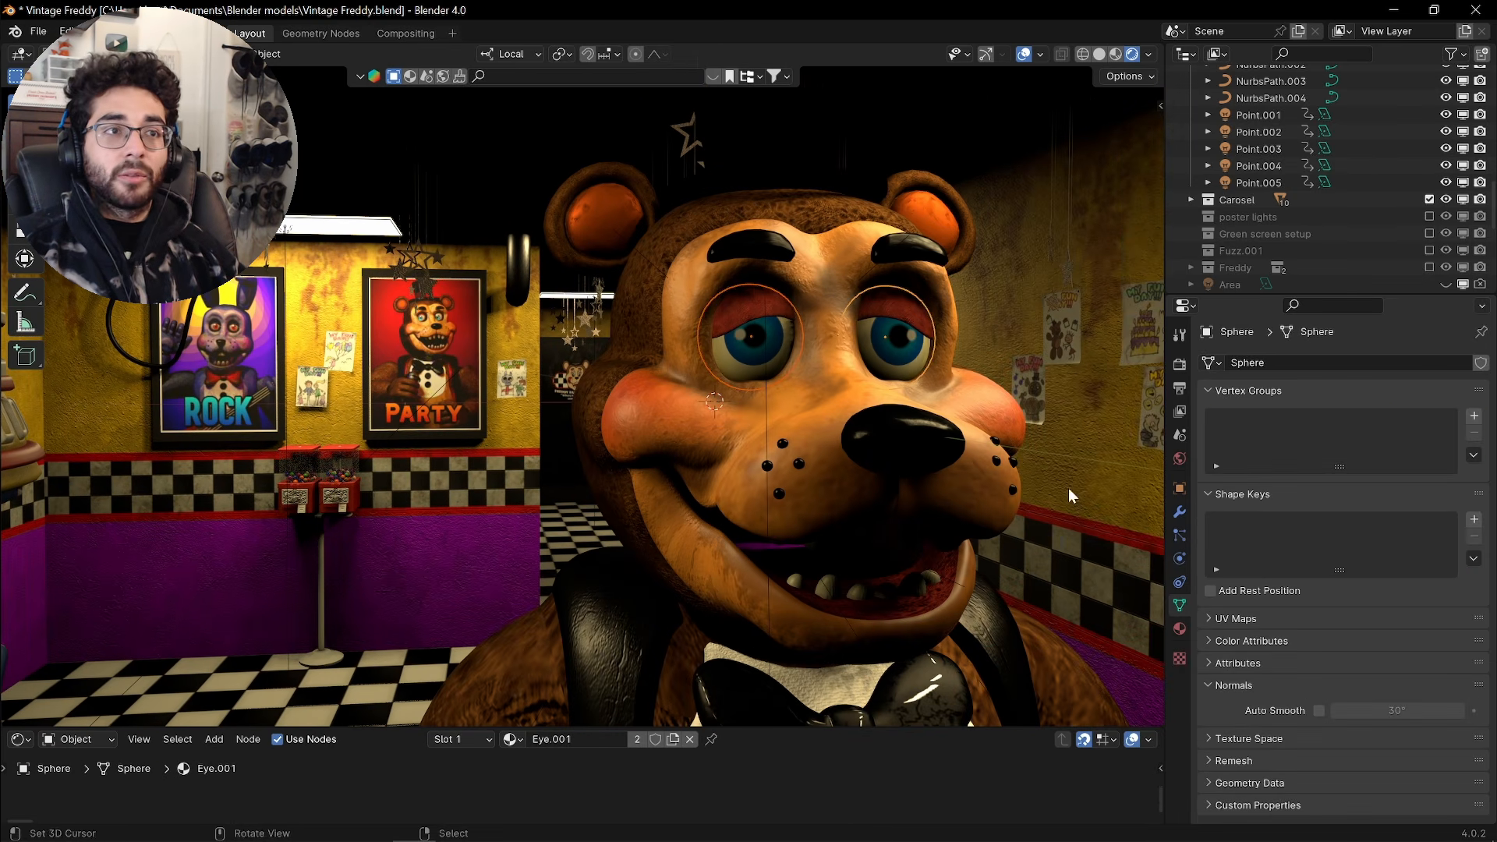
pyautogui.click(1179, 628)
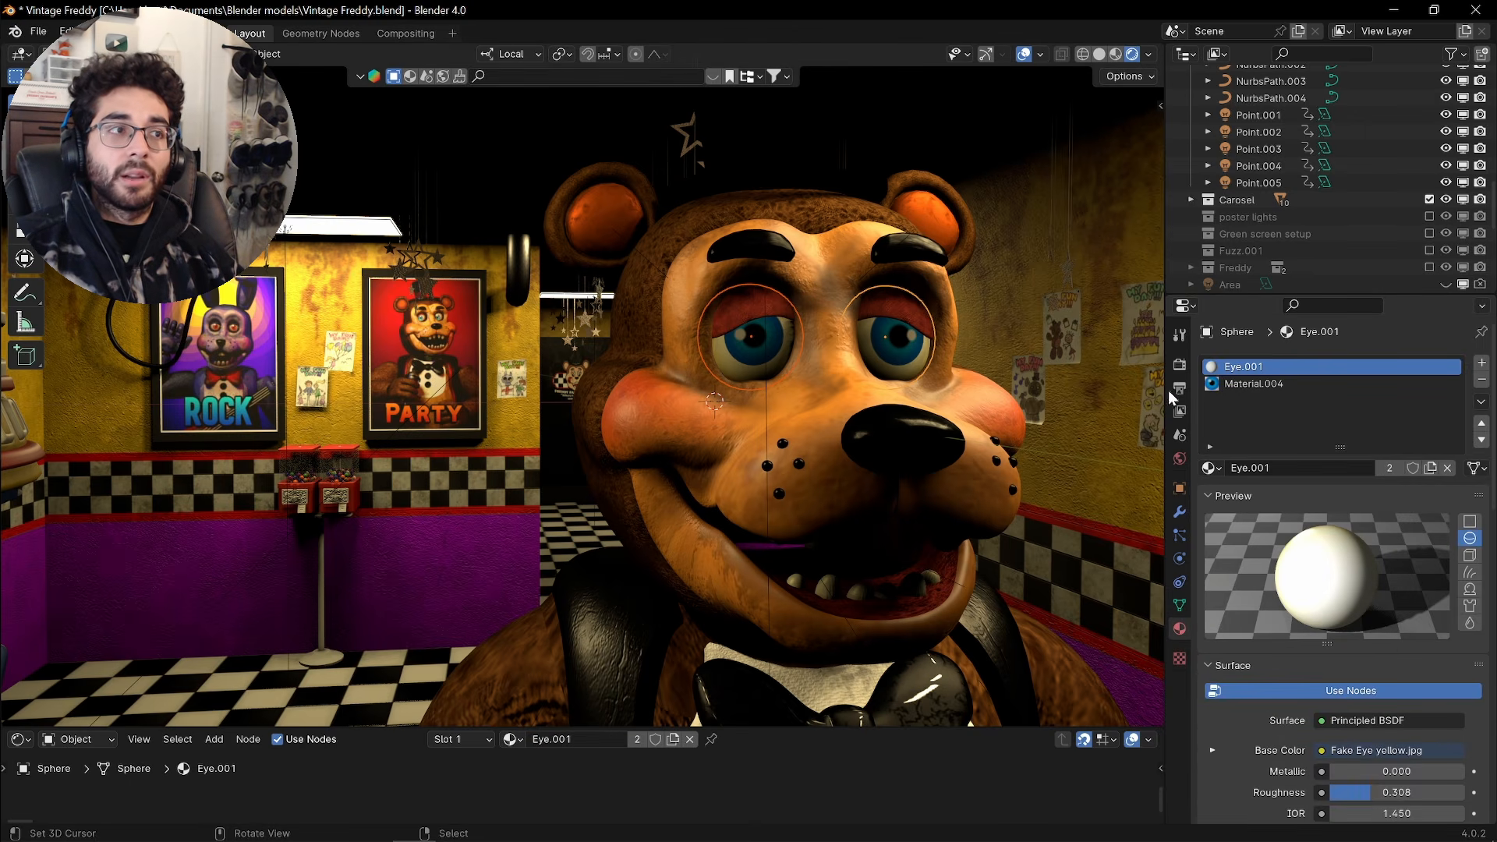
pyautogui.scroll(-8, 1372, 591)
pyautogui.click(1232, 630)
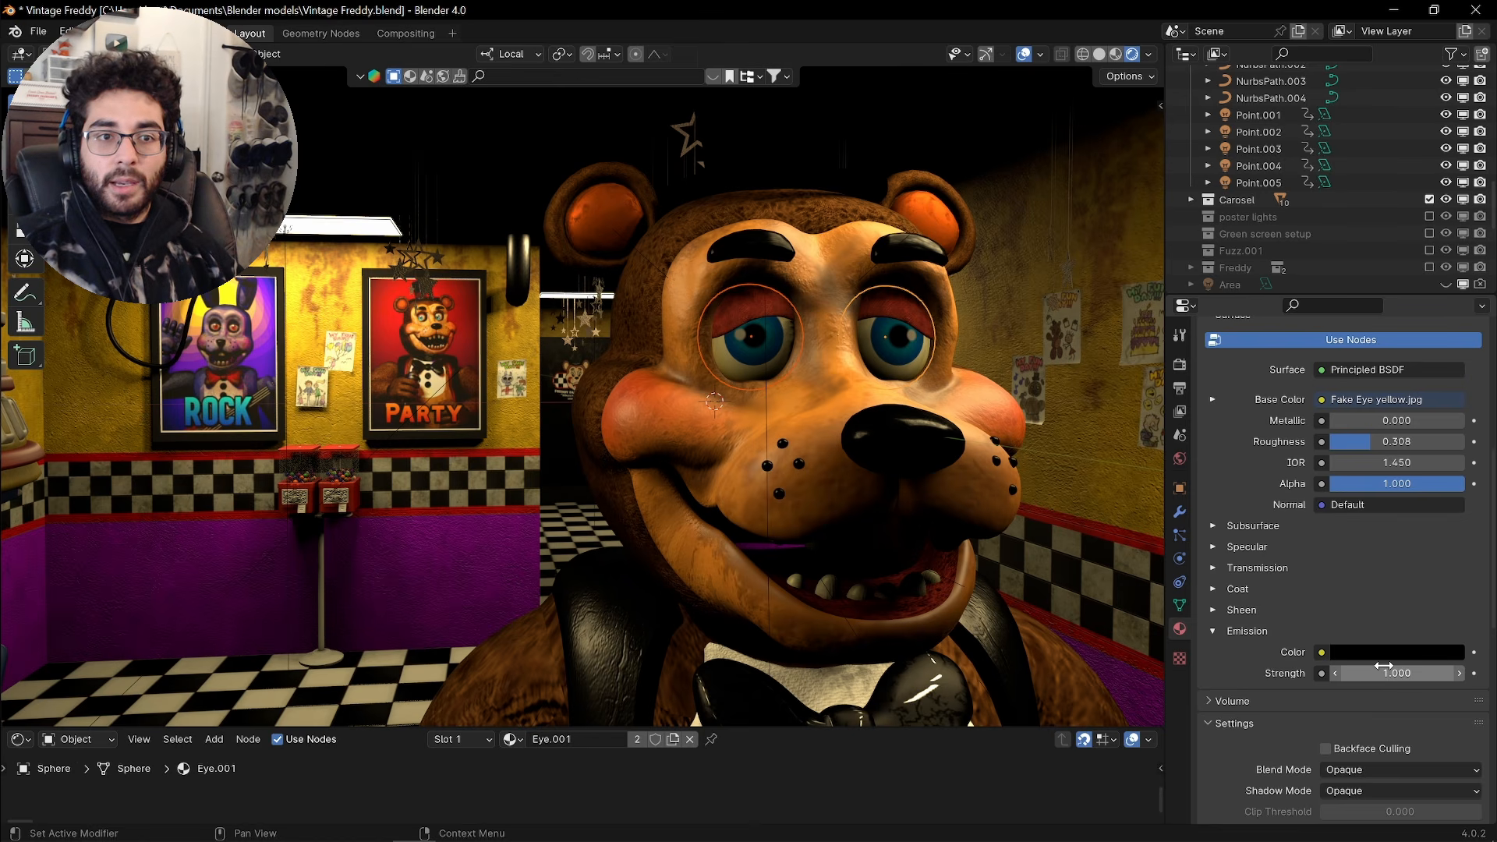
pyautogui.click(1428, 652)
pyautogui.moveTo(1396, 474); pyautogui.dragTo(1392, 355)
# Set the emission strength of the Eye.001 material to 50 and check the eyes within the whole room
pyautogui.hotkey('alt', 'a')
pyautogui.scroll(4, 874, 362)
pyautogui.moveTo(874, 362); pyautogui.dragTo(733, 399, button='middle')
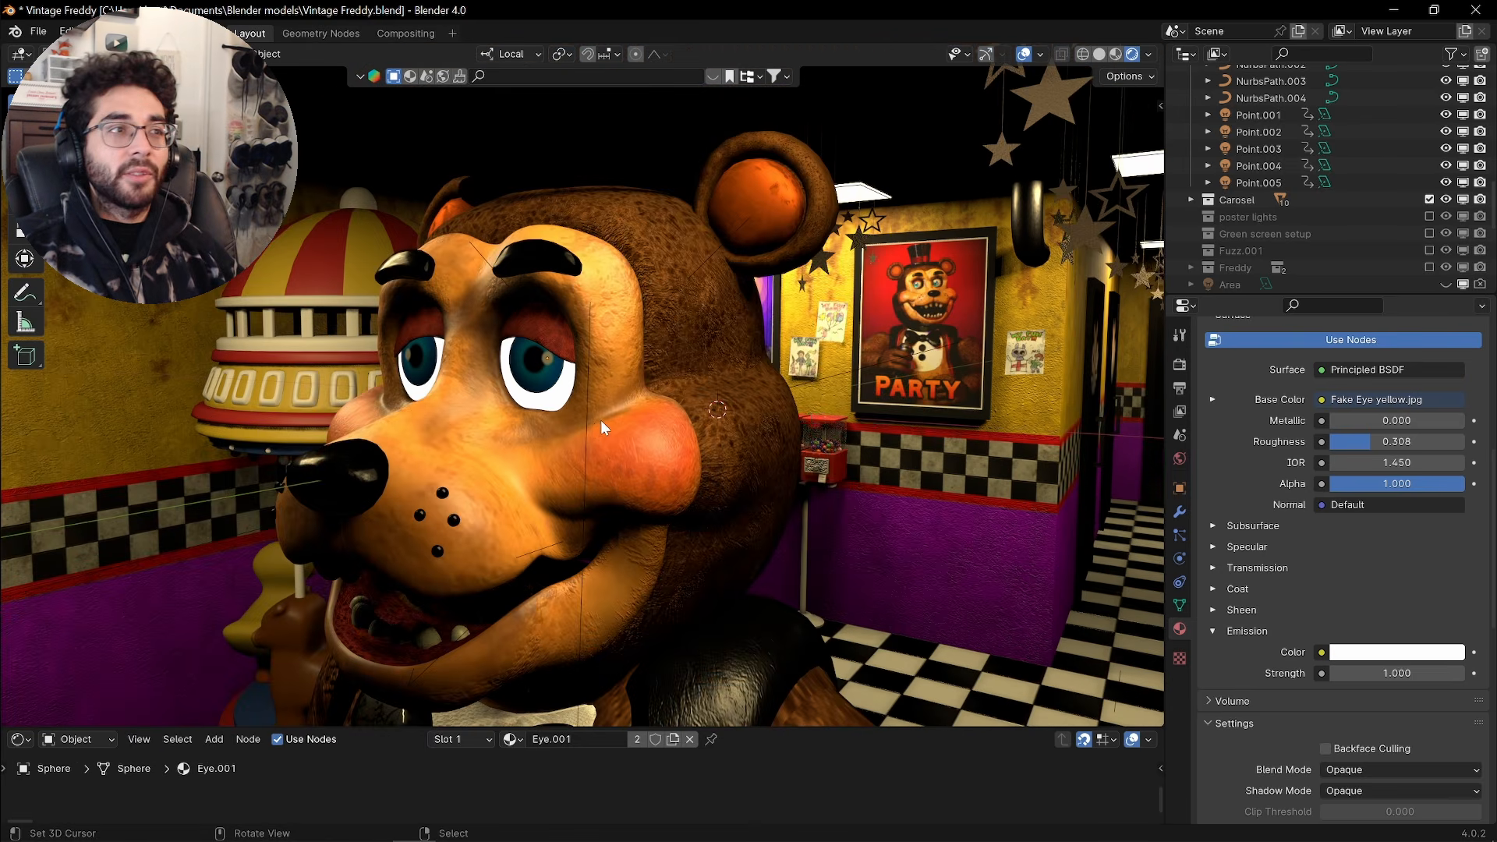
pyautogui.moveTo(600, 420); pyautogui.dragTo(830, 394, button='middle')
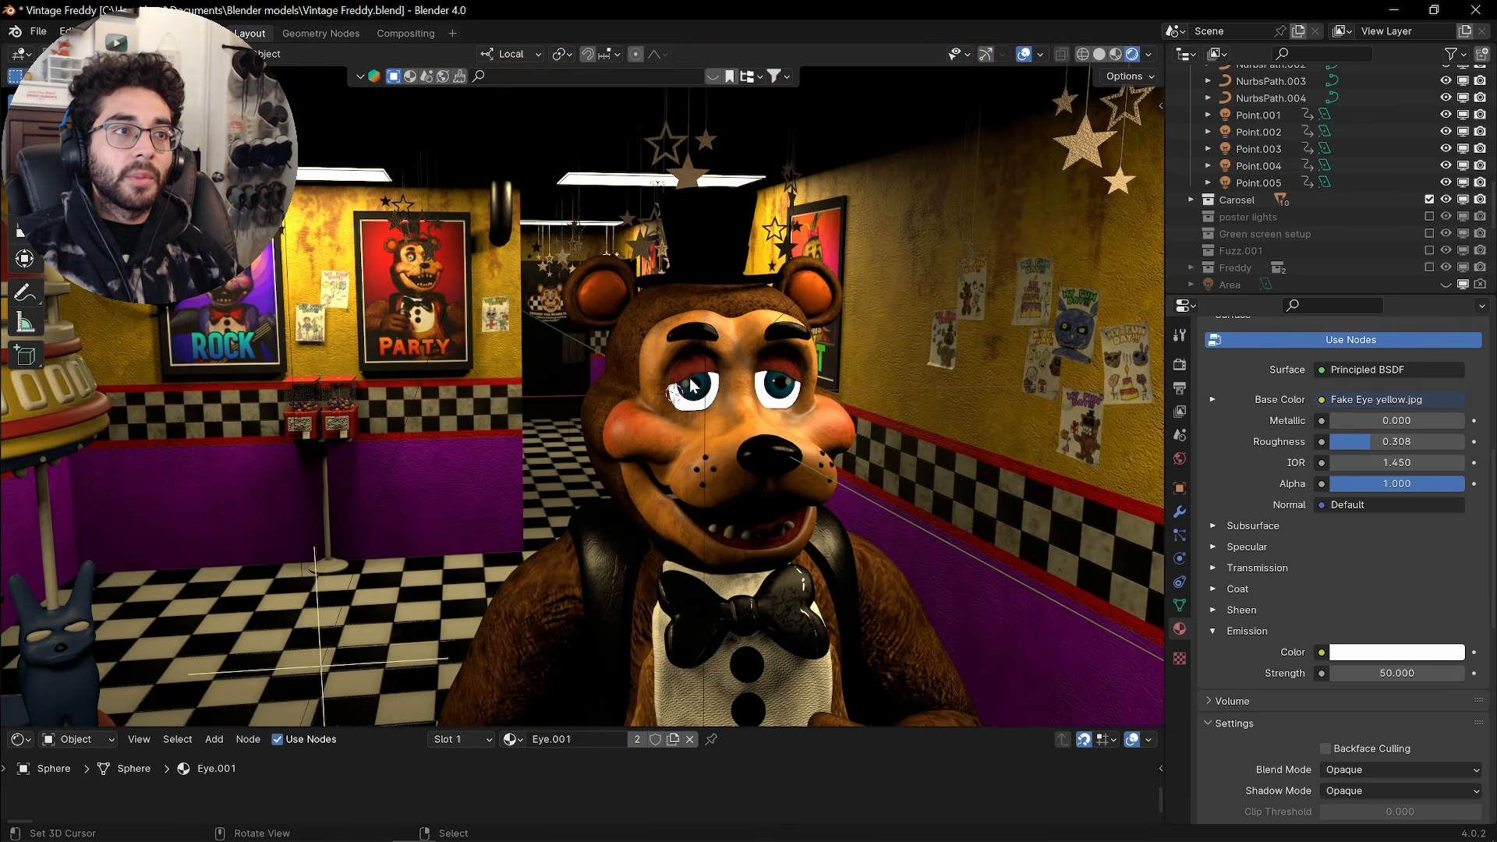
pyautogui.scroll(-6, 657, 494)
pyautogui.moveTo(658, 494); pyautogui.dragTo(766, 403, button='middle')
pyautogui.scroll(-2, 741, 405)
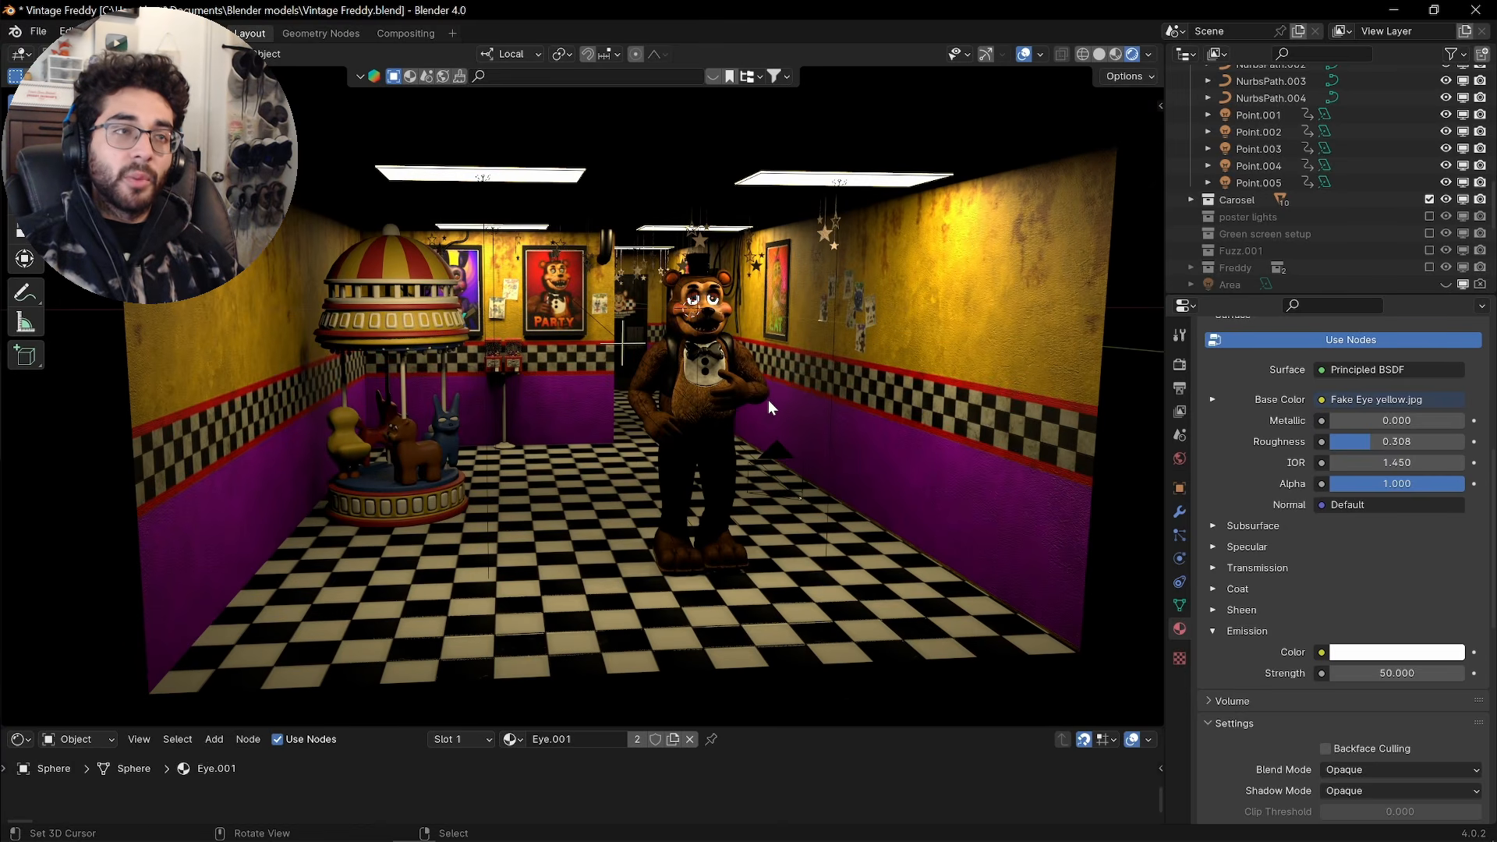
# Add an Irradiance Volume light probe to the scene and scale it up around the bear
pyautogui.scroll(-6, 1369, 237)
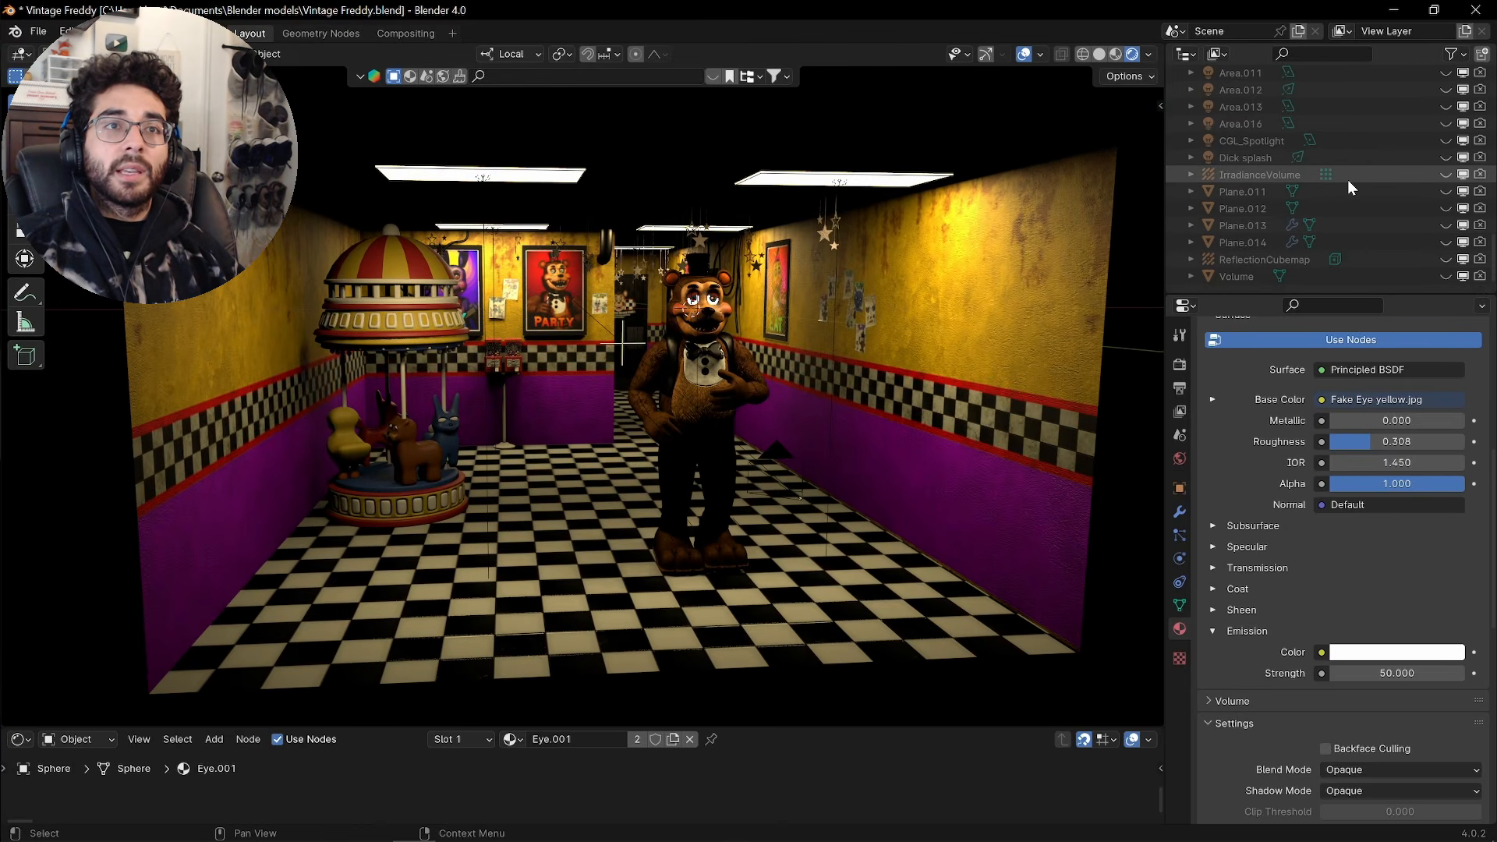
pyautogui.click(1444, 173)
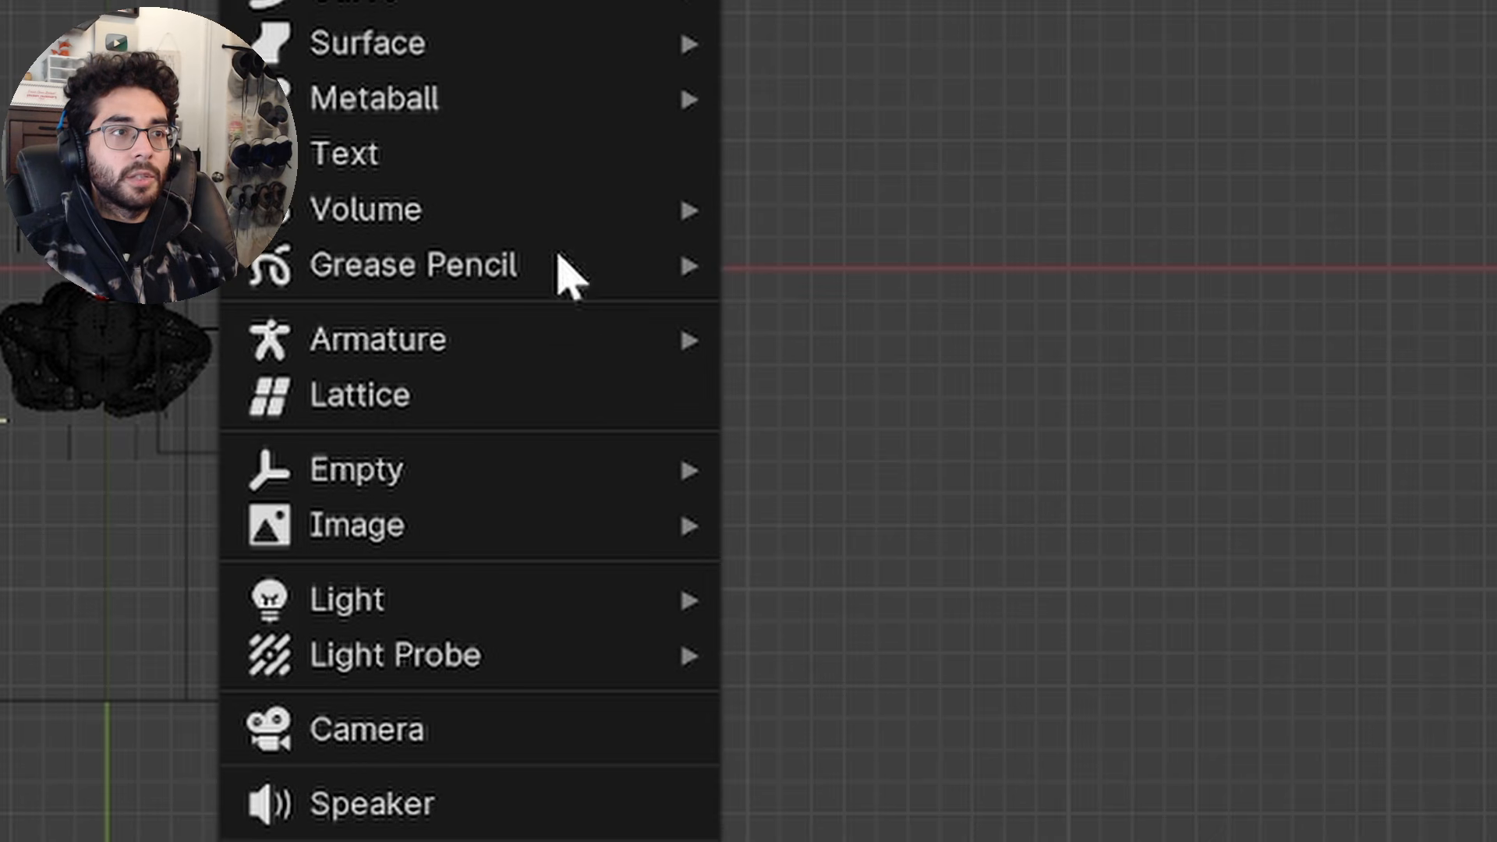
pyautogui.moveTo(339, 654)
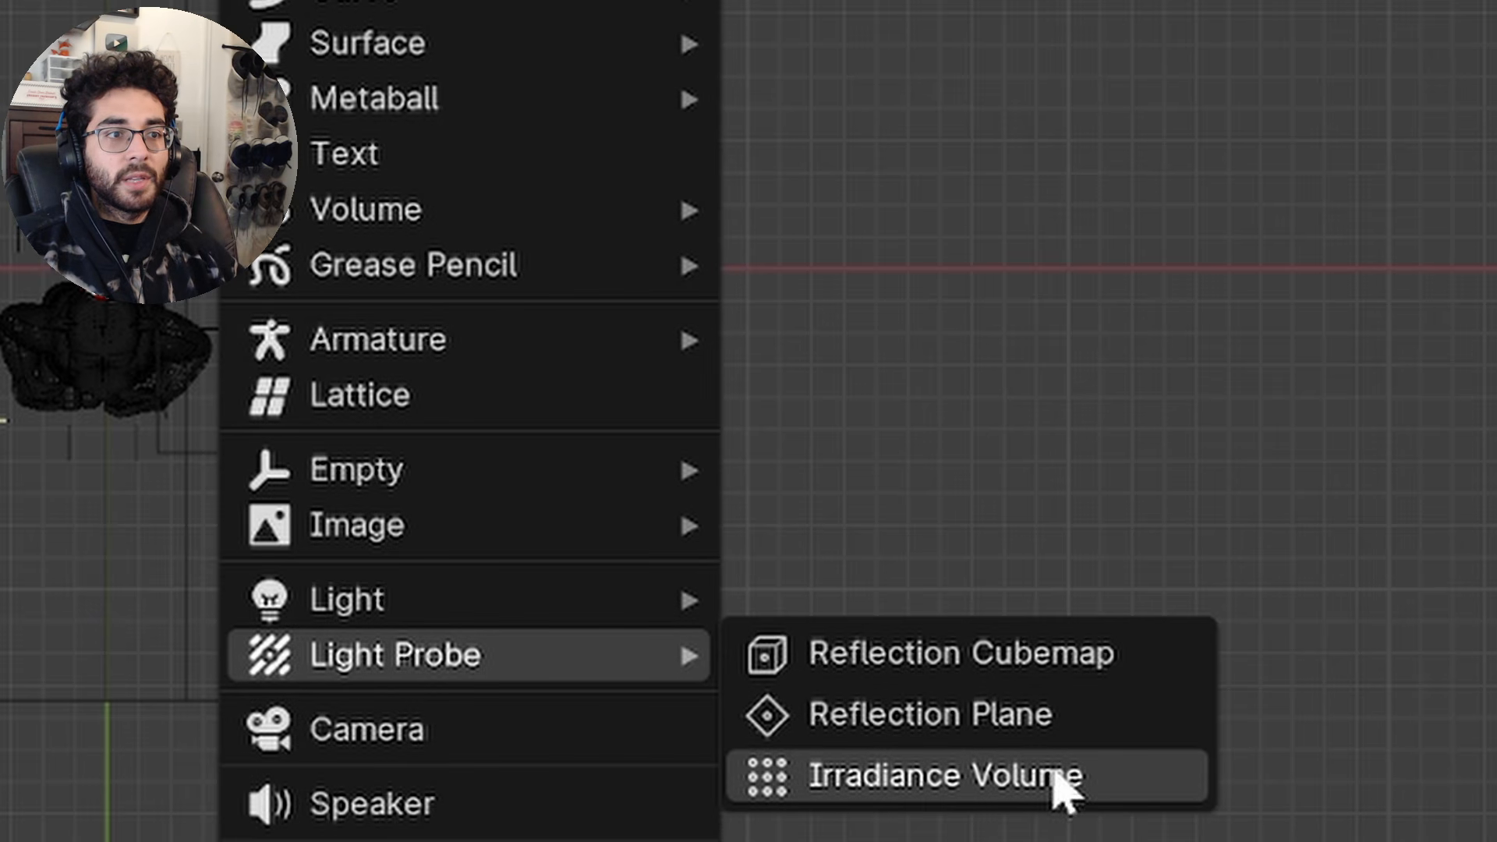
pyautogui.click(993, 772)
pyautogui.press('s')
pyautogui.click(1101, 516)
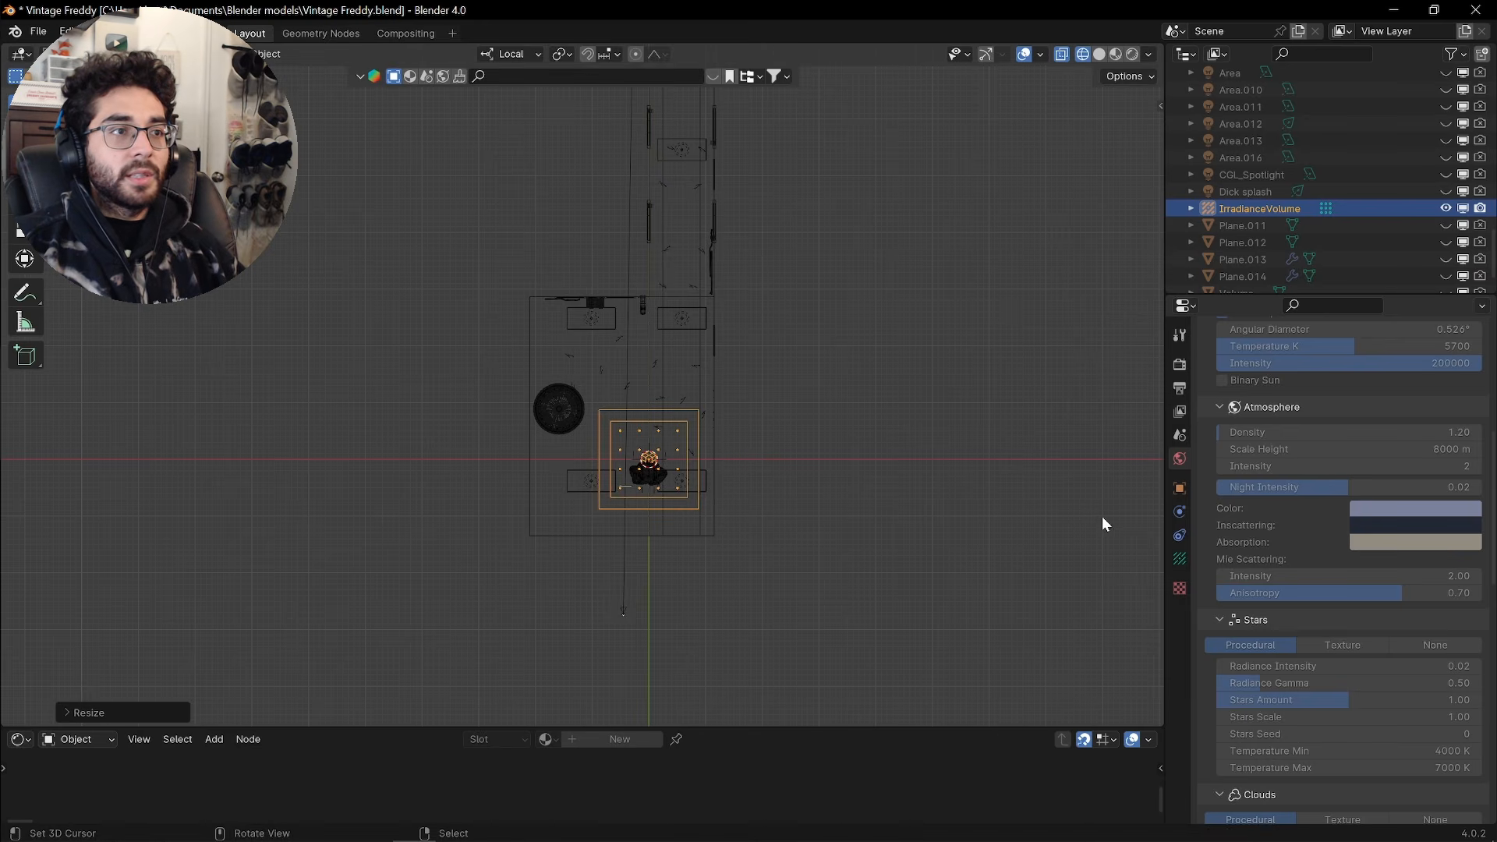
pyautogui.keyDown('shift'); pyautogui.moveTo(728, 414); pyautogui.dragTo(756, 491, button='middle'); pyautogui.keyUp('shift')
pyautogui.scroll(-2, 756, 498)
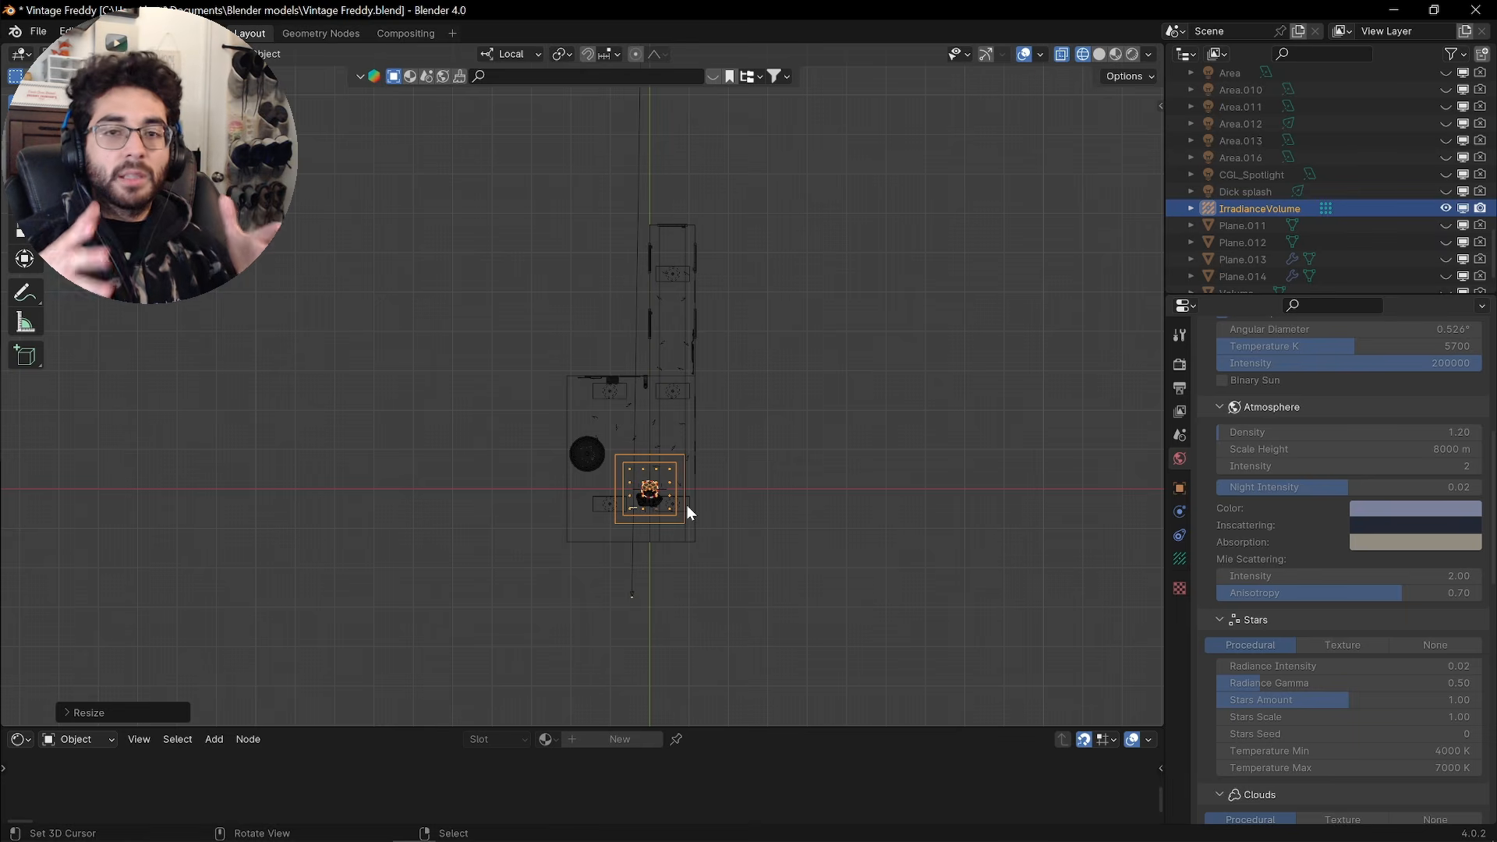
# Enlarge and reposition the irradiance volume so it encloses the whole room and hallway in top view
pyautogui.press('s')
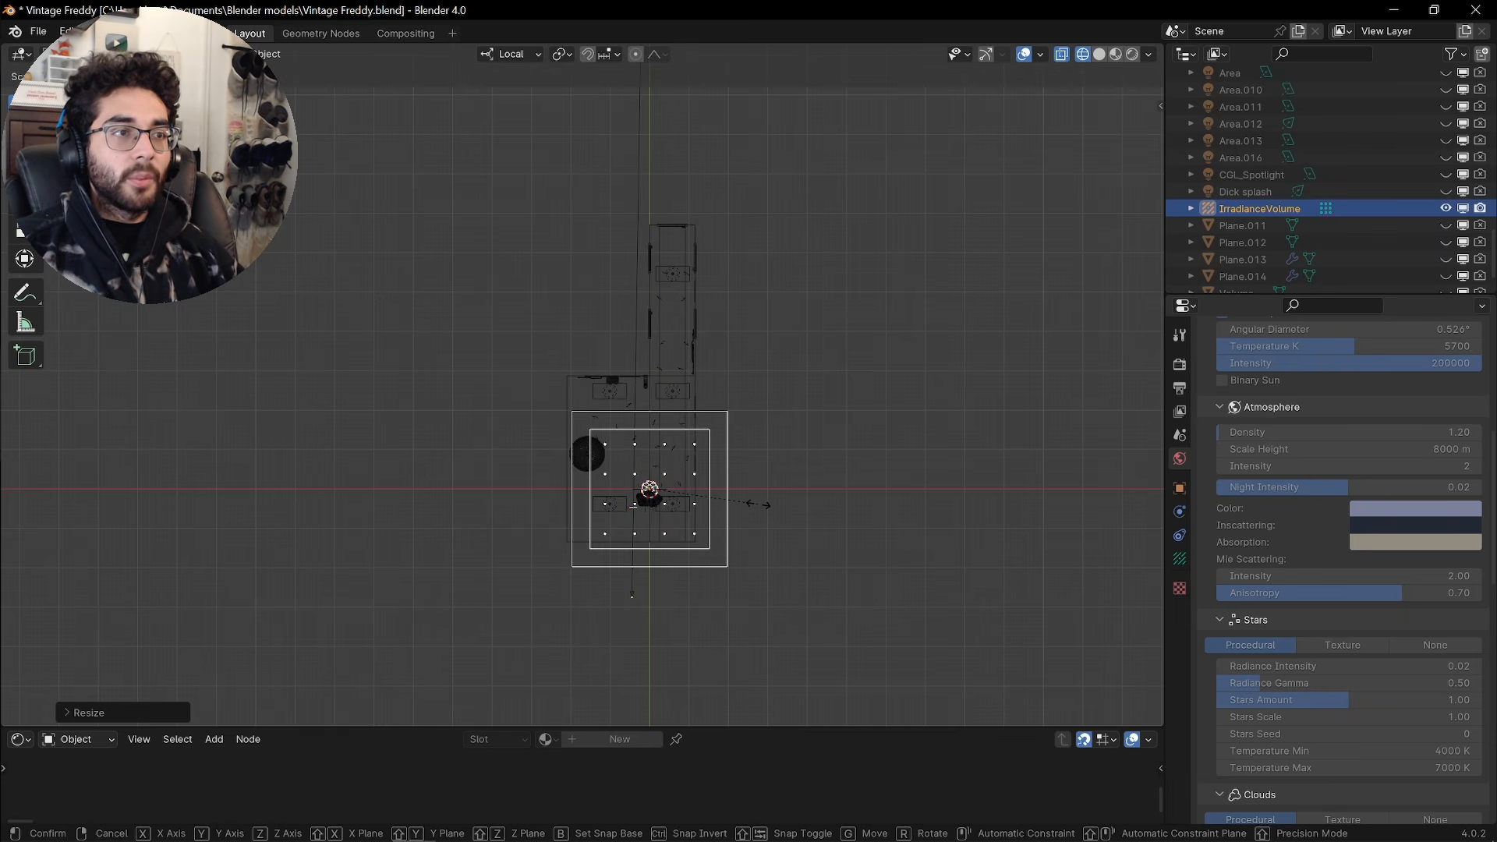
pyautogui.click(672, 476)
pyautogui.press('g')
pyautogui.click(892, 414)
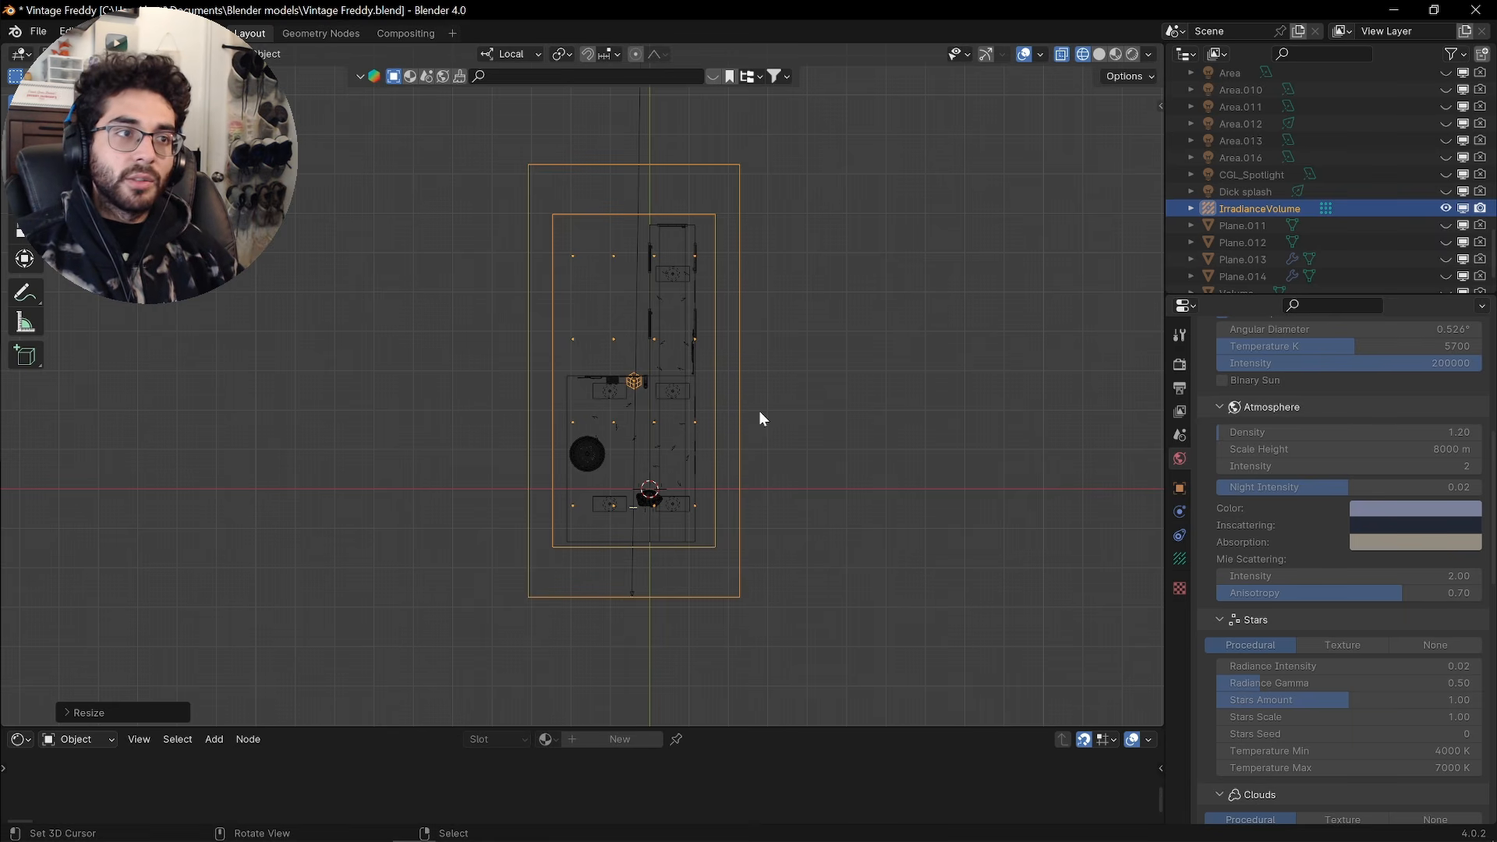
pyautogui.press('g')
pyautogui.click(660, 435)
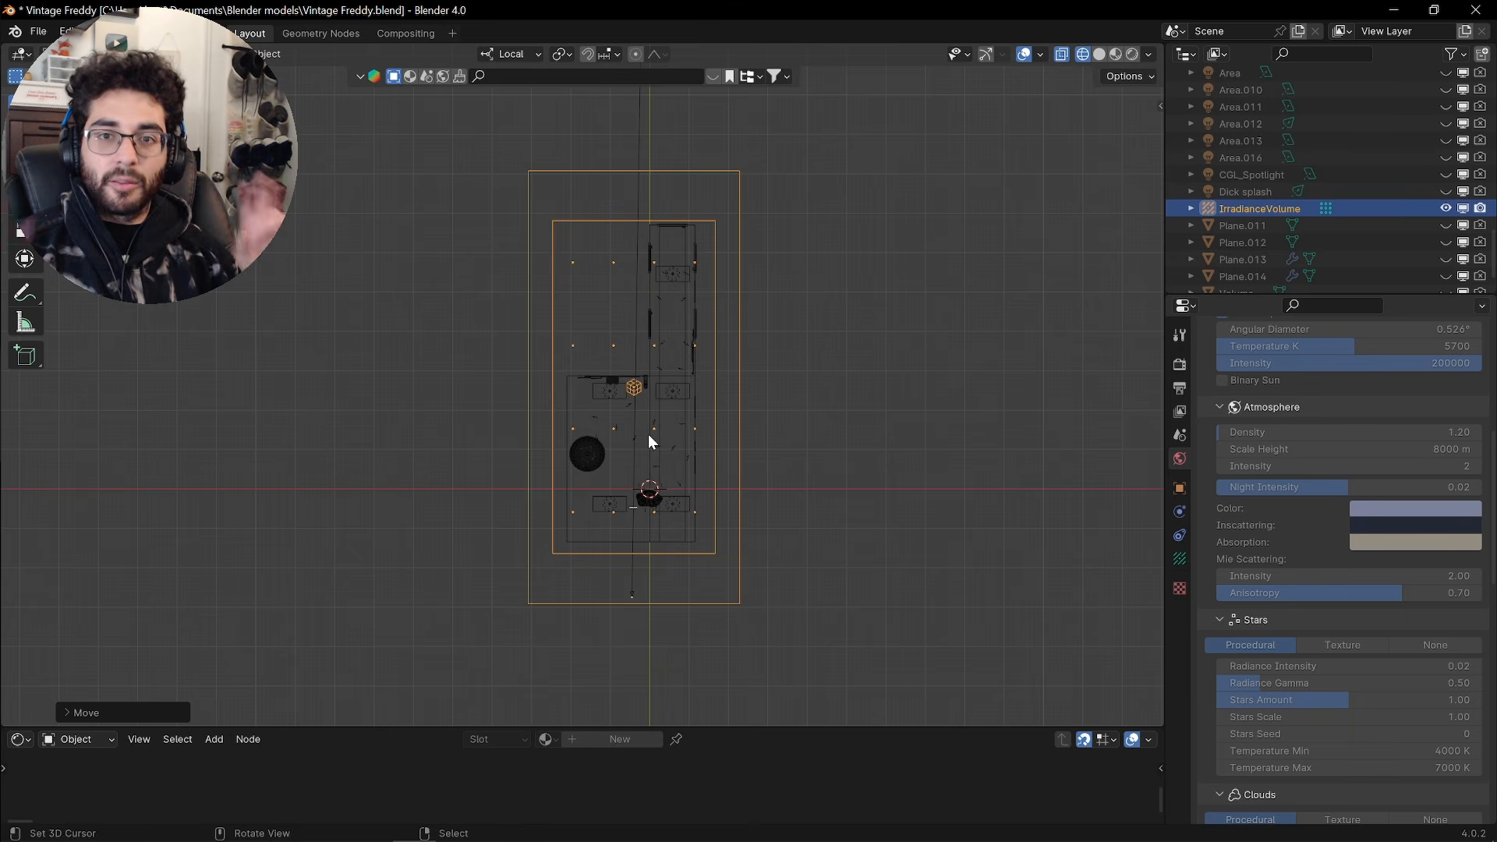
# In front view, reduce the irradiance volume's height and lower it along Z to fit between floor and ceiling
pyautogui.moveTo(648, 434); pyautogui.dragTo(675, 418, button='middle')
pyautogui.press('KP_1')
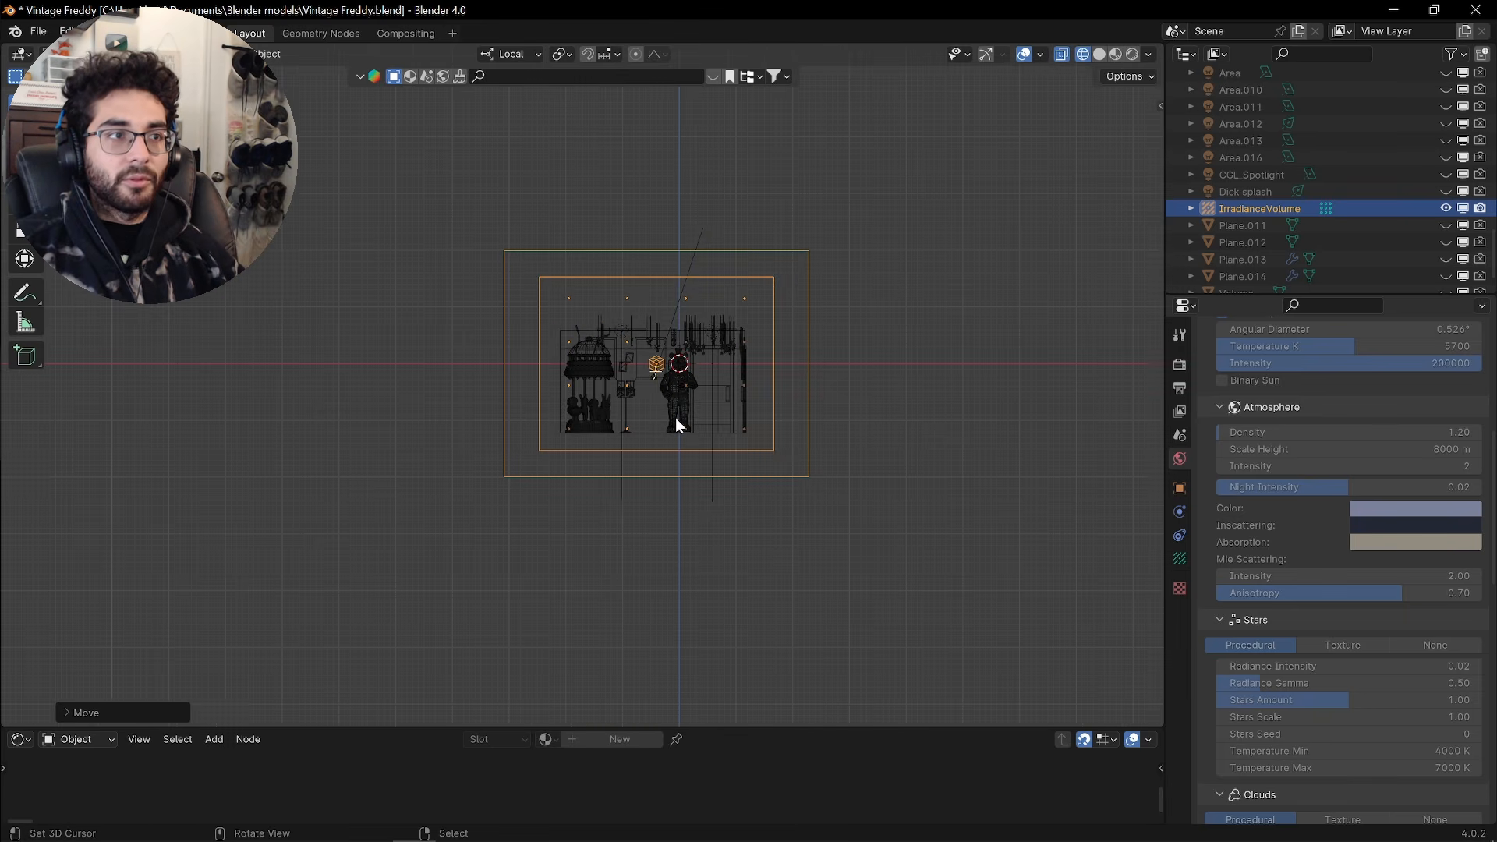
pyautogui.scroll(3, 675, 418)
pyautogui.press('s')
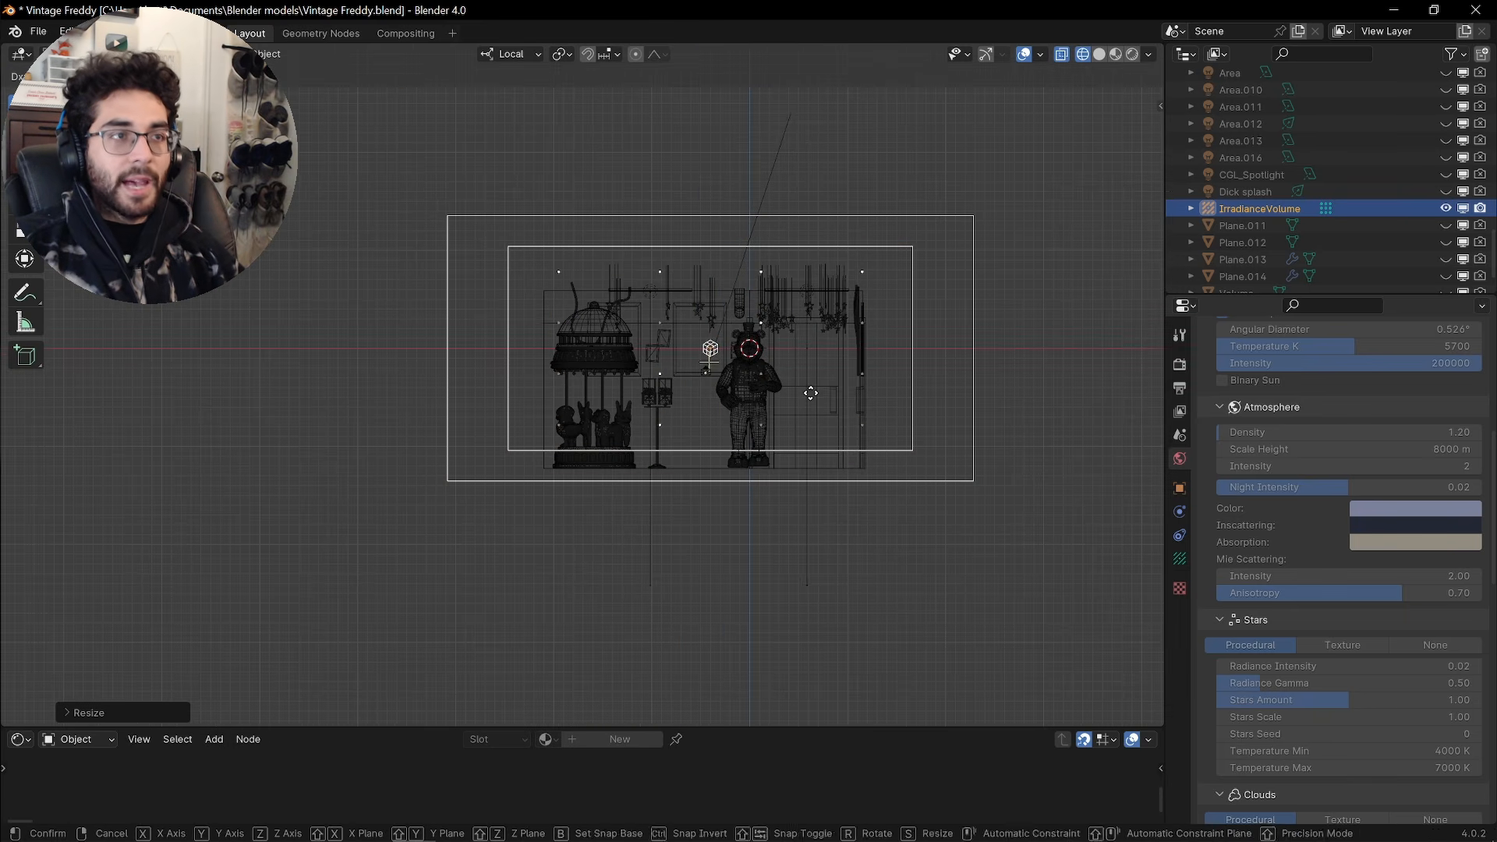
pyautogui.press('z')
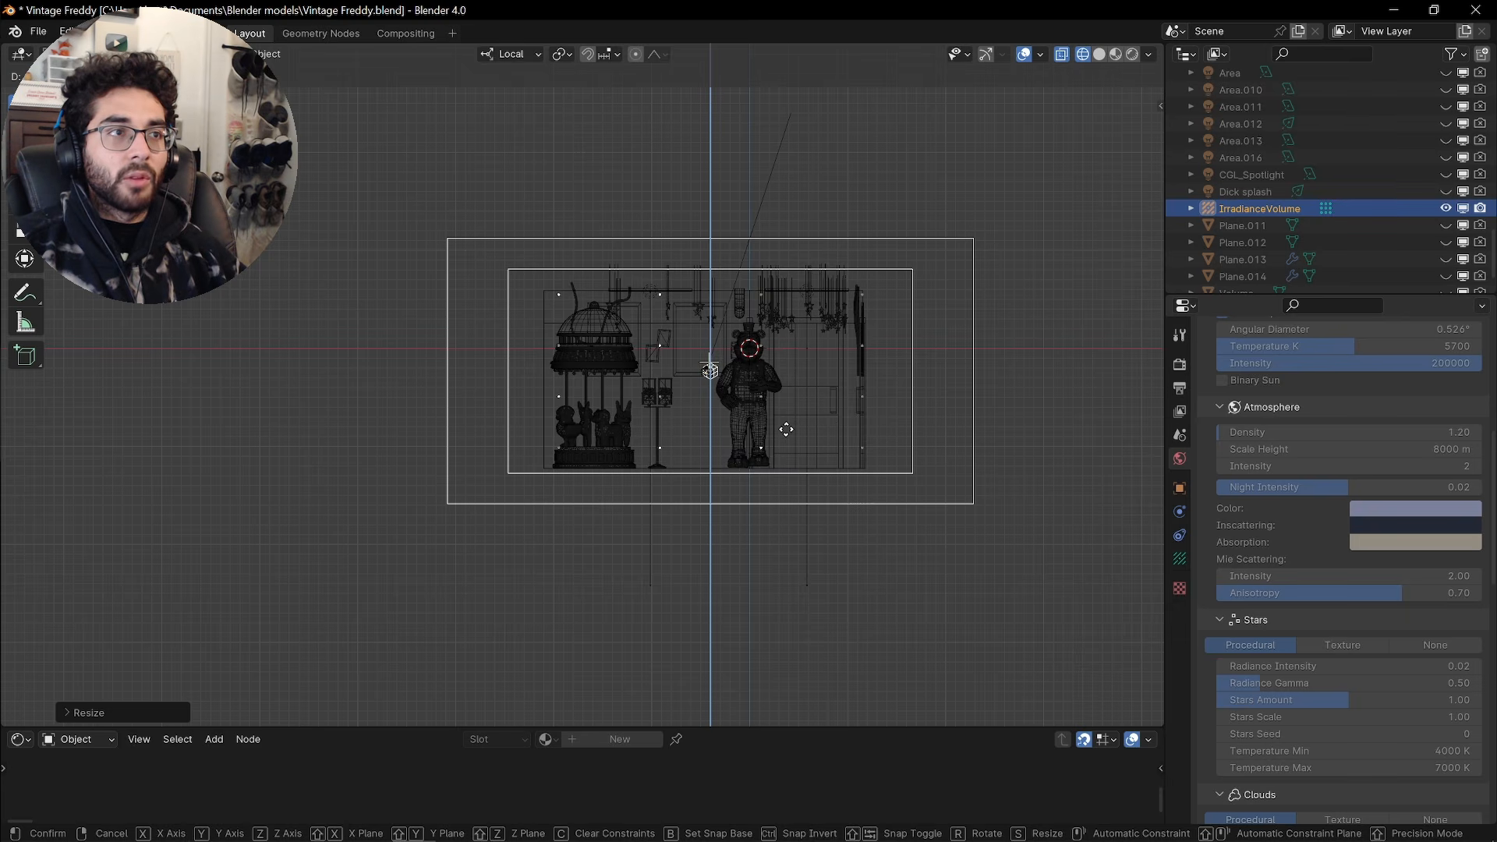
pyautogui.click(790, 435)
pyautogui.scroll(1, 776, 429)
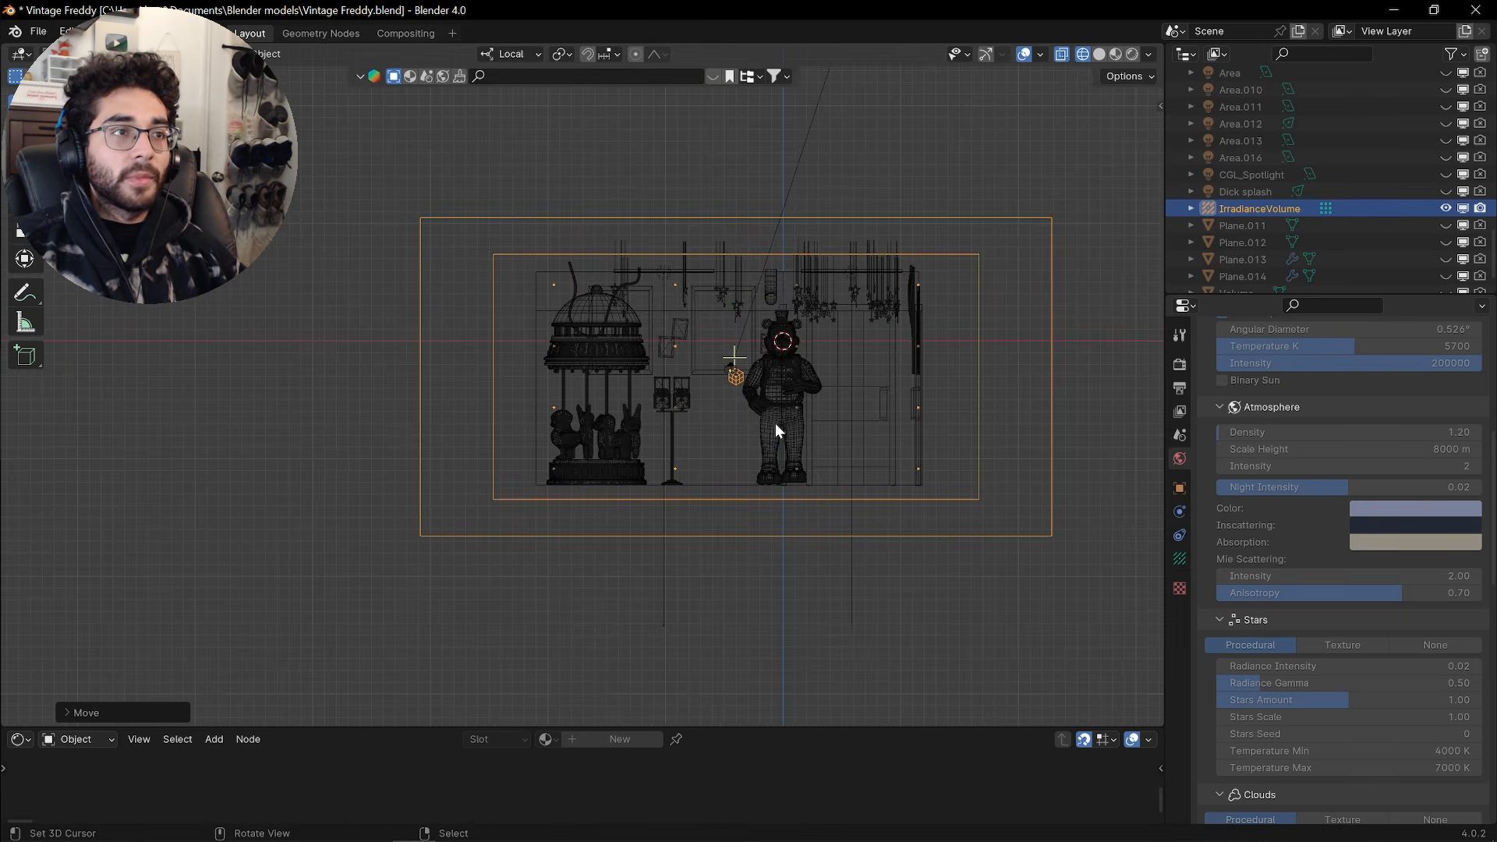
# Set the irradiance volume's resolution to 6 in X, Y and Z and inspect its sample points around the room
pyautogui.moveTo(775, 423); pyautogui.dragTo(1076, 408, button='middle')
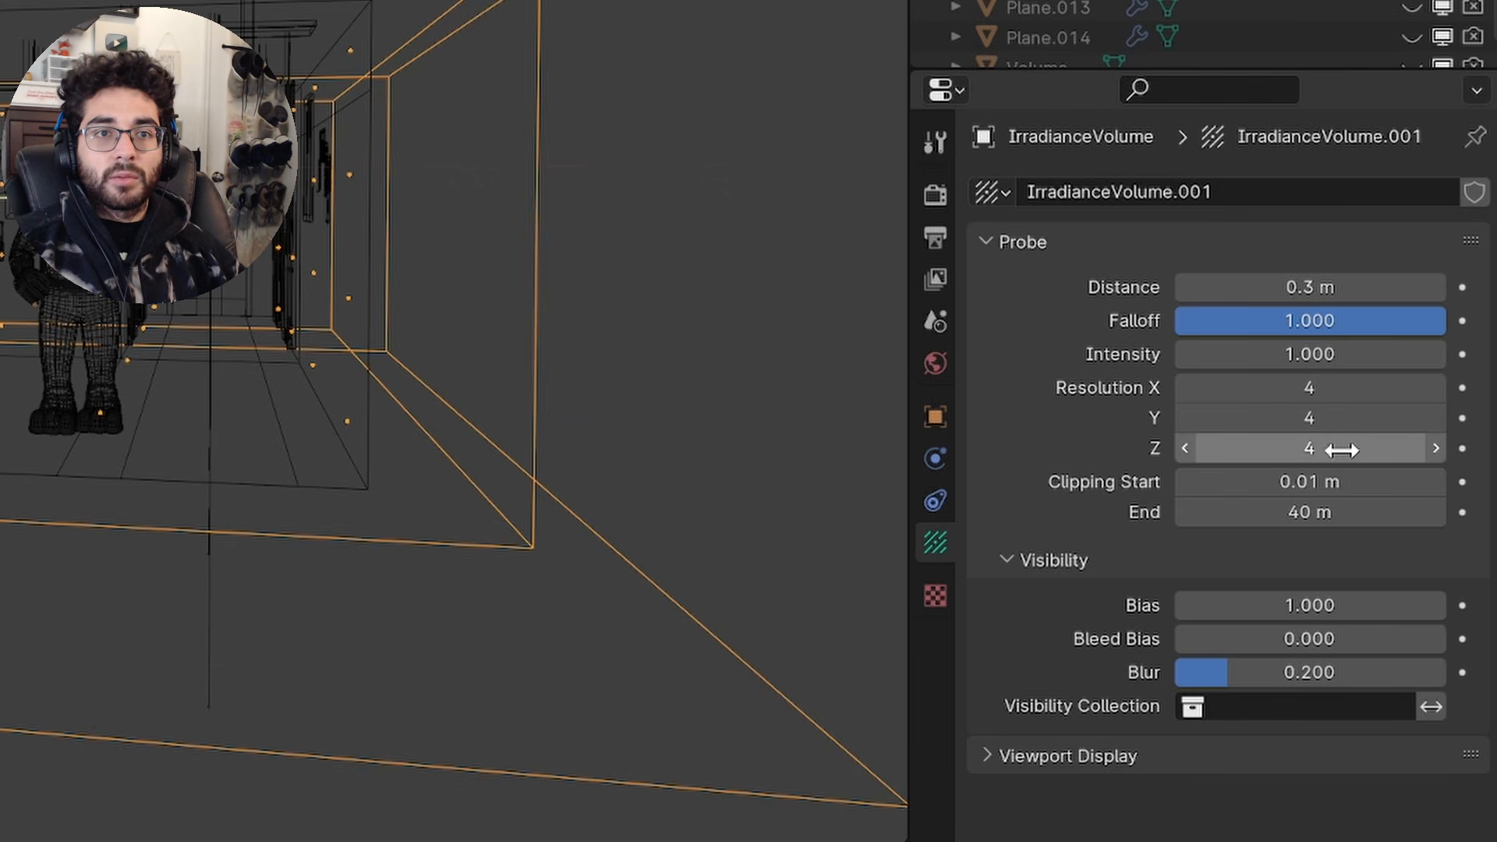
pyautogui.moveTo(1341, 450); pyautogui.dragTo(1335, 388)
pyautogui.write('6')
pyautogui.press('Return')
pyautogui.moveTo(652, 517); pyautogui.dragTo(568, 514, button='middle')
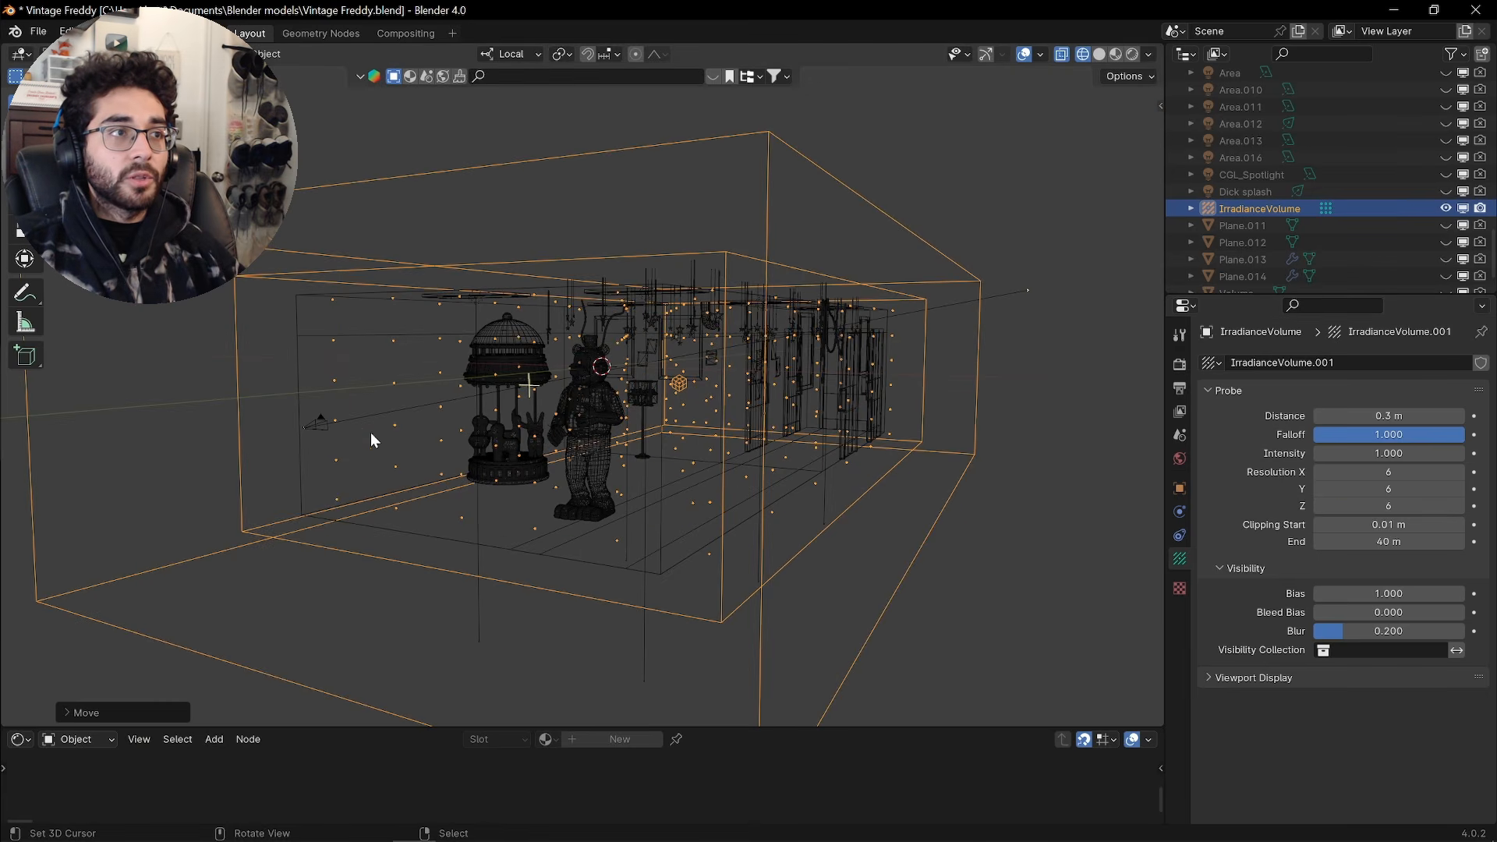
pyautogui.moveTo(681, 342)
pyautogui.mouseDown(button='middle')
pyautogui.moveTo(717, 485)
pyautogui.moveTo(638, 371)
pyautogui.mouseUp(button='middle')
pyautogui.click(641, 372)
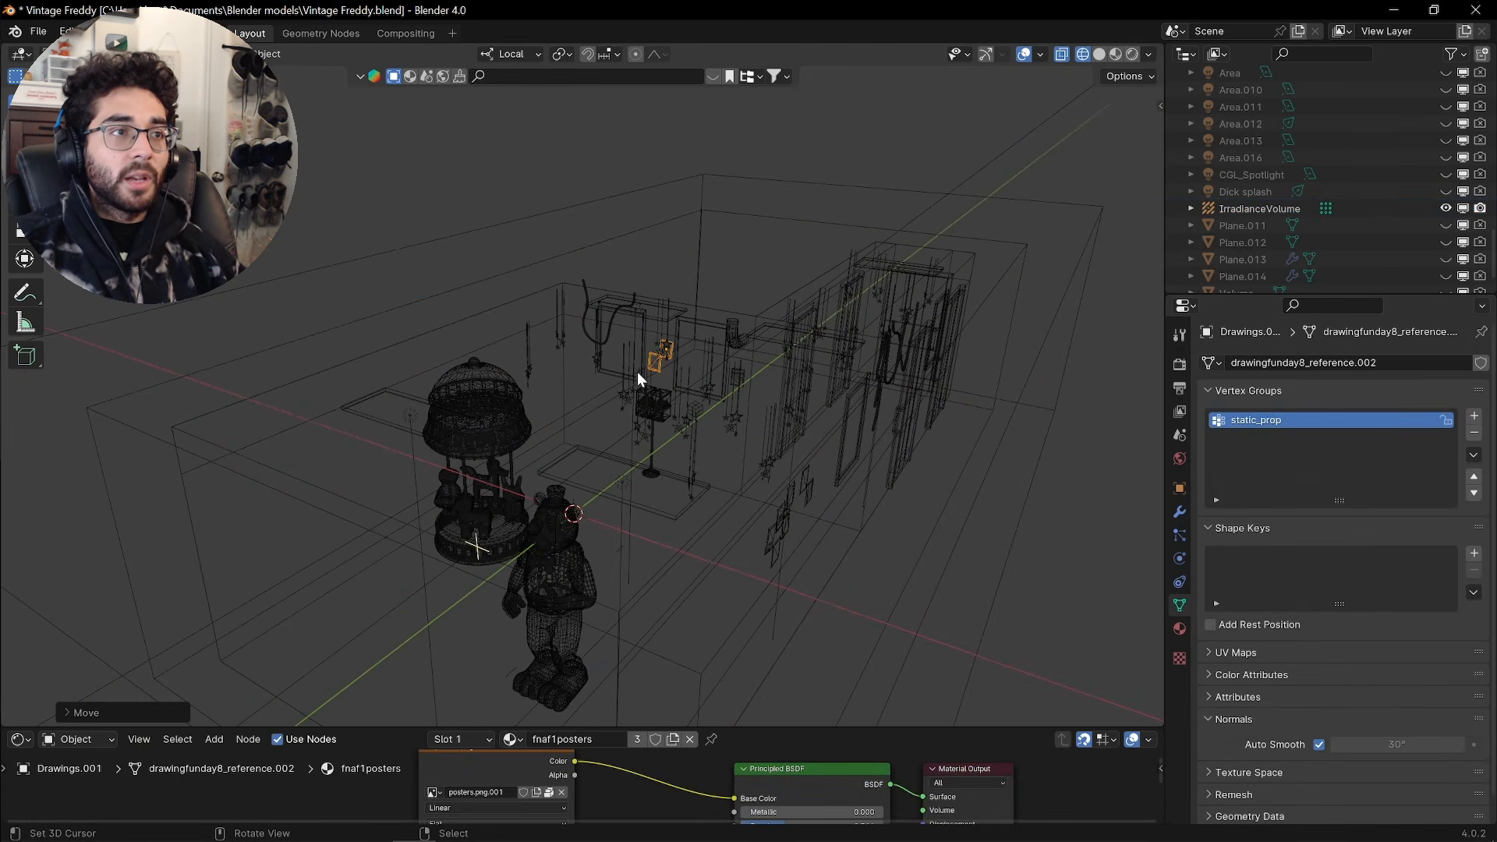
pyautogui.click(651, 372)
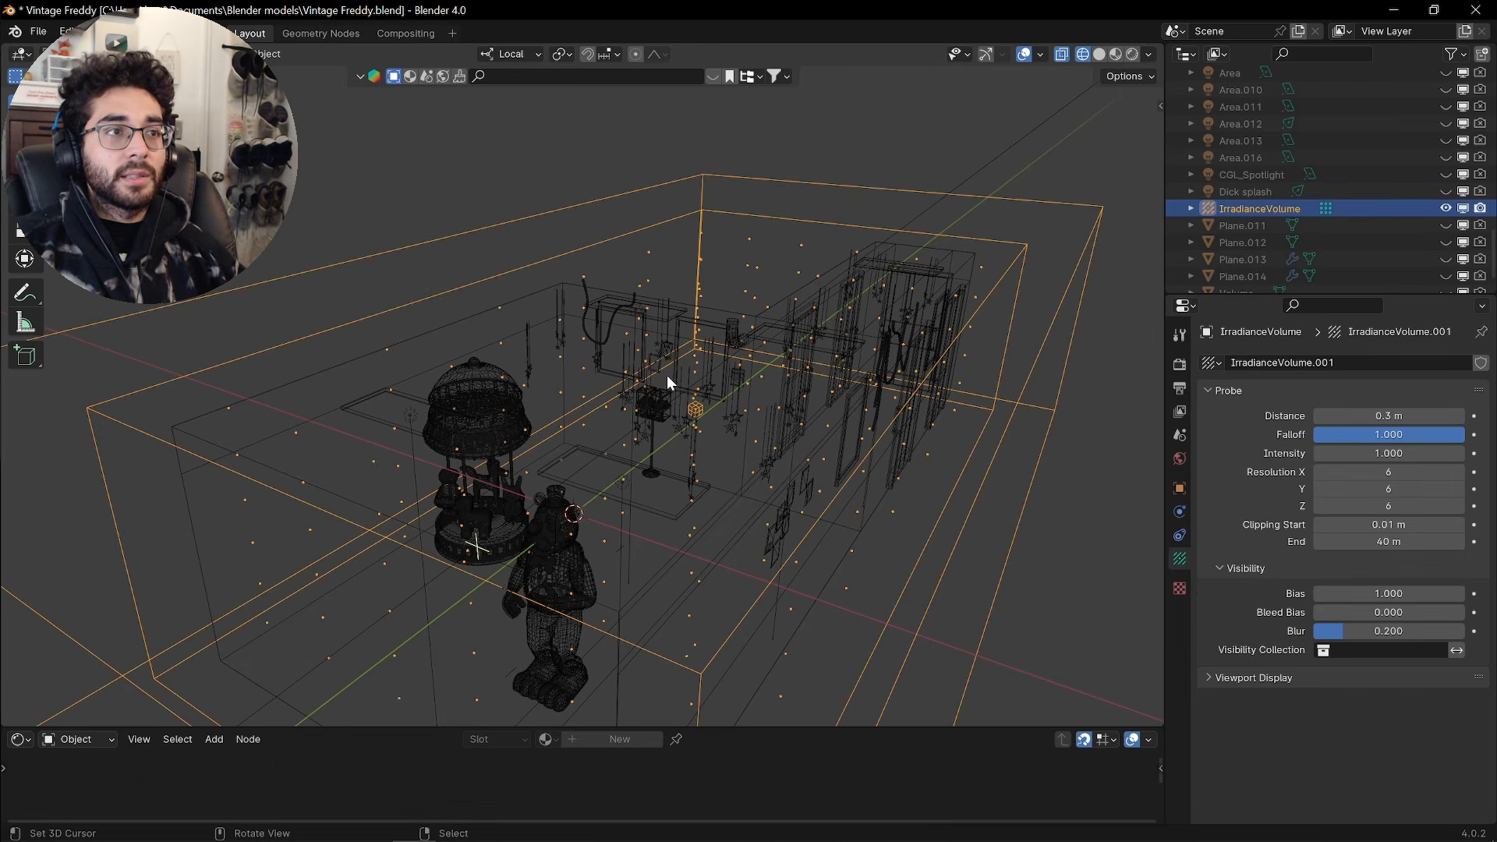
pyautogui.moveTo(800, 406); pyautogui.dragTo(654, 479, button='middle')
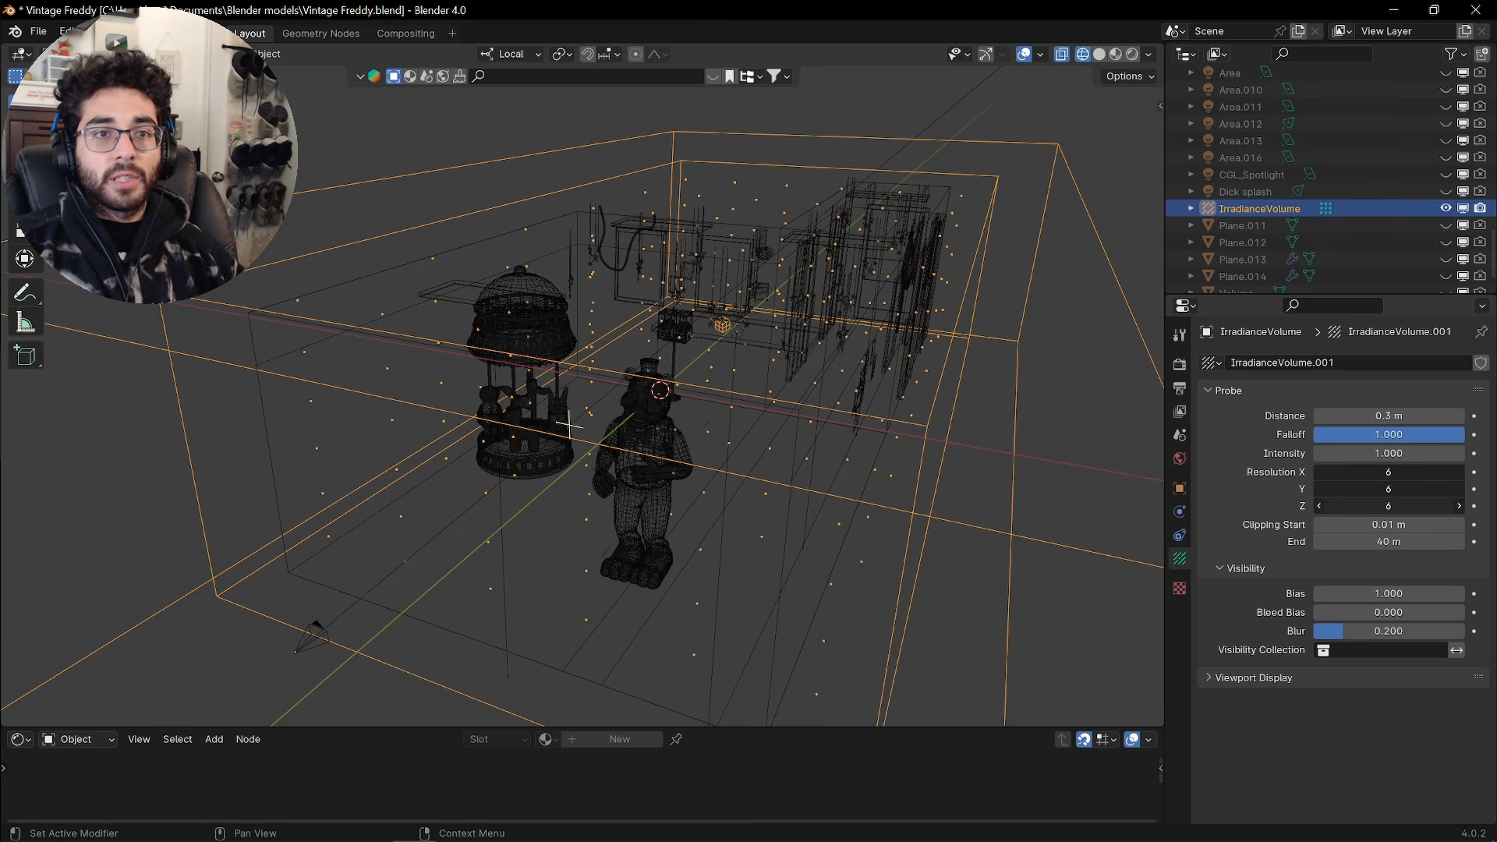
# Set the irradiance volume's resolution to 4 in X, Y and Z and view it from the front
pyautogui.write('4')
pyautogui.press('Return')
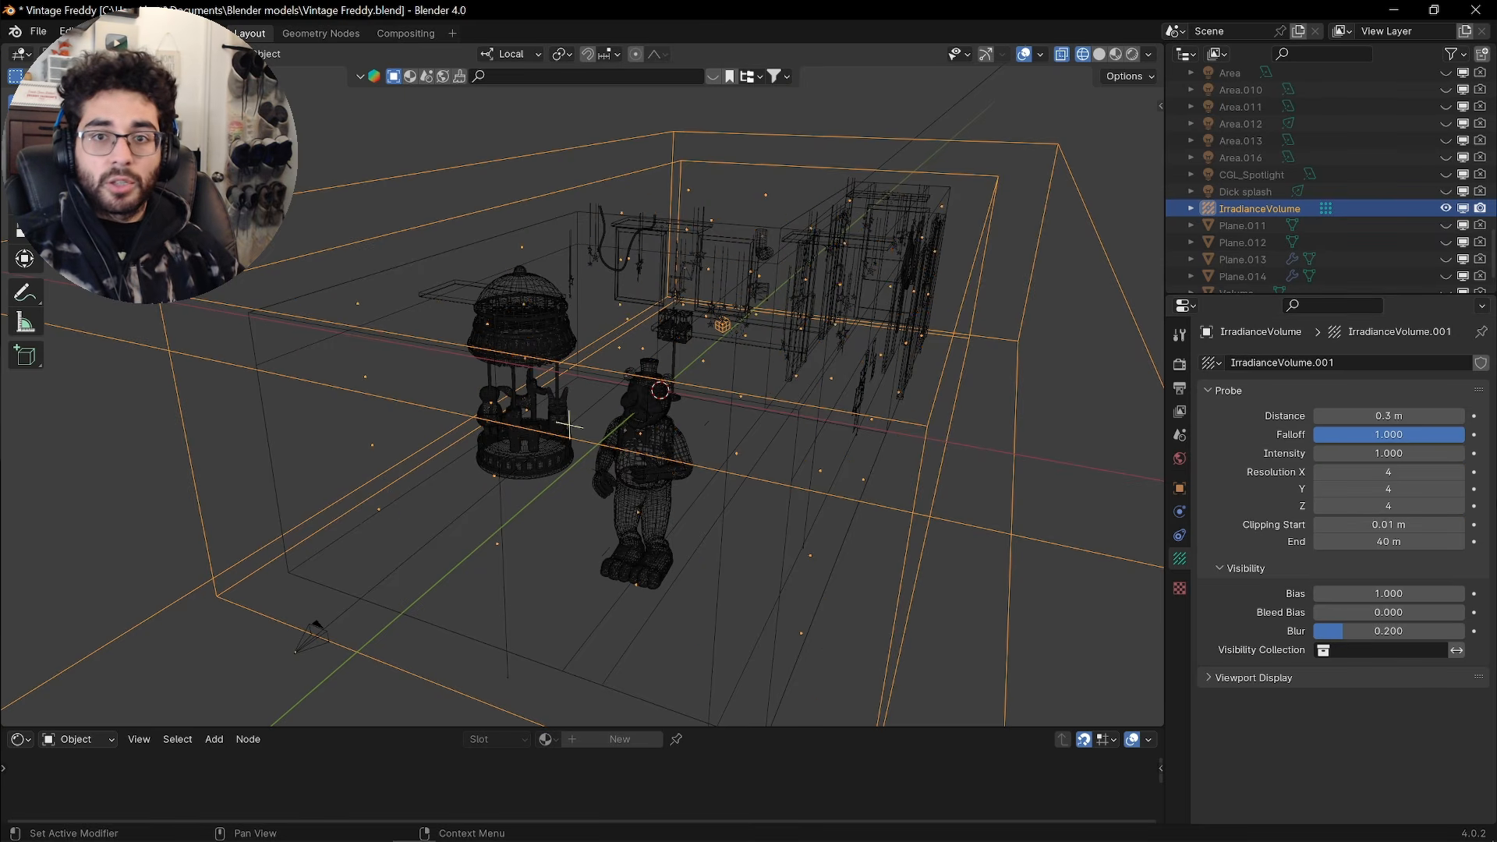
pyautogui.press('KP_1')
pyautogui.press('KP_5')
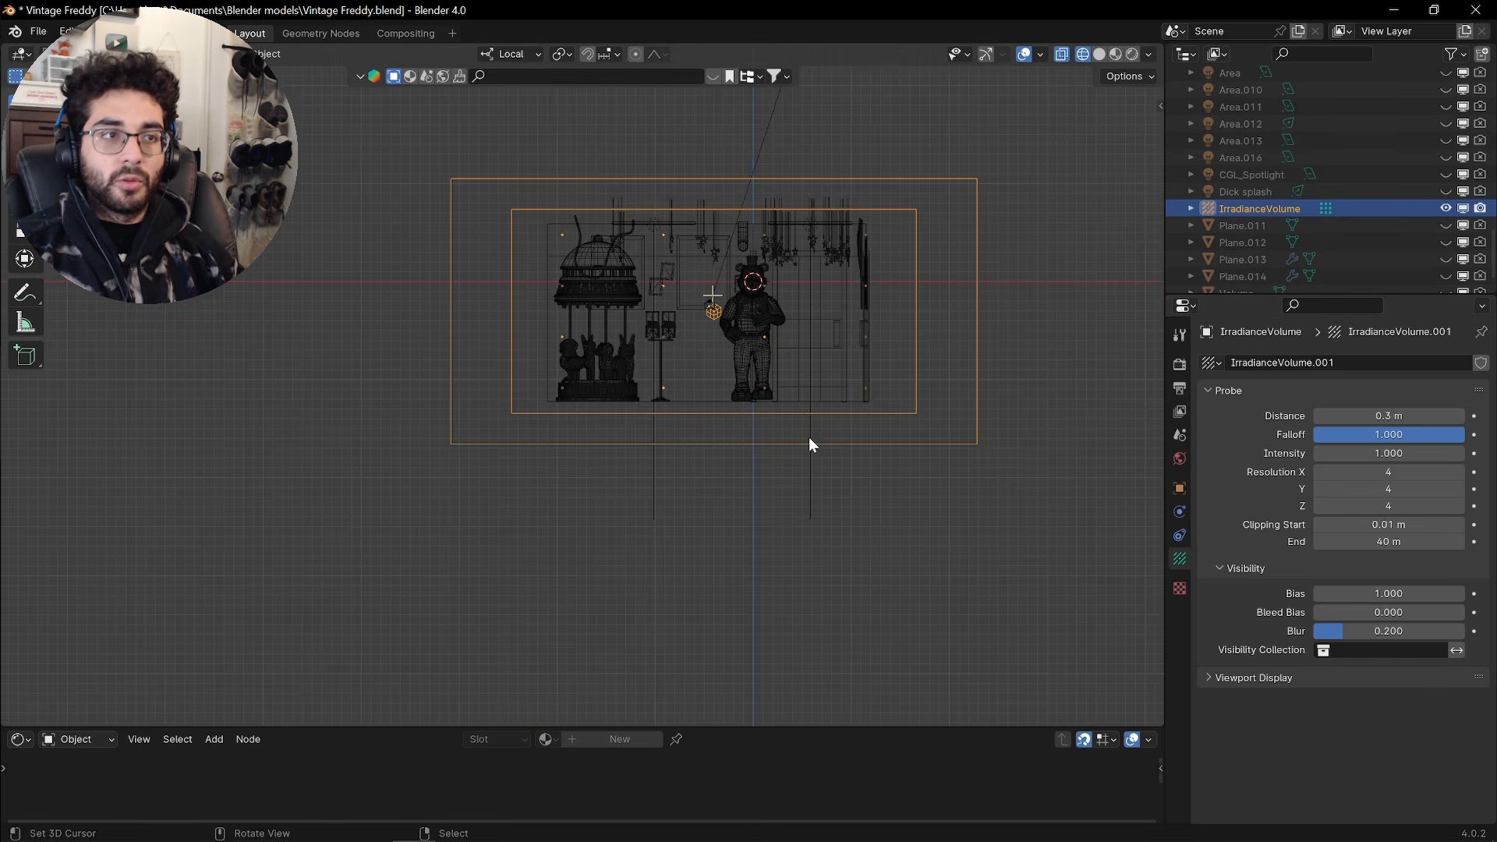
# Bake the scene's indirect lighting from the render settings and show the camera view in rendered shading
pyautogui.click(1179, 364)
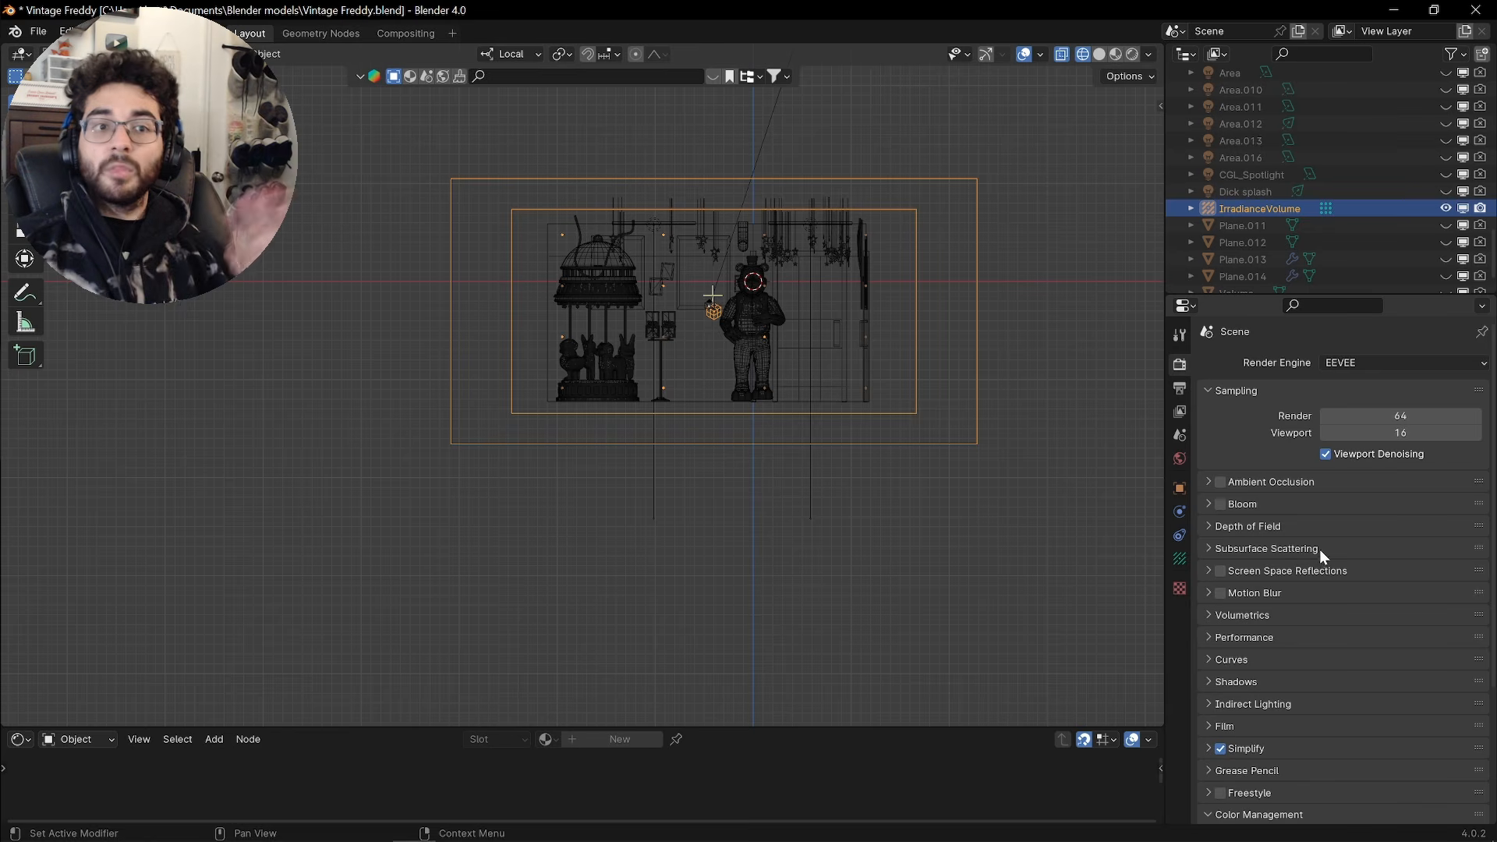
pyautogui.scroll(-3, 1255, 699)
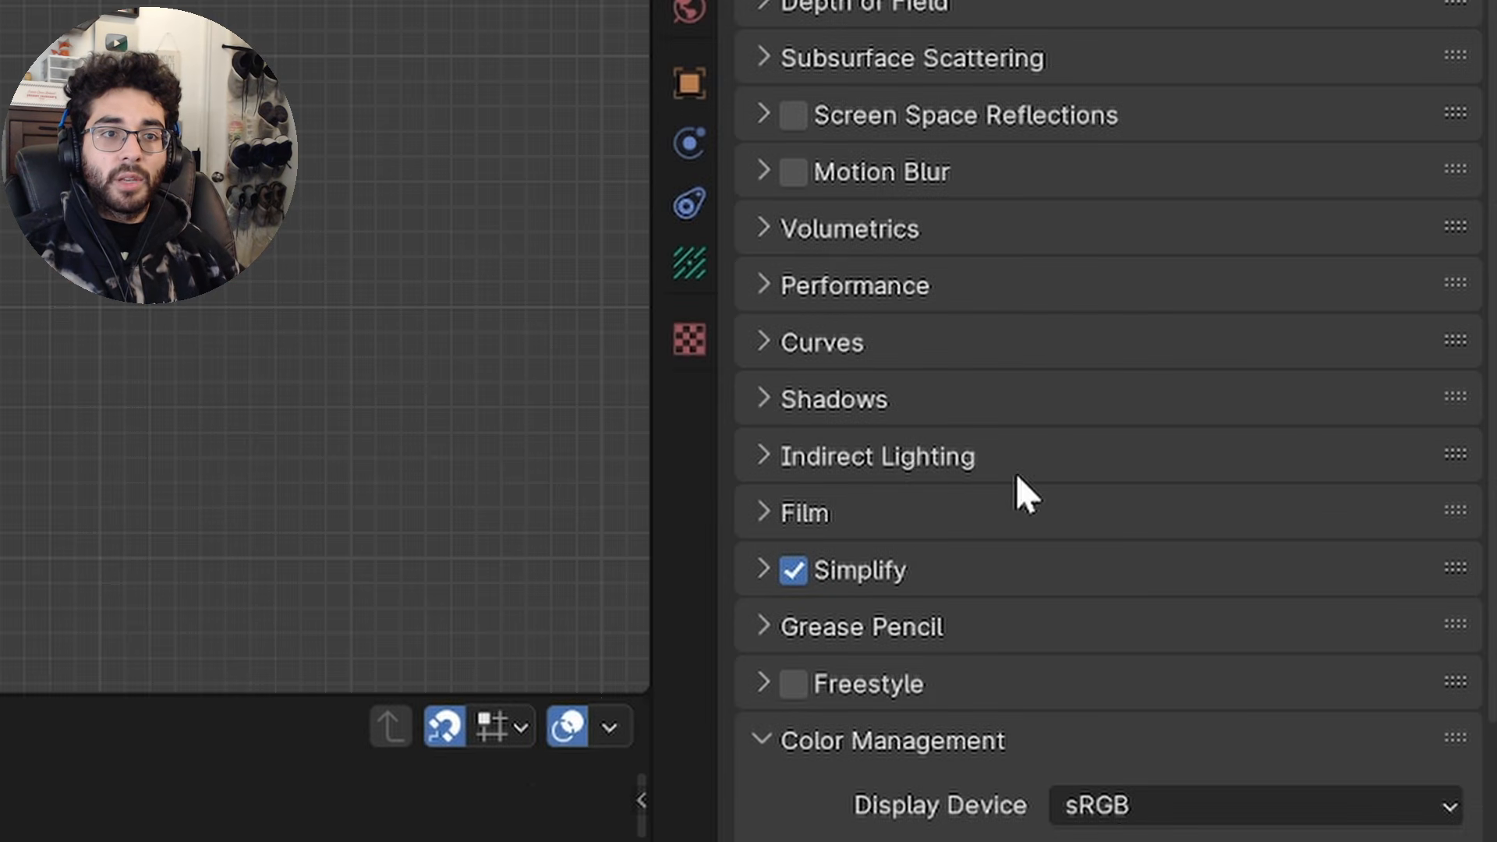
pyautogui.click(775, 458)
pyautogui.scroll(-3, 1027, 339)
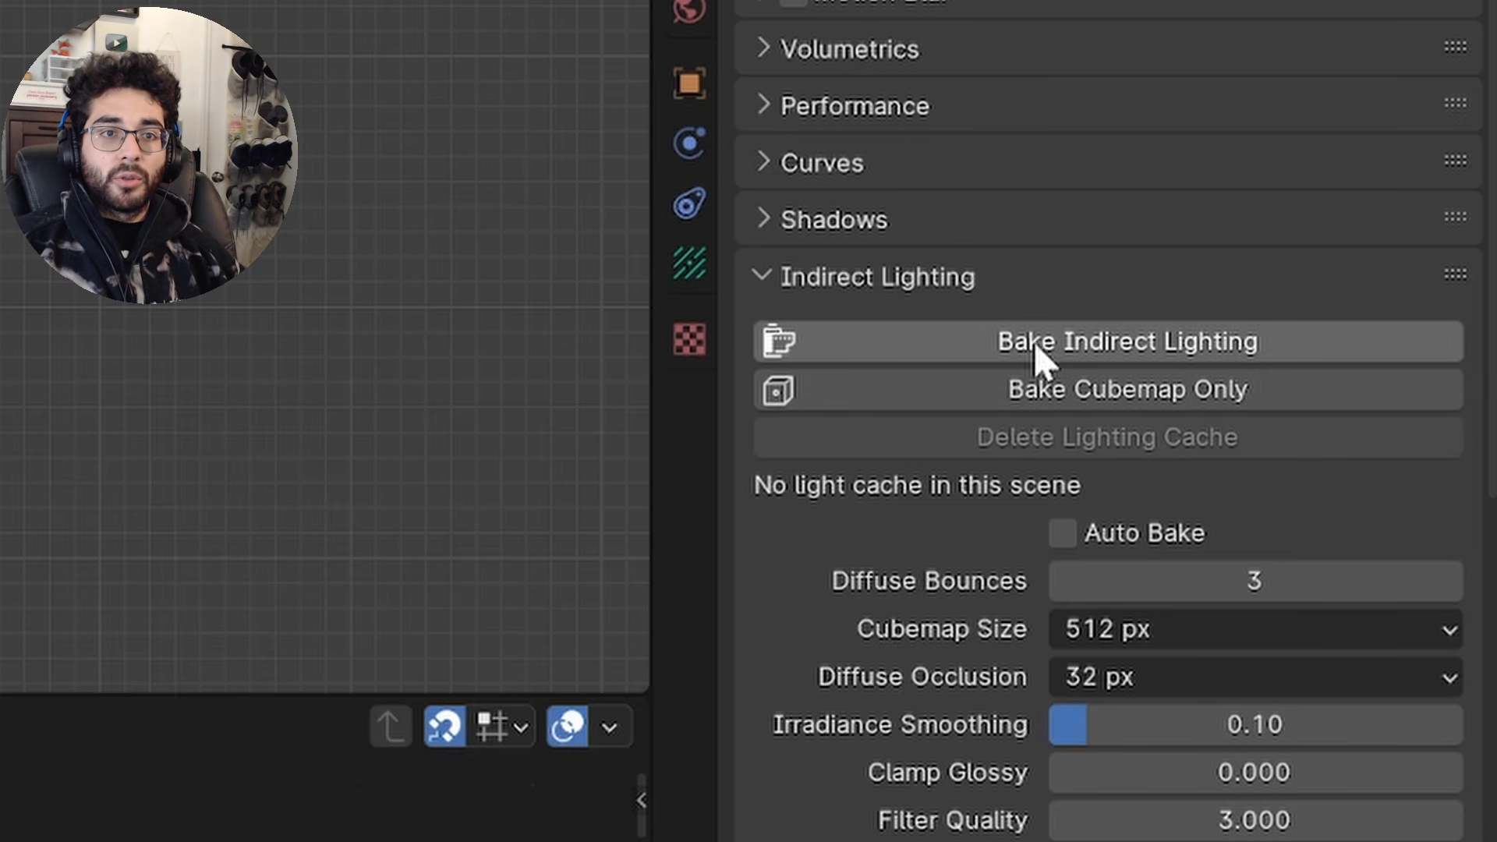
pyautogui.click(1214, 346)
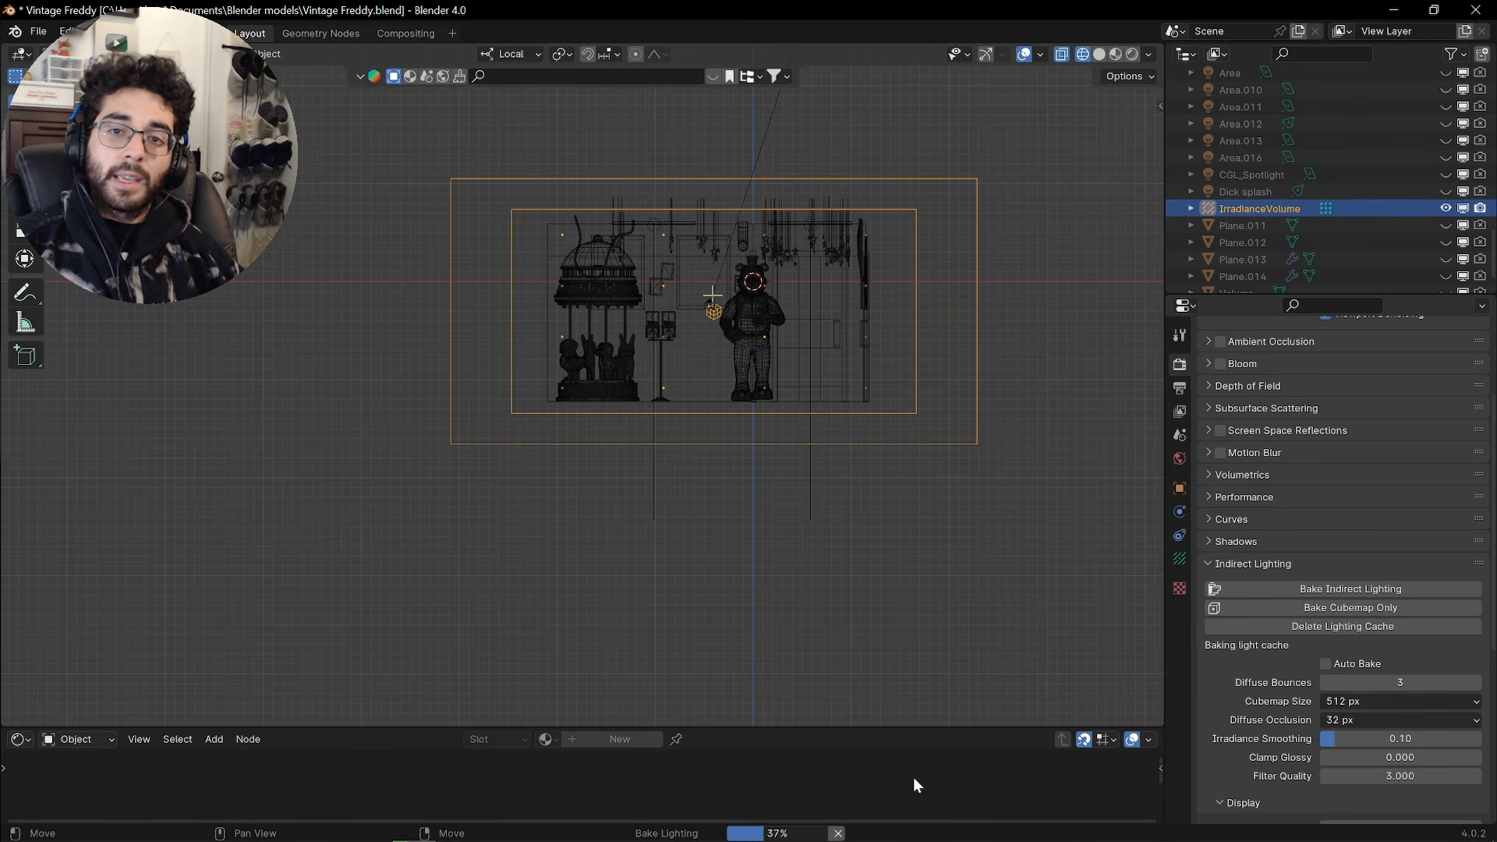
pyautogui.press('KP_0')
pyautogui.press('z')
pyautogui.click(802, 187)
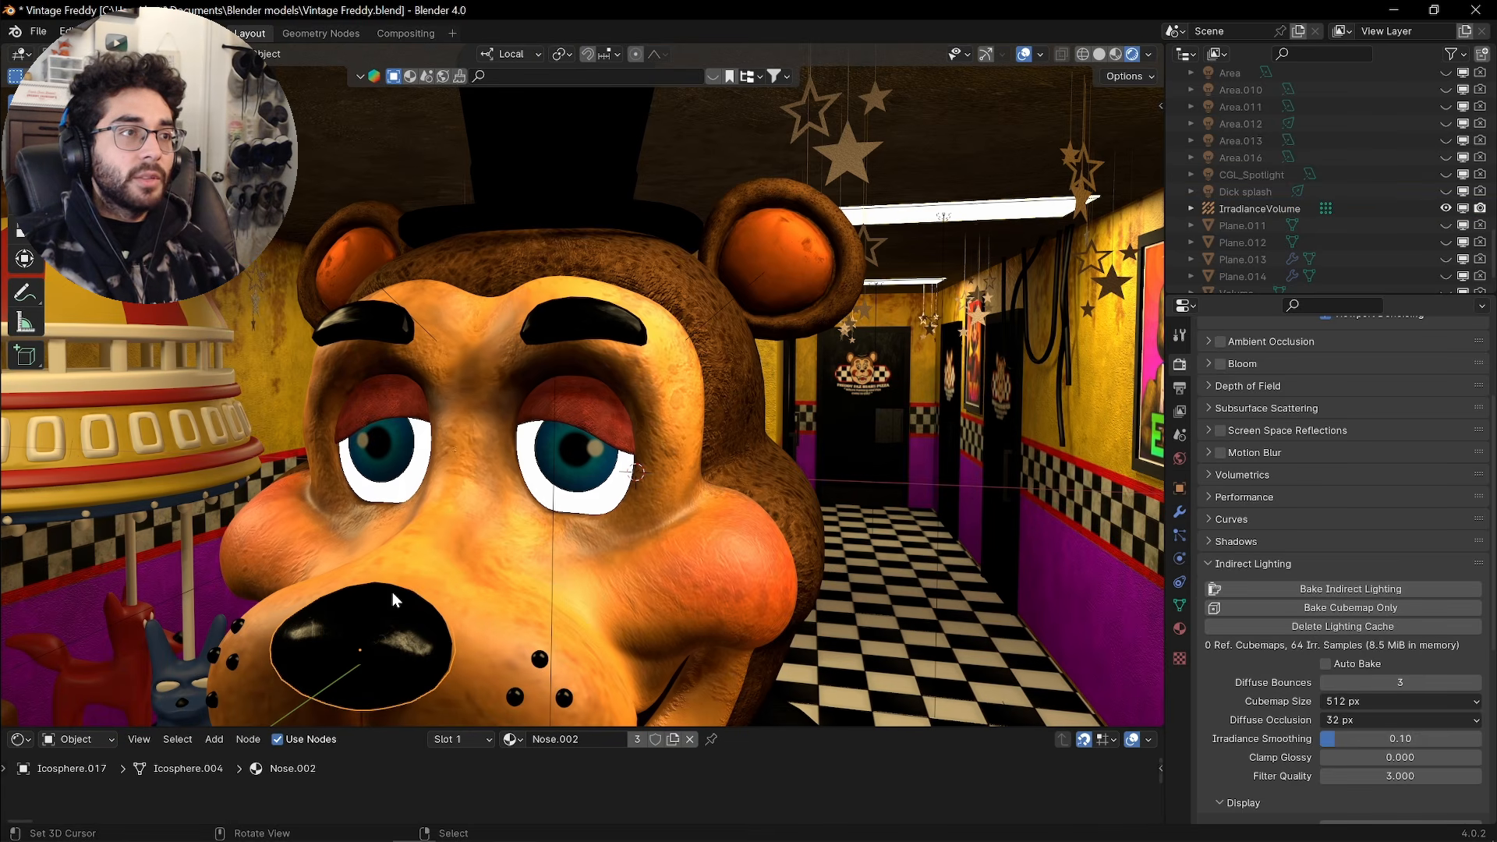
# Examine the baked indirect light on the bear and on the carousel's roof and railing
pyautogui.press('KP_Decimal')
pyautogui.moveTo(795, 284); pyautogui.dragTo(866, 310, button='middle')
pyautogui.scroll(-3, 679, 191)
pyautogui.scroll(-2, 680, 190)
pyautogui.scroll(-5, 294, 434)
pyautogui.keyDown('shift'); pyautogui.moveTo(294, 435); pyautogui.dragTo(710, 335, button='middle'); pyautogui.keyUp('shift')
pyautogui.scroll(3, 761, 322)
pyautogui.scroll(-3, 761, 322)
pyautogui.moveTo(616, 323); pyautogui.dragTo(390, 448, button='middle')
pyautogui.scroll(5, 390, 448)
pyautogui.moveTo(671, 444); pyautogui.dragTo(783, 444, button='middle')
pyautogui.scroll(-7, 368, 314)
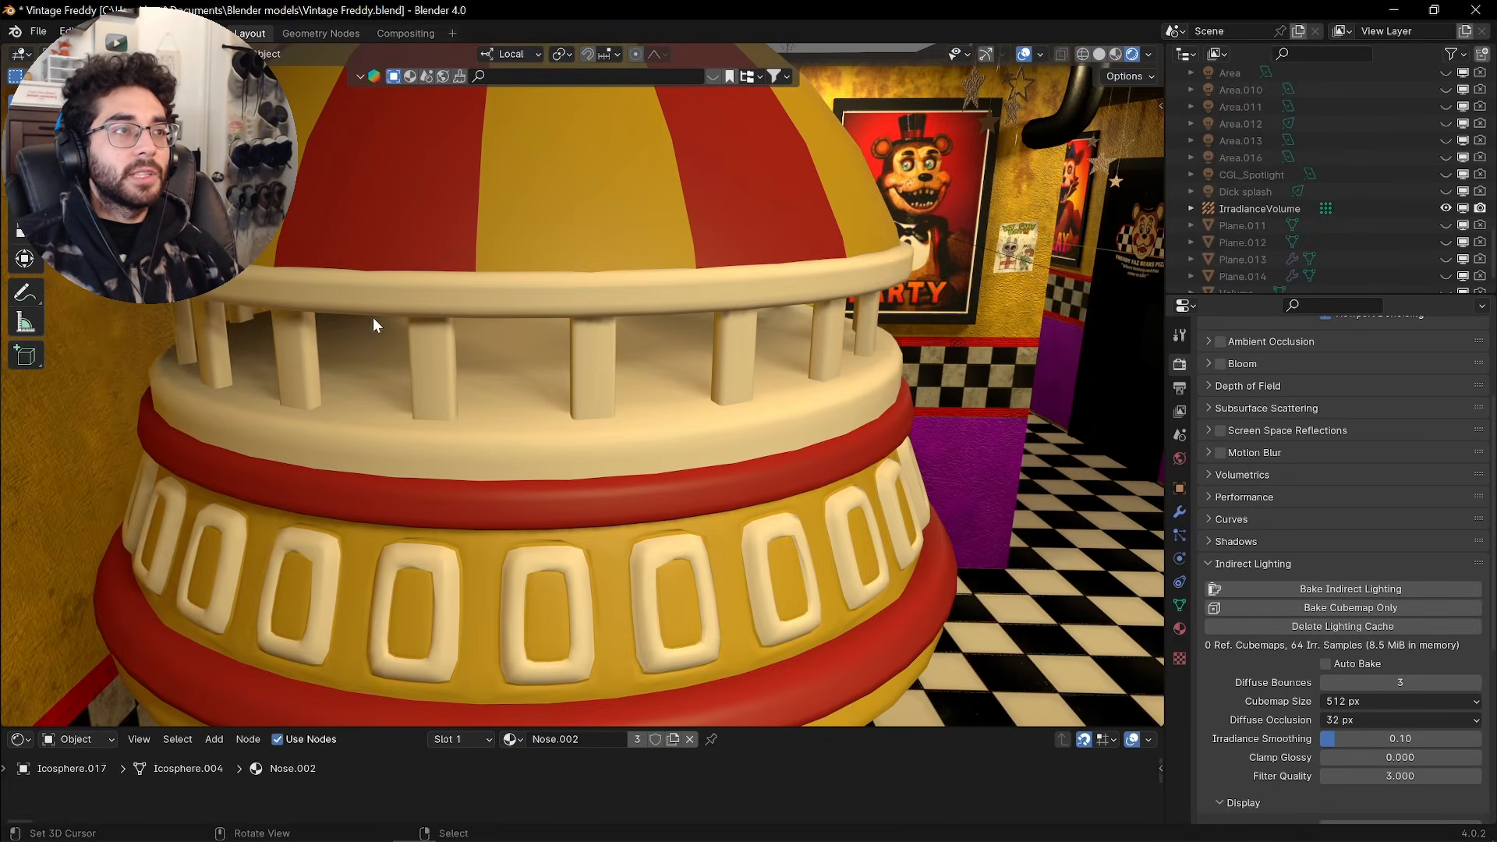
# Examine the baked lighting on the yellow wall and checkered trim, and around the bear's face and mouth
pyautogui.keyDown('shift'); pyautogui.moveTo(758, 523); pyautogui.dragTo(633, 373, button='middle'); pyautogui.keyUp('shift')
pyautogui.scroll(-2, 633, 372)
pyautogui.keyDown('shift'); pyautogui.moveTo(437, 220); pyautogui.dragTo(675, 428, button='middle'); pyautogui.keyUp('shift')
pyautogui.scroll(8, 675, 390)
pyautogui.moveTo(672, 313); pyautogui.dragTo(635, 382, button='middle')
pyautogui.moveTo(657, 283); pyautogui.dragTo(953, 330, button='middle')
pyautogui.scroll(-8, 953, 330)
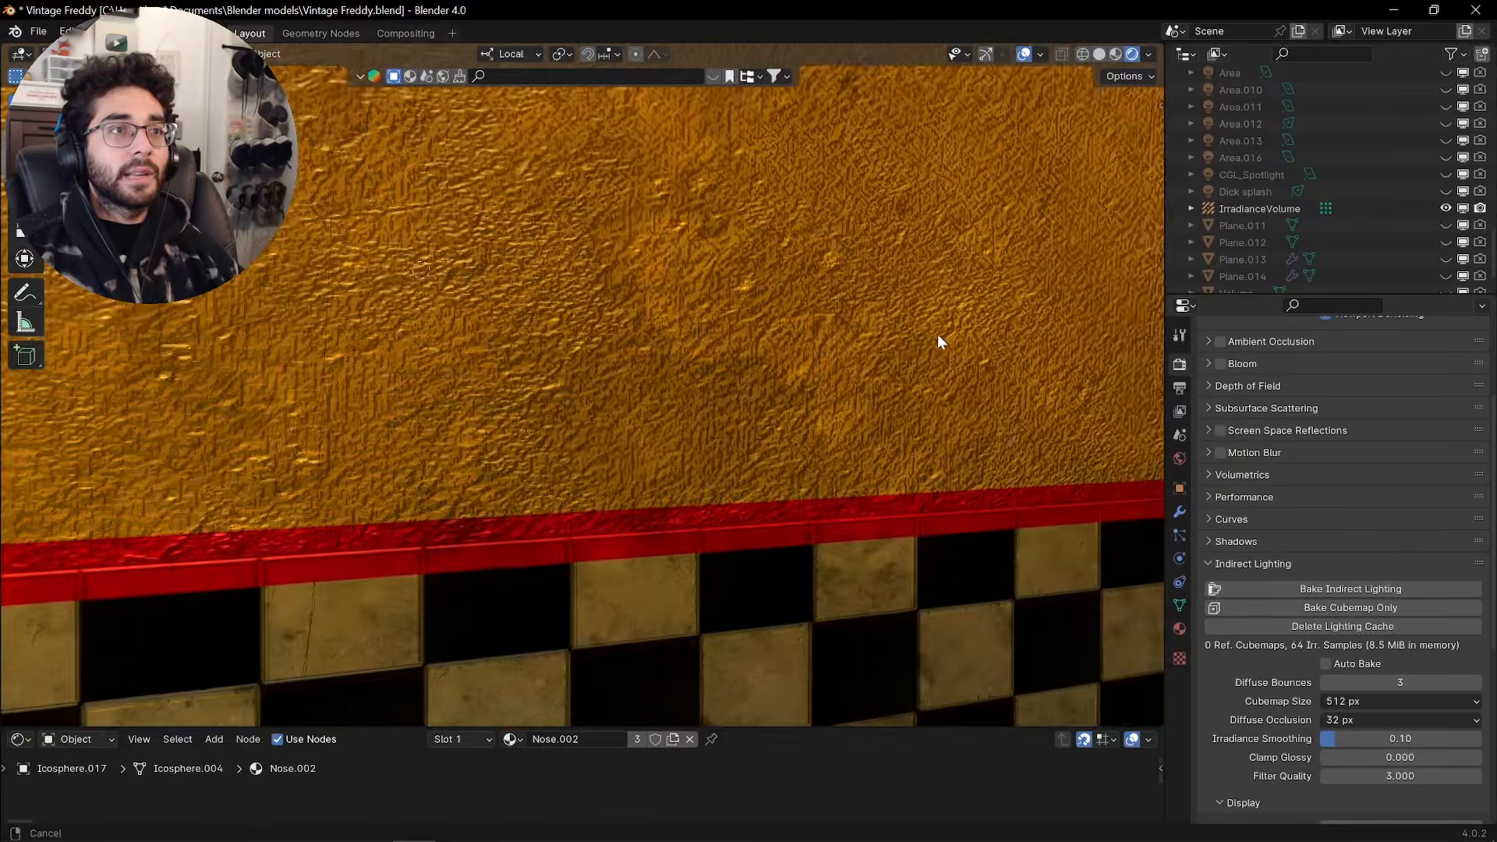
pyautogui.scroll(2, 861, 437)
pyautogui.keyDown('shift'); pyautogui.moveTo(869, 417); pyautogui.dragTo(889, 391, button='middle'); pyautogui.keyUp('shift')
pyautogui.keyDown('shift'); pyautogui.moveTo(734, 235); pyautogui.dragTo(780, 320, button='middle'); pyautogui.keyUp('shift')
pyautogui.scroll(4, 780, 321)
pyautogui.scroll(-4, 780, 320)
pyautogui.hotkey('alt', 'a')
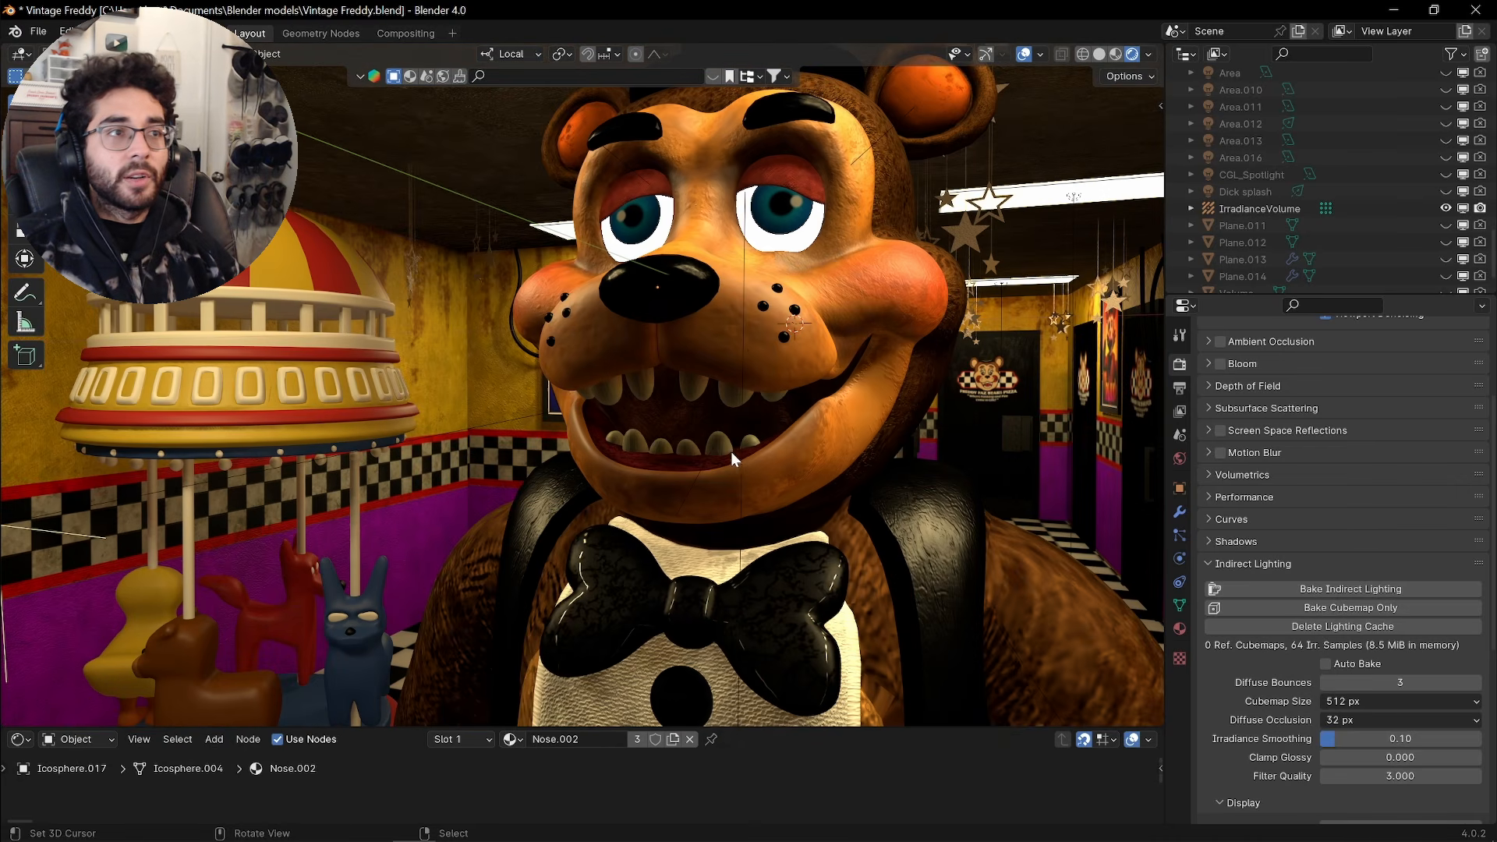
# Delete the lighting cache and compare the bear, ceiling and room without baked indirect light
pyautogui.click(1328, 627)
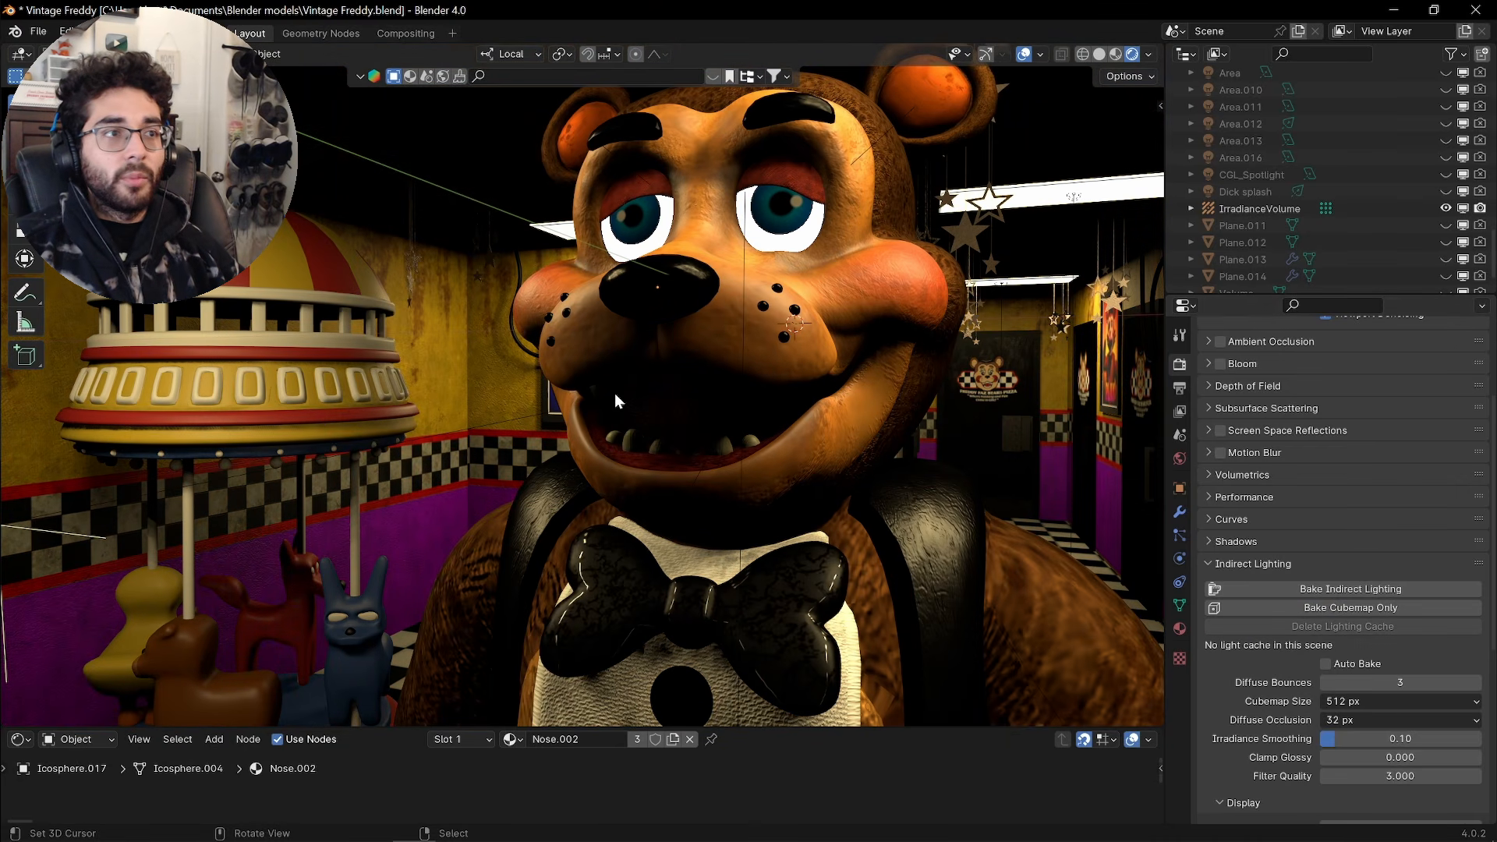
pyautogui.moveTo(432, 453); pyautogui.dragTo(578, 429, button='middle')
pyautogui.moveTo(590, 405); pyautogui.dragTo(562, 242, button='middle')
pyautogui.scroll(-5, 464, 299)
pyautogui.moveTo(788, 421); pyautogui.dragTo(860, 328, button='middle')
pyautogui.scroll(-6, 664, 213)
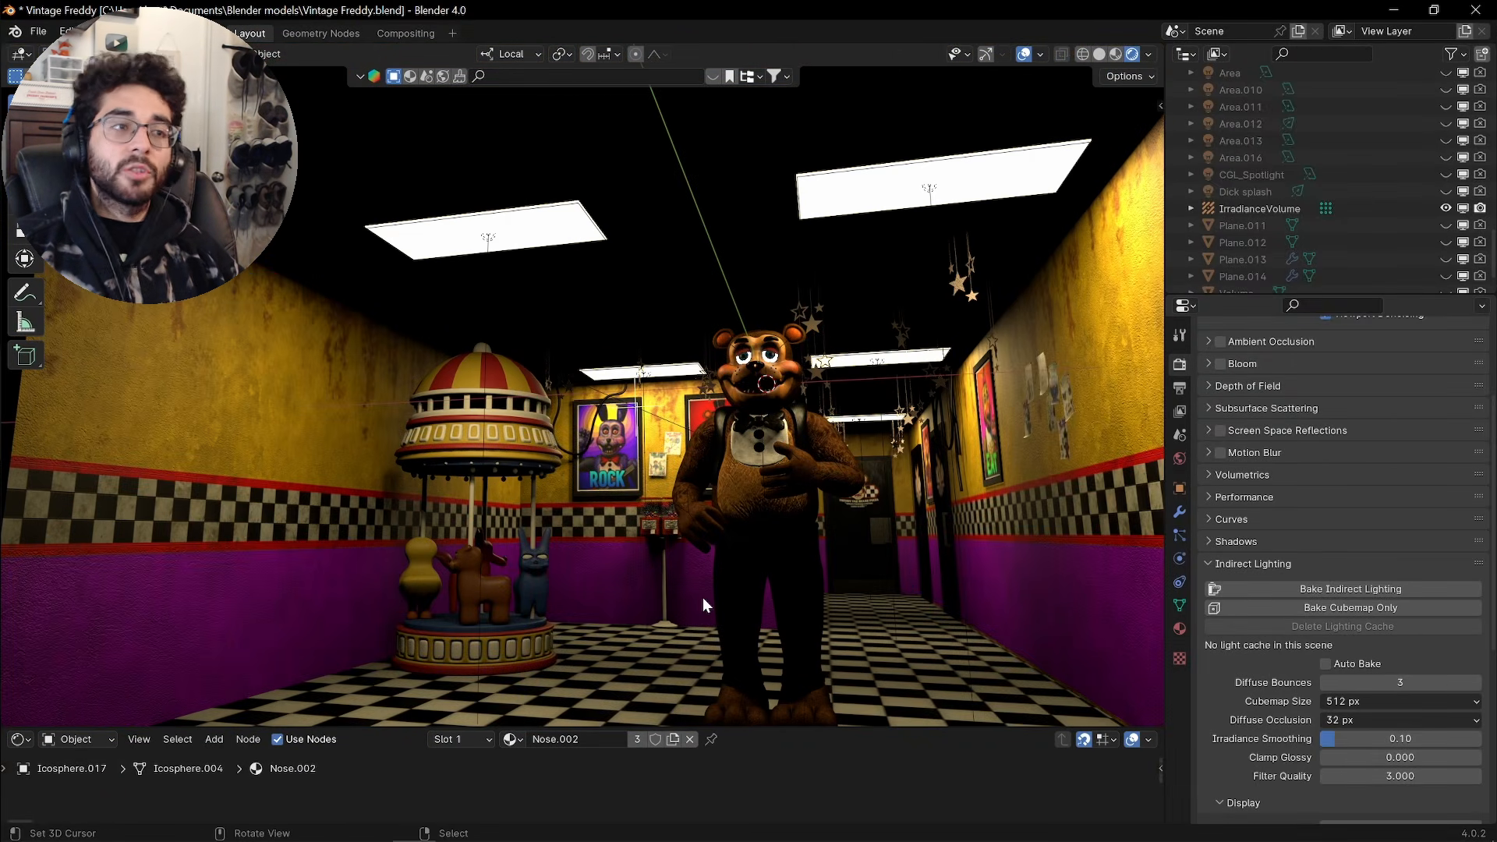
pyautogui.moveTo(812, 431); pyautogui.dragTo(833, 357, button='middle')
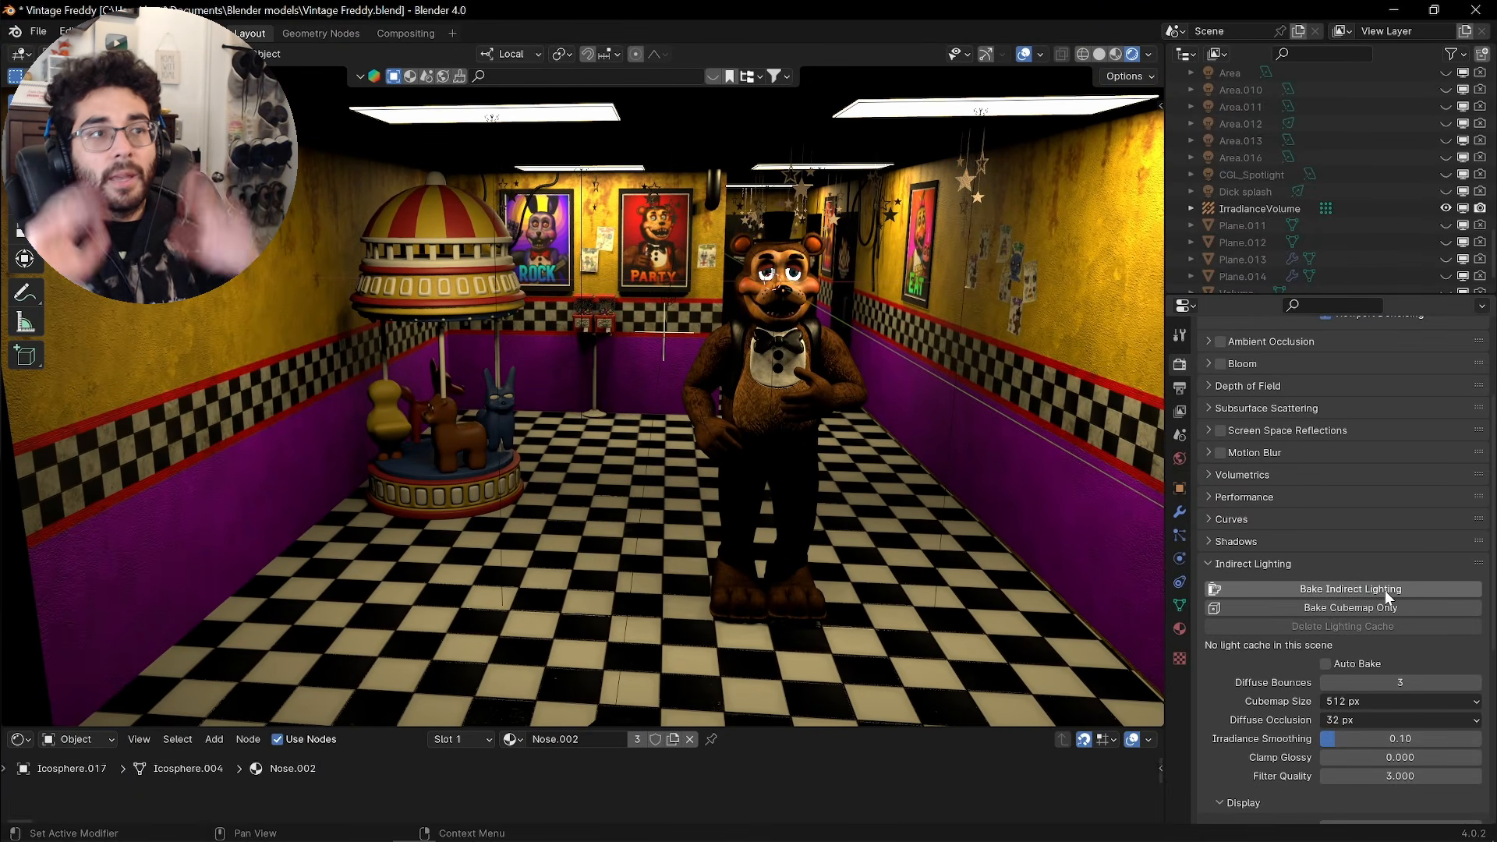
# Bake the indirect lighting again and check the bear, the carousel animals and the surrounding walls
pyautogui.click(1384, 591)
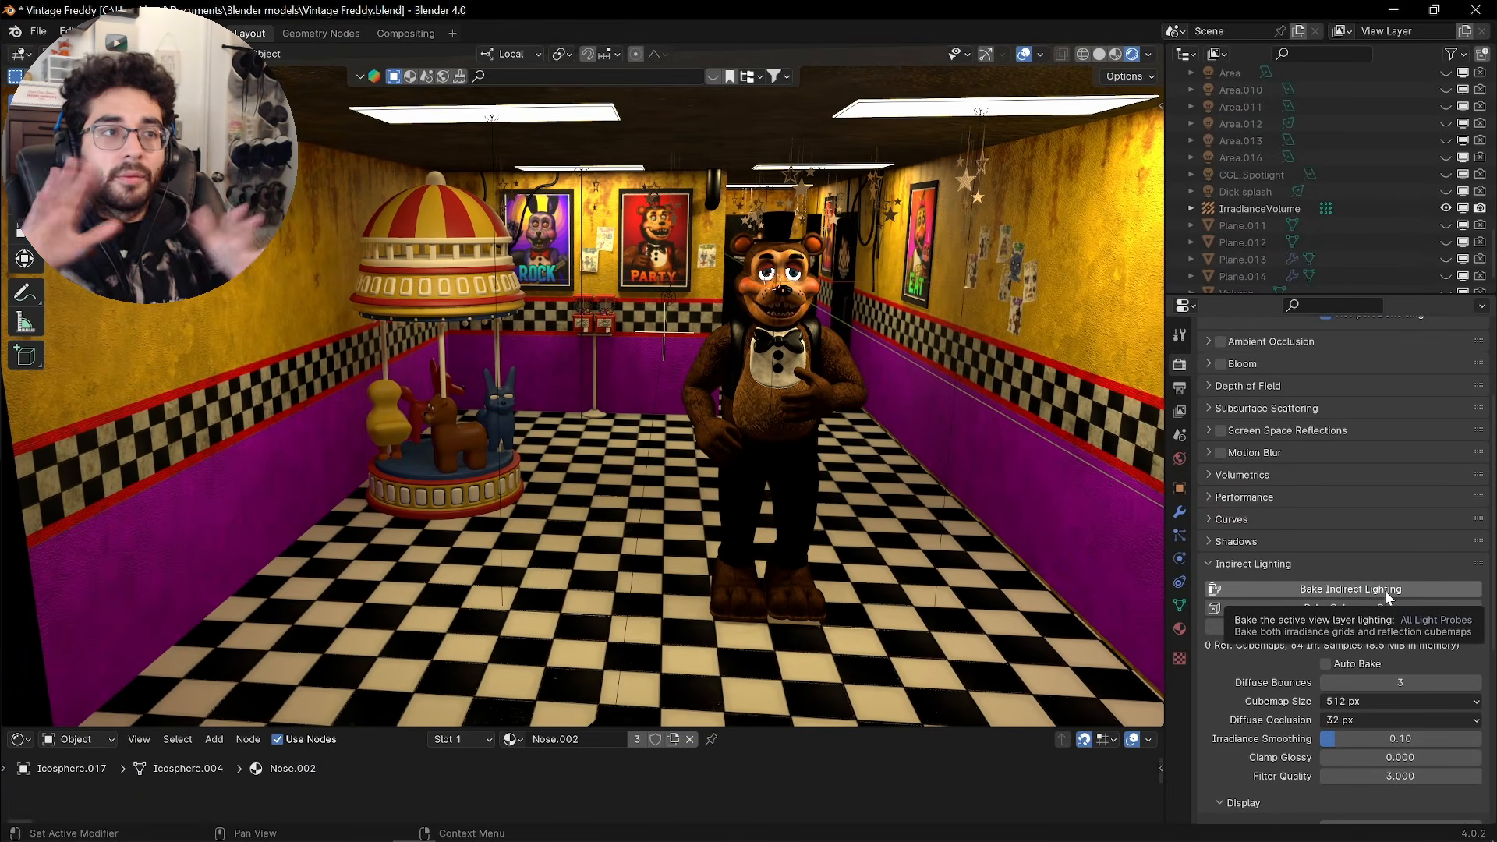
pyautogui.scroll(2, 831, 265)
pyautogui.keyDown('shift'); pyautogui.moveTo(831, 265); pyautogui.dragTo(768, 312, button='middle'); pyautogui.keyUp('shift')
pyautogui.scroll(6, 827, 320)
pyautogui.keyDown('shift'); pyautogui.moveTo(760, 242); pyautogui.dragTo(751, 283, button='middle'); pyautogui.keyUp('shift')
pyautogui.keyDown('shift'); pyautogui.moveTo(257, 312); pyautogui.dragTo(531, 315, button='middle'); pyautogui.keyUp('shift')
pyautogui.scroll(6, 787, 413)
pyautogui.scroll(-5, 701, 388)
pyautogui.keyDown('shift'); pyautogui.moveTo(743, 446); pyautogui.dragTo(736, 279, button='middle'); pyautogui.keyUp('shift')
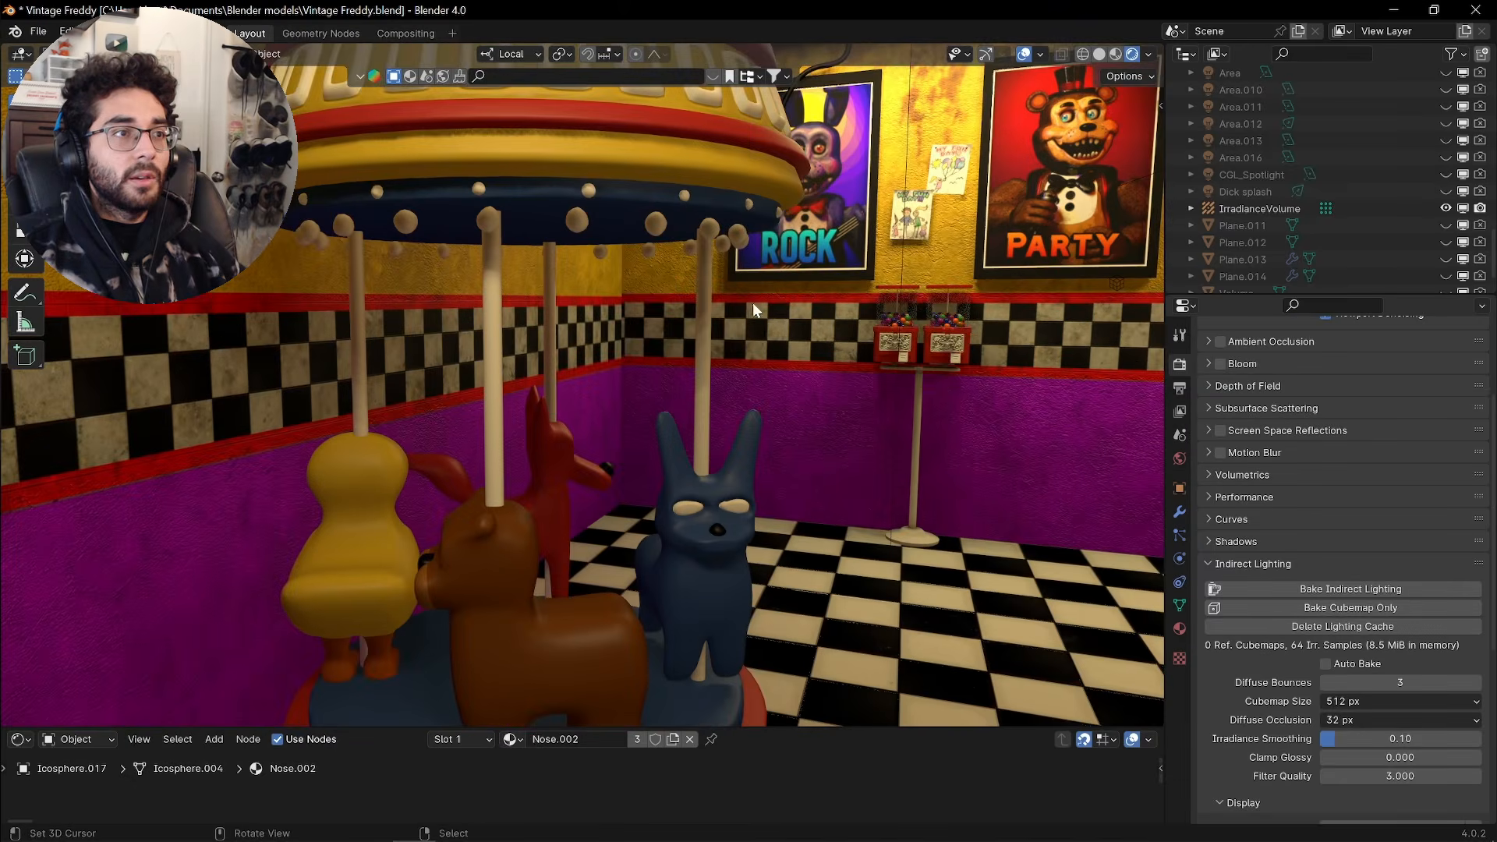
pyautogui.scroll(-4, 819, 335)
pyautogui.scroll(-2, 811, 223)
pyautogui.keyDown('shift'); pyautogui.moveTo(902, 390); pyautogui.dragTo(818, 367, button='middle'); pyautogui.keyUp('shift')
pyautogui.moveTo(819, 367); pyautogui.dragTo(820, 452, button='middle')
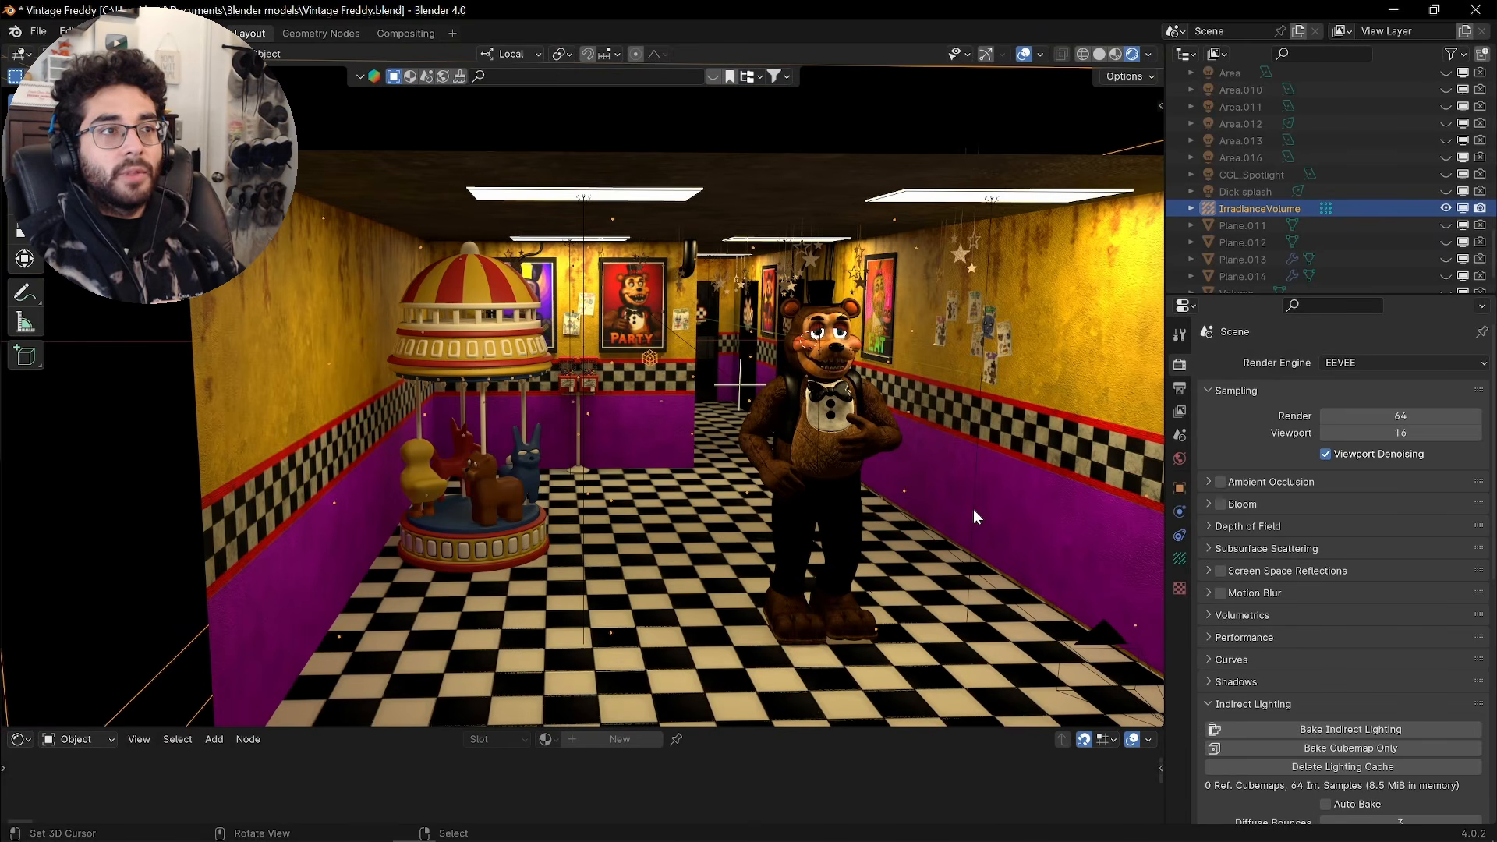
# Examine the baked light on the ceiling, the back wall posters and the room as a whole
pyautogui.scroll(3, 802, 422)
pyautogui.moveTo(797, 423); pyautogui.dragTo(740, 312, button='middle')
pyautogui.keyDown('shift'); pyautogui.moveTo(737, 292); pyautogui.dragTo(739, 325, button='middle'); pyautogui.keyUp('shift')
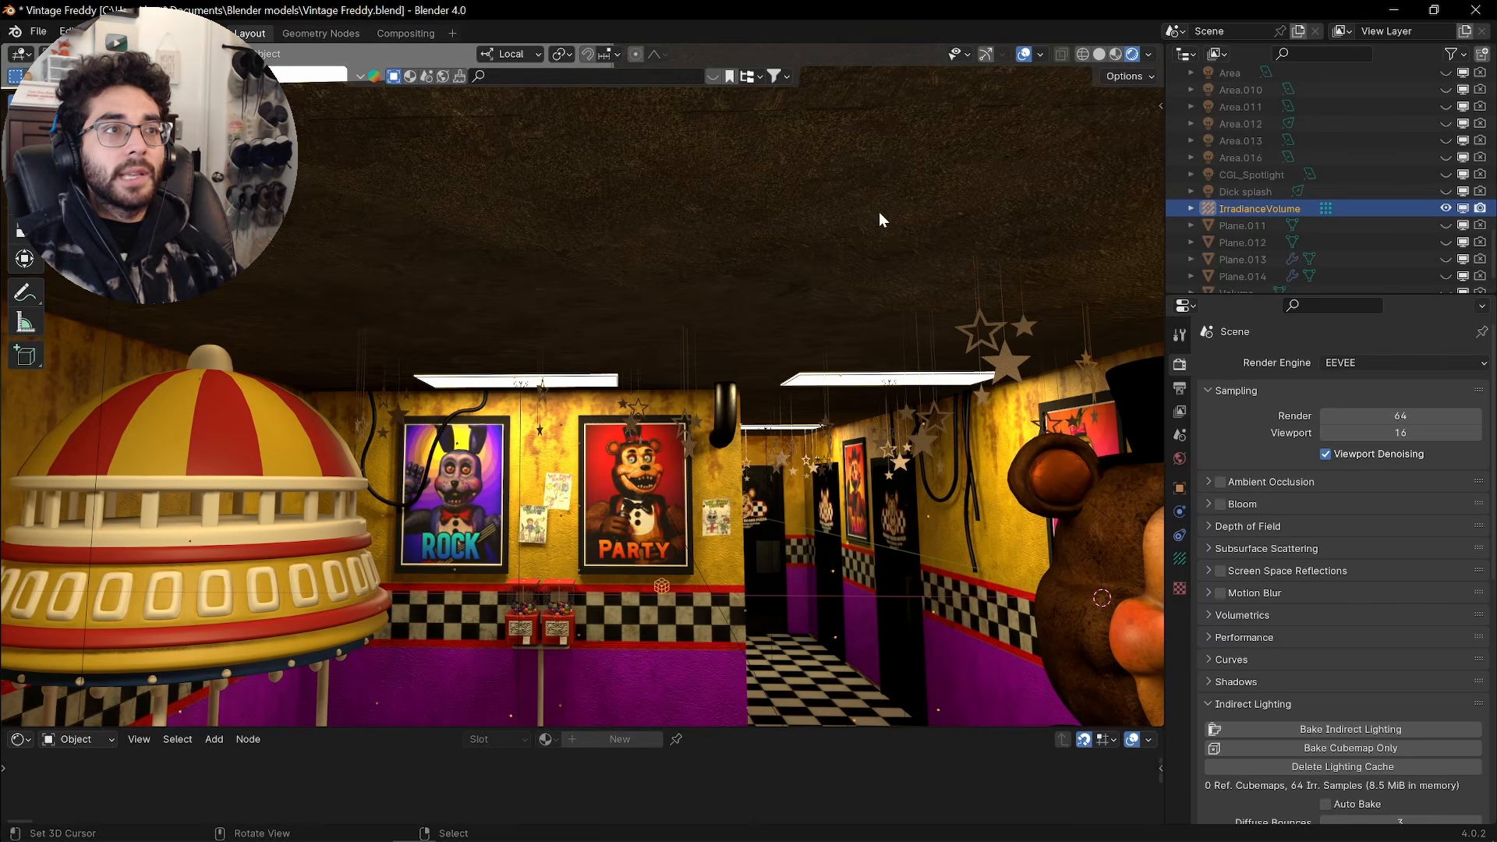
pyautogui.scroll(-5, 639, 240)
pyautogui.moveTo(639, 240); pyautogui.dragTo(752, 289, button='middle')
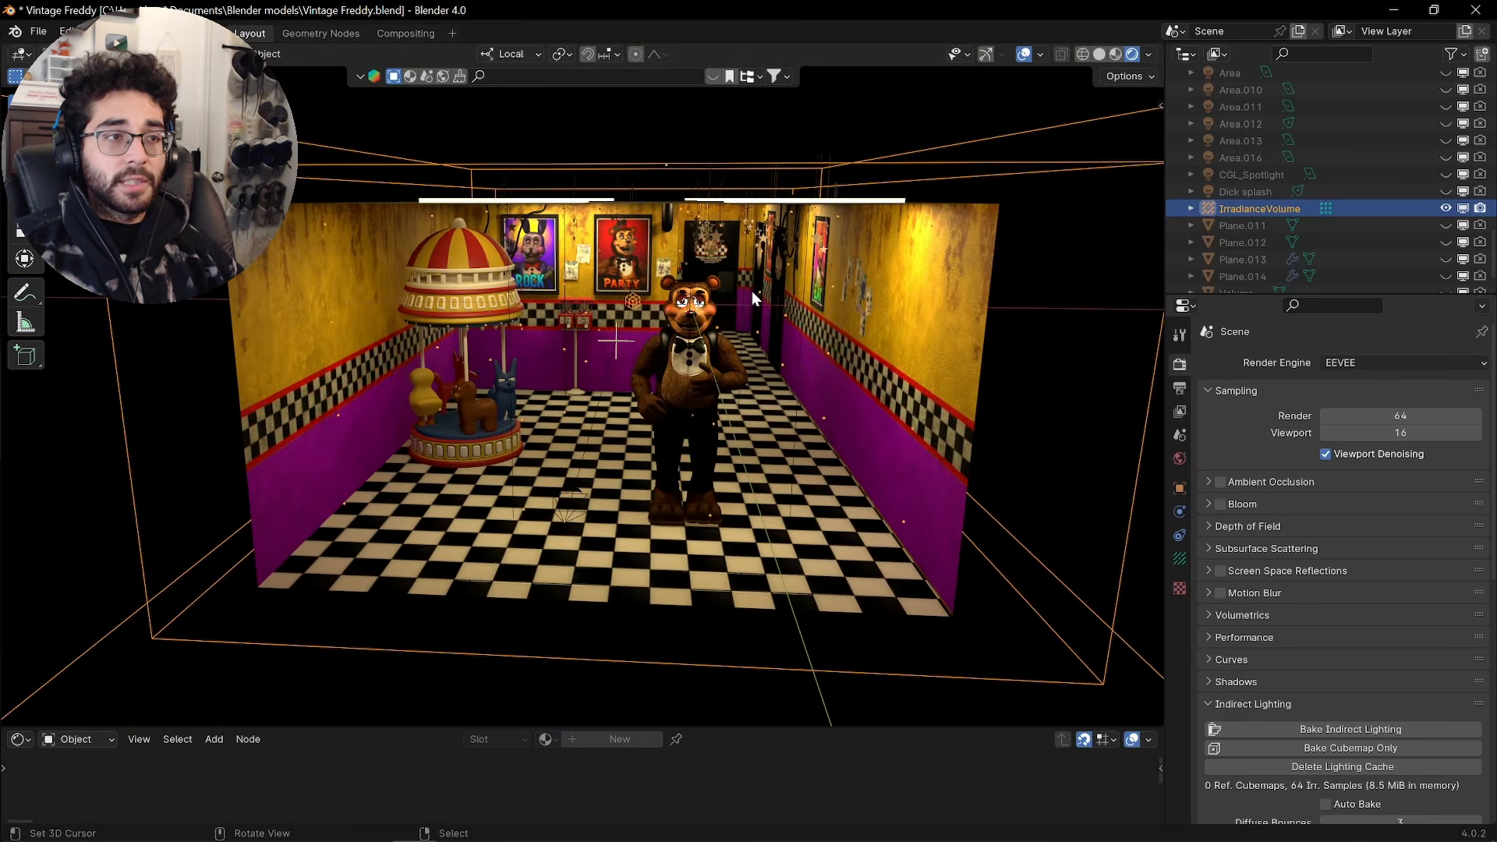
pyautogui.scroll(5, 751, 289)
pyautogui.keyDown('shift'); pyautogui.moveTo(736, 535); pyautogui.dragTo(781, 375, button='middle'); pyautogui.keyUp('shift')
pyautogui.scroll(-5, 785, 359)
pyautogui.scroll(2, 780, 375)
pyautogui.scroll(-4, 741, 409)
pyautogui.moveTo(659, 408); pyautogui.dragTo(647, 405, button='middle')
# Deselect everything, view the scene from the top and save the blend file
pyautogui.hotkey('alt', 'a')
pyautogui.press('KP_7')
pyautogui.hotkey('ctrl', 's')
# In wireframe, add a Reflection Cubemap light probe at the 3D cursor and set its type to Box
pyautogui.hotkey('shift', 'z')
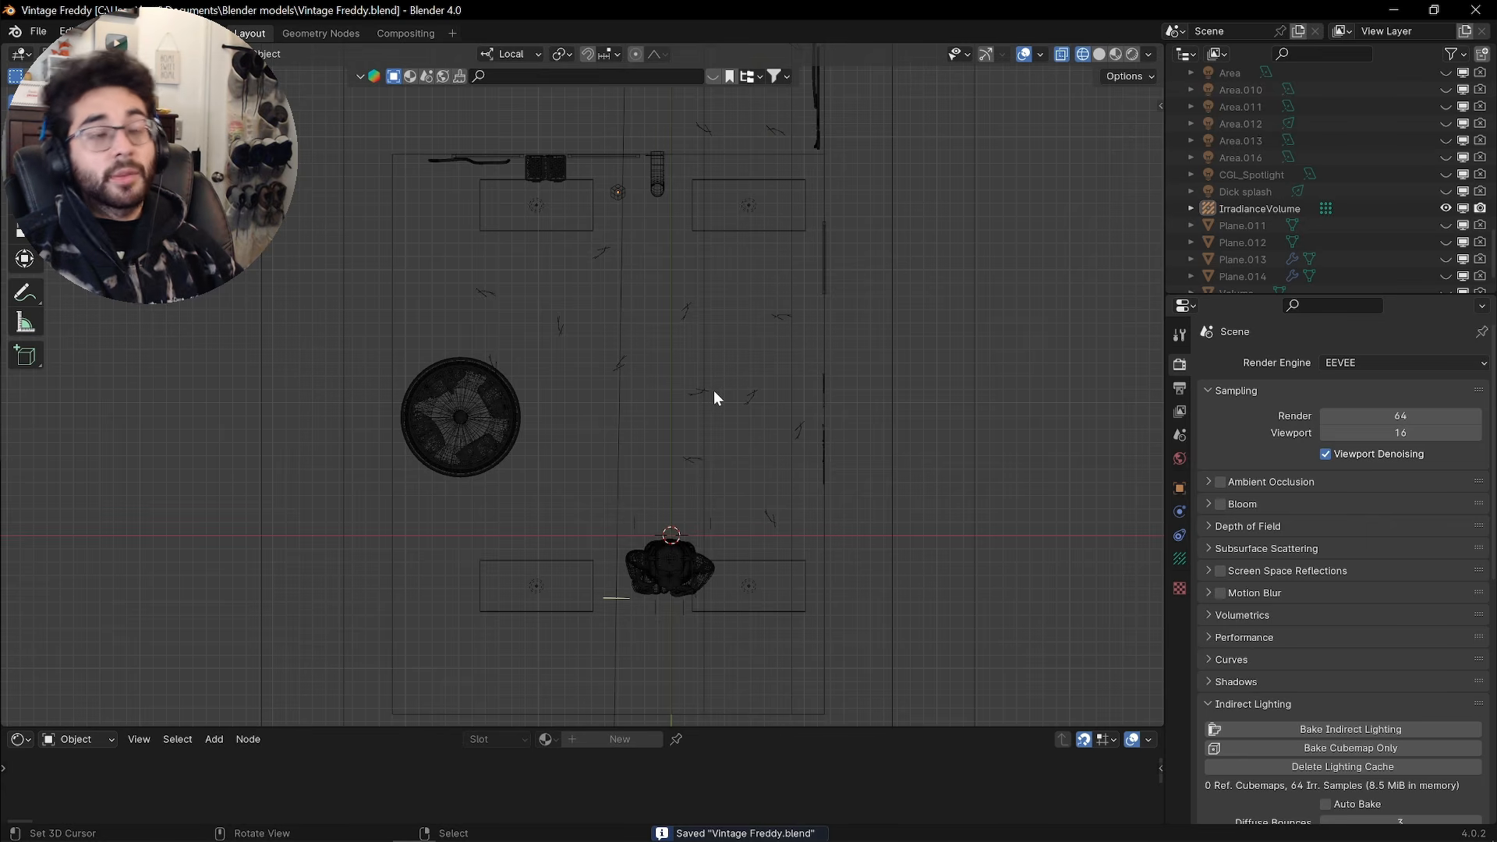
pyautogui.keyDown('shift'); pyautogui.moveTo(816, 394); pyautogui.dragTo(839, 374, button='middle'); pyautogui.keyUp('shift')
pyautogui.scroll(-3, 848, 372)
pyautogui.hotkey('shift', 'a')
pyautogui.moveTo(850, 375)
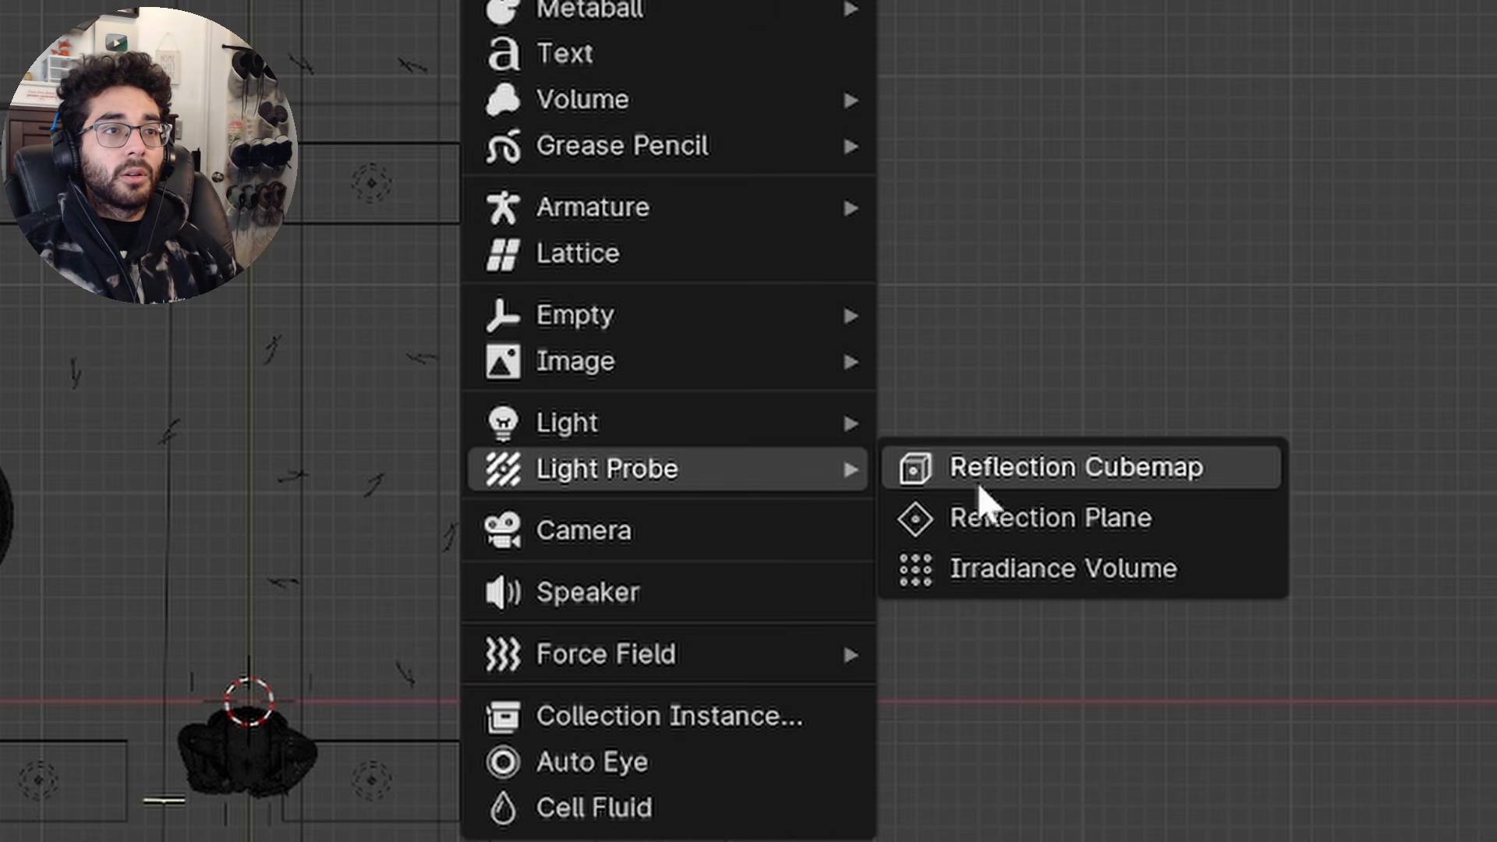
pyautogui.click(1185, 485)
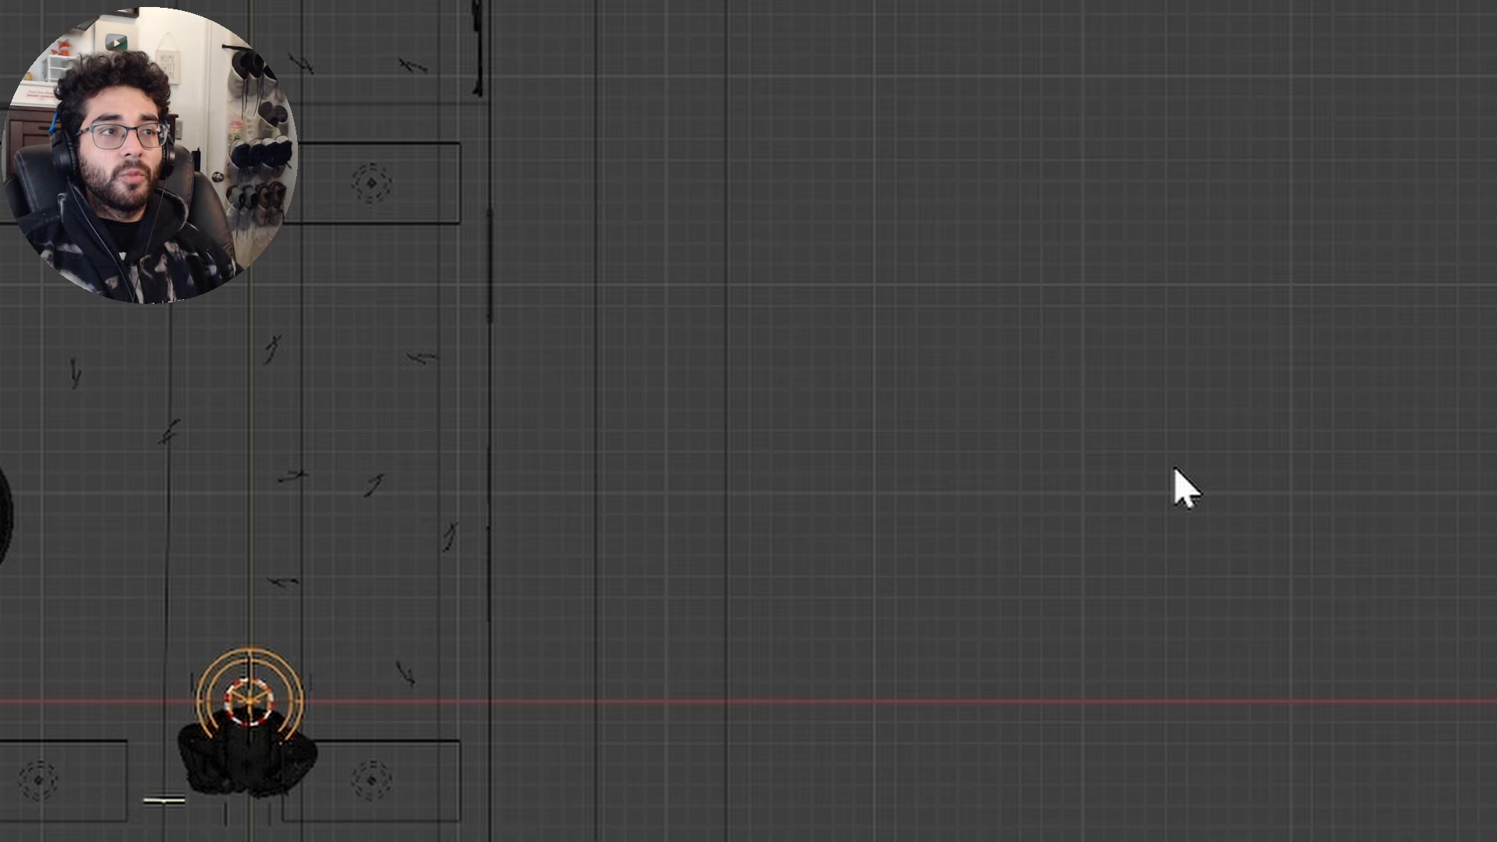
pyautogui.scroll(2, 902, 511)
pyautogui.moveTo(672, 539); pyautogui.dragTo(808, 436, button='middle')
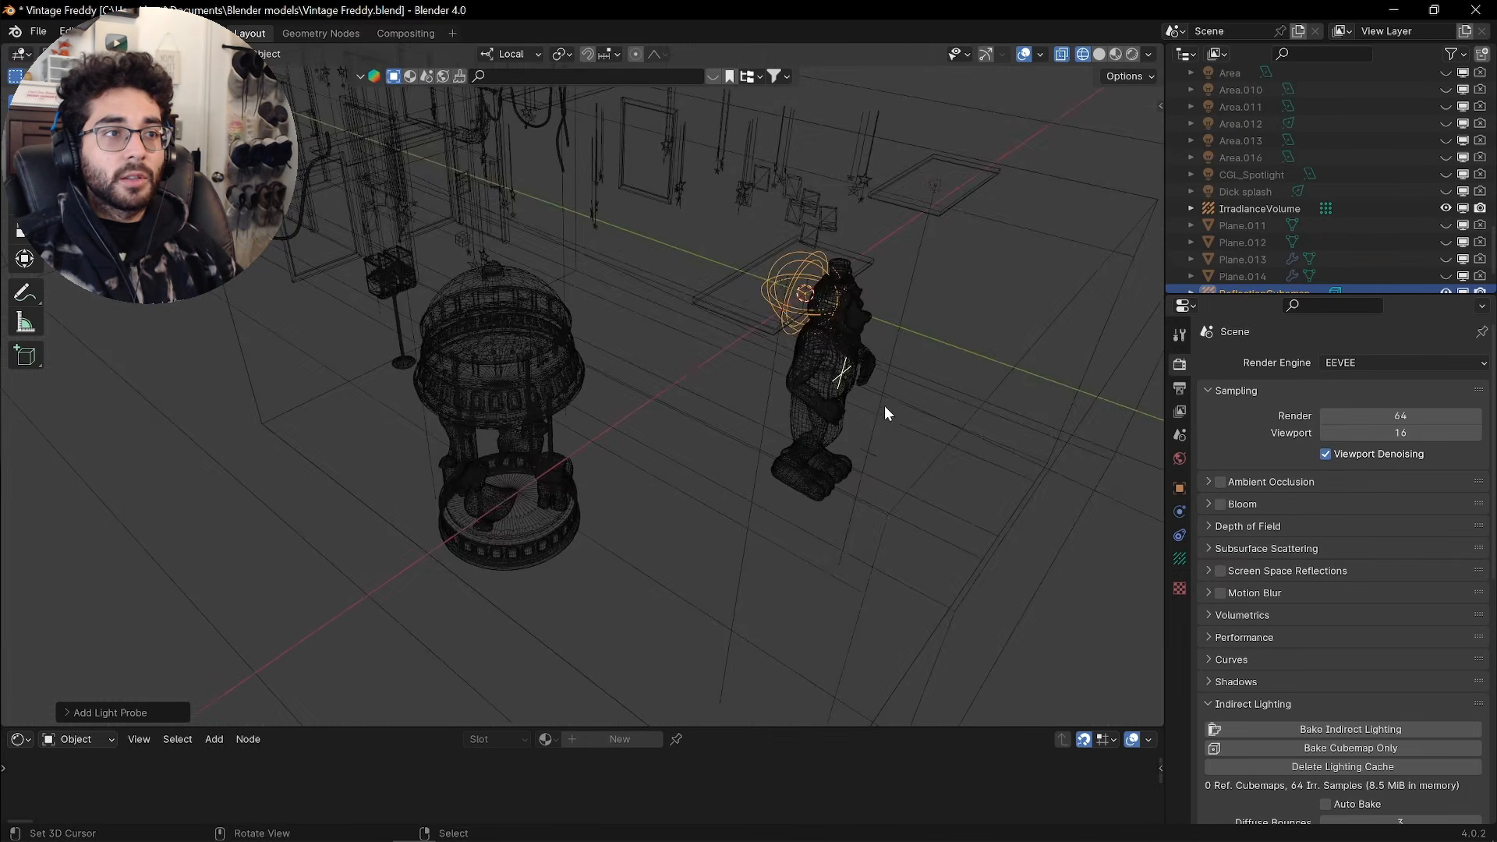
pyautogui.scroll(4, 657, 485)
pyautogui.click(1180, 558)
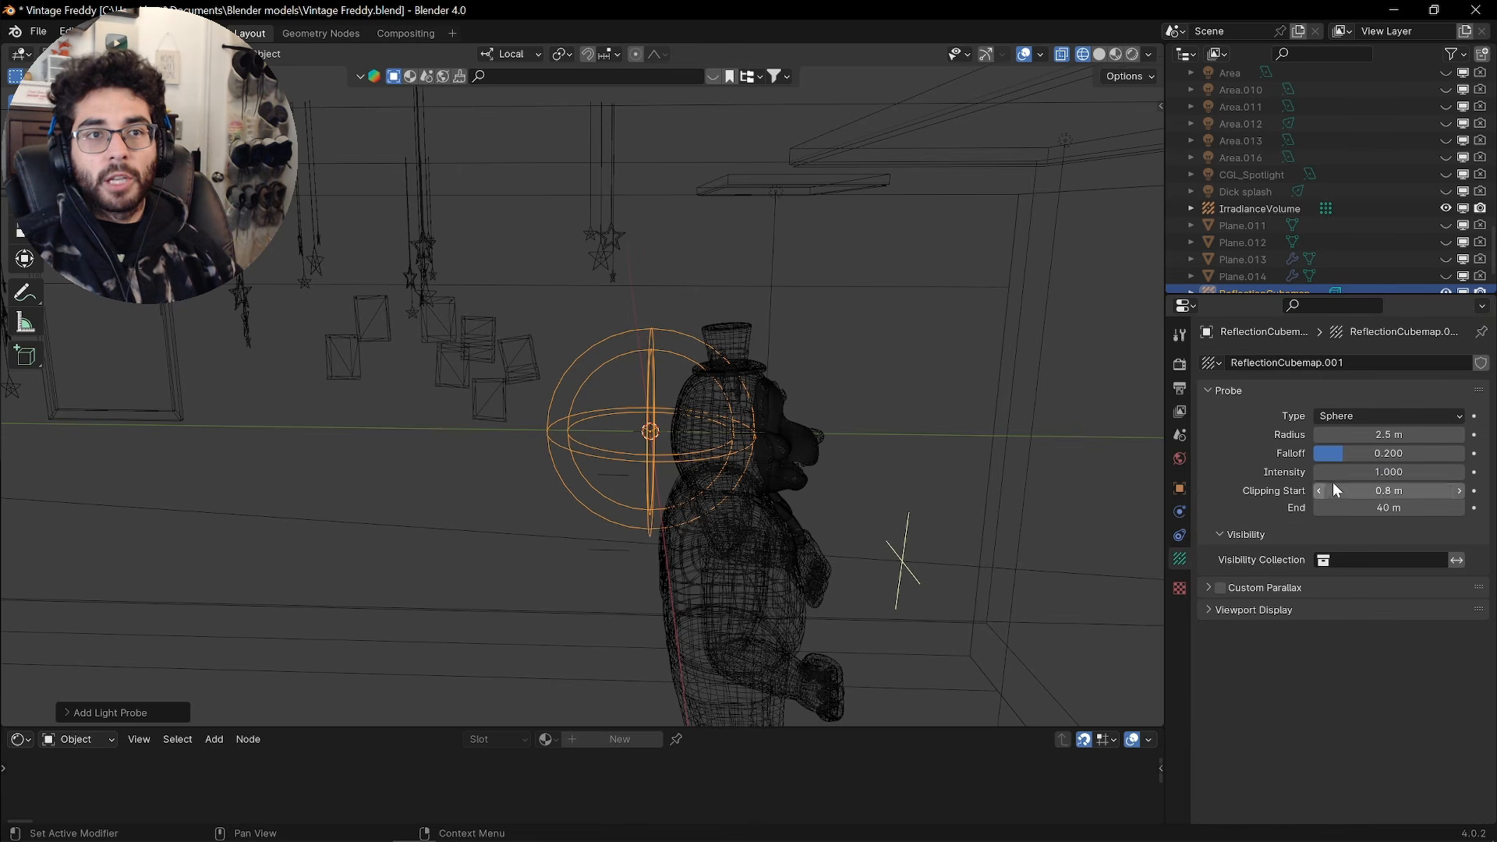
pyautogui.click(1344, 453)
# In top view, scale the reflection cubemap up around the room
pyautogui.scroll(-3, 924, 485)
pyautogui.moveTo(924, 485); pyautogui.dragTo(711, 551, button='middle')
pyautogui.press('KP_7')
pyautogui.scroll(-4, 711, 545)
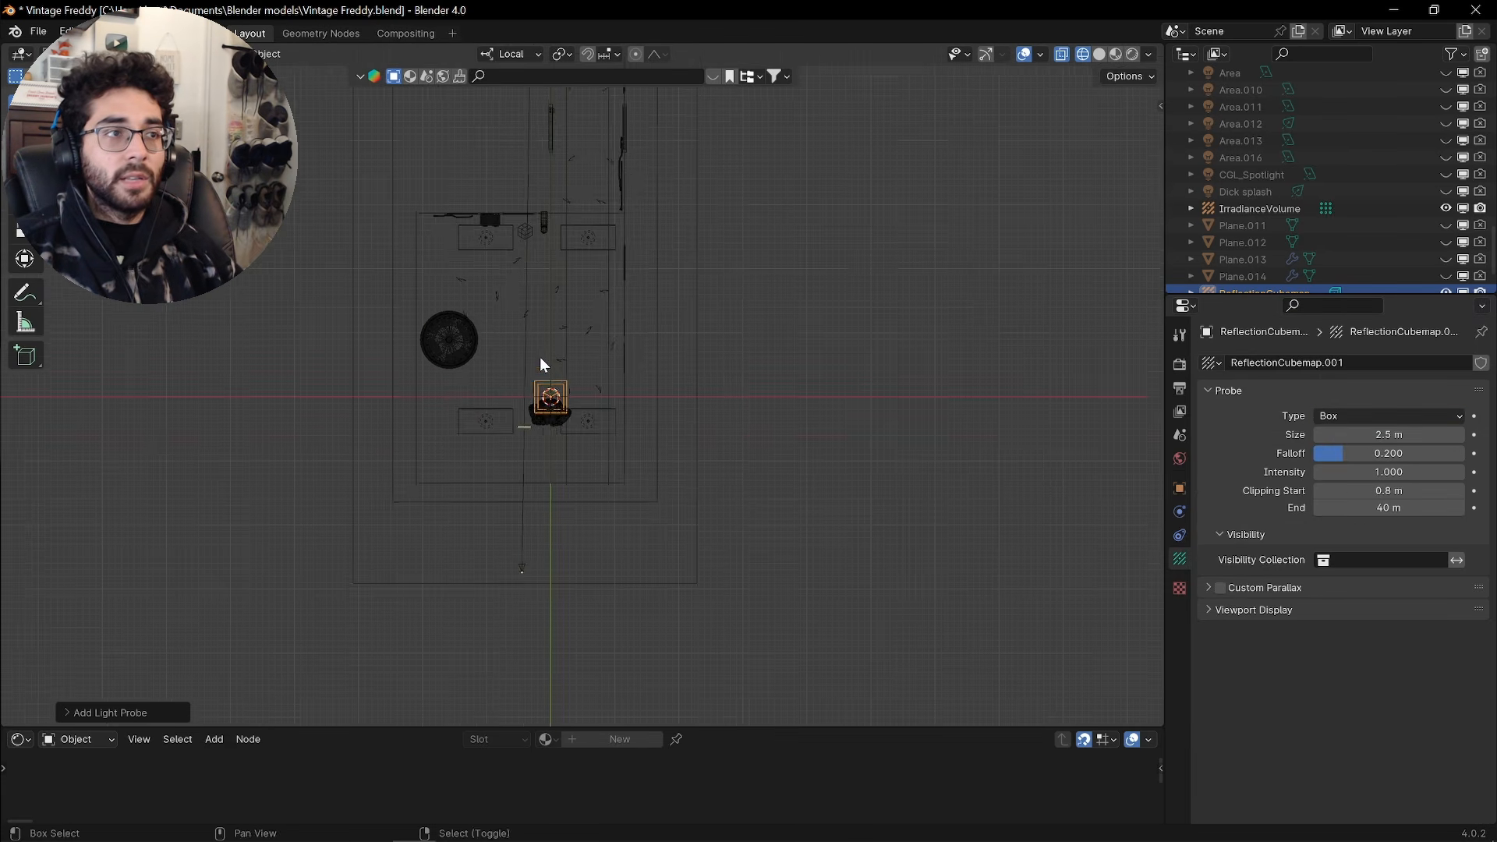
pyautogui.keyDown('shift'); pyautogui.moveTo(539, 355); pyautogui.dragTo(587, 429, button='middle'); pyautogui.keyUp('shift')
pyautogui.scroll(-3, 586, 430)
pyautogui.press('s')
pyautogui.click(793, 465)
# Adjust the reflection cubemap's width along X, its position and its length along Y to enclose the room in top view
pyautogui.press('s')
pyautogui.press('x')
pyautogui.click(716, 467)
pyautogui.press('g')
pyautogui.click(693, 471)
pyautogui.press('s')
pyautogui.click(705, 474)
pyautogui.press('s')
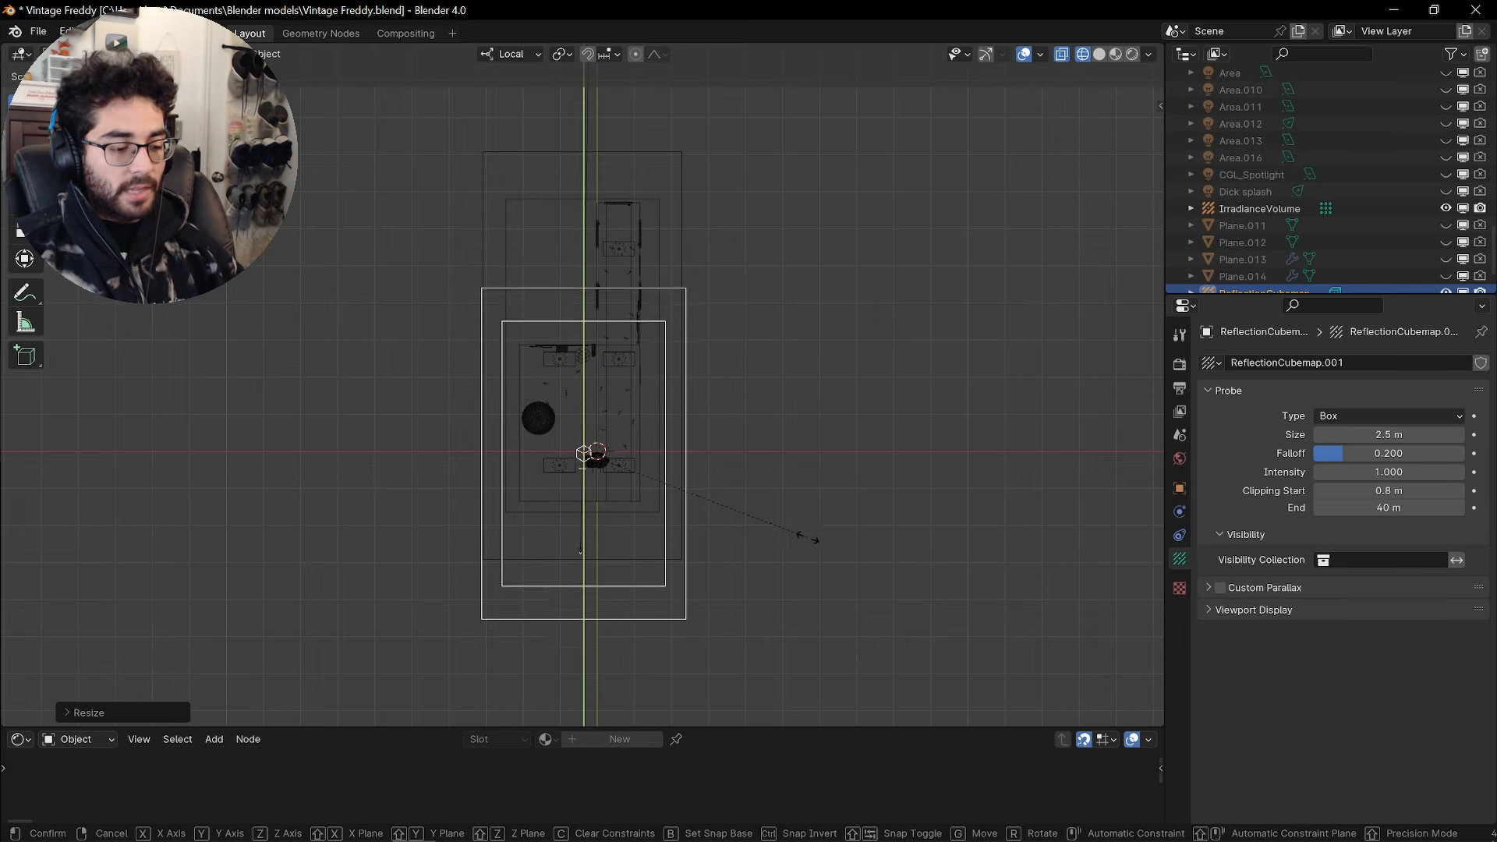
# In front view, adjust the reflection cubemap's height and vertical position to enclose the floor and ceiling
pyautogui.press('KP_1')
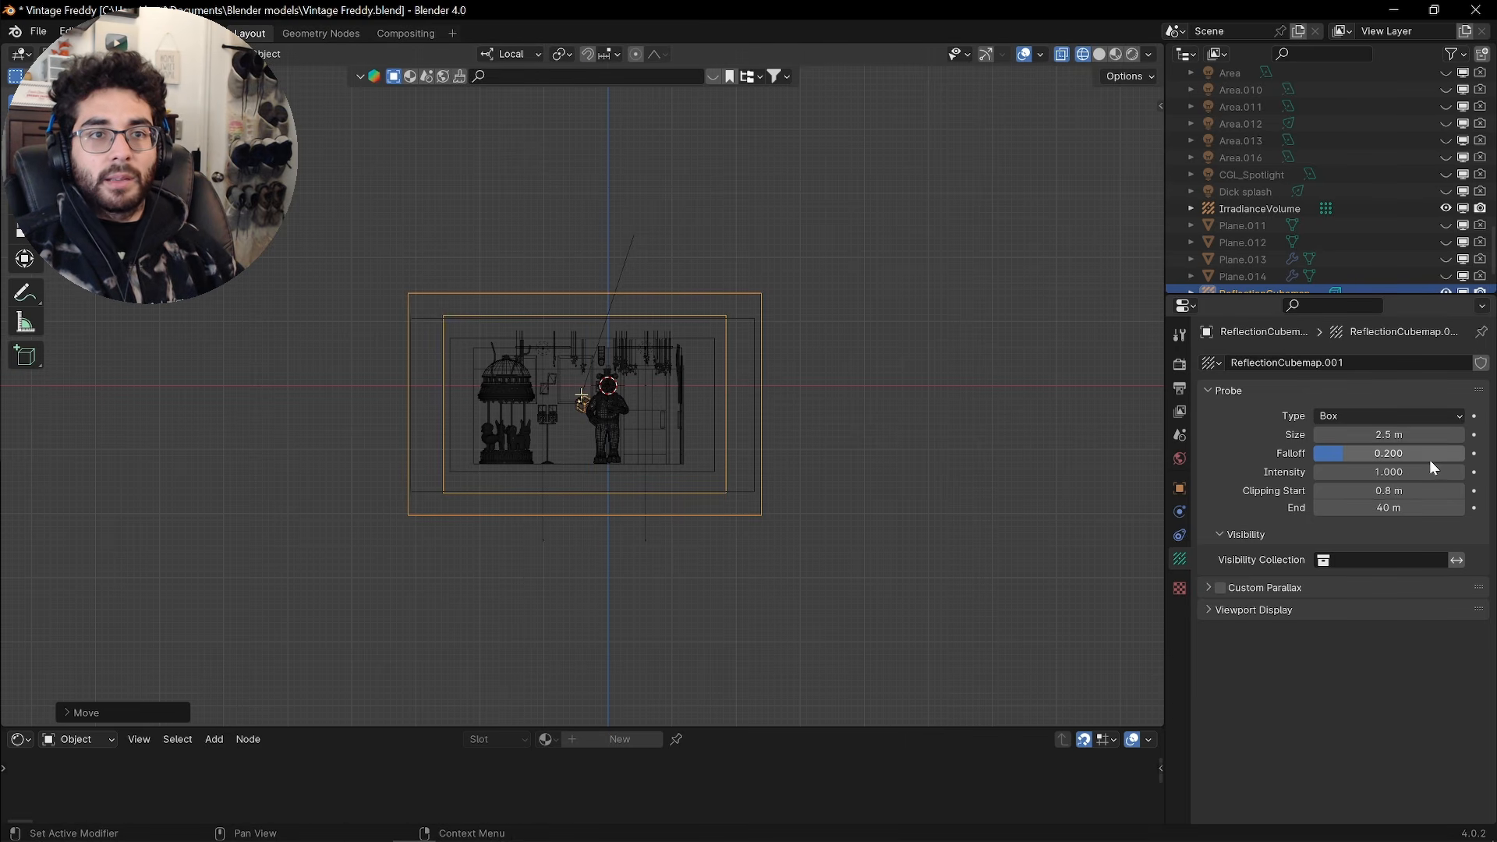
pyautogui.click(1180, 368)
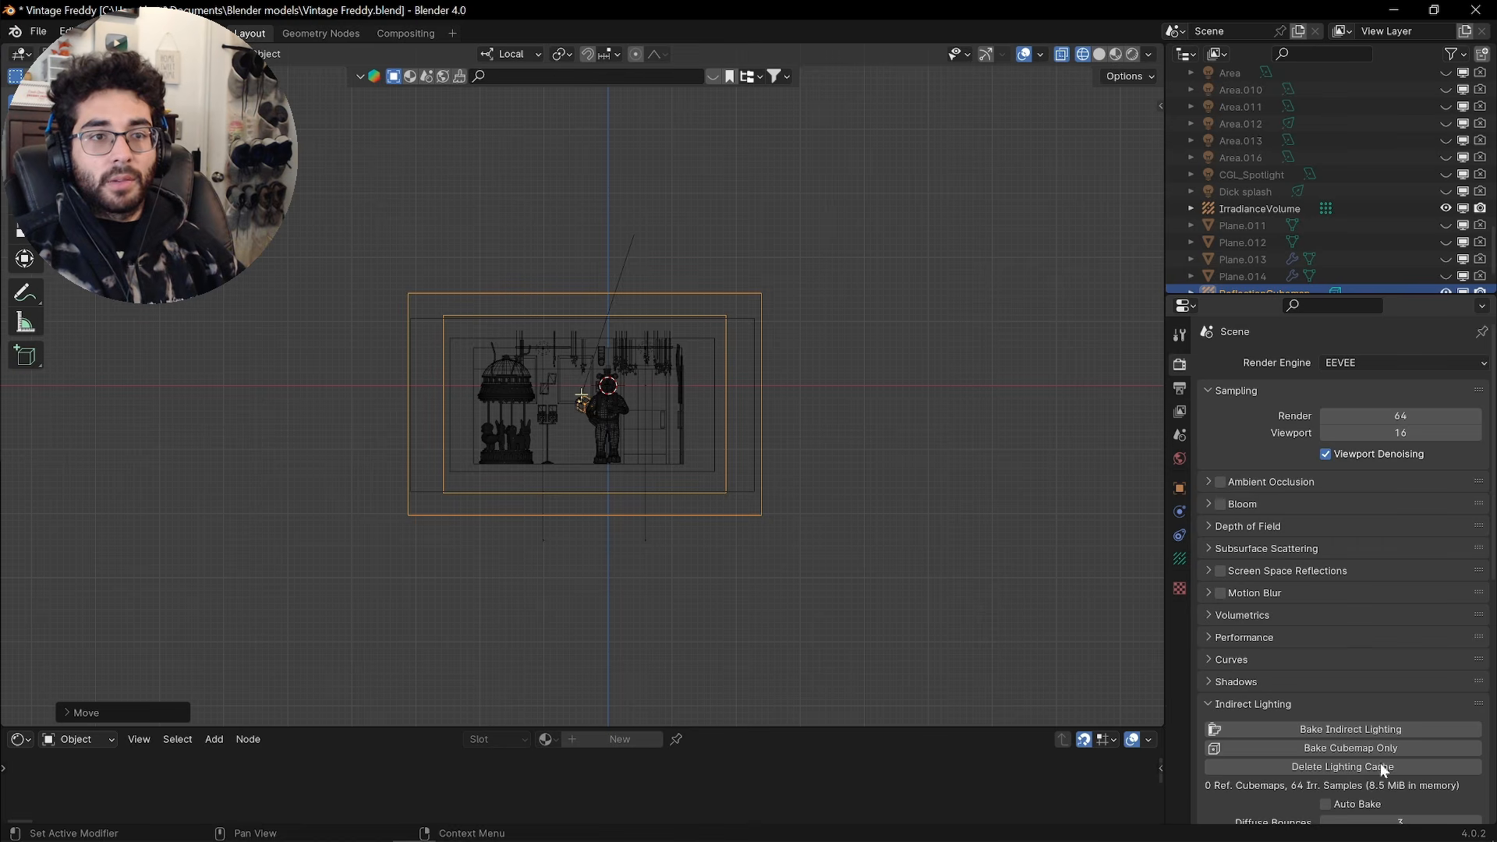
pyautogui.scroll(3, 786, 424)
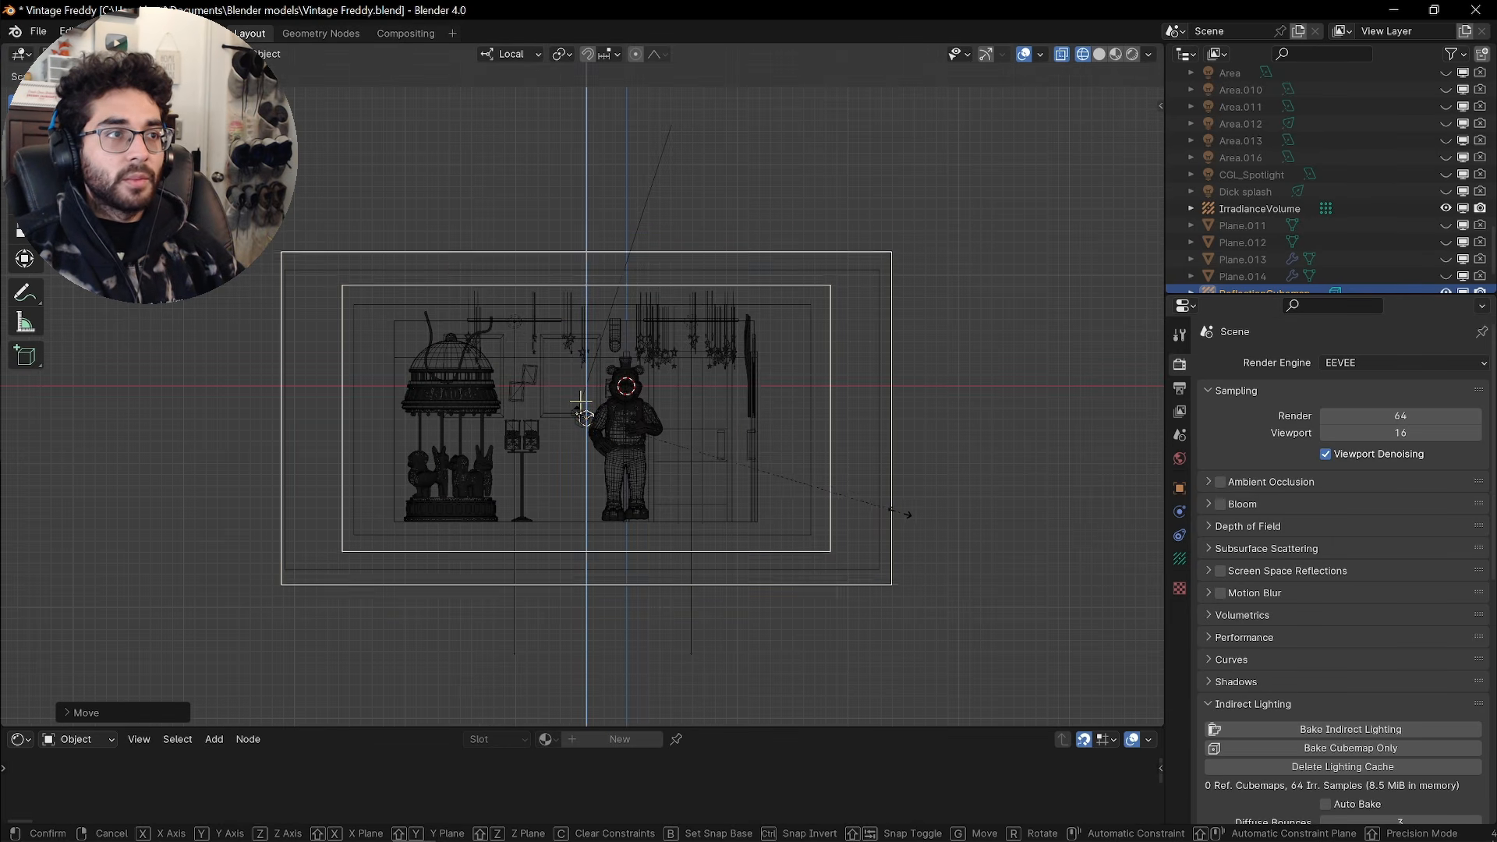
pyautogui.click(853, 496)
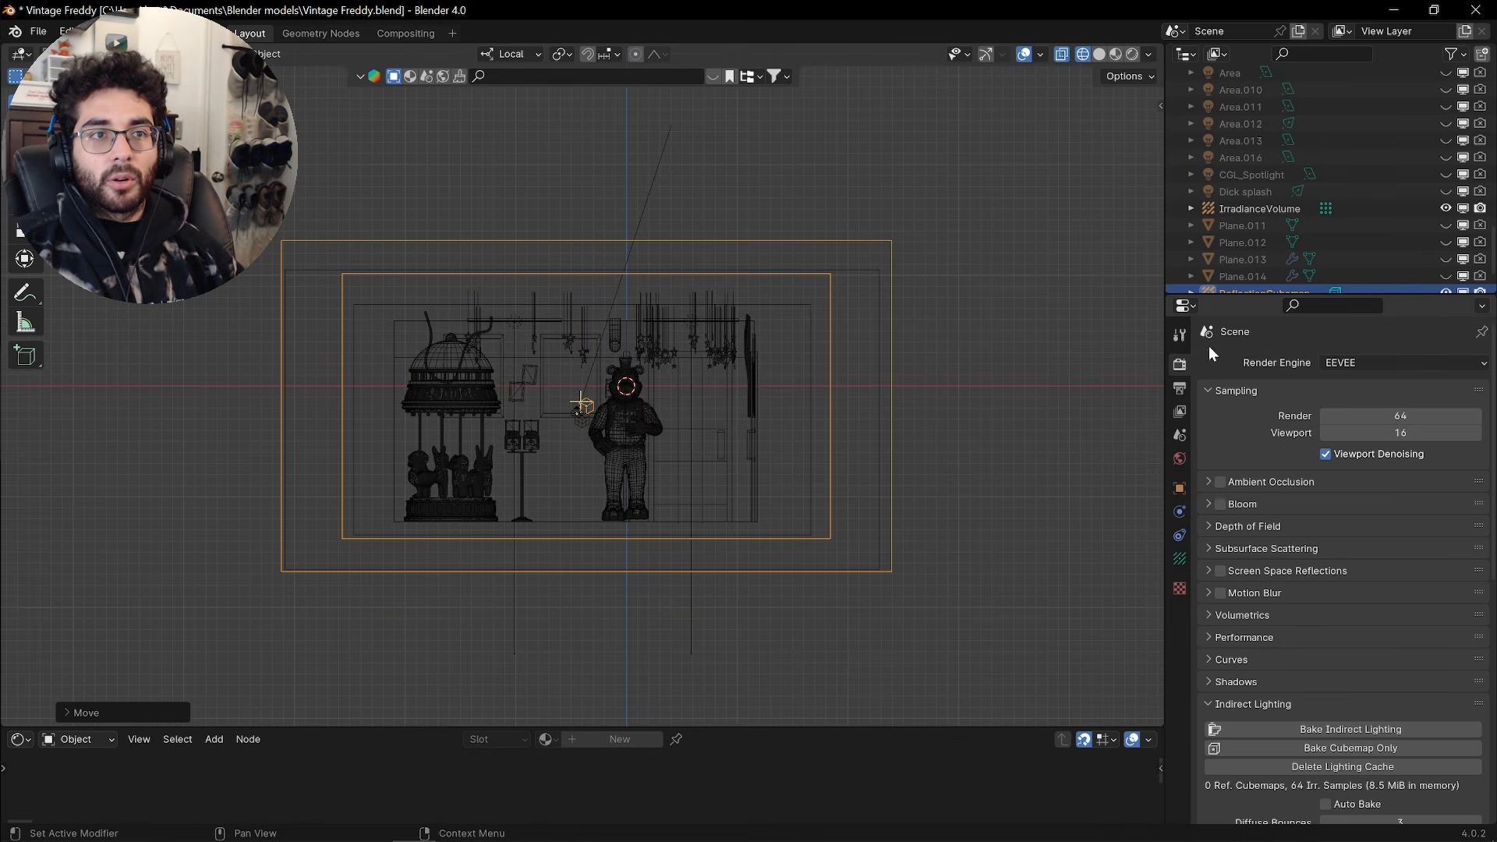
# Run a cubemap-only bake of the scene lighting and display the viewport in rendered shading
pyautogui.scroll(-4, 1283, 581)
pyautogui.scroll(-2, 1288, 595)
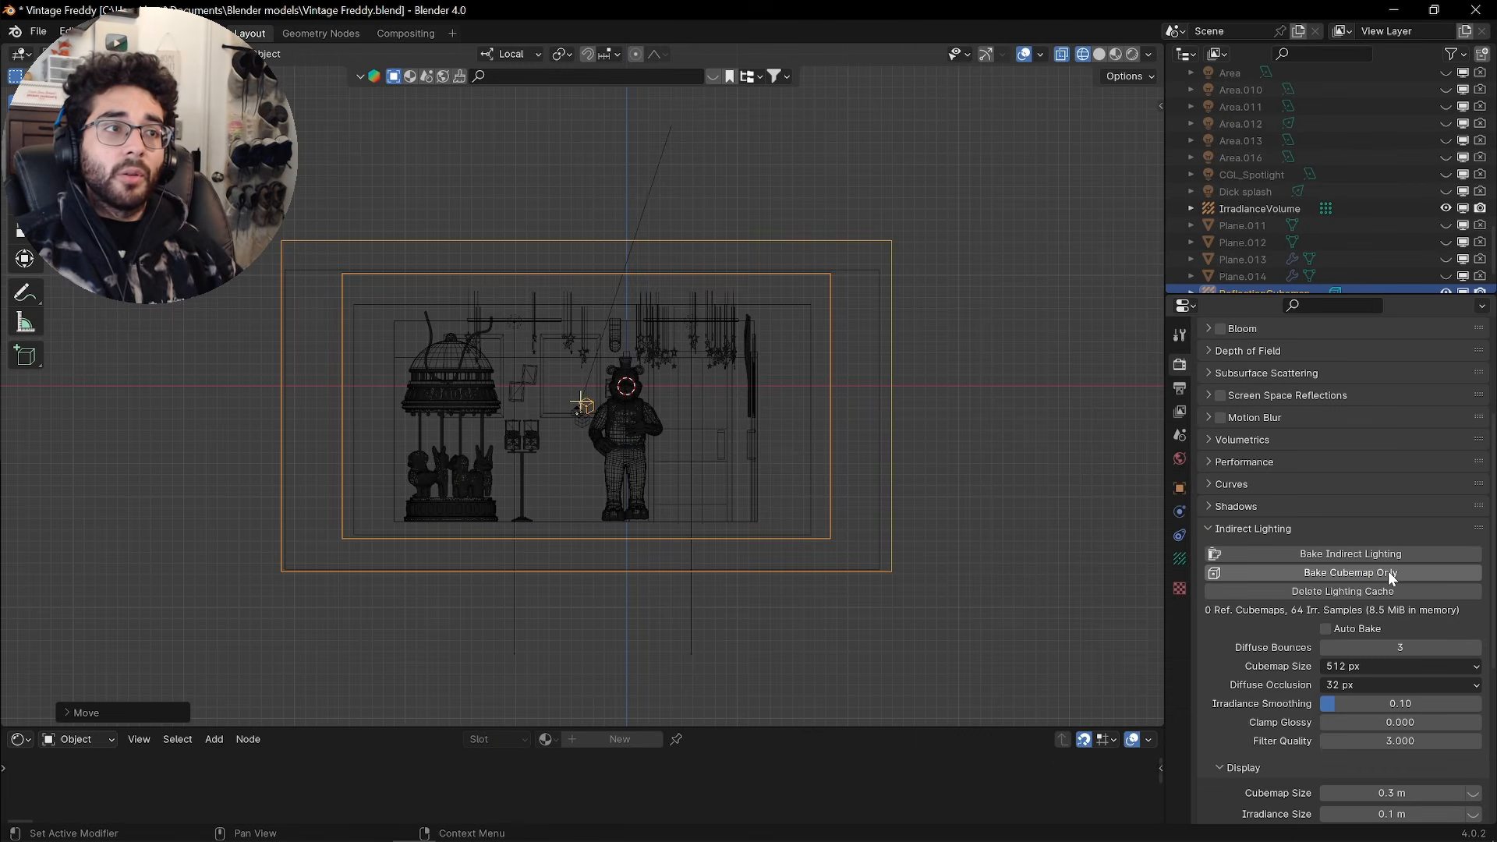
pyautogui.click(1388, 571)
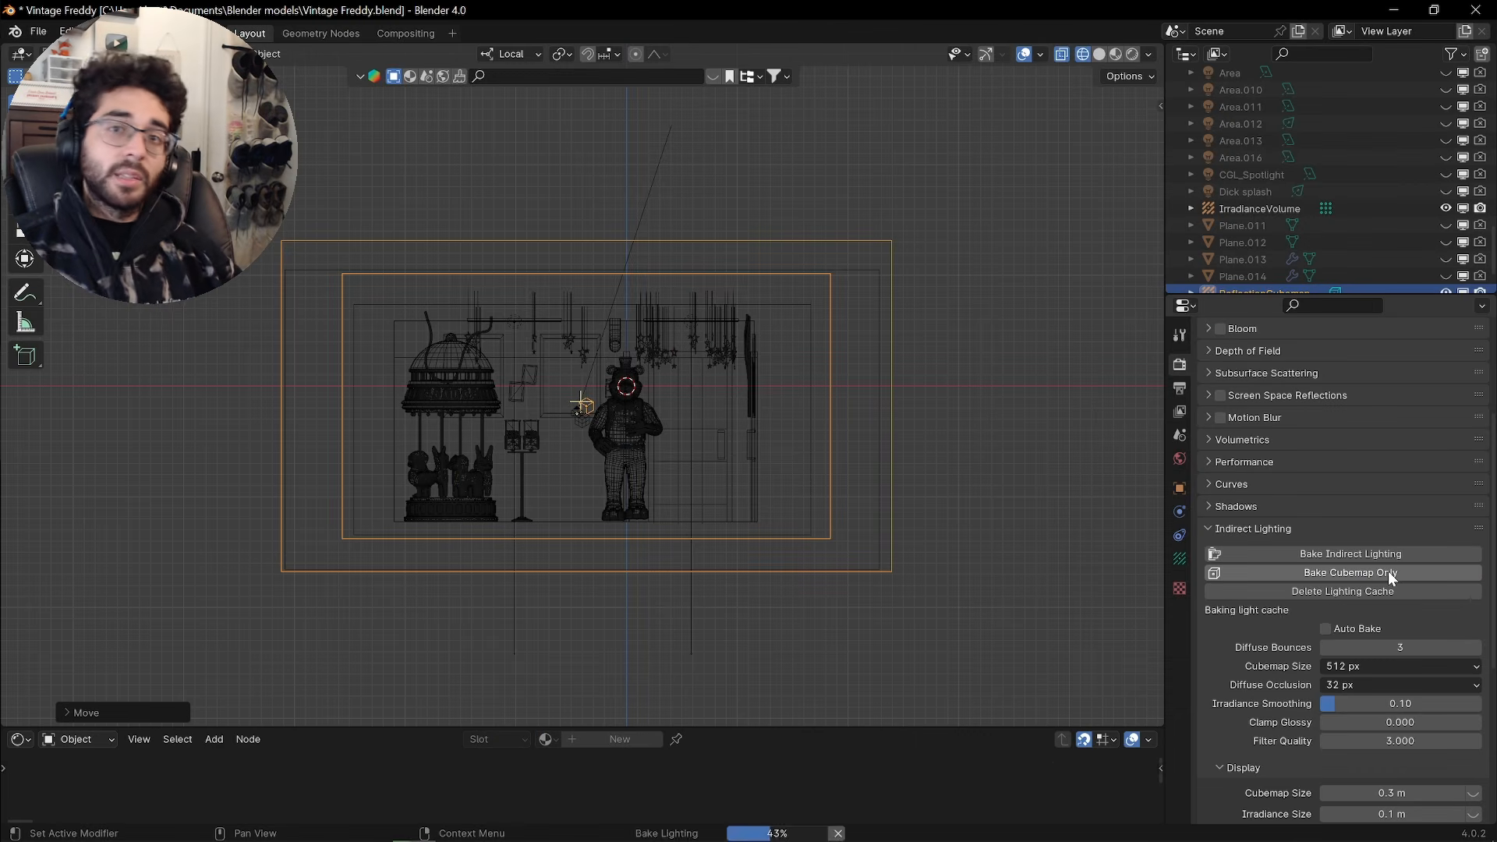
pyautogui.hotkey('shift', 'z')
pyautogui.moveTo(834, 476); pyautogui.dragTo(826, 584, button='middle')
pyautogui.press('z')
pyautogui.click(825, 481)
# Examine the baked cubemap reflections on the bear's glossy nose and on the checkered floor
pyautogui.moveTo(663, 495)
pyautogui.keyDown('shift'); pyautogui.mouseDown(button='middle')
pyautogui.moveTo(670, 434)
pyautogui.moveTo(734, 433)
pyautogui.moveTo(662, 516)
pyautogui.moveTo(752, 433)
pyautogui.moveTo(803, 444)
pyautogui.moveTo(787, 436)
pyautogui.mouseUp(button='middle'); pyautogui.keyUp('shift')
pyautogui.scroll(5, 705, 404)
pyautogui.scroll(5, 710, 392)
pyautogui.scroll(5, 483, 672)
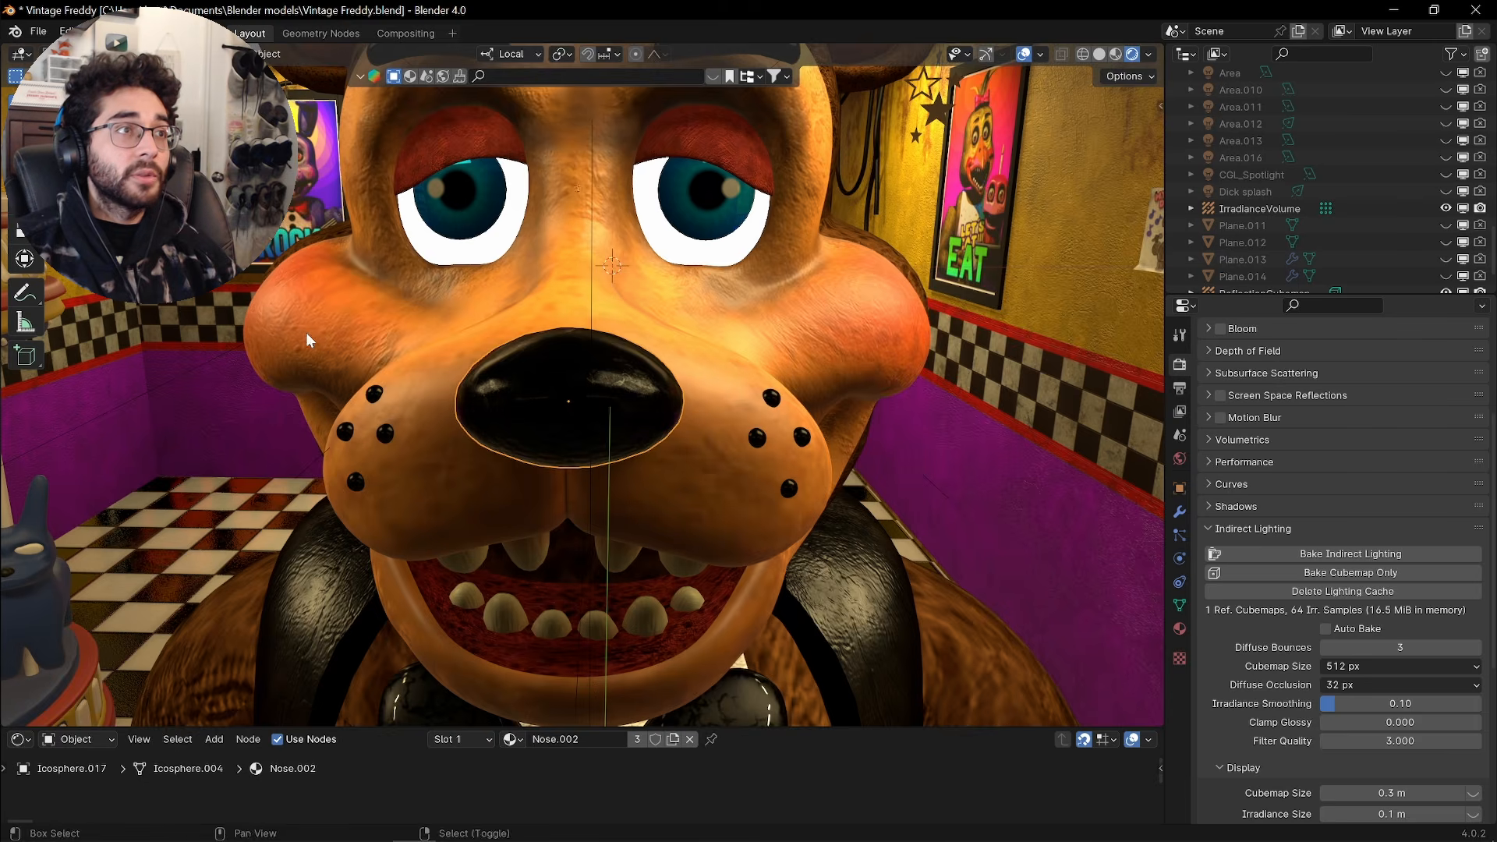
pyautogui.scroll(-3, 307, 338)
pyautogui.keyDown('shift'); pyautogui.moveTo(468, 340); pyautogui.dragTo(674, 464, button='middle'); pyautogui.keyUp('shift')
pyautogui.rightClick(752, 605)
pyautogui.scroll(3, 691, 473)
pyautogui.scroll(3, 678, 471)
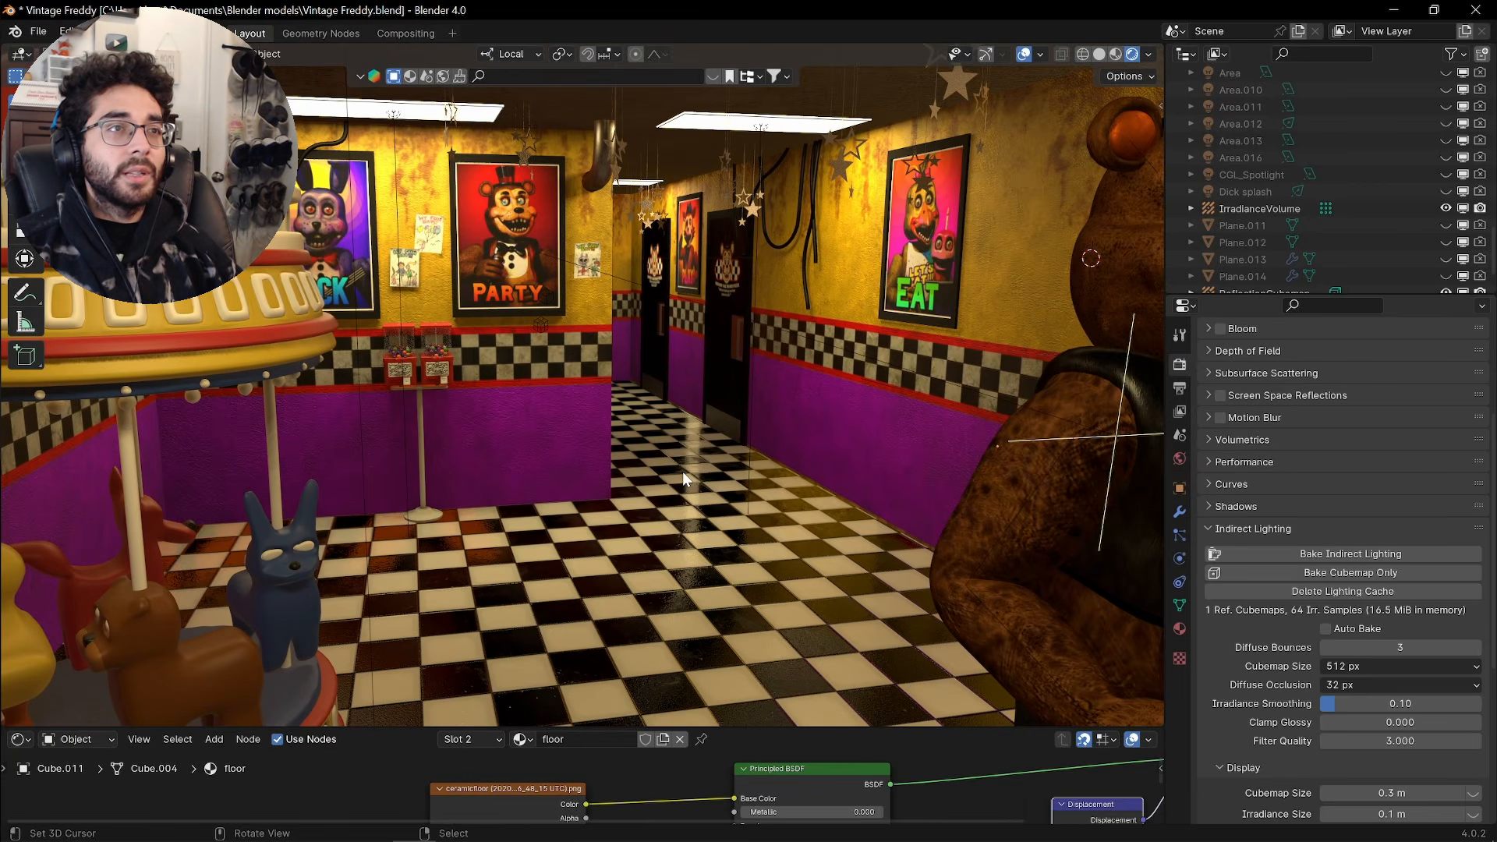
# Examine the wall and poster reflections on the hallway floor tiles from a low angle behind the bear
pyautogui.click(738, 339)
pyautogui.scroll(2, 738, 337)
pyautogui.scroll(3, 737, 339)
pyautogui.moveTo(738, 338); pyautogui.dragTo(812, 354, button='middle')
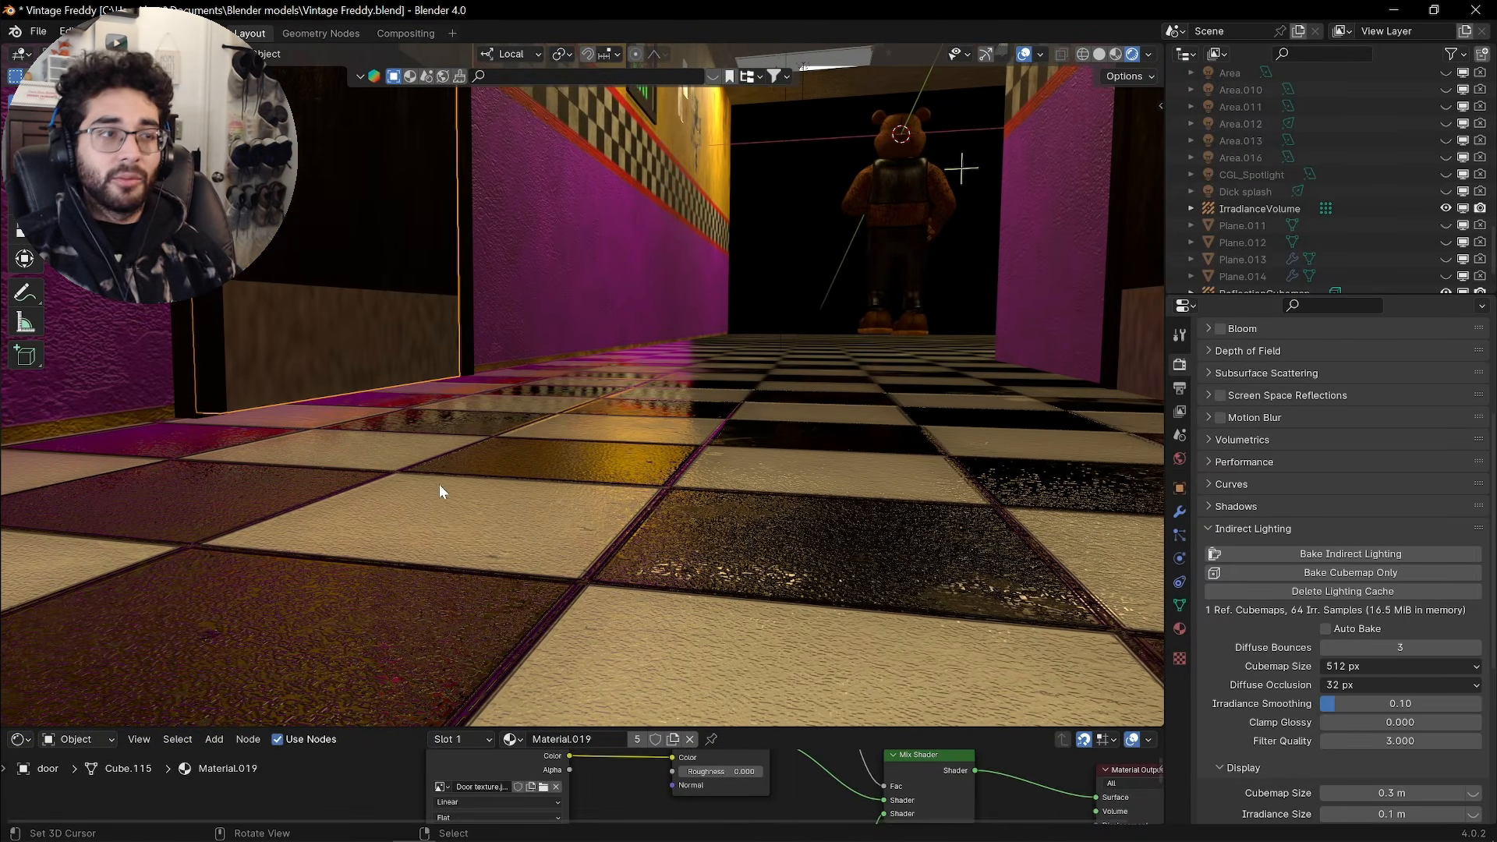
pyautogui.moveTo(722, 475); pyautogui.dragTo(557, 341, button='middle')
pyautogui.scroll(-4, 806, 446)
pyautogui.scroll(-3, 713, 432)
pyautogui.scroll(3, 655, 420)
# Delete the lighting cache to compare the whole room without the baked irradiance and reflections
pyautogui.moveTo(676, 340); pyautogui.dragTo(676, 366, button='middle')
pyautogui.moveTo(488, 363); pyautogui.dragTo(541, 255, button='middle')
pyautogui.scroll(4, 732, 400)
pyautogui.scroll(-5, 676, 364)
pyautogui.moveTo(690, 353); pyautogui.dragTo(715, 317, button='middle')
pyautogui.click(1322, 589)
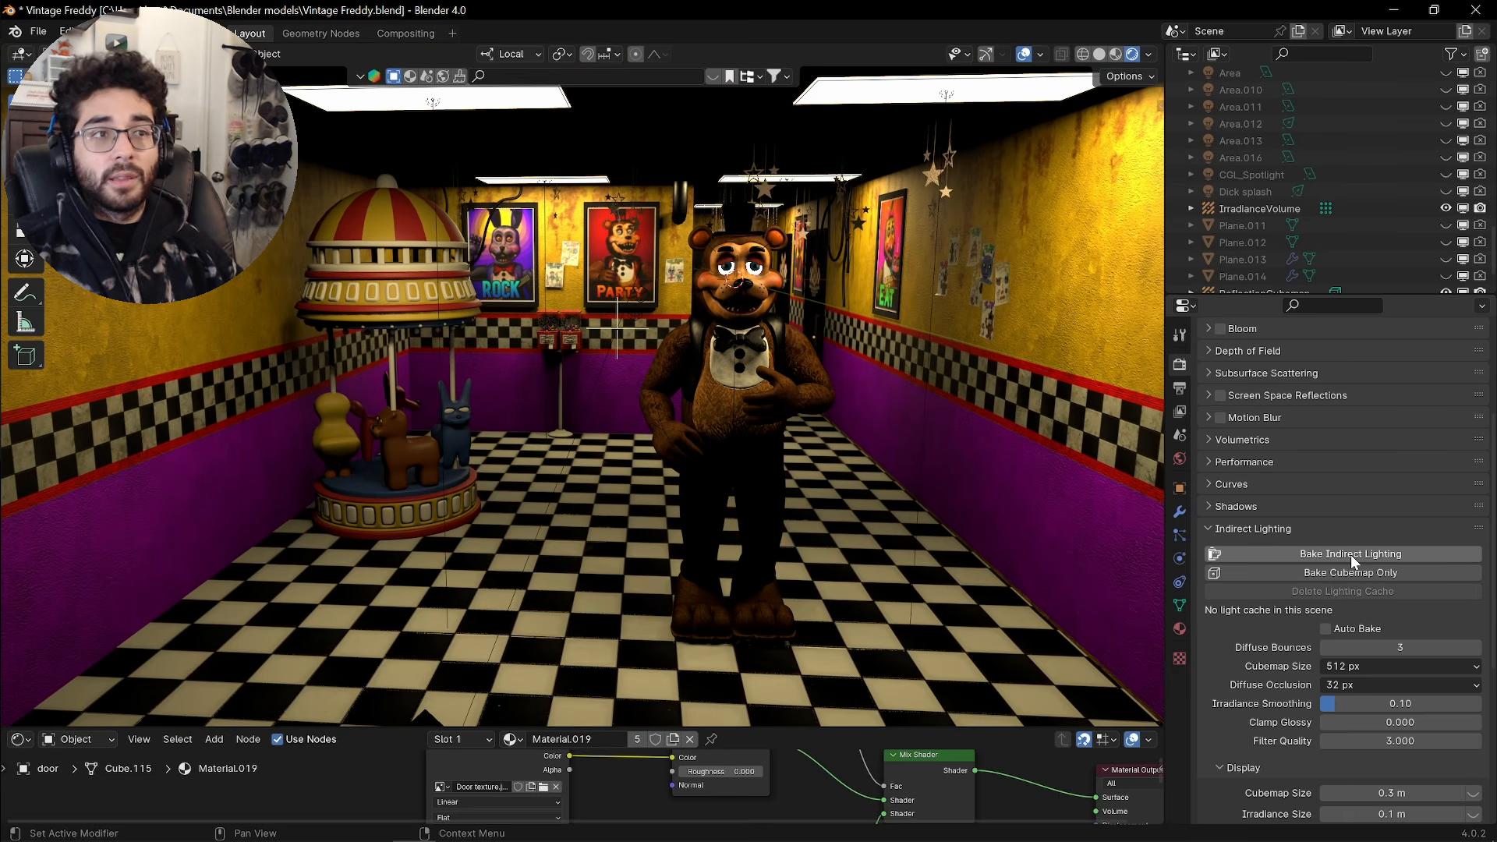
# Bake the scene's indirect lighting again and view the room from a low angle
pyautogui.click(1351, 554)
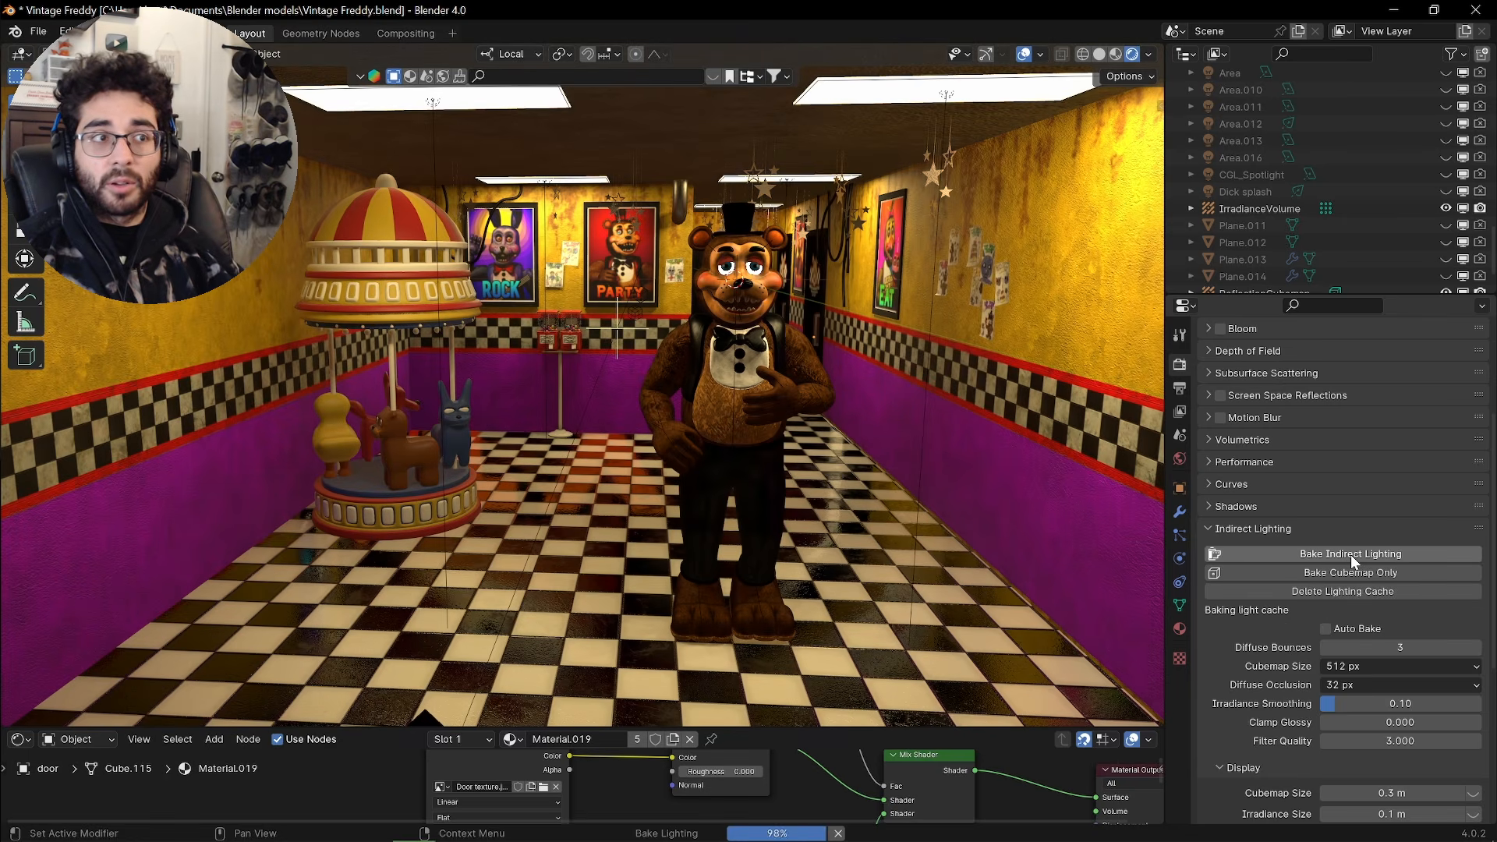
pyautogui.moveTo(745, 464); pyautogui.dragTo(736, 418, button='middle')
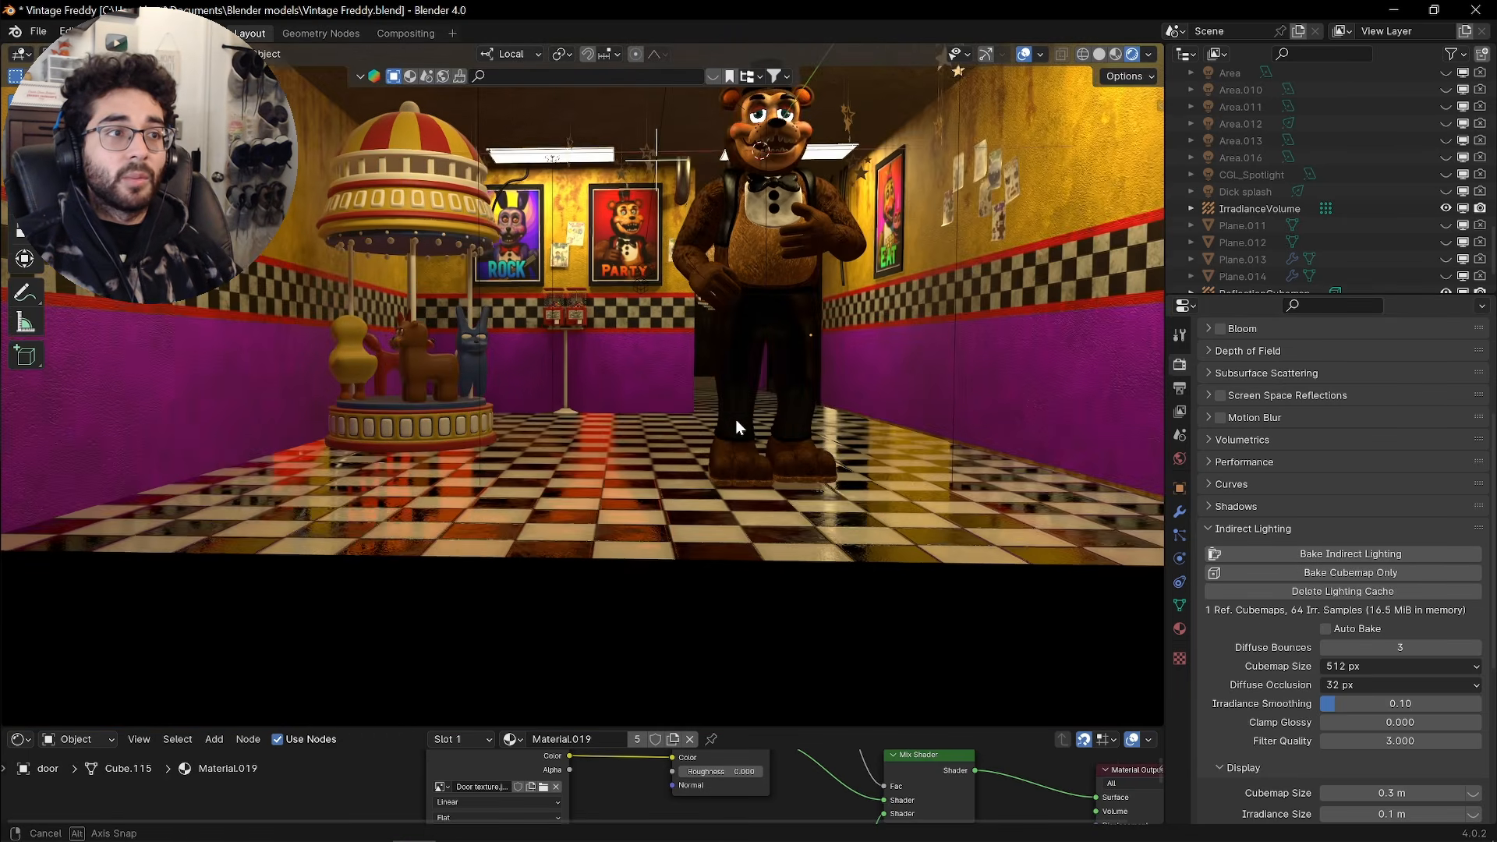
pyautogui.keyDown('shift'); pyautogui.moveTo(706, 357); pyautogui.dragTo(706, 404, button='middle'); pyautogui.keyUp('shift')
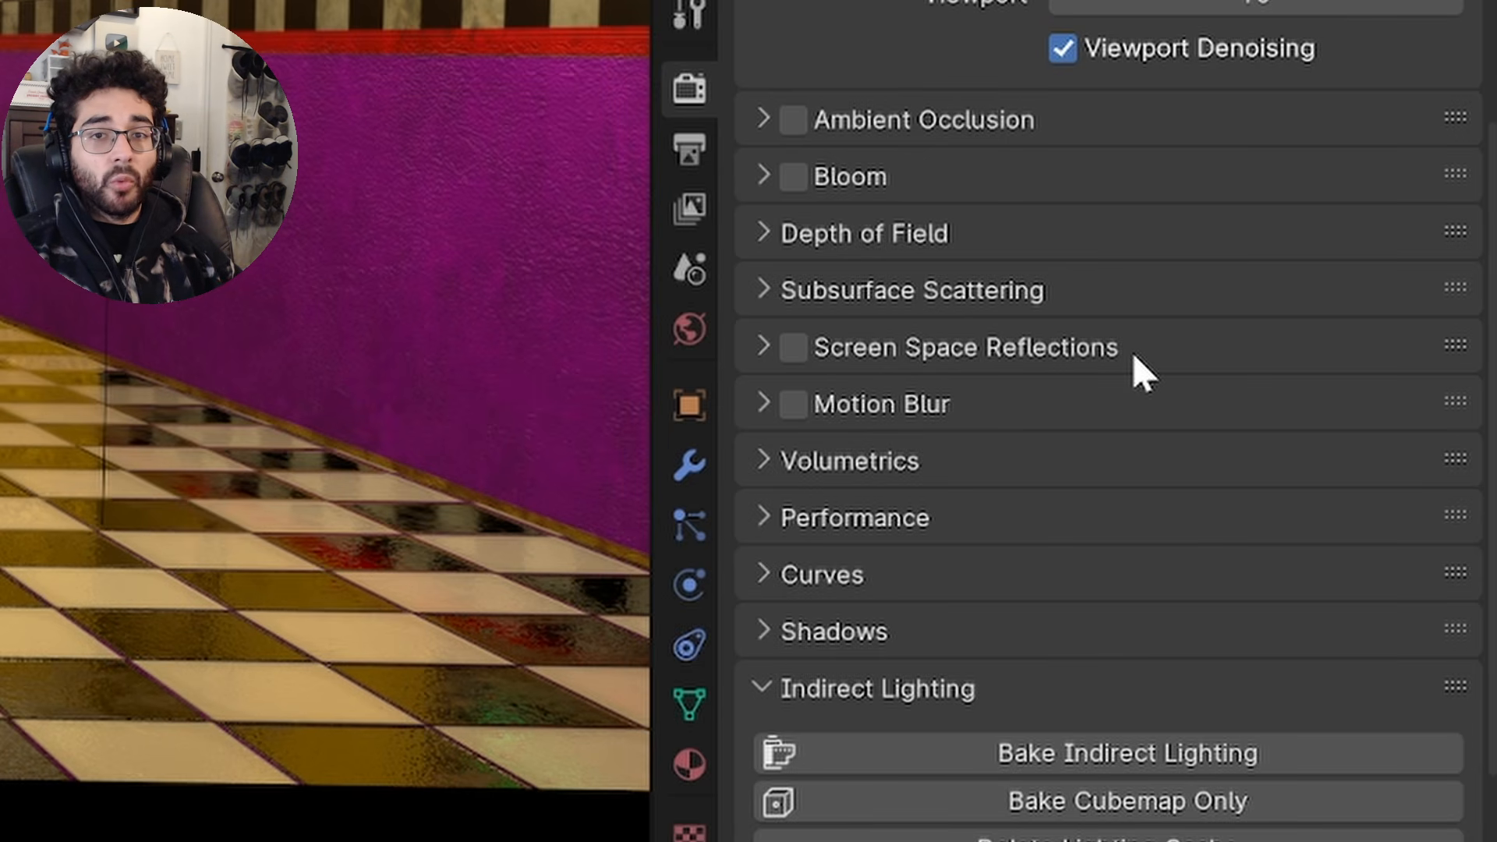
# Enable Screen Space Reflections, show its settings, and view the floor in front of the gumball machines
pyautogui.click(814, 347)
pyautogui.click(794, 347)
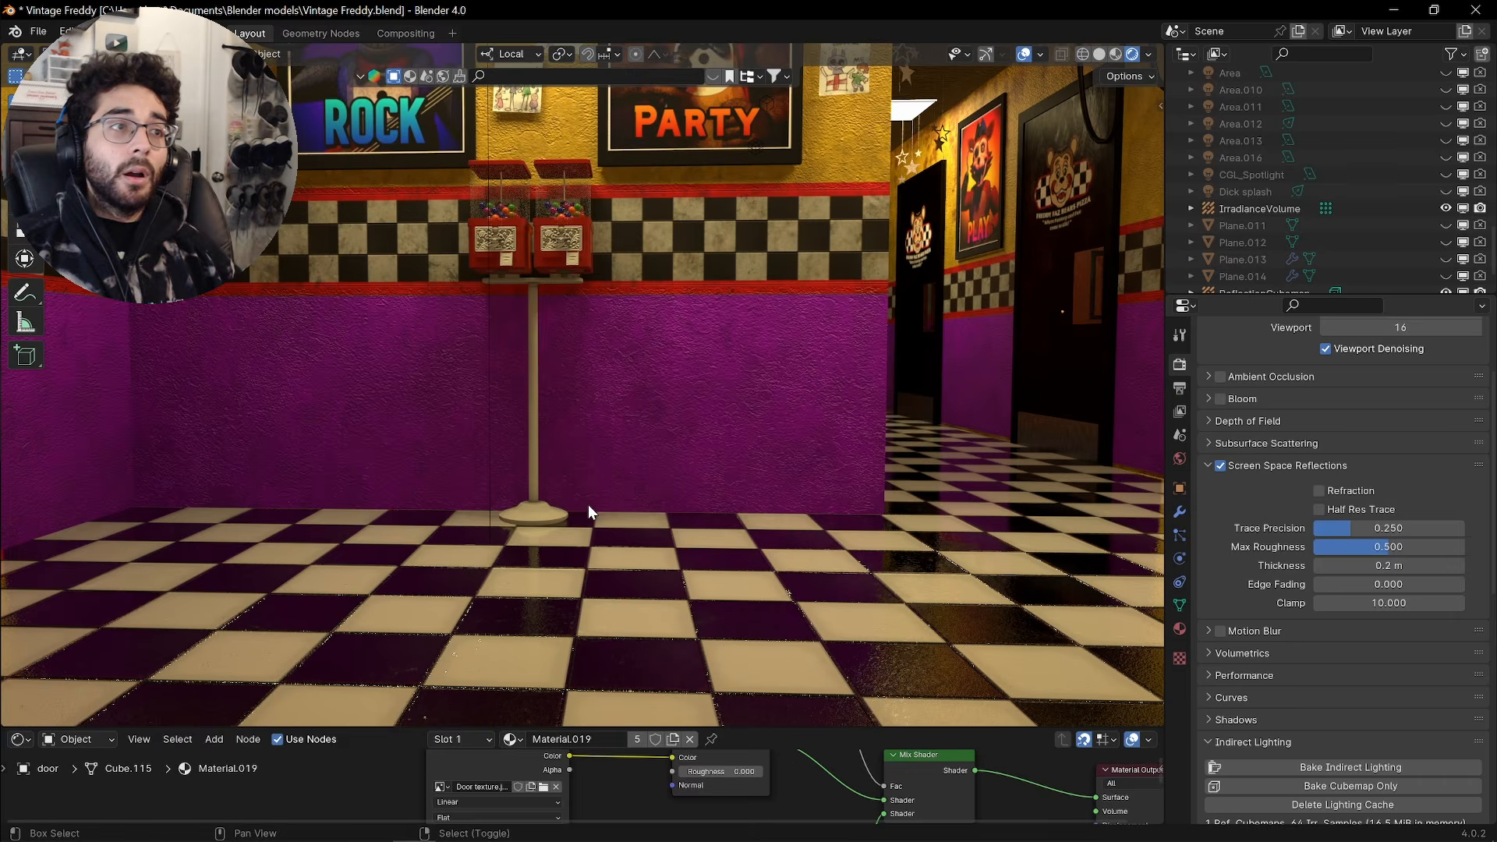
pyautogui.keyDown('shift'); pyautogui.moveTo(588, 503); pyautogui.dragTo(705, 424, button='middle'); pyautogui.keyUp('shift')
pyautogui.scroll(-1, 619, 432)
pyautogui.scroll(-2, 614, 437)
pyautogui.scroll(2, 610, 437)
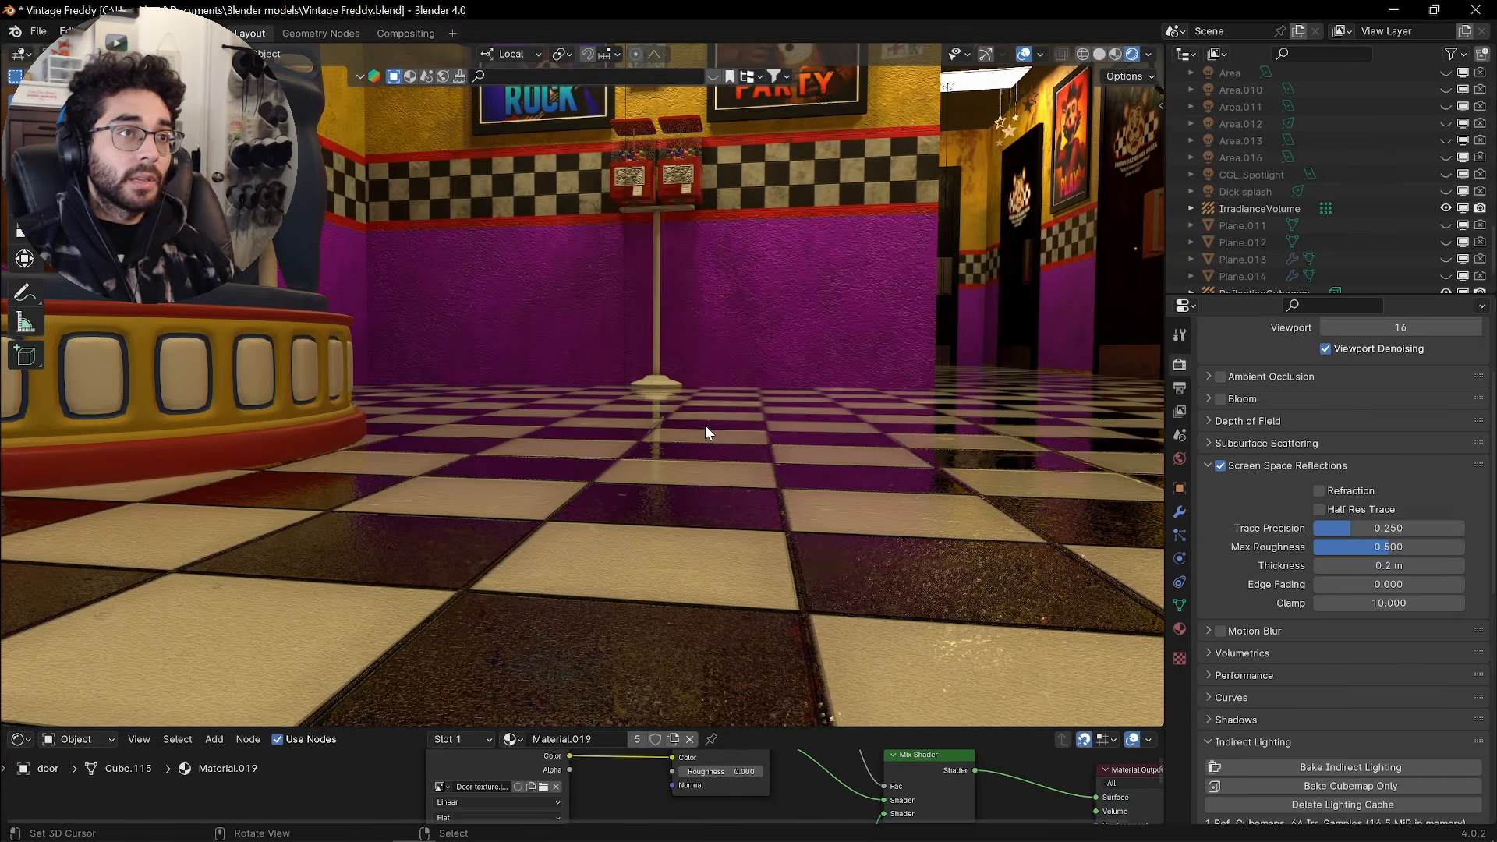
# Examine the screen space reflections on the checkered floor around the gumball machines, carousel and bear's feet
pyautogui.scroll(-3, 706, 428)
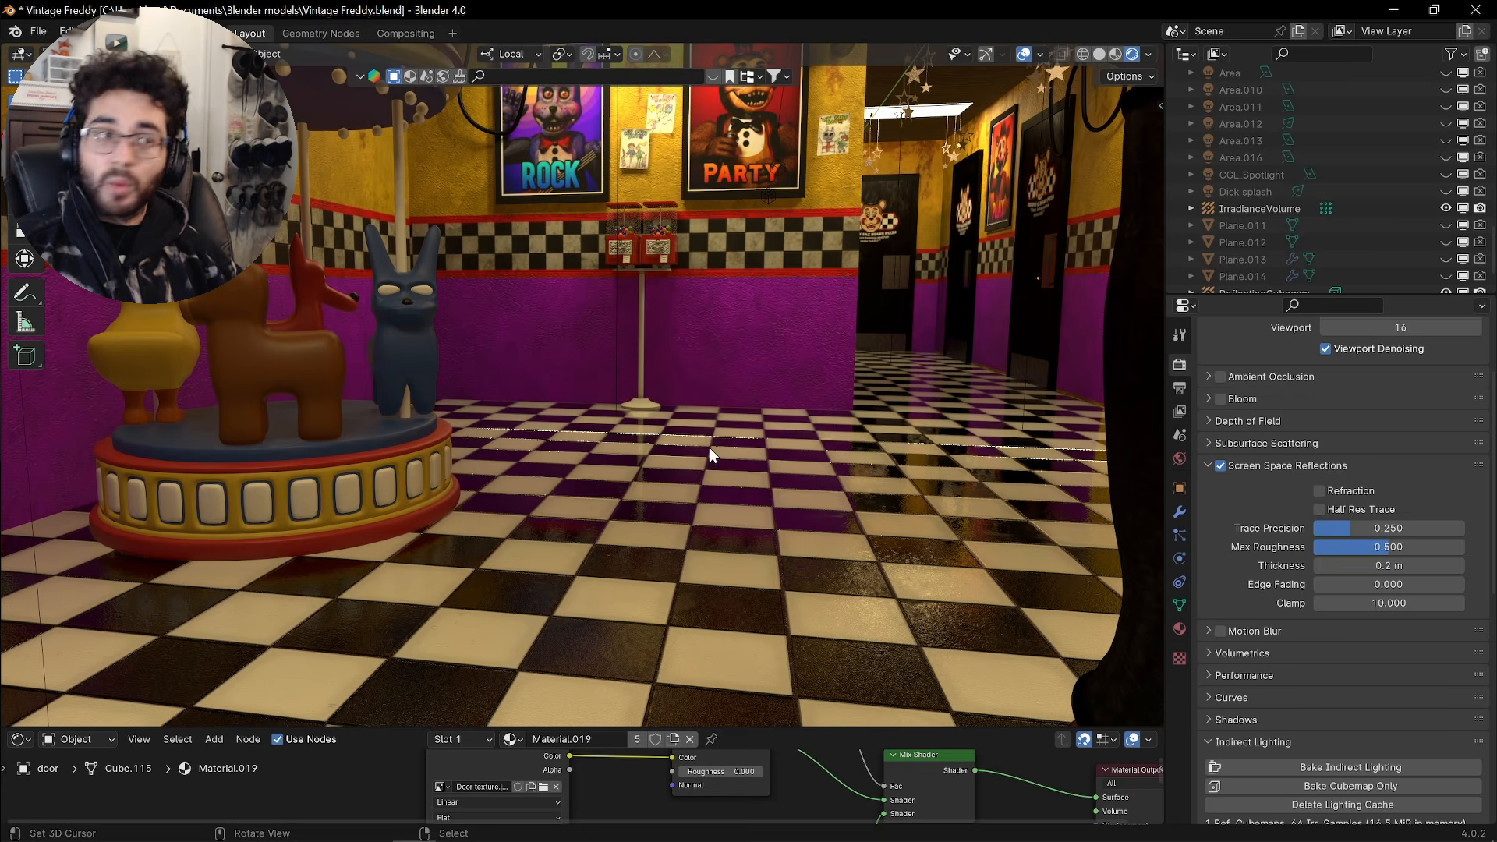
pyautogui.scroll(2, 711, 451)
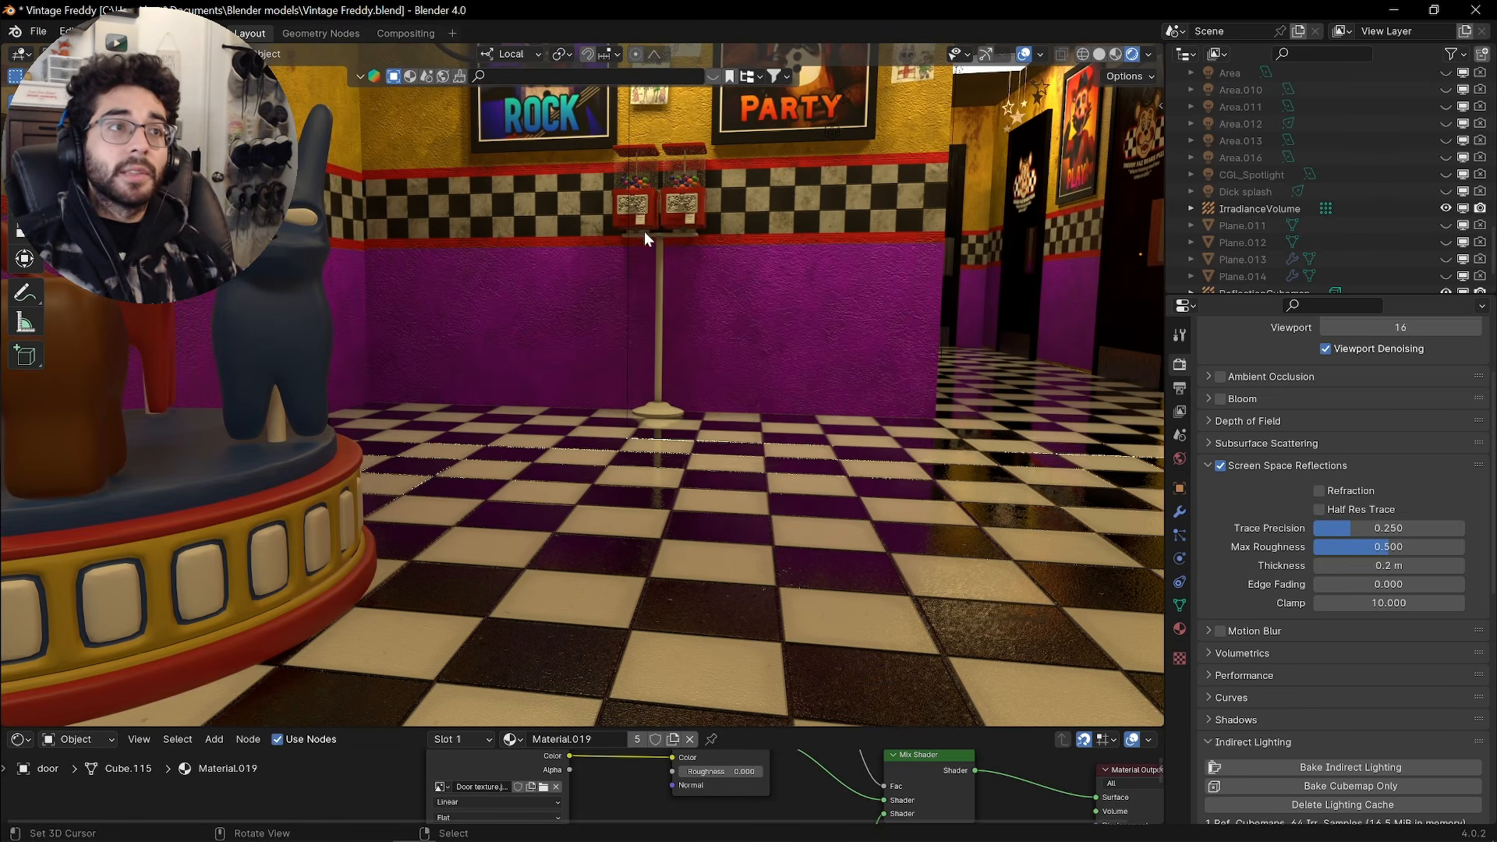
pyautogui.scroll(-3, 656, 518)
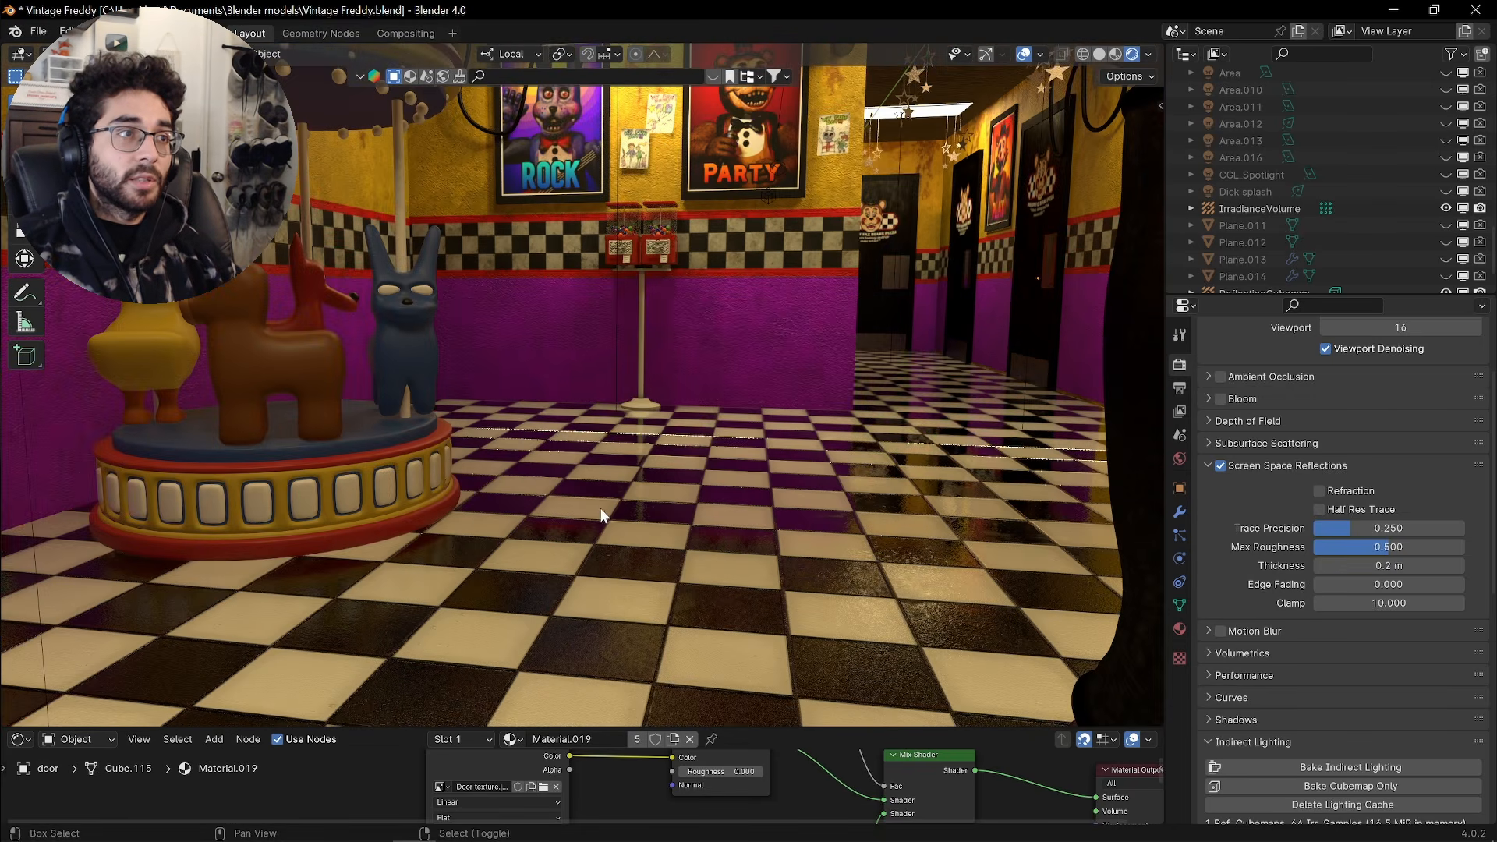
pyautogui.keyDown('shift'); pyautogui.moveTo(596, 511); pyautogui.dragTo(648, 471, button='middle'); pyautogui.keyUp('shift')
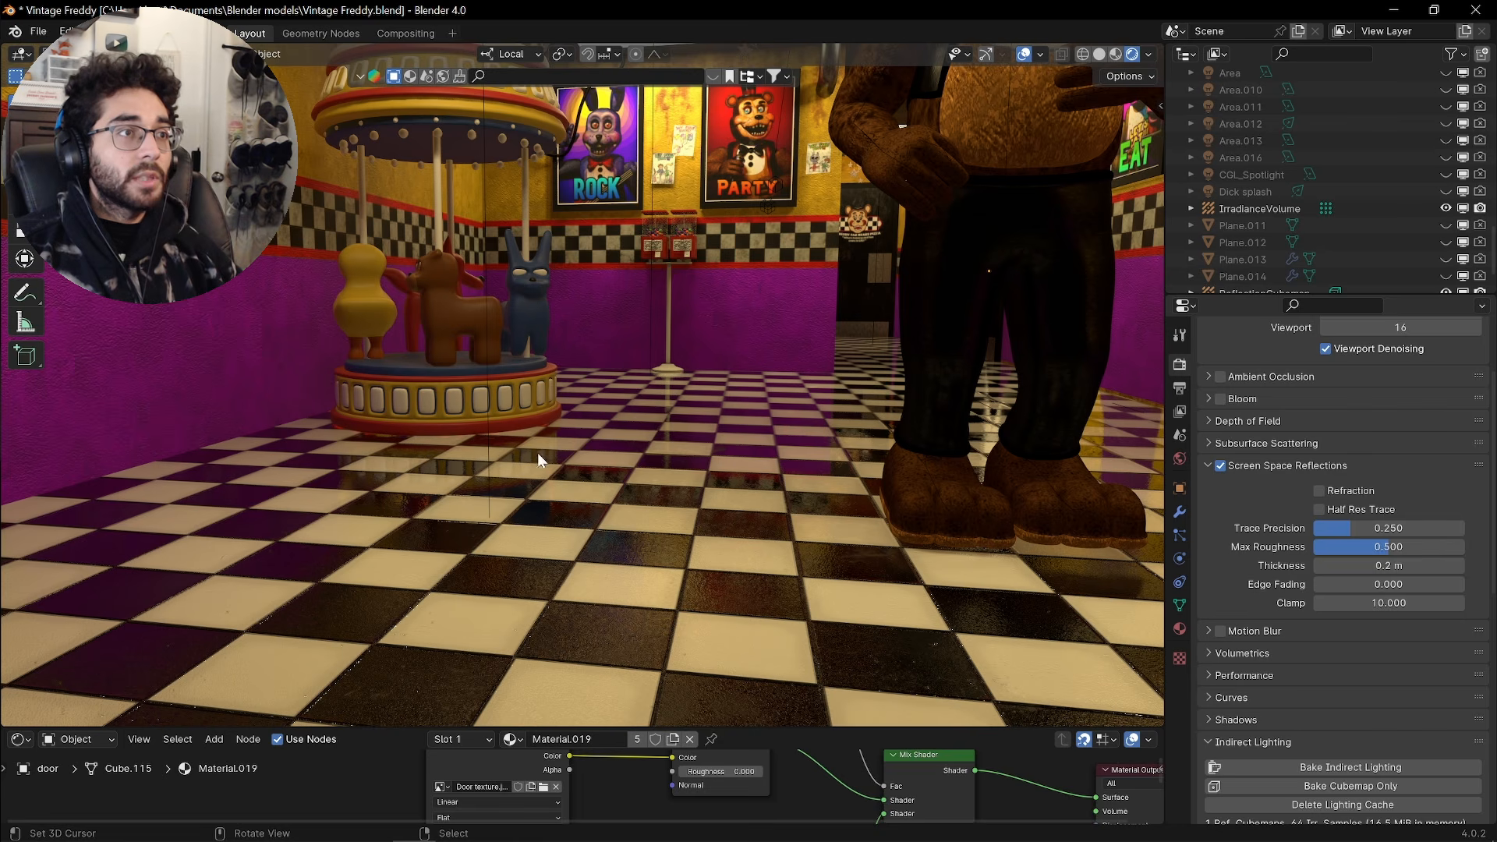
pyautogui.moveTo(551, 494); pyautogui.dragTo(798, 475, button='middle')
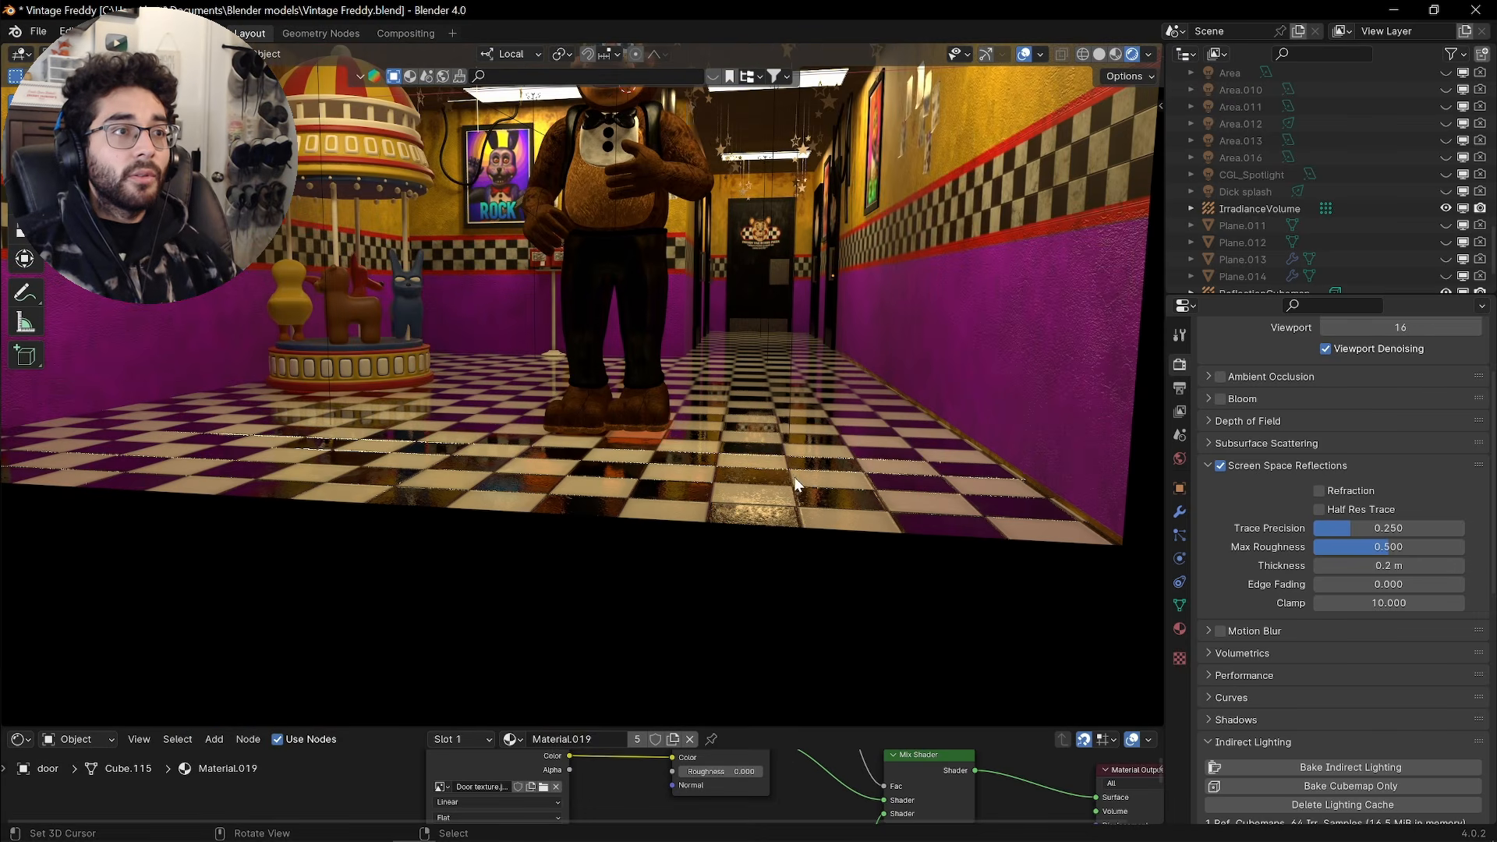
pyautogui.scroll(3, 620, 446)
pyautogui.moveTo(620, 447); pyautogui.dragTo(724, 420, button='middle')
pyautogui.scroll(3, 721, 419)
pyautogui.scroll(-4, 649, 450)
pyautogui.moveTo(652, 454); pyautogui.dragTo(656, 493, button='middle')
pyautogui.scroll(-5, 804, 441)
pyautogui.scroll(4, 766, 404)
pyautogui.scroll(-4, 788, 441)
pyautogui.scroll(5, 780, 398)
# Focus on the bear's face and examine the reflections in its eyes and nose from close up and farther back
pyautogui.click(610, 380)
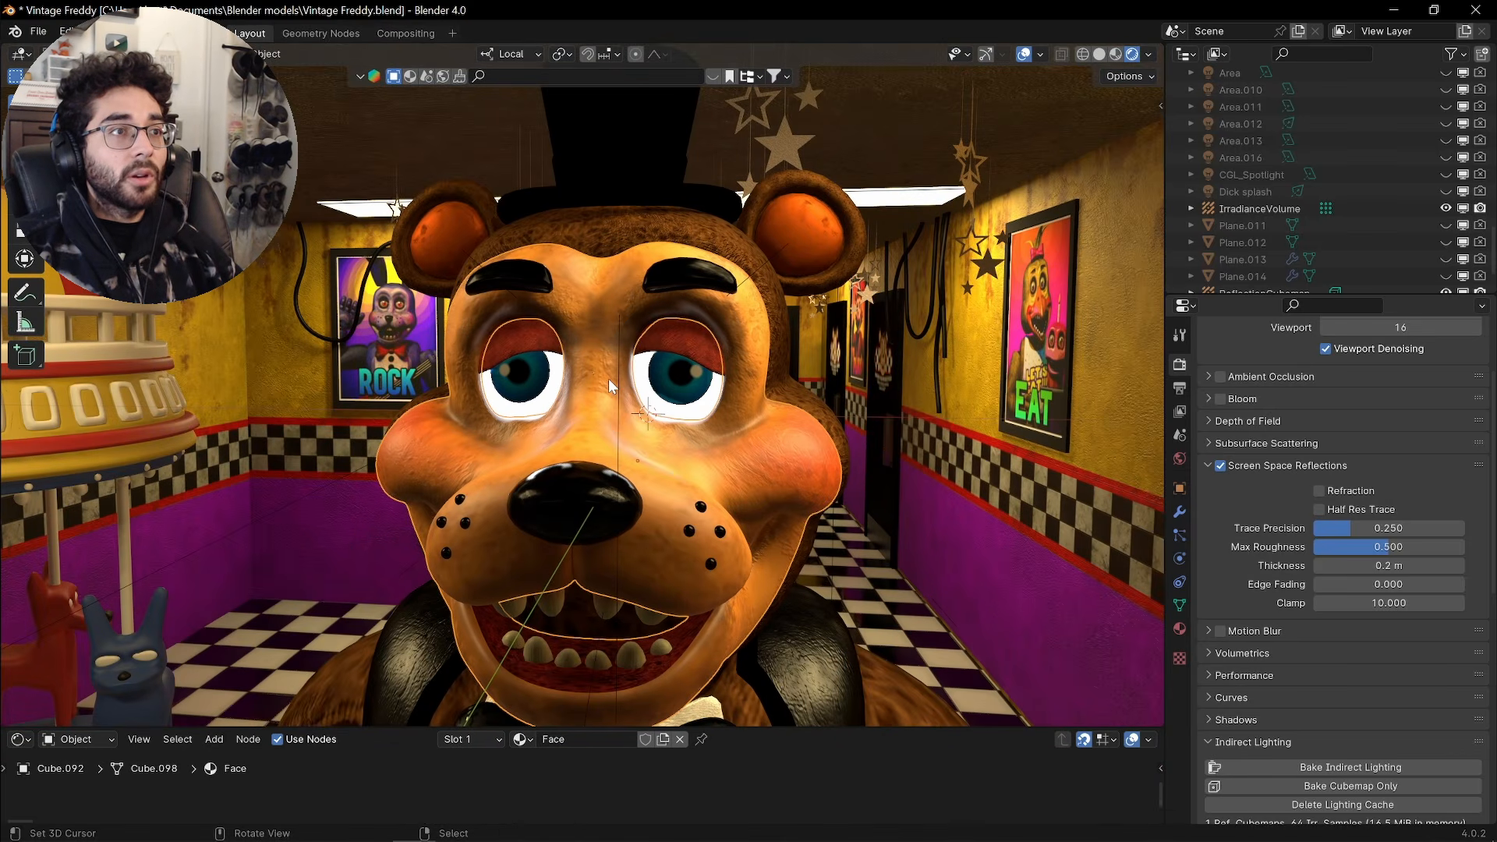
pyautogui.press('KP_Decimal')
pyautogui.moveTo(608, 377); pyautogui.dragTo(569, 417, button='middle')
pyautogui.scroll(4, 687, 400)
pyautogui.keyDown('shift'); pyautogui.moveTo(705, 351); pyautogui.dragTo(679, 433, button='middle'); pyautogui.keyUp('shift')
pyautogui.scroll(1, 707, 392)
pyautogui.scroll(1, 678, 392)
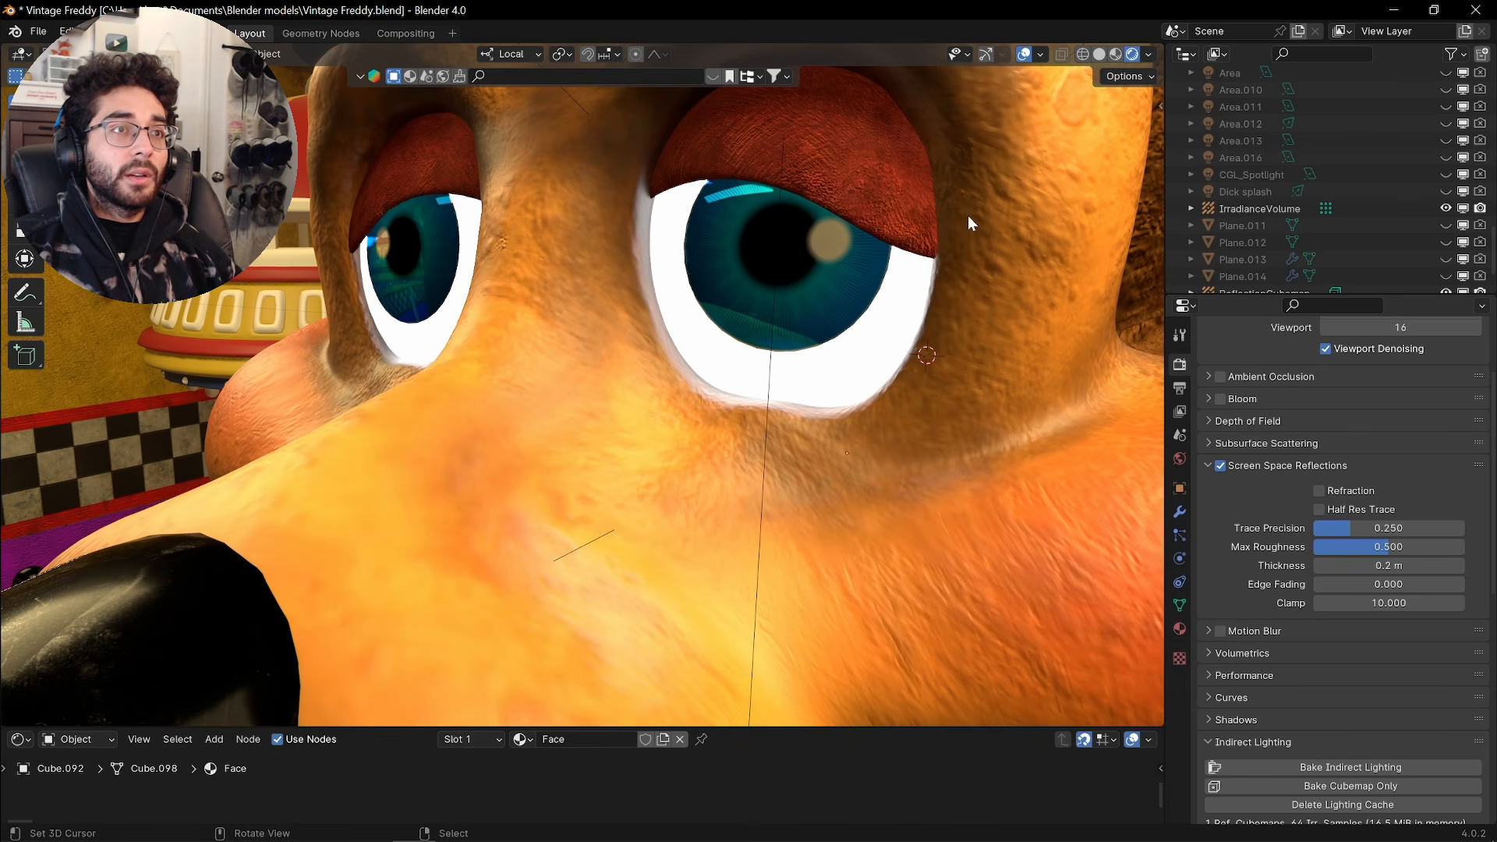
pyautogui.scroll(-4, 667, 333)
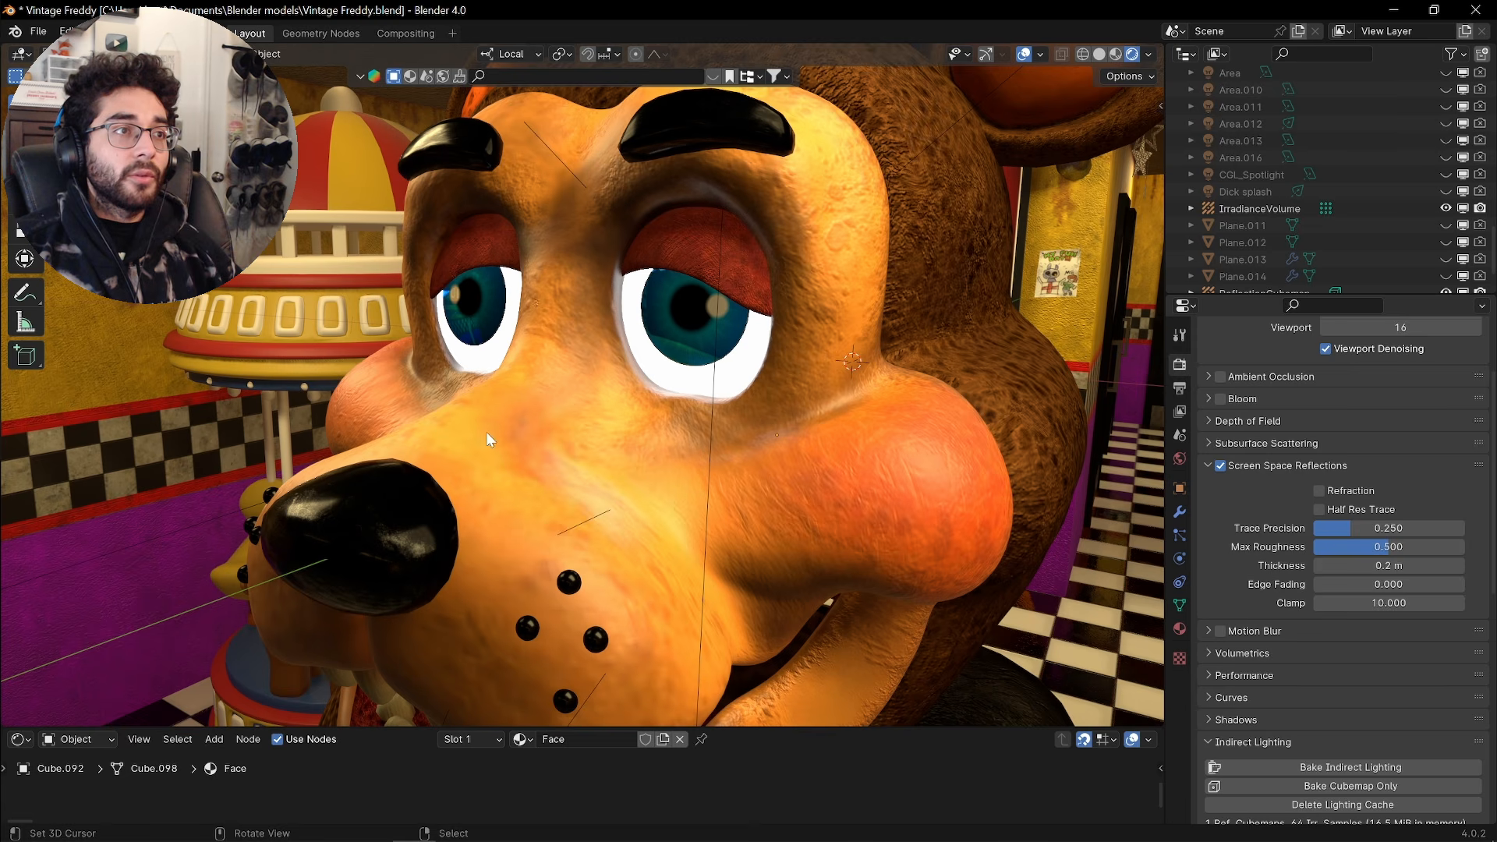
pyautogui.scroll(3, 609, 452)
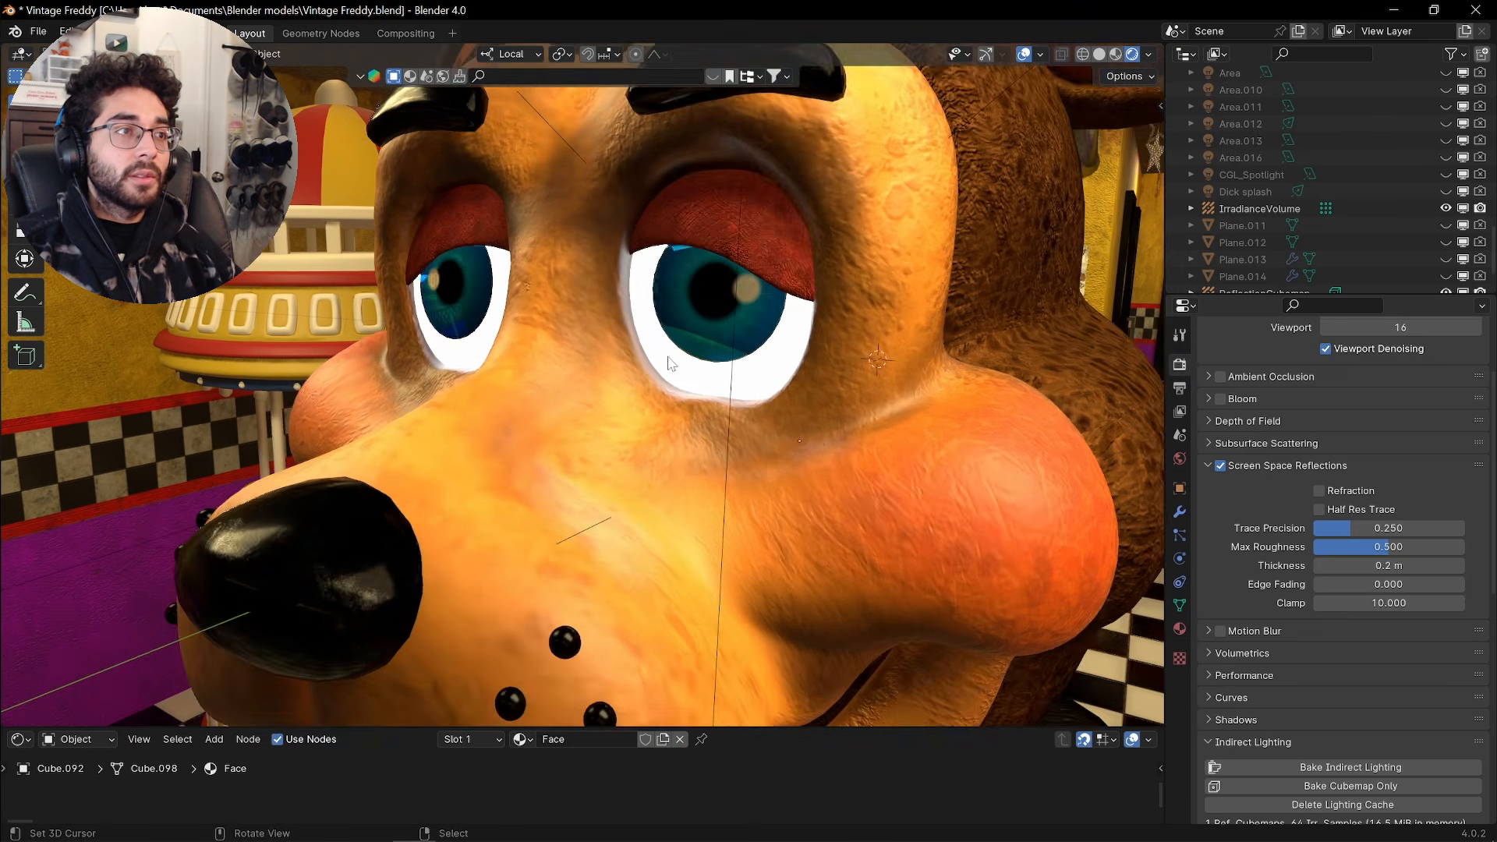
pyautogui.scroll(2, 630, 386)
pyautogui.keyDown('shift'); pyautogui.moveTo(782, 297); pyautogui.dragTo(770, 390, button='middle'); pyautogui.keyUp('shift')
pyautogui.scroll(-12, 769, 383)
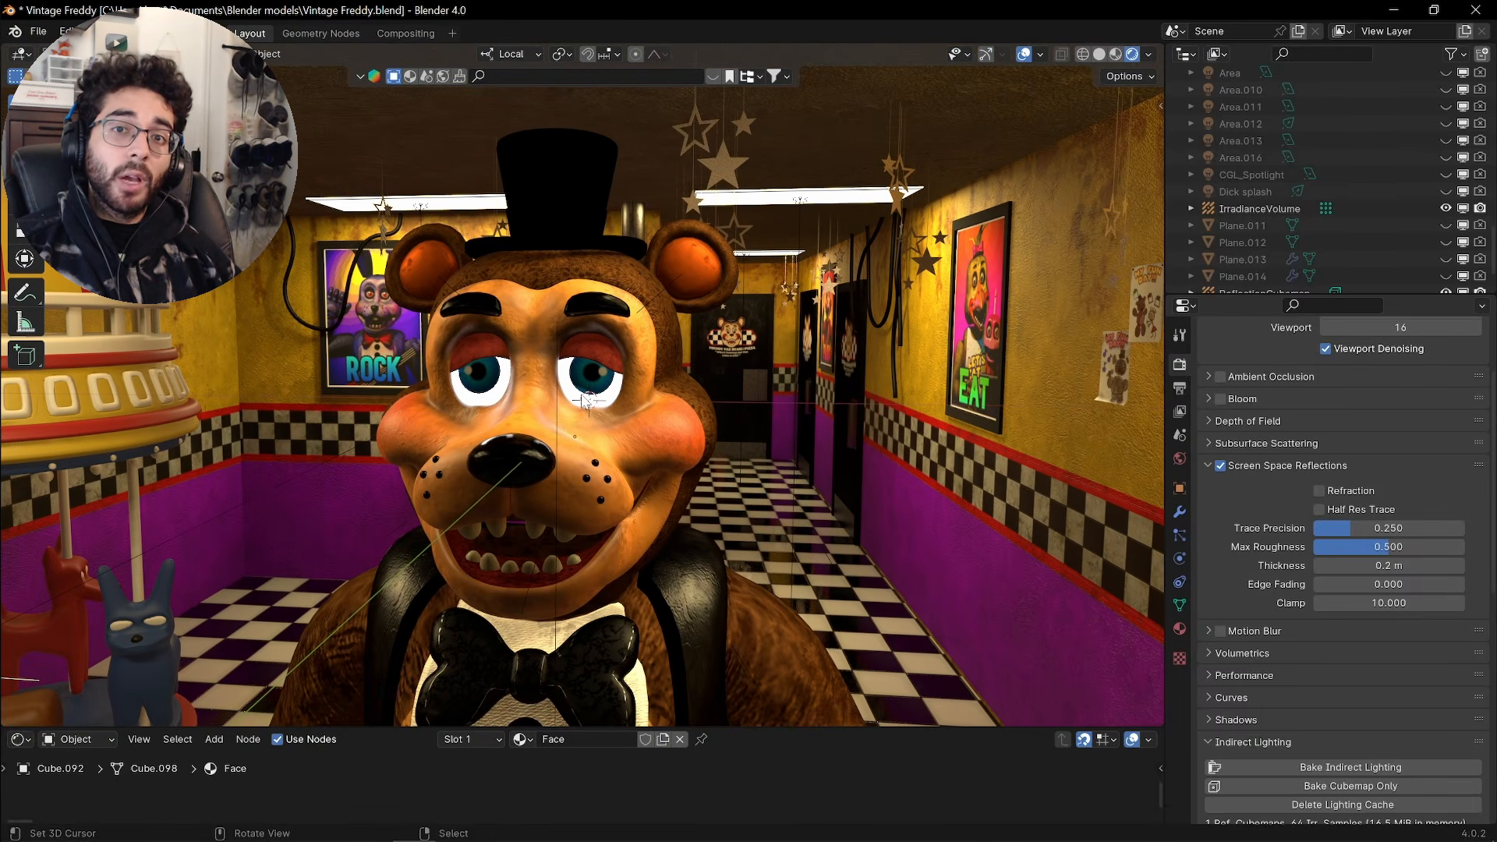
pyautogui.scroll(-2, 581, 402)
pyautogui.moveTo(594, 421); pyautogui.dragTo(657, 340, button='middle')
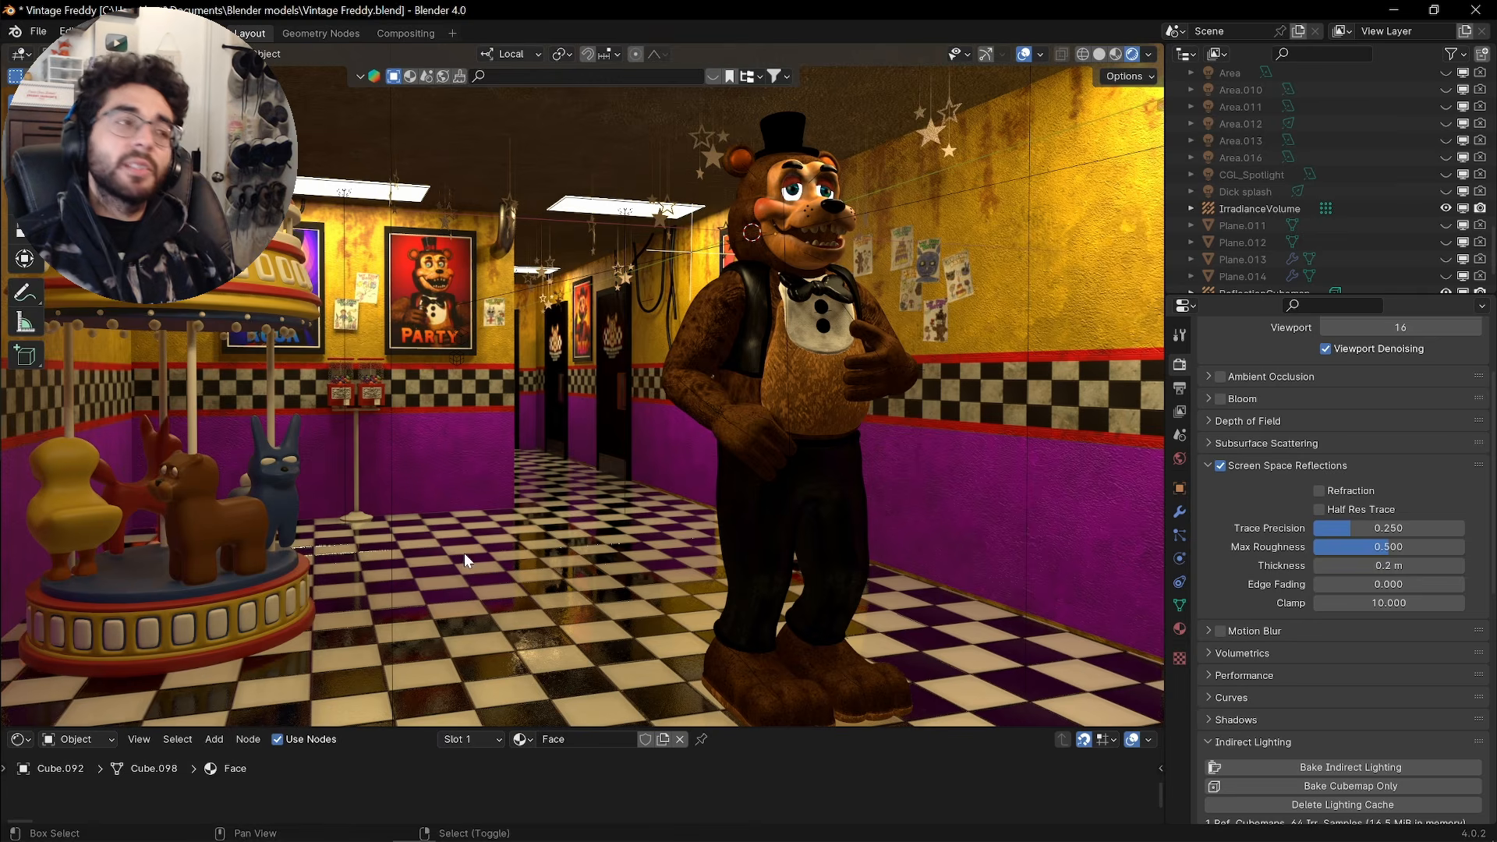
# Switch the render engine to Cycles and view the bear's feet on the tiled floor for comparison
pyautogui.keyDown('shift'); pyautogui.moveTo(464, 553); pyautogui.dragTo(793, 316, button='middle'); pyautogui.keyUp('shift')
pyautogui.scroll(5, 793, 316)
pyautogui.keyDown('shift'); pyautogui.moveTo(437, 507); pyautogui.dragTo(657, 494, button='middle'); pyautogui.keyUp('shift')
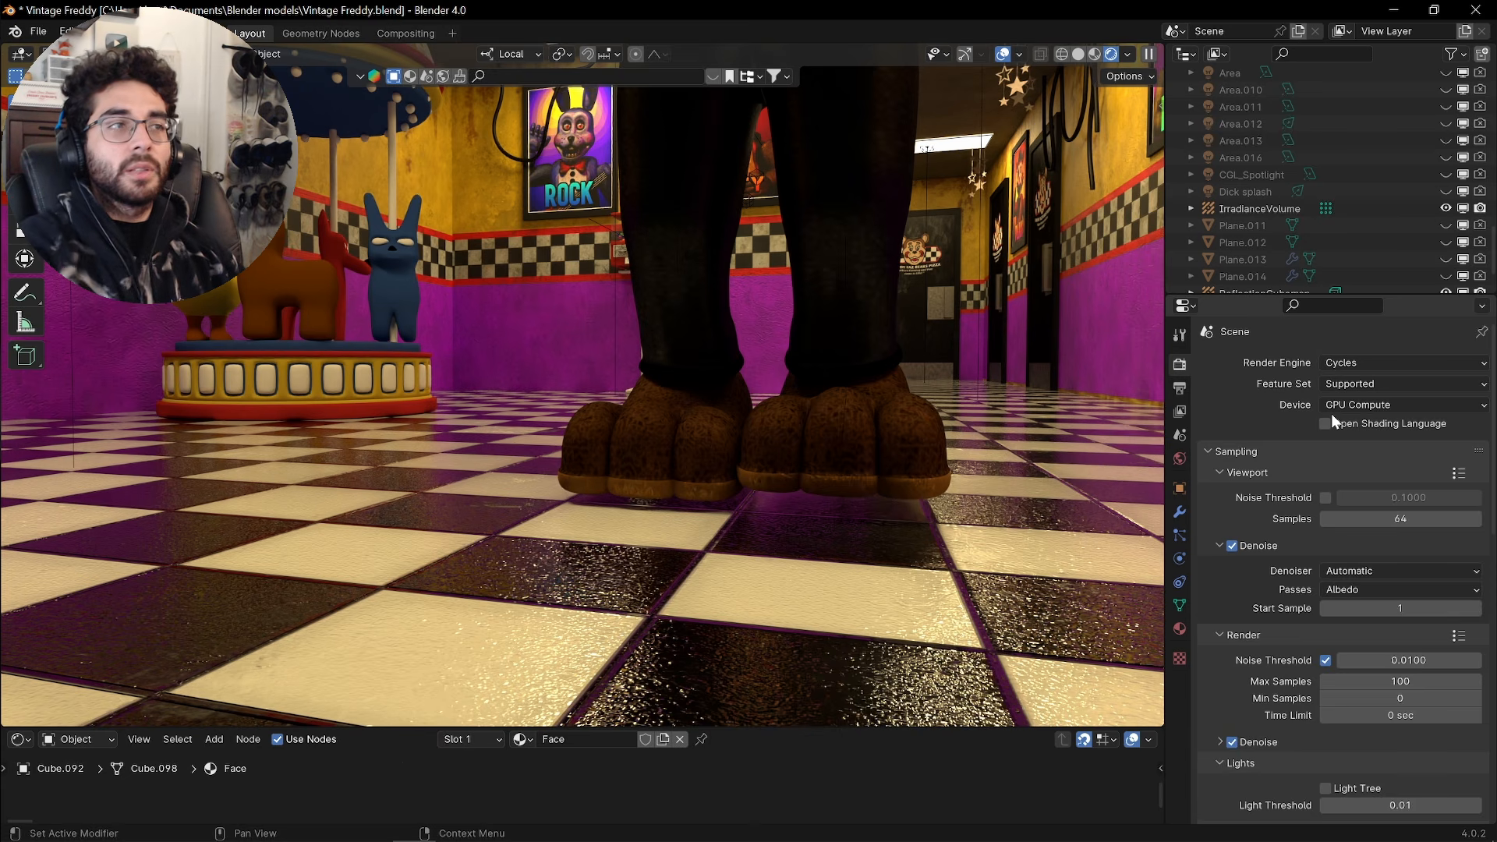
pyautogui.scroll(-6, 795, 499)
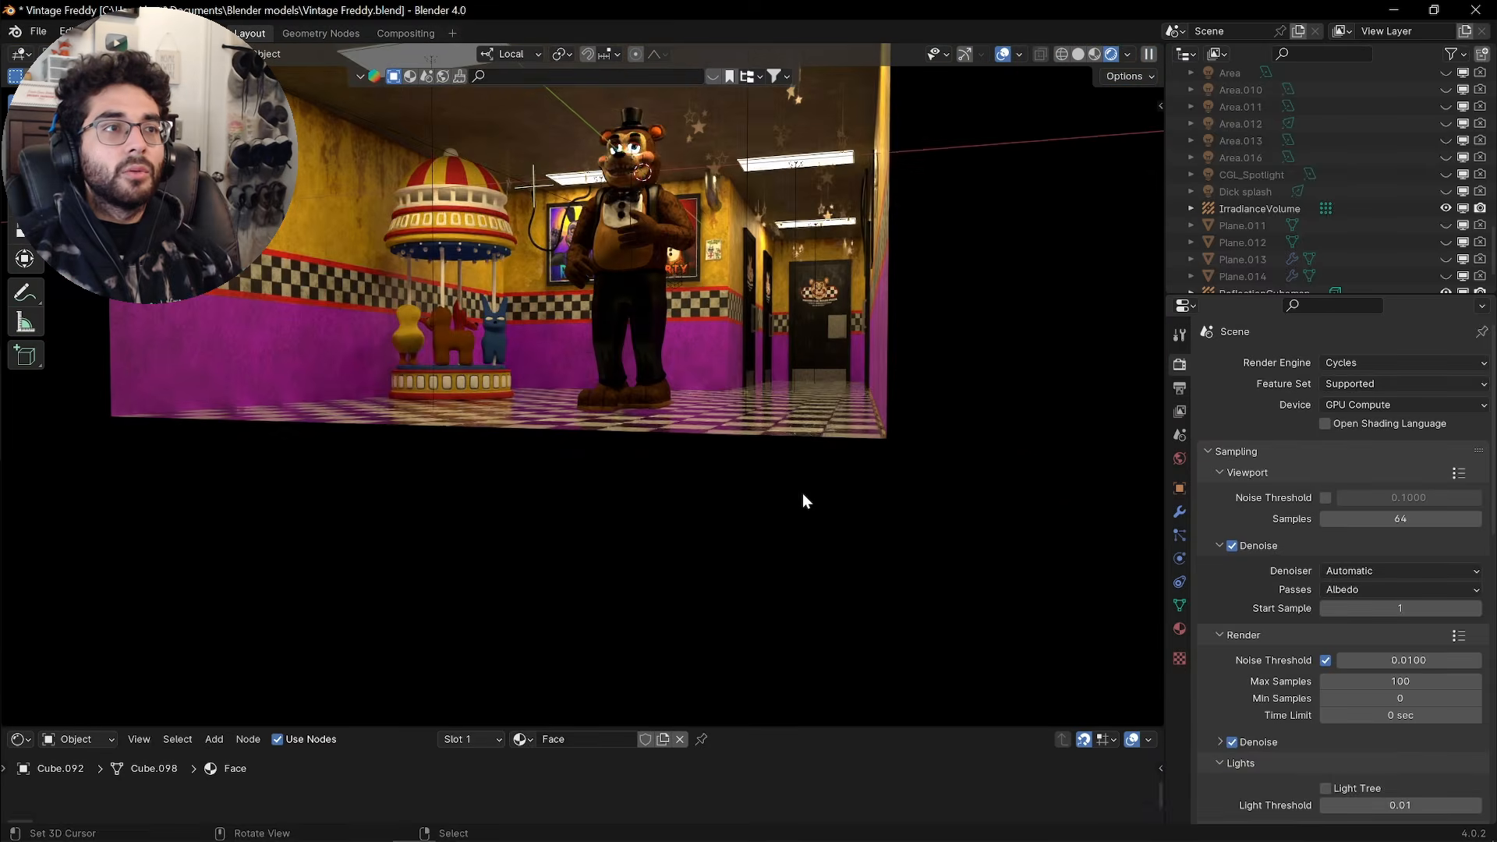
pyautogui.scroll(5, 811, 493)
# Set the viewport's render pass to Ambient Occlusion
pyautogui.click(1125, 74)
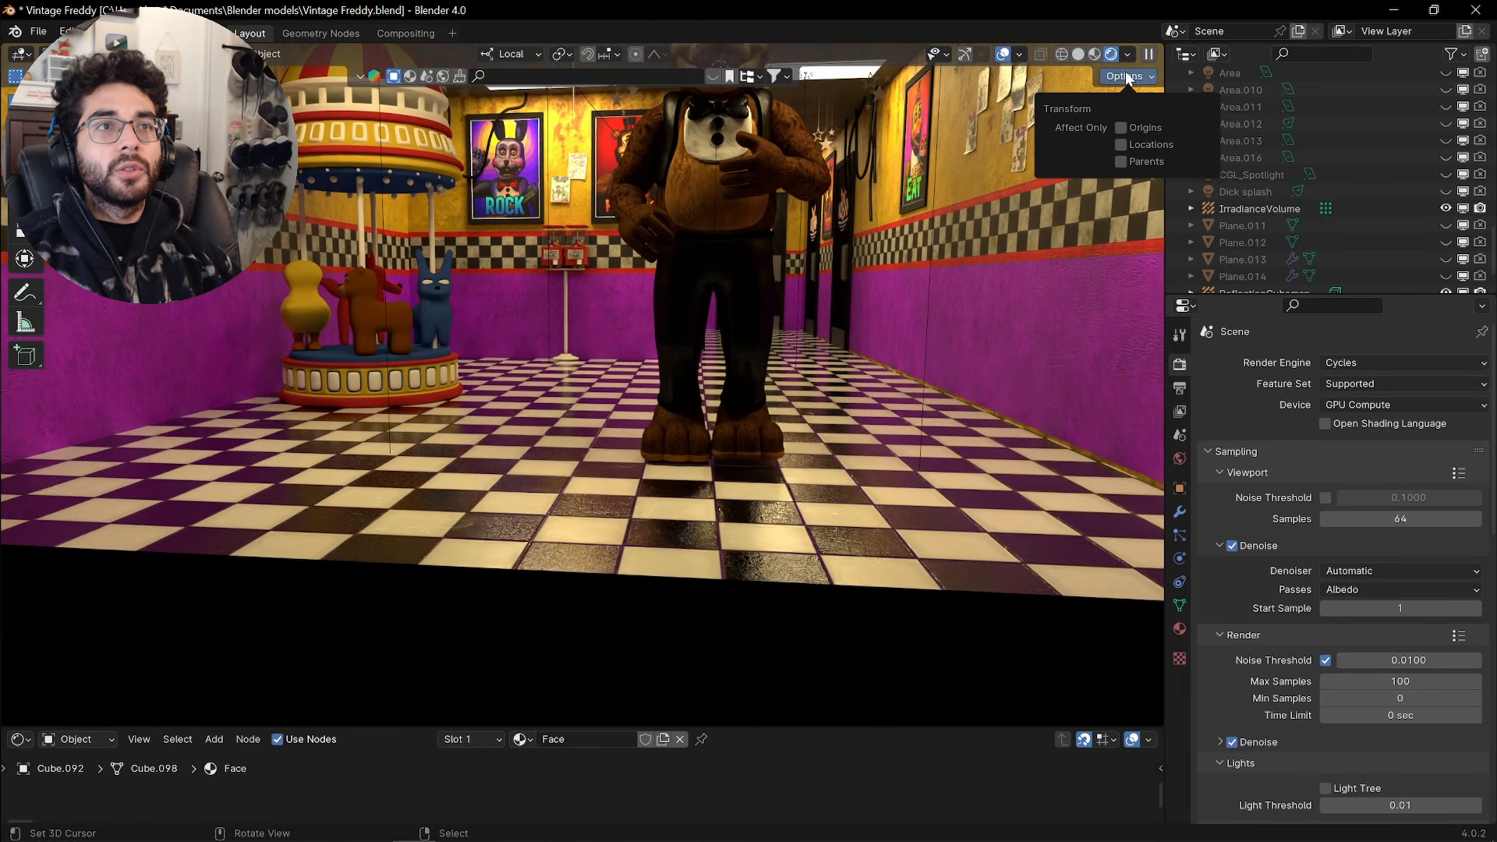
pyautogui.click(1127, 53)
pyautogui.click(1087, 257)
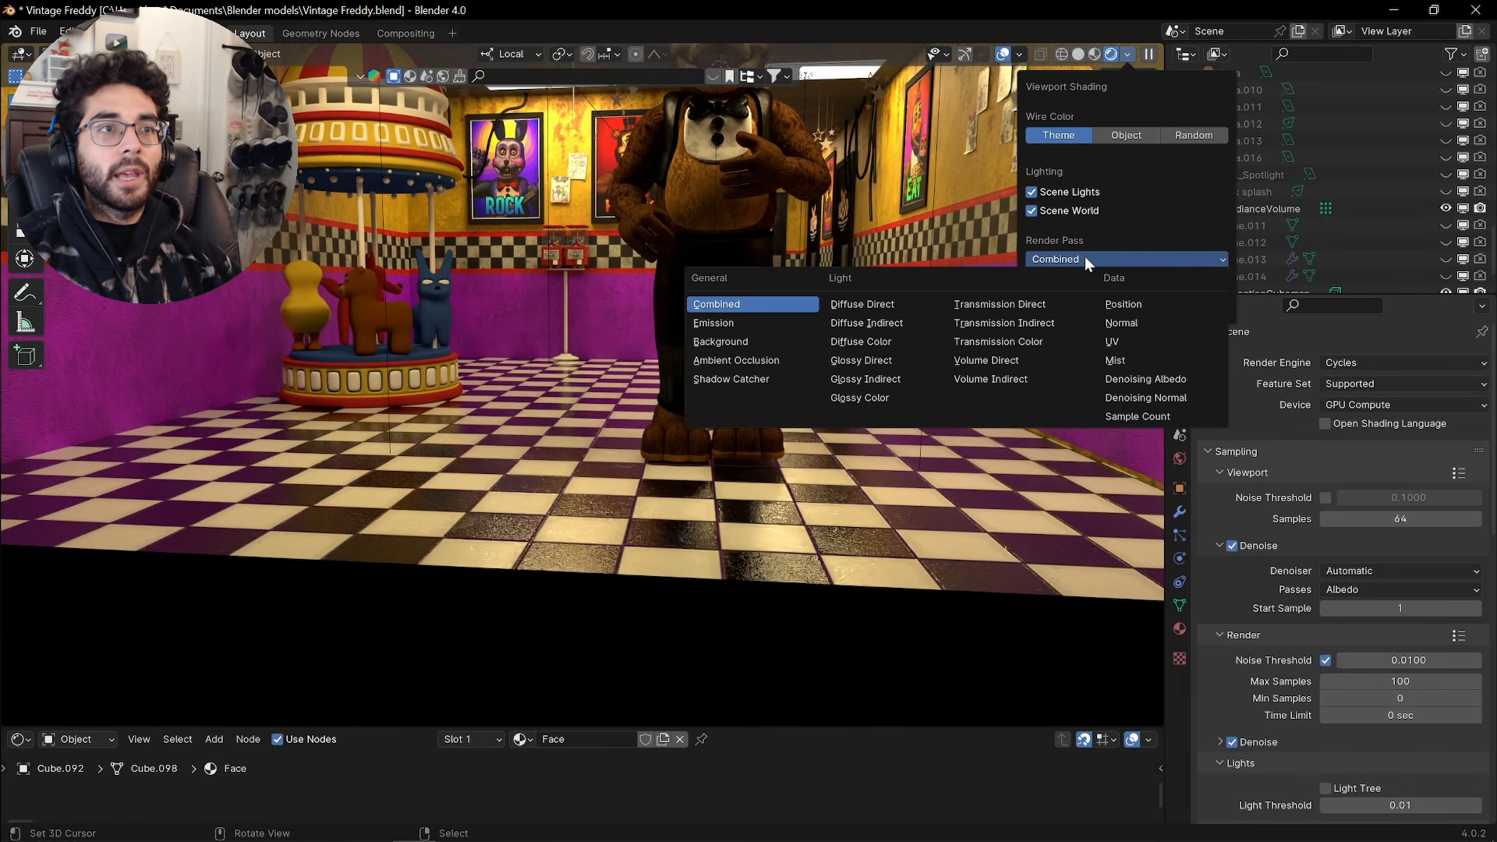
pyautogui.click(781, 360)
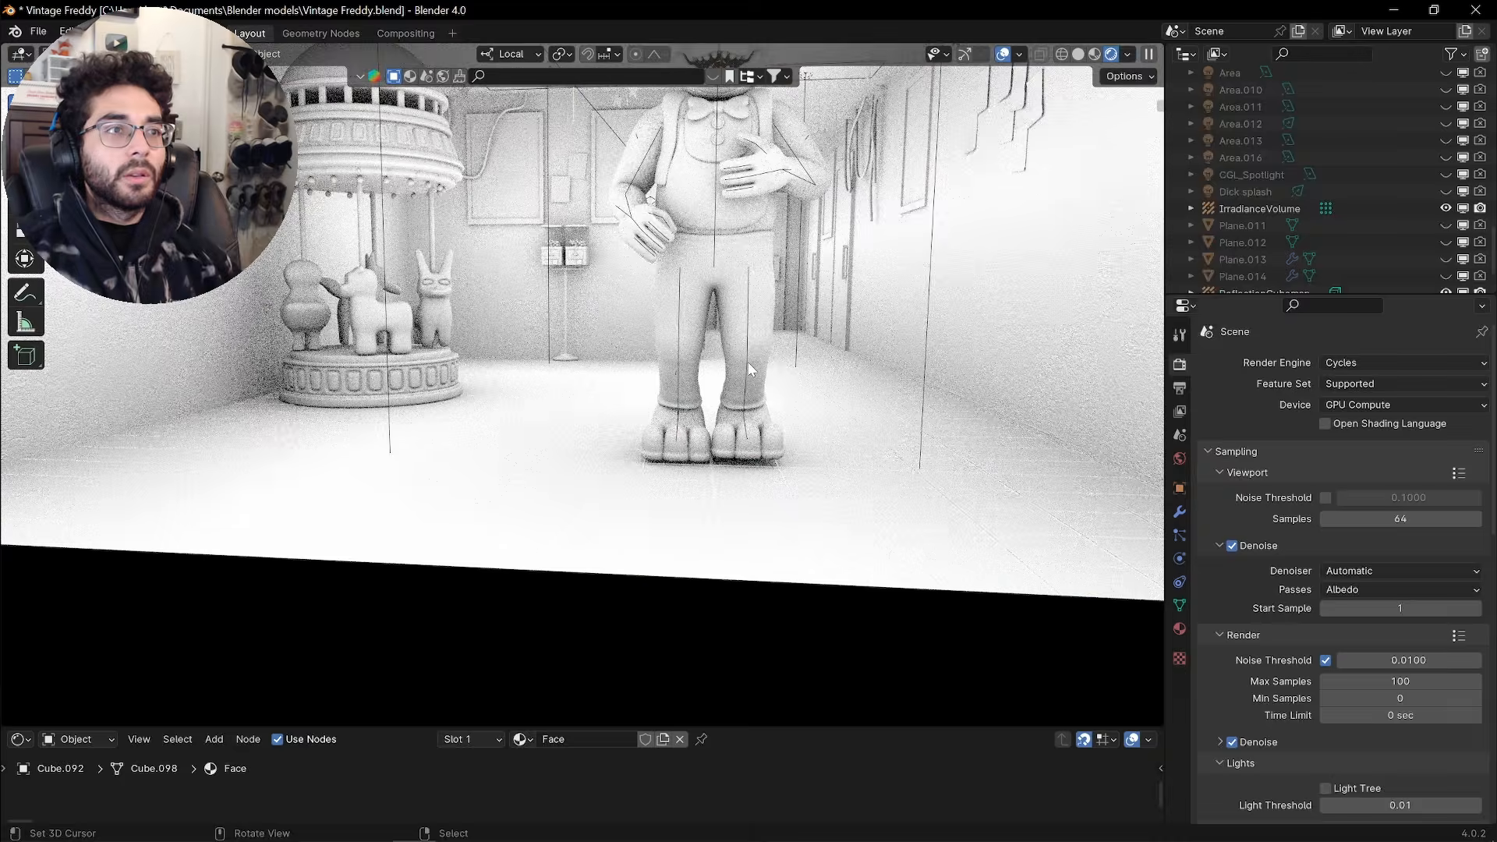
# Examine the ambient occlusion pass around the carousel, especially where its base meets the floor tiles
pyautogui.keyDown('shift'); pyautogui.moveTo(385, 395); pyautogui.dragTo(733, 499, button='middle'); pyautogui.keyUp('shift')
pyautogui.moveTo(733, 499); pyautogui.dragTo(612, 560, button='middle')
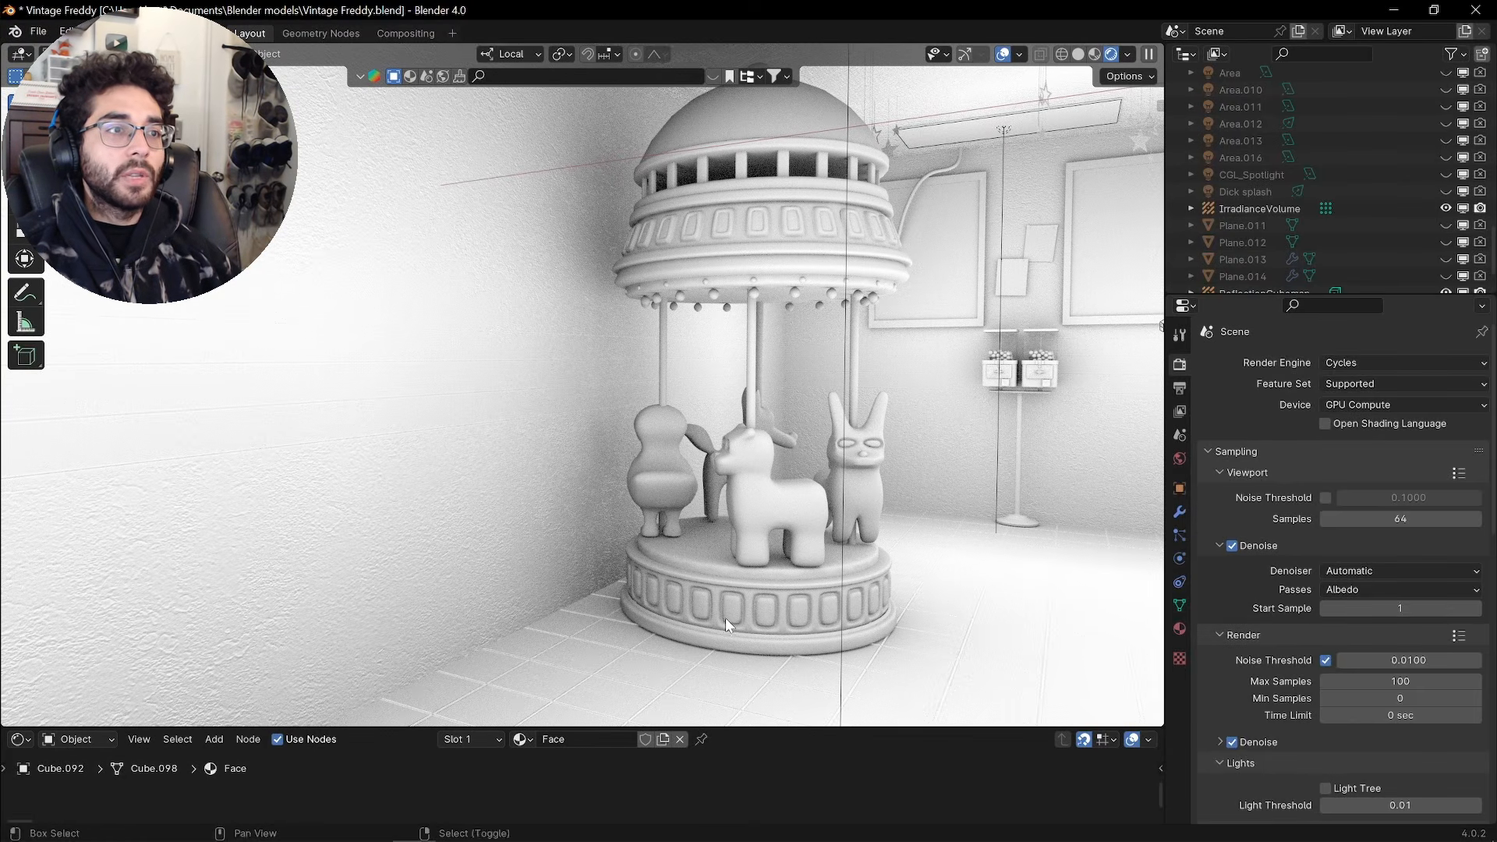
pyautogui.keyDown('shift'); pyautogui.moveTo(725, 617); pyautogui.dragTo(675, 437, button='middle'); pyautogui.keyUp('shift')
pyautogui.scroll(5, 672, 437)
pyautogui.moveTo(672, 518); pyautogui.dragTo(668, 367, button='middle')
pyautogui.scroll(3, 750, 563)
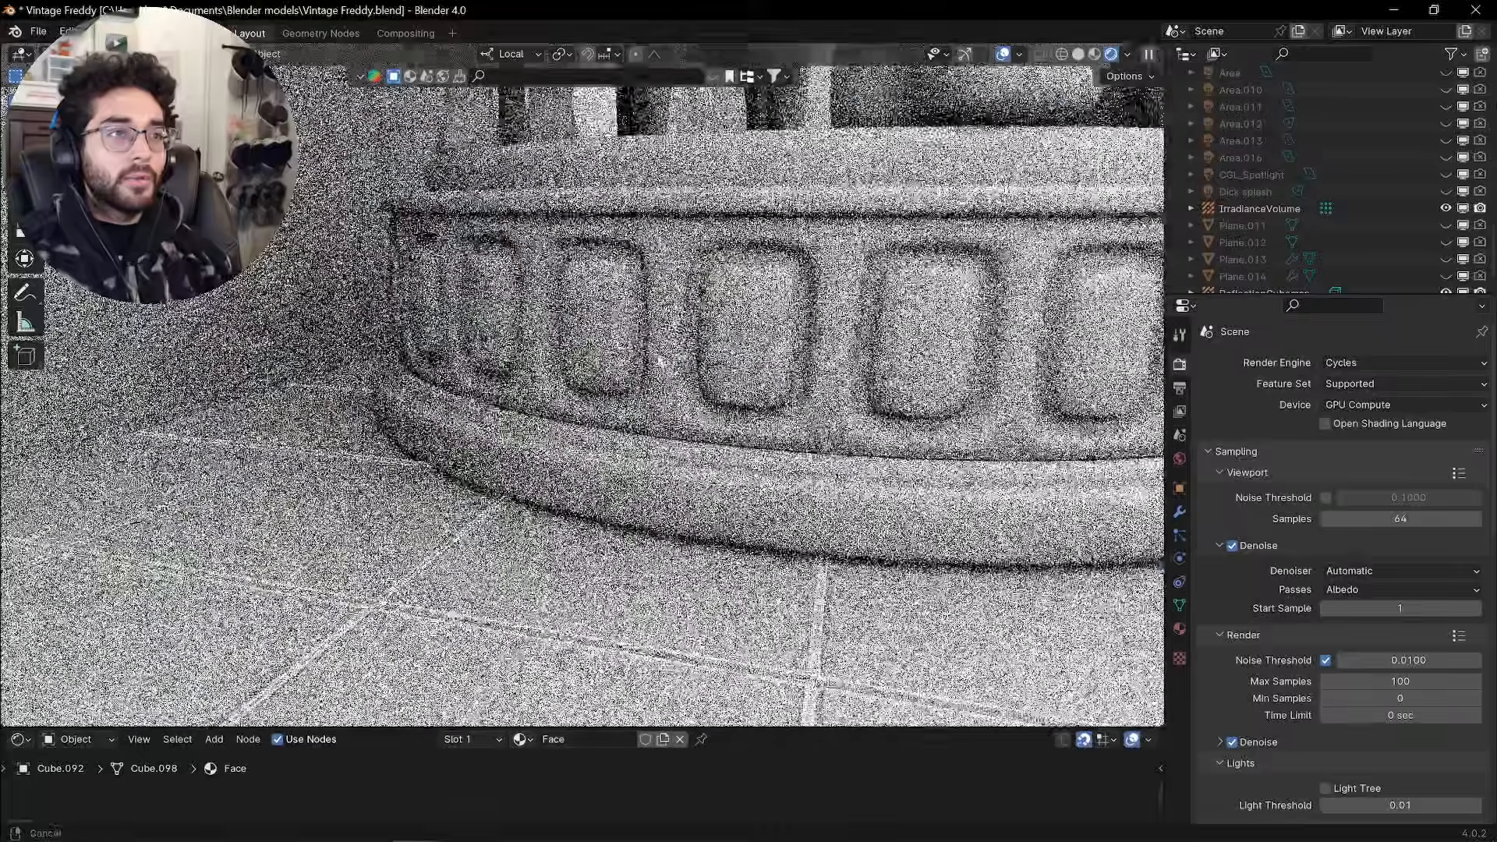
pyautogui.keyDown('shift'); pyautogui.moveTo(686, 545); pyautogui.dragTo(690, 405, button='middle'); pyautogui.keyUp('shift')
pyautogui.scroll(2, 686, 409)
pyautogui.scroll(1, 702, 414)
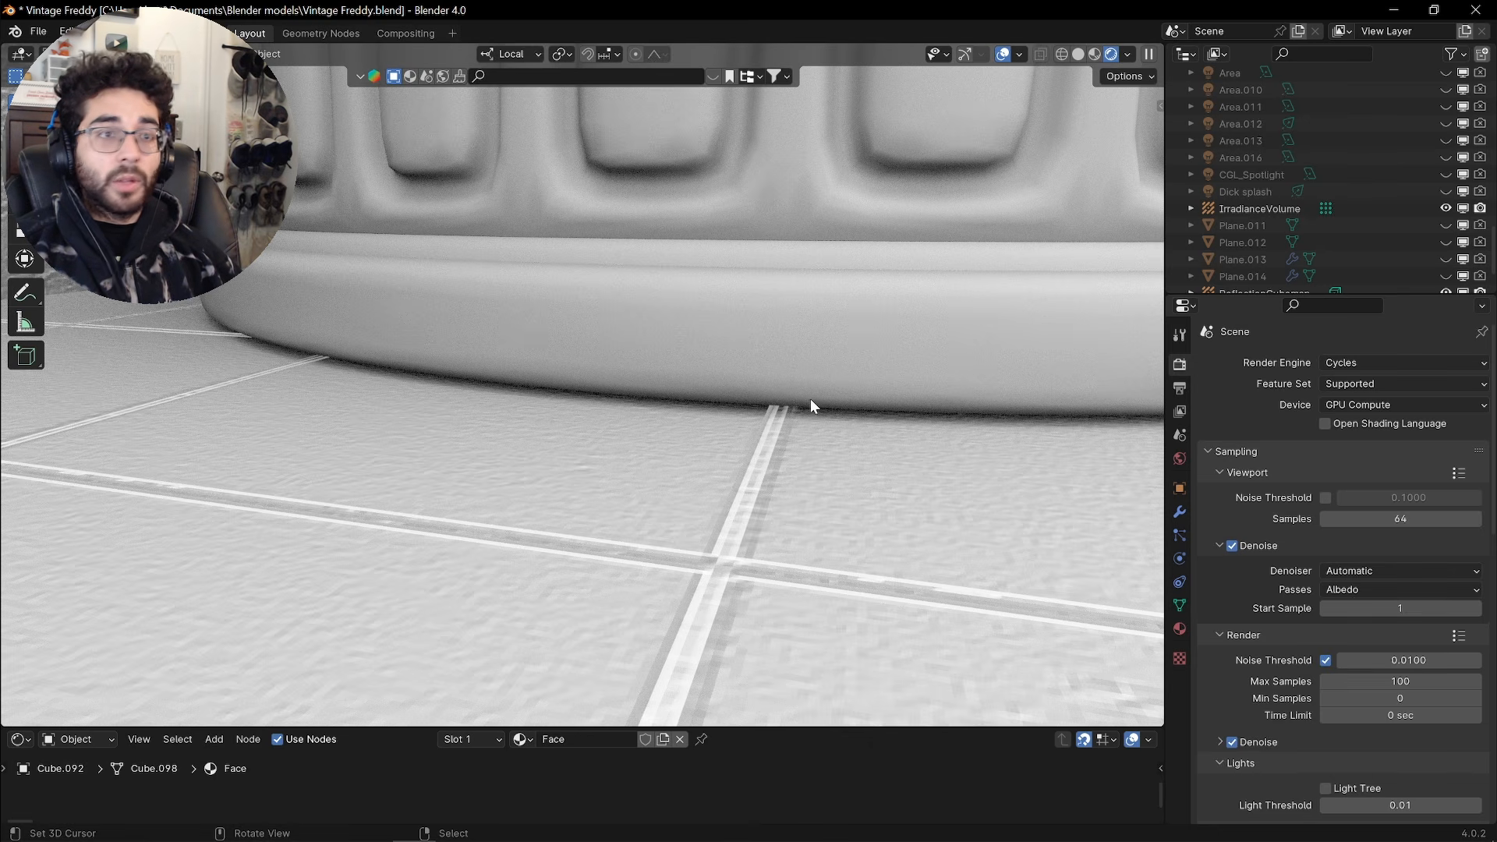
# Switch the render engine back to EEVEE and enable Ambient Occlusion, toggling it to compare the shading
pyautogui.click(1419, 363)
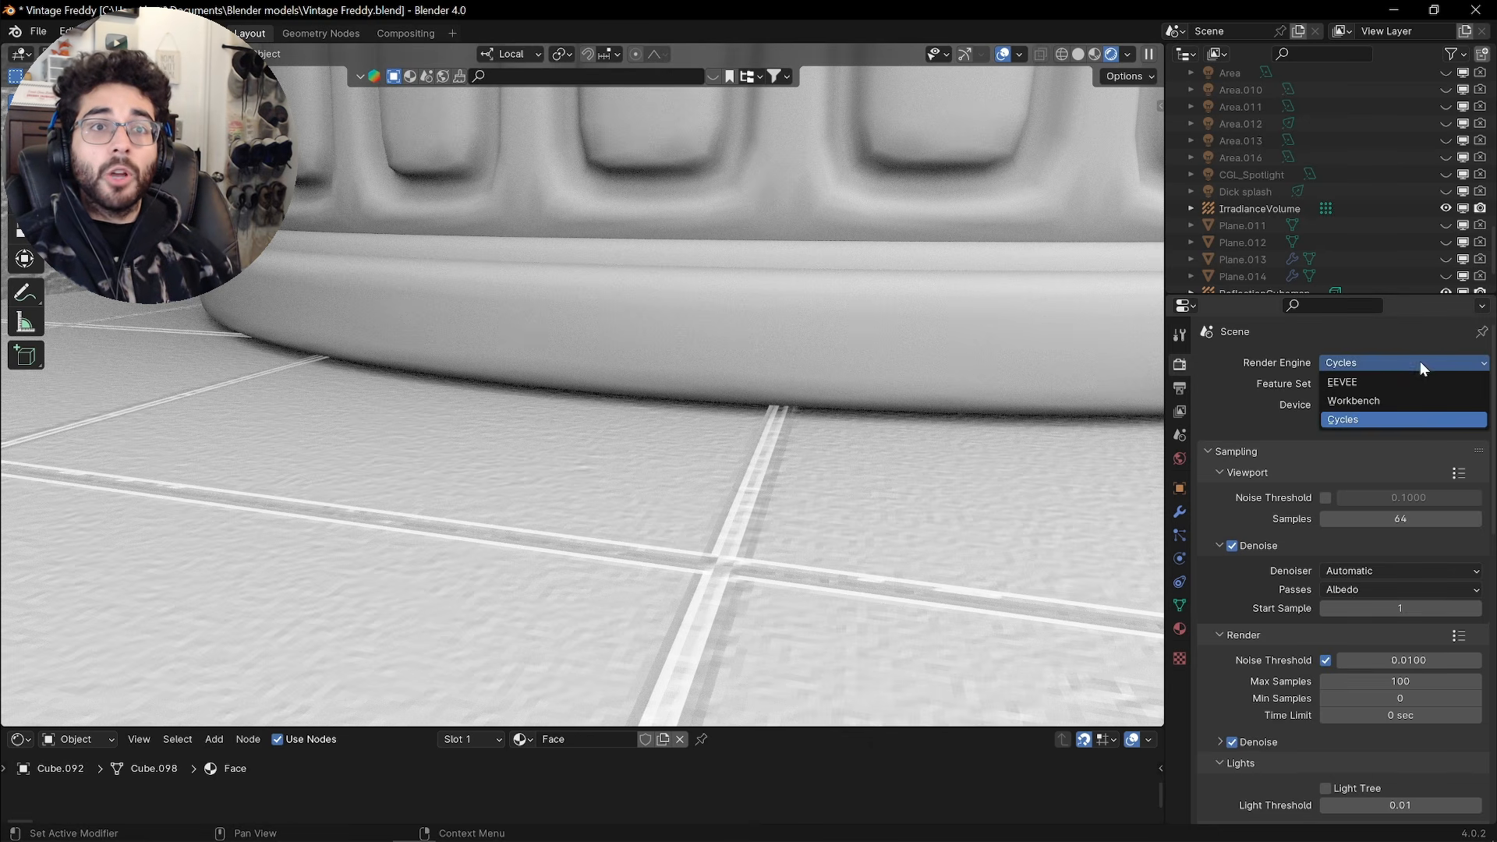
pyautogui.click(1386, 379)
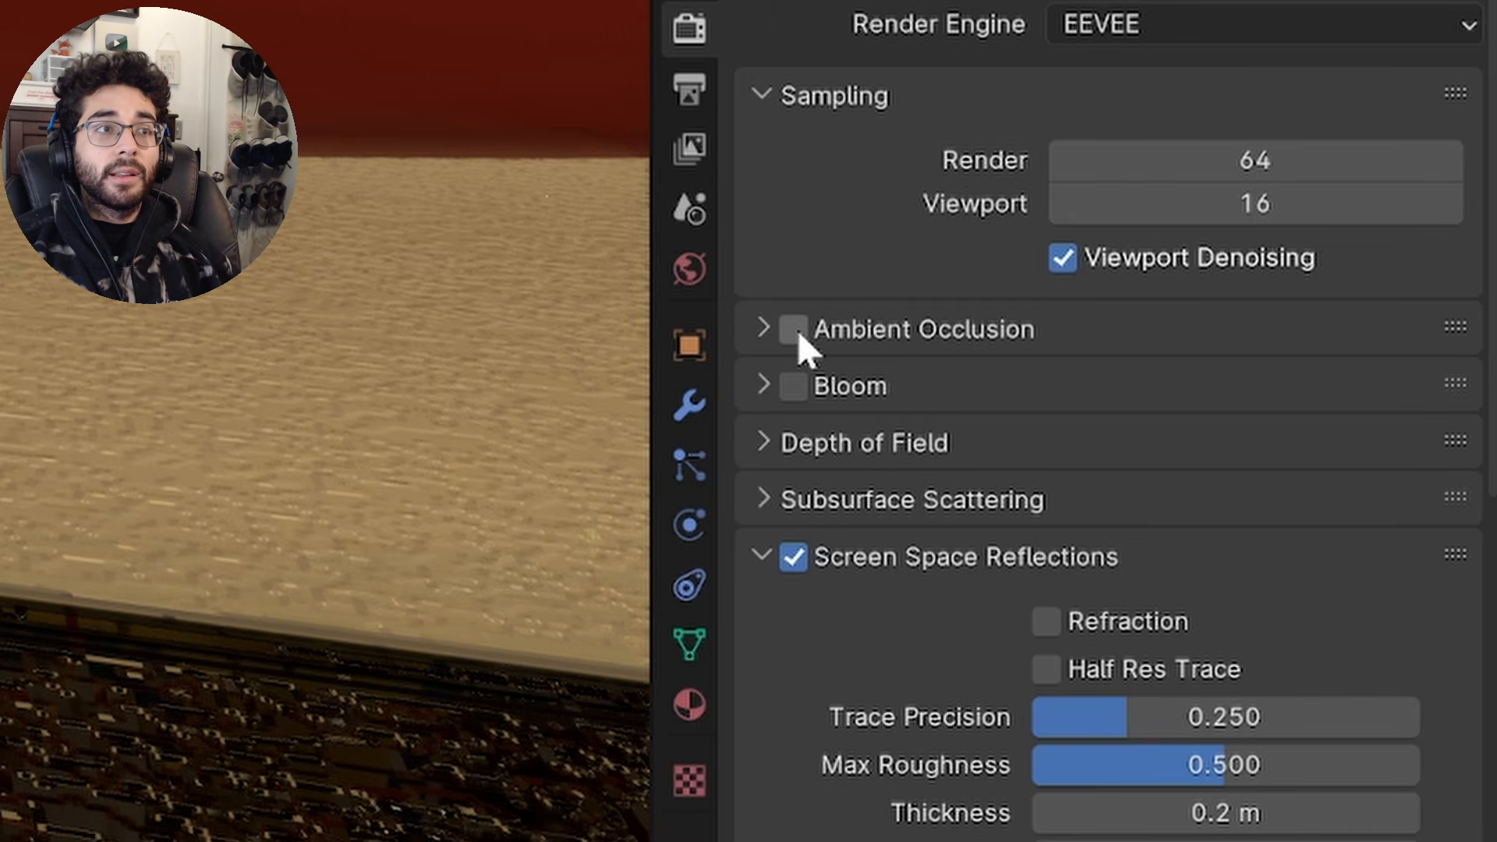
pyautogui.click(794, 329)
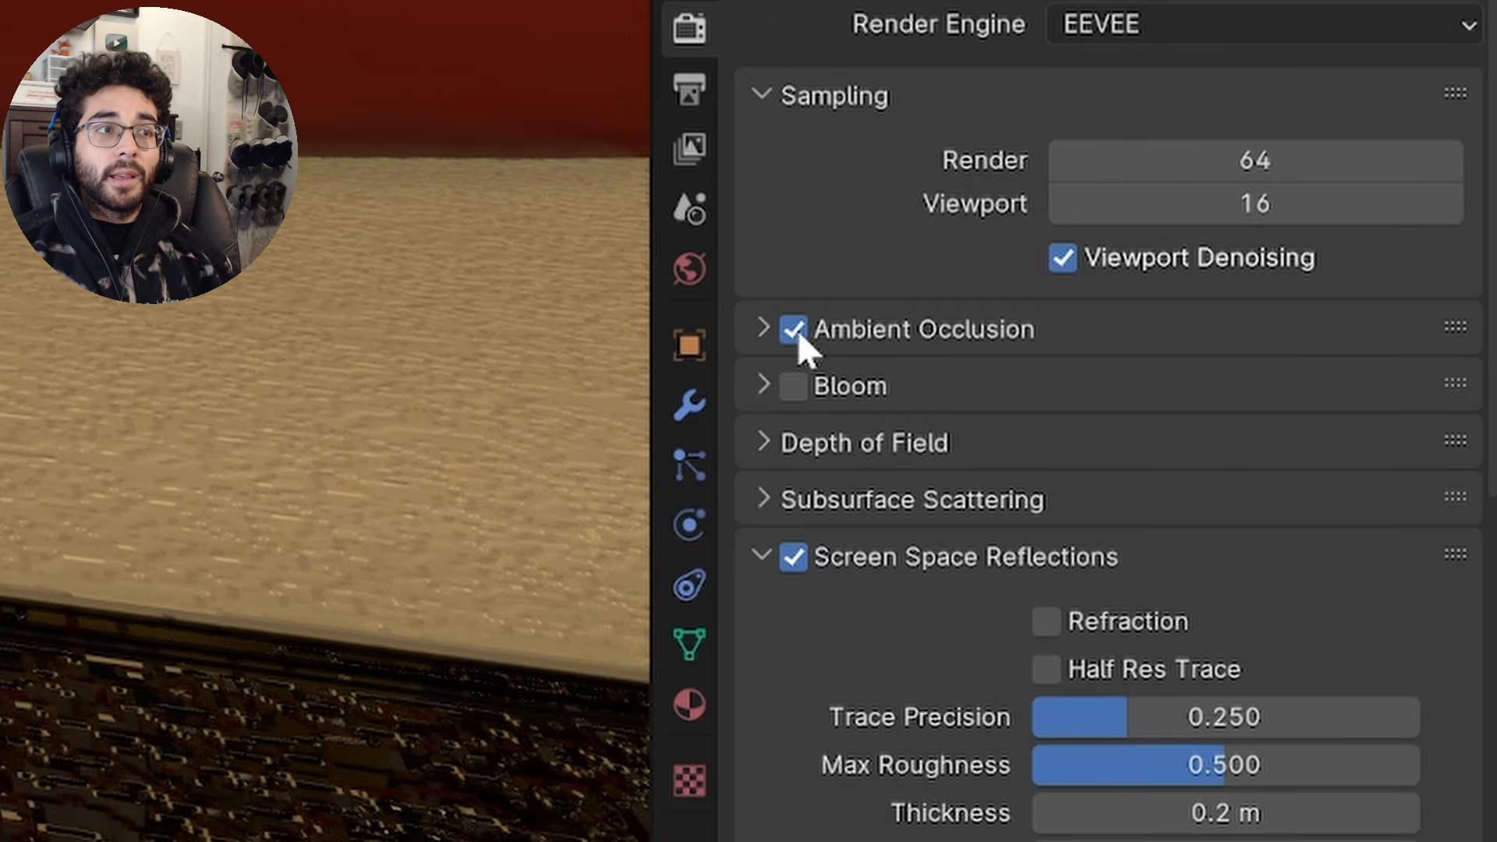
pyautogui.click(795, 329)
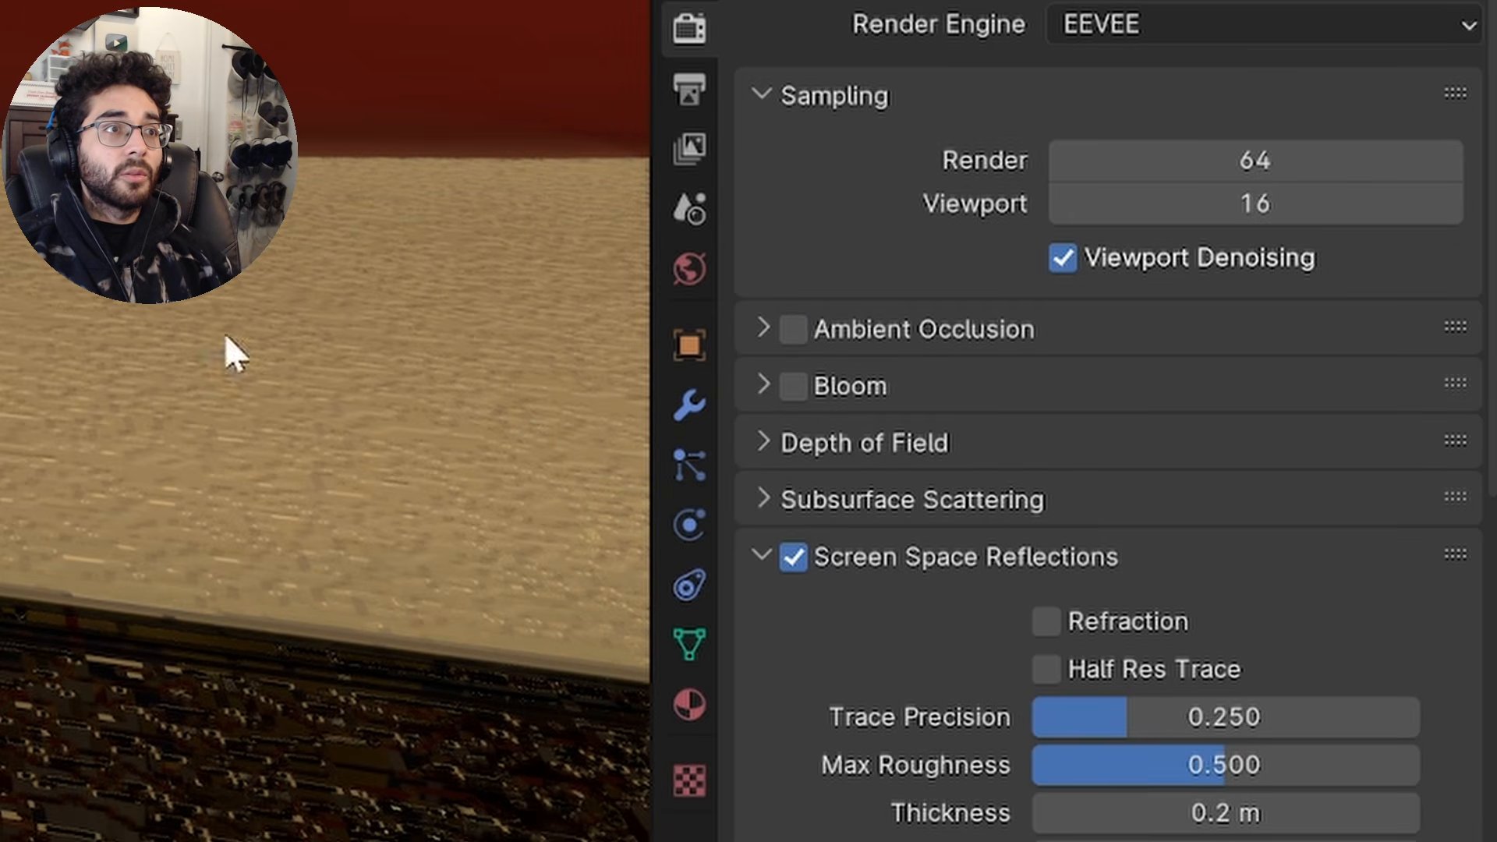
pyautogui.click(795, 331)
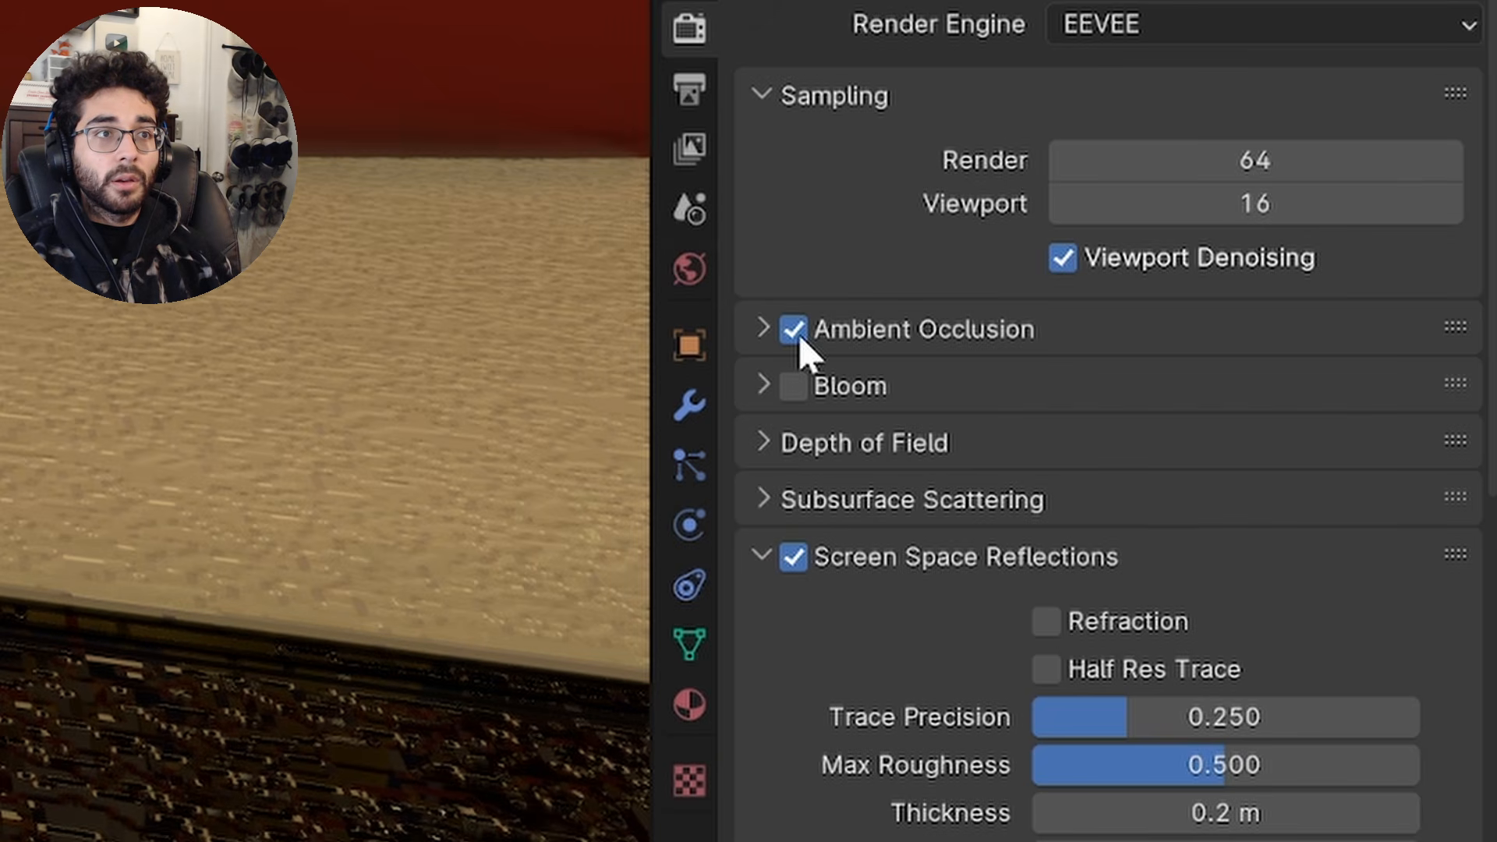
pyautogui.click(796, 334)
pyautogui.click(797, 334)
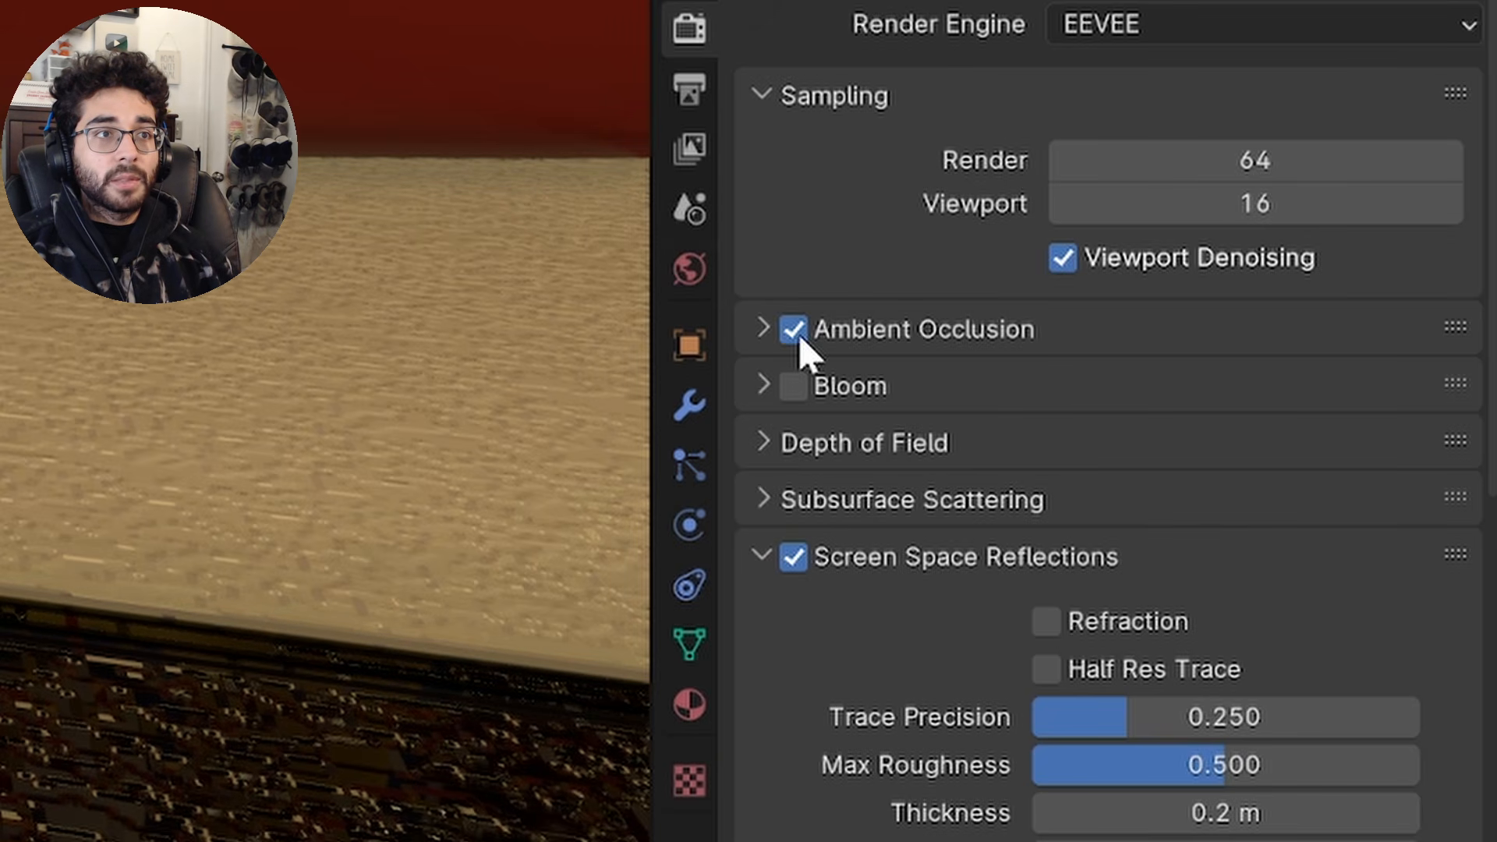
# Try an ambient occlusion distance of 1 m on the bear's feet and raise it to 2 m
pyautogui.click(760, 332)
pyautogui.click(1287, 394)
pyautogui.write('1')
pyautogui.press('Return')
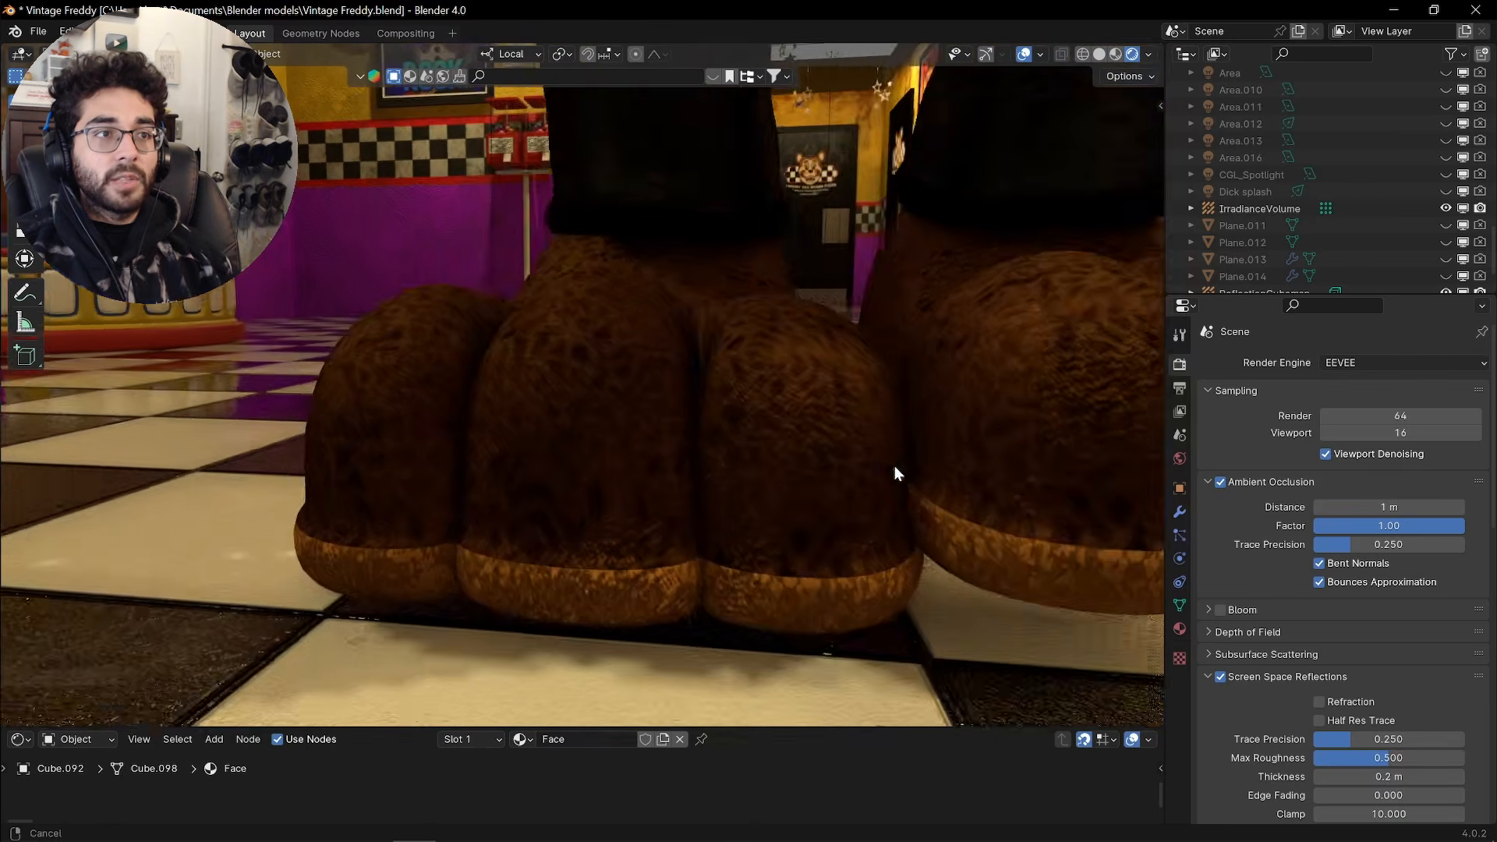
pyautogui.keyDown('shift'); pyautogui.moveTo(895, 465); pyautogui.dragTo(817, 466, button='middle'); pyautogui.keyUp('shift')
pyautogui.click(1393, 507)
pyautogui.write('2')
pyautogui.press('Return')
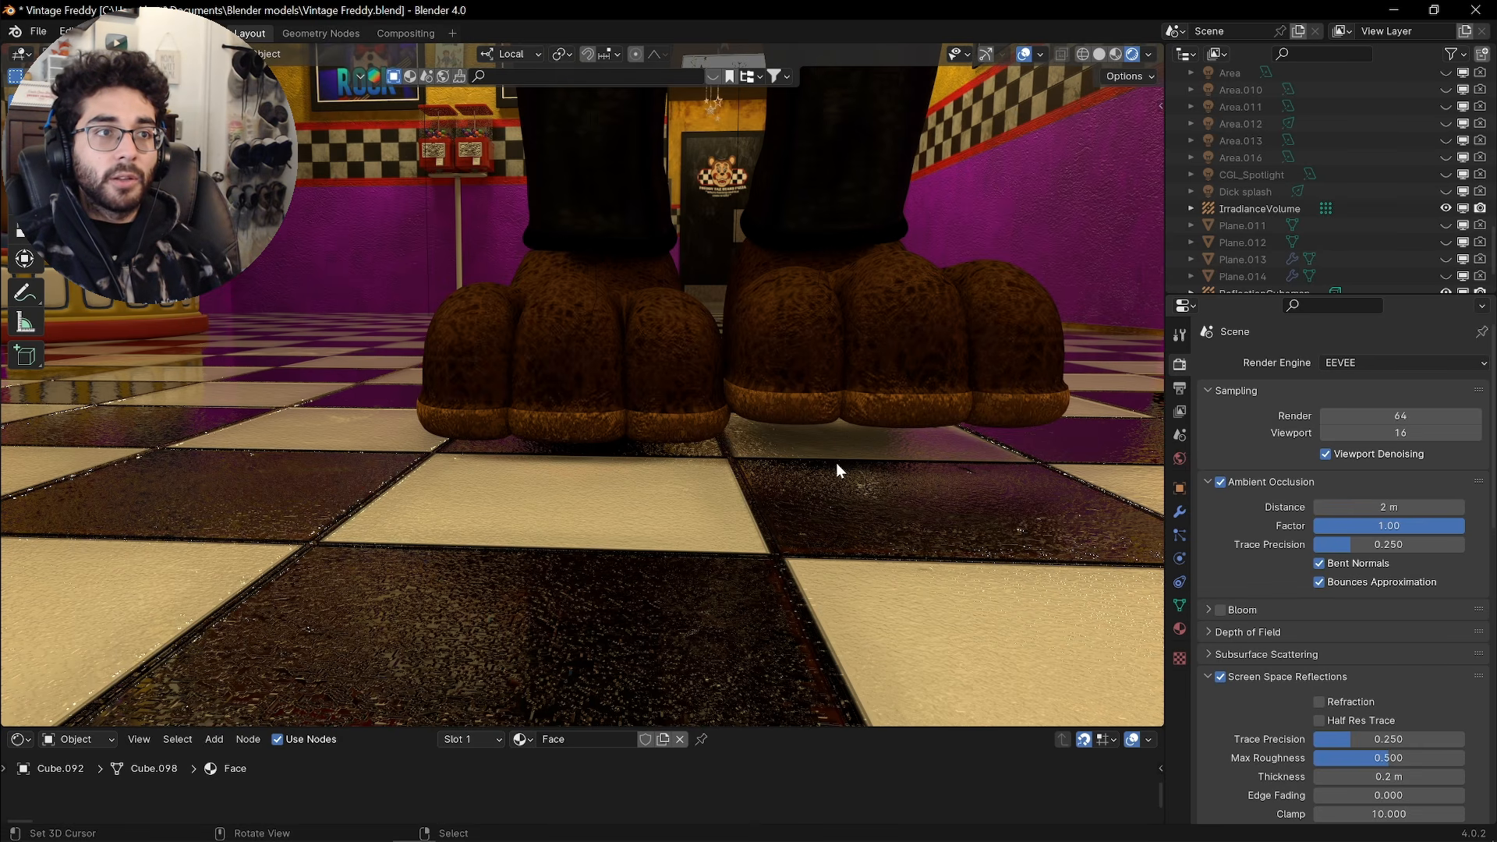
# Toggle ambient occlusion off and on repeatedly to compare its effect across the whole room
pyautogui.scroll(-4, 831, 444)
pyautogui.keyDown('shift'); pyautogui.moveTo(670, 428); pyautogui.dragTo(723, 465, button='middle'); pyautogui.keyUp('shift')
pyautogui.click(1221, 482)
pyautogui.click(1221, 482)
pyautogui.click(1221, 482)
pyautogui.click(1221, 482)
pyautogui.click(1221, 482)
pyautogui.click(1221, 482)
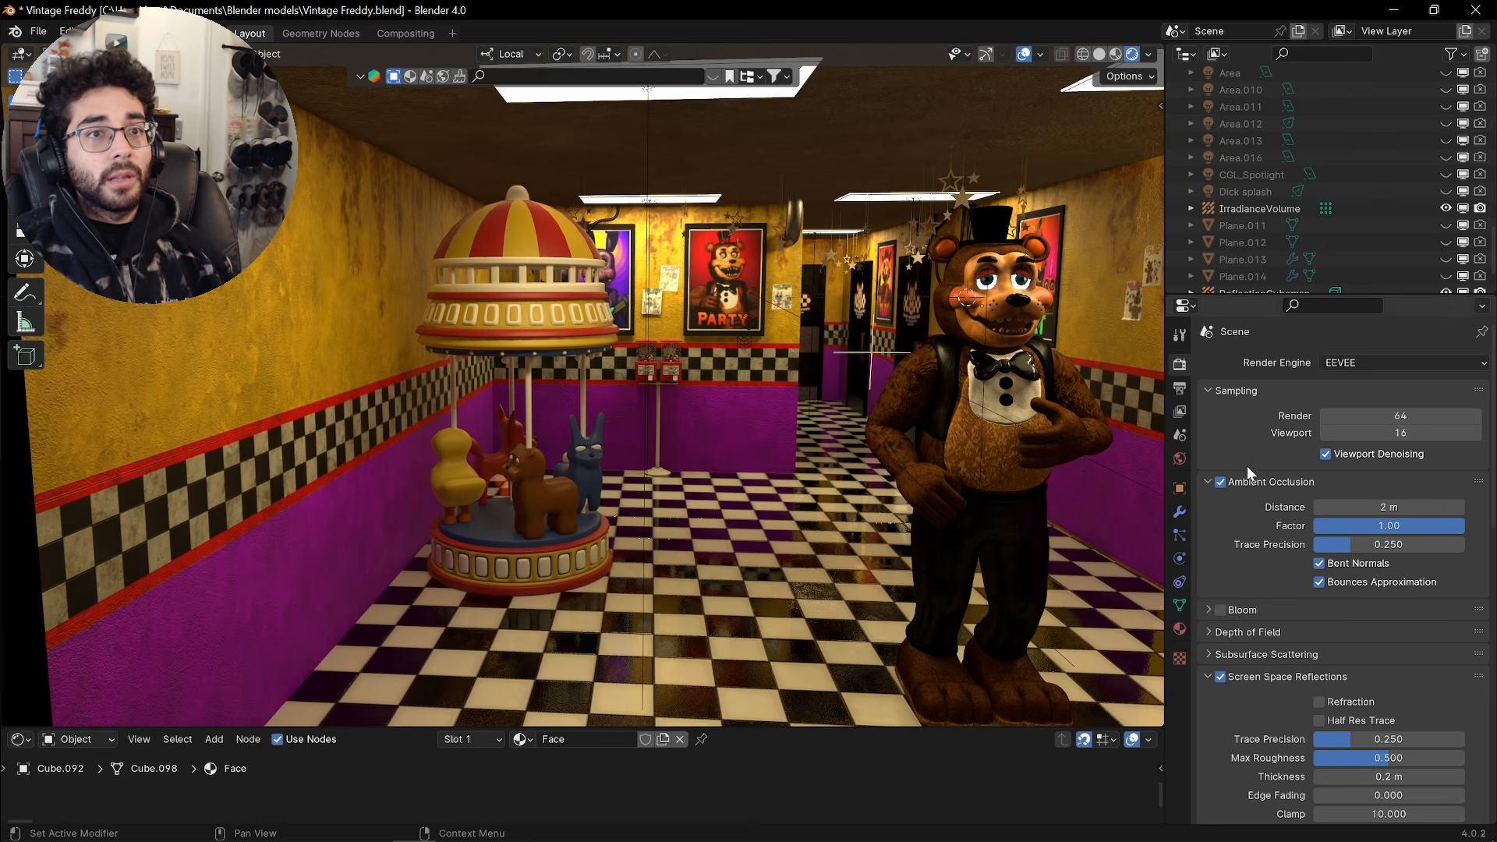
# Compare ambient occlusion off and on around the gumball machines' stand in front of the purple wall
pyautogui.click(1221, 481)
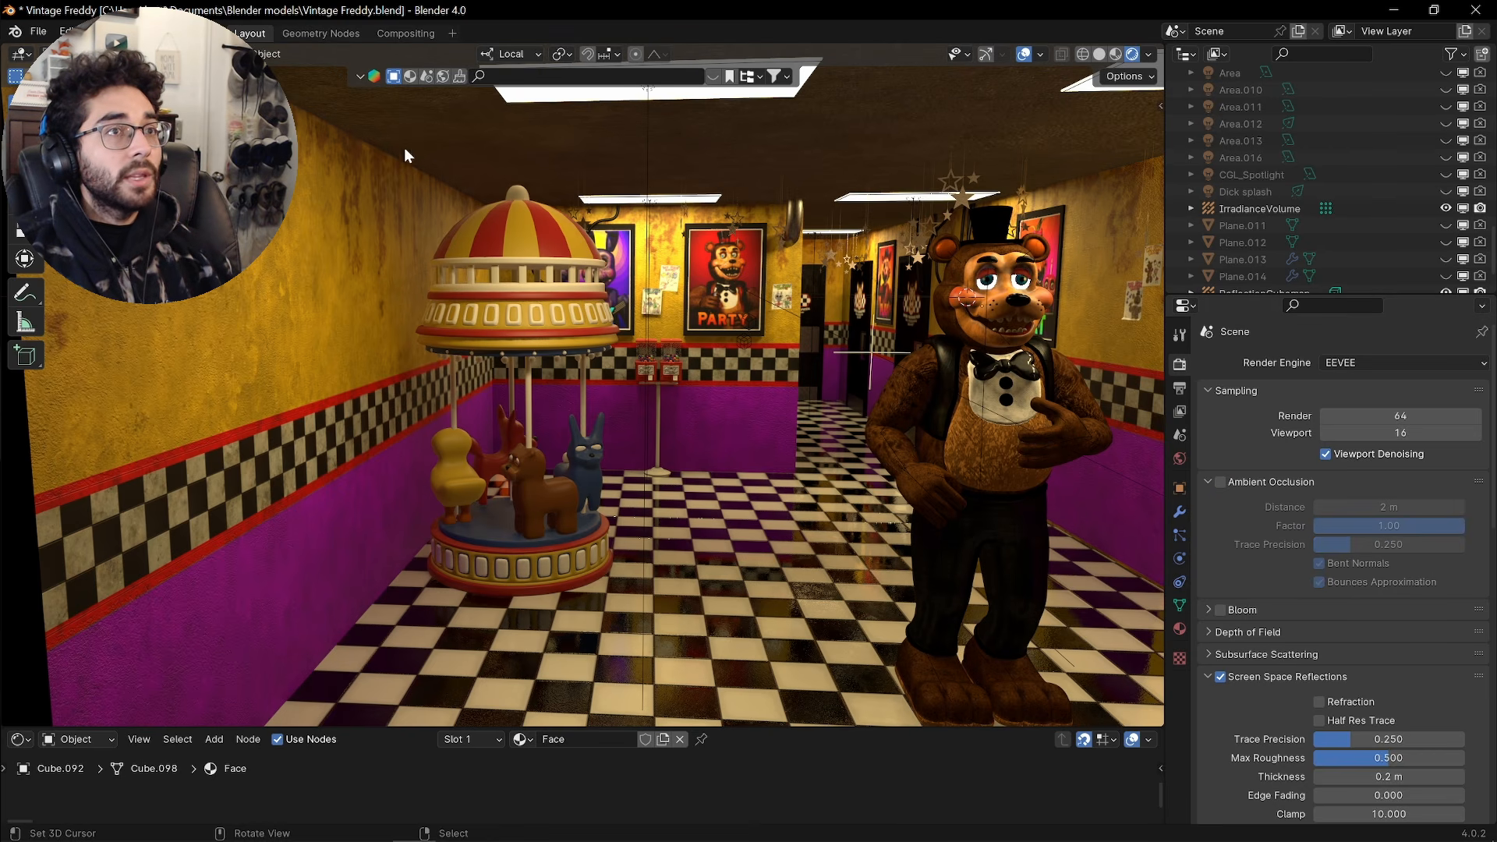
pyautogui.click(667, 387)
pyautogui.press('KP_Decimal')
pyautogui.scroll(6, 666, 382)
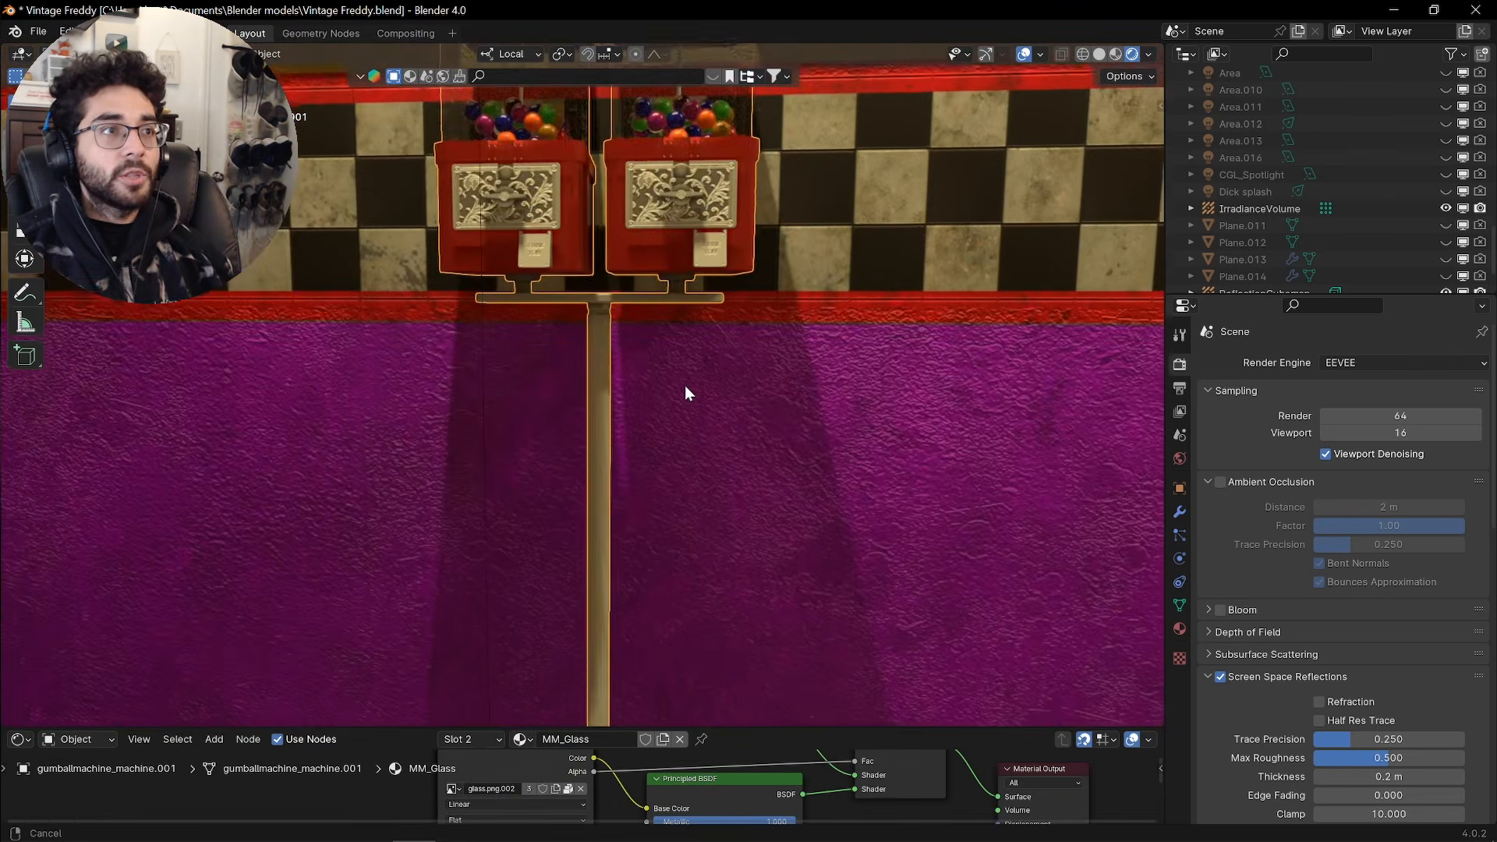
pyautogui.moveTo(888, 363); pyautogui.dragTo(870, 354, button='middle')
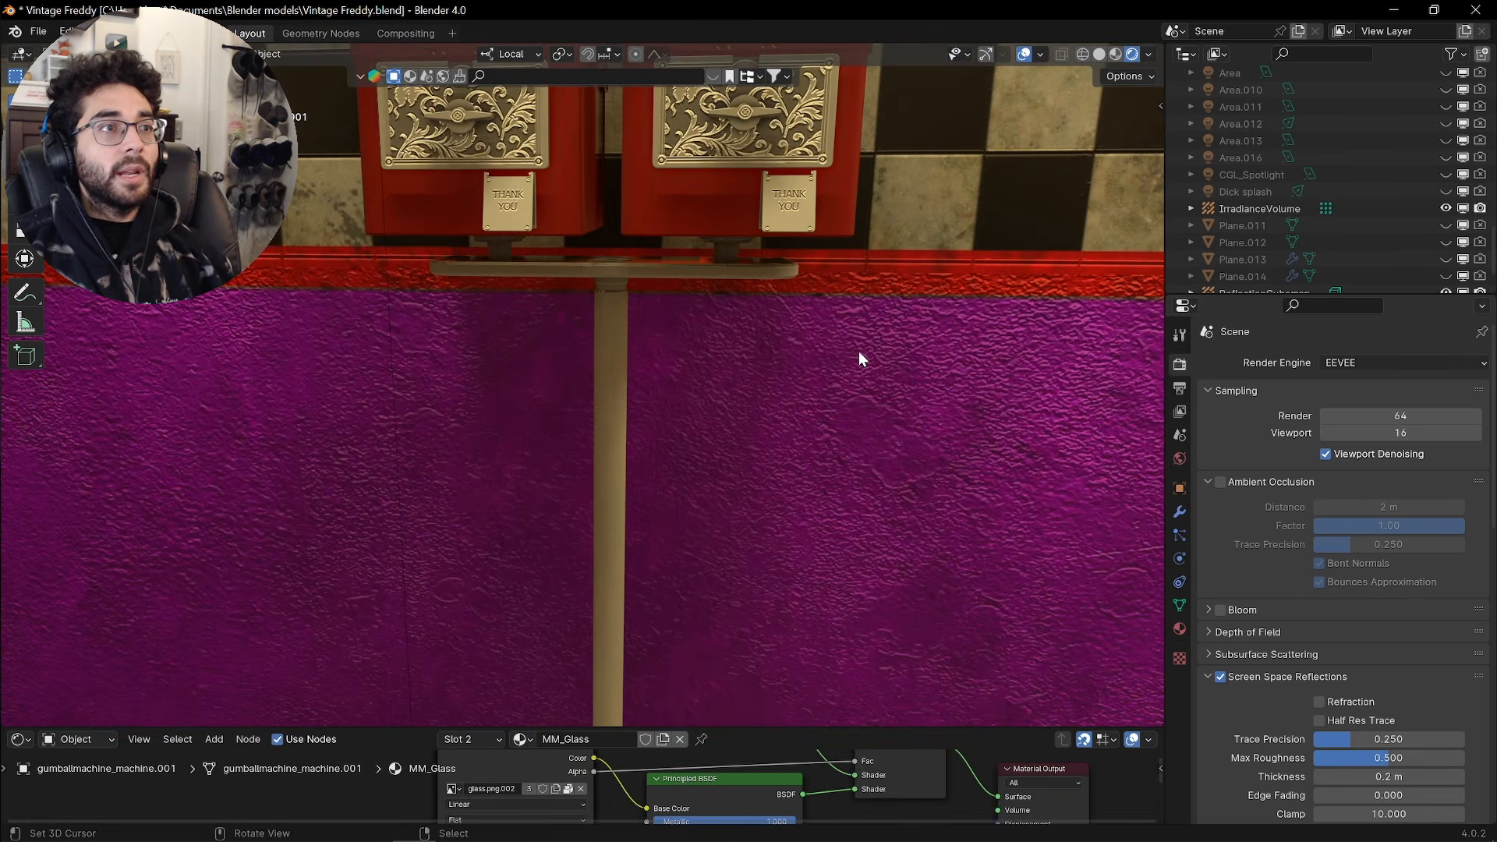
pyautogui.click(1219, 483)
pyautogui.moveTo(678, 277); pyautogui.dragTo(716, 278, button='middle')
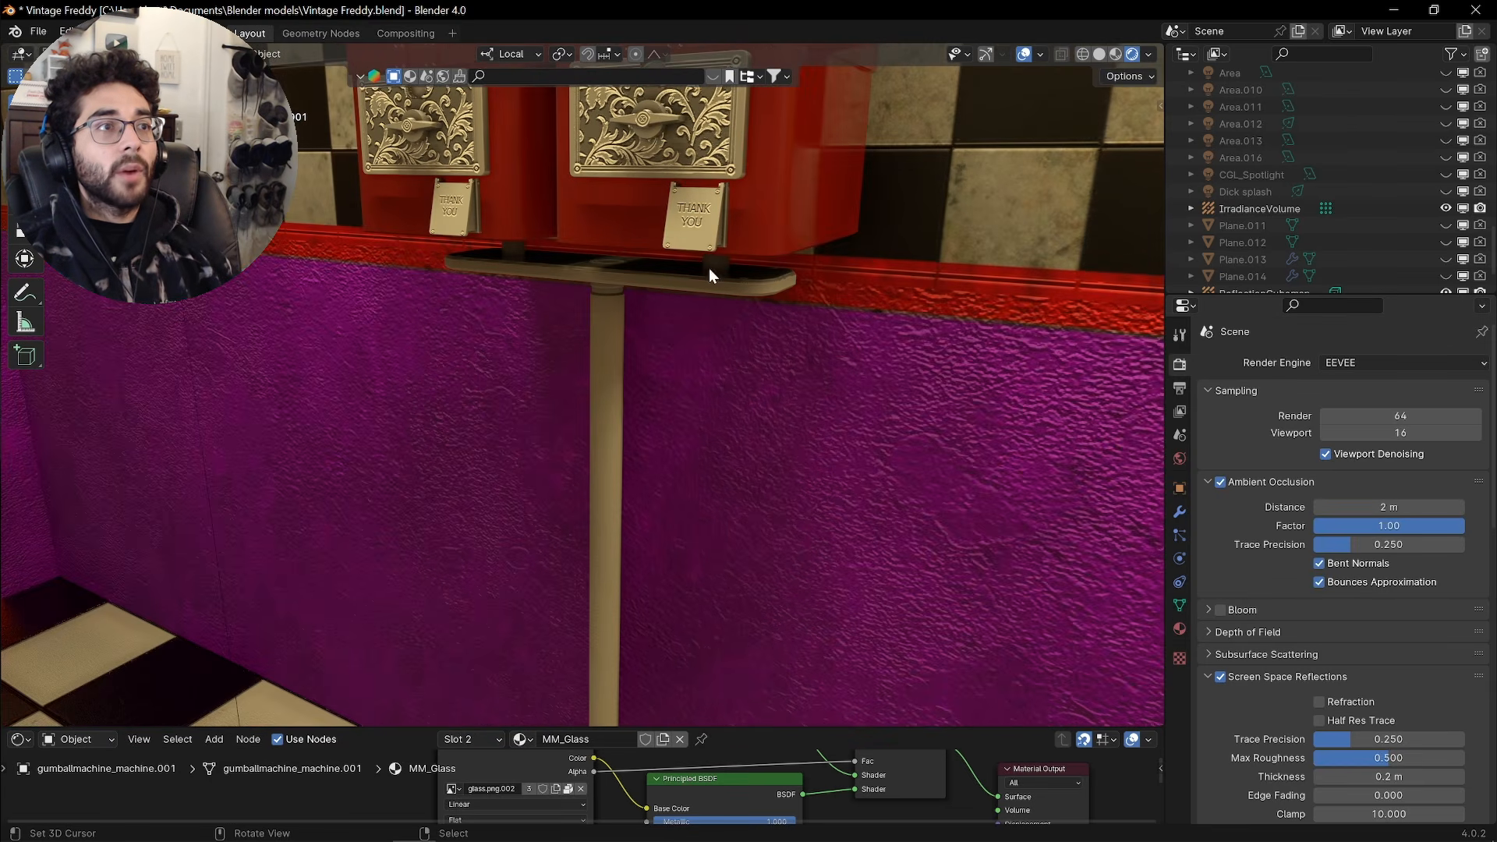
# Return to the camera view and bring up the selected camera's depth of field and aperture settings
pyautogui.press('KP_0')
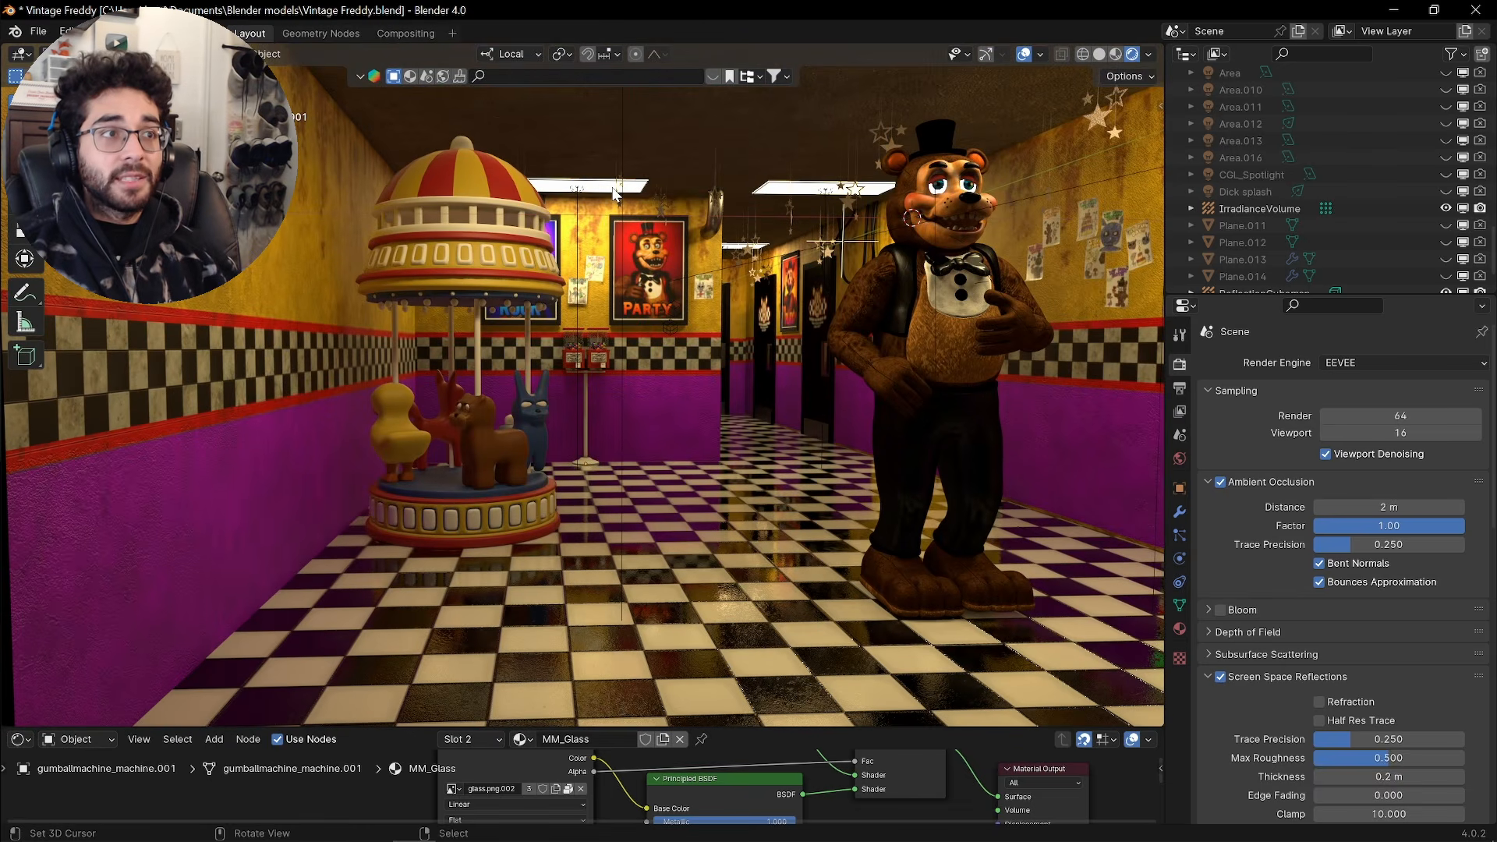
pyautogui.press('KP_0')
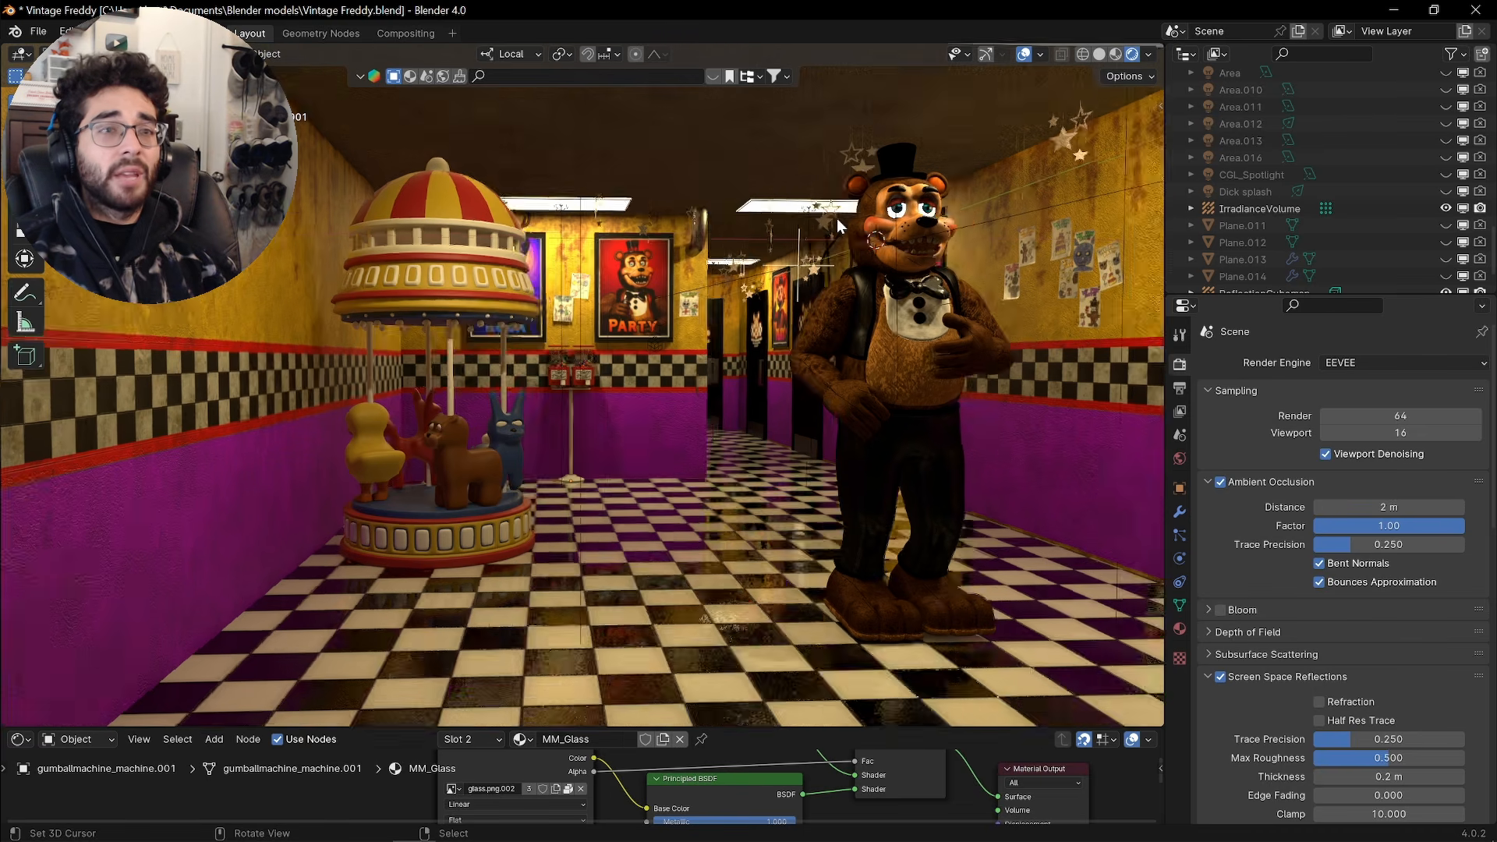
pyautogui.keyDown('shift'); pyautogui.moveTo(836, 225); pyautogui.dragTo(811, 352, button='middle'); pyautogui.keyUp('shift')
pyautogui.scroll(-2, 811, 352)
pyautogui.scroll(2, 821, 351)
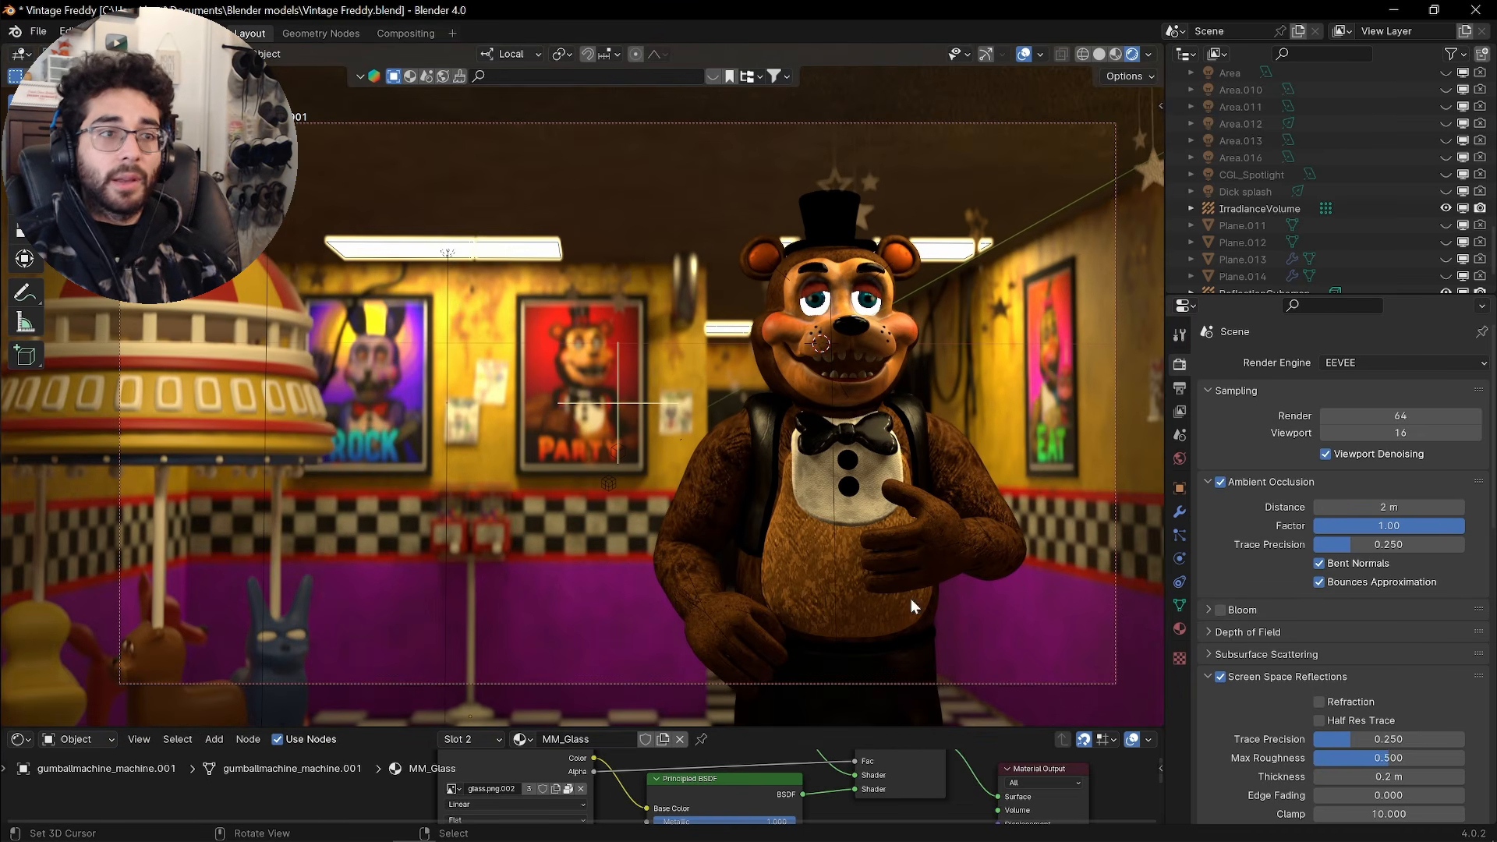
pyautogui.click(1116, 618)
pyautogui.click(1180, 559)
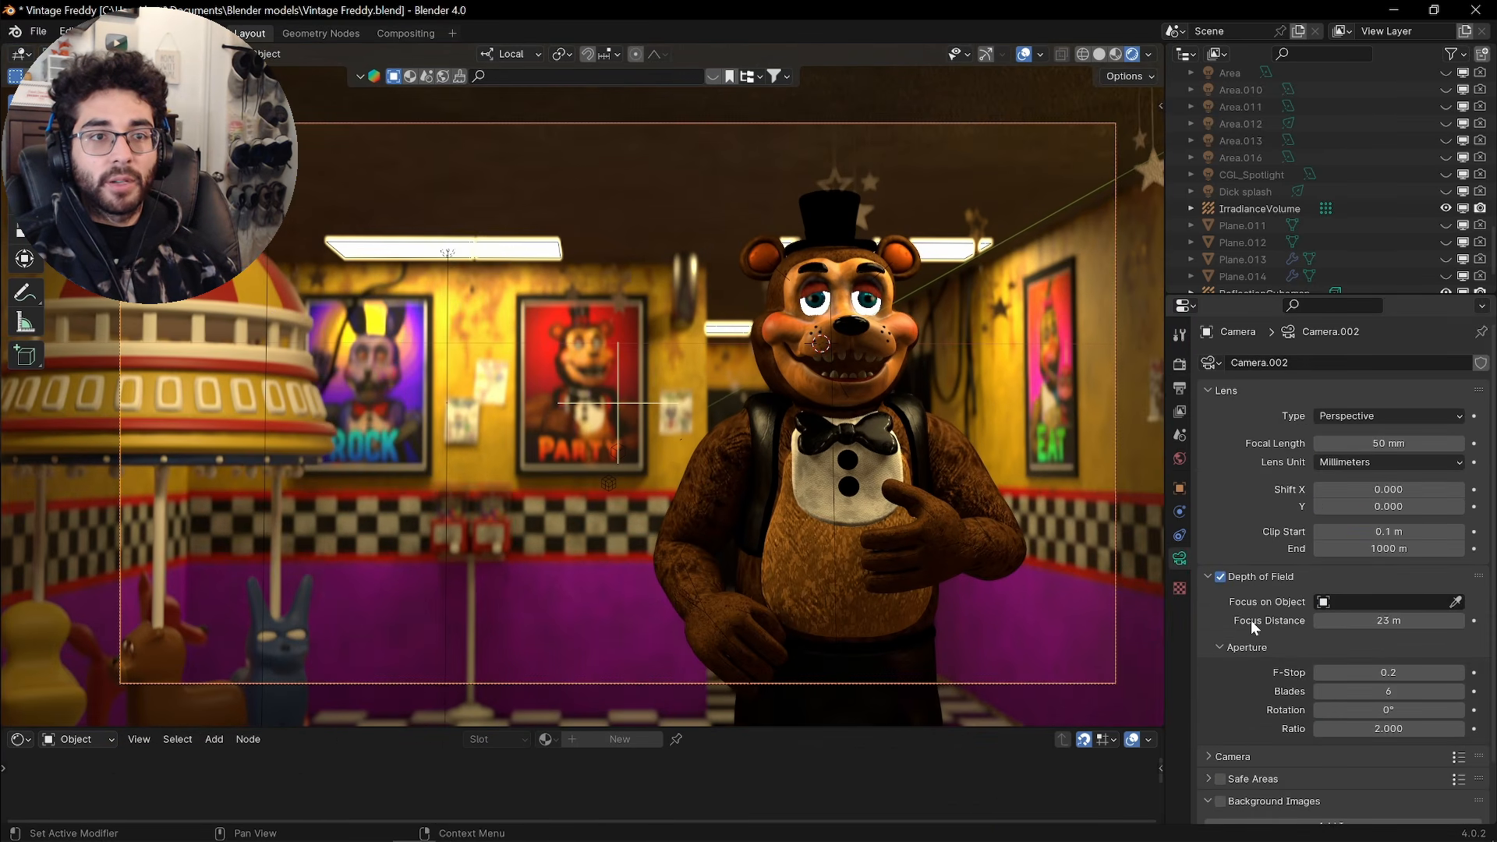
pyautogui.scroll(-2, 1260, 574)
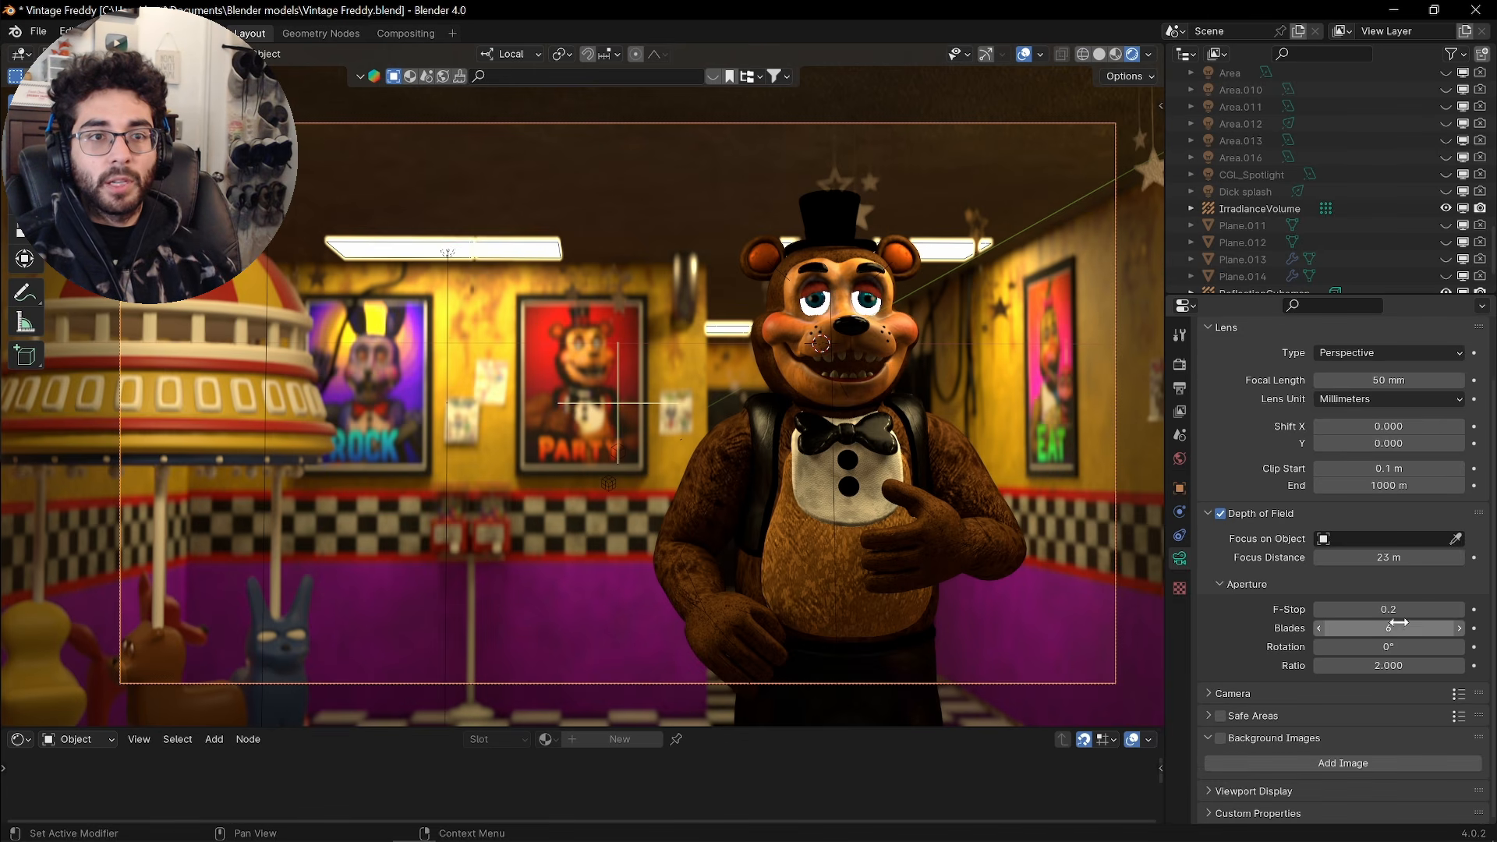
# Try an F-Stop of 8.7 and a different focus distance on the camera, undoing each change
pyautogui.moveTo(1395, 611); pyautogui.dragTo(1489, 610)
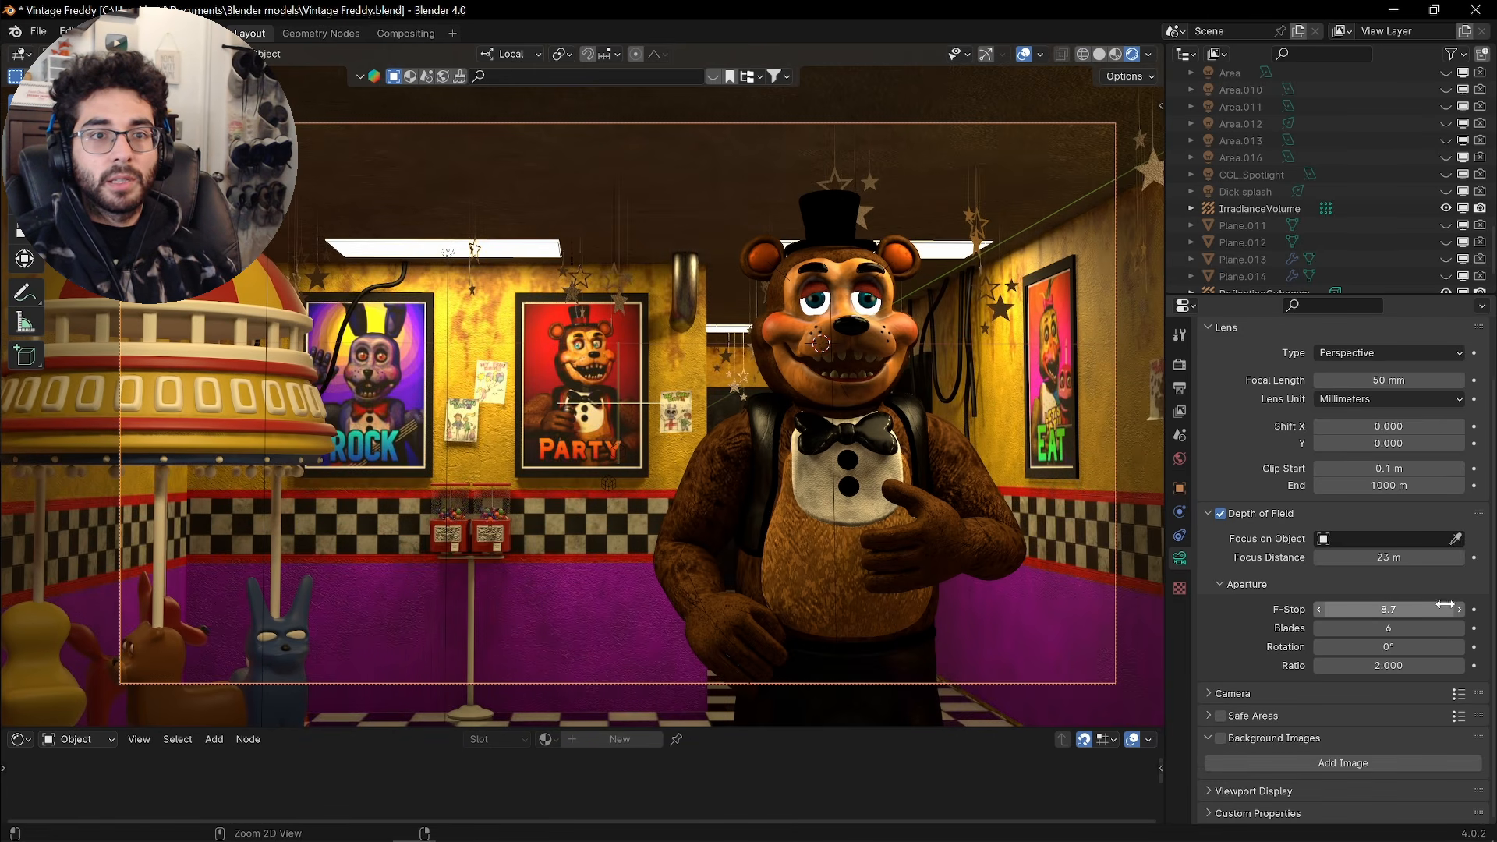
pyautogui.hotkey('ctrl', 'z')
pyautogui.moveTo(1401, 560); pyautogui.dragTo(1353, 559)
pyautogui.hotkey('ctrl', 'z')
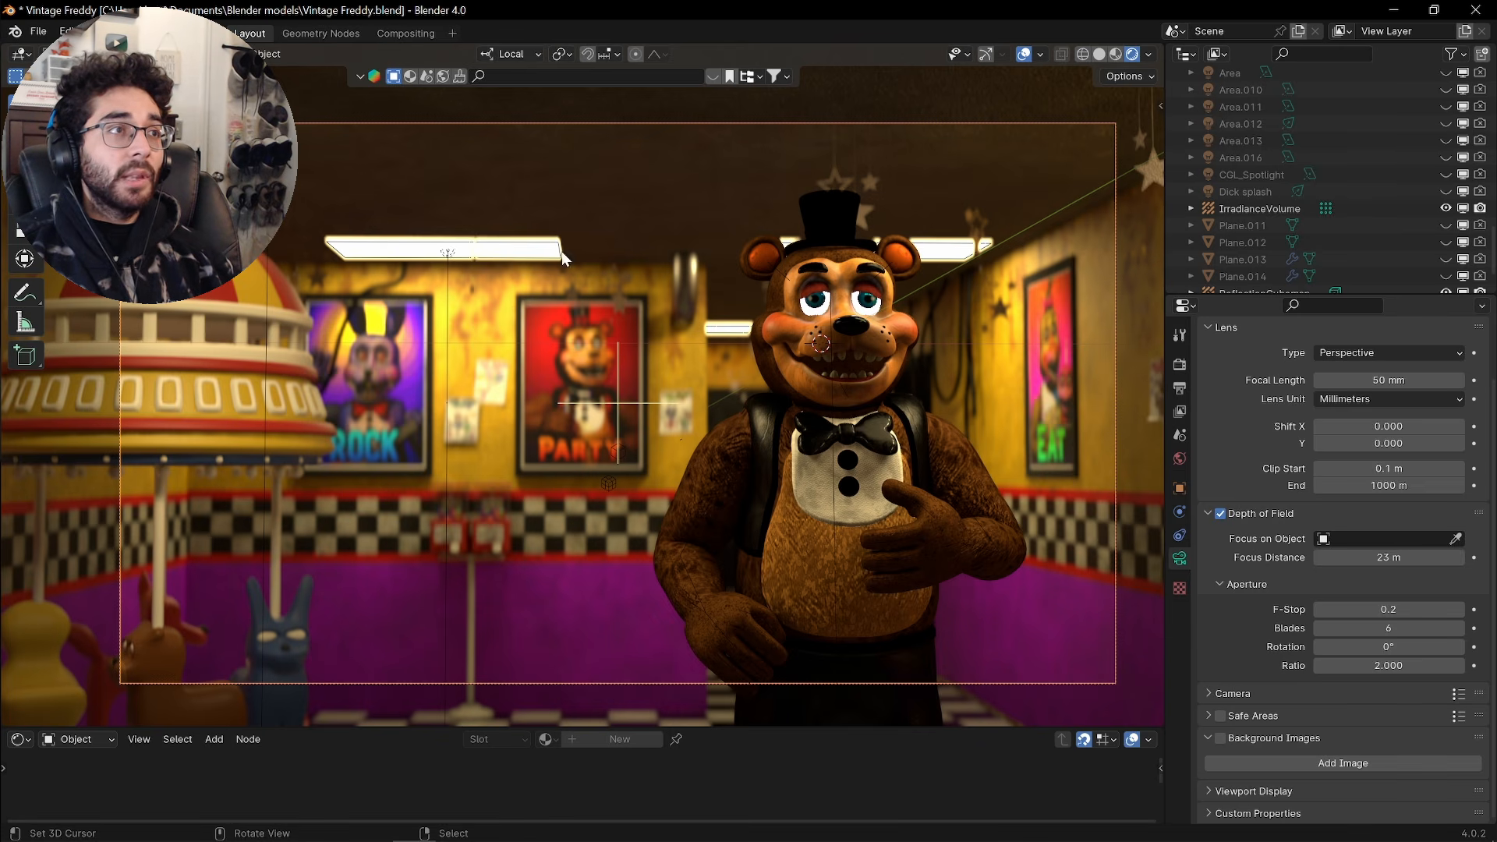
# Switch the render engine to Cycles and view the Combined render pass instead of the ambient occlusion pass for comparison
pyautogui.click(1179, 364)
pyautogui.click(1415, 361)
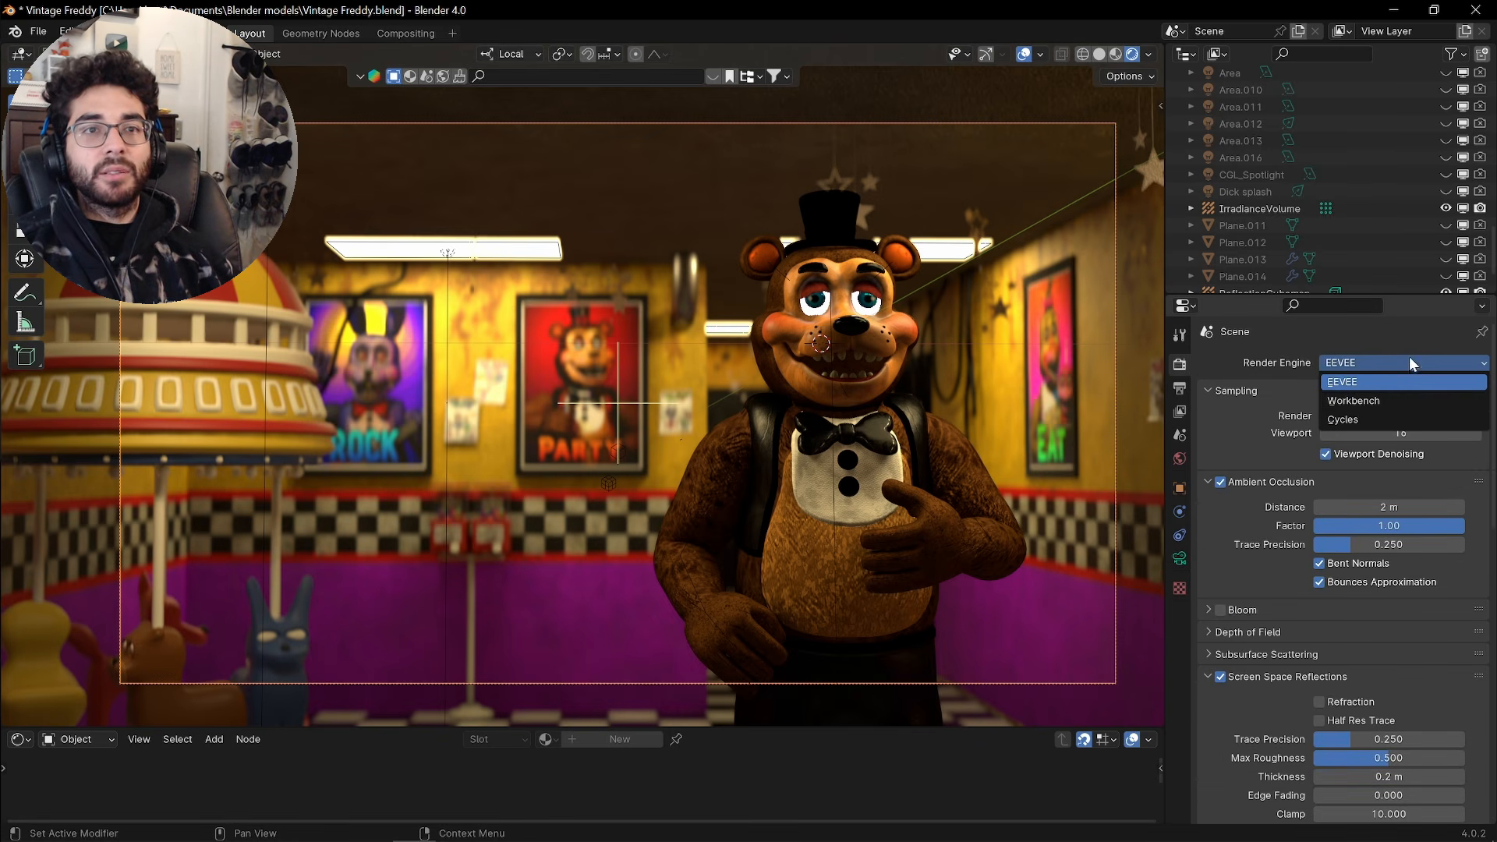
pyautogui.click(1378, 411)
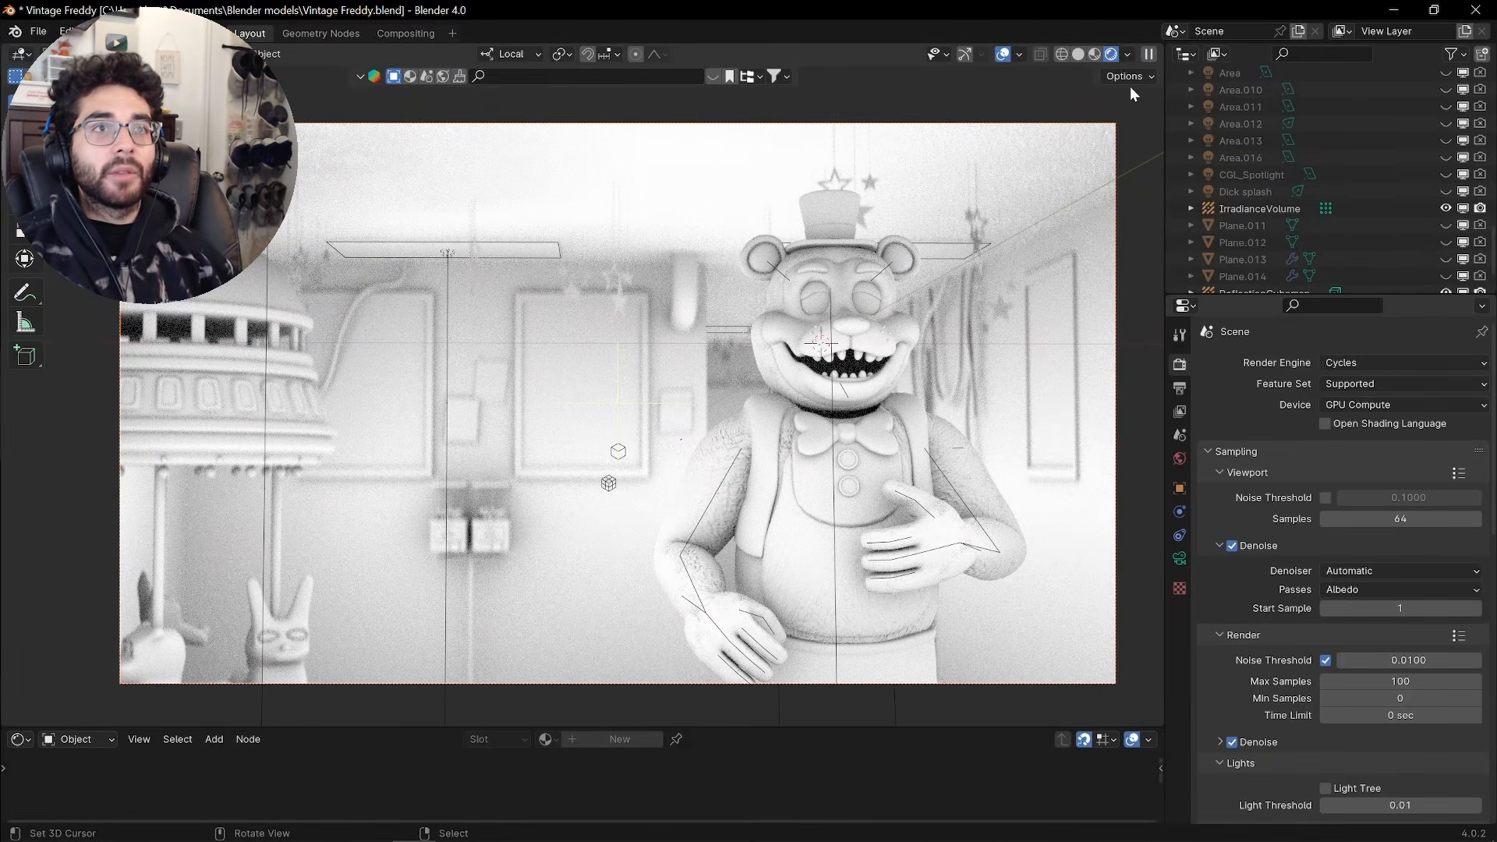
pyautogui.click(1127, 52)
pyautogui.click(1101, 259)
pyautogui.click(707, 304)
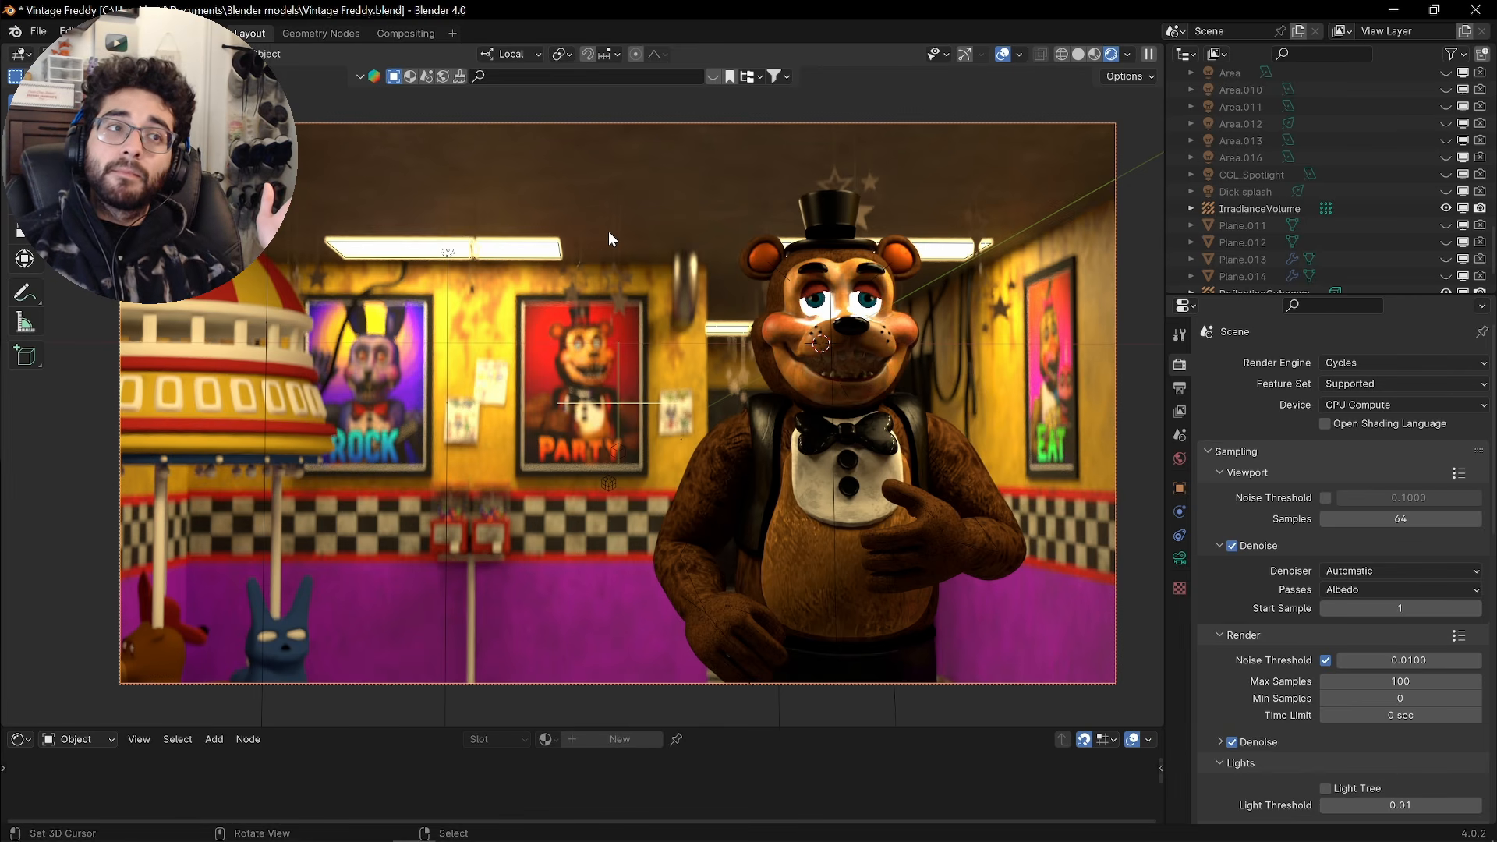
# Switch the render engine back to EEVEE and enable Bloom
pyautogui.click(1387, 362)
pyautogui.click(1361, 389)
pyautogui.scroll(-4, 1301, 508)
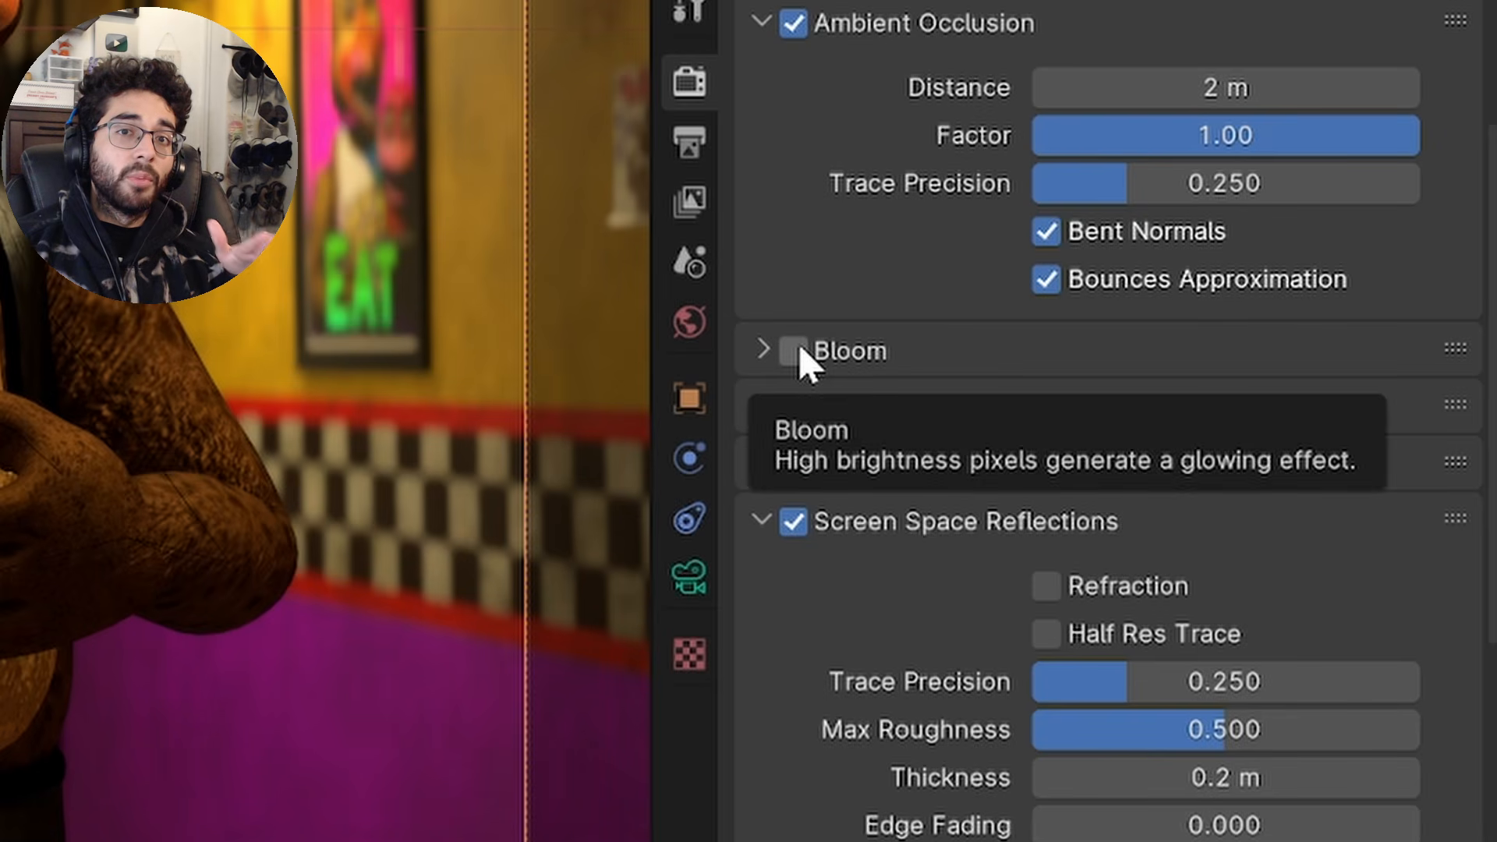
pyautogui.click(795, 351)
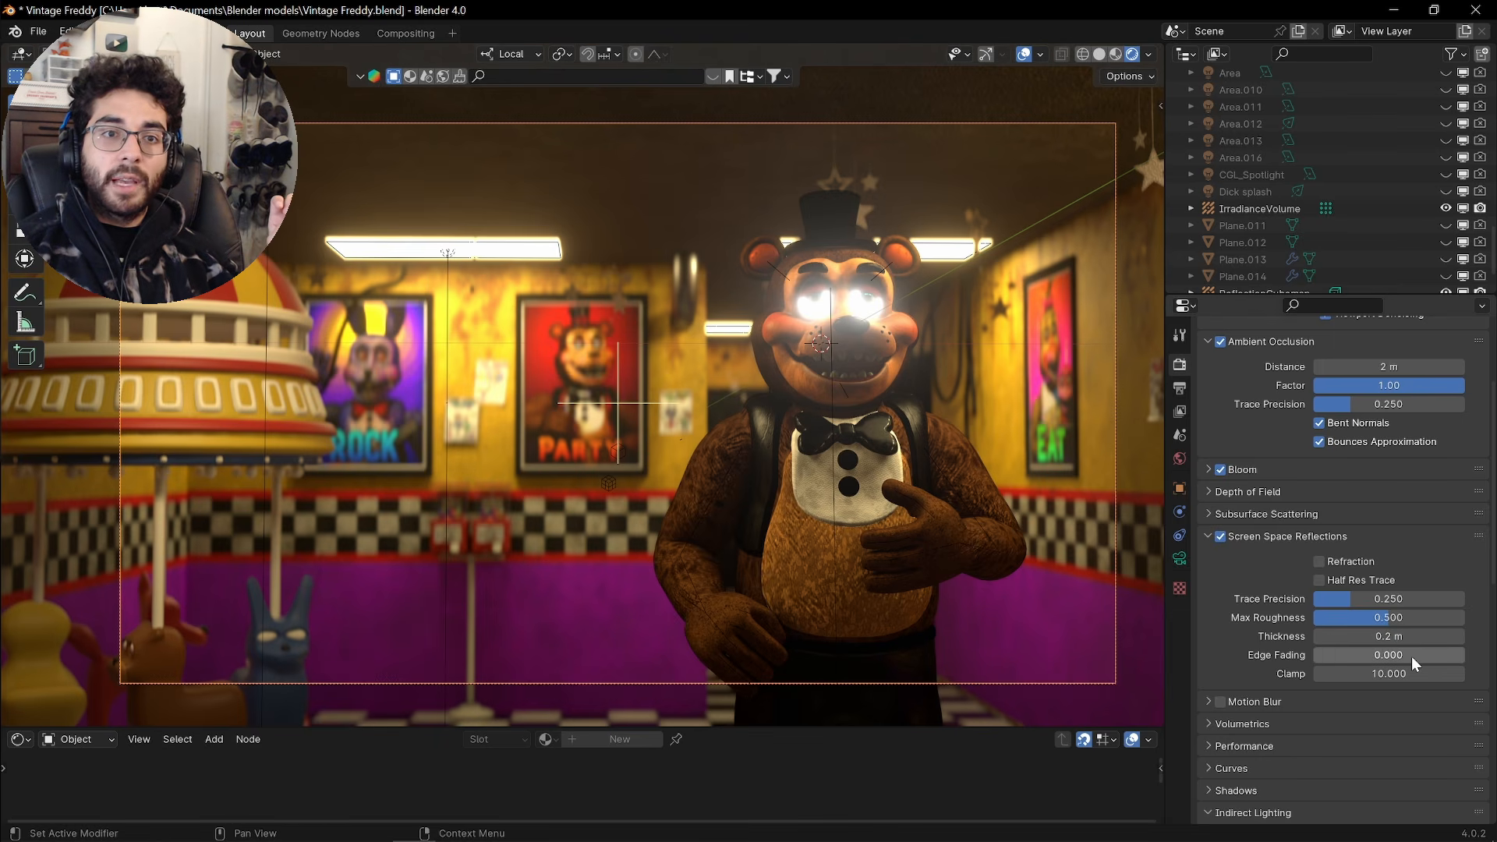
# Collapse the Screen Space Reflections settings, expand the Bloom settings and set the Bloom intensity to 0.03
pyautogui.click(1211, 536)
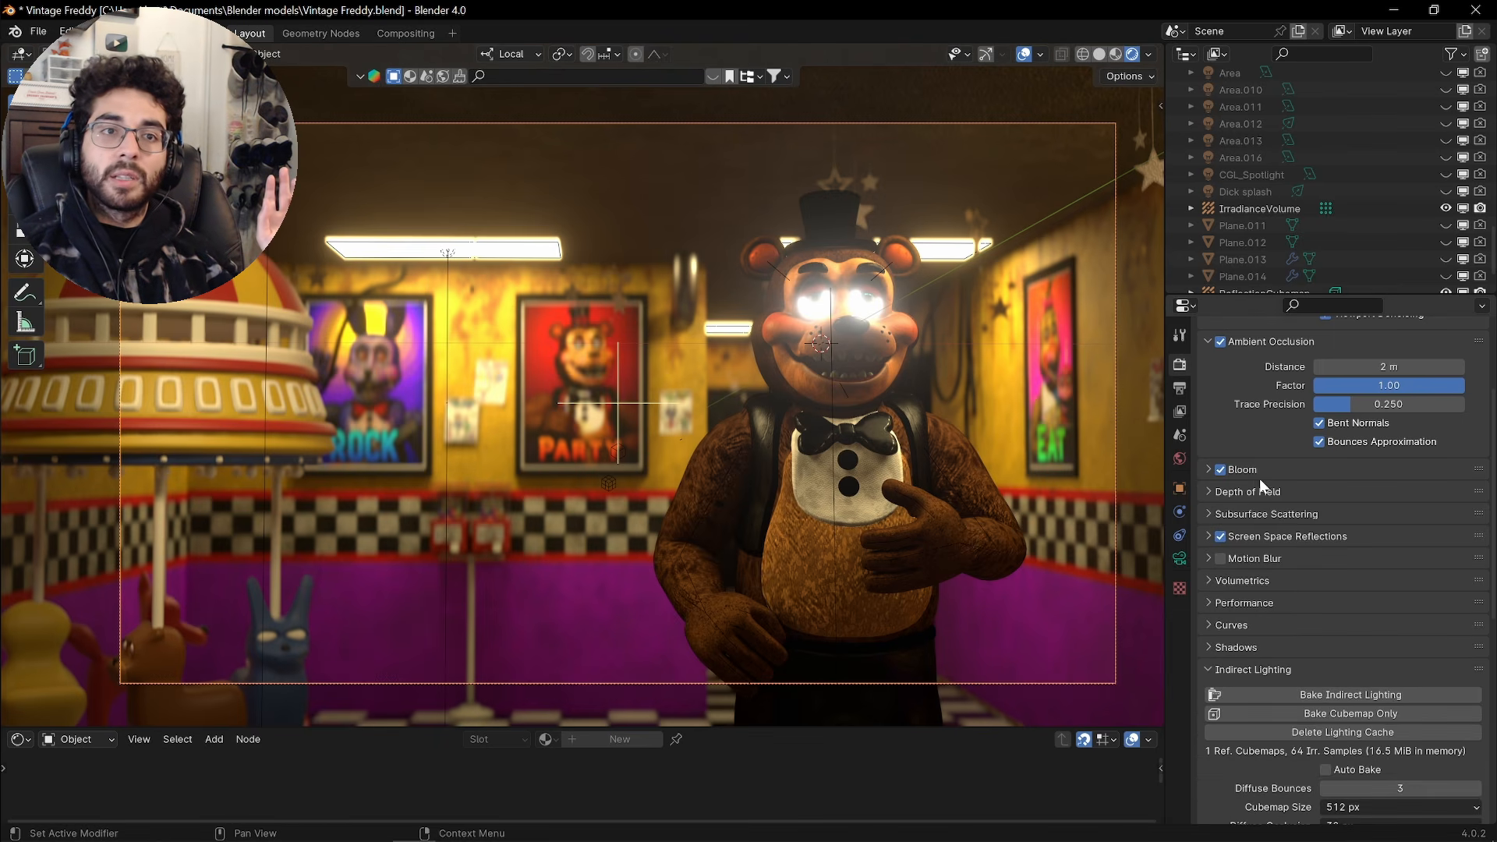
pyautogui.click(1257, 471)
pyautogui.click(1410, 577)
pyautogui.write('.0')
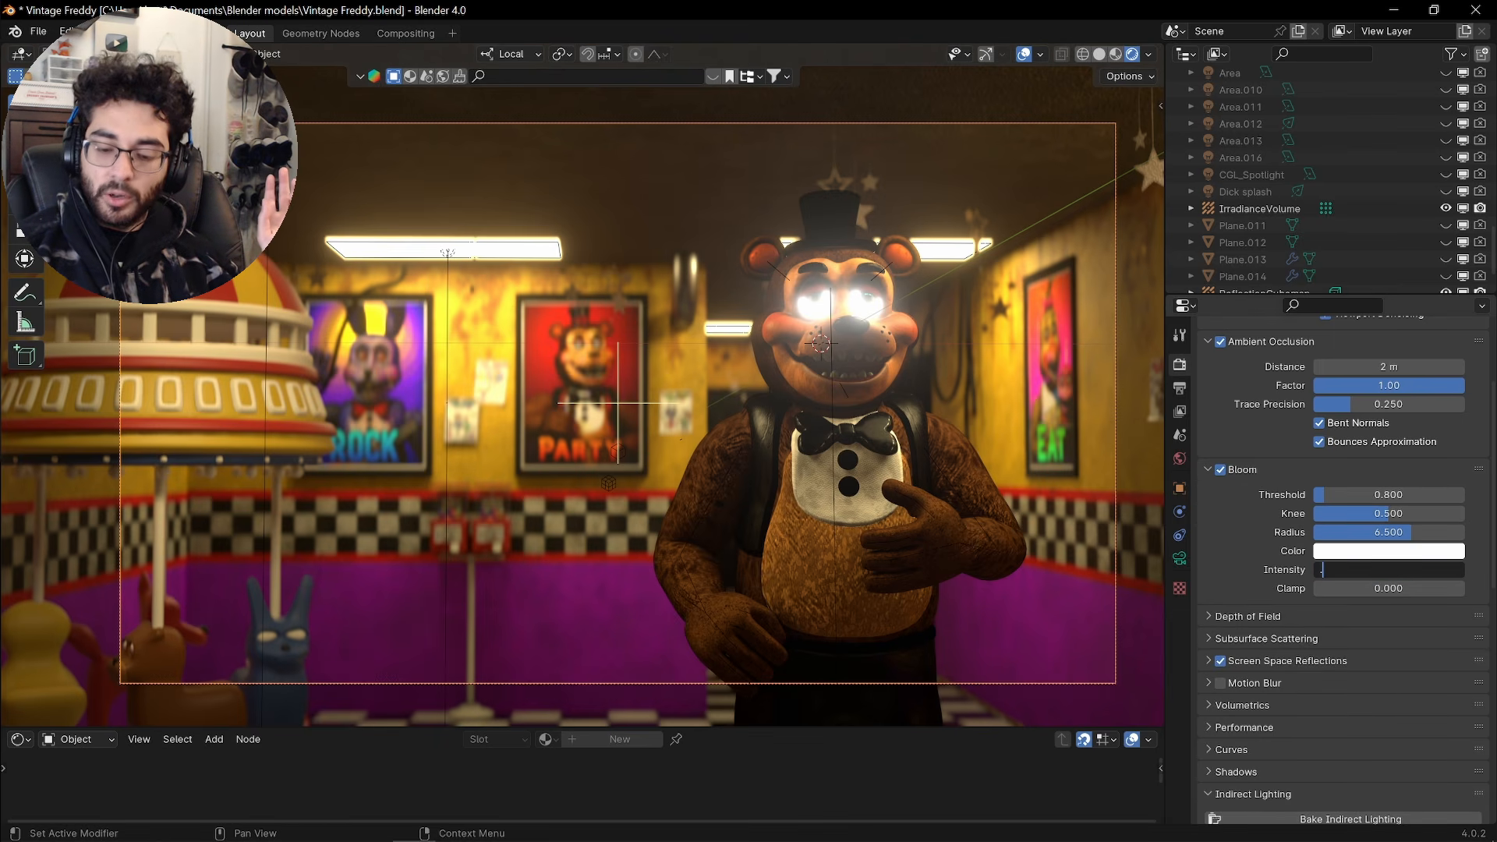
pyautogui.write('3')
pyautogui.press('Return')
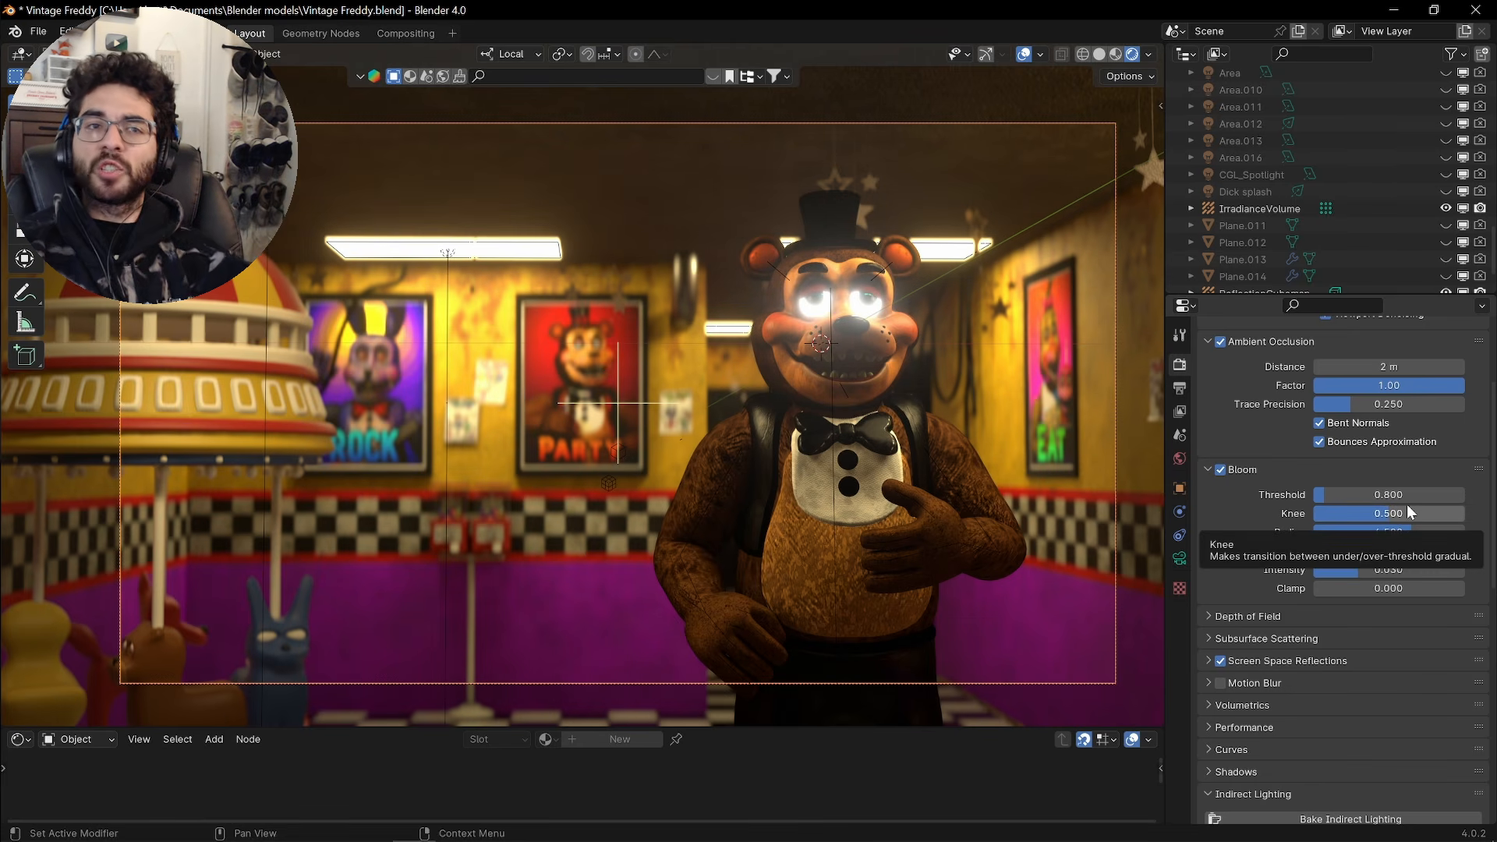
# Try a Bloom radius of 4 and raise it to 4.5
pyautogui.click(1388, 531)
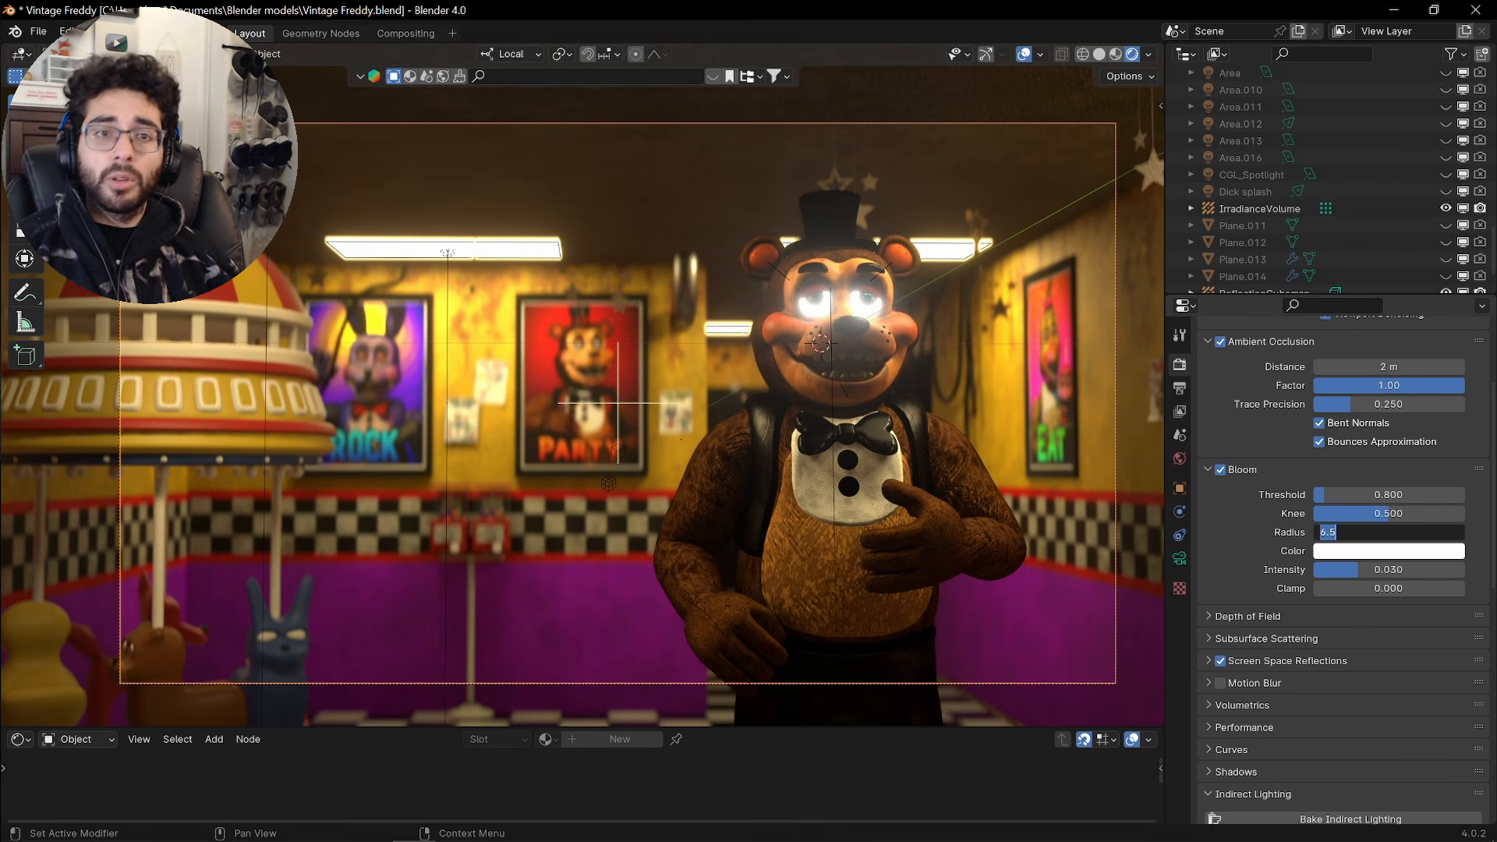
pyautogui.press('BackSpace')
pyautogui.write('.4')
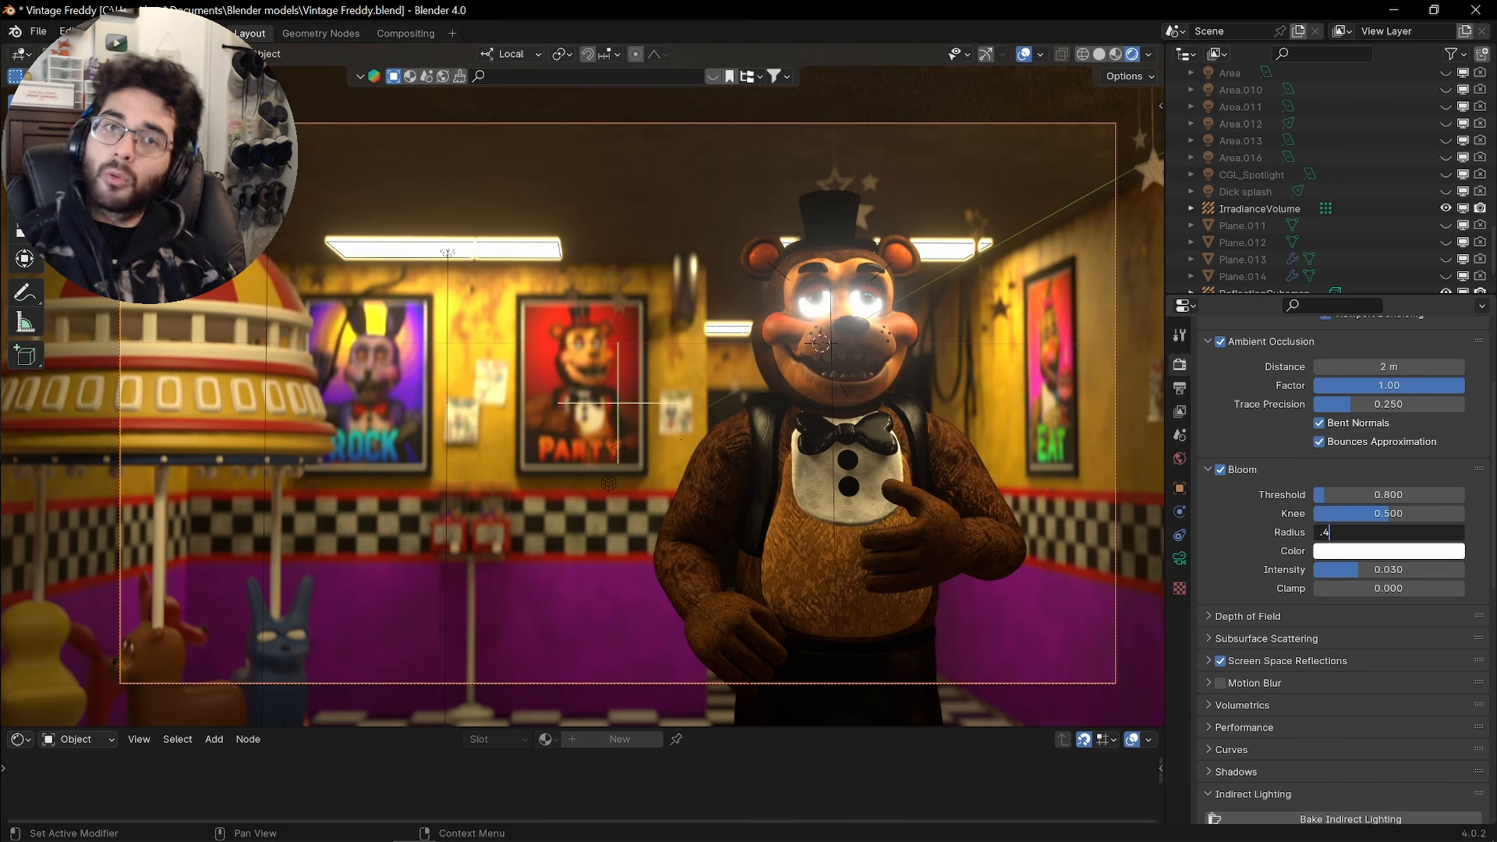
pyautogui.press('Return')
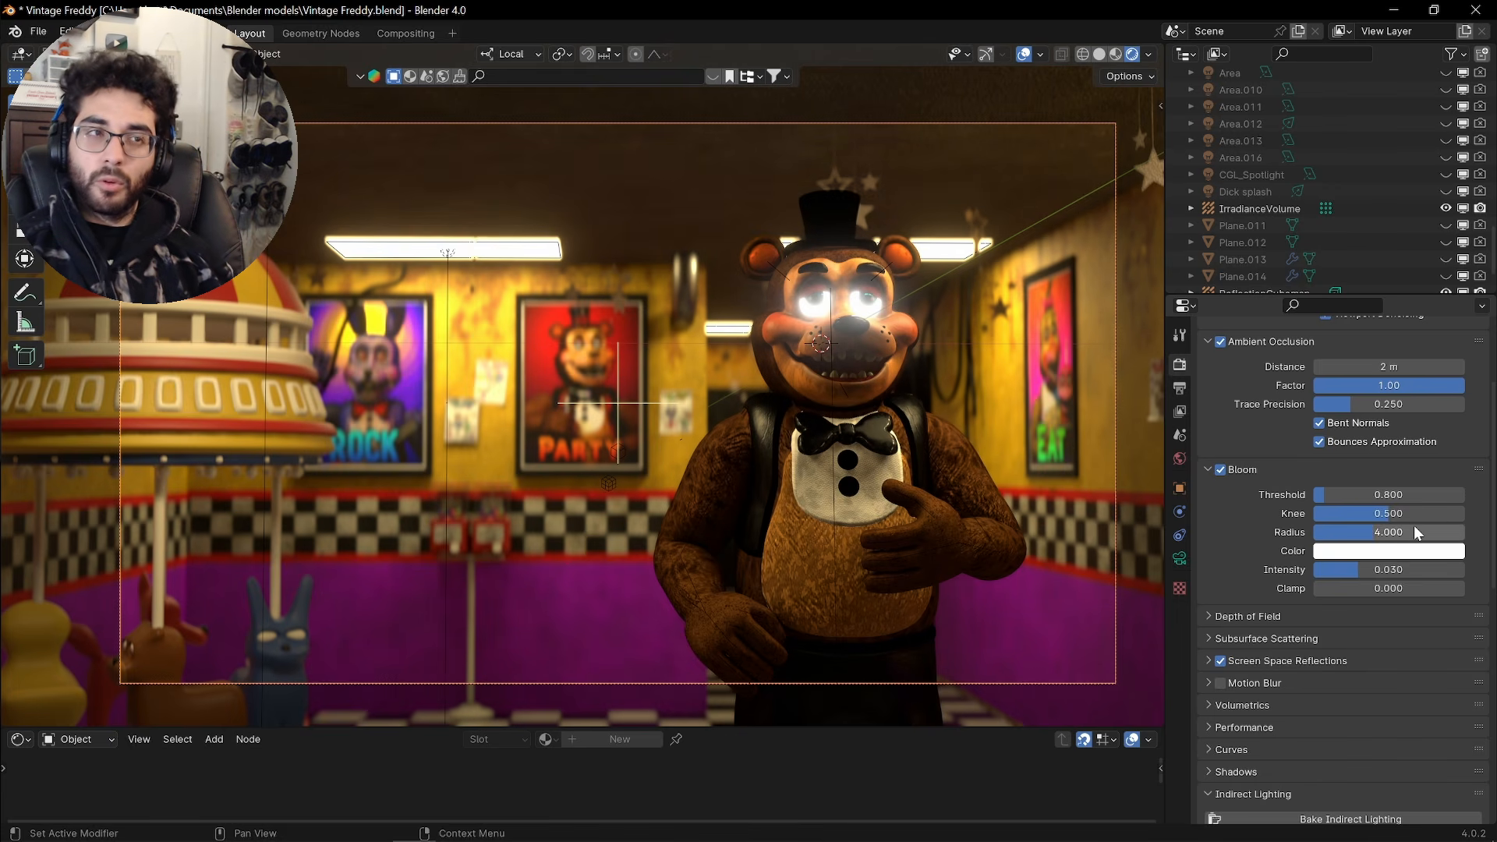
pyautogui.click(1415, 532)
pyautogui.write('.5')
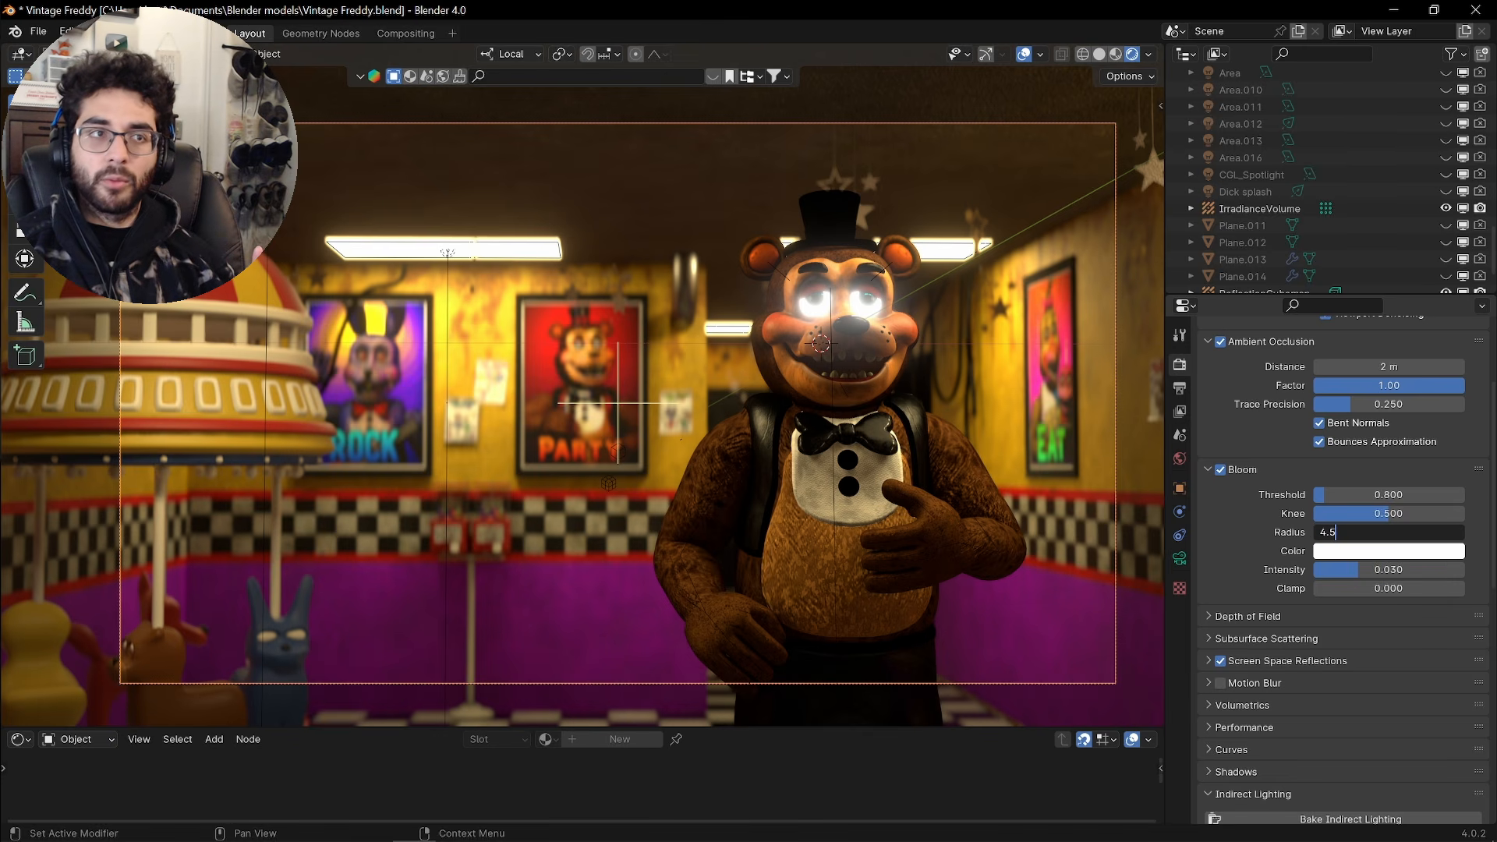
pyautogui.press('Return')
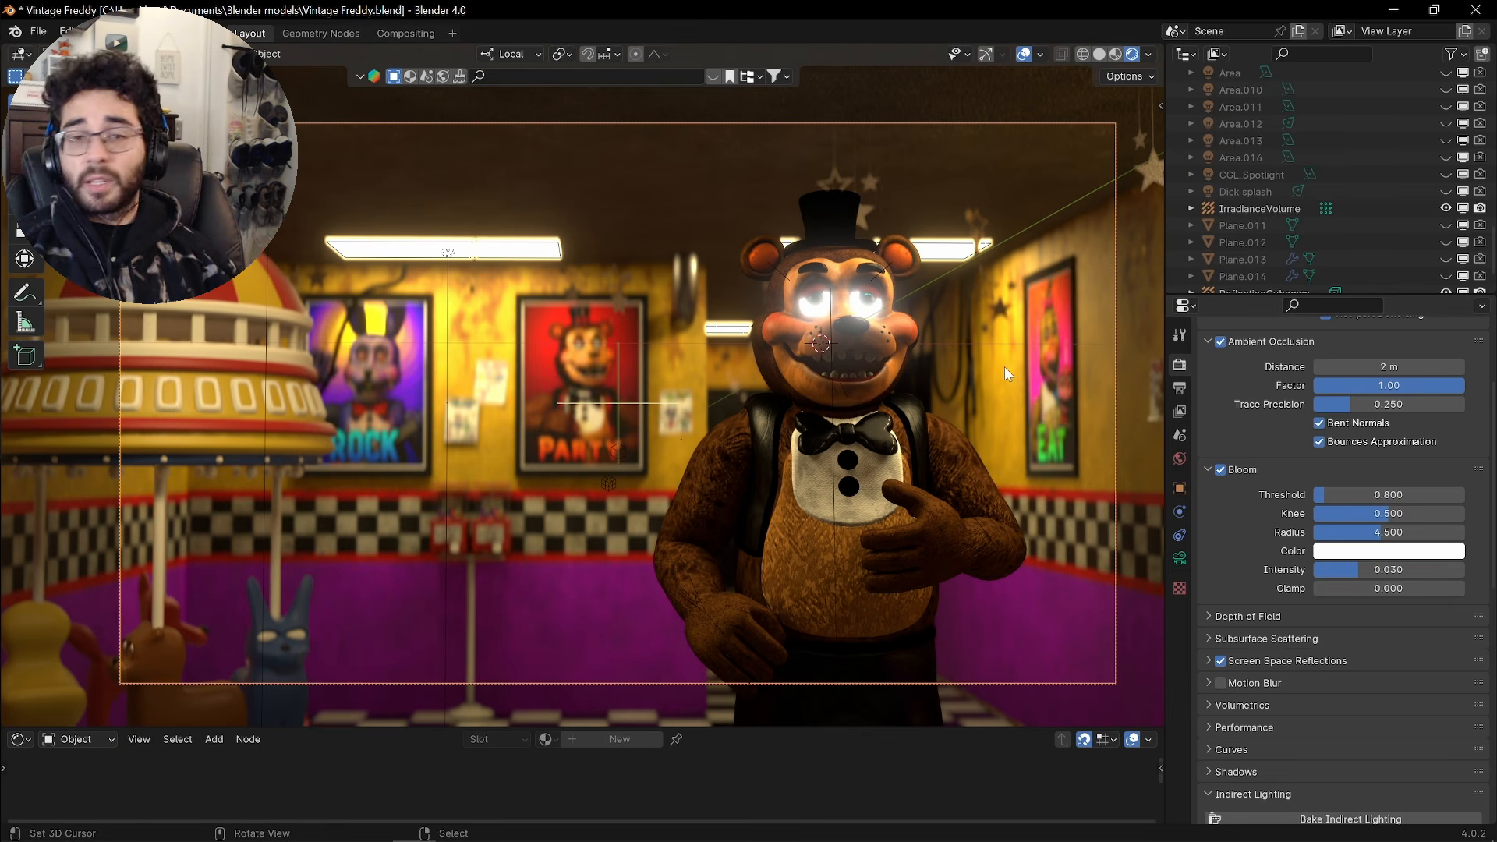
# Compare Bloom off and on around the bear's eyes, both close up and across the whole camera frame
pyautogui.click(1221, 469)
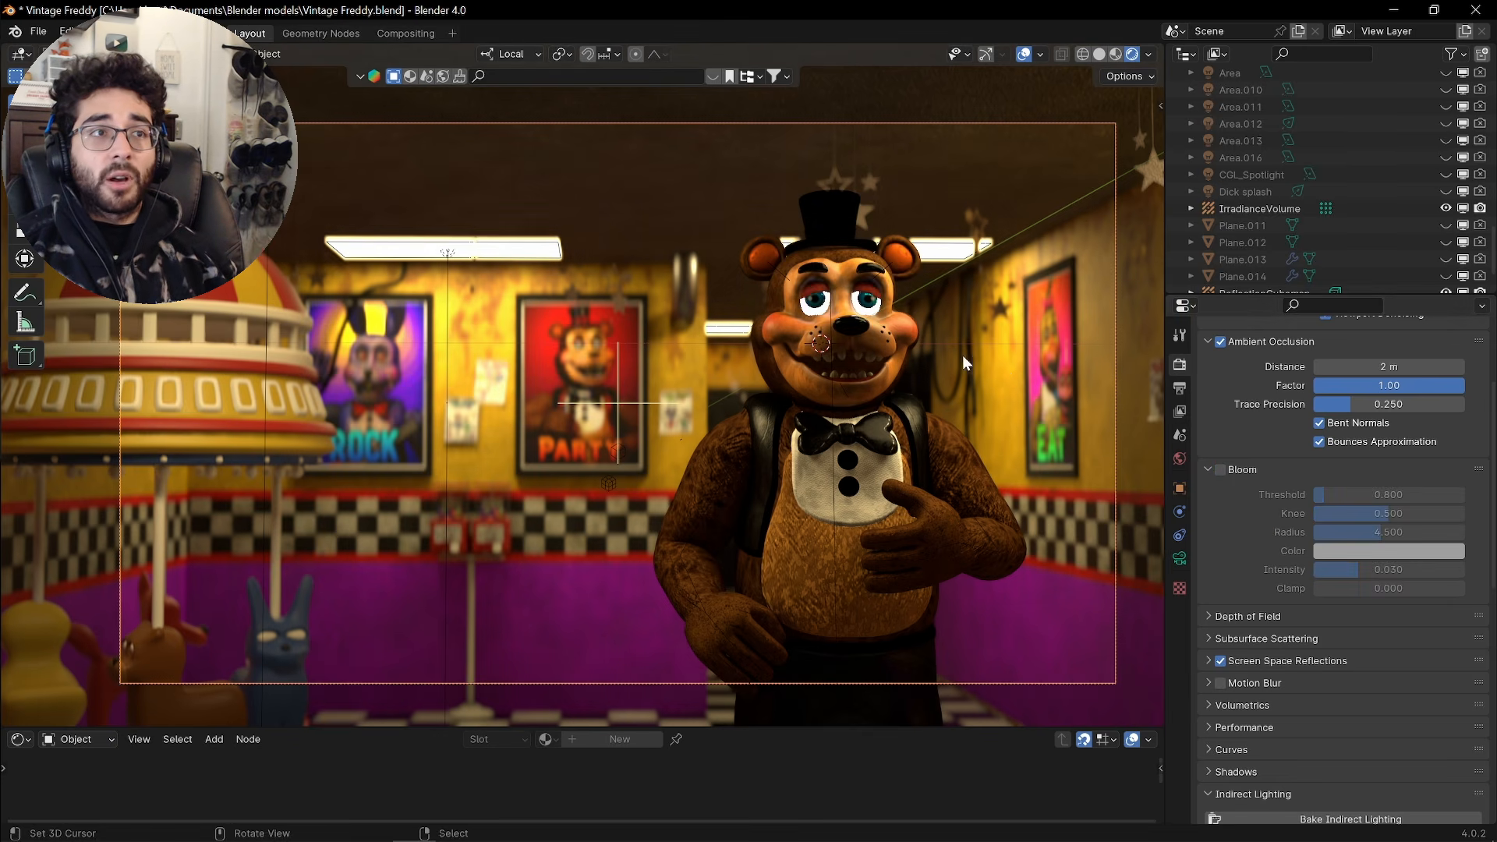
pyautogui.scroll(5, 980, 368)
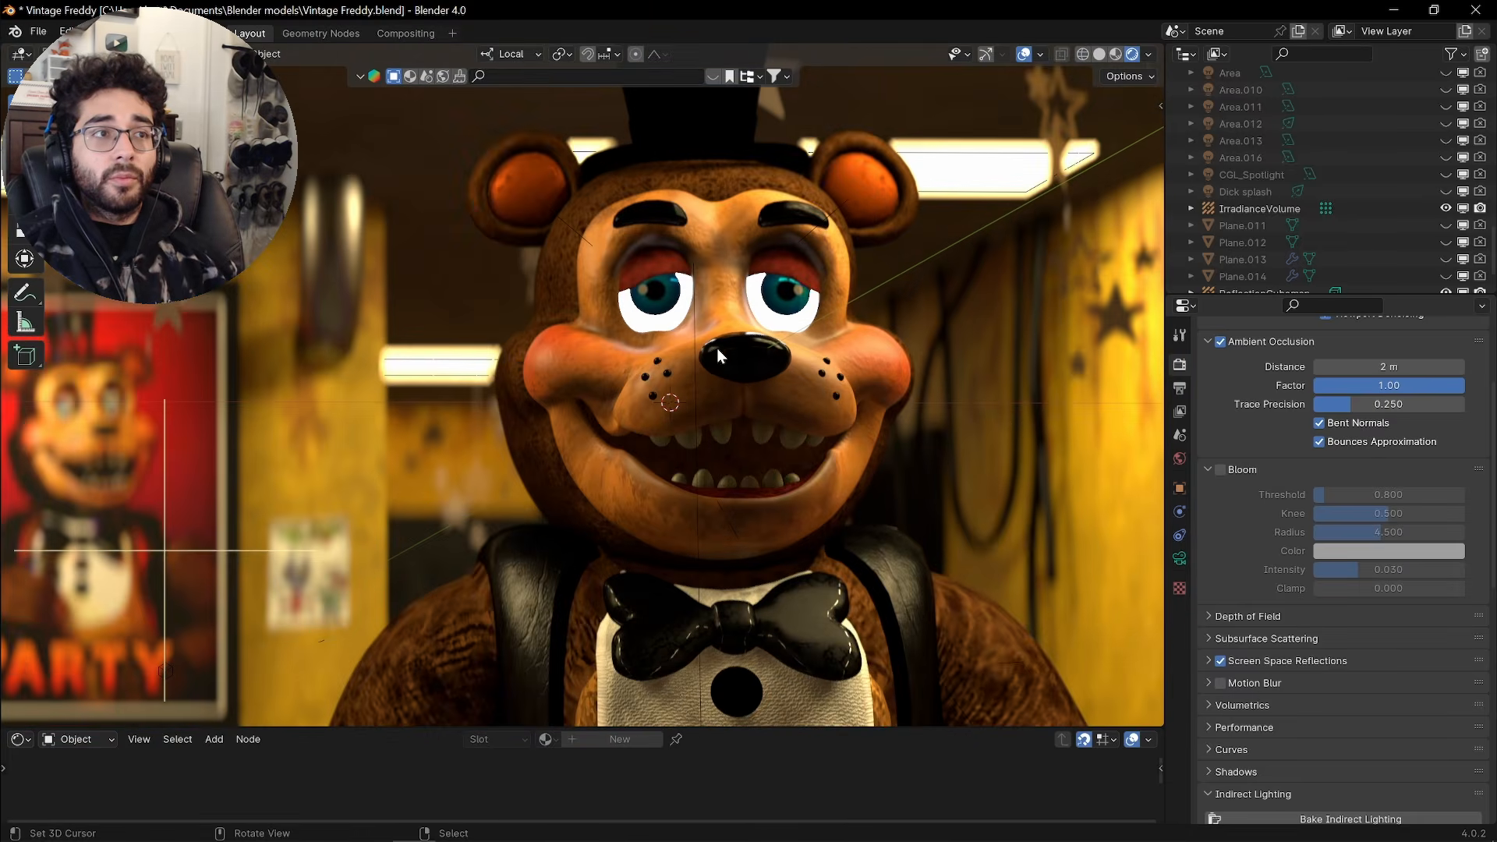
pyautogui.scroll(3, 717, 348)
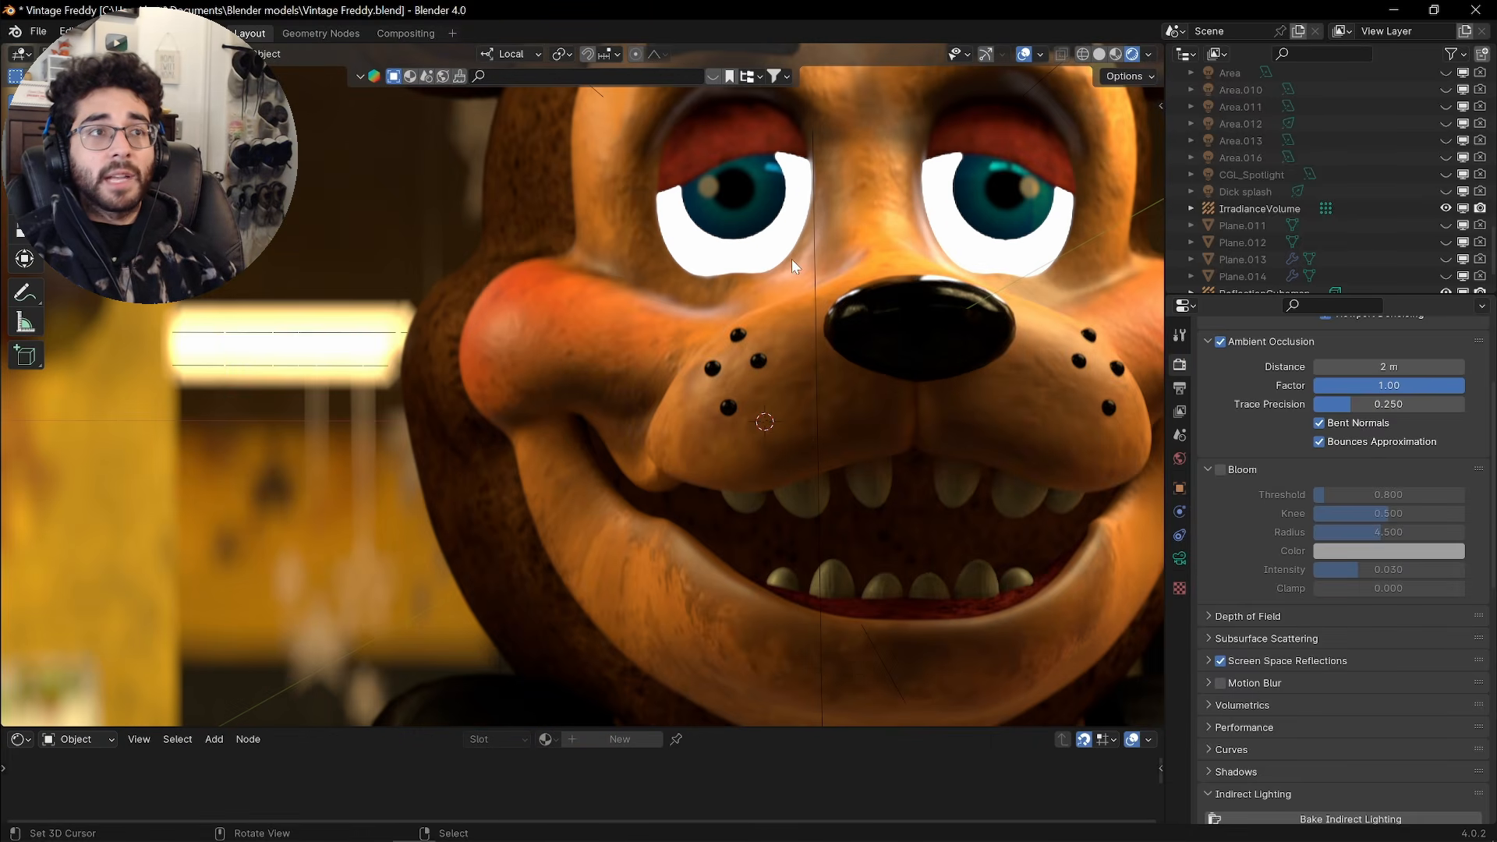
pyautogui.scroll(-2, 789, 261)
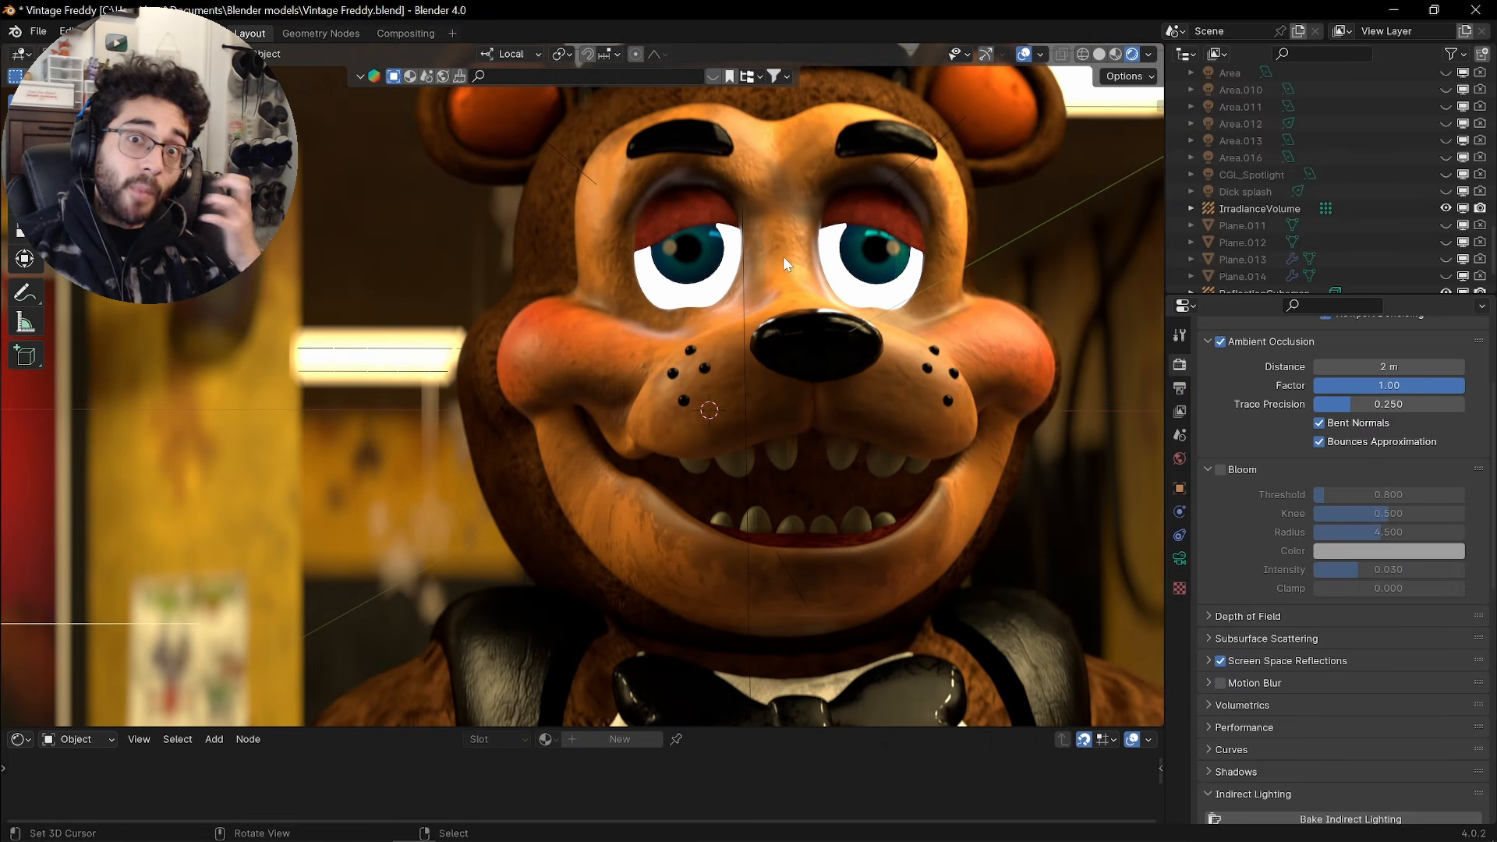
pyautogui.click(1221, 470)
pyautogui.scroll(-6, 803, 380)
pyautogui.scroll(-6, 803, 381)
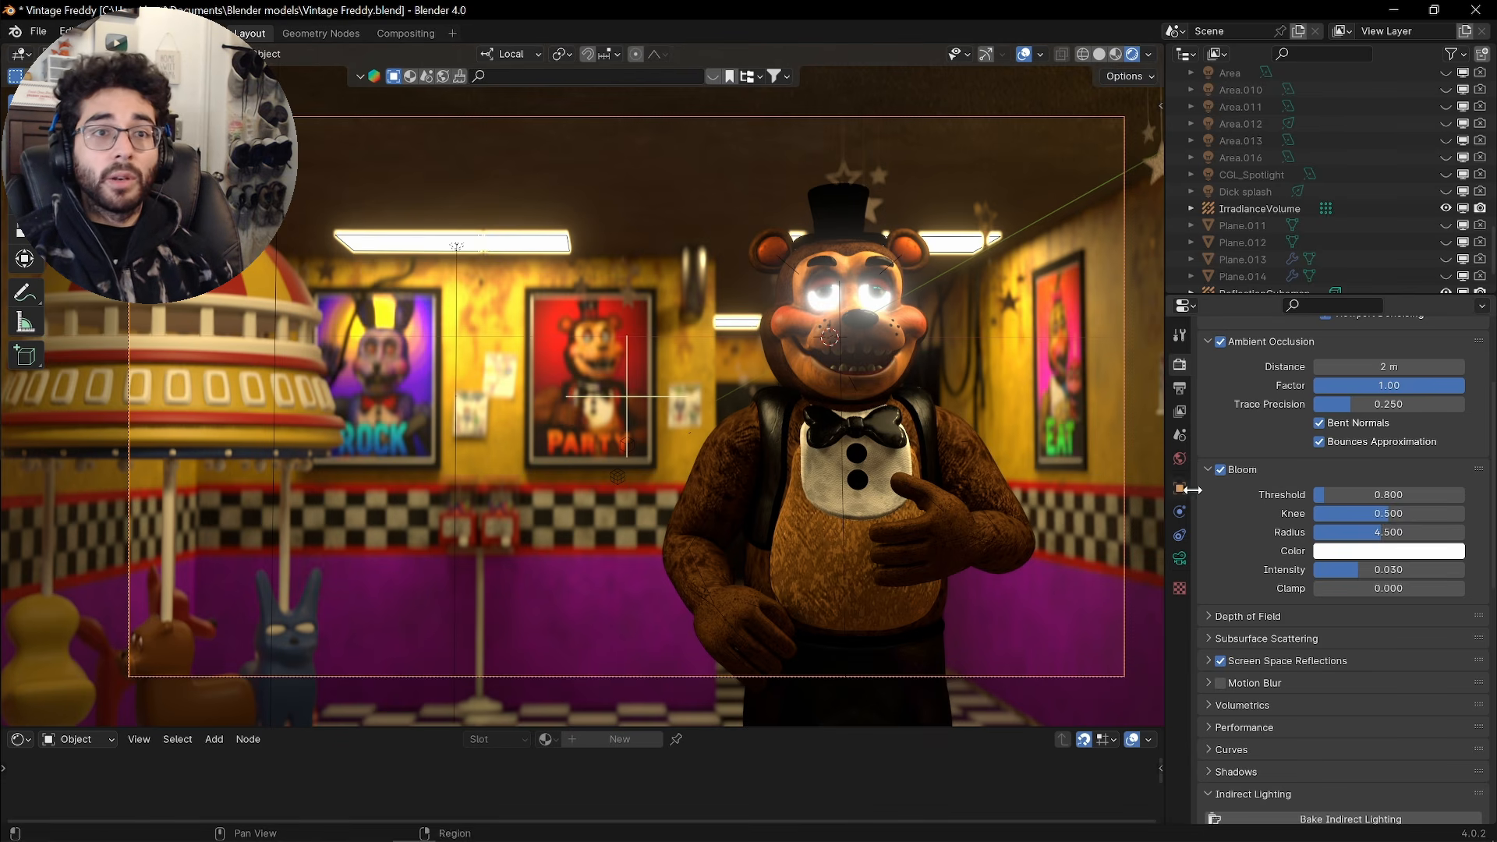
pyautogui.click(1221, 472)
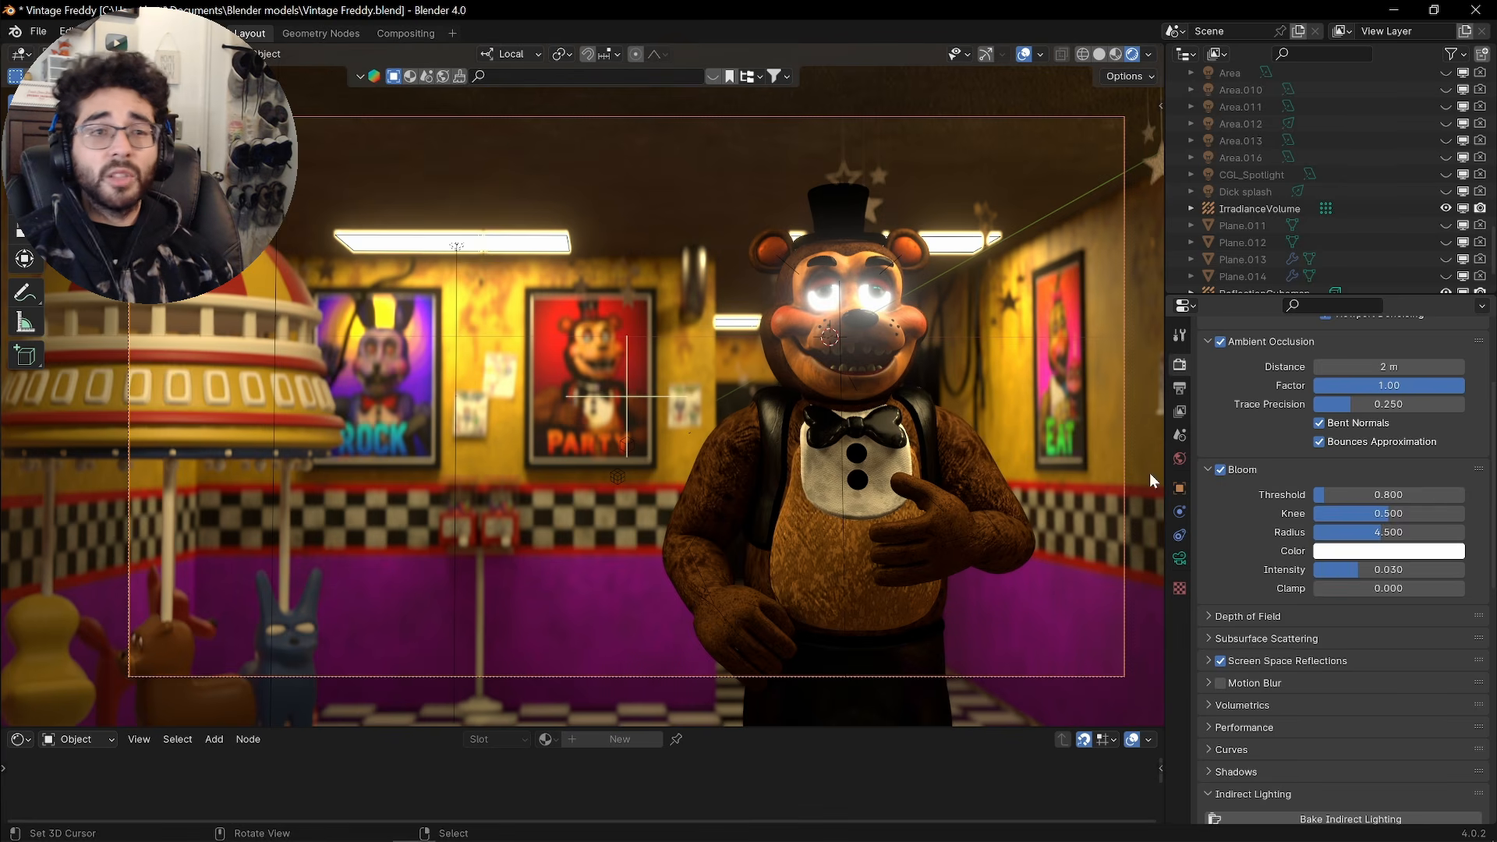
# Lower the Bloom intensity to 0.02 and further to 0.01, checking the glow on the bear's eyes up close
pyautogui.click(1382, 568)
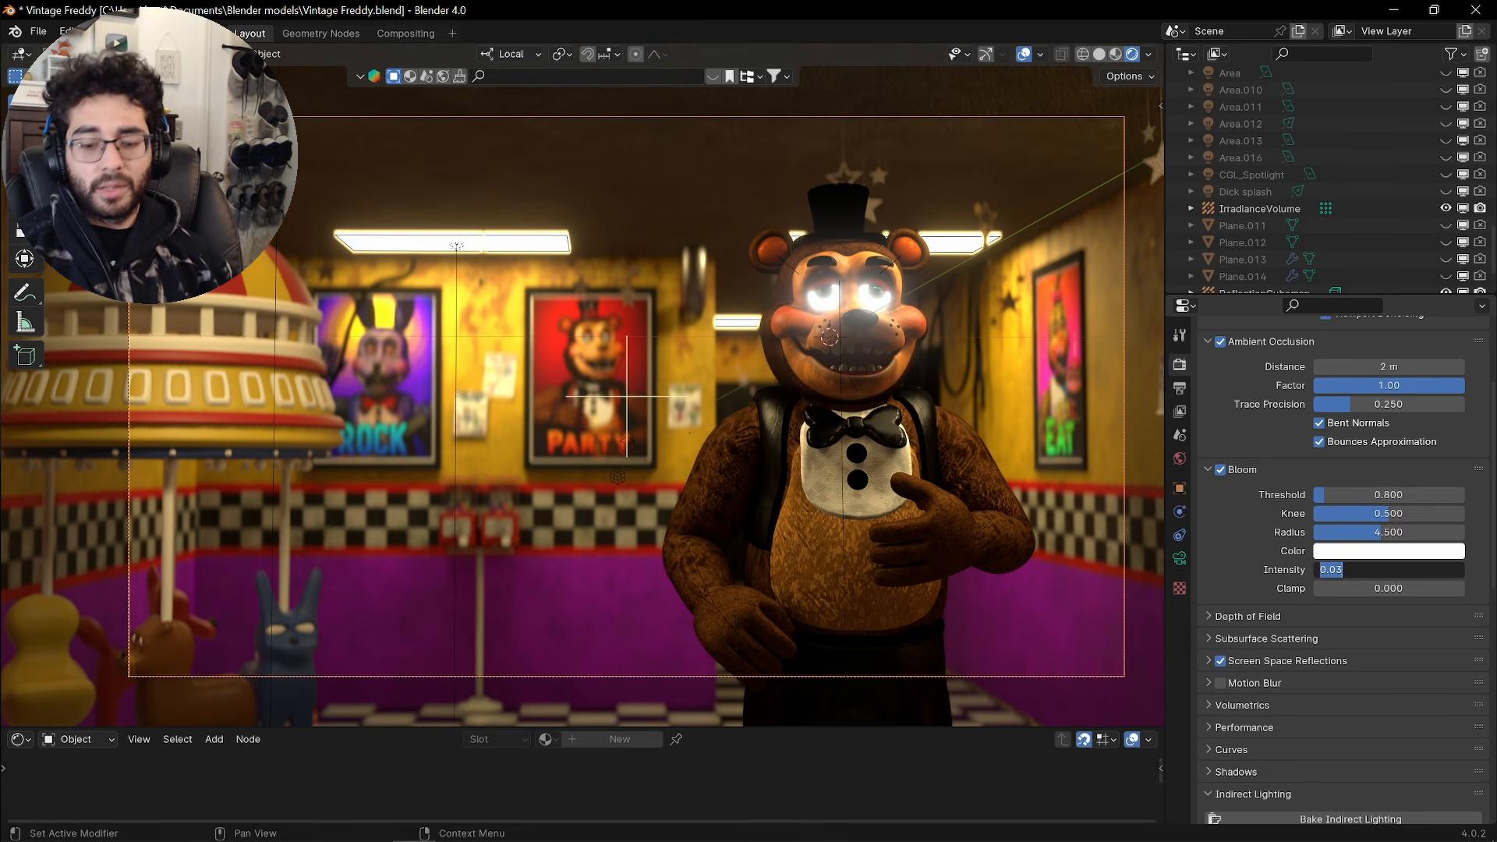
pyautogui.write('.02')
pyautogui.press('Return')
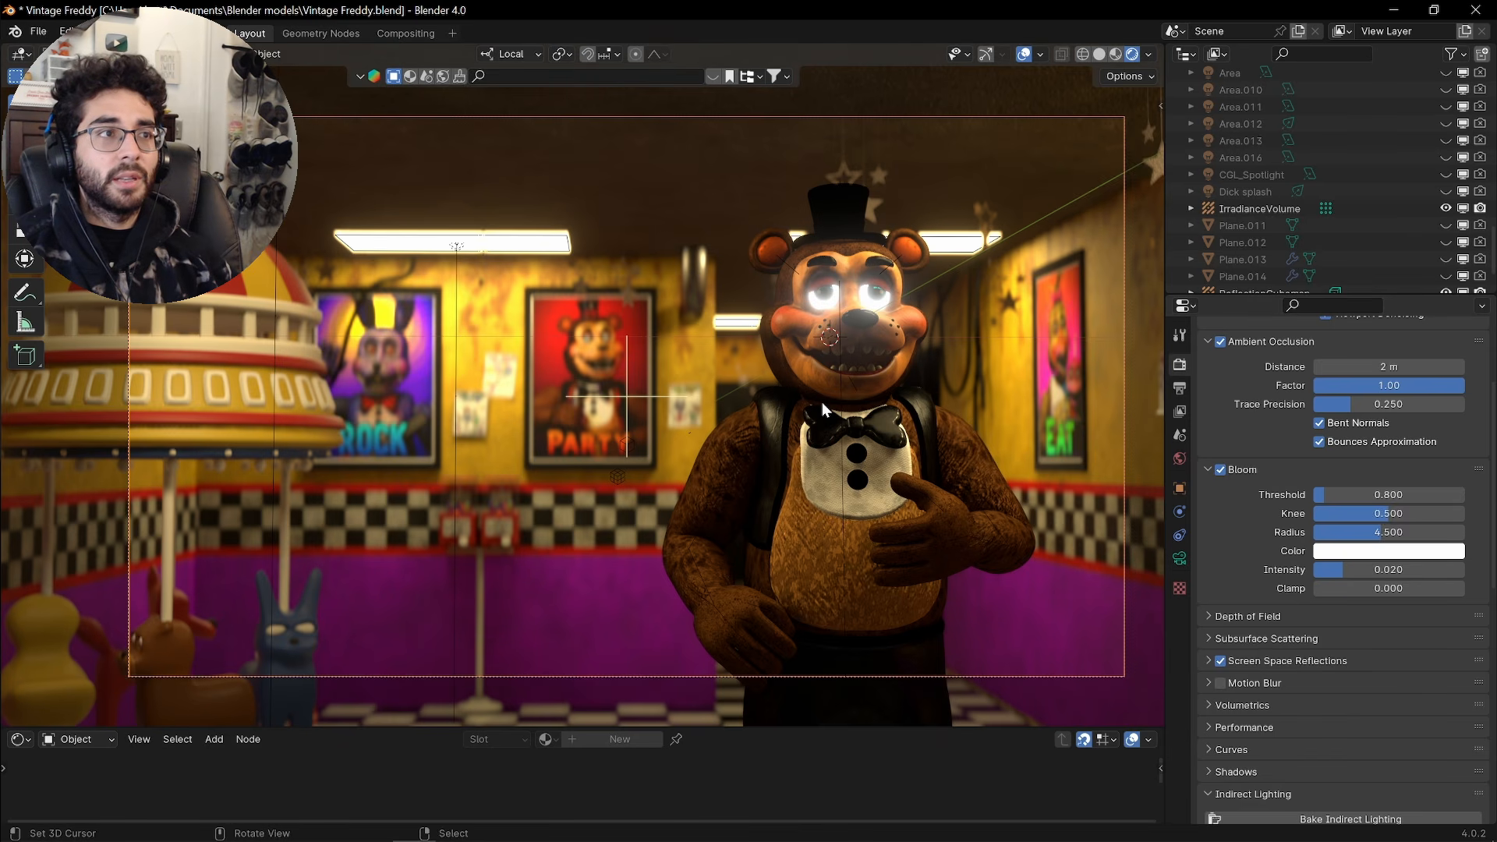
pyautogui.click(1405, 569)
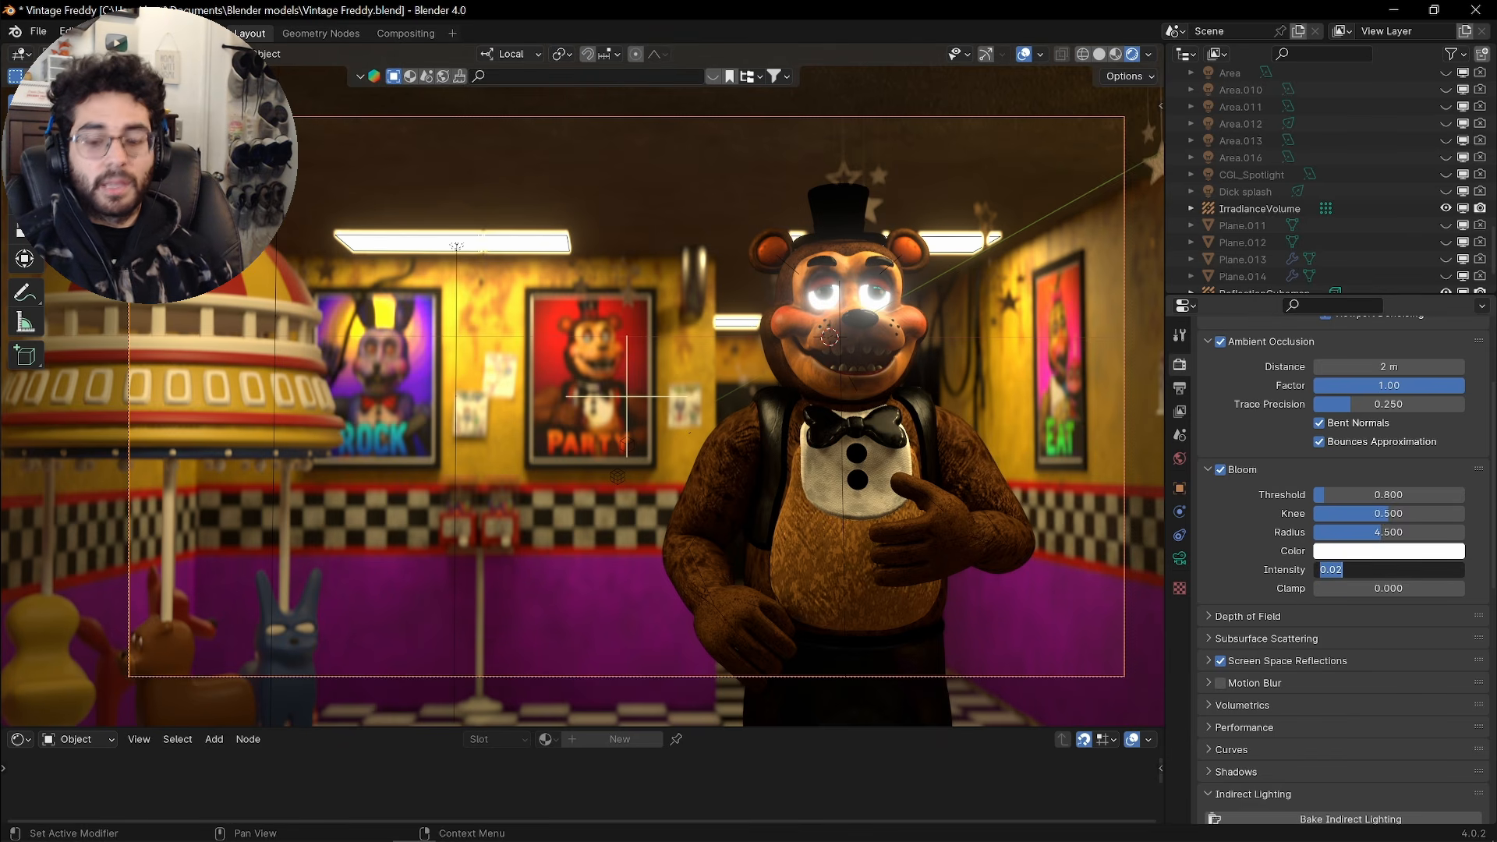
pyautogui.write('.01')
pyautogui.press('Return')
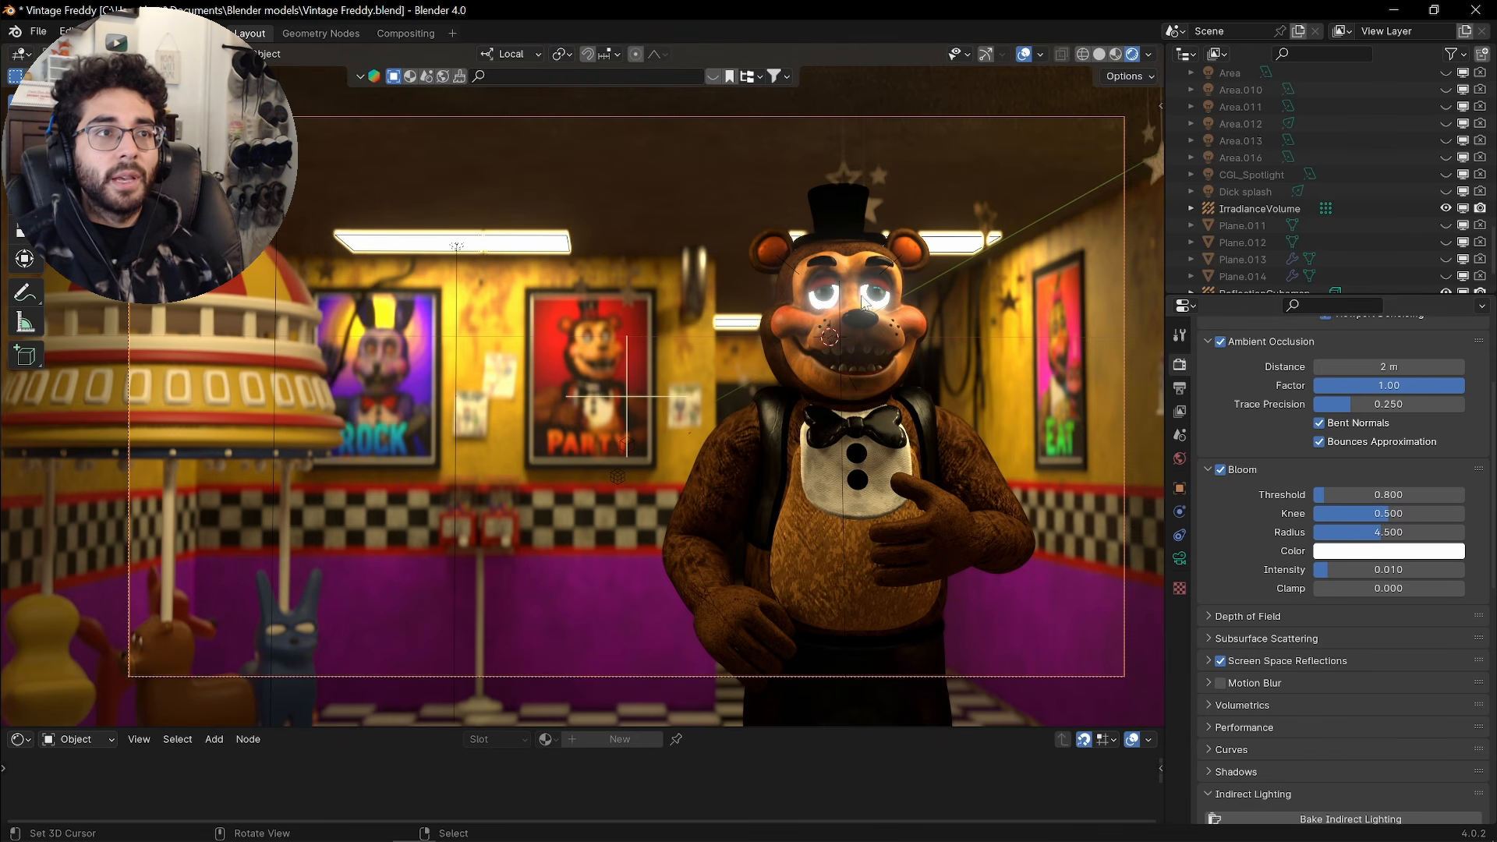
pyautogui.scroll(5, 852, 308)
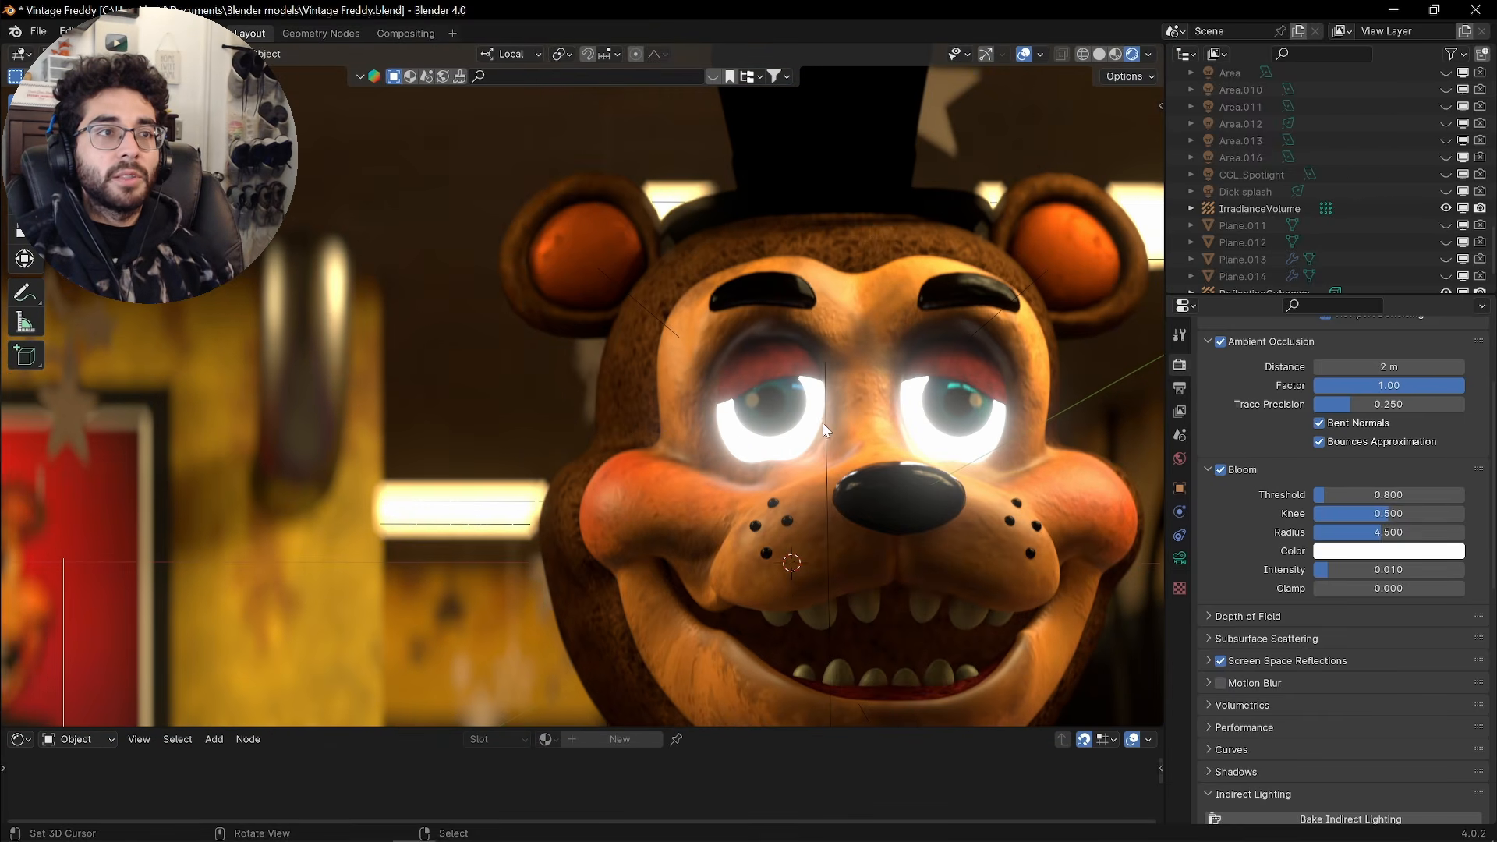
# Try raising the Ambient Occlusion Trace Precision to 0.583 and reset it to its default
pyautogui.scroll(-5, 717, 412)
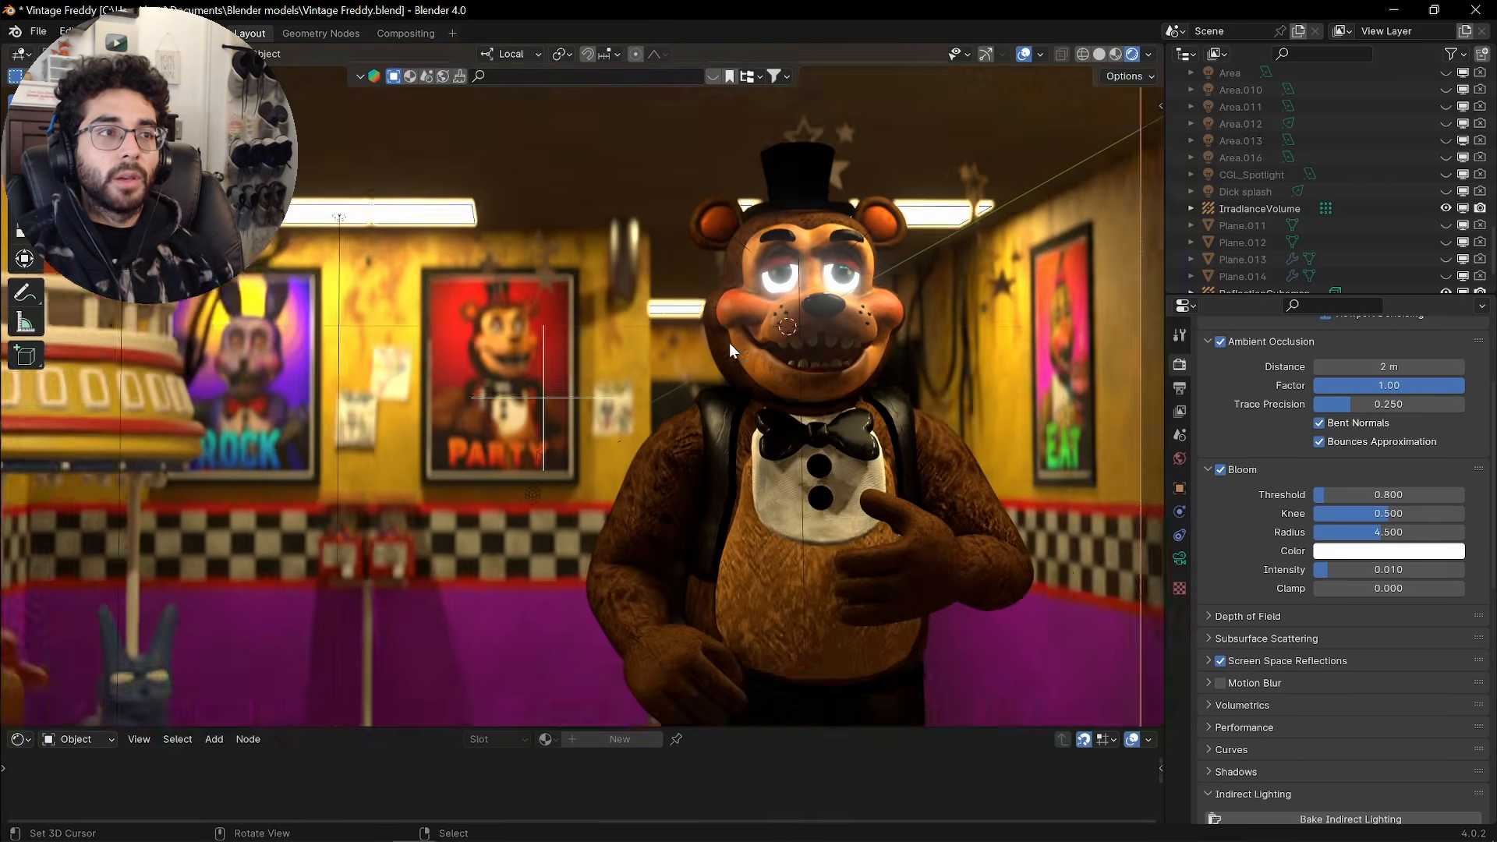
pyautogui.scroll(2, 1364, 527)
pyautogui.moveTo(1370, 474)
pyautogui.mouseDown()
pyautogui.moveTo(1326, 474)
pyautogui.moveTo(1449, 476)
pyautogui.mouseUp()
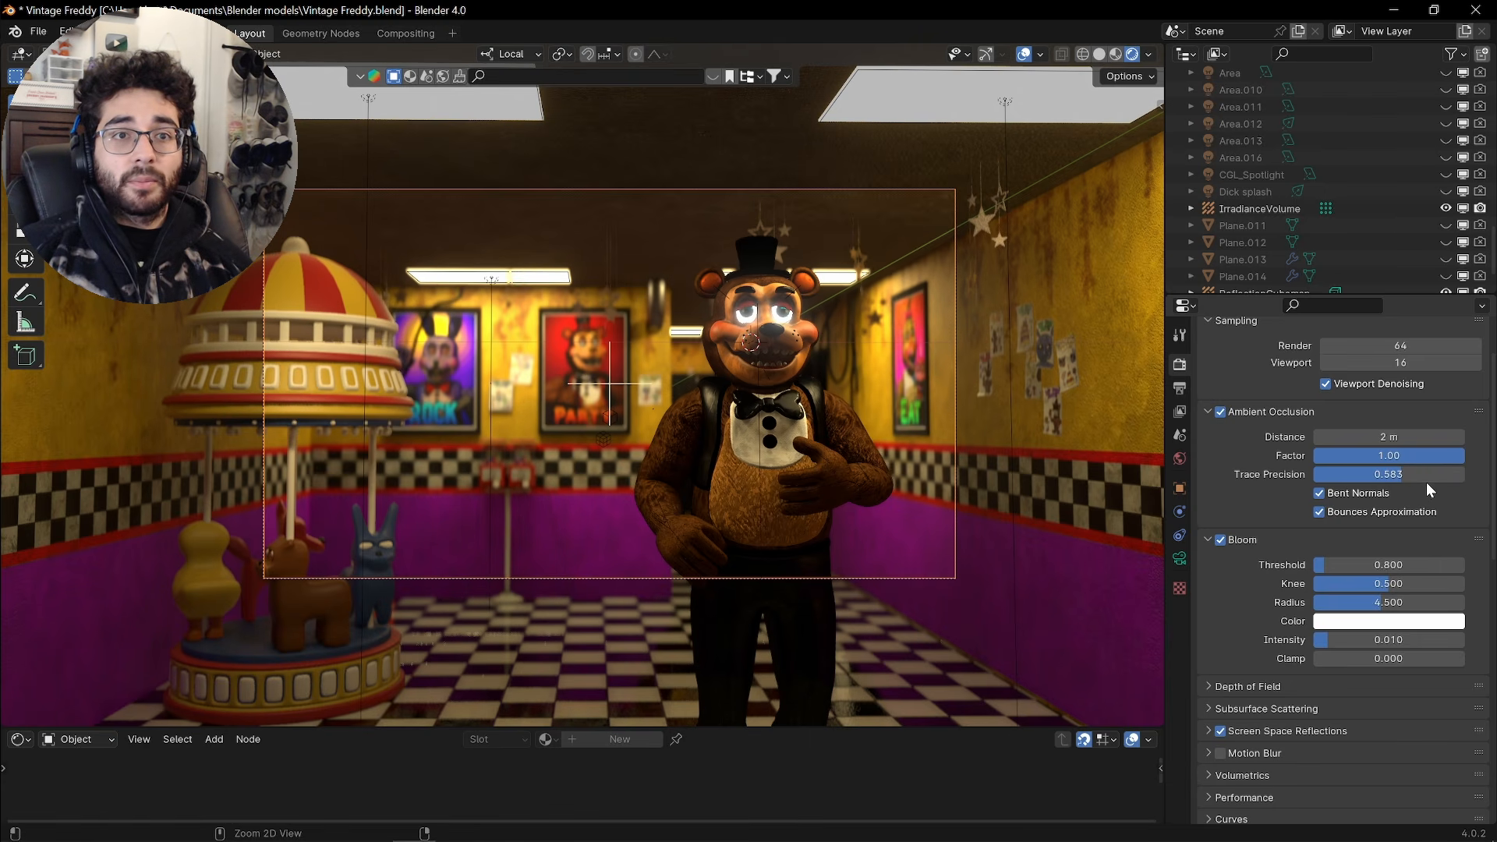
pyautogui.press('BackSpace')
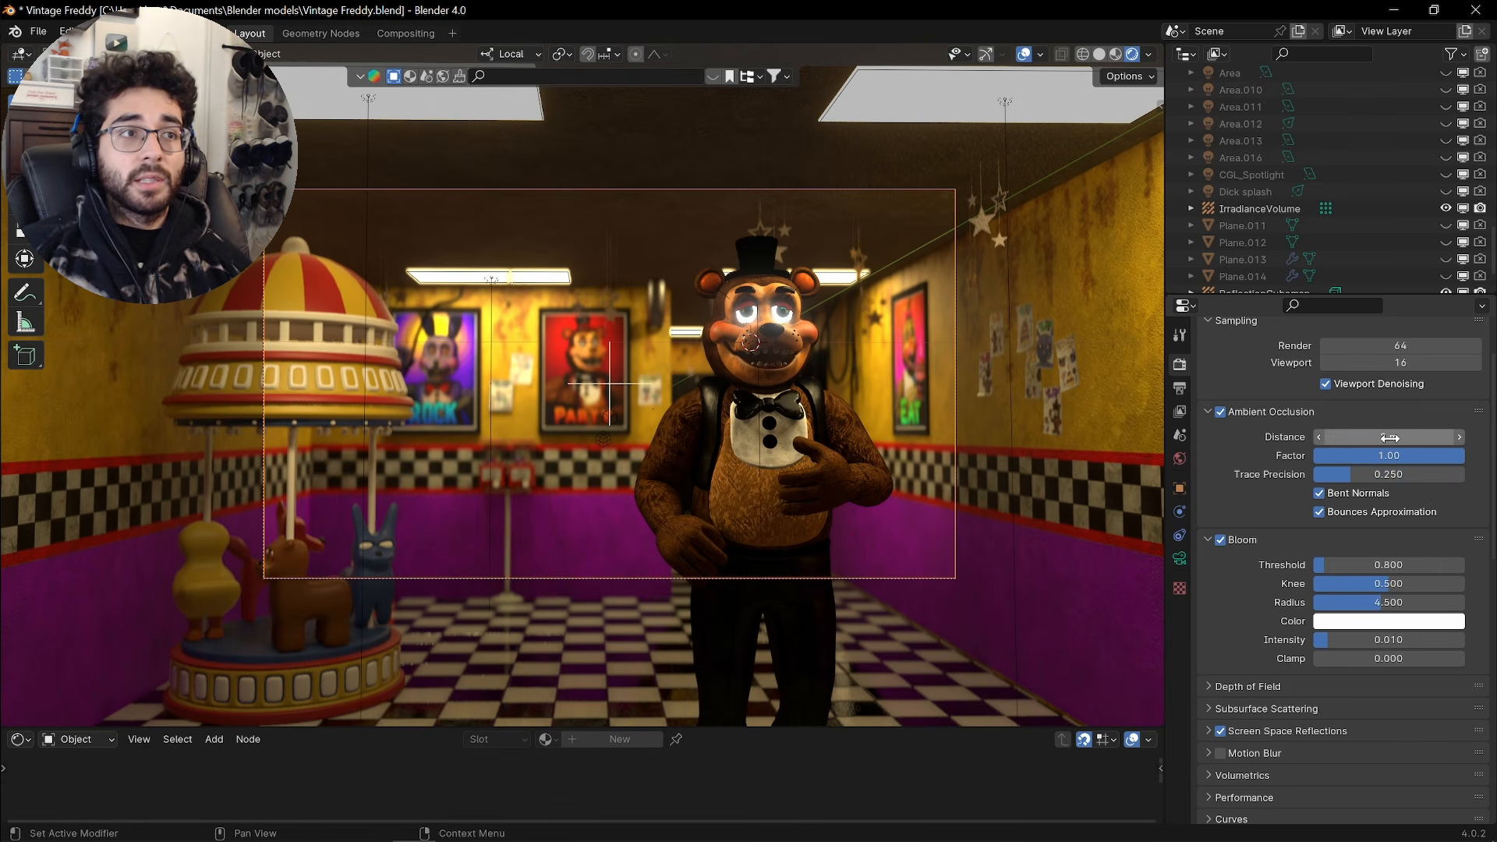
# Select the gumball machine at the back wall and frame its glass container up close
pyautogui.moveTo(844, 598); pyautogui.dragTo(900, 521, button='middle')
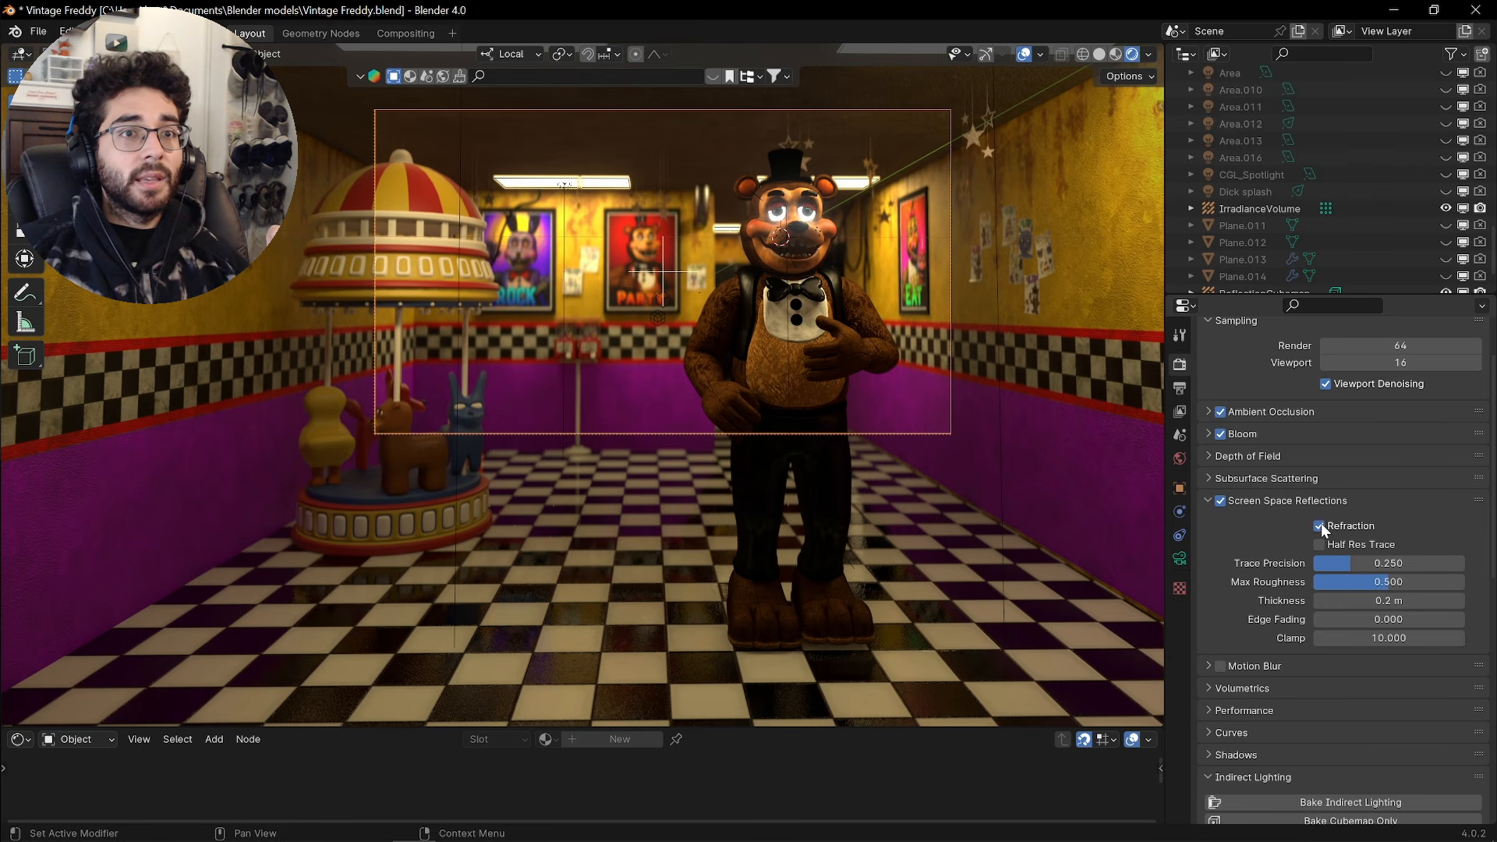
pyautogui.click(597, 330)
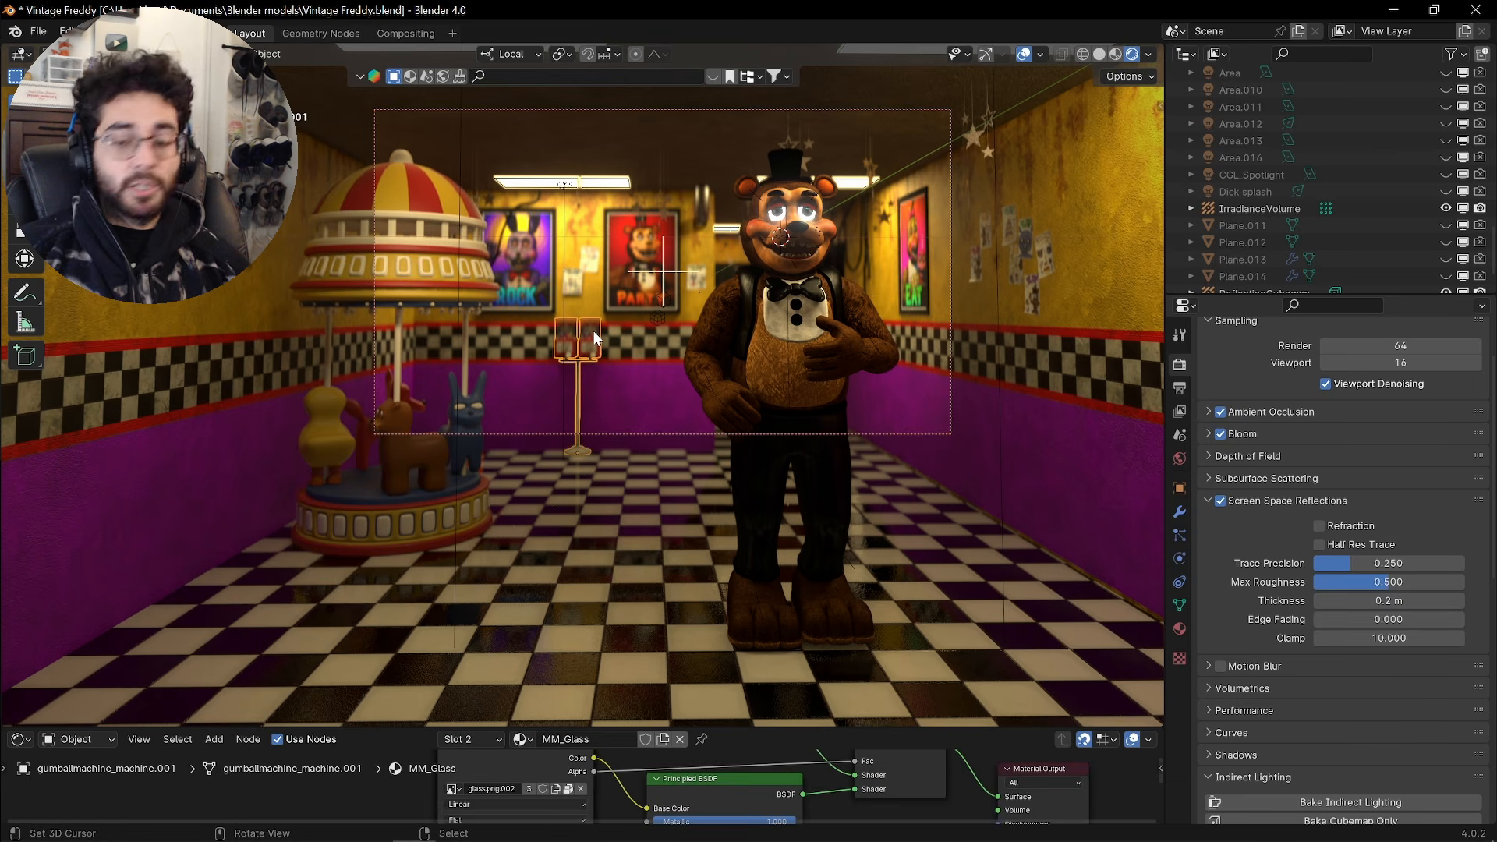
pyautogui.press('KP_Decimal')
pyautogui.moveTo(592, 331); pyautogui.dragTo(633, 374, button='middle')
pyautogui.scroll(6, 785, 390)
pyautogui.scroll(2, 650, 382)
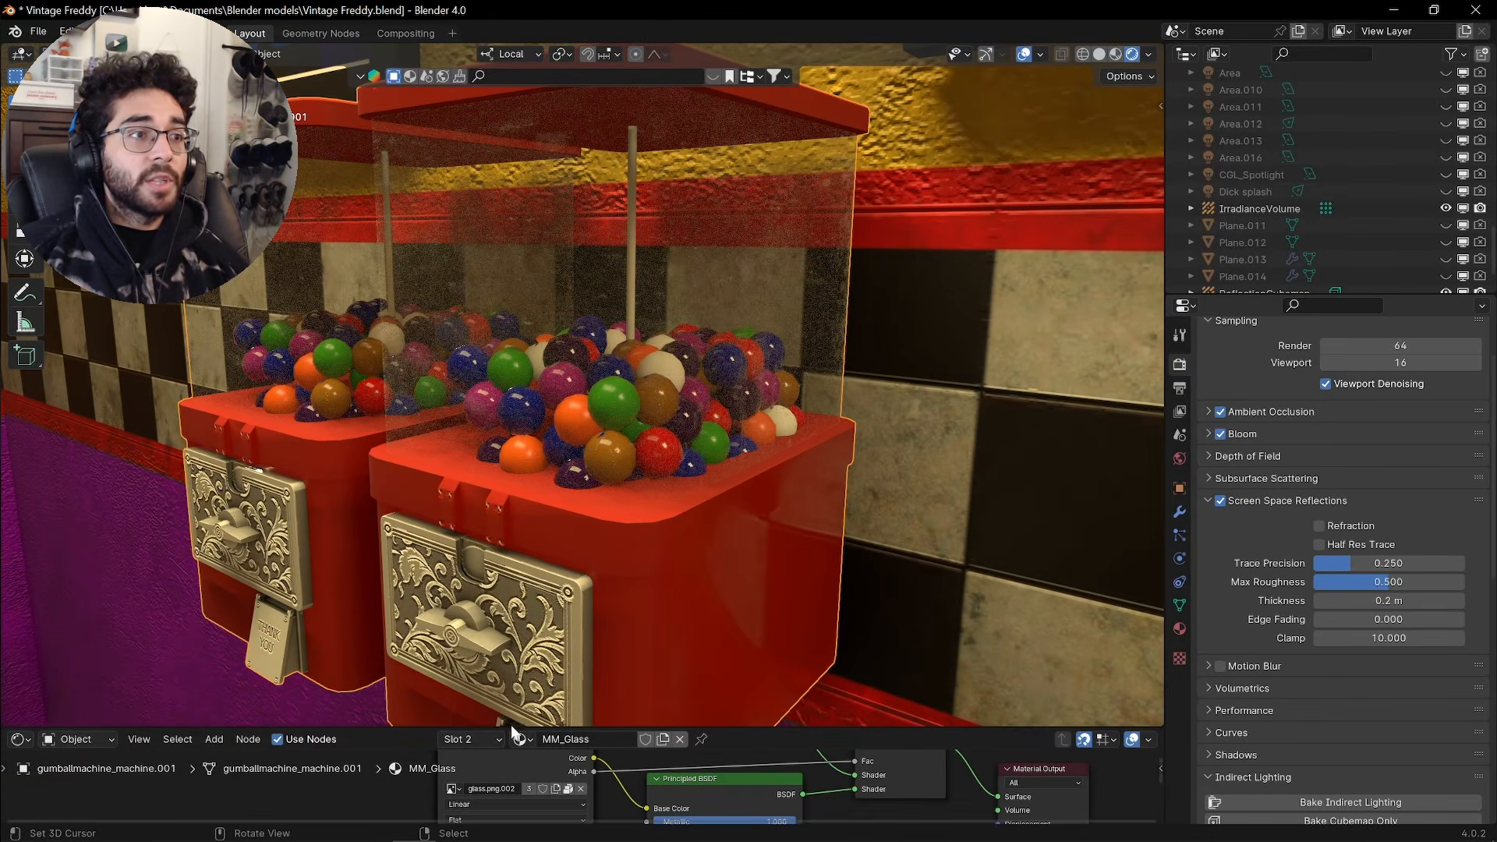
# Enlarge the shader node area and show the MM_Glass material settings along with its node setup
pyautogui.moveTo(356, 729); pyautogui.dragTo(356, 592)
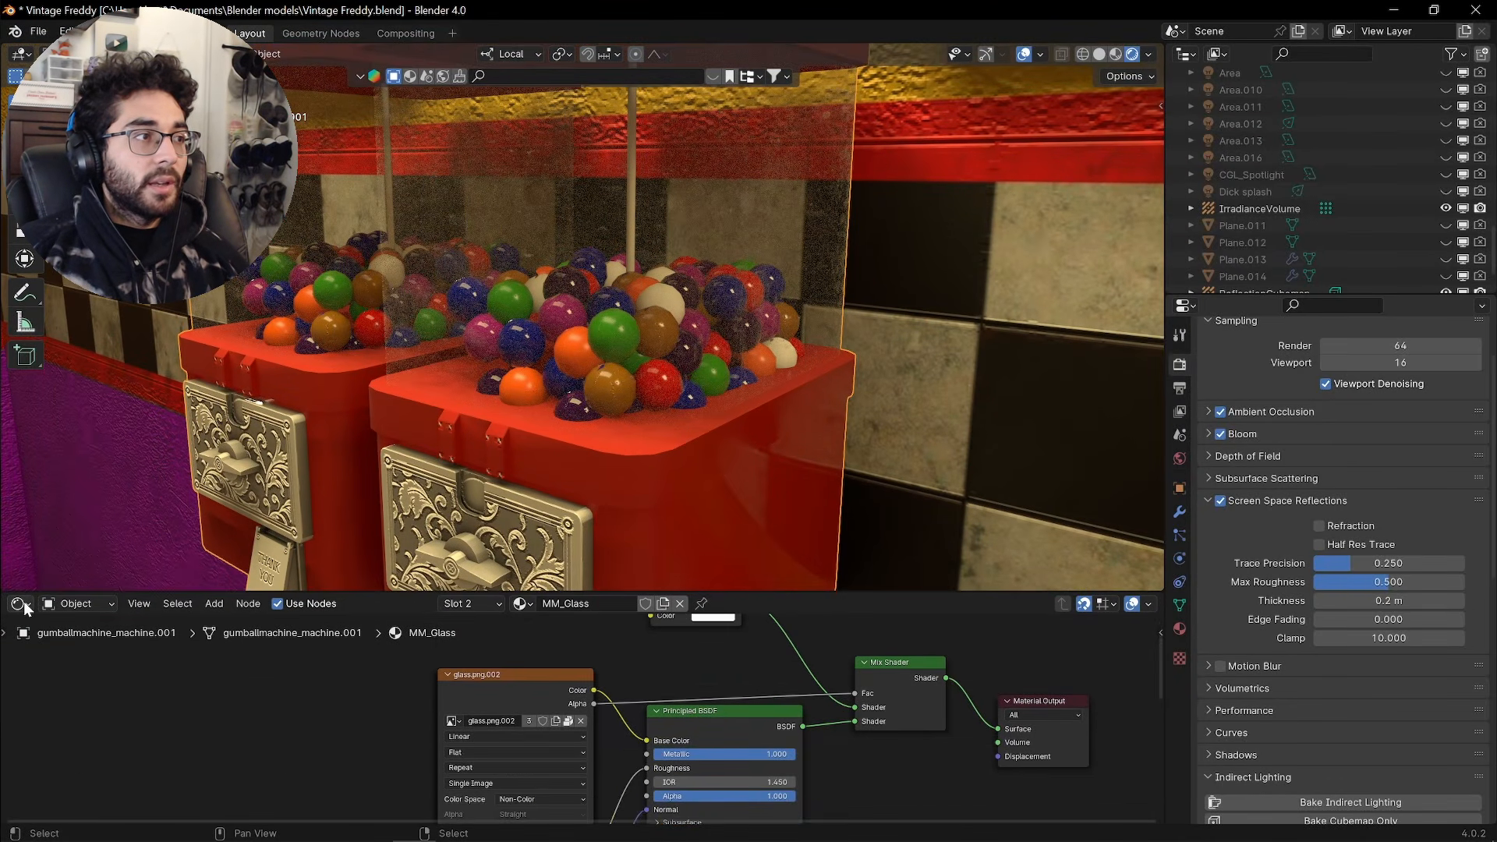
pyautogui.click(1180, 626)
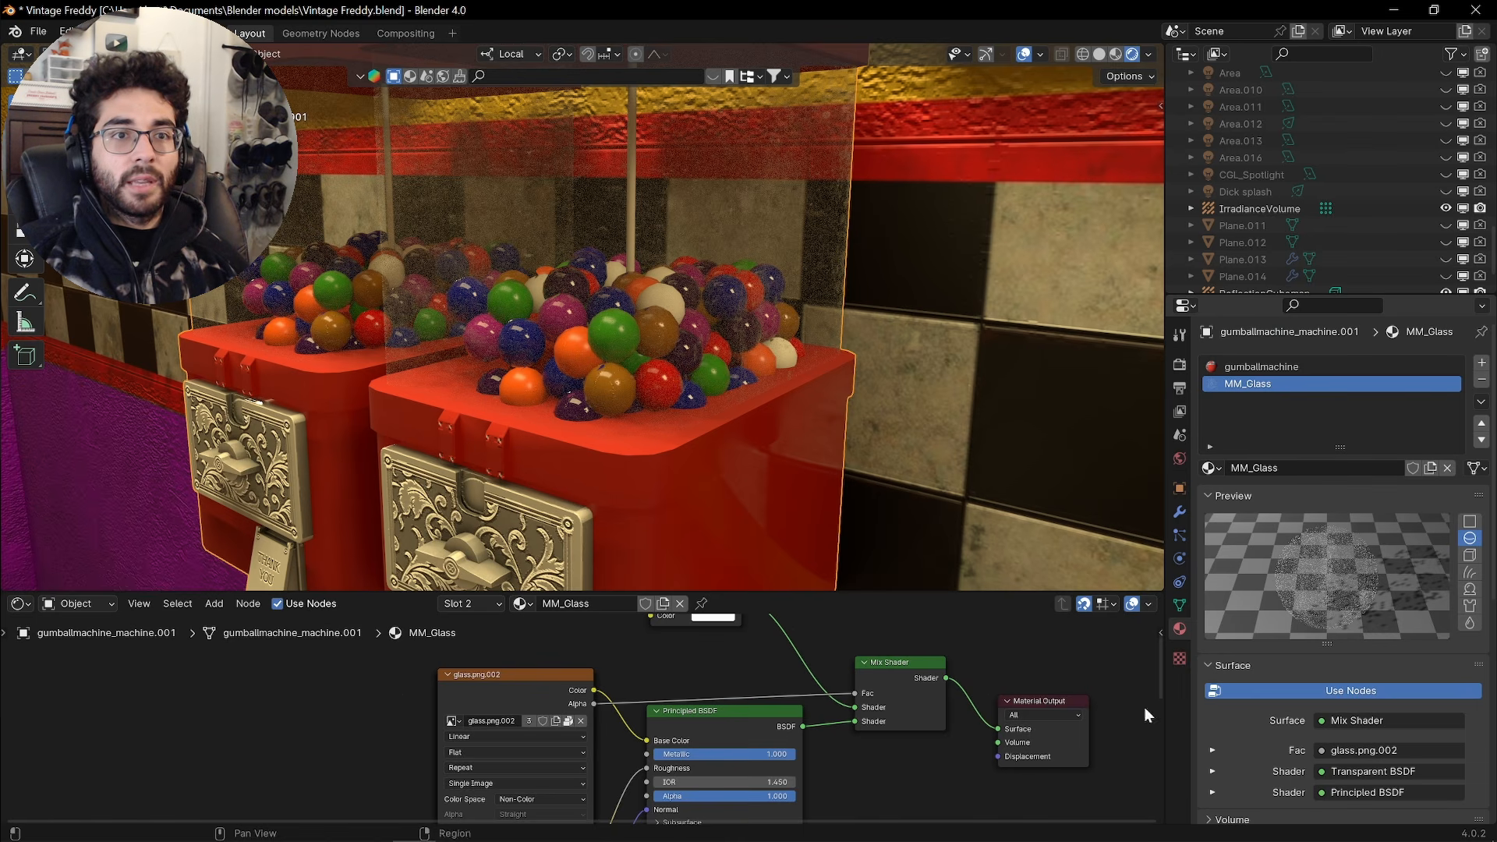
pyautogui.scroll(-7, 567, 733)
pyautogui.scroll(2, 838, 754)
pyautogui.moveTo(793, 730); pyautogui.dragTo(664, 752, button='middle')
pyautogui.scroll(4, 706, 676)
# Add a Glass BSDF node to MM_Glass and connect it to the Material Output's Surface in place of the Mix Shader
pyautogui.hotkey('shift', 'a')
pyautogui.write('glass')
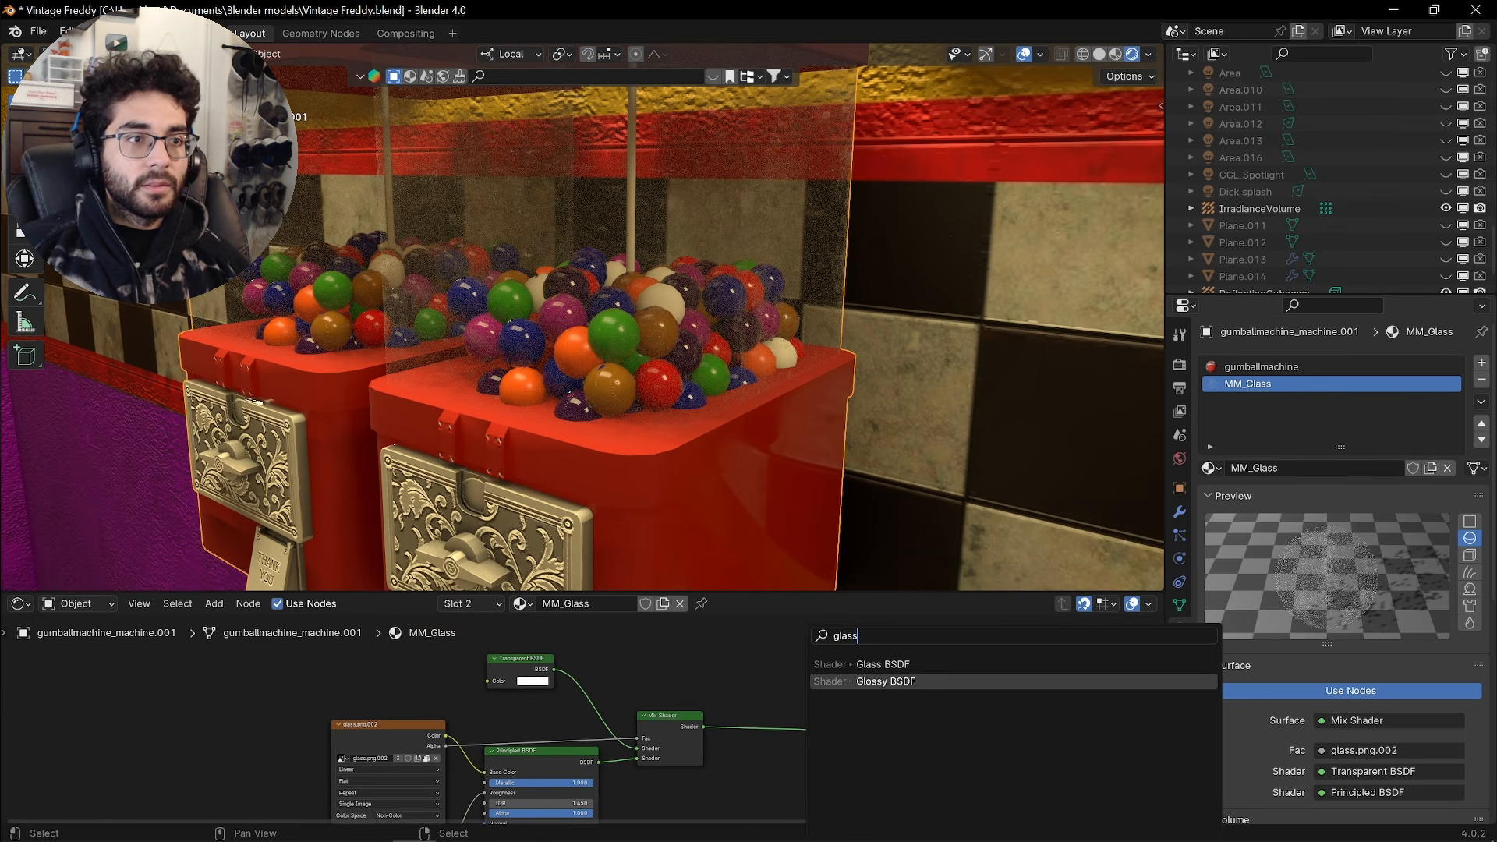
pyautogui.click(865, 665)
pyautogui.click(849, 637)
pyautogui.moveTo(1017, 736); pyautogui.dragTo(845, 737)
pyautogui.moveTo(888, 649); pyautogui.dragTo(1017, 736)
# Set the Glass BSDF's IOR to 1.05
pyautogui.scroll(3, 897, 733)
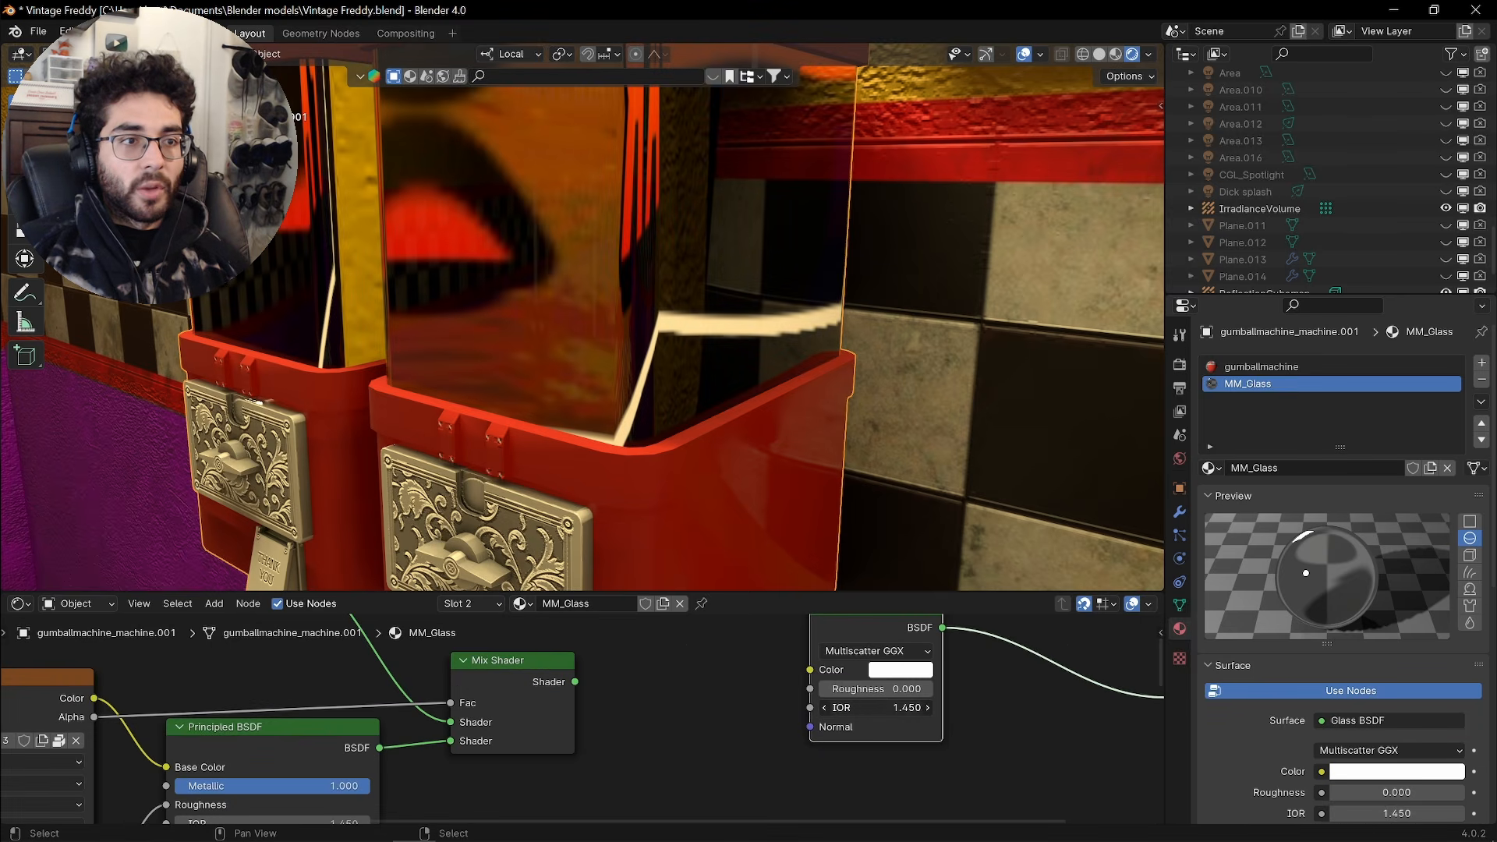
pyautogui.press('Escape')
pyautogui.click(902, 707)
pyautogui.write('1.05')
pyautogui.press('Return')
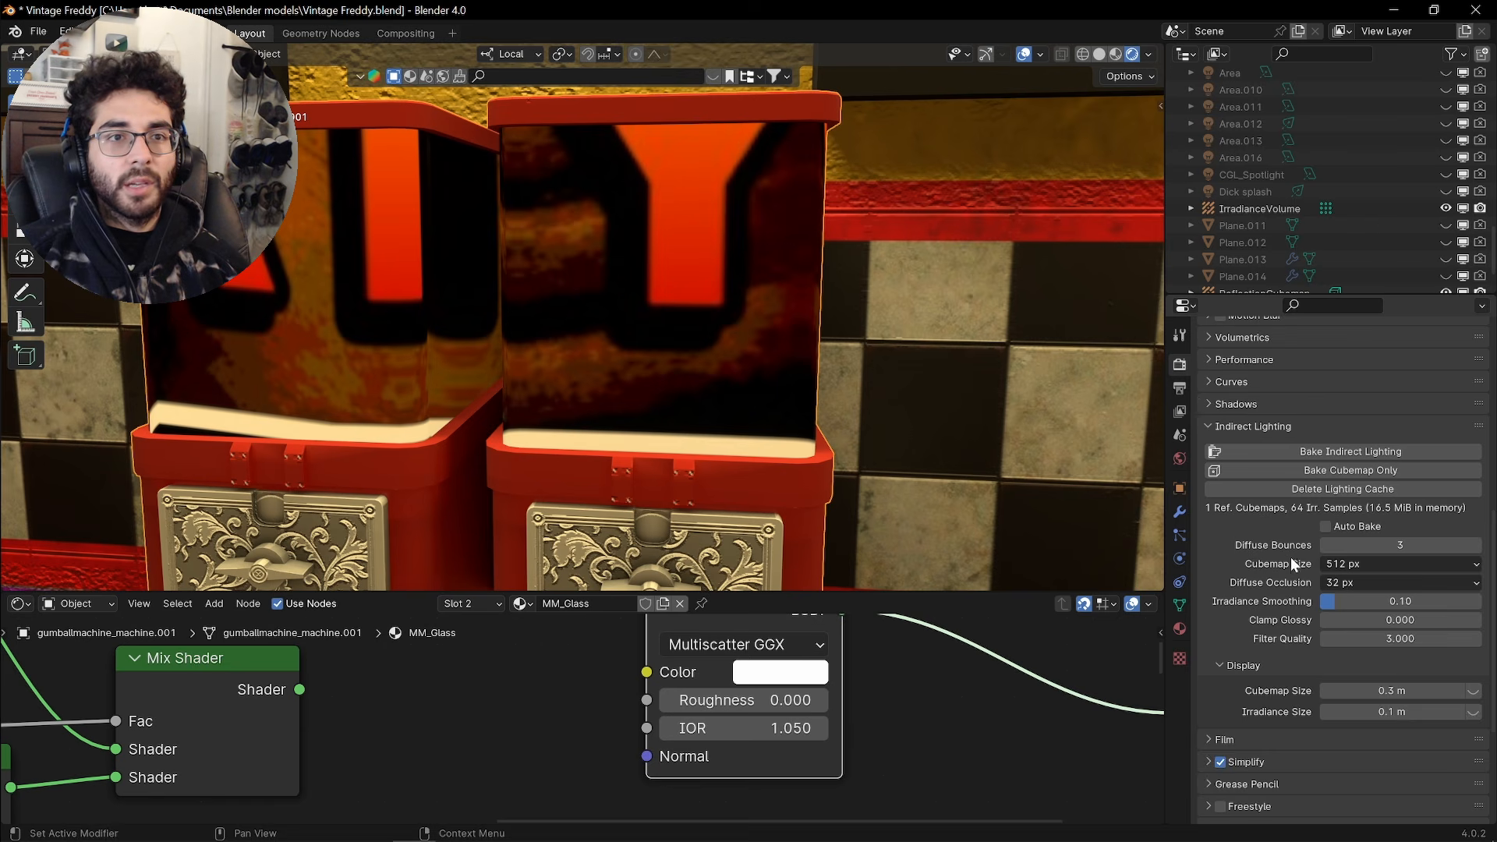
# Enable Refraction for Screen Space Reflections and check the gumballs through the glass
pyautogui.scroll(5, 1291, 565)
pyautogui.scroll(3, 1293, 574)
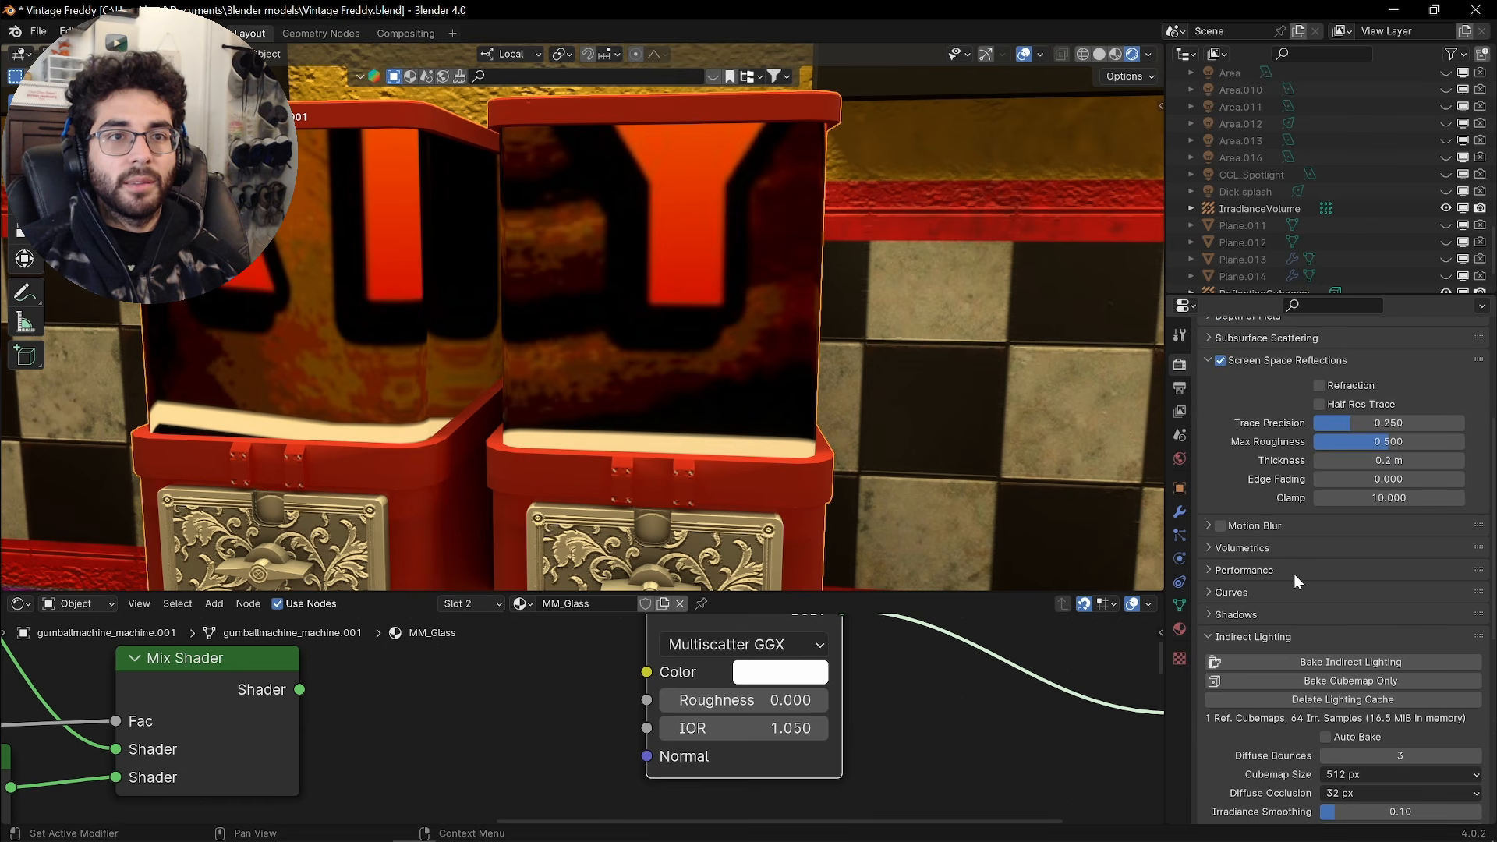
pyautogui.click(1319, 456)
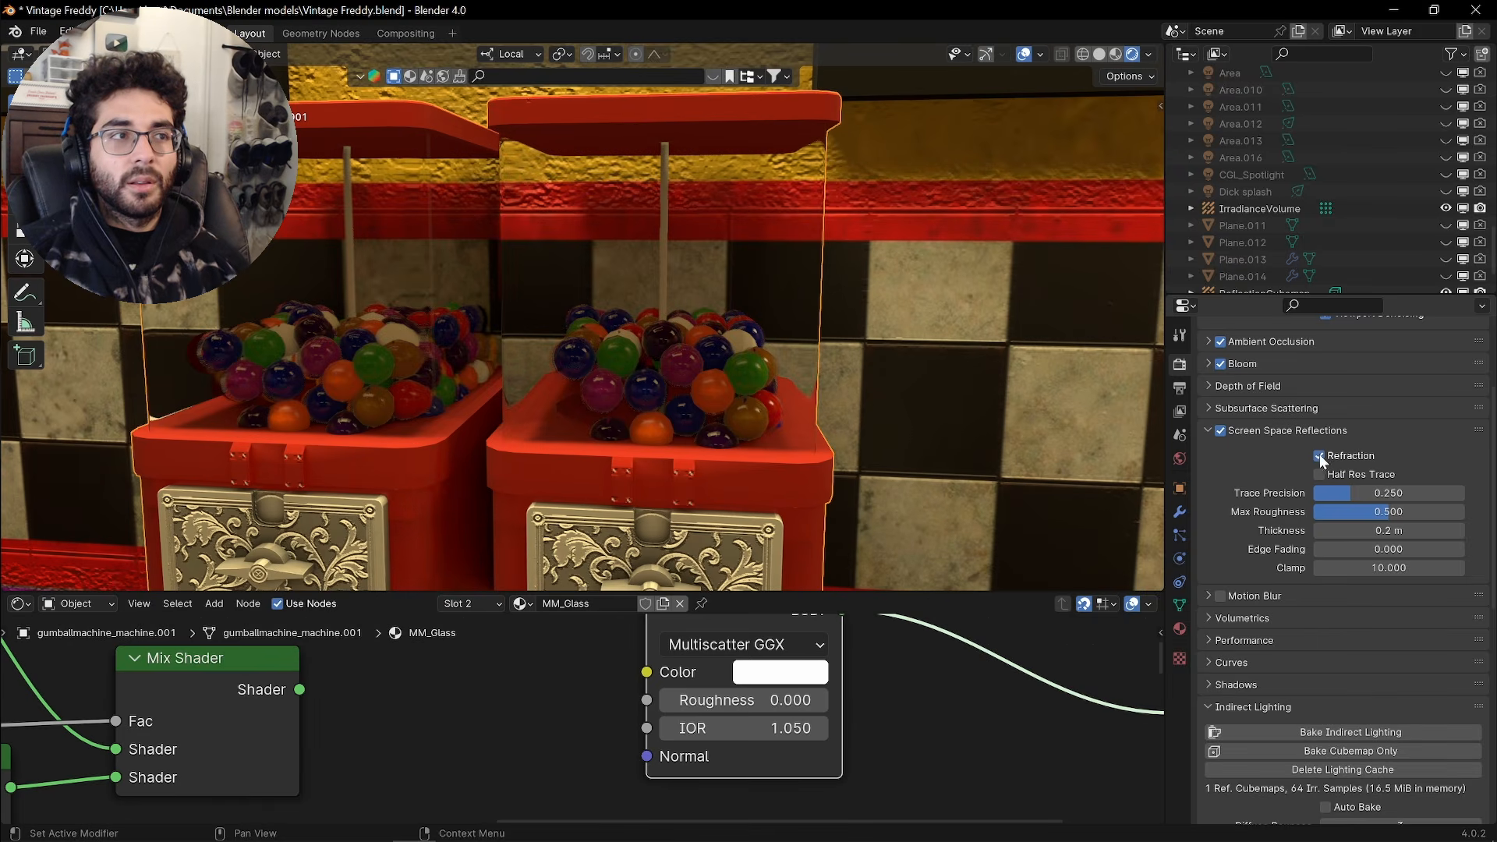
pyautogui.moveTo(897, 413); pyautogui.dragTo(845, 397, button='middle')
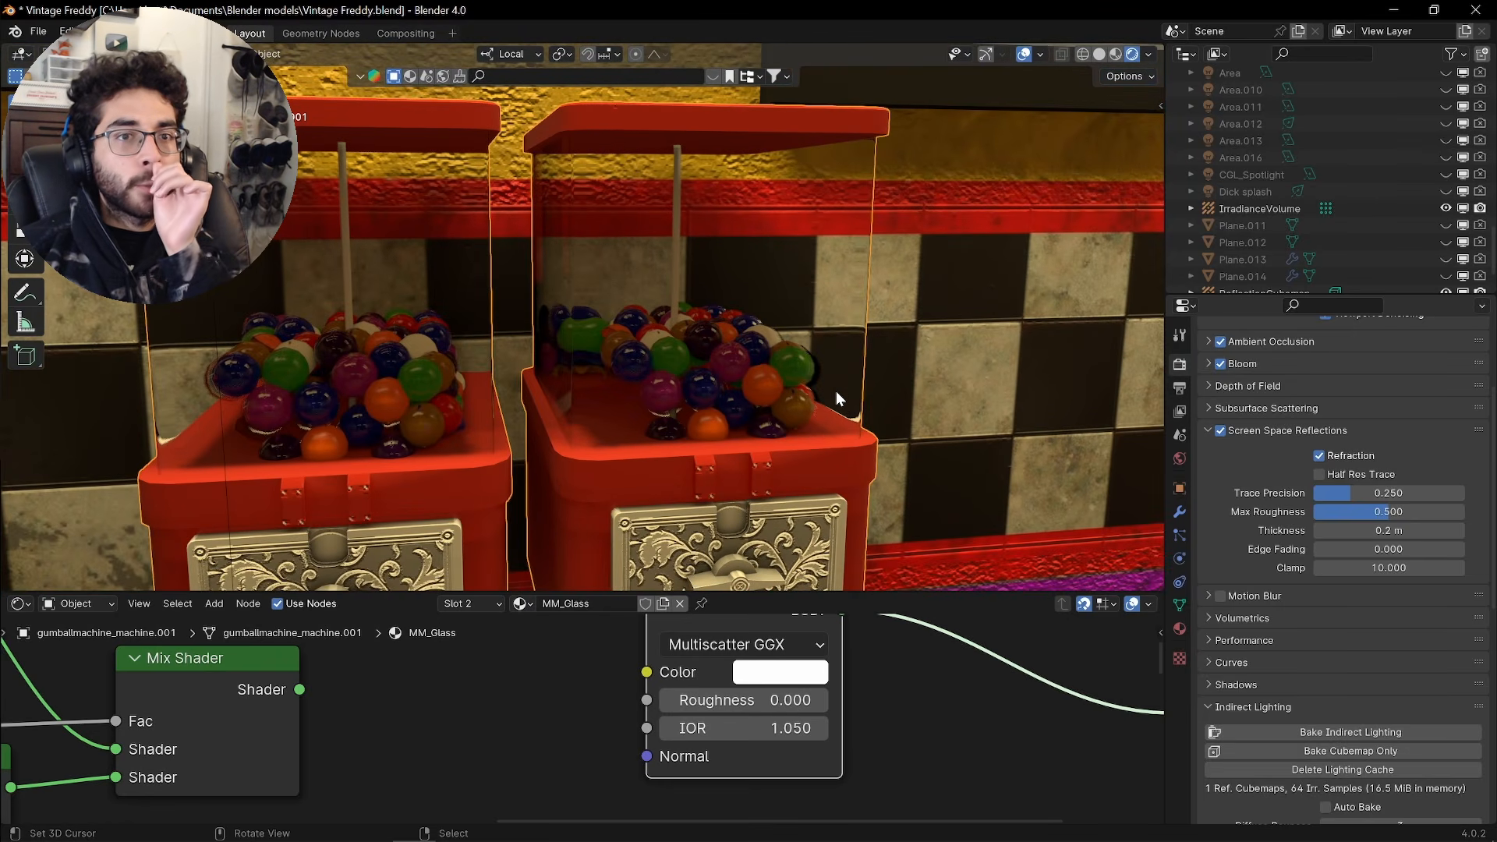
# Lower the Glass BSDF's IOR to 1.01 and check the glass up close
pyautogui.scroll(5, 836, 391)
pyautogui.click(741, 727)
pyautogui.write('1.0')
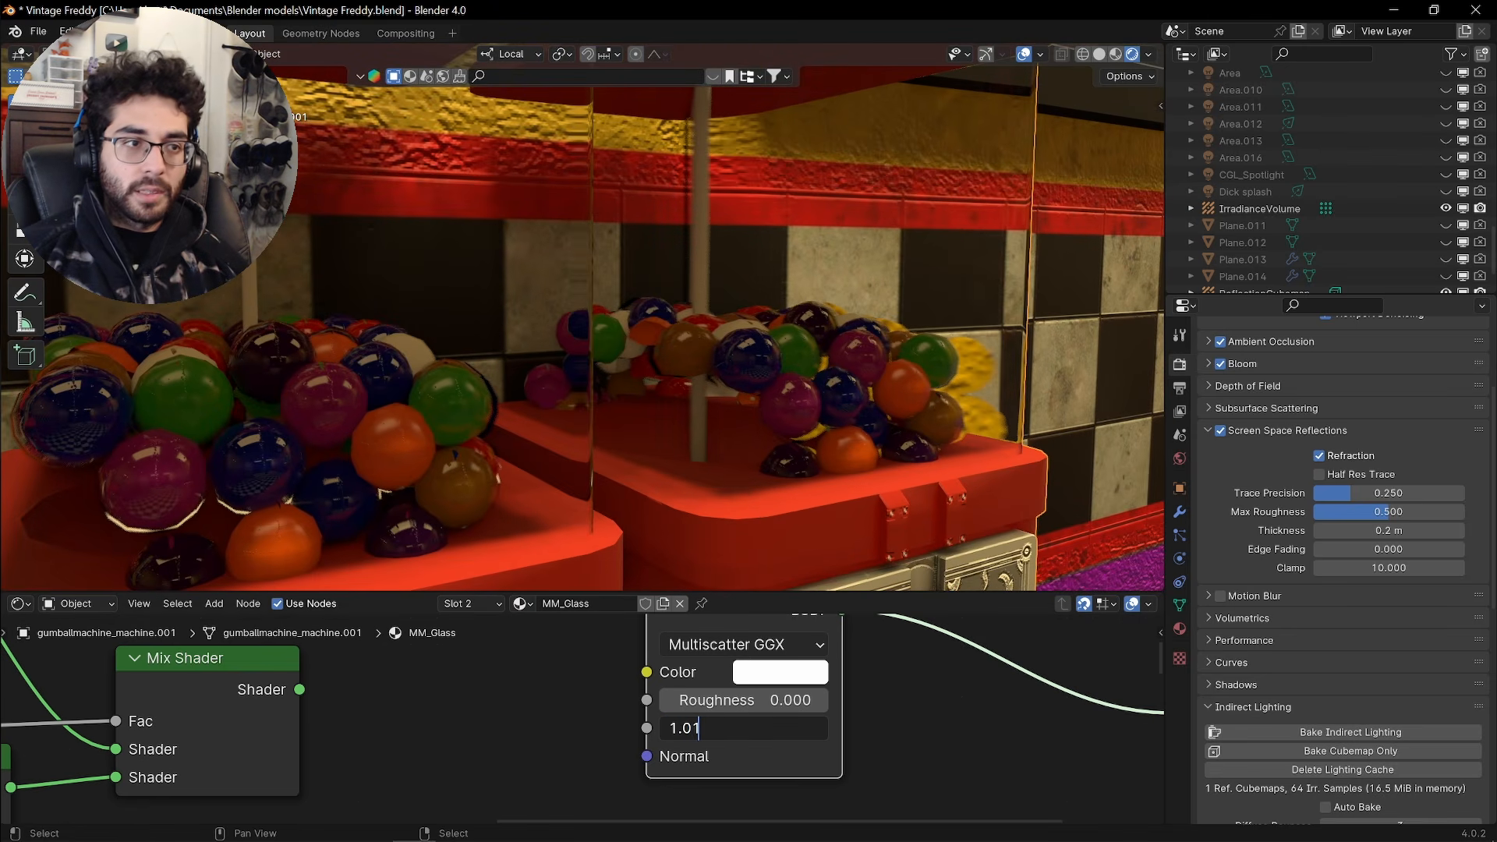
pyautogui.press('Return')
pyautogui.moveTo(725, 476); pyautogui.dragTo(827, 376, button='middle')
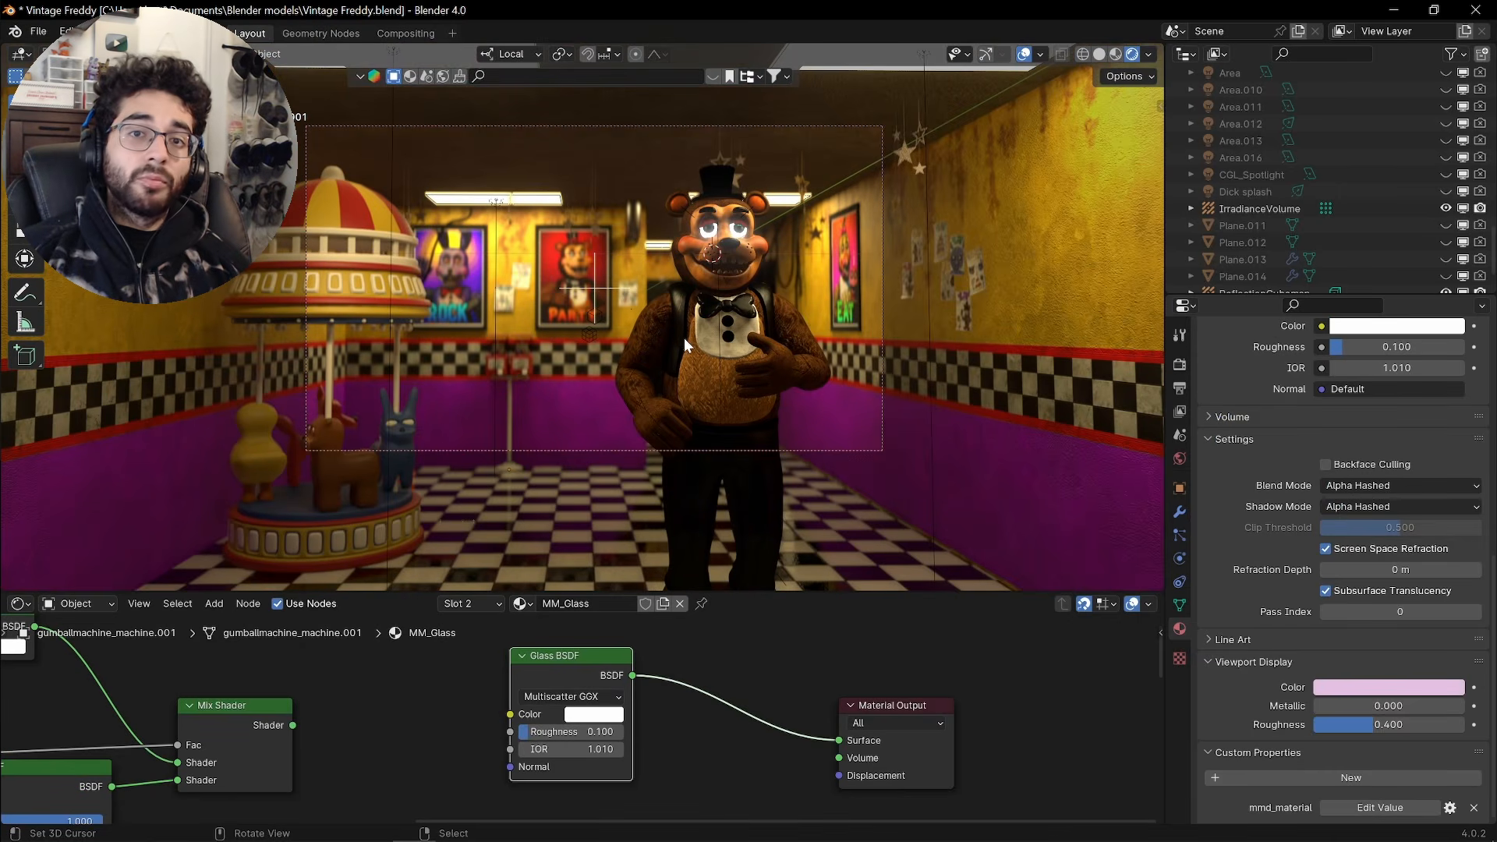
# Return to the render settings, collapse Indirect Lighting and expand the Shadows settings
pyautogui.click(1181, 364)
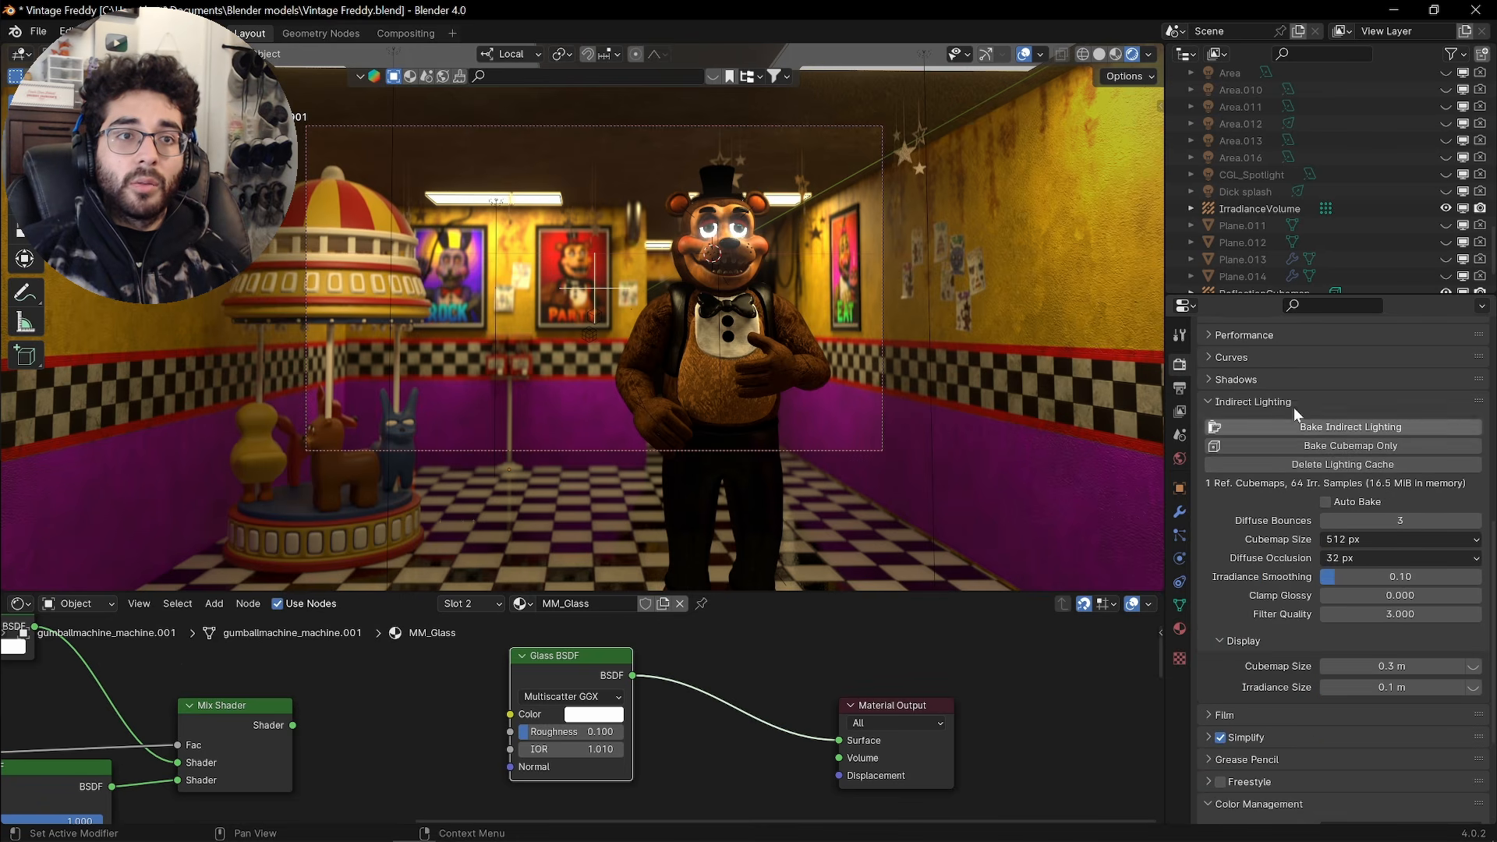
pyautogui.click(1214, 398)
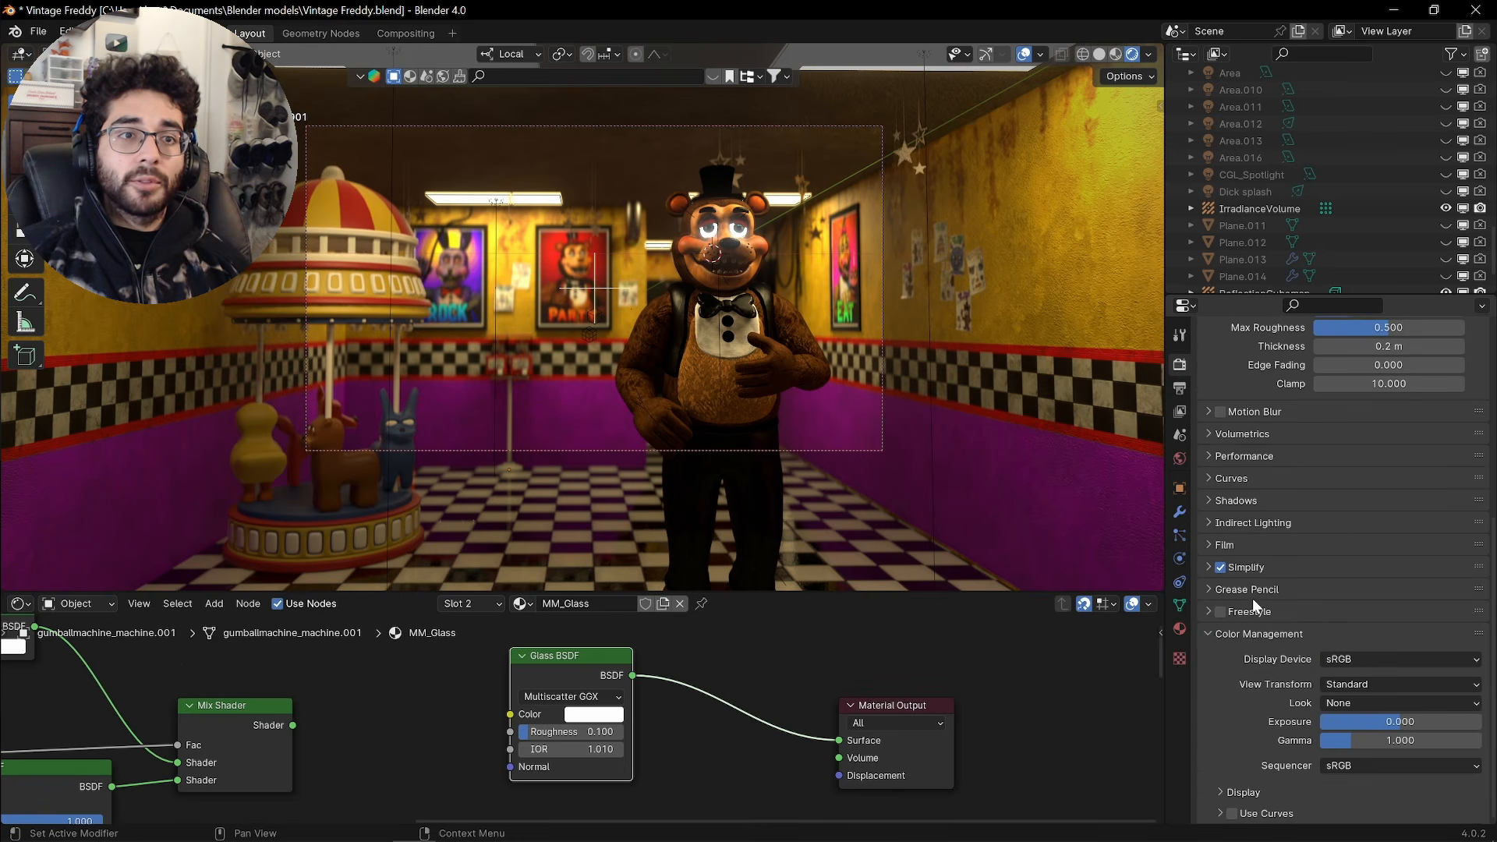
pyautogui.click(1236, 500)
pyautogui.scroll(-2, 1232, 444)
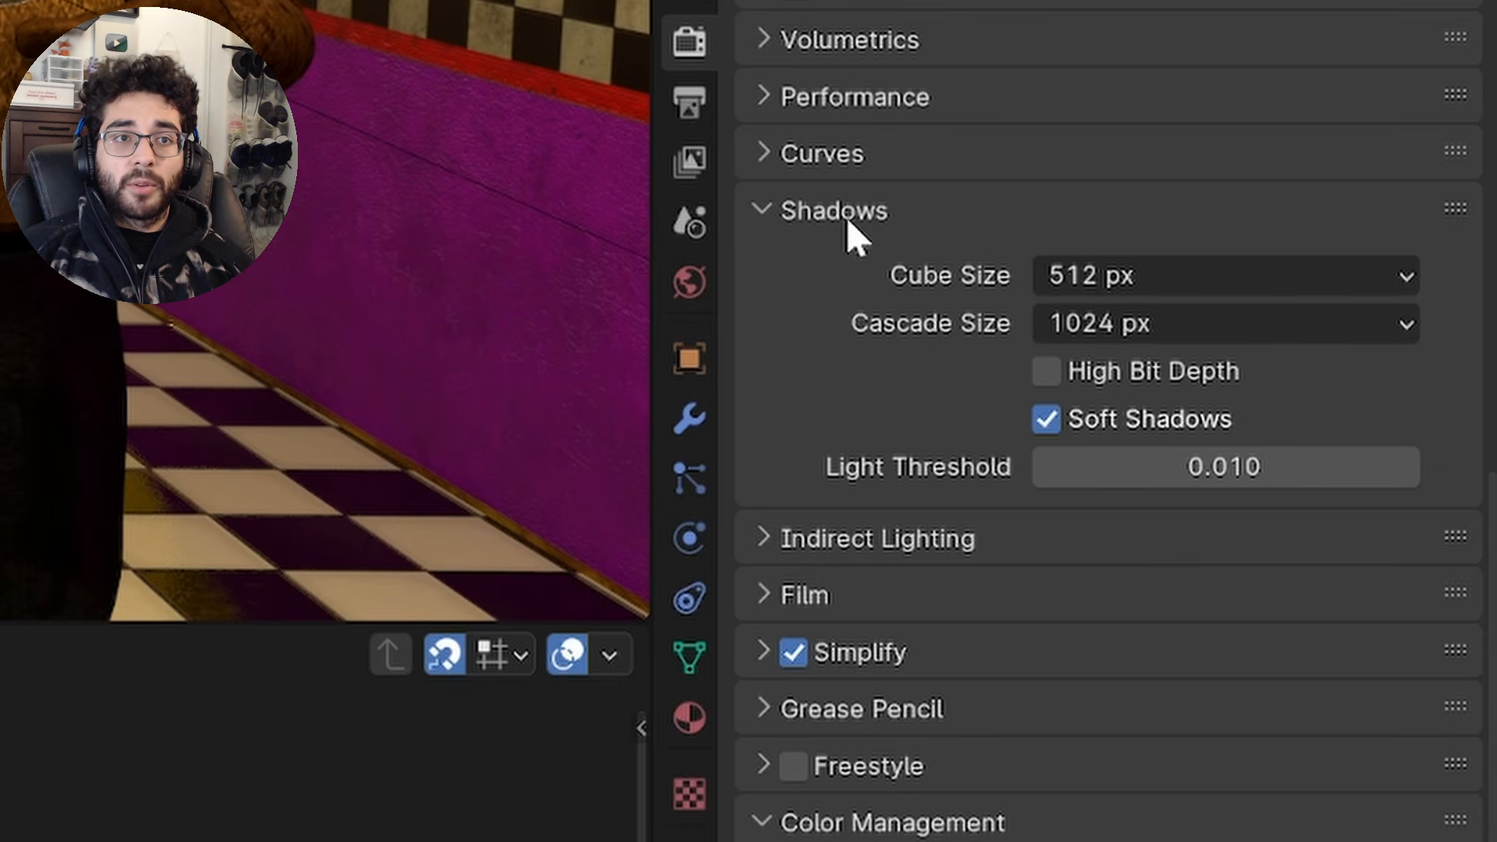
# Try shadow Cube Sizes of 4096, 2048 and 1024 px, returning to 2048 px
pyautogui.click(1178, 281)
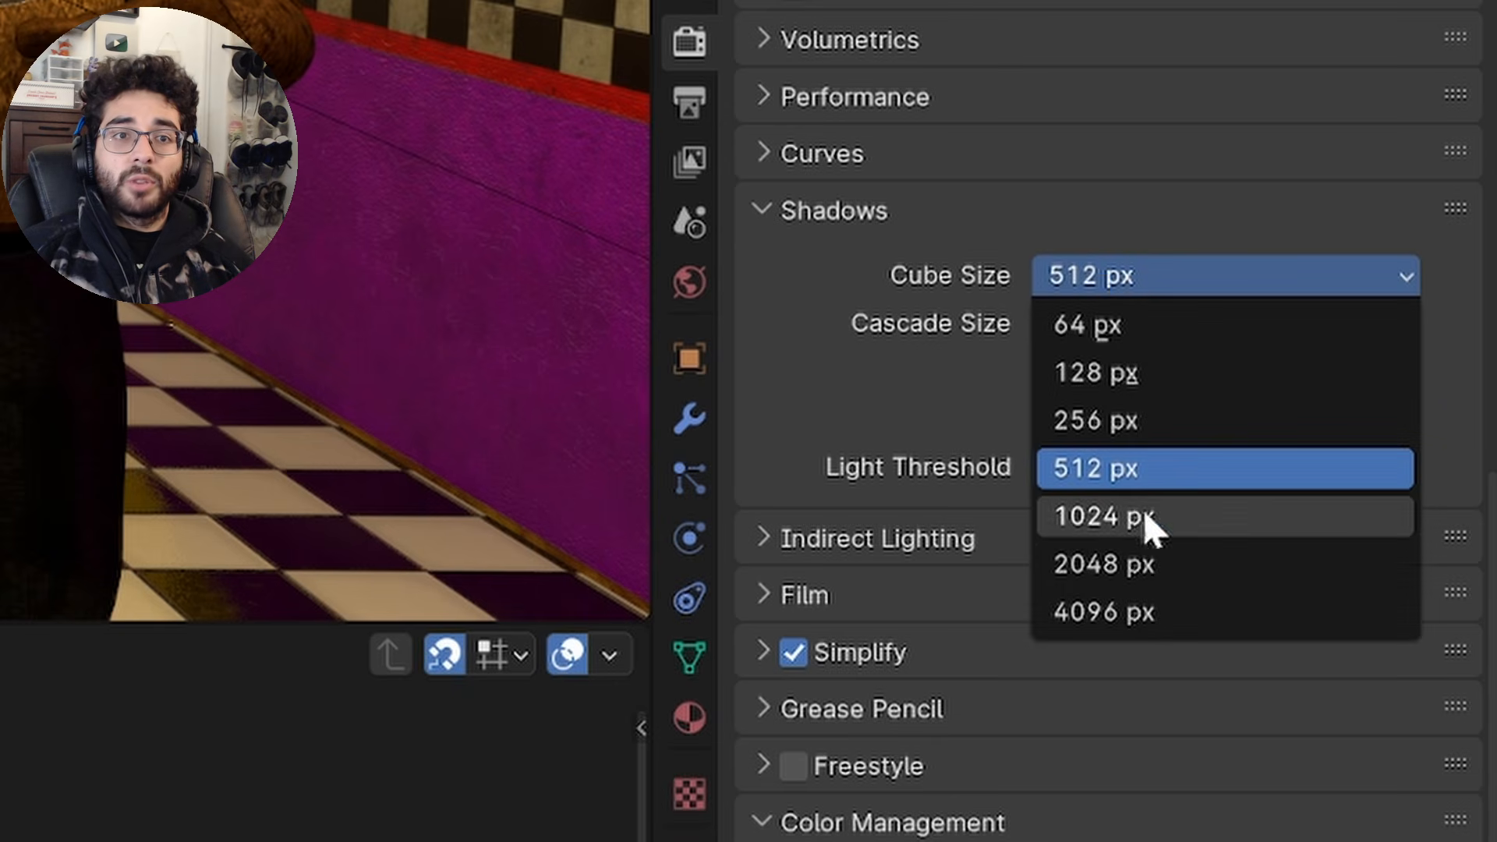
pyautogui.click(1150, 600)
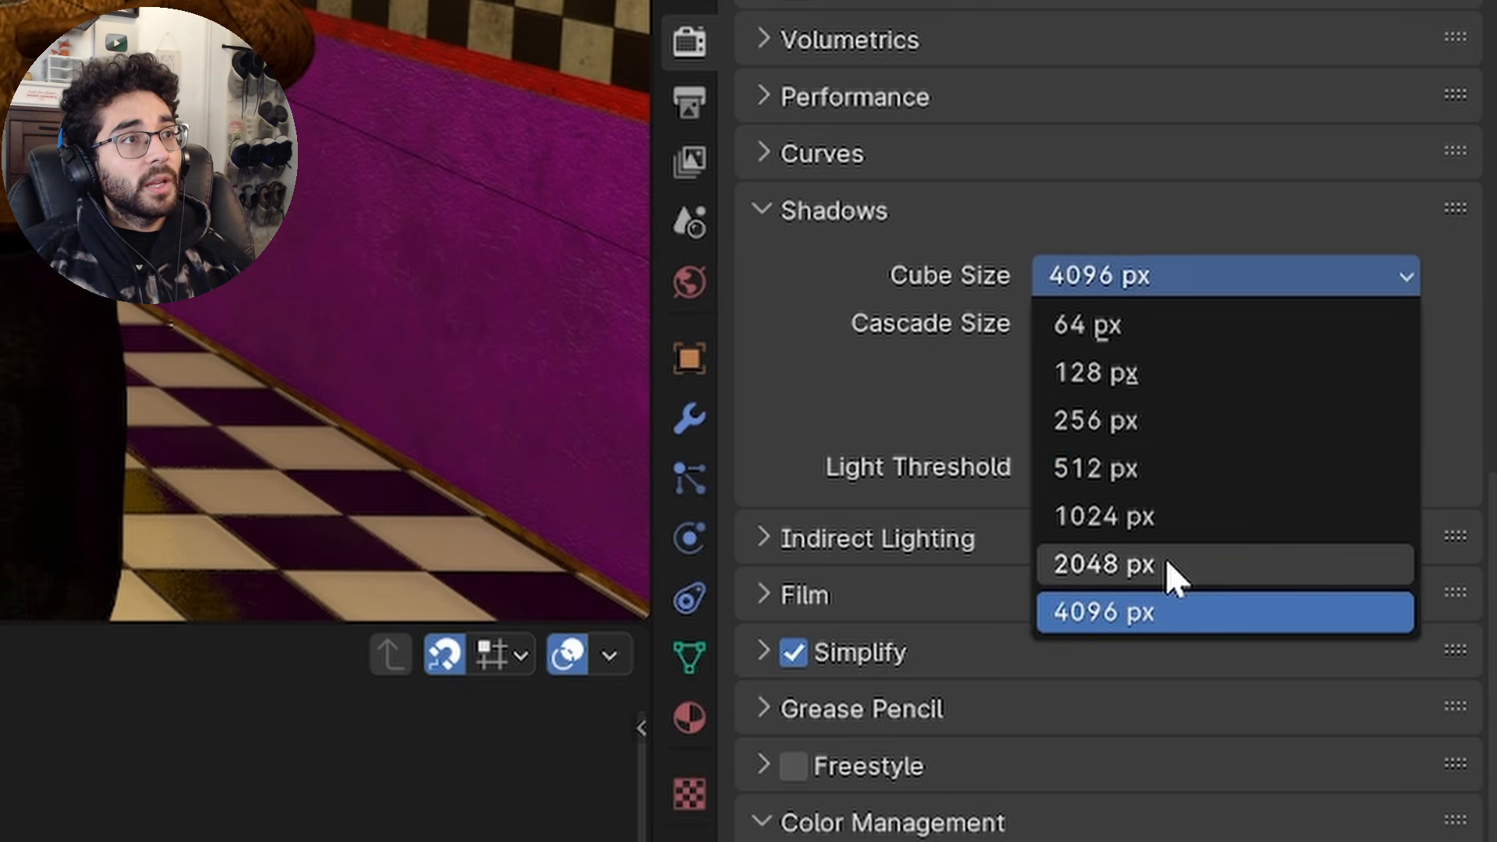
pyautogui.click(1166, 563)
pyautogui.click(1169, 286)
pyautogui.click(1157, 515)
pyautogui.click(1196, 285)
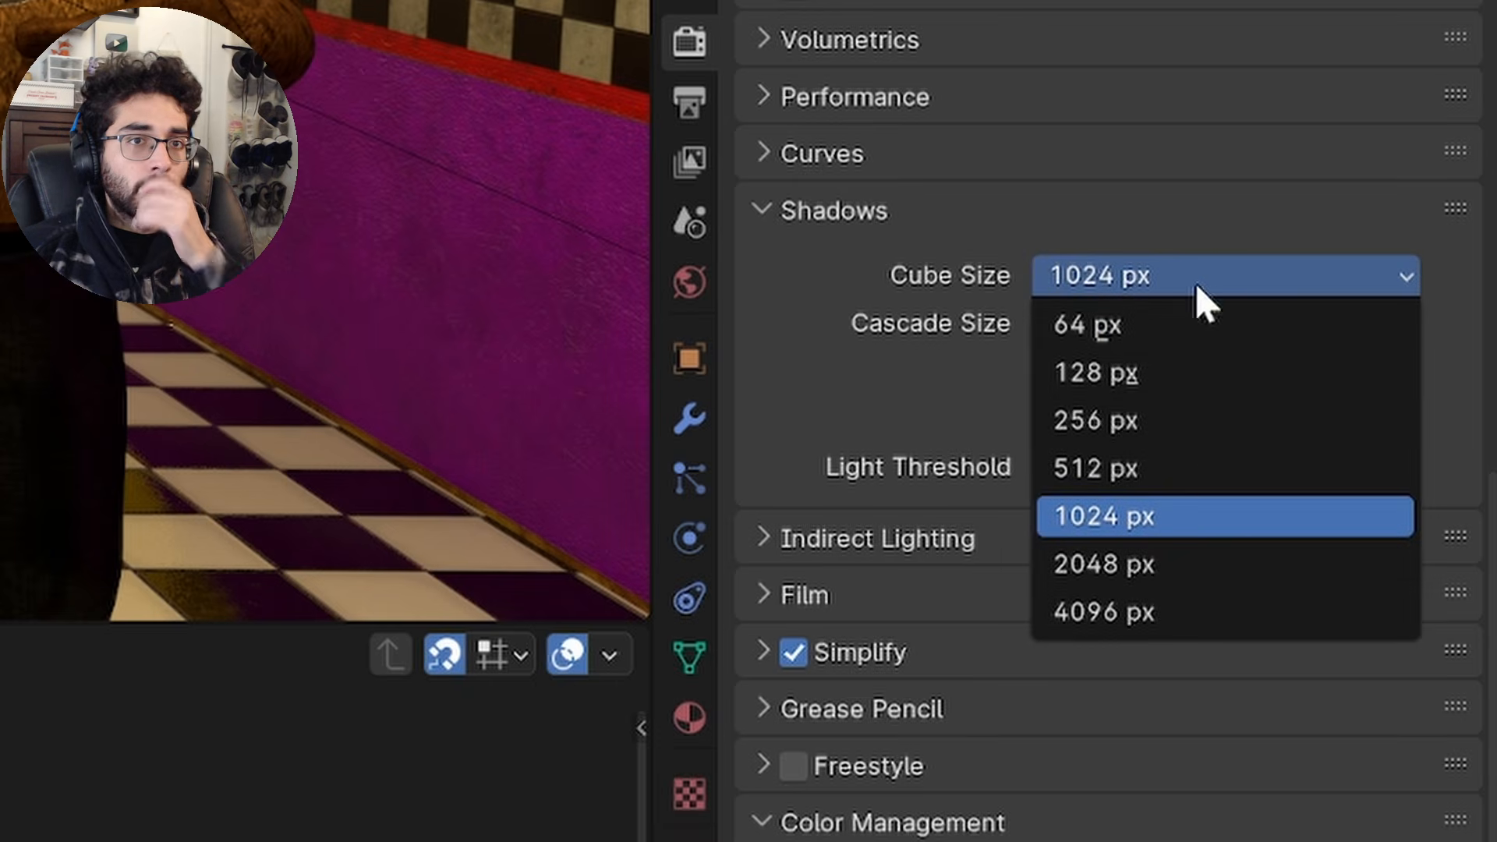
pyautogui.click(1122, 564)
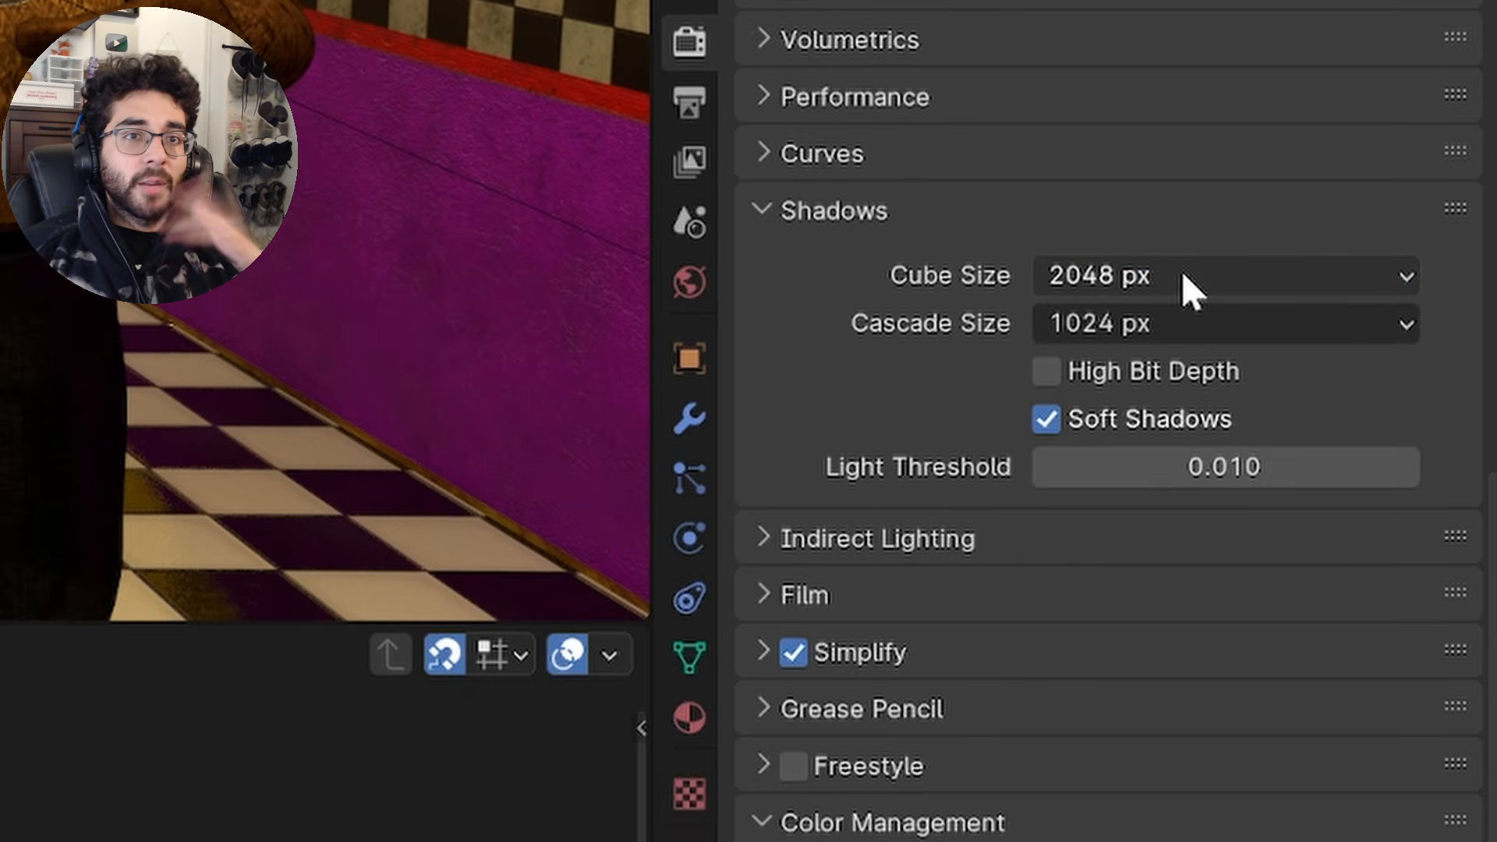
# Try a shadow Cascade Size of 2048 px together with a Cube Size of 1024 px
pyautogui.click(1221, 315)
pyautogui.click(1184, 616)
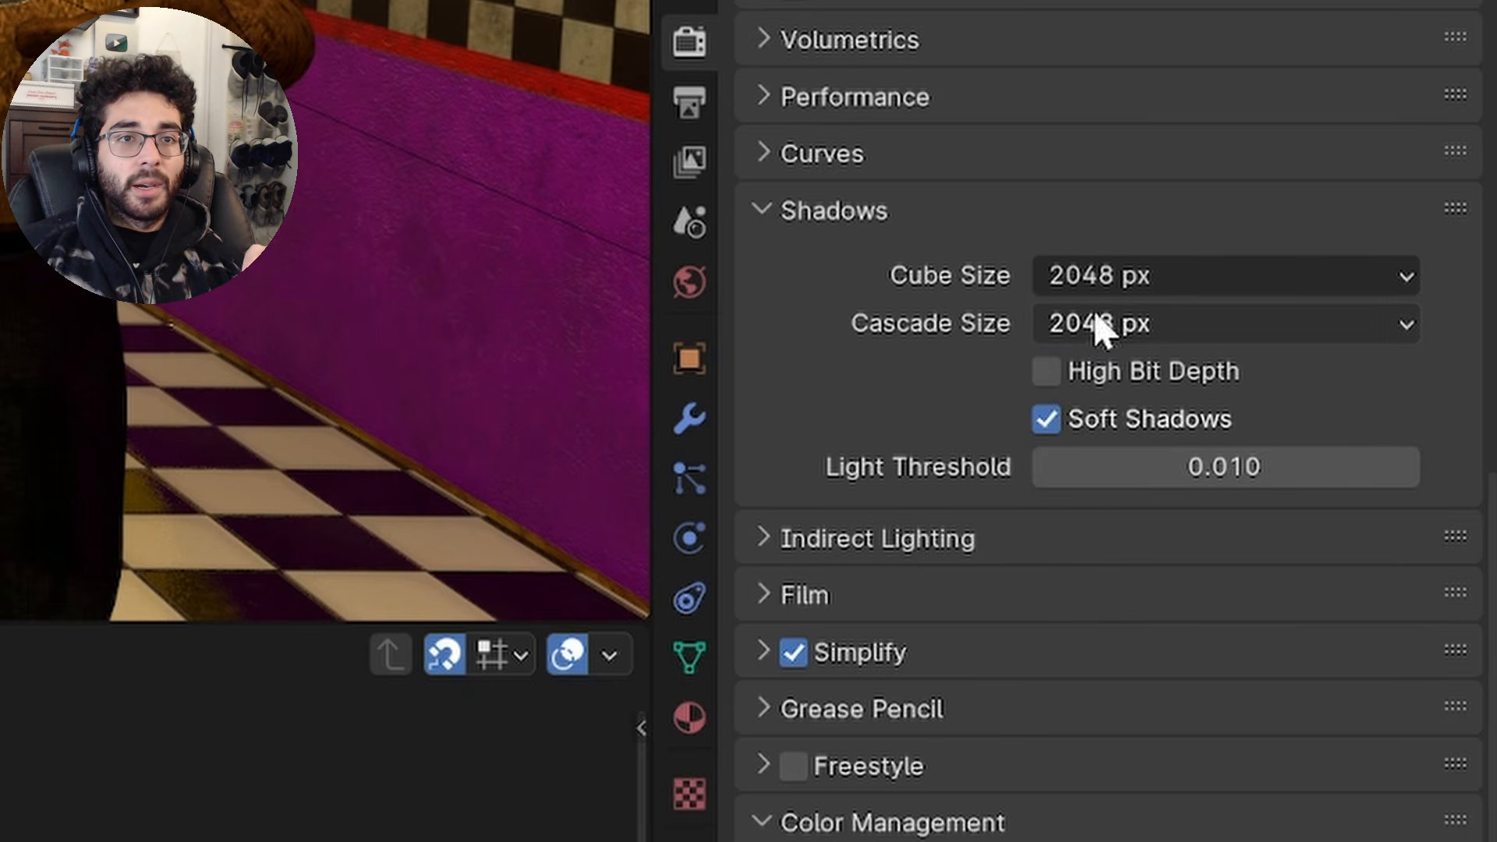
pyautogui.click(1126, 283)
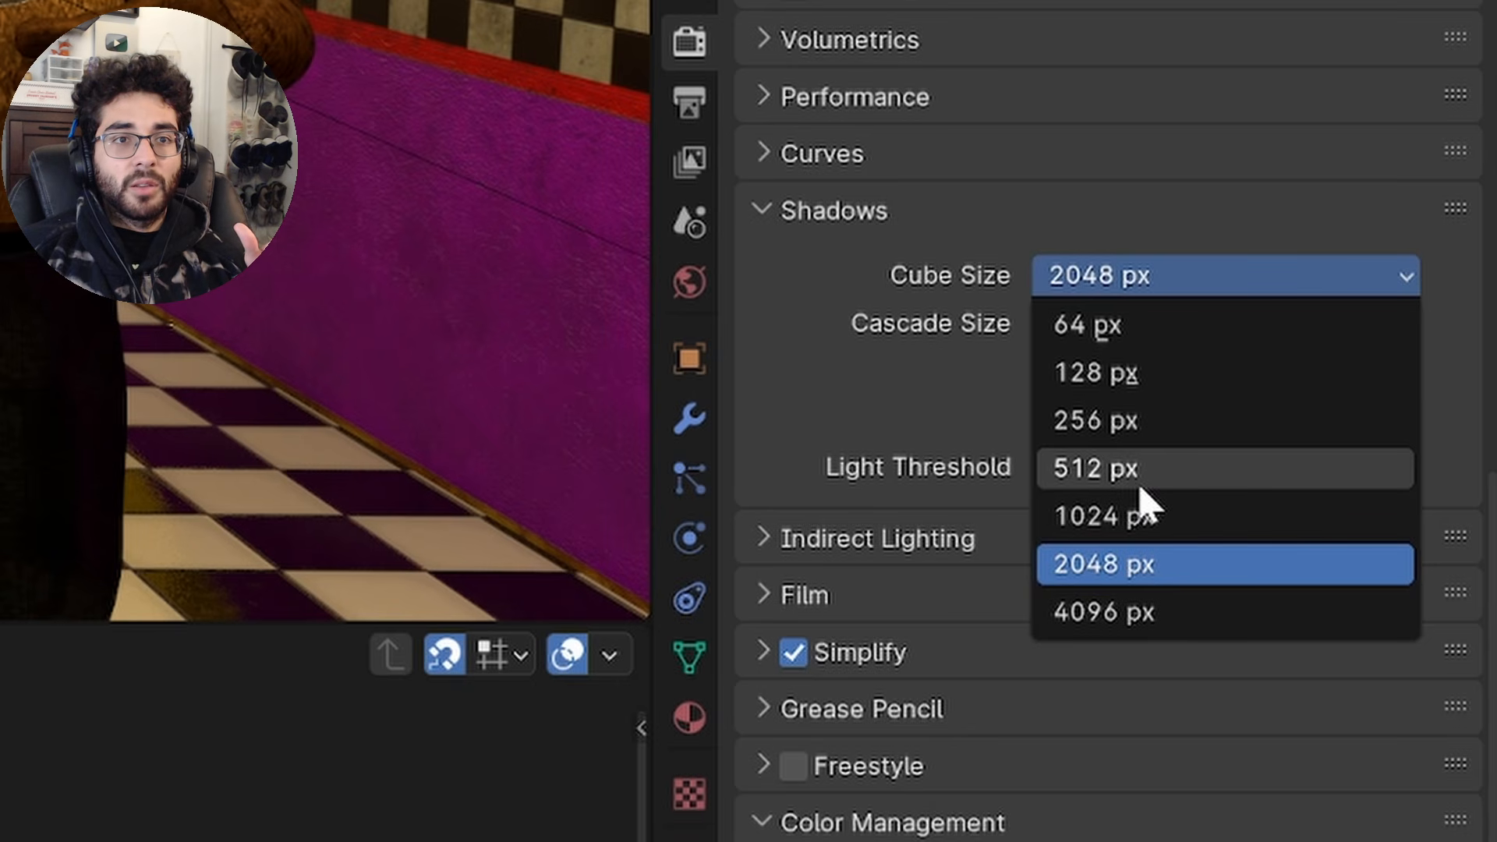
pyautogui.click(1392, 518)
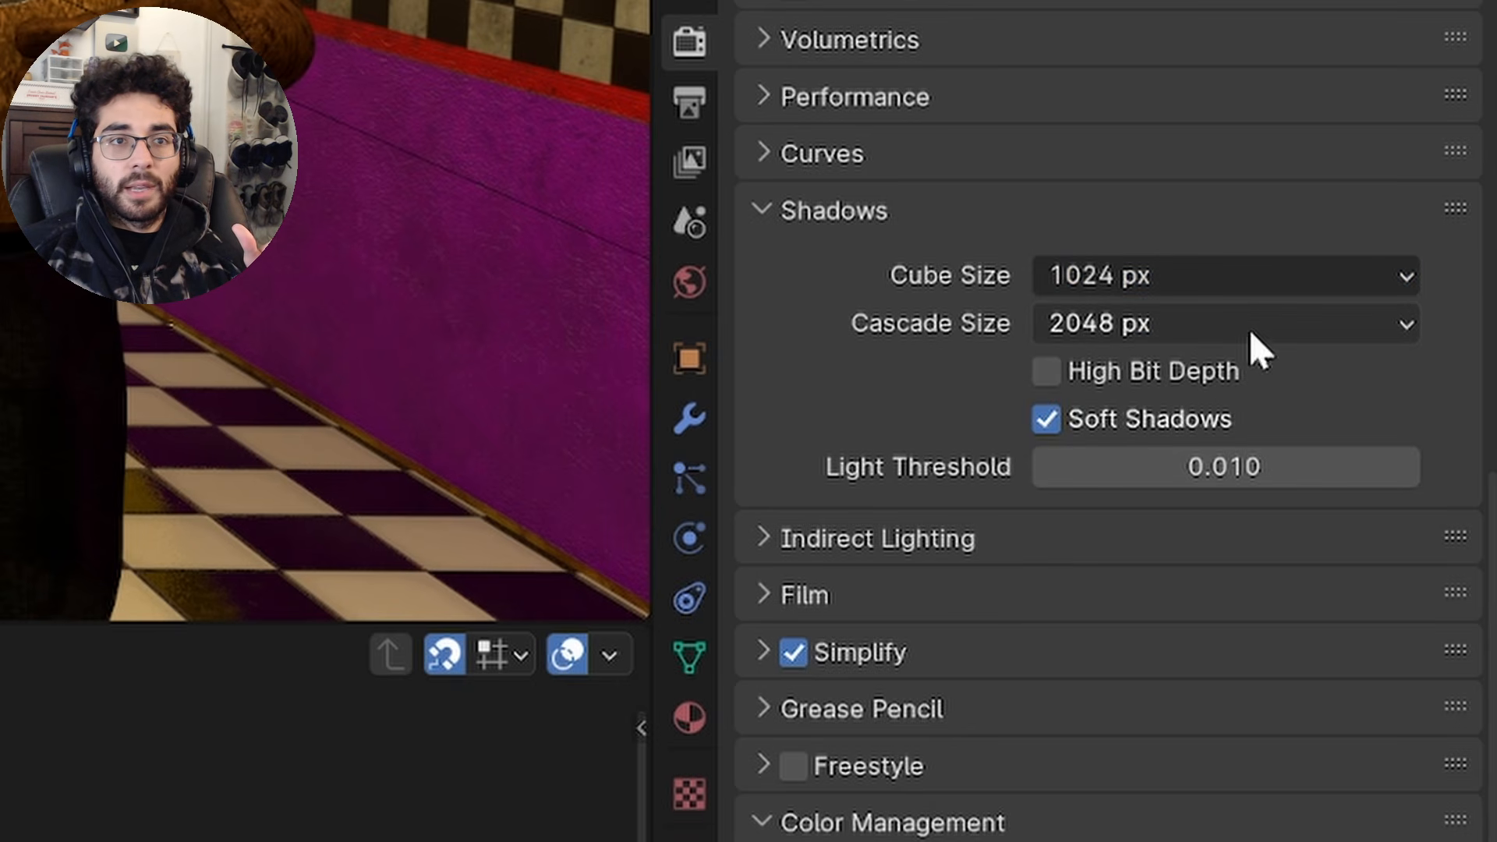
# Set the shadow Cube Size and Cascade Size both to 4096 px and enable High Bit Depth
pyautogui.click(1115, 277)
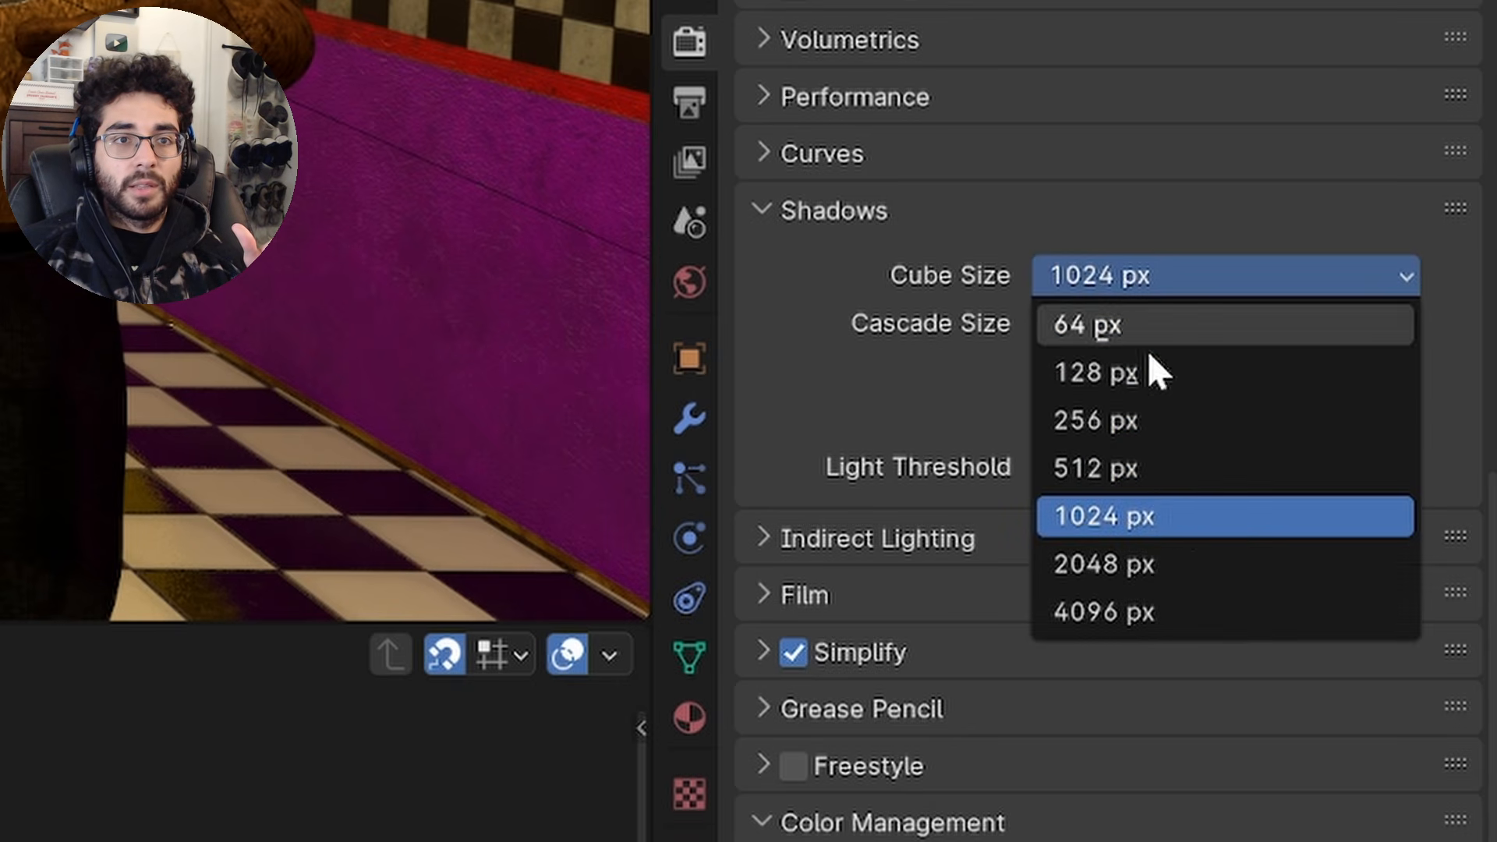
pyautogui.click(1134, 616)
pyautogui.click(1056, 336)
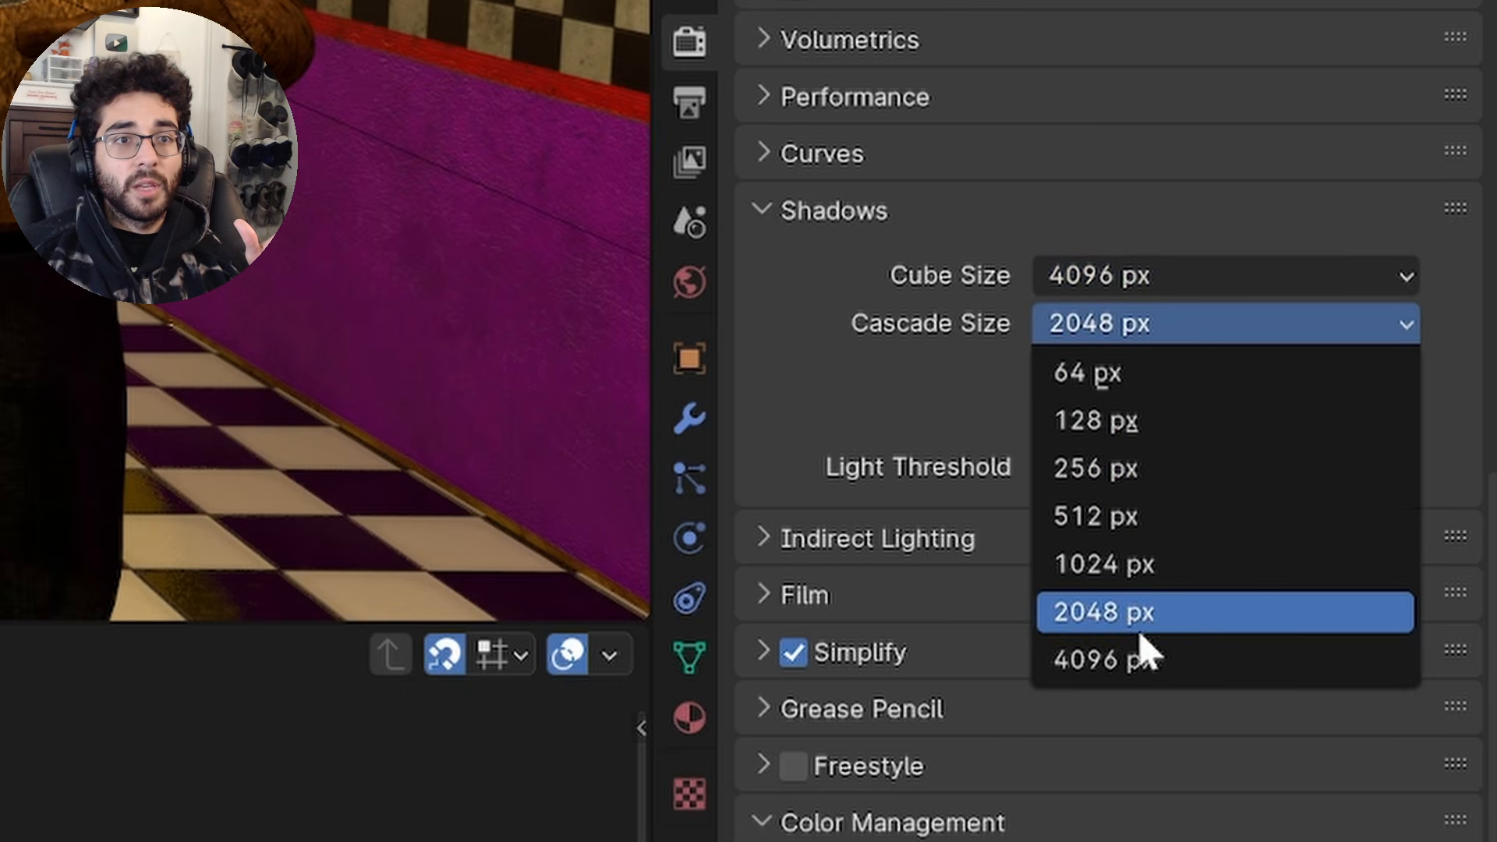
pyautogui.click(1135, 659)
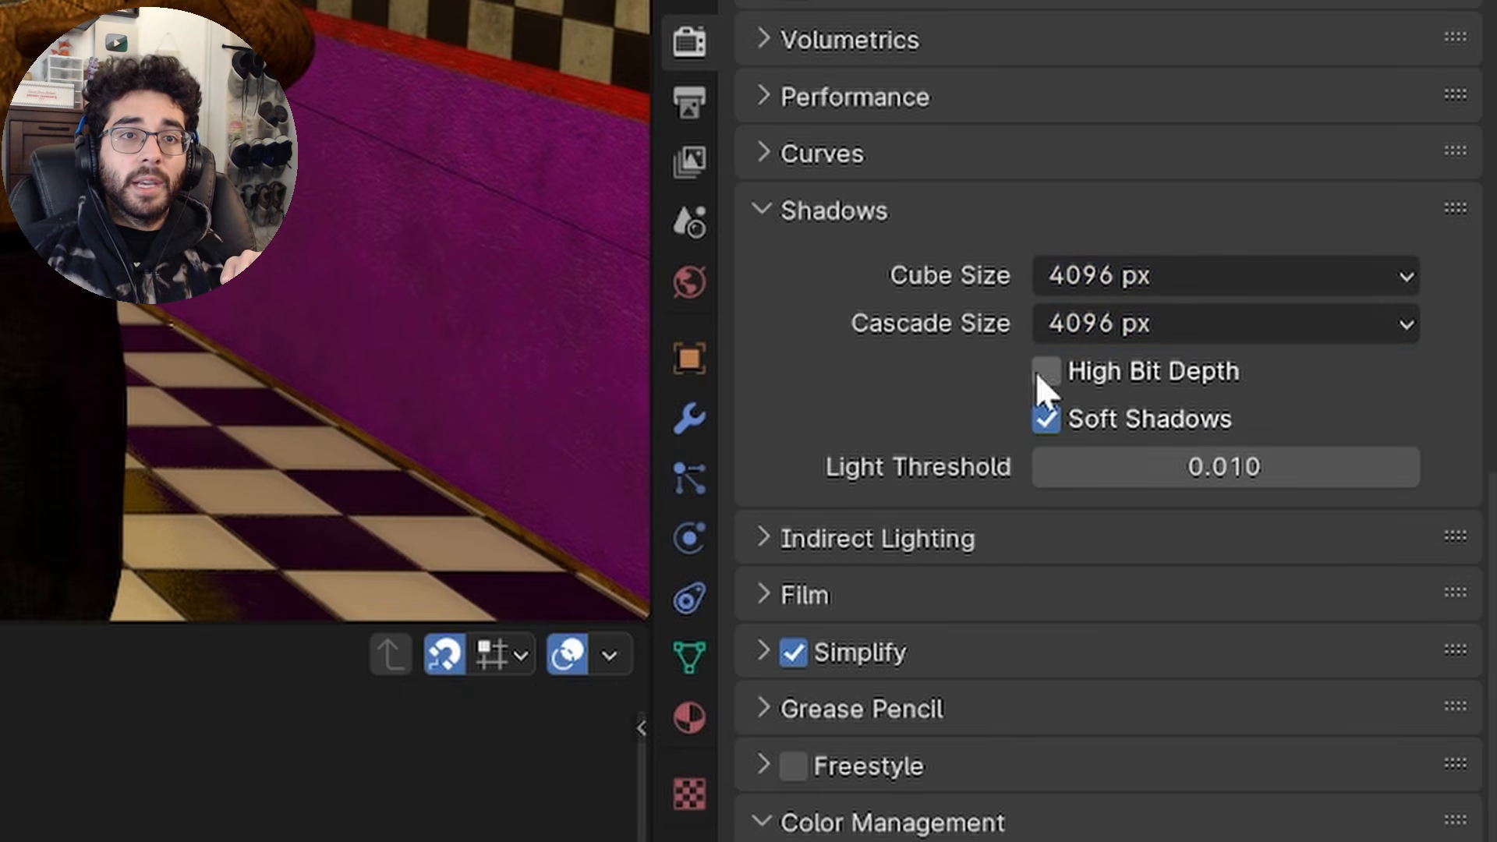
pyautogui.click(1042, 373)
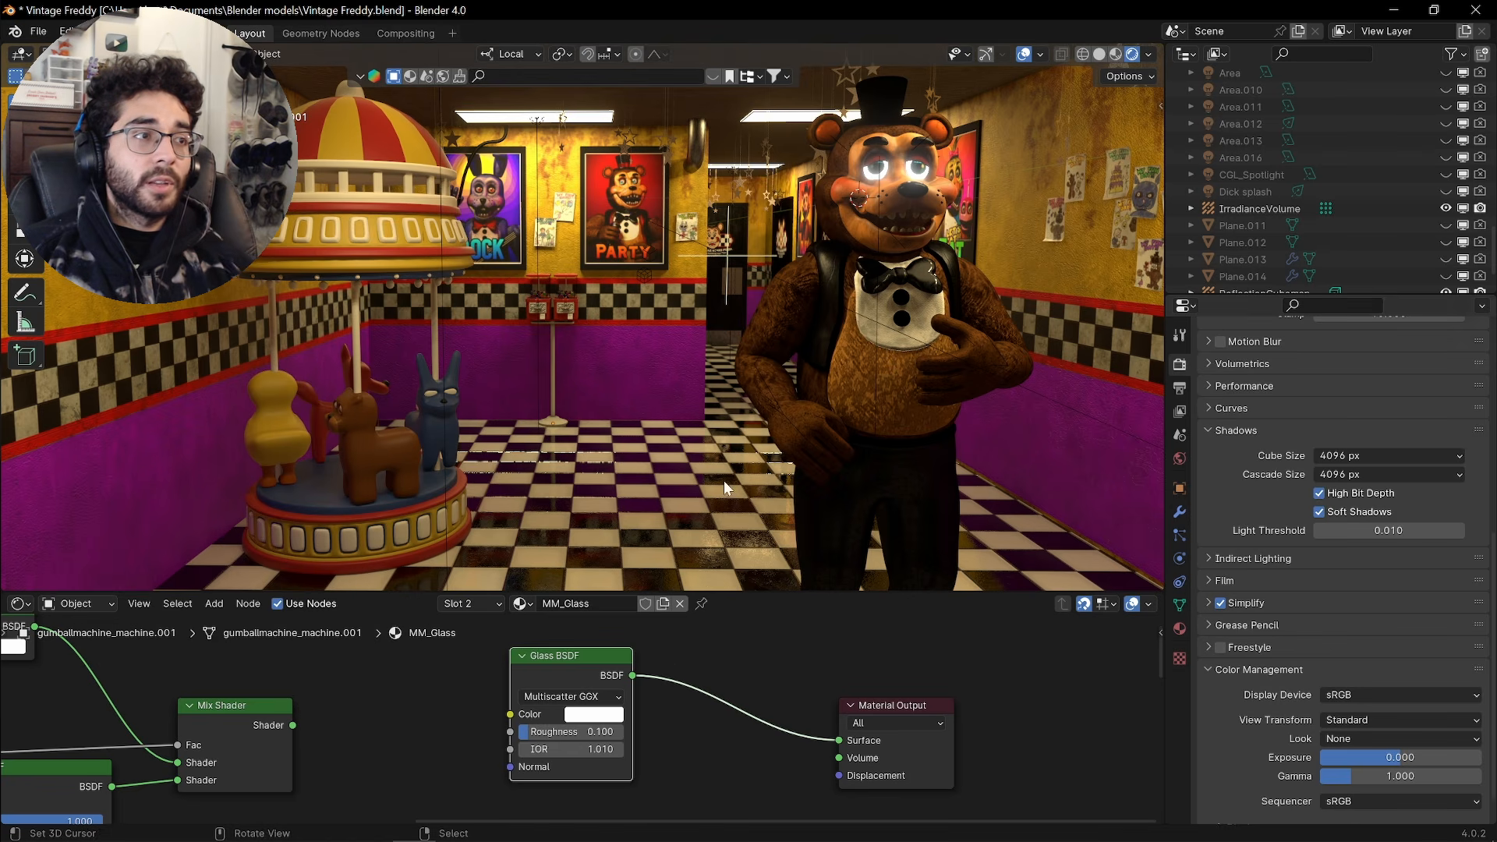
# Compare High Bit Depth shadows off and on up close at the carousel's base
pyautogui.keyDown('shift'); pyautogui.moveTo(457, 518); pyautogui.dragTo(629, 395, button='middle'); pyautogui.keyUp('shift')
pyautogui.scroll(8, 734, 302)
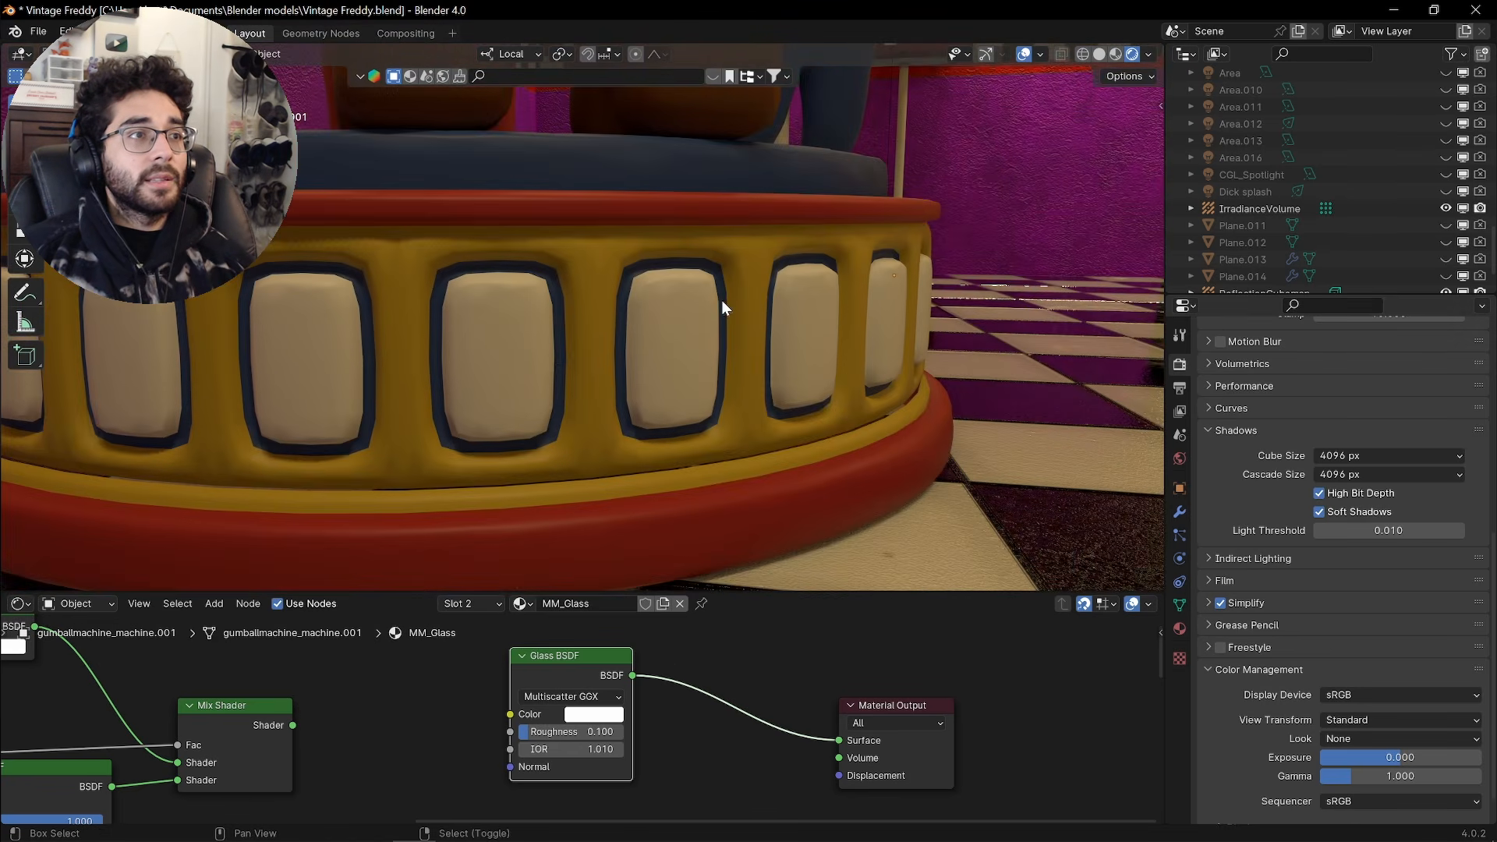
pyautogui.click(1320, 493)
pyautogui.click(1320, 492)
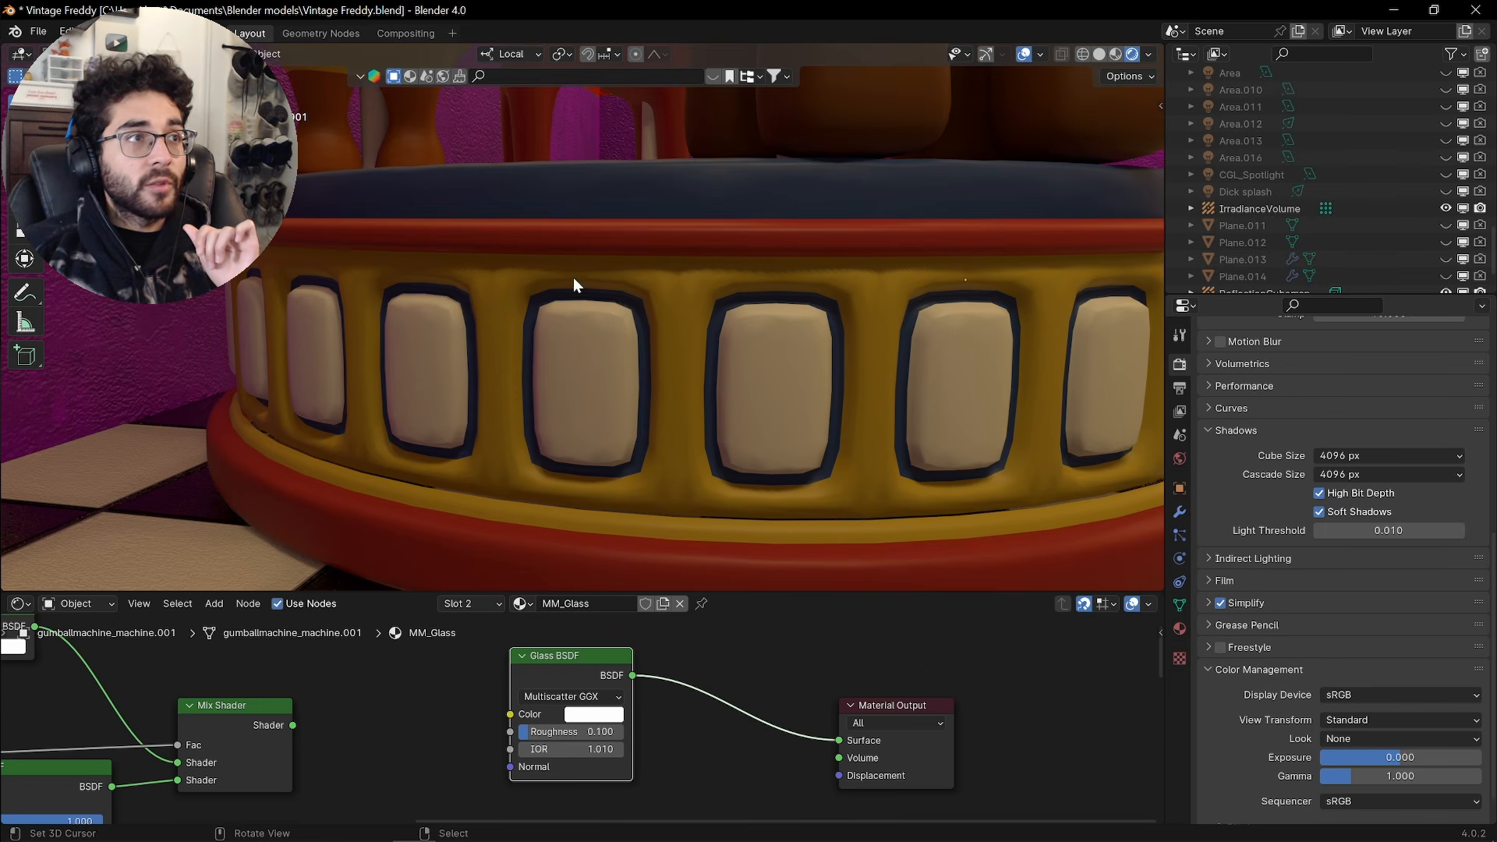
# Examine the high-resolution shadows around the carousel, on the wall behind the gumball machine and on Freddy's chest
pyautogui.scroll(-8, 708, 354)
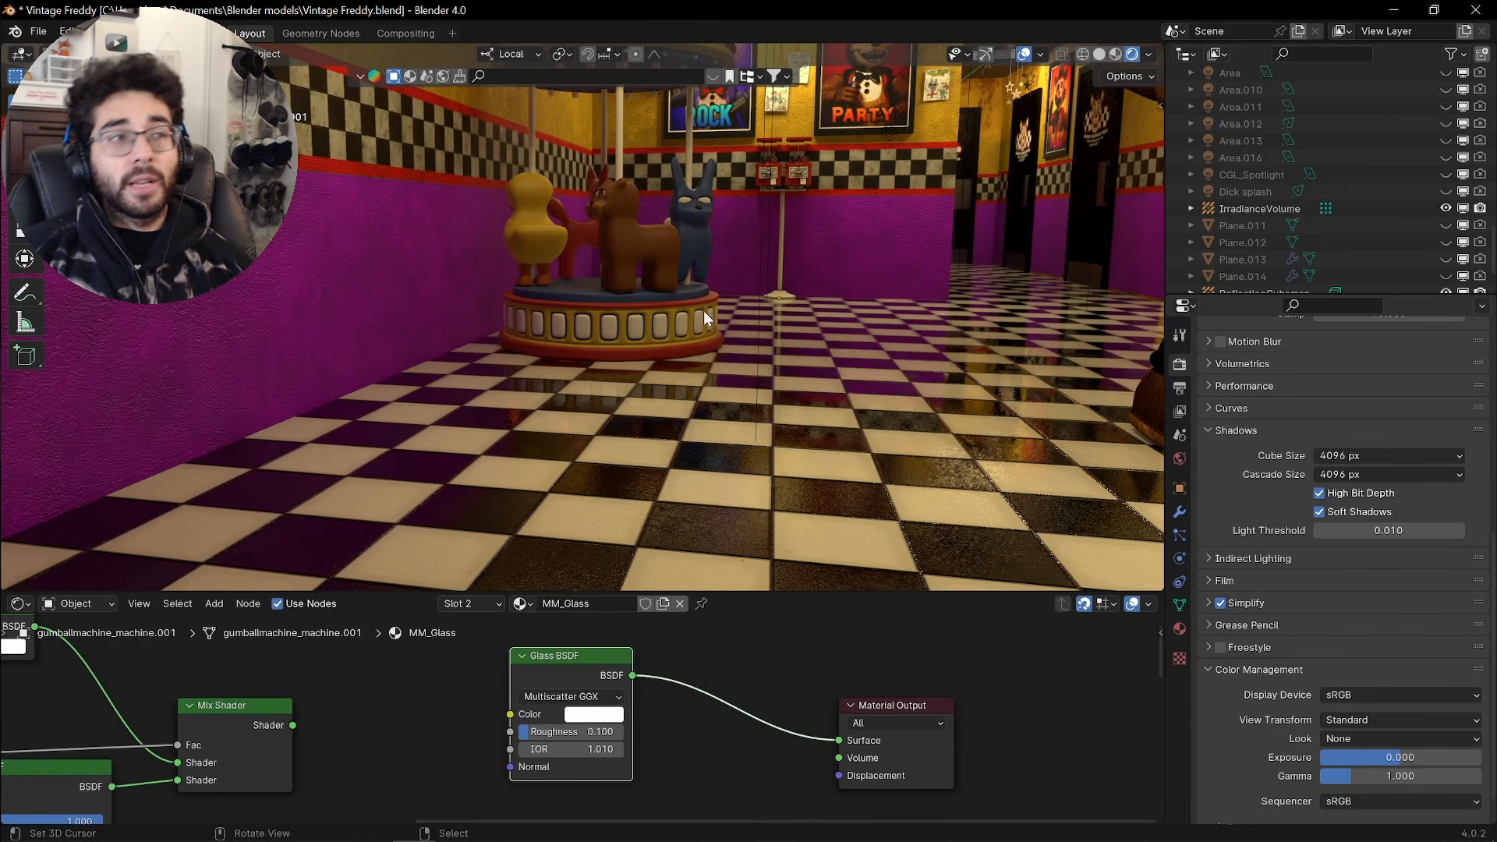
pyautogui.scroll(10, 794, 301)
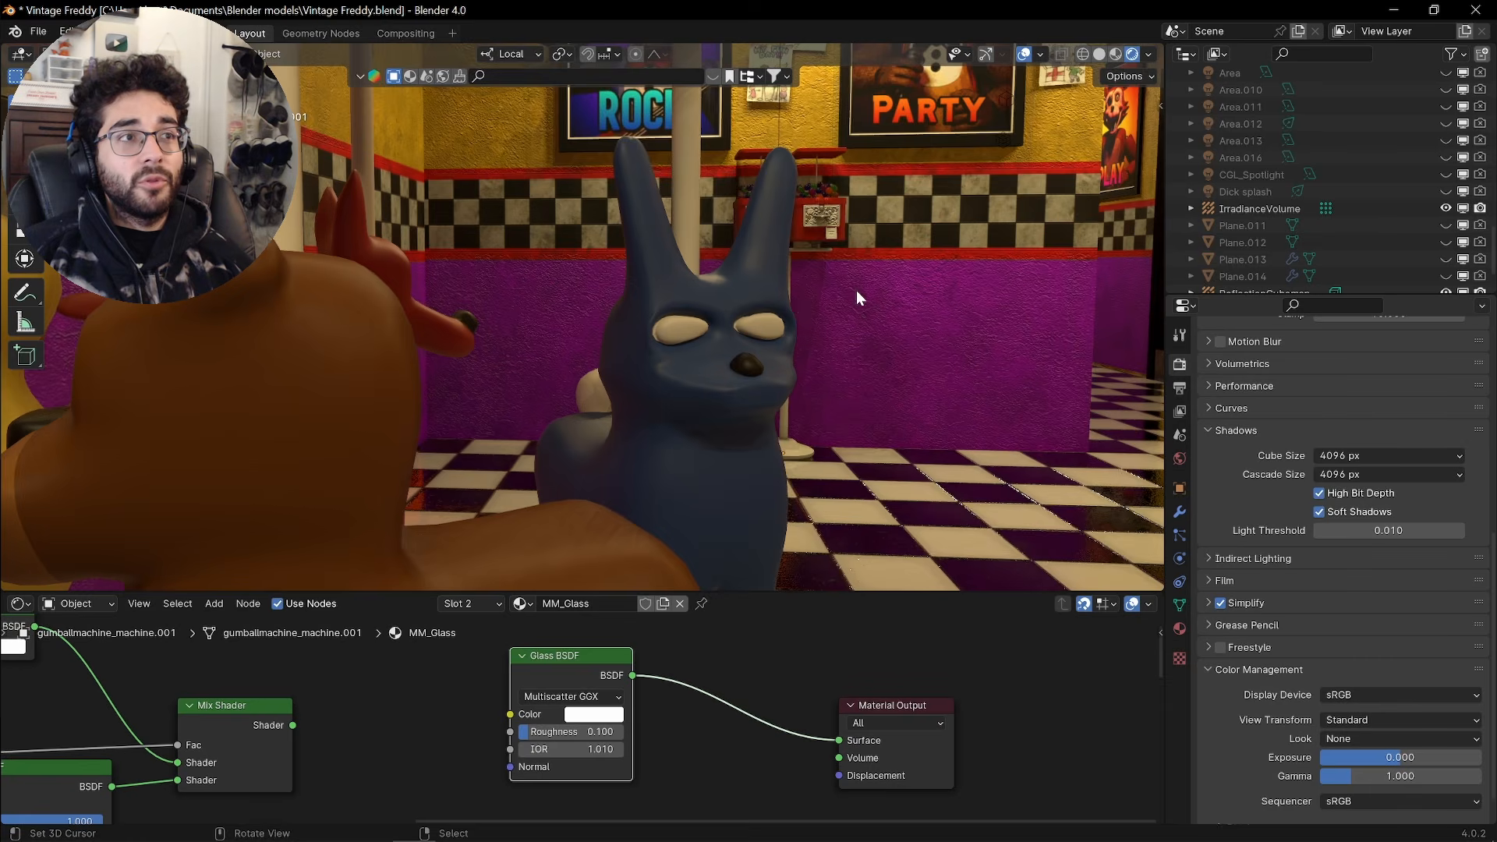
pyautogui.moveTo(856, 290); pyautogui.dragTo(784, 287, button='middle')
pyautogui.scroll(5, 784, 287)
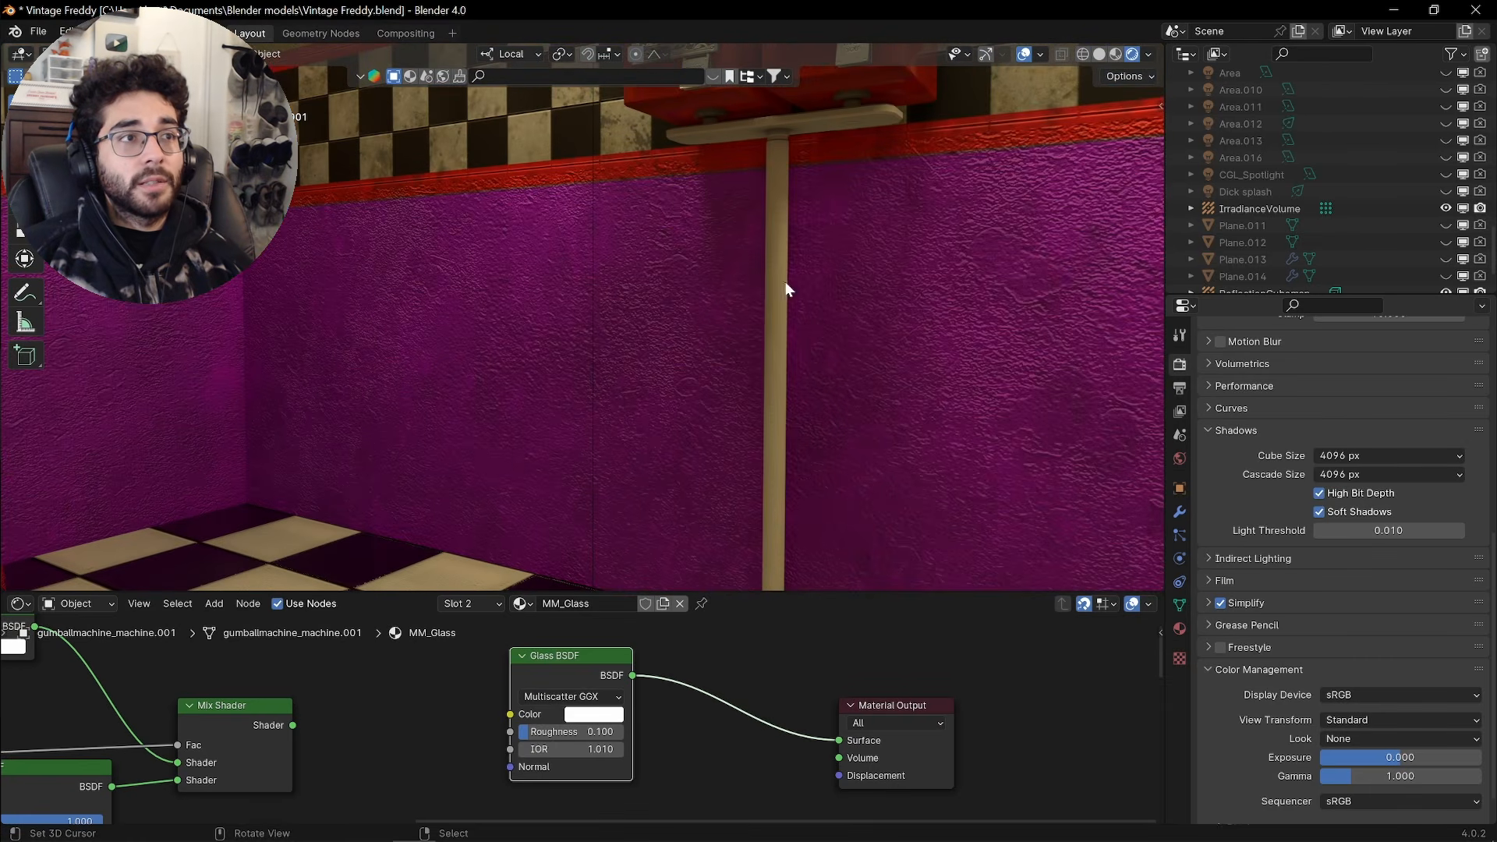
pyautogui.scroll(-4, 777, 265)
pyautogui.moveTo(761, 417); pyautogui.dragTo(770, 385, button='middle')
pyautogui.scroll(4, 771, 386)
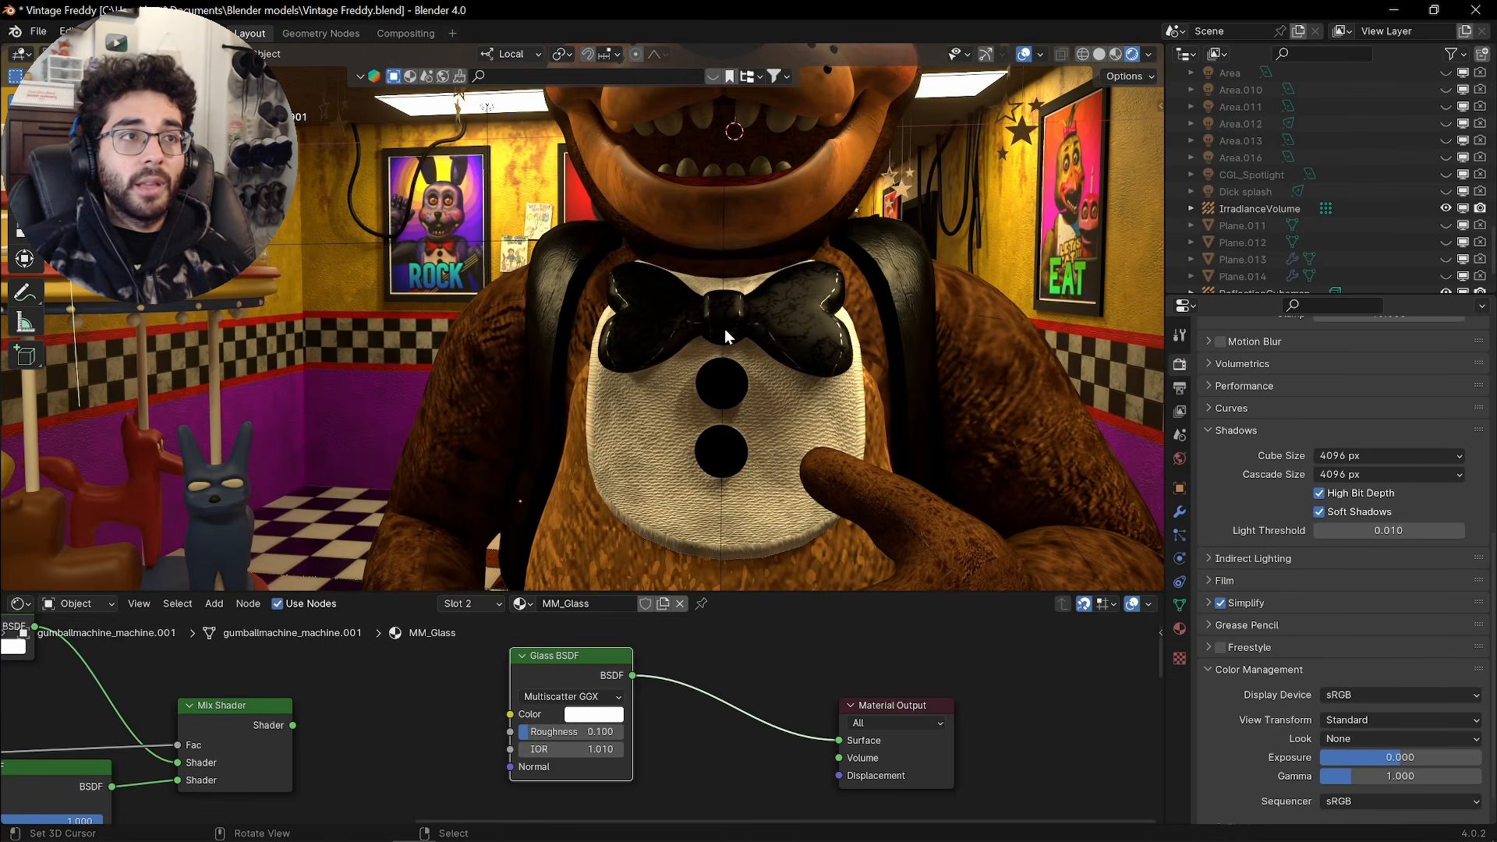
pyautogui.moveTo(775, 340); pyautogui.dragTo(812, 343, button='middle')
pyautogui.scroll(-3, 813, 343)
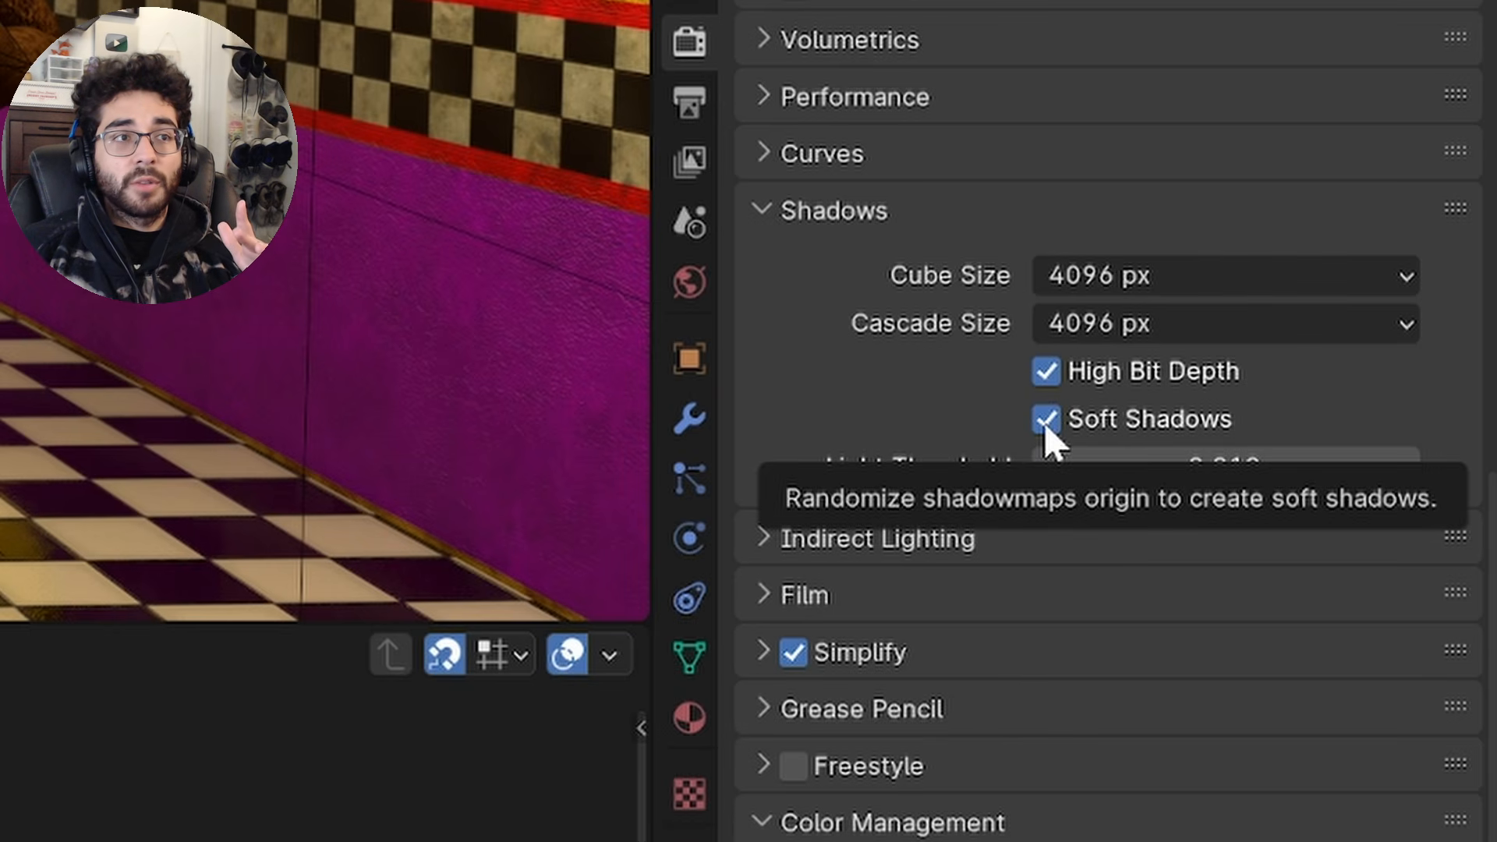
# Compare Soft Shadows off and on using the gumball machine's shadow on the purple wall
pyautogui.click(1046, 419)
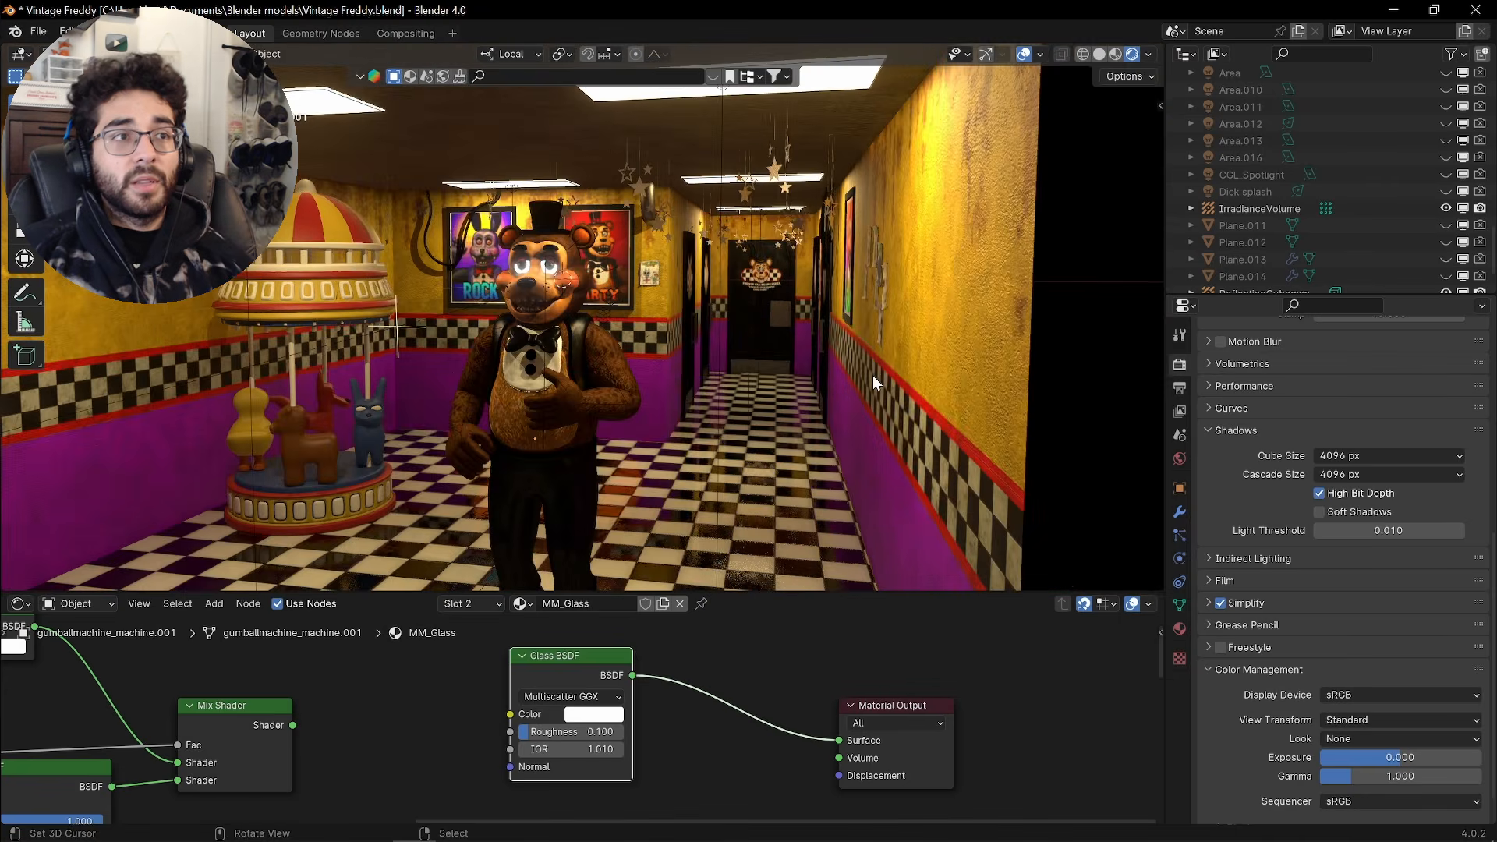
pyautogui.scroll(4, 858, 371)
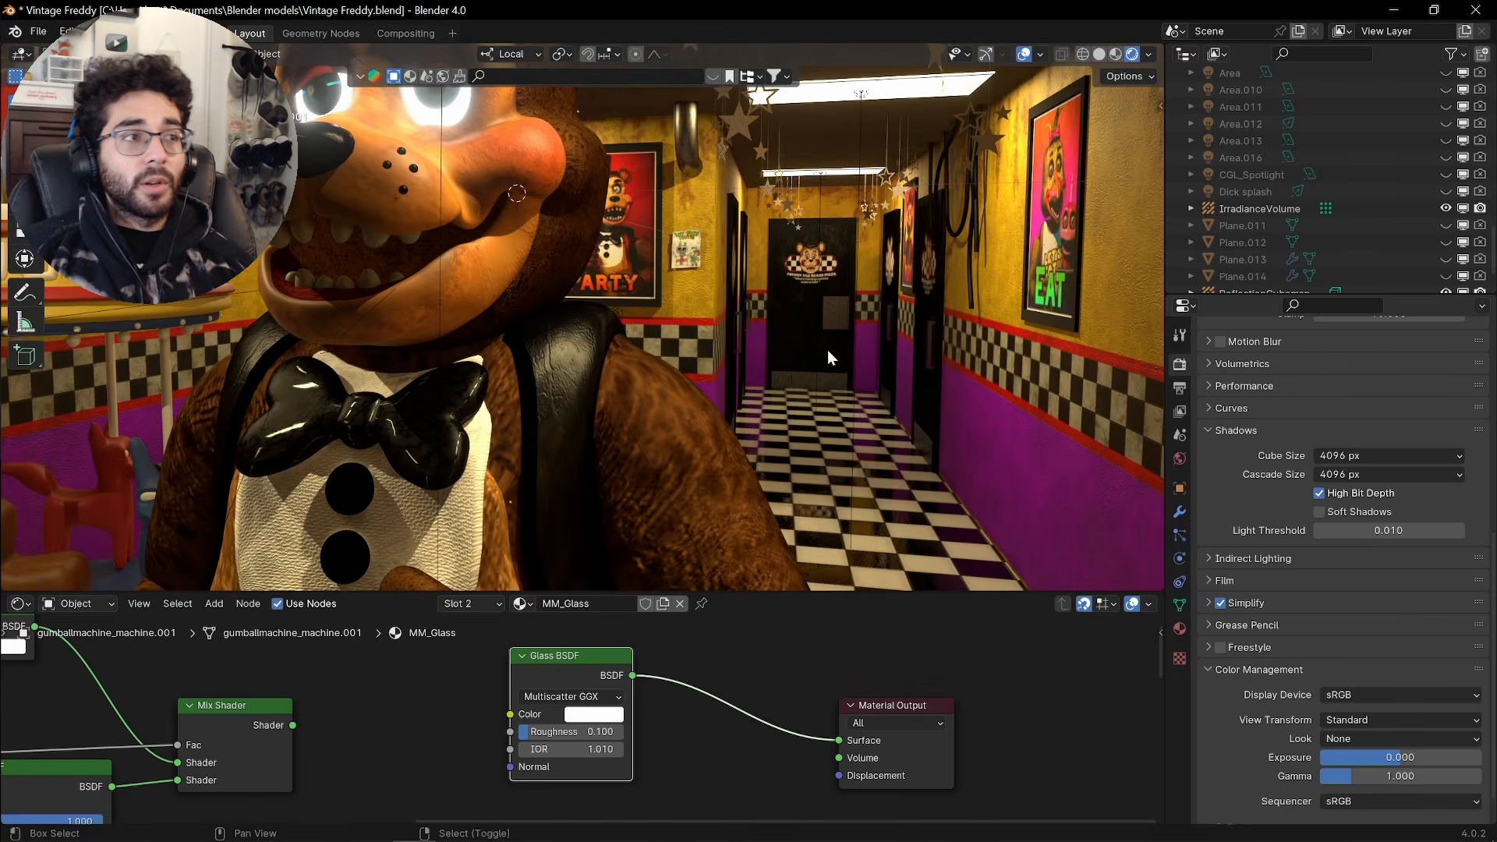
pyautogui.keyDown('shift'); pyautogui.moveTo(472, 482); pyautogui.dragTo(760, 313, button='middle'); pyautogui.keyUp('shift')
pyautogui.keyDown('shift'); pyautogui.moveTo(479, 399); pyautogui.dragTo(610, 364, button='middle'); pyautogui.keyUp('shift')
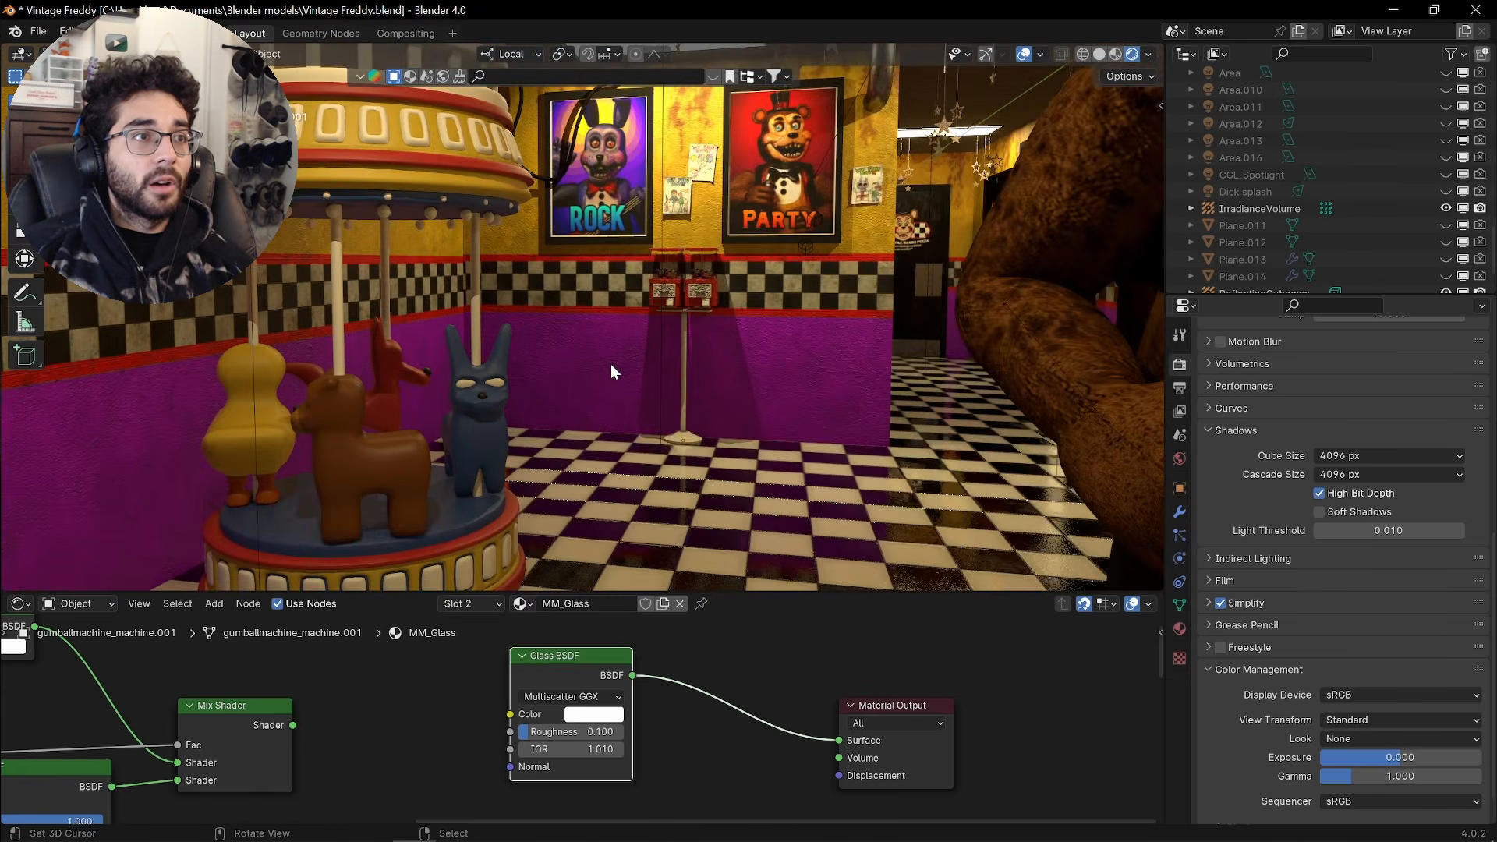
pyautogui.rightClick(610, 363)
pyautogui.scroll(5, 780, 349)
pyautogui.moveTo(798, 343); pyautogui.dragTo(756, 325, button='middle')
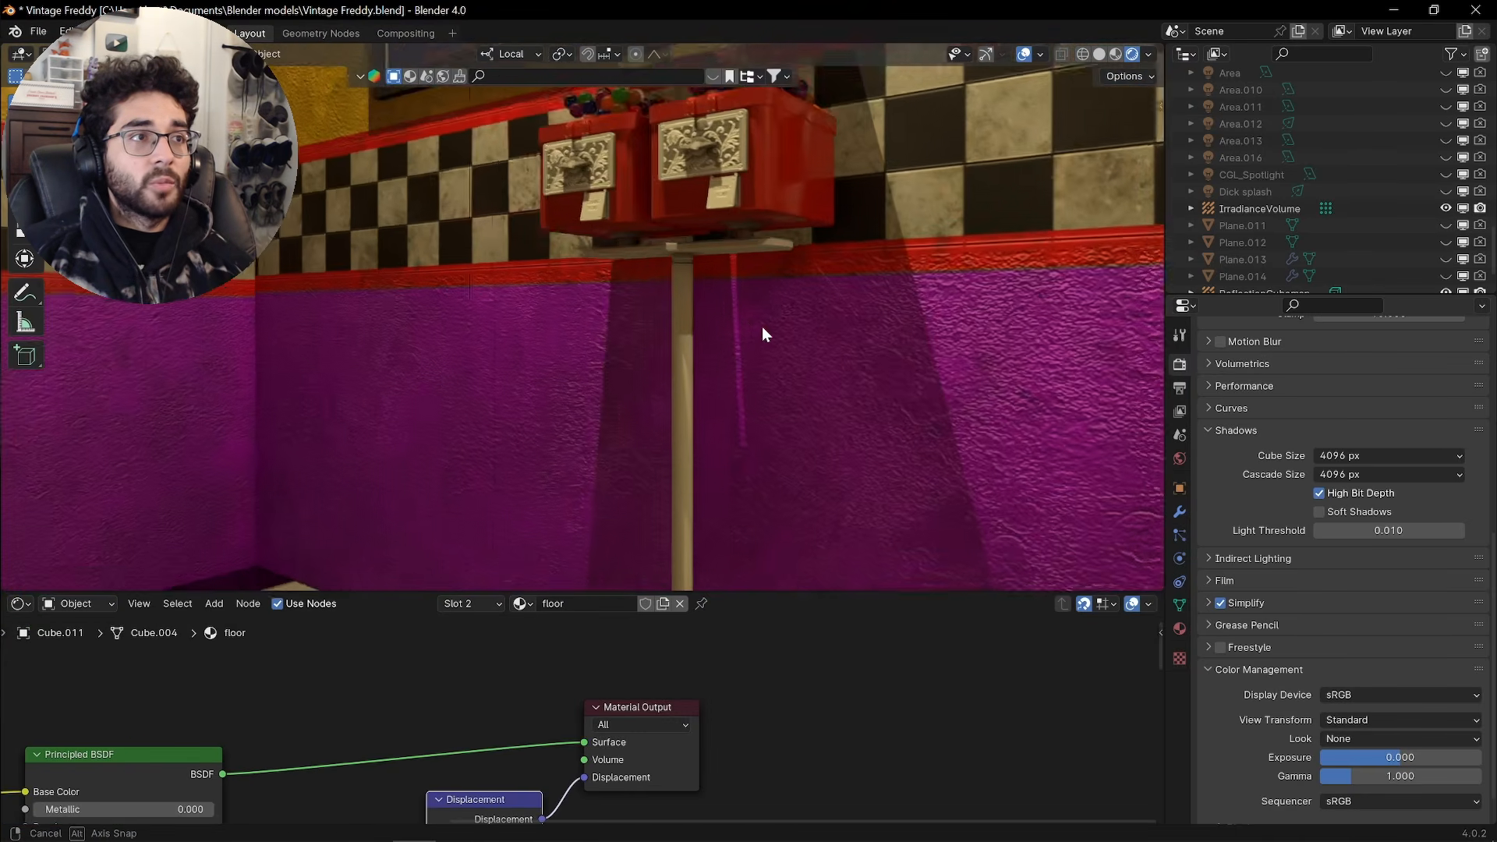
pyautogui.scroll(-8, 817, 348)
pyautogui.scroll(8, 934, 408)
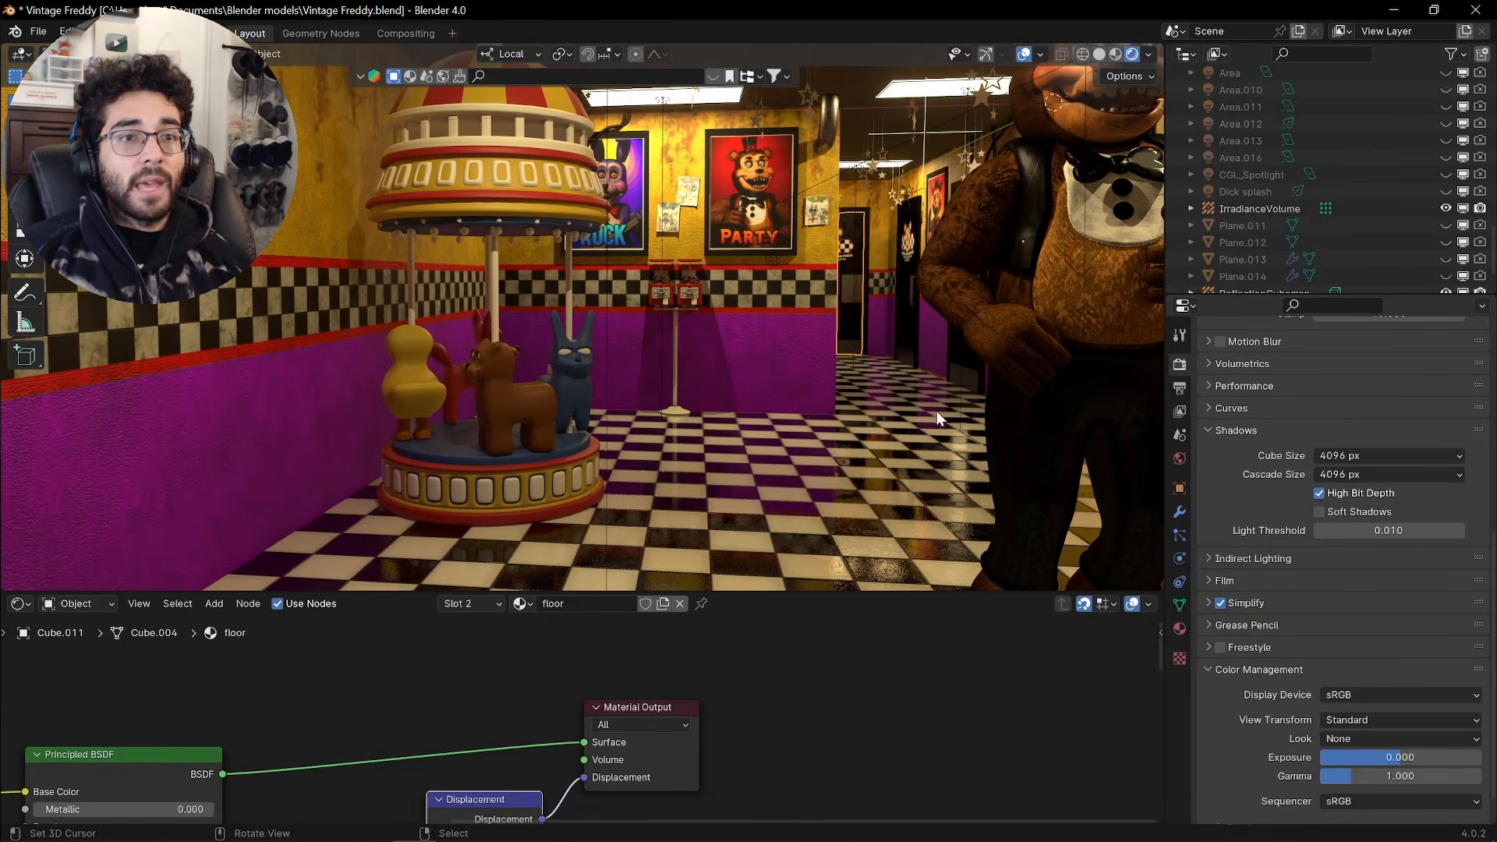
pyautogui.click(1320, 513)
# Review the lit room through the camera and from free angles around Freddy and the carousel
pyautogui.press('KP_0')
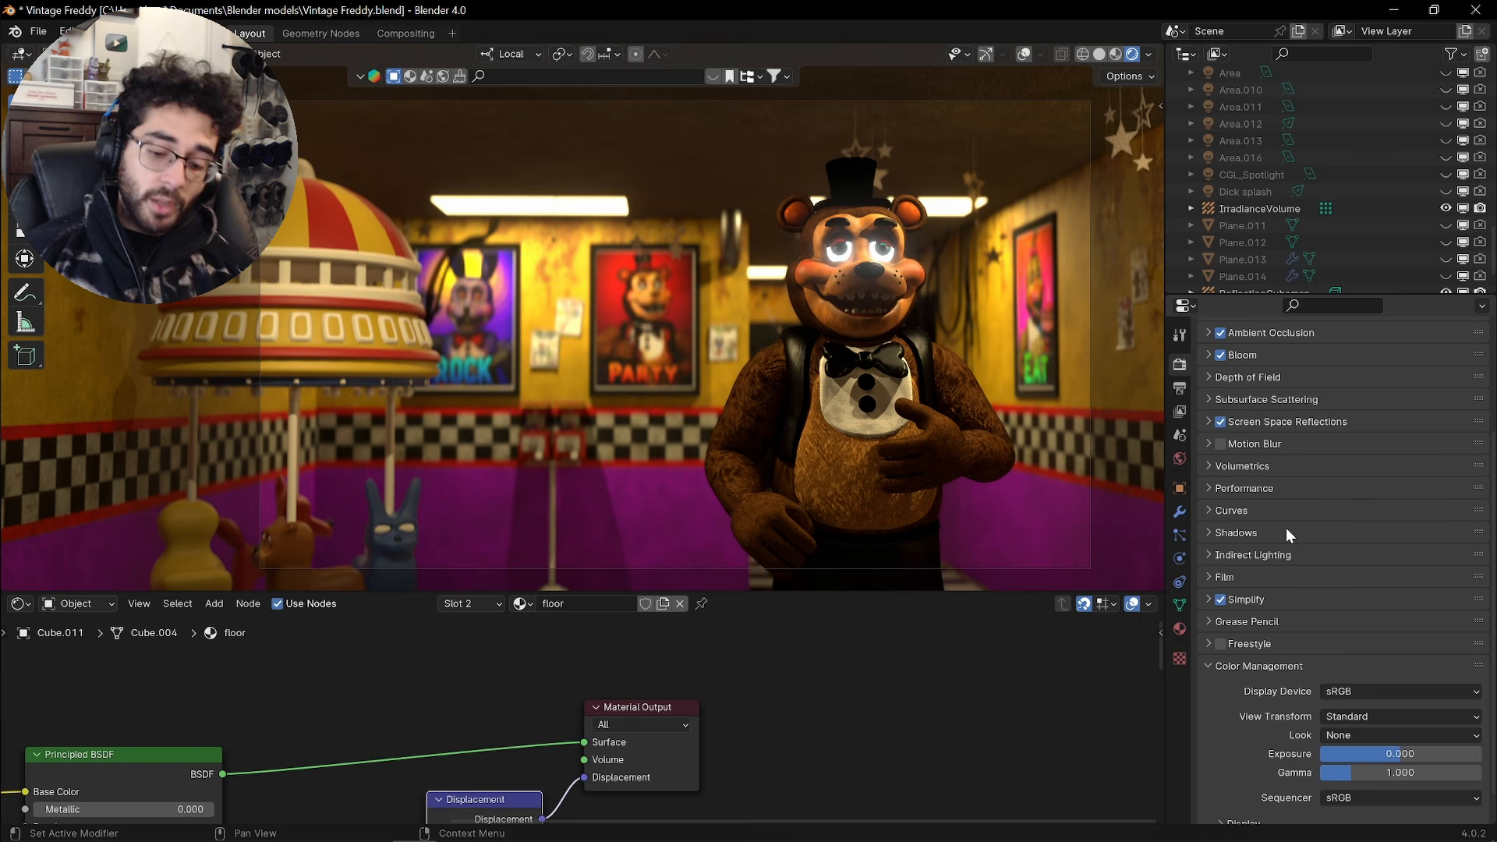
pyautogui.moveTo(984, 405); pyautogui.dragTo(862, 396, button='middle')
pyautogui.scroll(-6, 862, 402)
pyautogui.scroll(3, 862, 403)
pyautogui.scroll(6, 817, 421)
pyautogui.scroll(-5, 946, 473)
pyautogui.scroll(7, 789, 401)
pyautogui.scroll(-6, 864, 395)
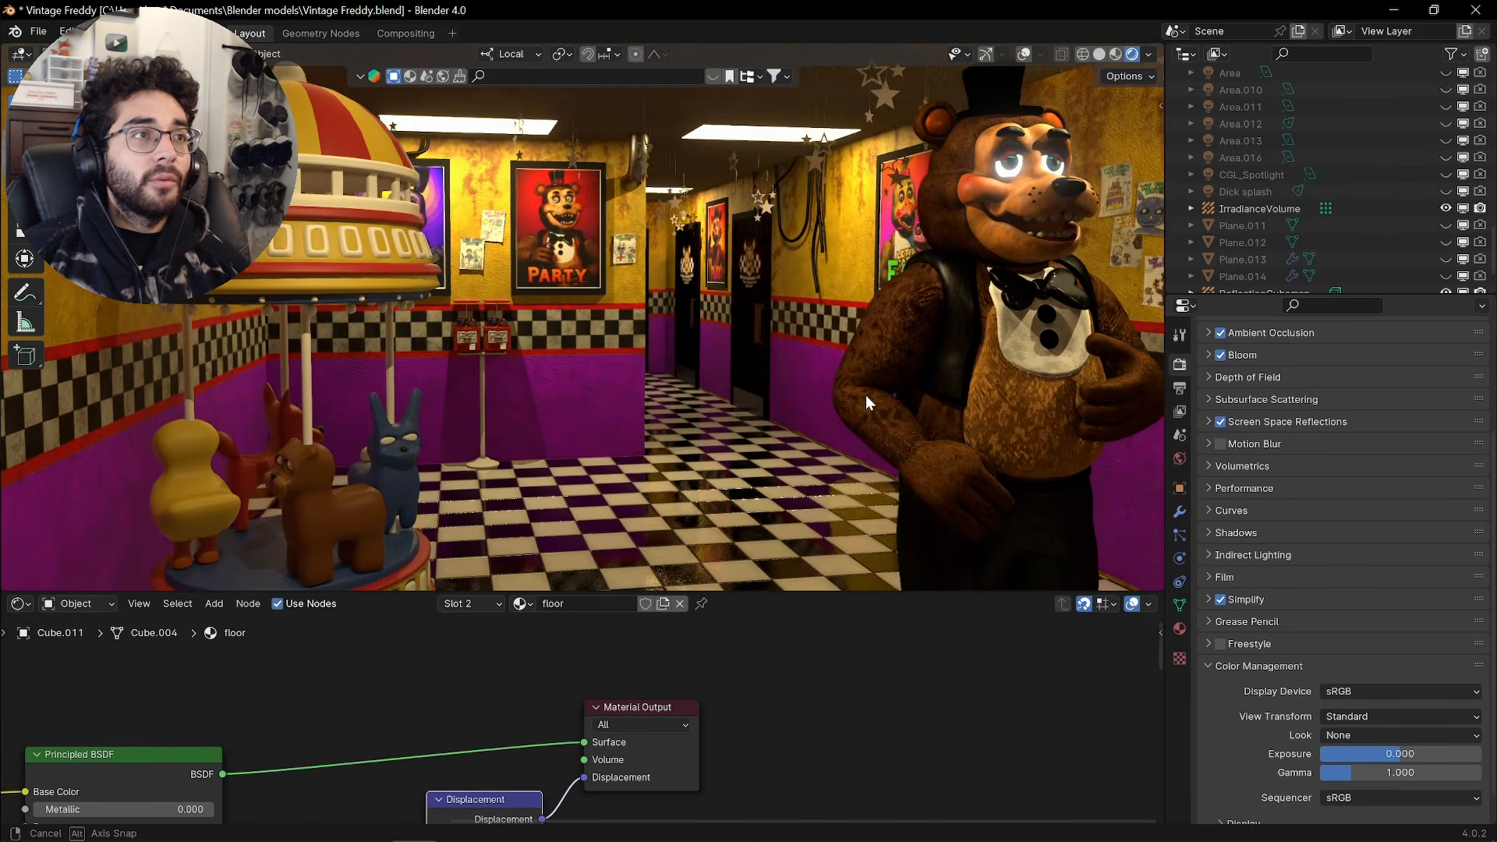
# Add a cube mesh while viewing the room from above in wireframe with overlays shown
pyautogui.press('KP_7')
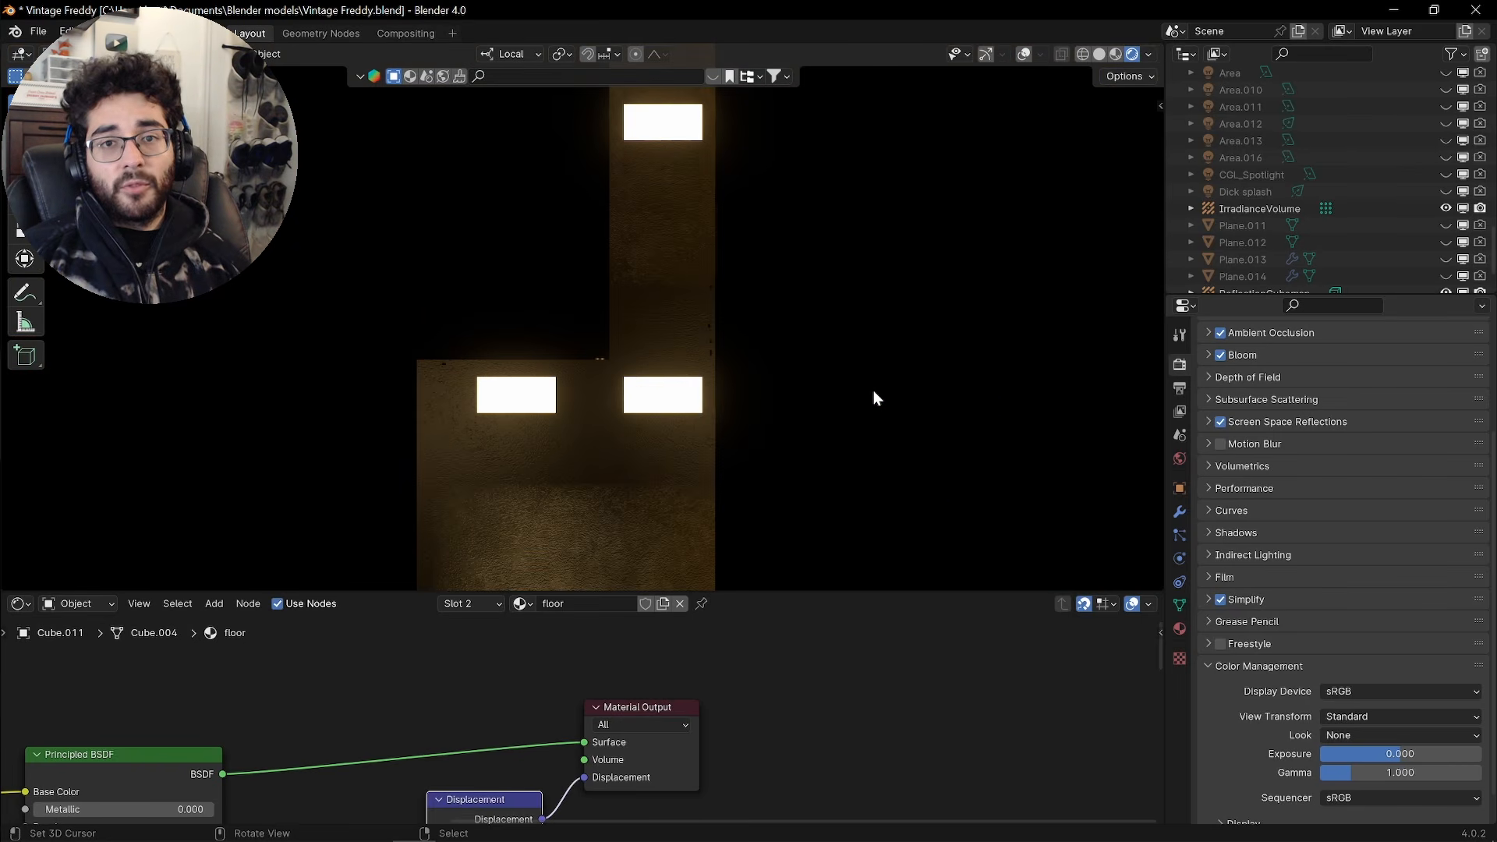
pyautogui.scroll(-2, 873, 391)
pyautogui.keyDown('shift'); pyautogui.moveTo(733, 447); pyautogui.dragTo(834, 356, button='middle'); pyautogui.keyUp('shift')
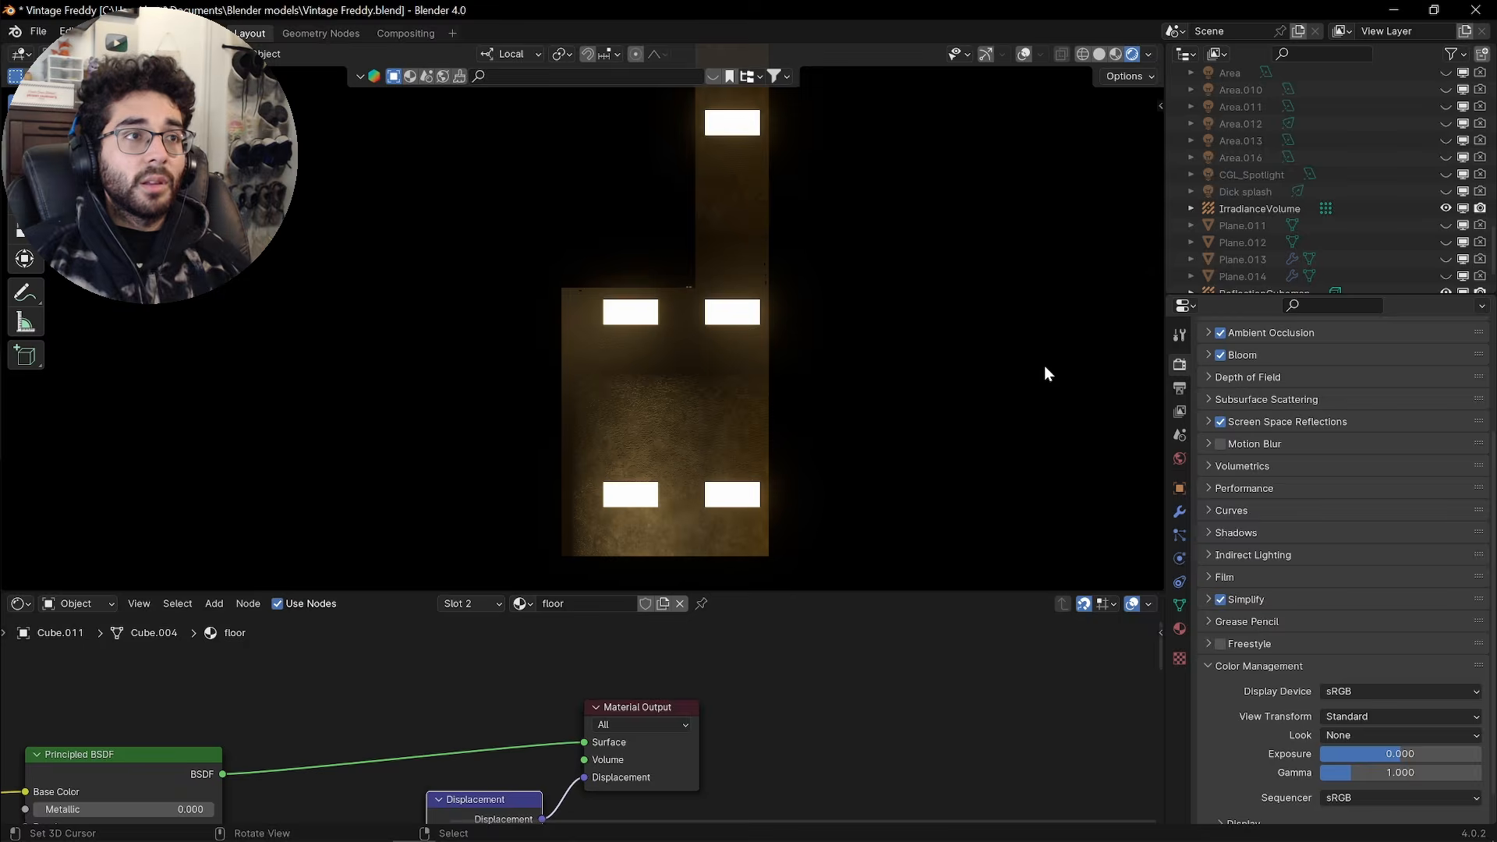
pyautogui.hotkey('shift', 'z')
pyautogui.scroll(-4, 765, 343)
pyautogui.click(1028, 53)
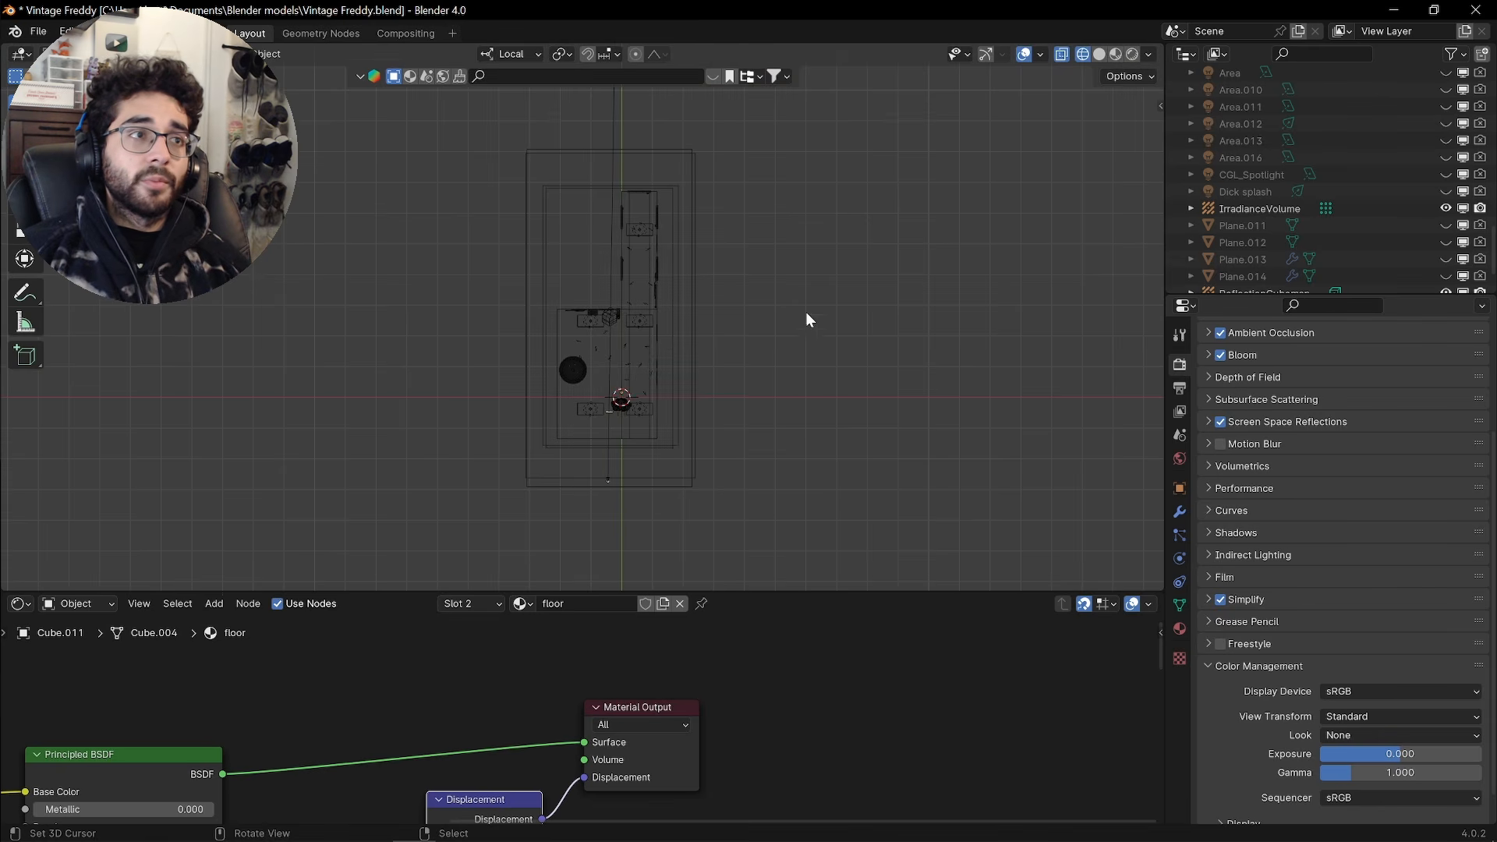
pyautogui.hotkey('shift', 'a')
pyautogui.moveTo(726, 382)
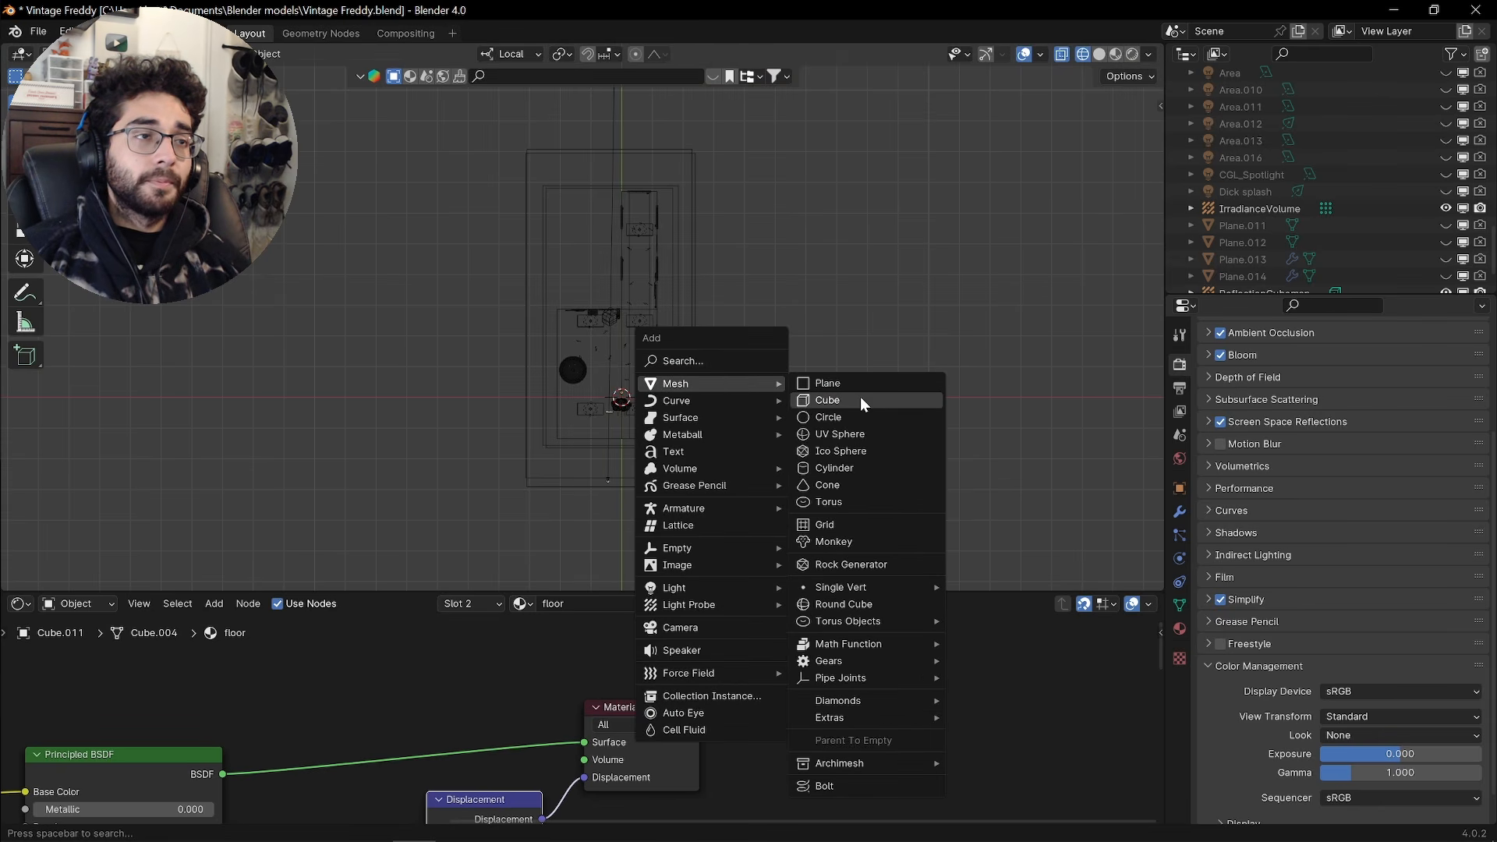
pyautogui.click(859, 396)
# Move and scale the new cube to enclose the whole room, at a scale of about 29.65 × 57.63 × 22.13
pyautogui.press('g')
pyautogui.click(236, 449)
pyautogui.press('s')
pyautogui.press('y')
pyautogui.rightClick(736, 442)
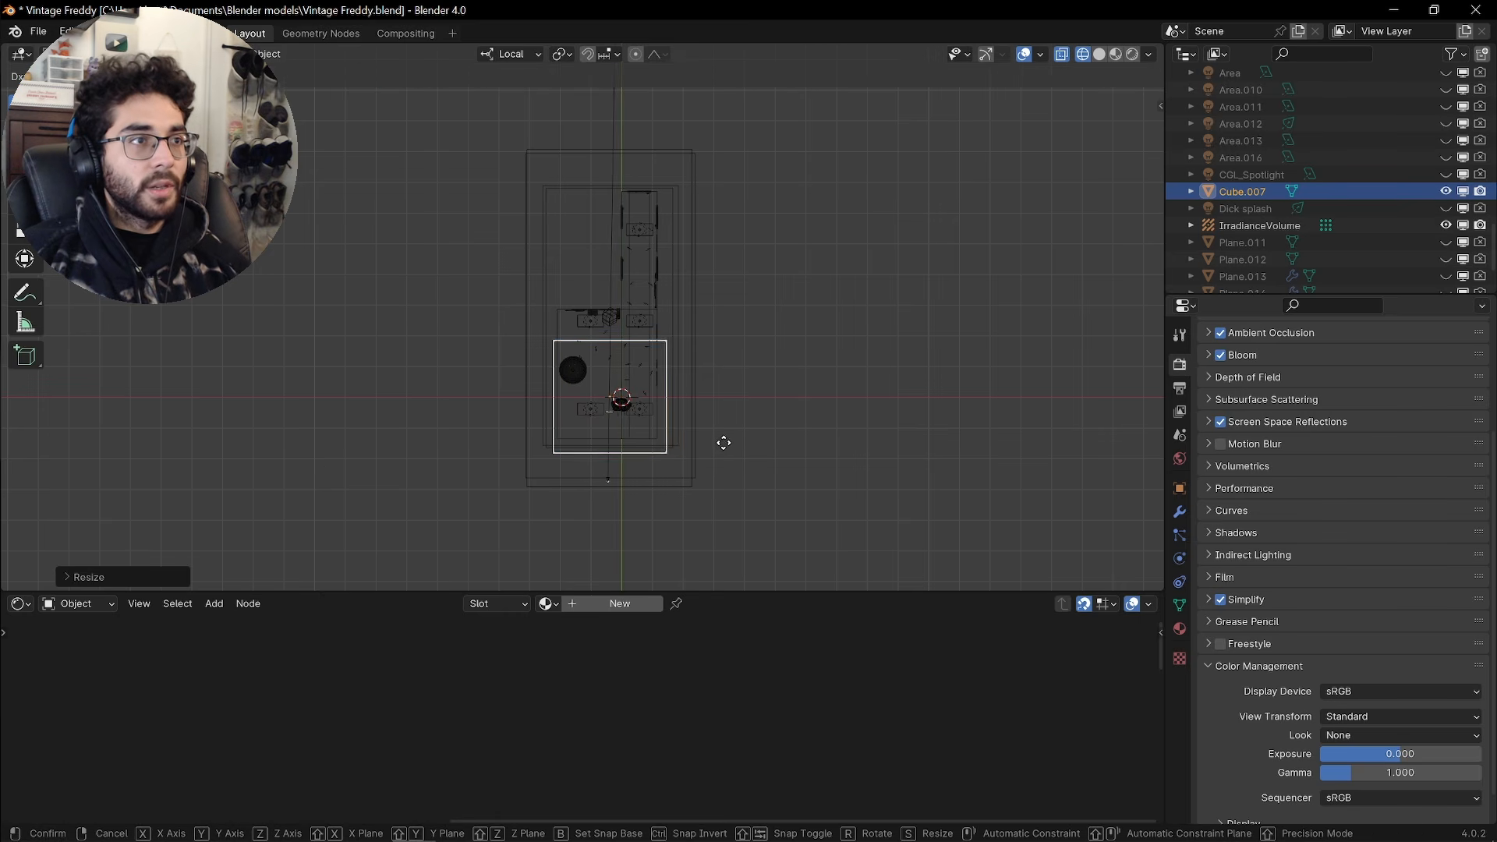
pyautogui.press('KP_1')
pyautogui.press('g')
pyautogui.click(727, 331)
pyautogui.moveTo(733, 330)
pyautogui.mouseDown(button='middle')
pyautogui.moveTo(805, 316)
pyautogui.moveTo(825, 384)
pyautogui.moveTo(1092, 343)
pyautogui.mouseUp(button='middle')
pyautogui.hotkey('shift', 'z')
pyautogui.scroll(10, 958, 351)
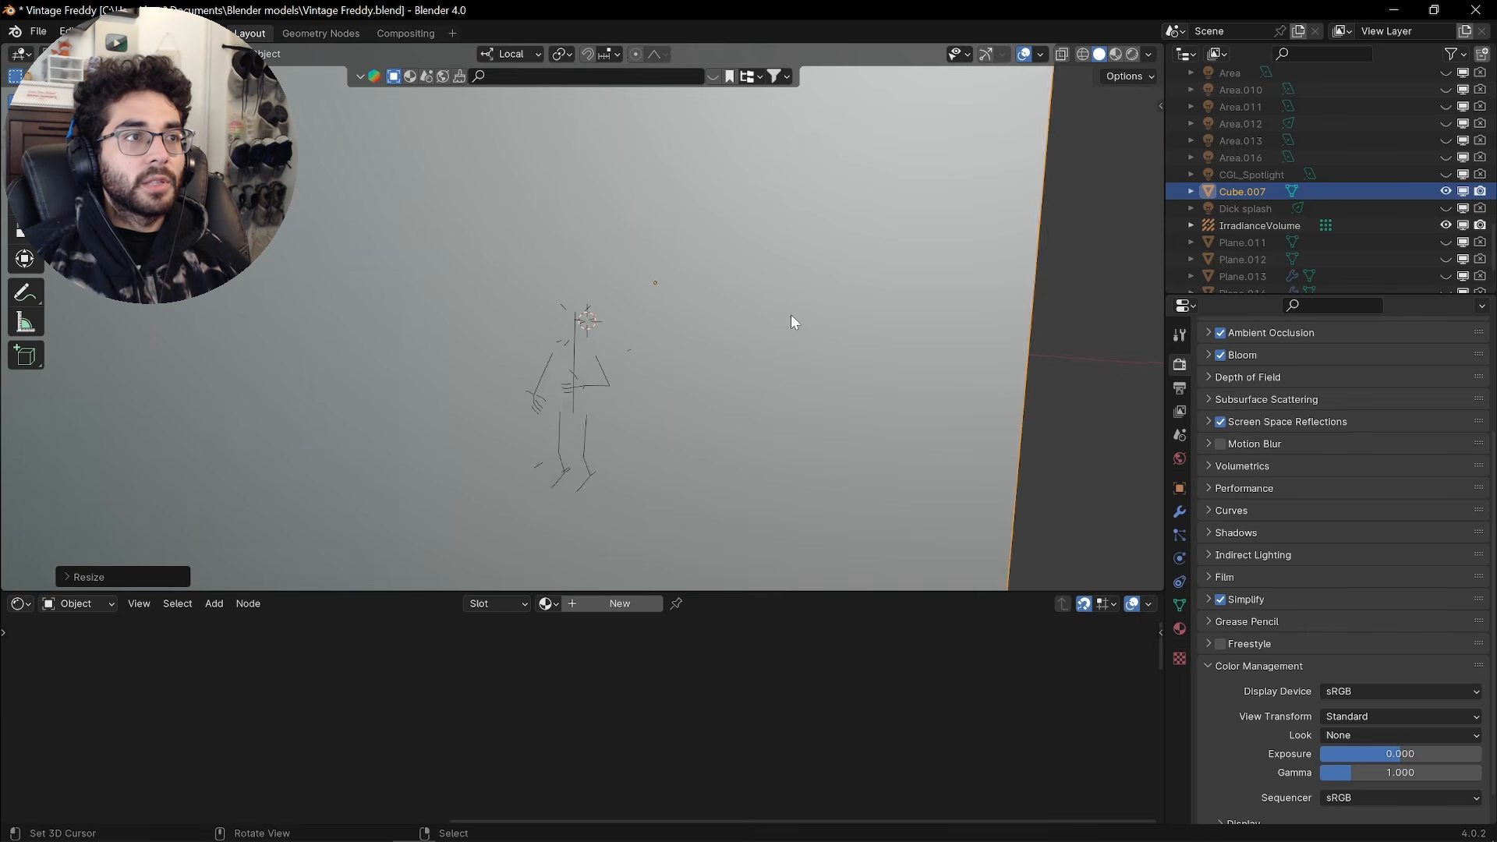
pyautogui.scroll(-3, 790, 315)
pyautogui.moveTo(791, 315)
pyautogui.mouseDown(button='middle')
pyautogui.moveTo(804, 338)
pyautogui.moveTo(882, 315)
pyautogui.moveTo(814, 329)
pyautogui.mouseUp(button='middle')
pyautogui.scroll(-4, 814, 329)
pyautogui.scroll(3, 814, 329)
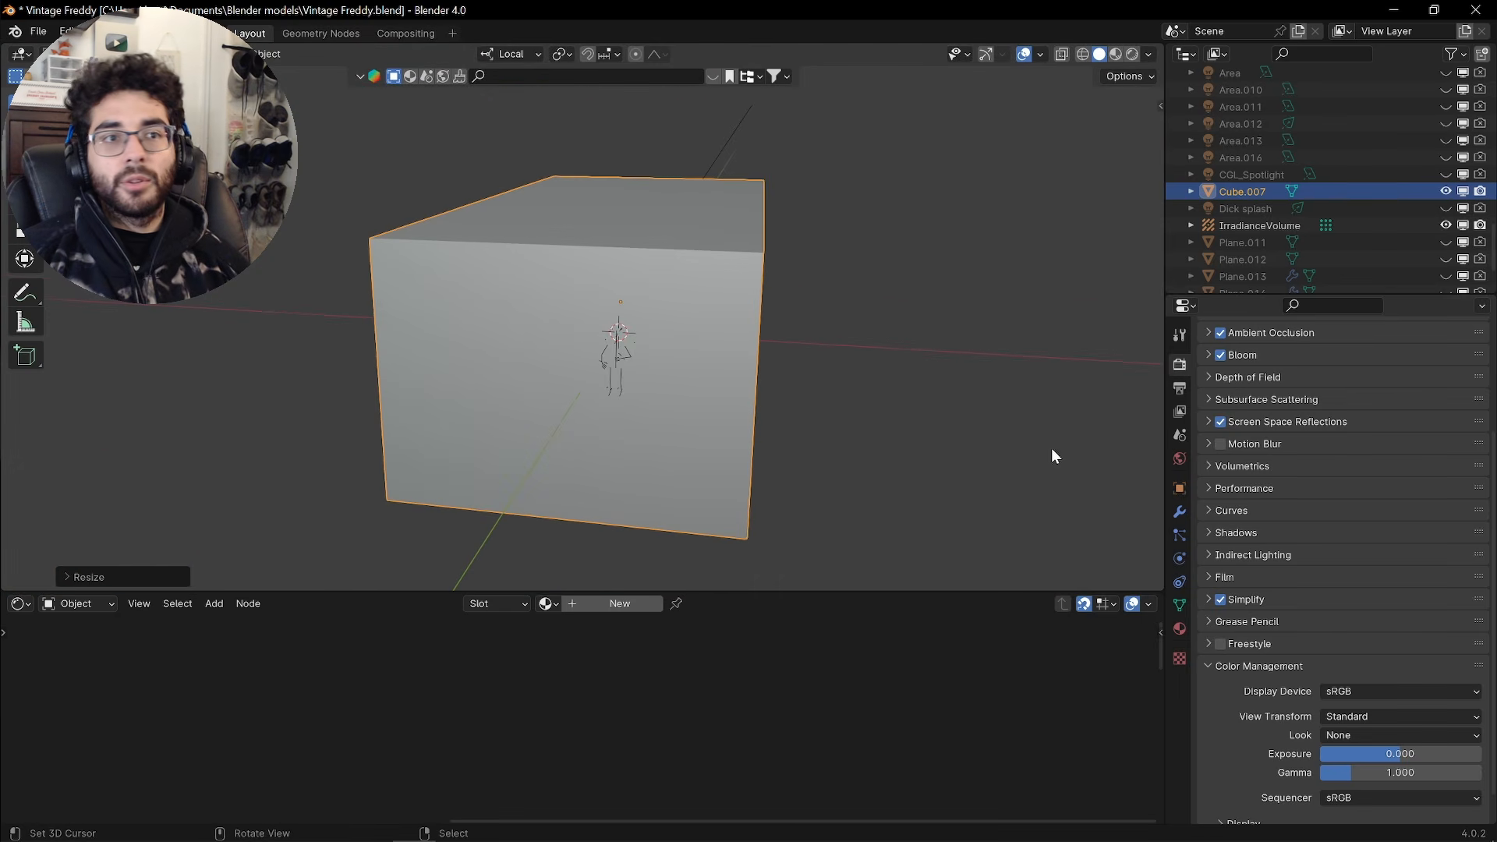
# Set the enclosing cube's viewport display to Wire
pyautogui.click(1181, 489)
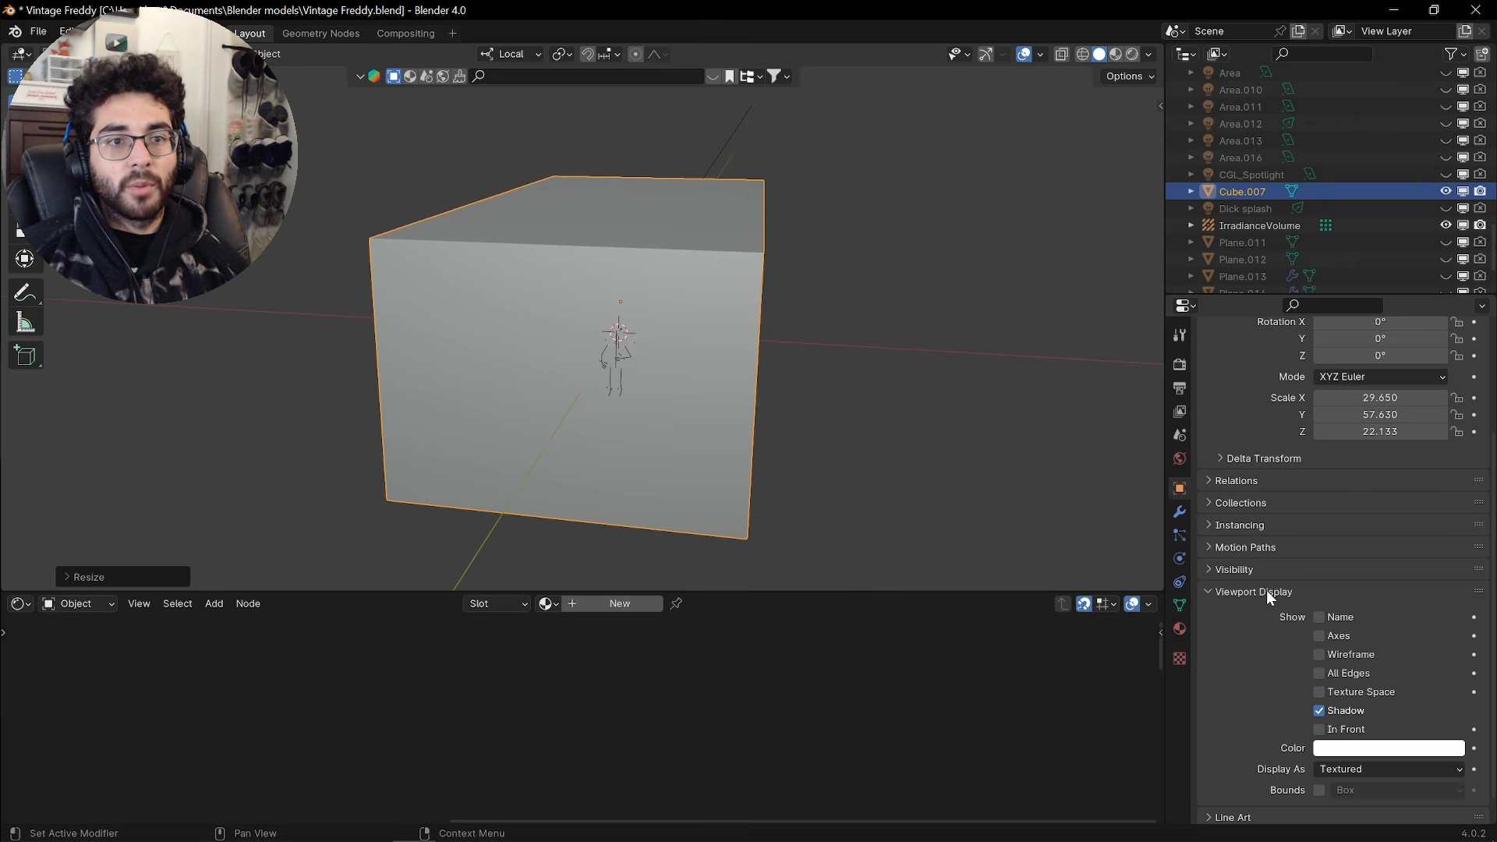
pyautogui.scroll(-1, 1305, 771)
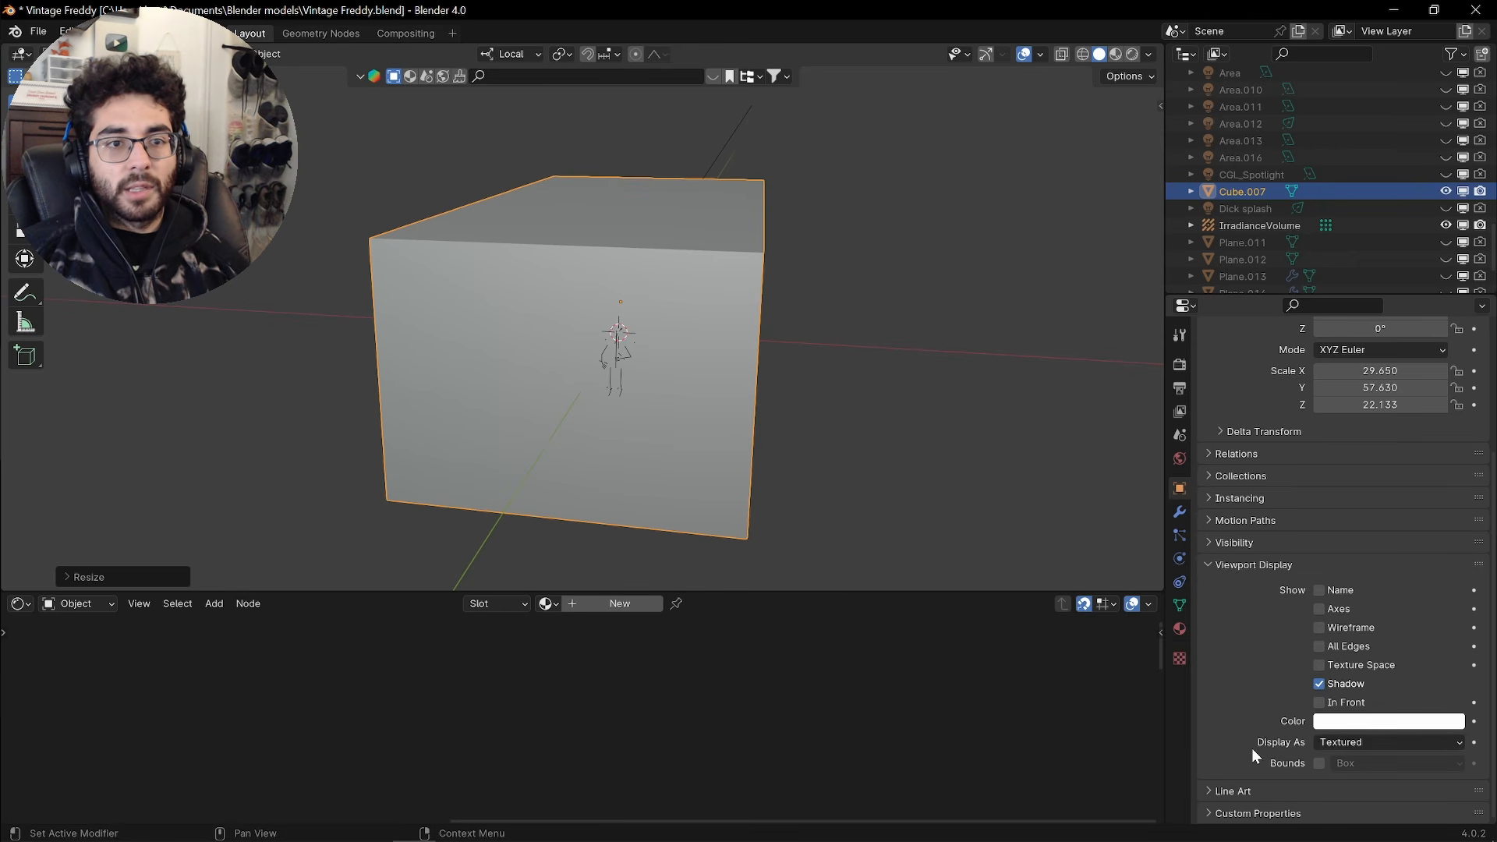
pyautogui.click(1382, 742)
pyautogui.click(1356, 780)
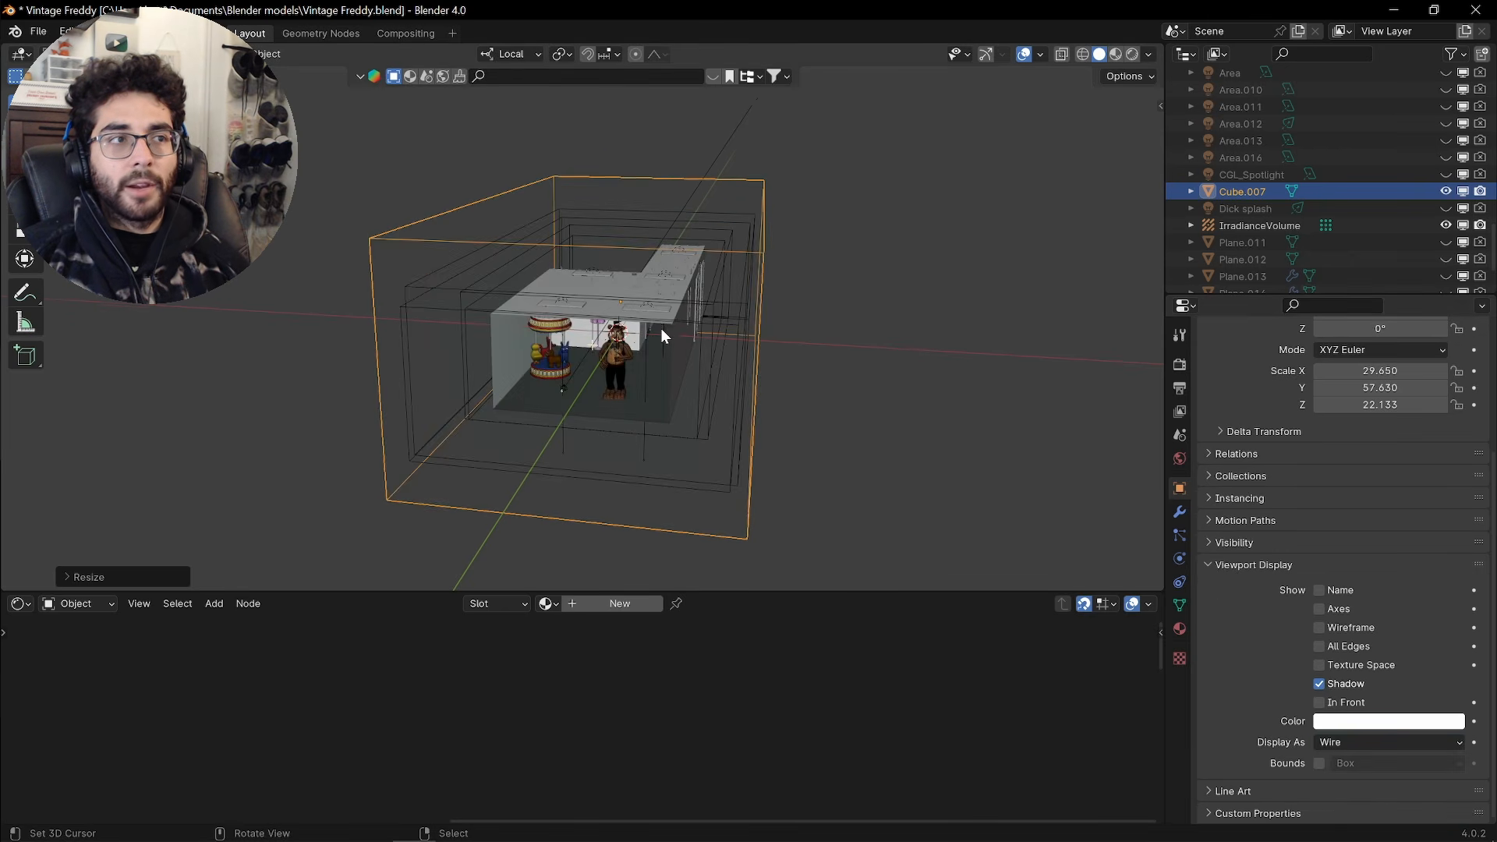
pyautogui.moveTo(677, 337); pyautogui.dragTo(826, 320, button='middle')
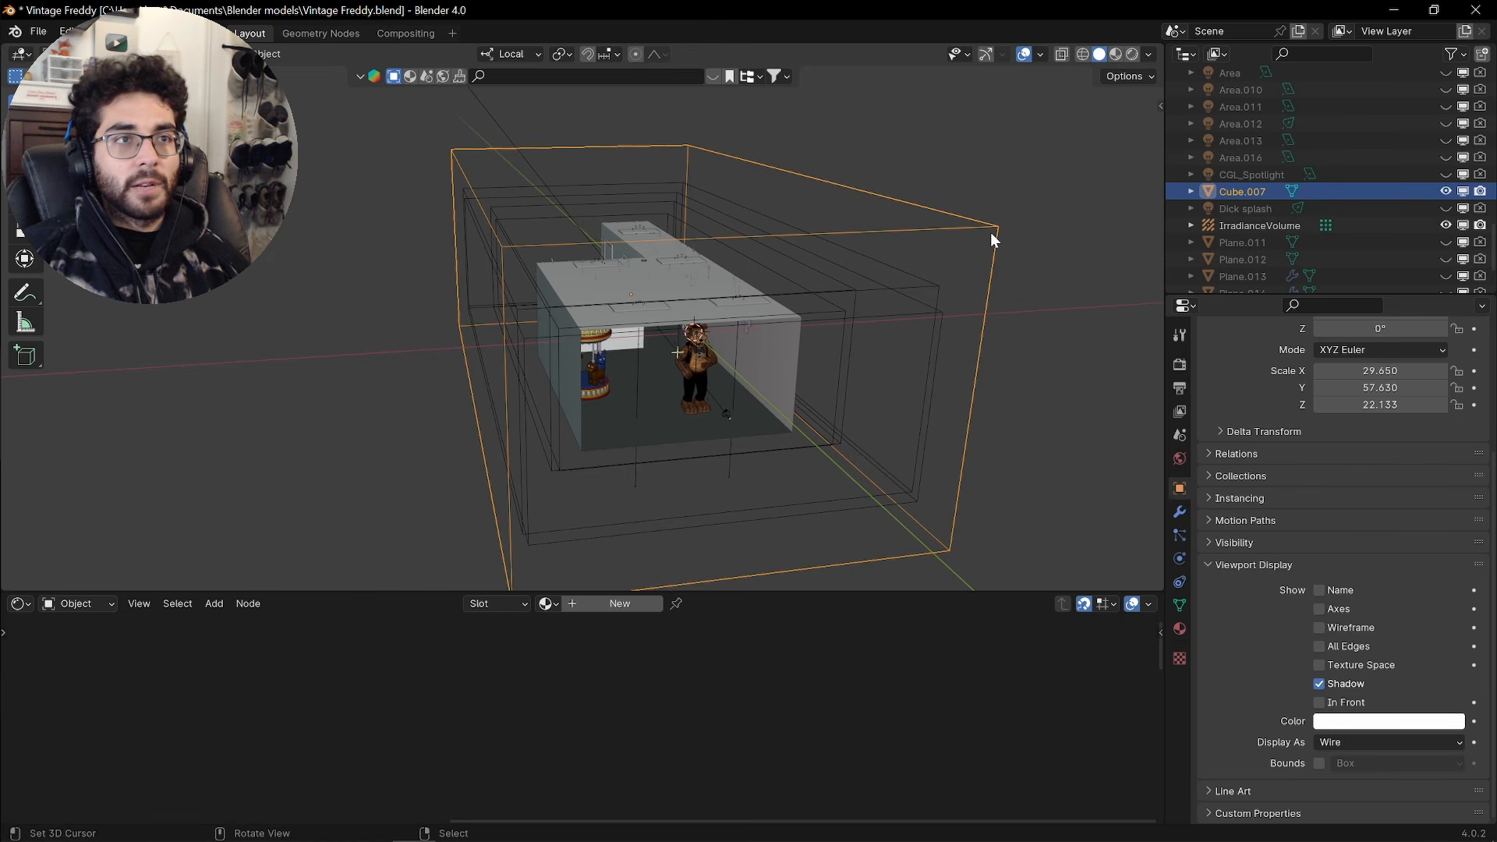
# Rename the enclosing cube as Volume Box
pyautogui.doubleClick(1229, 190)
pyautogui.scroll(-1, 1229, 190)
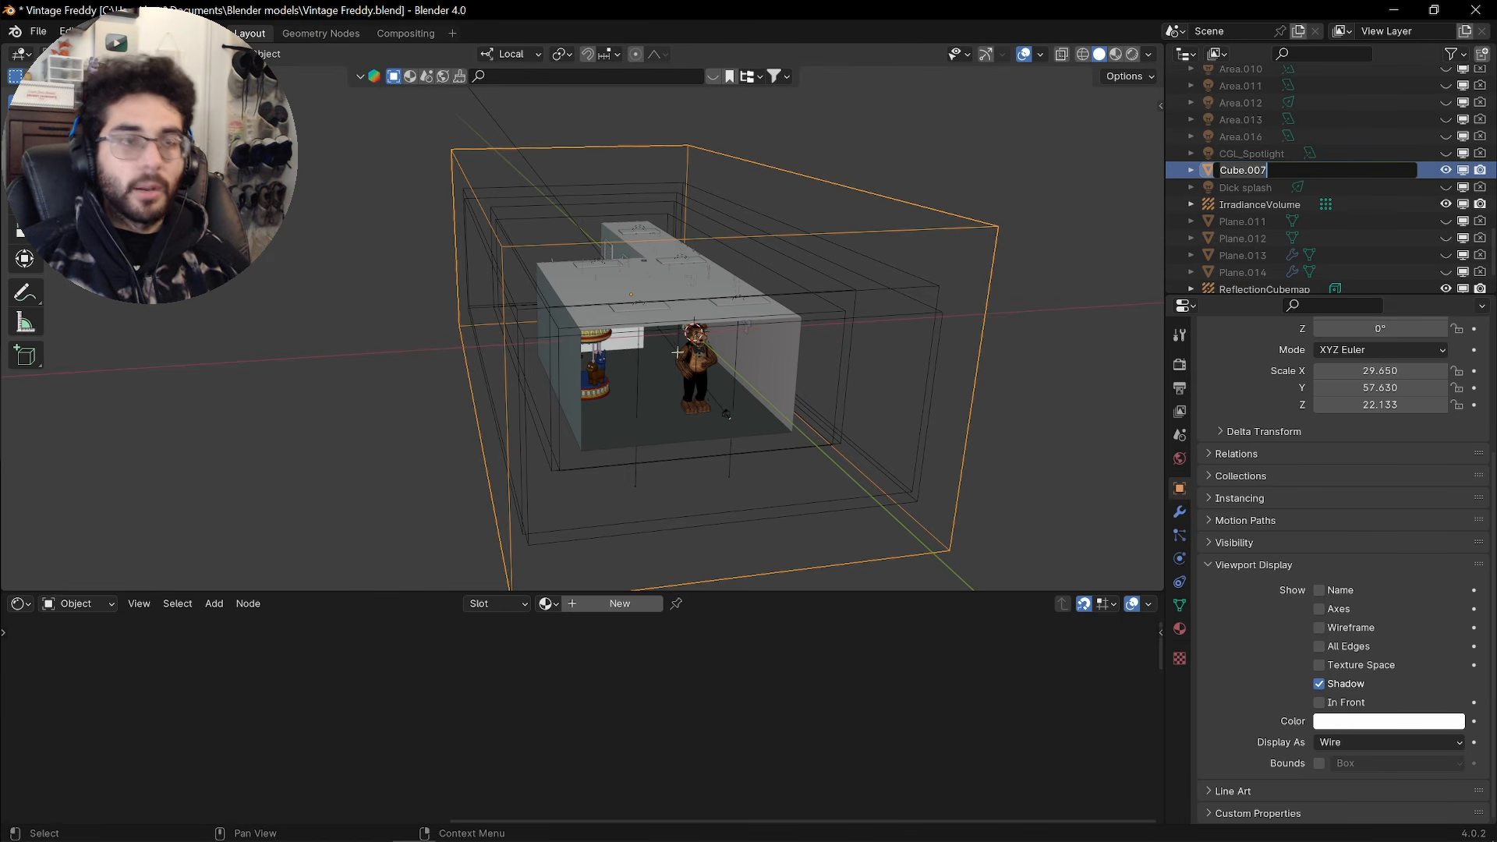
pyautogui.write('Volume')
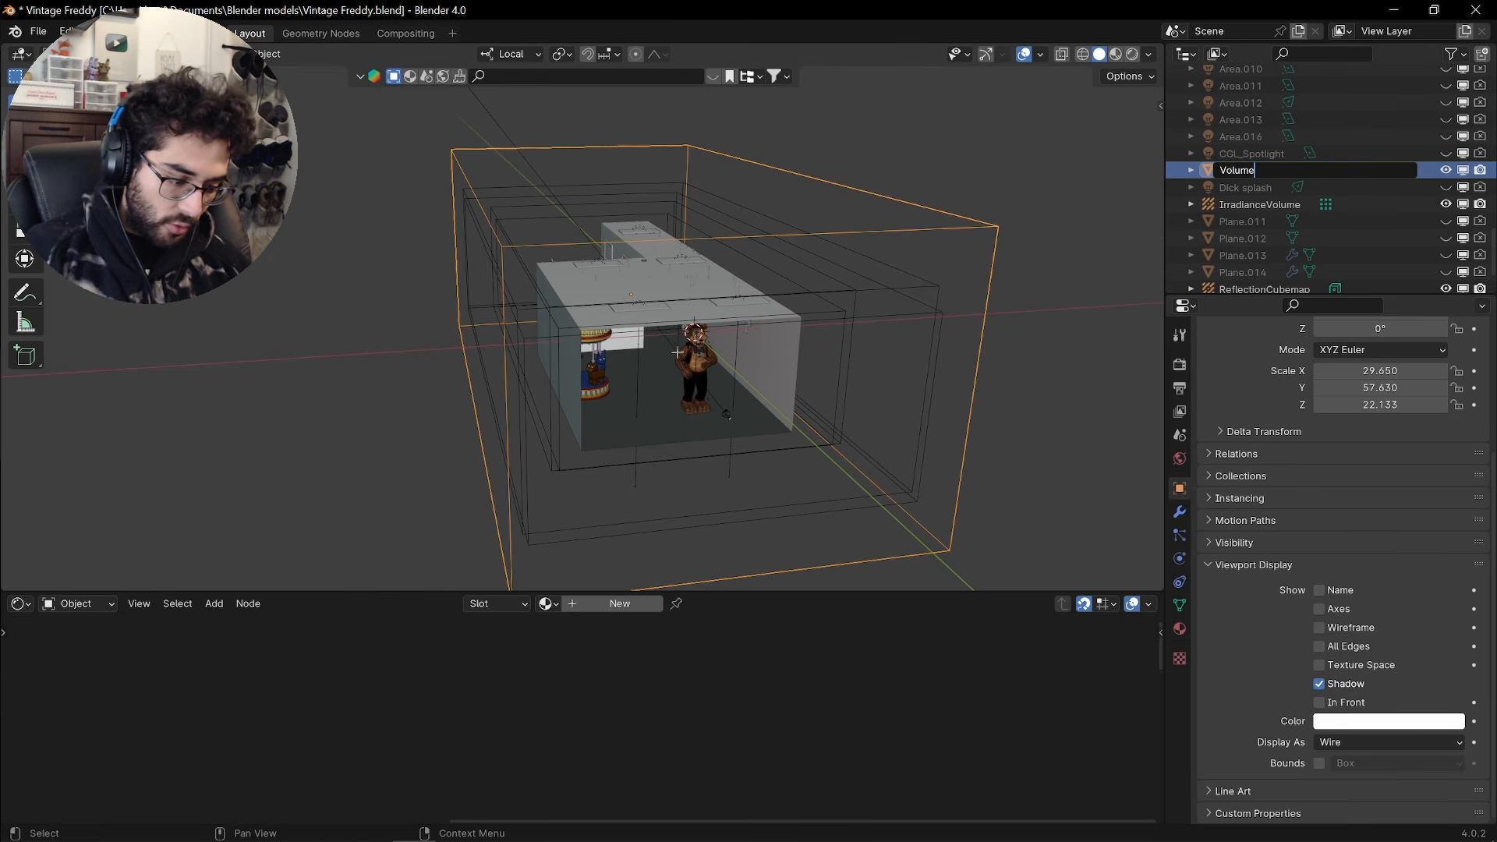
pyautogui.write(' Box')
pyautogui.press('Return')
# Check the Volume Box around the room in another viewport shading mode and return to solid shading
pyautogui.moveTo(951, 226)
pyautogui.mouseDown(button='middle')
pyautogui.moveTo(773, 234)
pyautogui.moveTo(897, 258)
pyautogui.mouseUp(button='middle')
pyautogui.press('z')
pyautogui.click(920, 386)
pyautogui.scroll(2, 778, 346)
pyautogui.moveTo(778, 346)
pyautogui.mouseDown(button='middle')
pyautogui.moveTo(848, 297)
pyautogui.moveTo(933, 318)
pyautogui.moveTo(825, 306)
pyautogui.mouseUp(button='middle')
pyautogui.press('z')
pyautogui.click(947, 316)
# Create a new material on the Volume Box object and name it Volume Box
pyautogui.click(1179, 629)
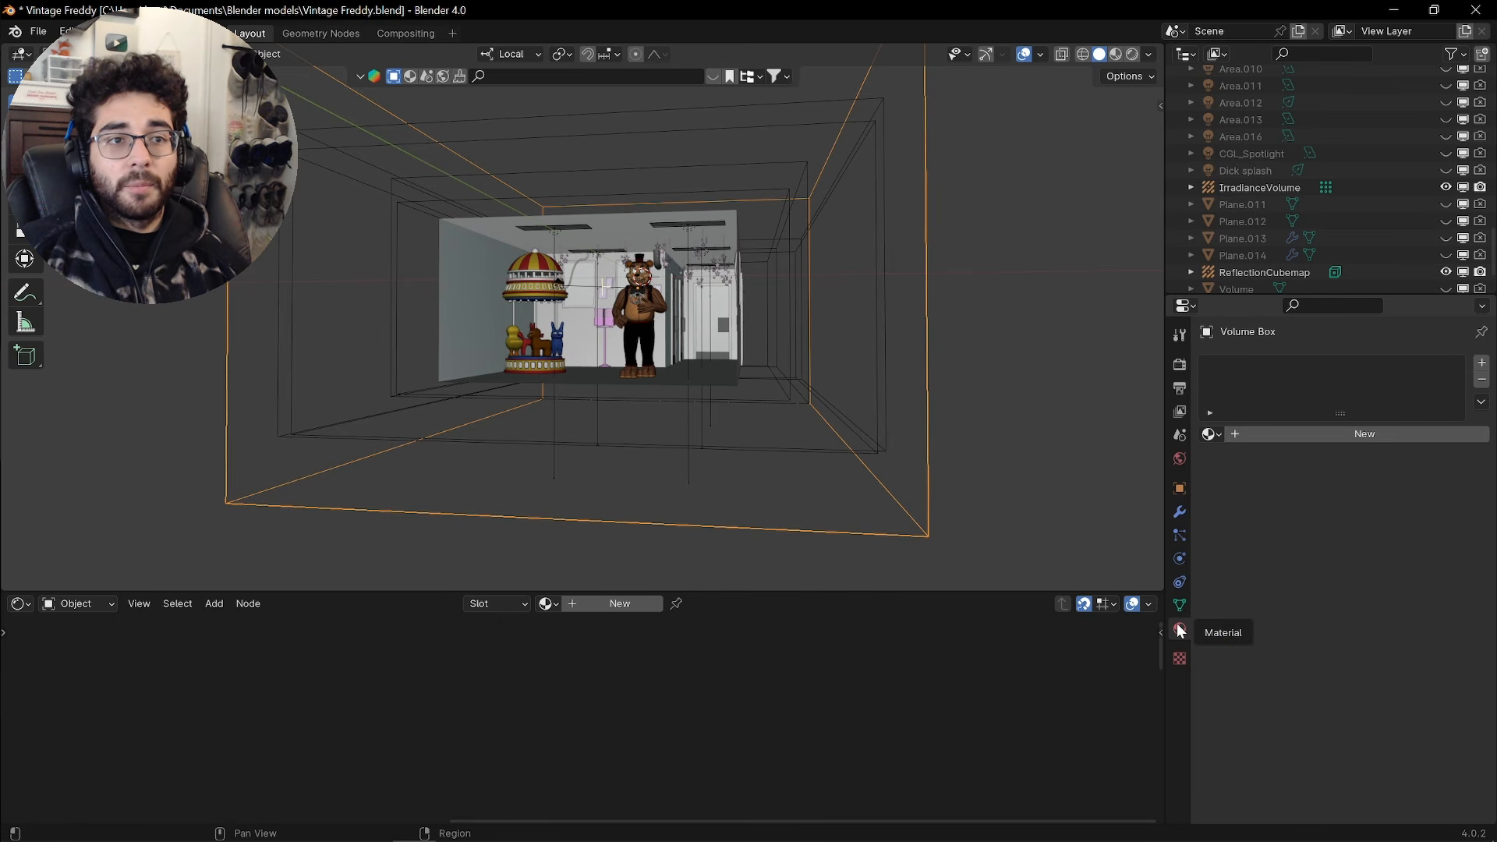
pyautogui.click(1320, 435)
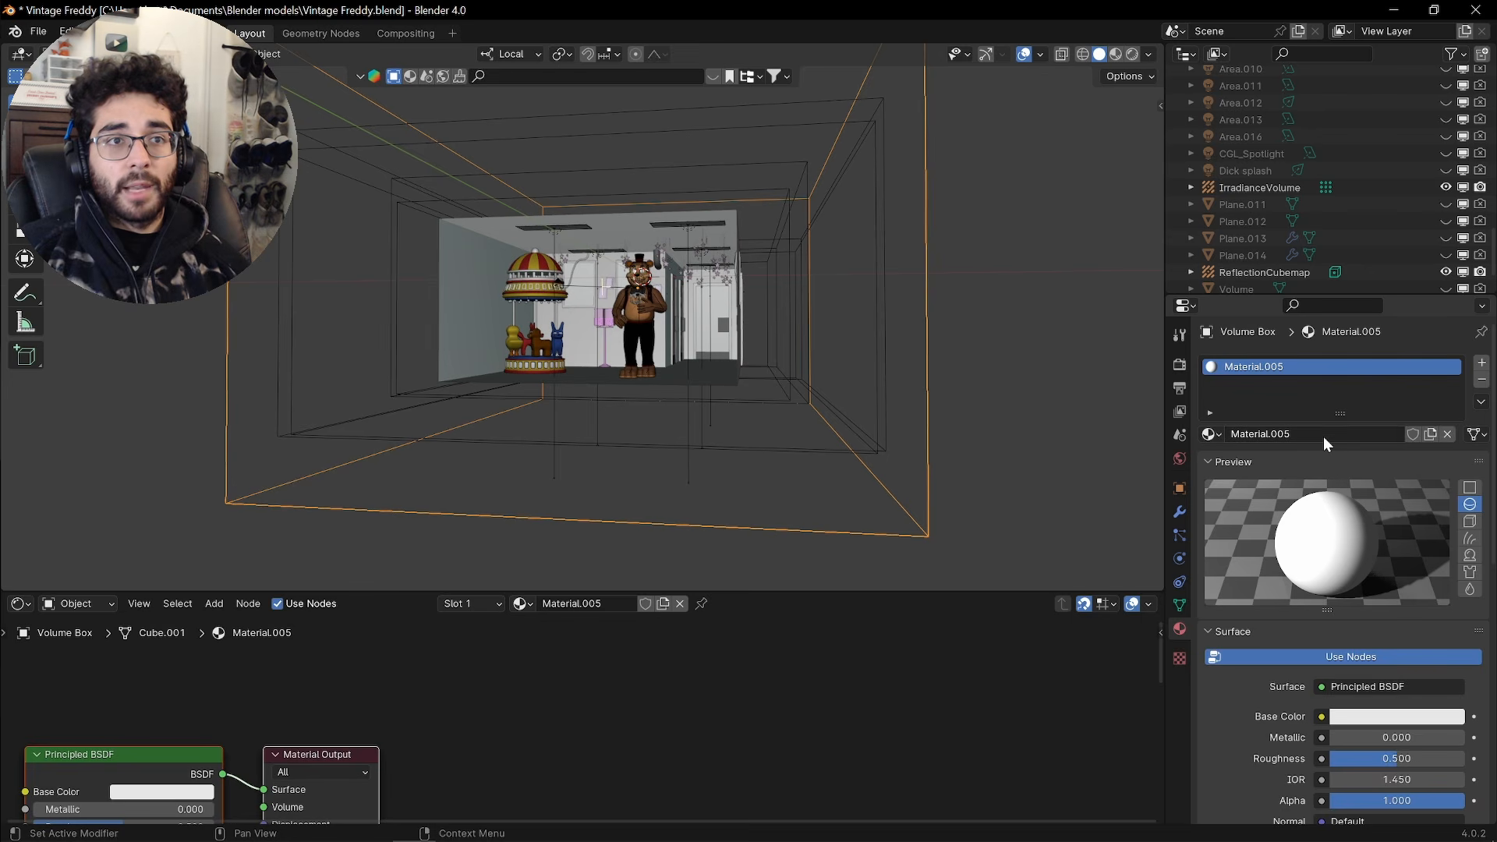
pyautogui.click(1313, 433)
pyautogui.write('Volume Box')
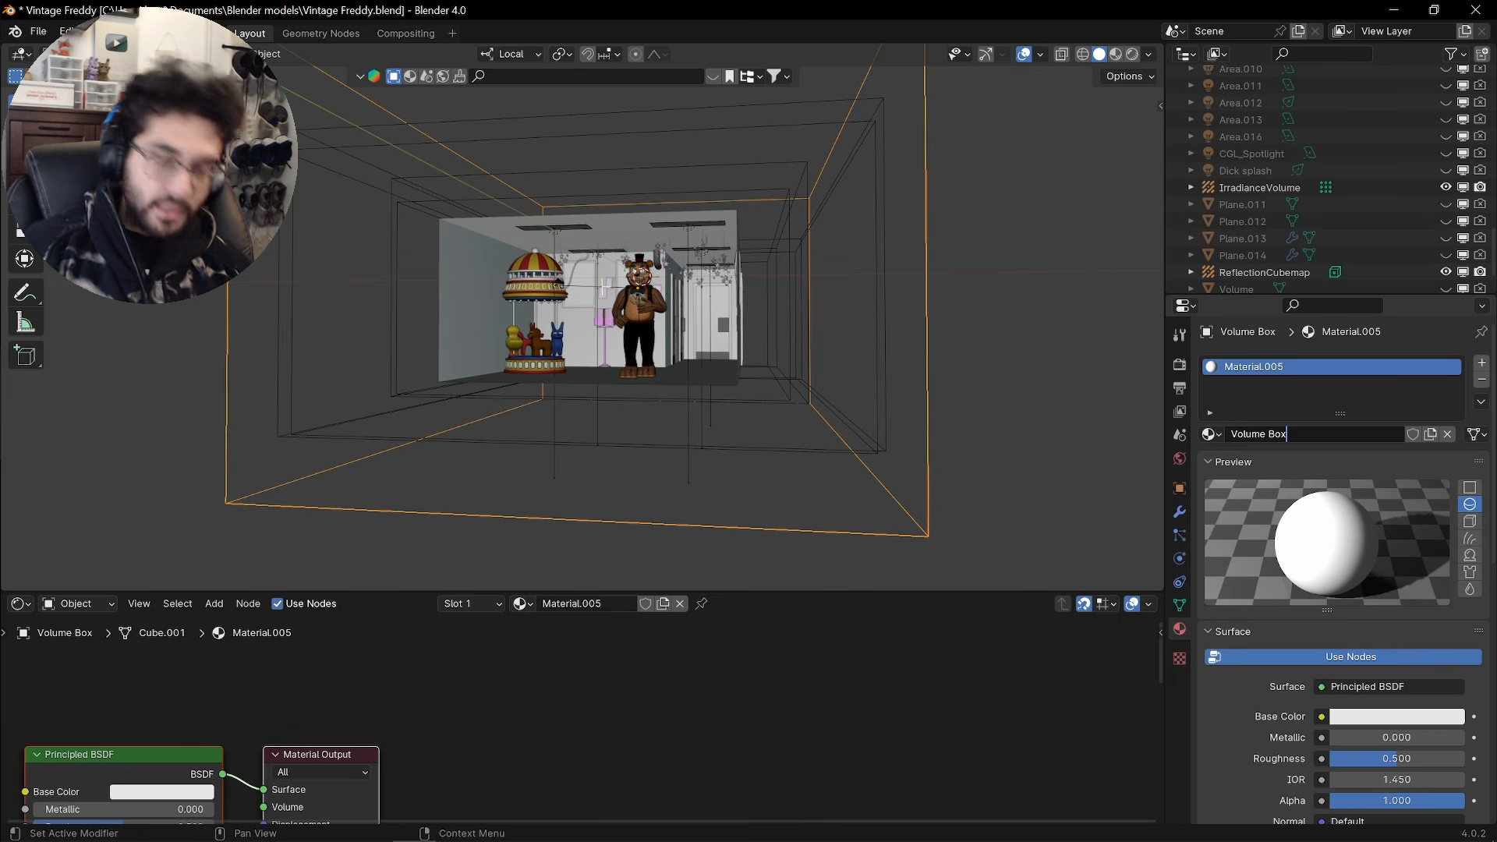
pyautogui.press('Return')
# Enlarge the node editor and delete the Principled BSDF node from the Volume Box material
pyautogui.scroll(-4, 618, 723)
pyautogui.moveTo(592, 731); pyautogui.dragTo(831, 674, button='middle')
pyautogui.click(732, 756)
pyautogui.scroll(4, 732, 756)
pyautogui.moveTo(823, 593); pyautogui.dragTo(823, 450)
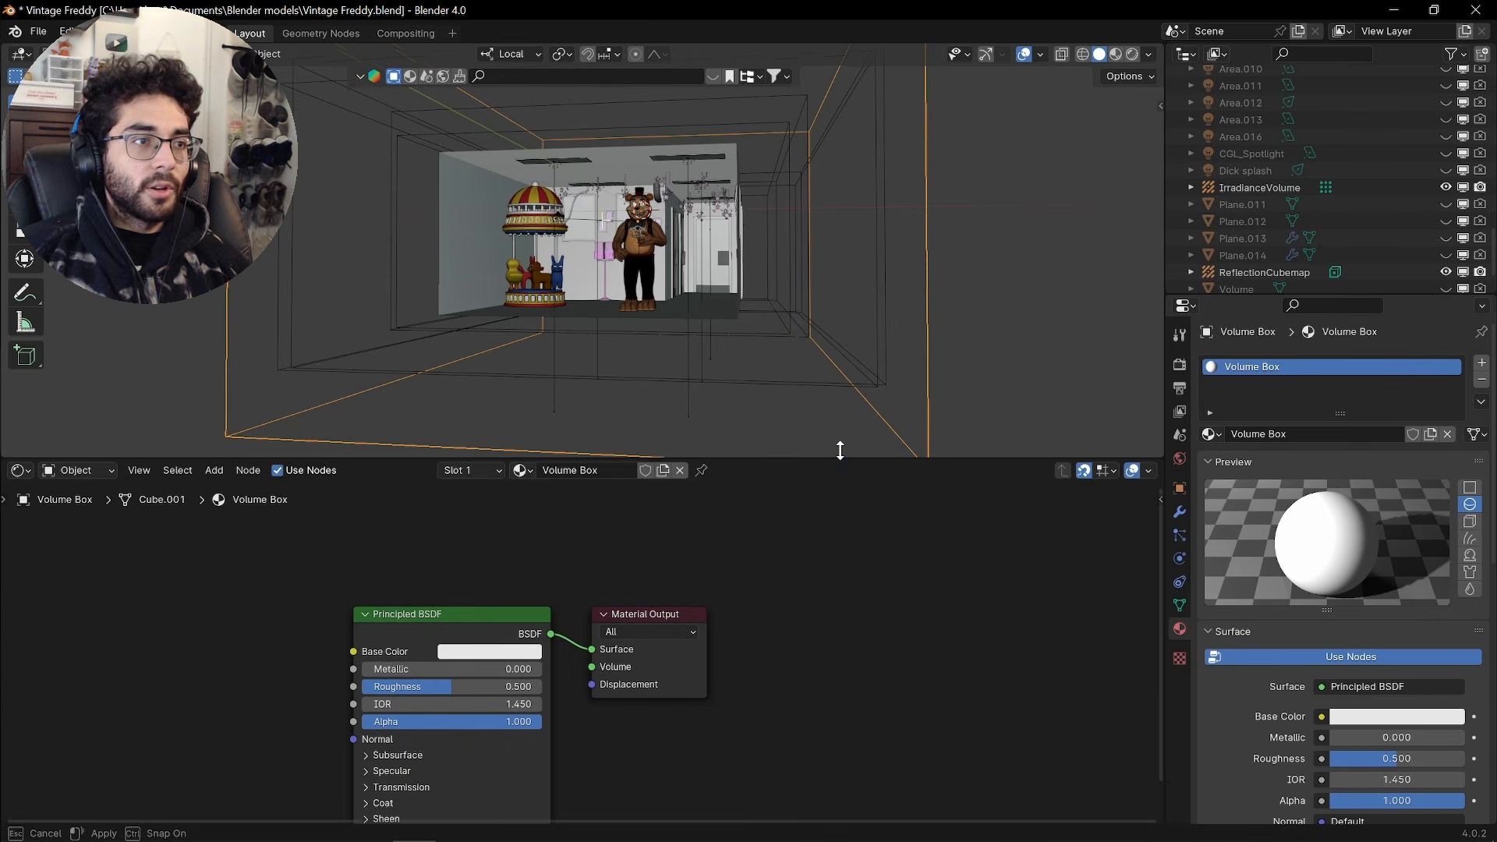
pyautogui.moveTo(446, 610); pyautogui.dragTo(588, 609, button='middle')
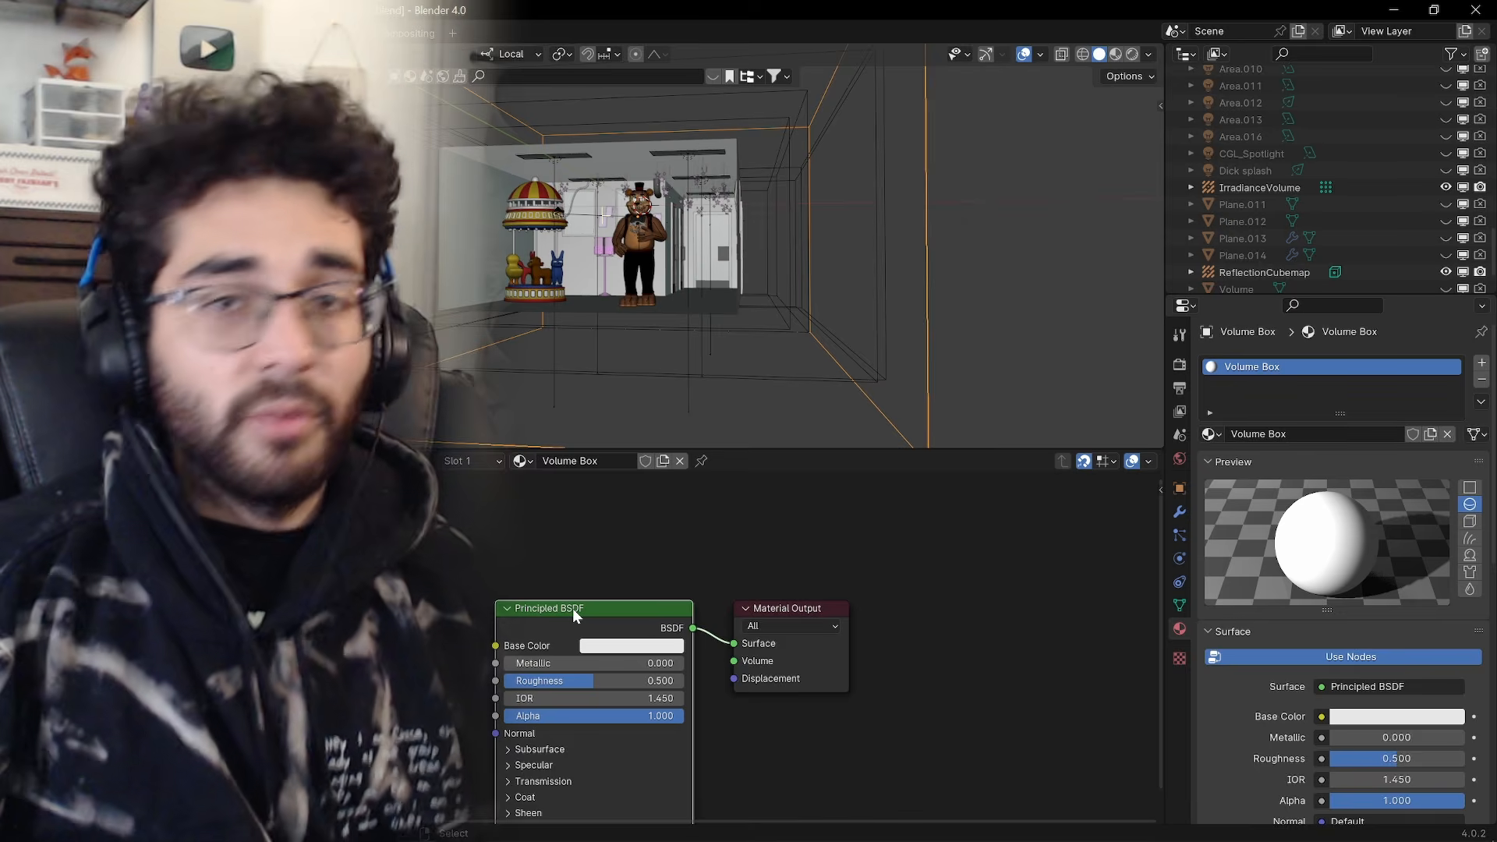
pyautogui.click(574, 616)
pyautogui.press('x')
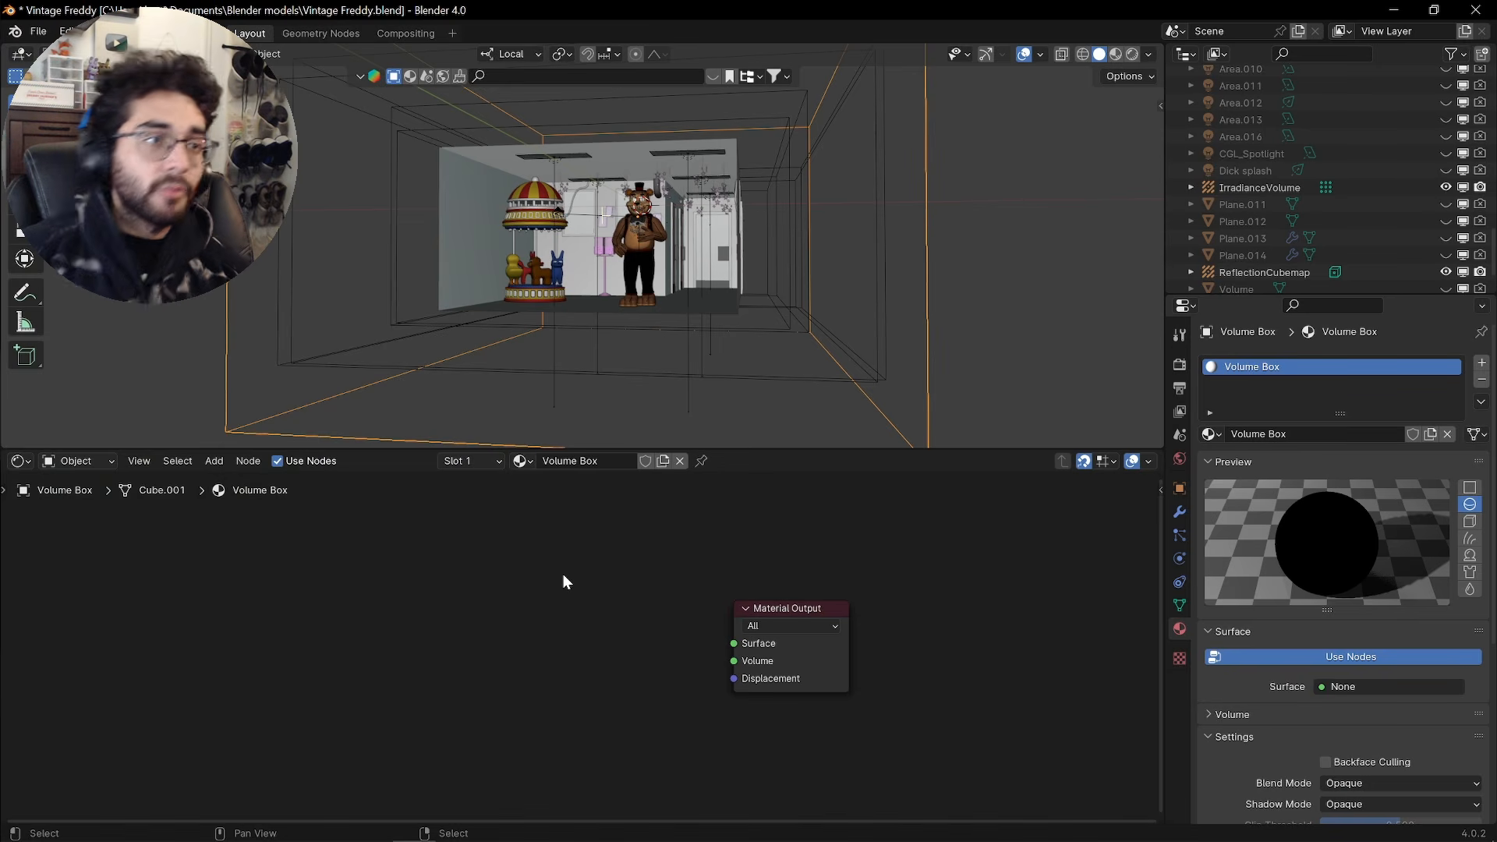
# Add a Principled Volume node and connect its output to the Material Output's Volume input
pyautogui.hotkey('shift', 'a')
pyautogui.click(554, 611)
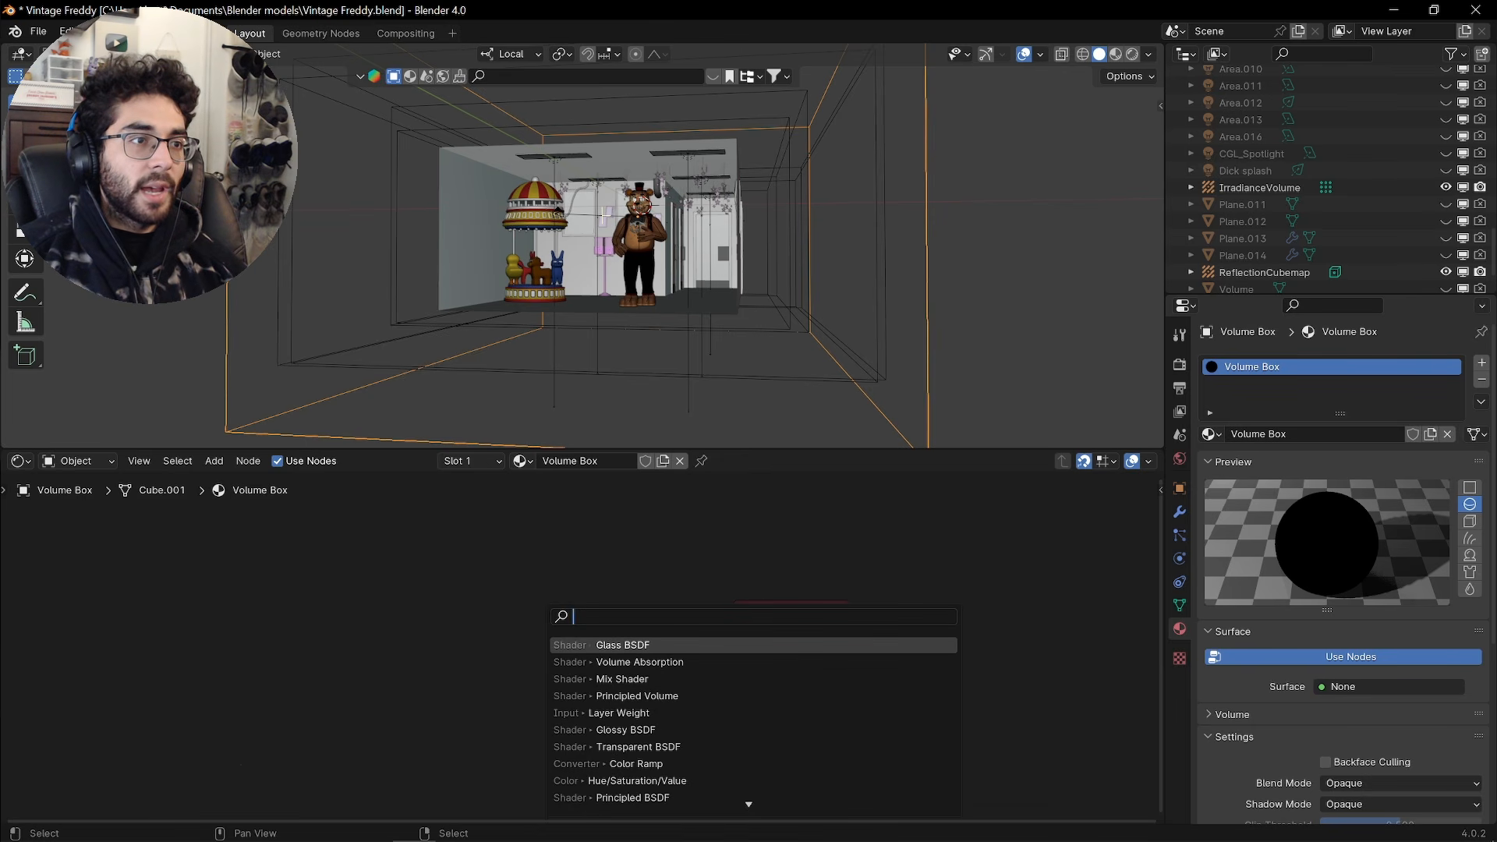
pyautogui.click(637, 695)
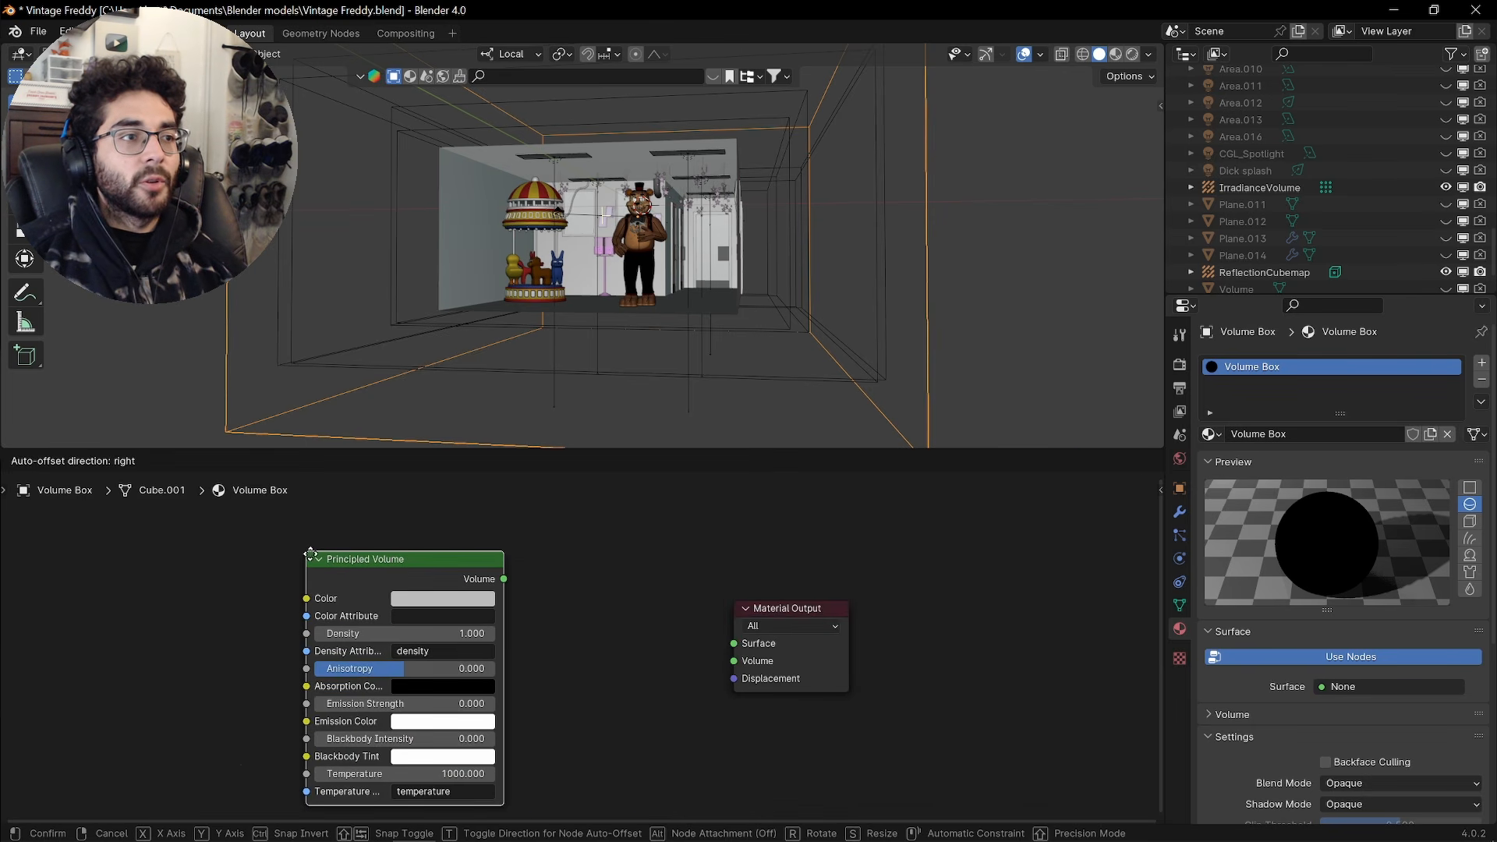
pyautogui.click(311, 553)
pyautogui.moveTo(505, 580); pyautogui.dragTo(732, 644)
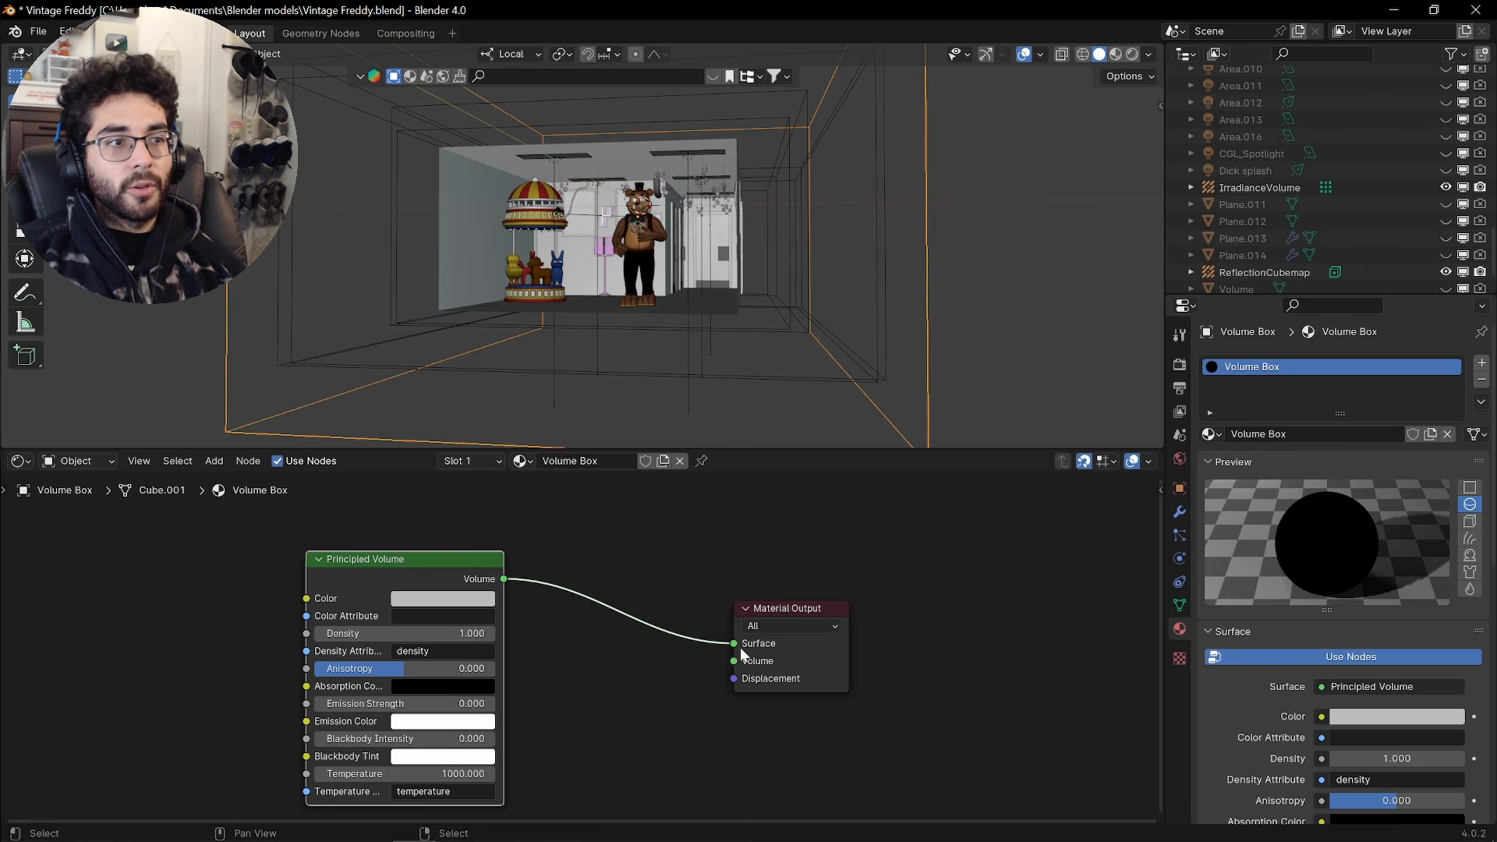
pyautogui.moveTo(735, 646); pyautogui.dragTo(735, 663)
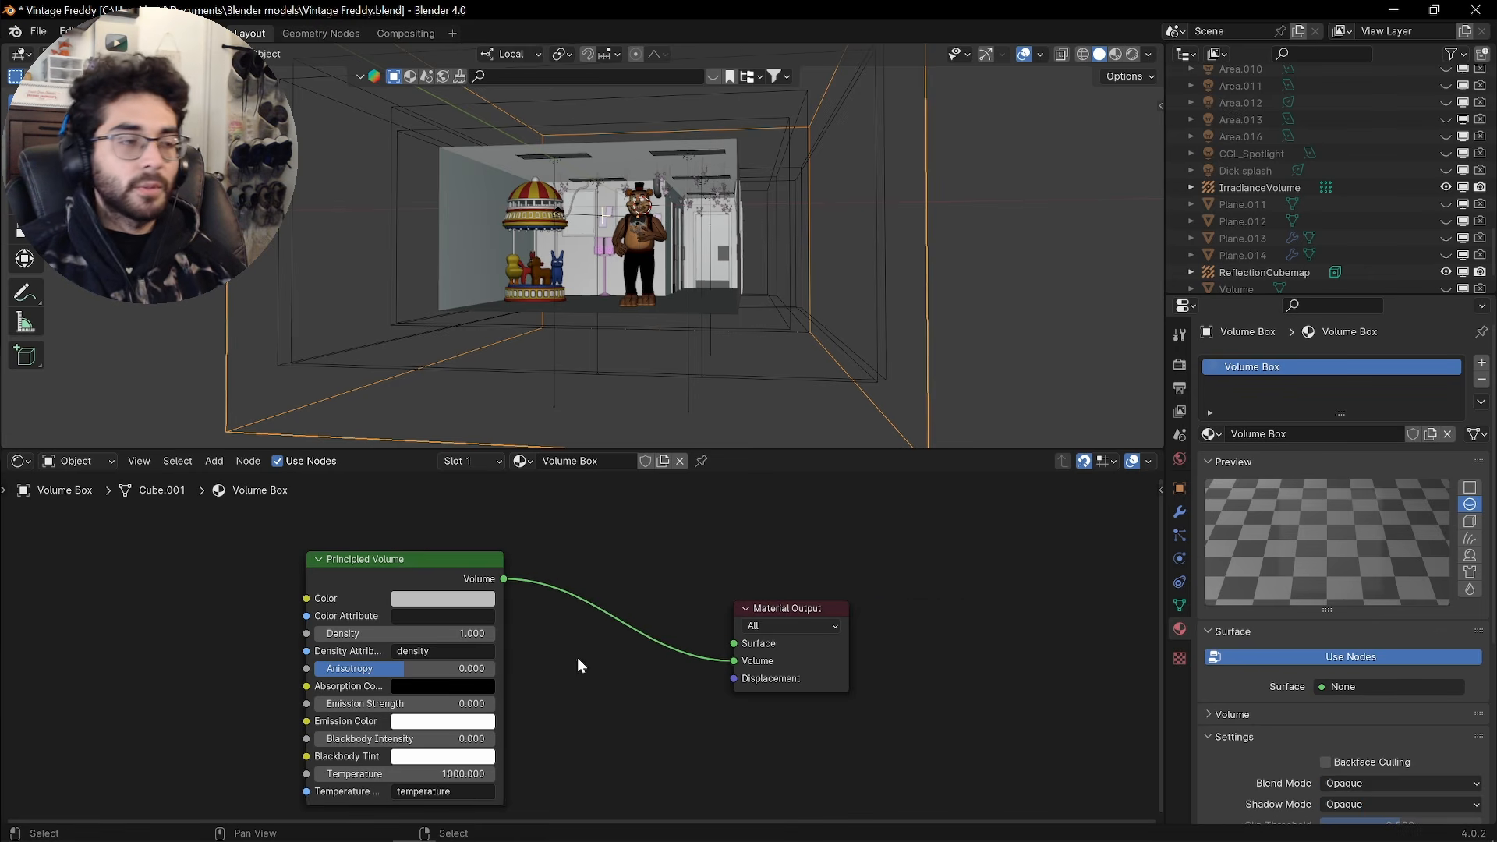
# Show the scene in rendered shading, enlarge the 3D viewport and frame the room inside the Volume Box
pyautogui.moveTo(577, 658); pyautogui.dragTo(713, 657, button='middle')
pyautogui.scroll(2, 714, 651)
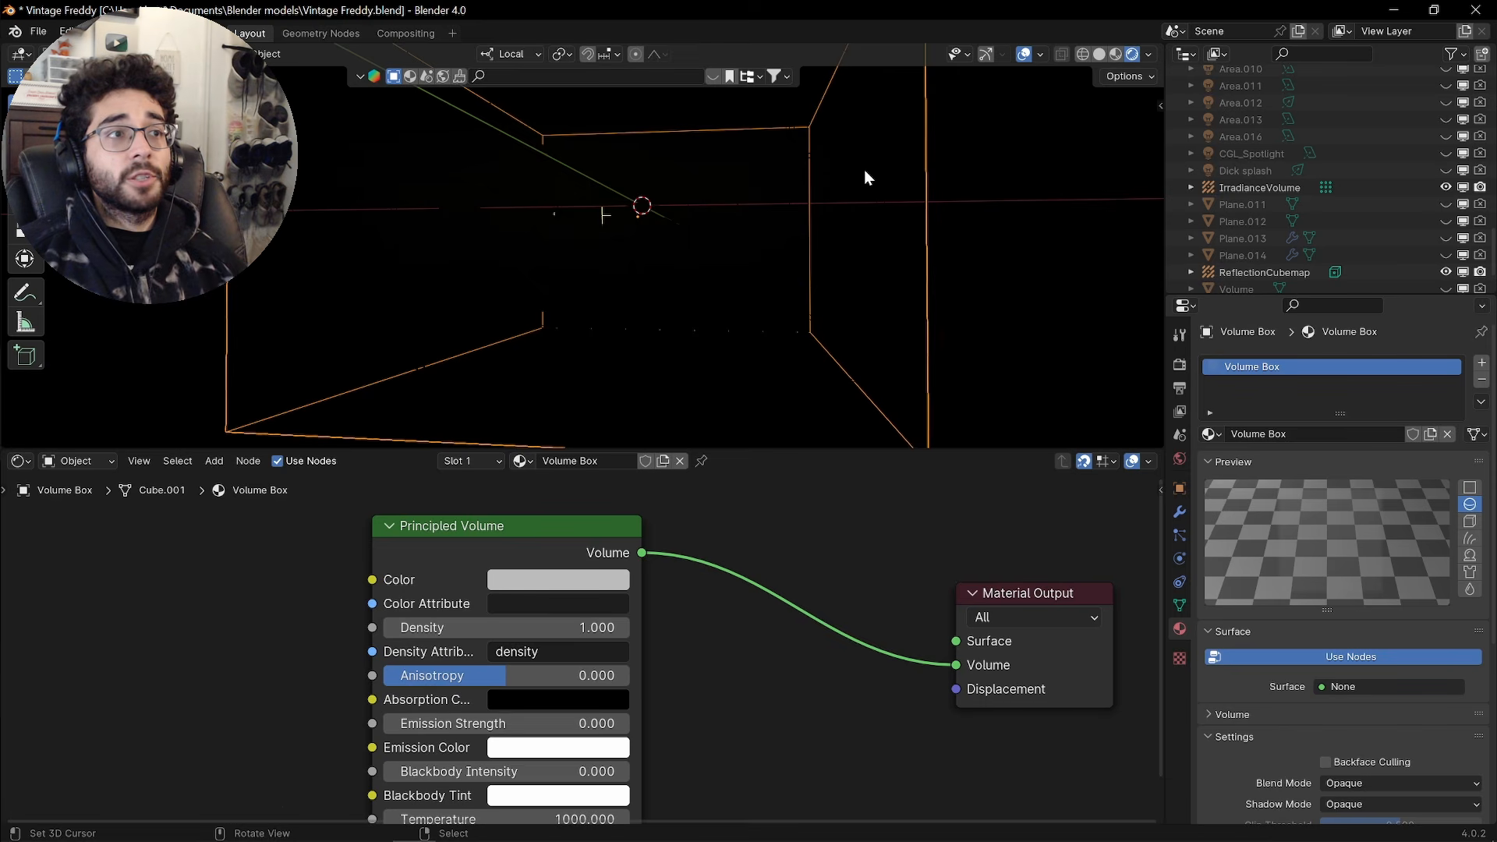
pyautogui.moveTo(861, 174); pyautogui.dragTo(876, 451, button='middle')
pyautogui.moveTo(876, 451); pyautogui.dragTo(842, 585)
pyautogui.scroll(-3, 841, 430)
pyautogui.moveTo(840, 430); pyautogui.dragTo(803, 546, button='middle')
pyautogui.scroll(-1, 919, 383)
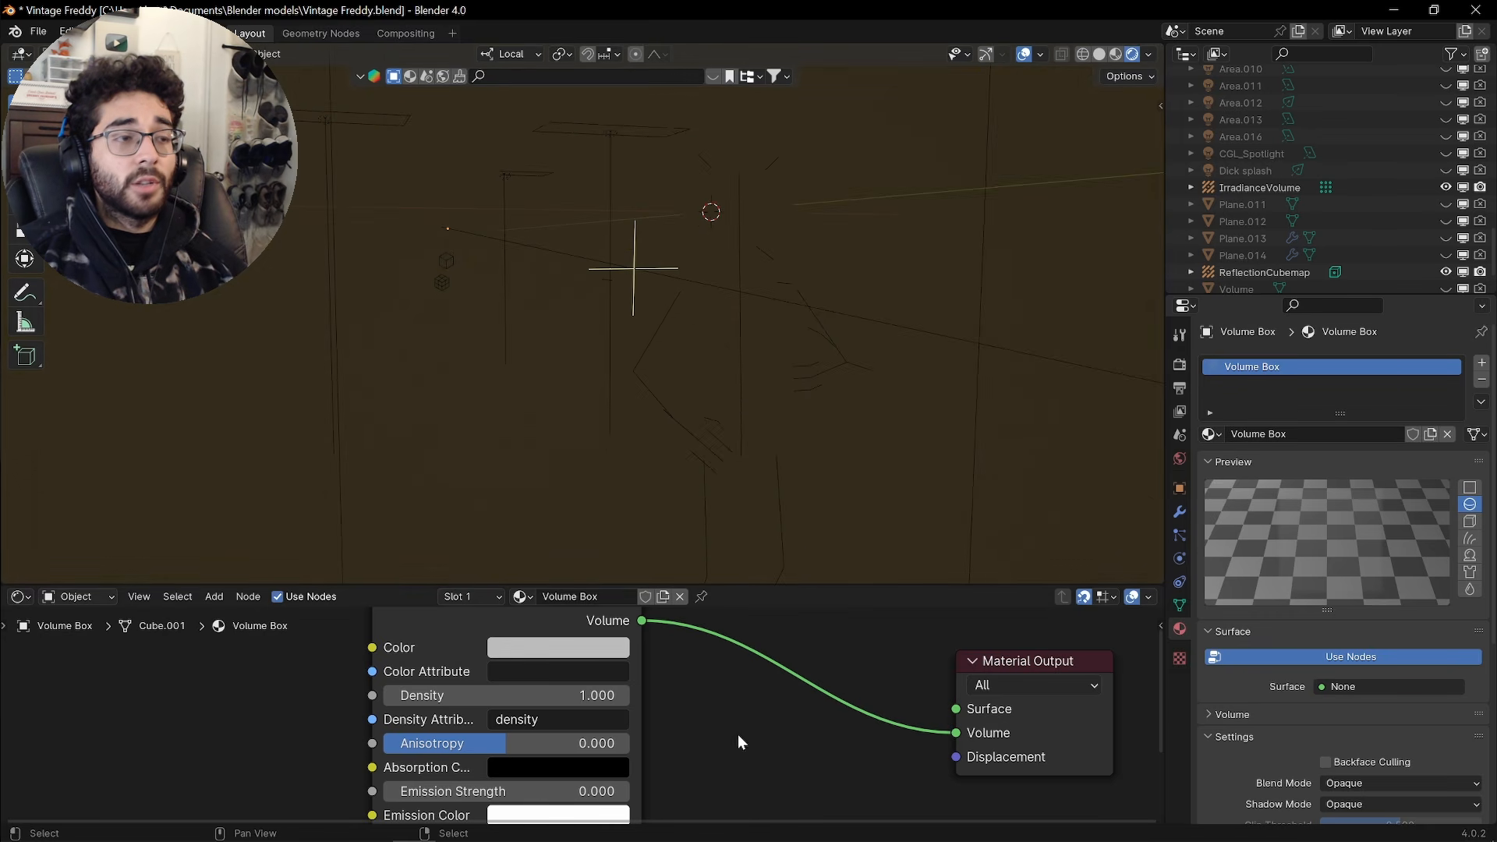
# Set the Principled Volume density to 0.1 and check the fog in the room
pyautogui.click(569, 692)
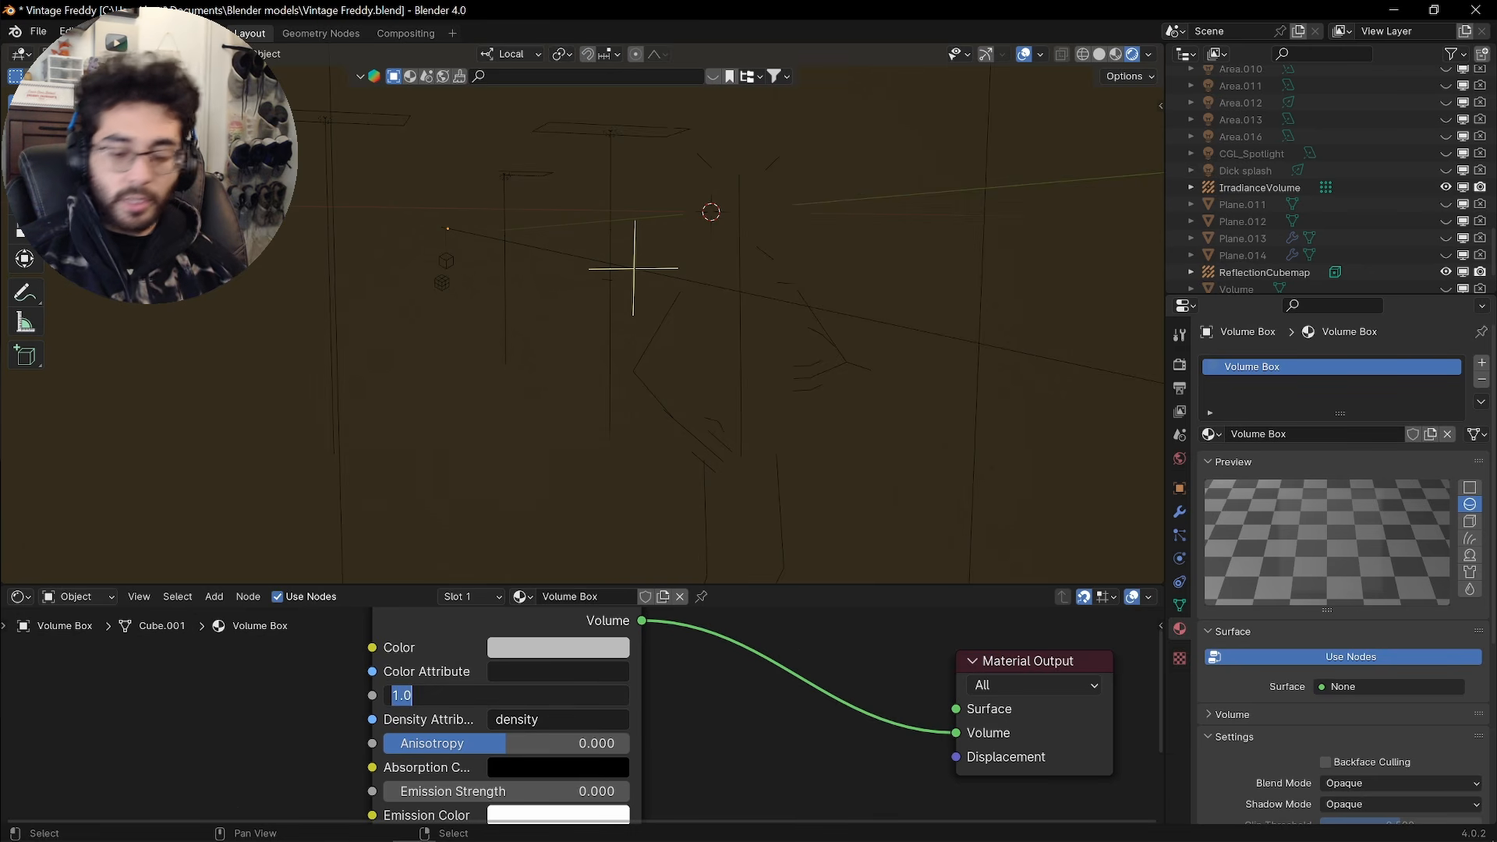
pyautogui.press('BackSpace')
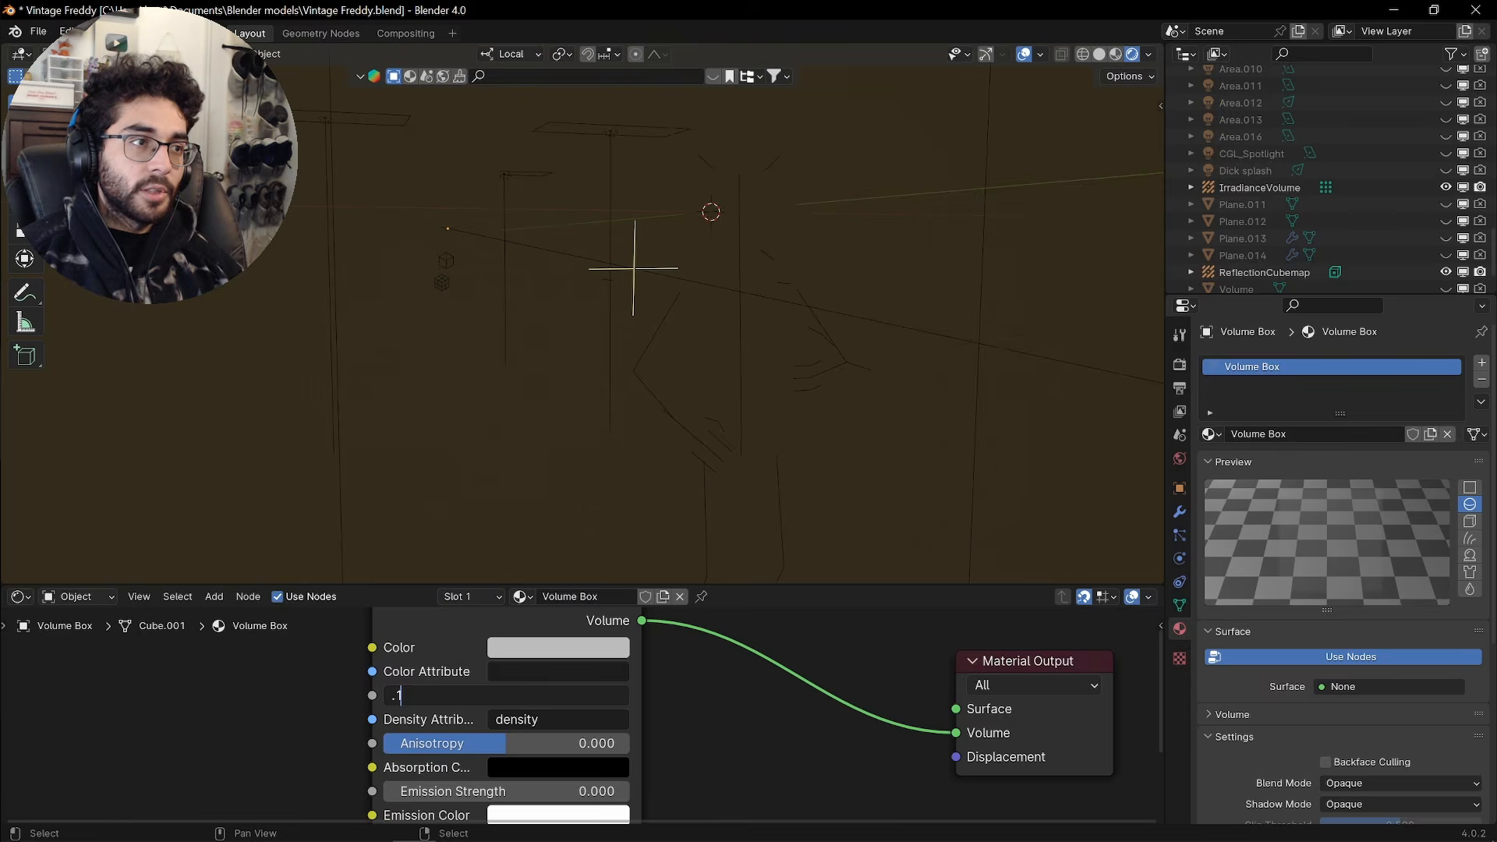
pyautogui.write('.1')
pyautogui.press('Return')
pyautogui.scroll(-3, 779, 300)
pyautogui.moveTo(779, 299); pyautogui.dragTo(806, 334, button='middle')
# Set the Principled Volume density to 0.005
pyautogui.click(507, 695)
pyautogui.write('.0')
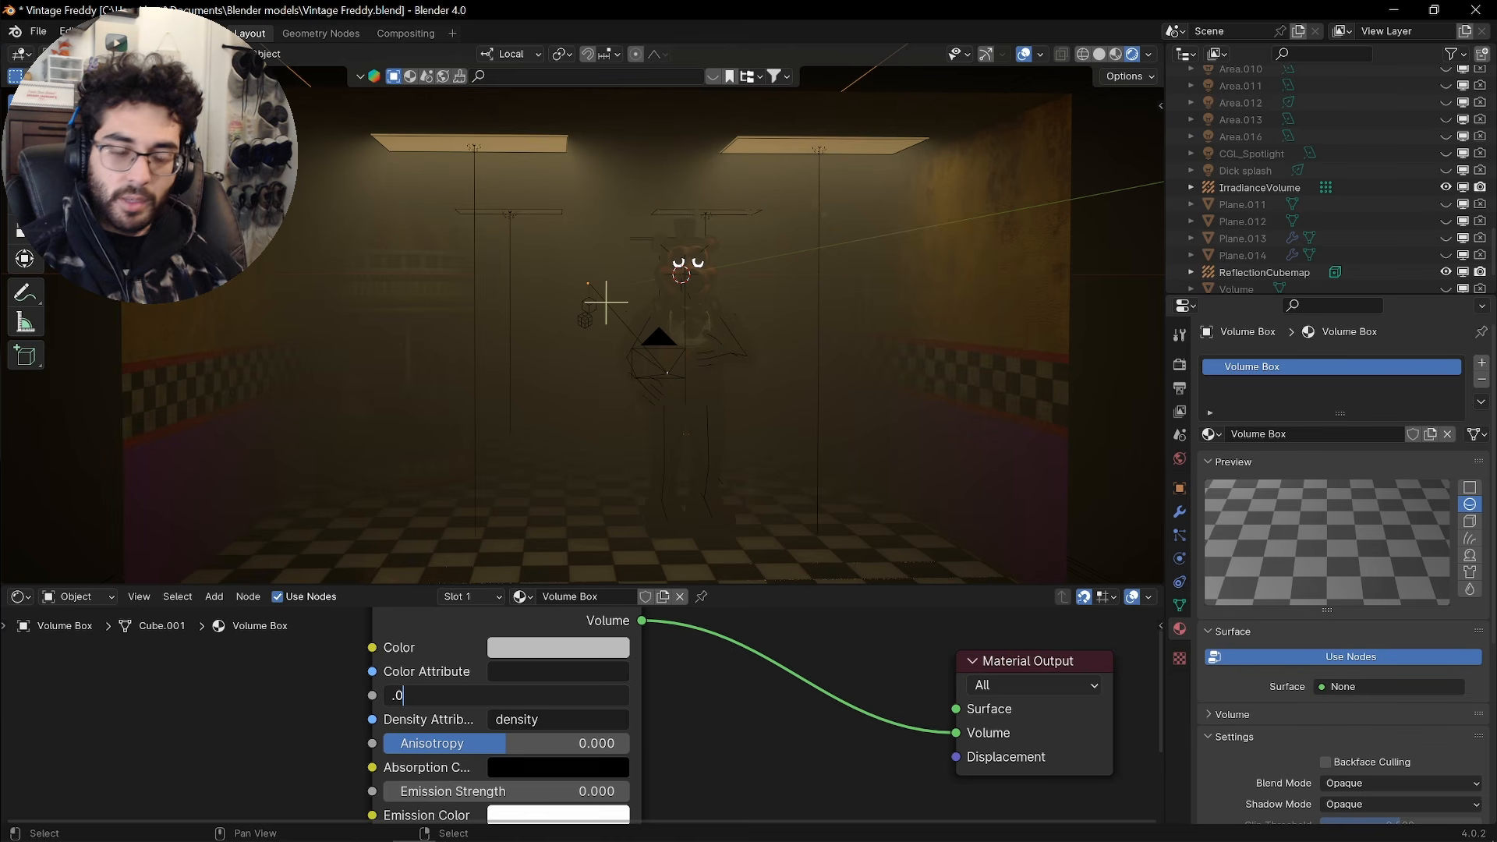
pyautogui.write('05')
pyautogui.press('Return')
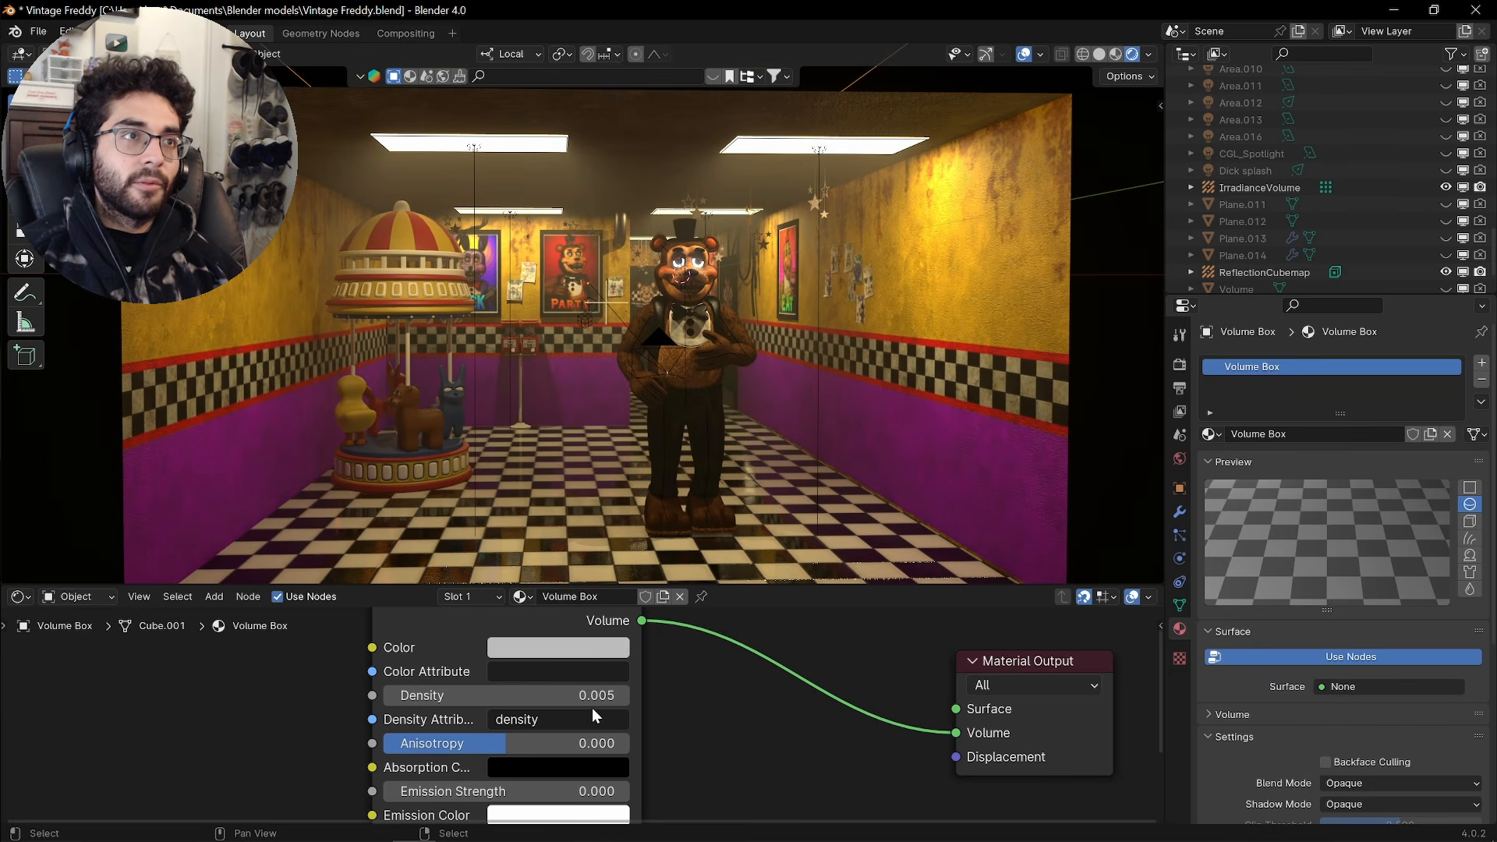
# Set the Principled Volume density to 0.001 and check the haze around the room and through the camera
pyautogui.click(592, 695)
pyautogui.press('BackSpace')
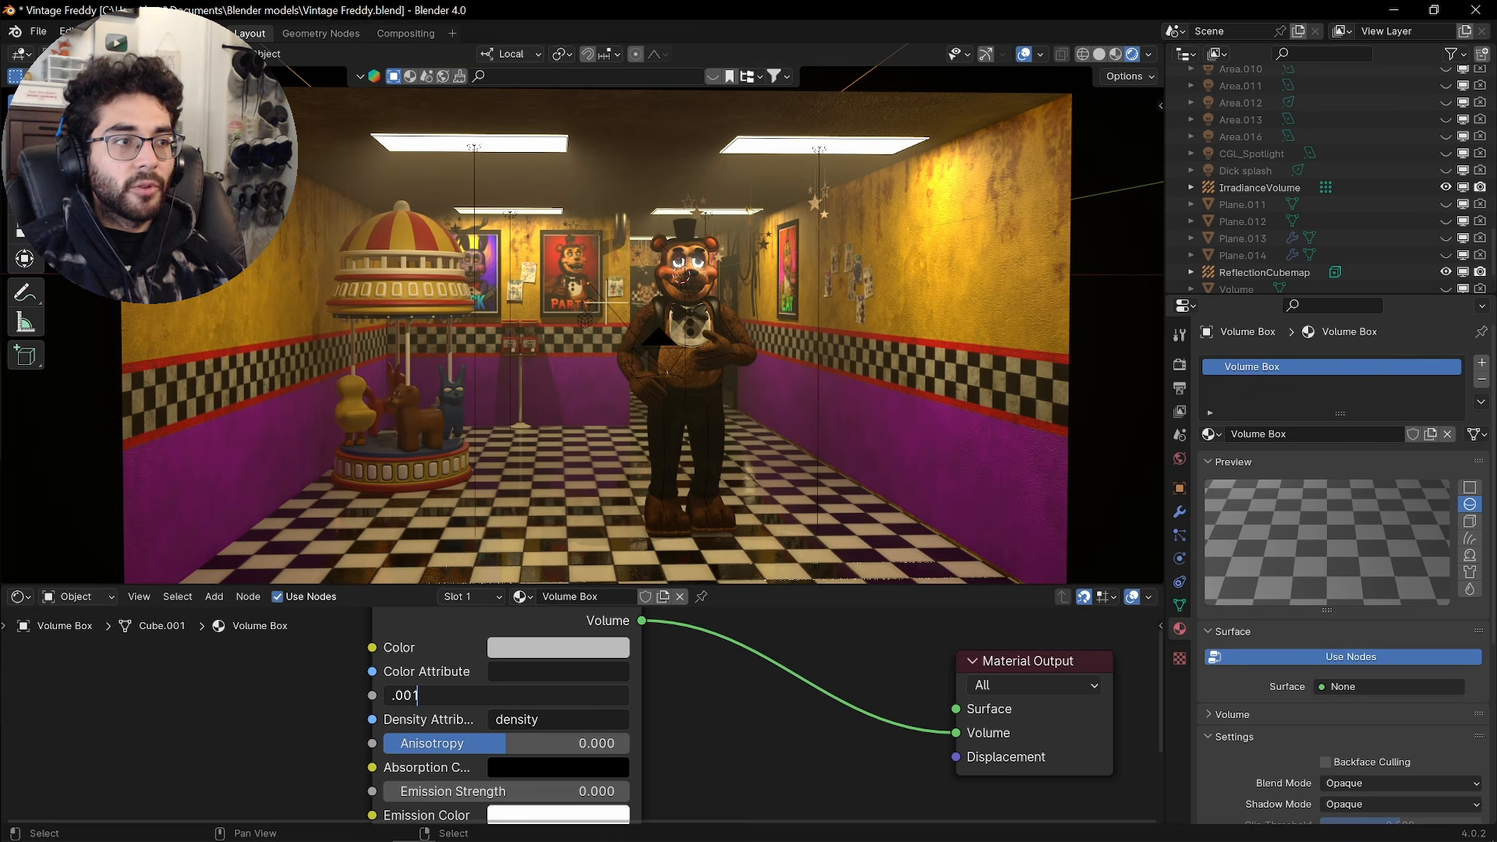
pyautogui.press('Return')
pyautogui.moveTo(624, 467); pyautogui.dragTo(686, 367, button='middle')
pyautogui.moveTo(737, 577); pyautogui.dragTo(685, 300, button='middle')
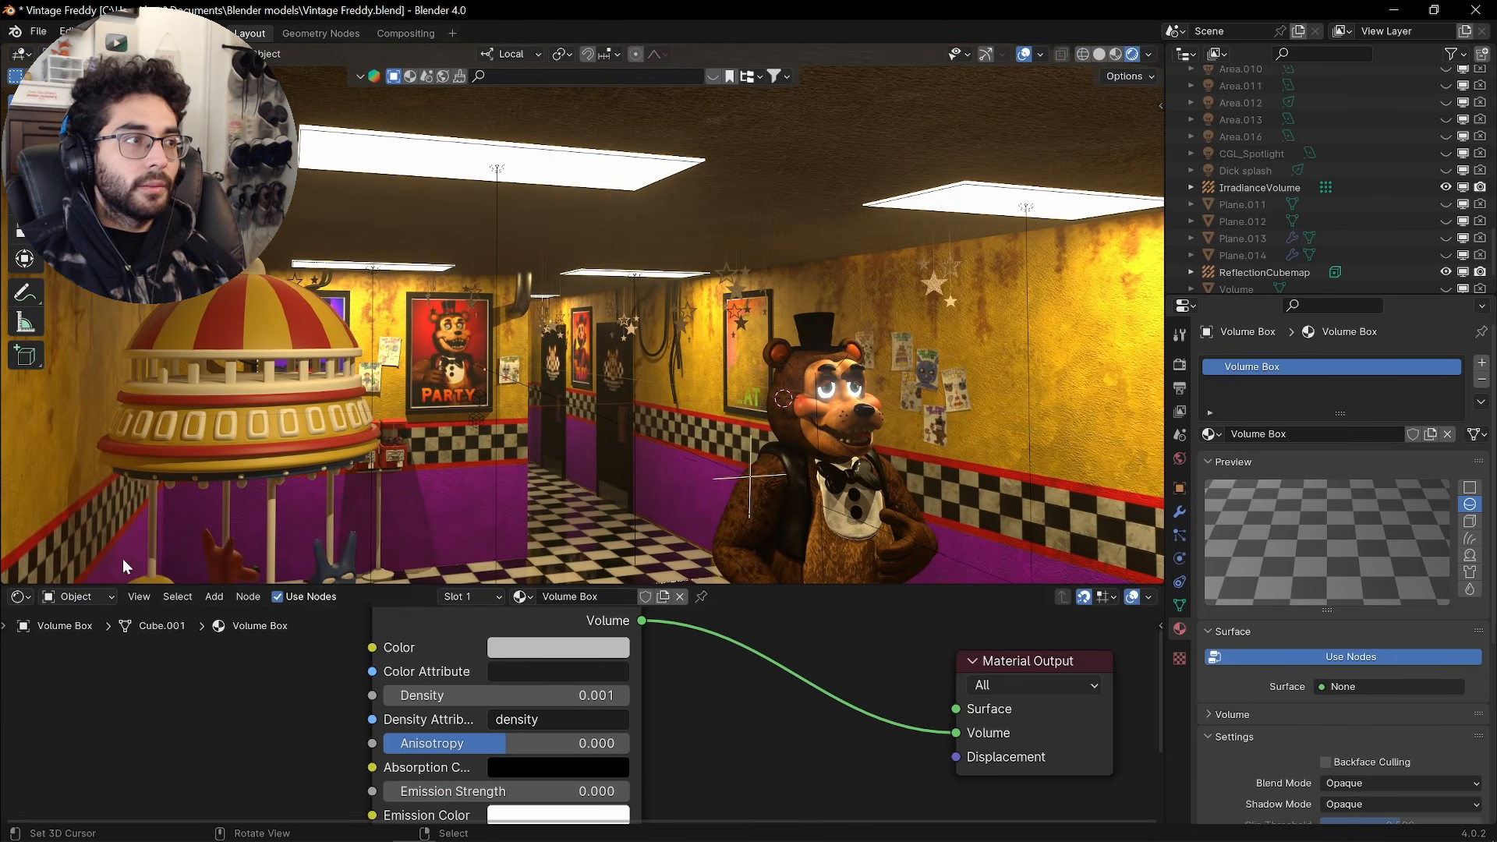
pyautogui.press('KP_0')
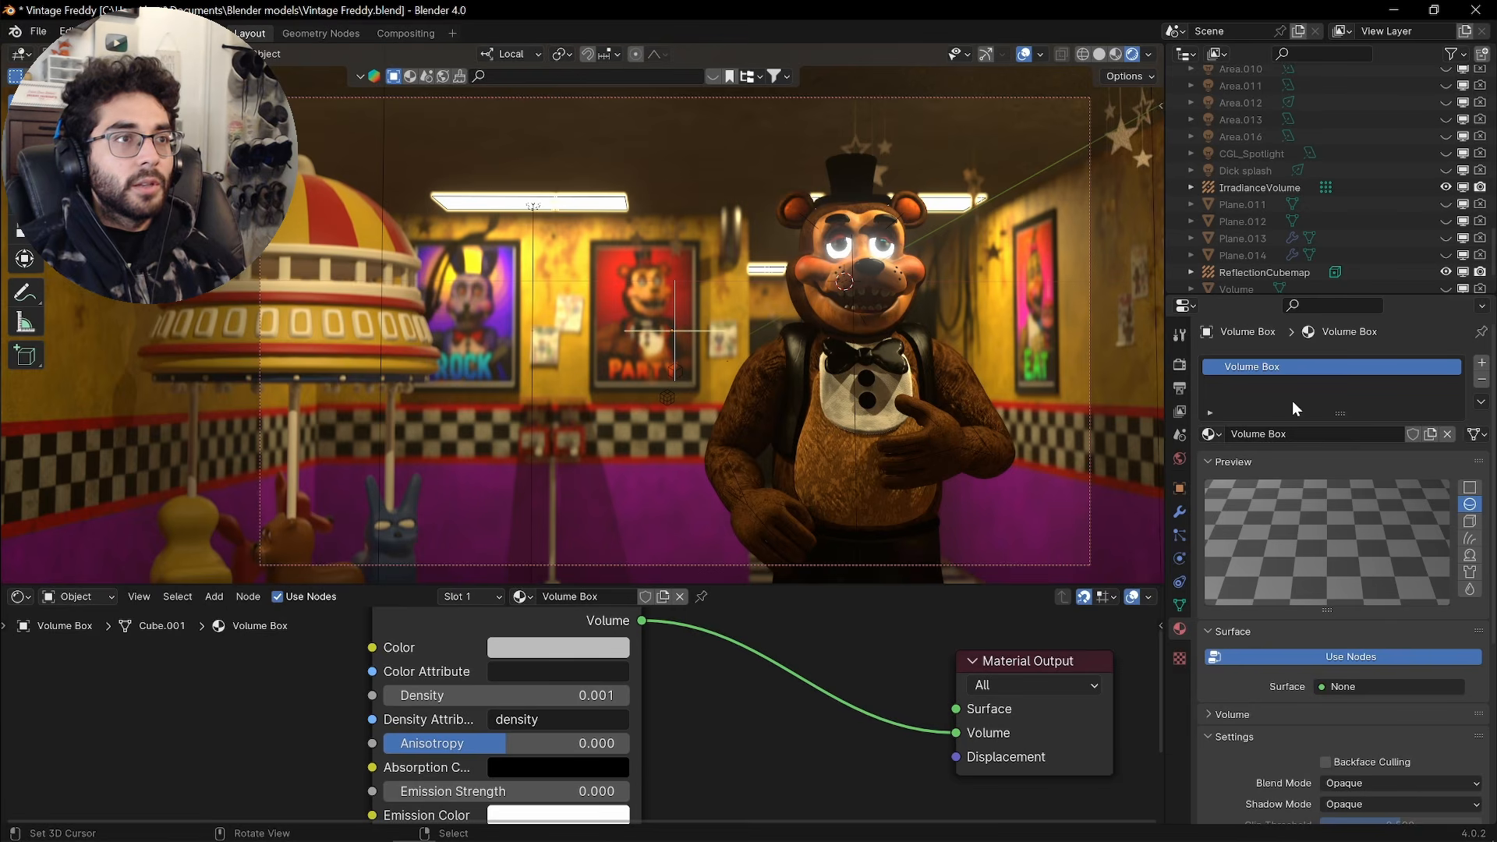
# Compare the camera view with a Principled Volume density of 0, and restore the density to 0.001
pyautogui.click(561, 695)
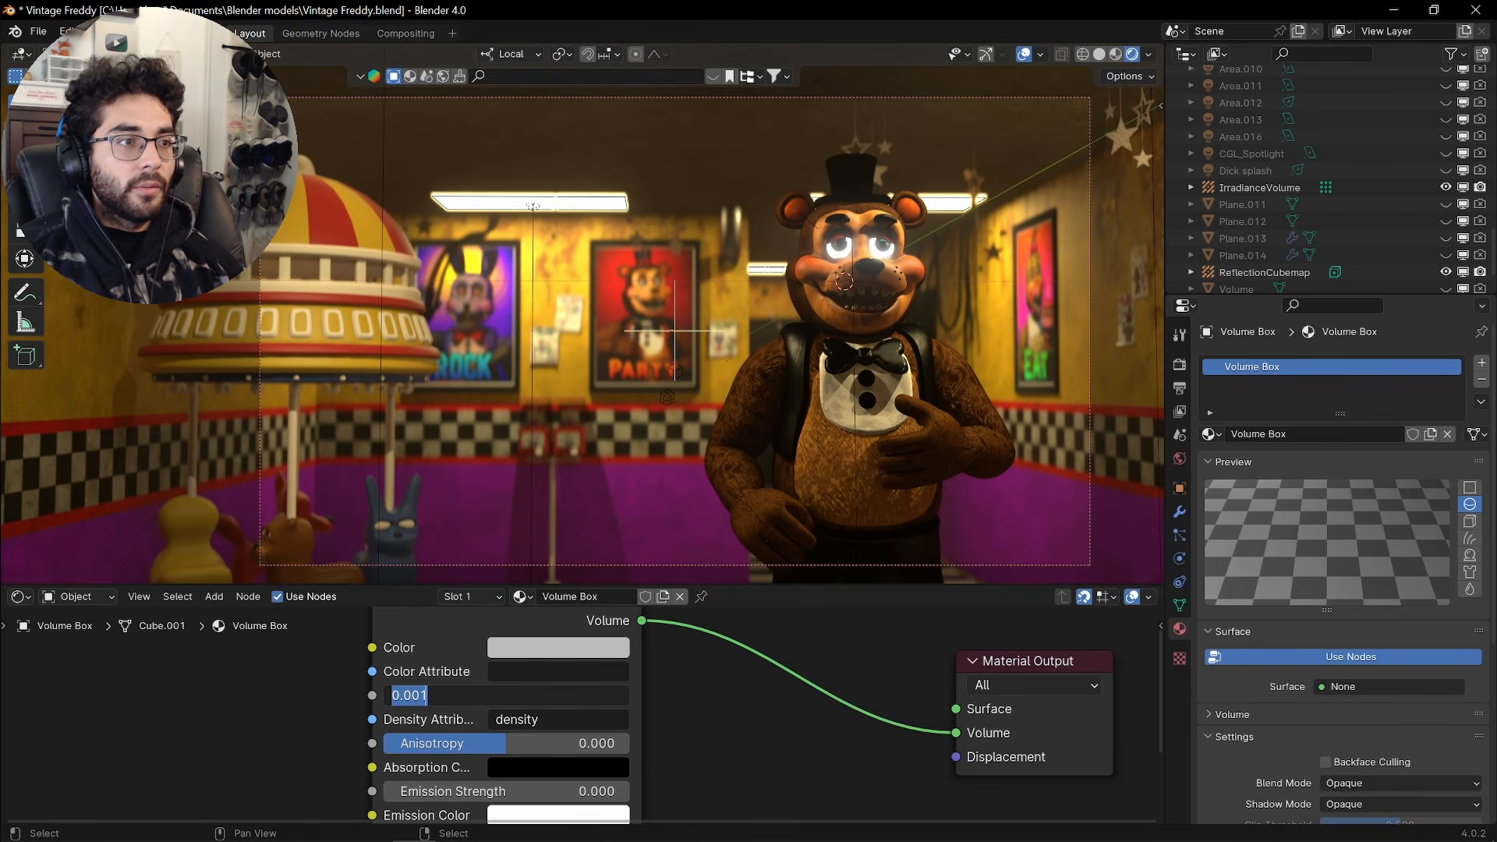
pyautogui.write('0')
pyautogui.press('Return')
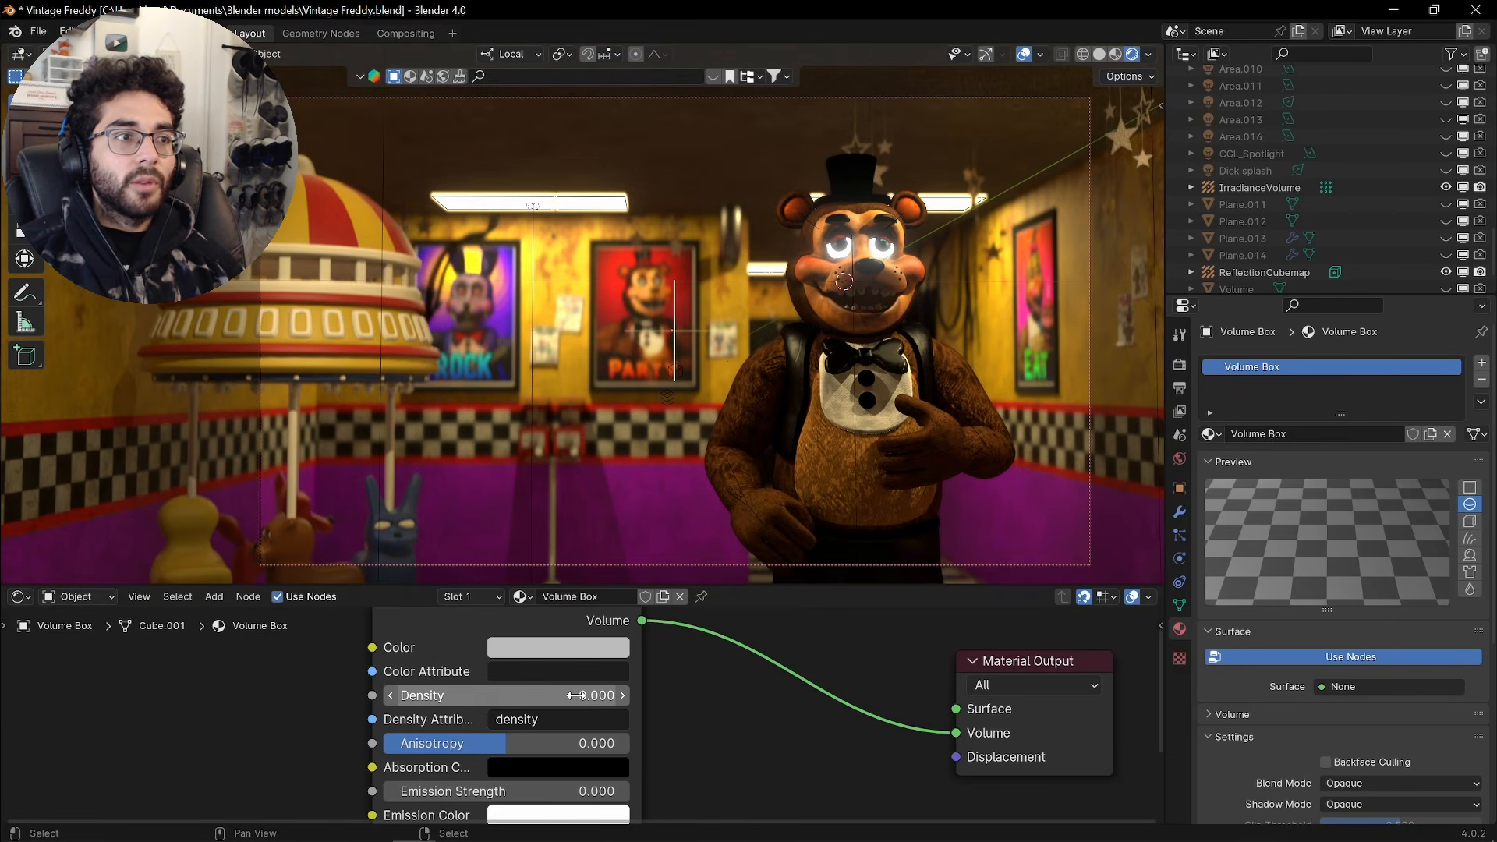
pyautogui.click(546, 695)
pyautogui.write('.0')
pyautogui.press('Return')
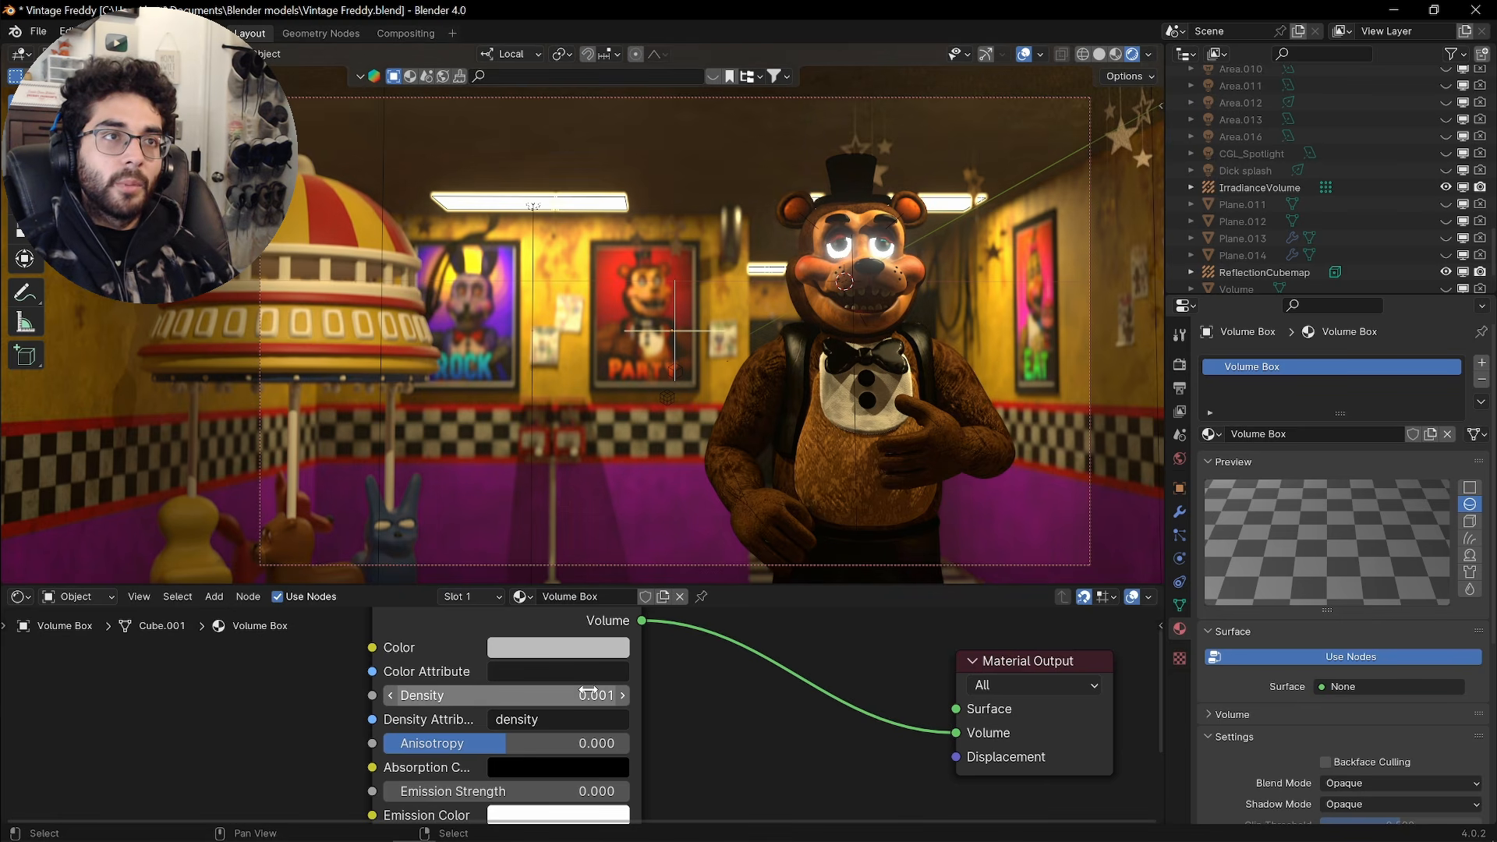
# Add a Color Ramp node and a Noise Texture node ahead of the Principled Volume in the Volume Box material
pyautogui.scroll(-2, 404, 724)
pyautogui.moveTo(593, 675); pyautogui.dragTo(667, 683, button='middle')
pyautogui.hotkey('shift', 'a')
pyautogui.write('c')
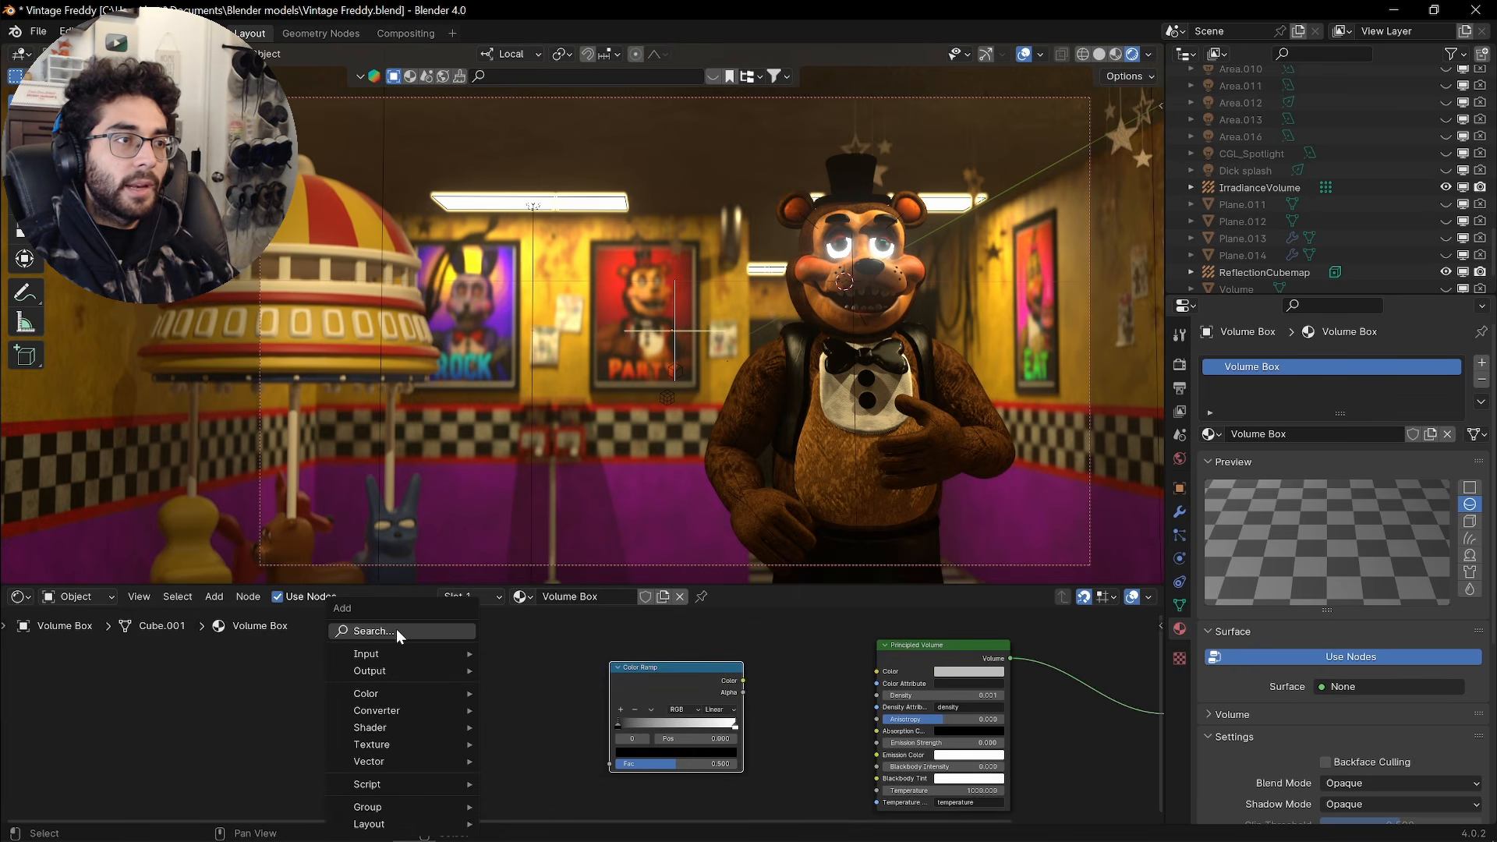
pyautogui.write('no')
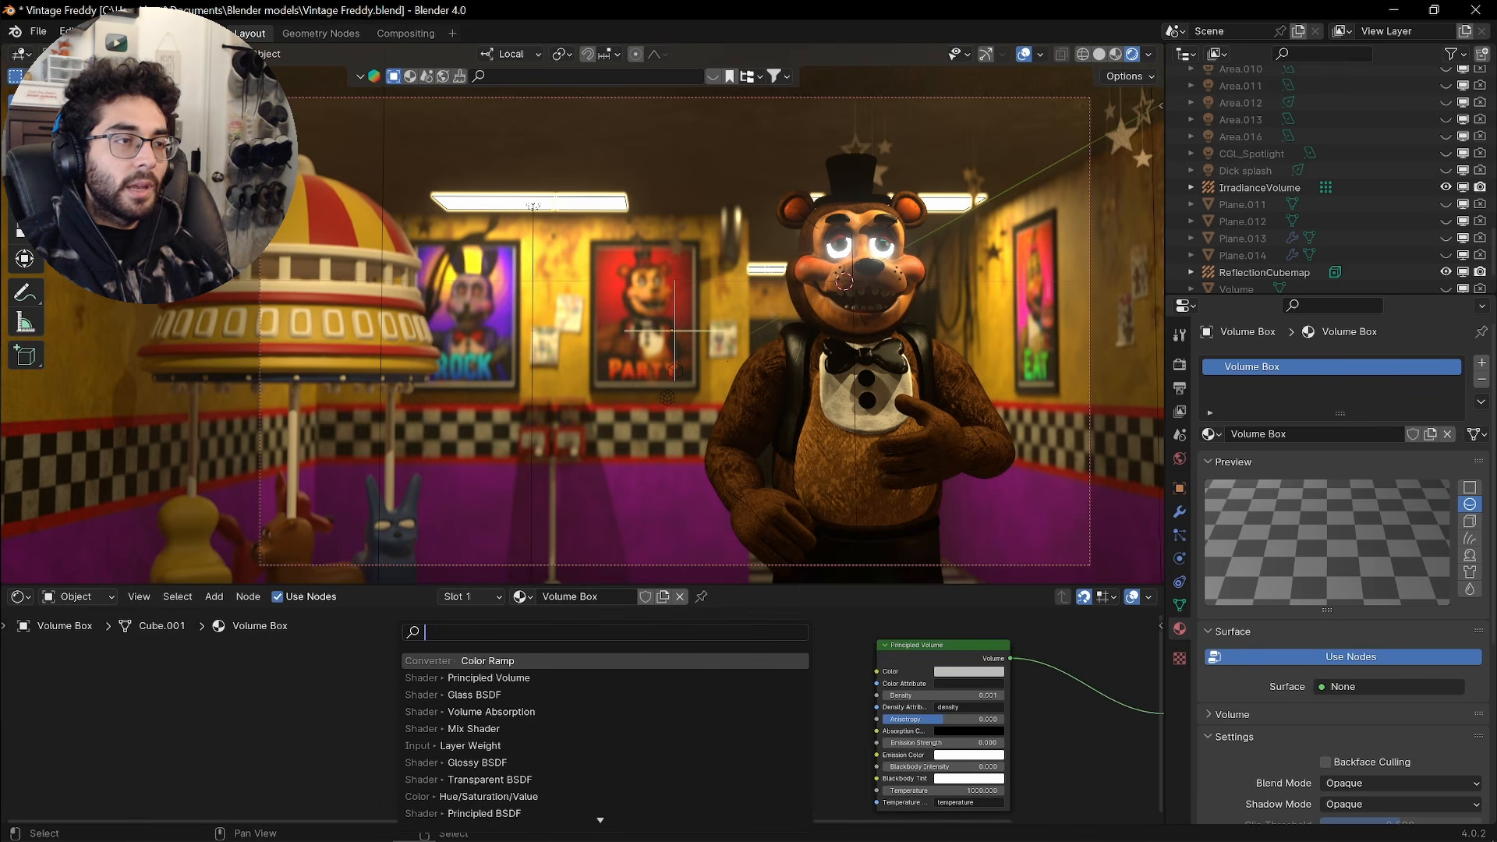
pyautogui.write('ise')
pyautogui.press('Return')
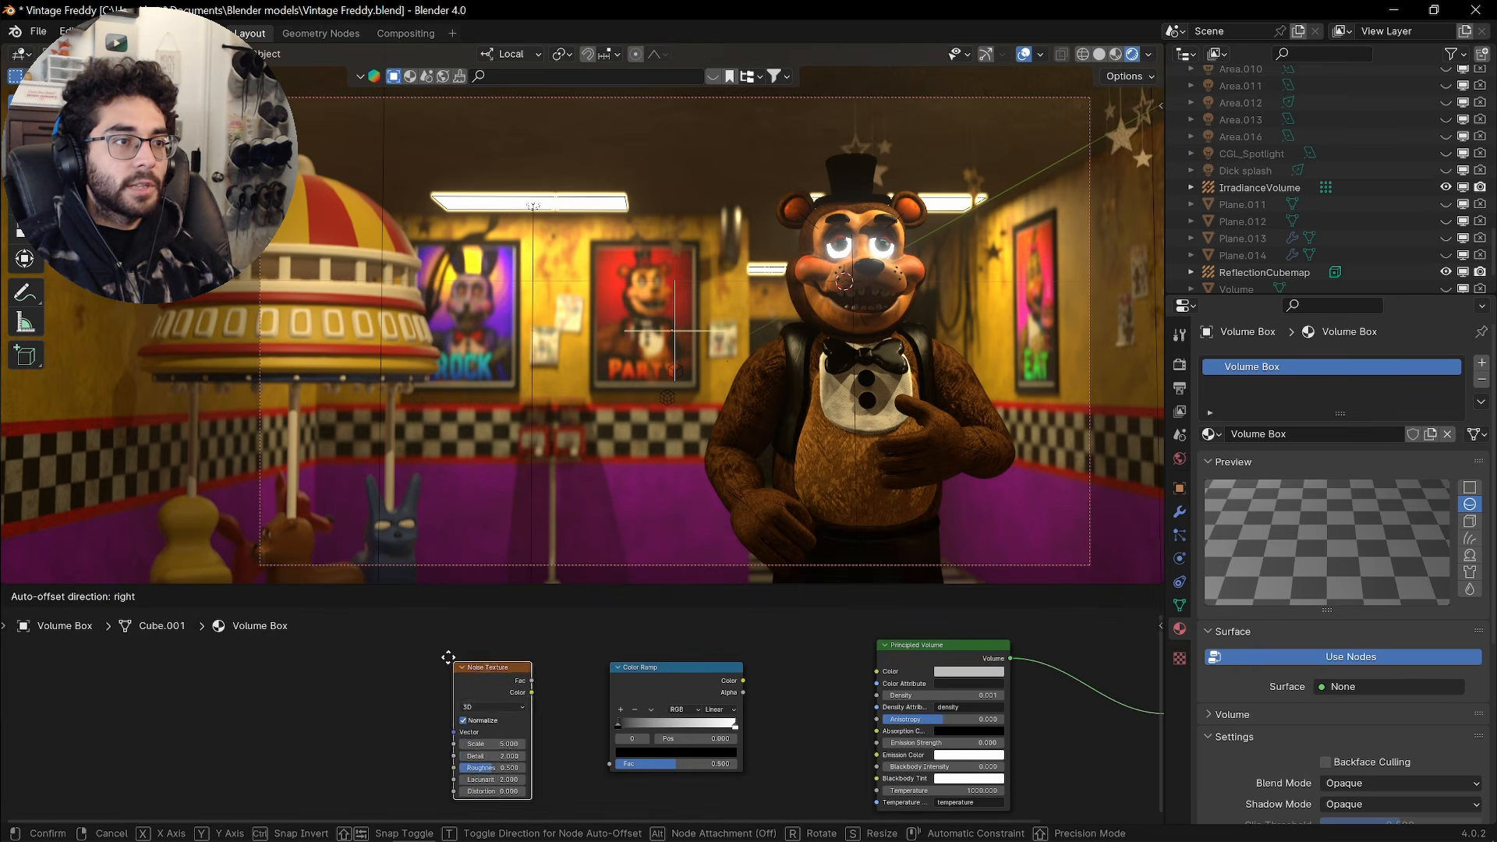
pyautogui.click(434, 651)
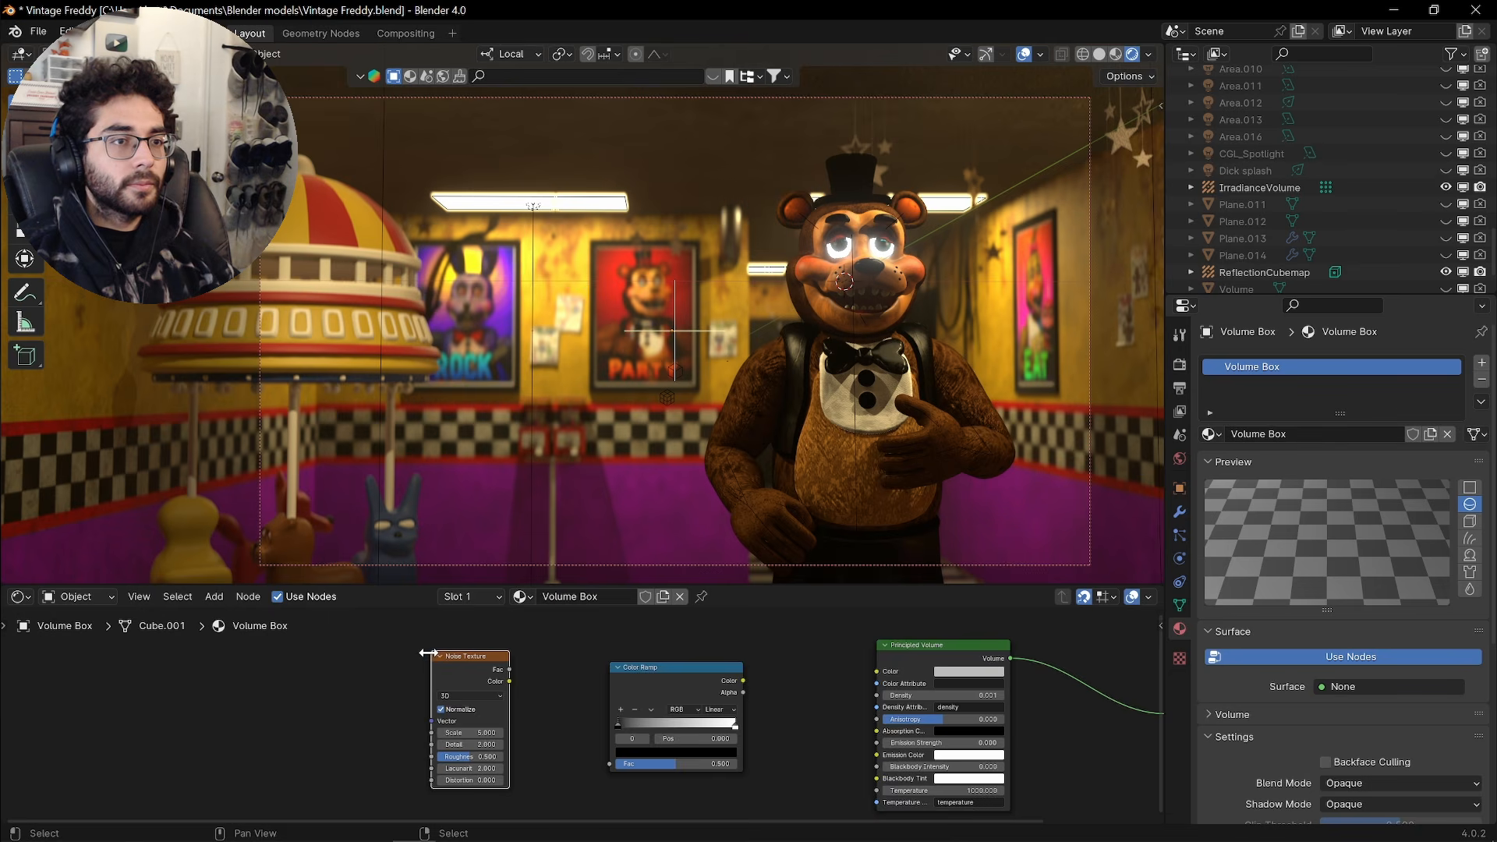
# Connect the Noise Texture's Fac output to the Color Ramp's Fac input and set the noise dimensions to 4D
pyautogui.scroll(3, 549, 743)
pyautogui.moveTo(536, 615); pyautogui.dragTo(709, 777)
pyautogui.moveTo(573, 721); pyautogui.dragTo(628, 705, button='middle')
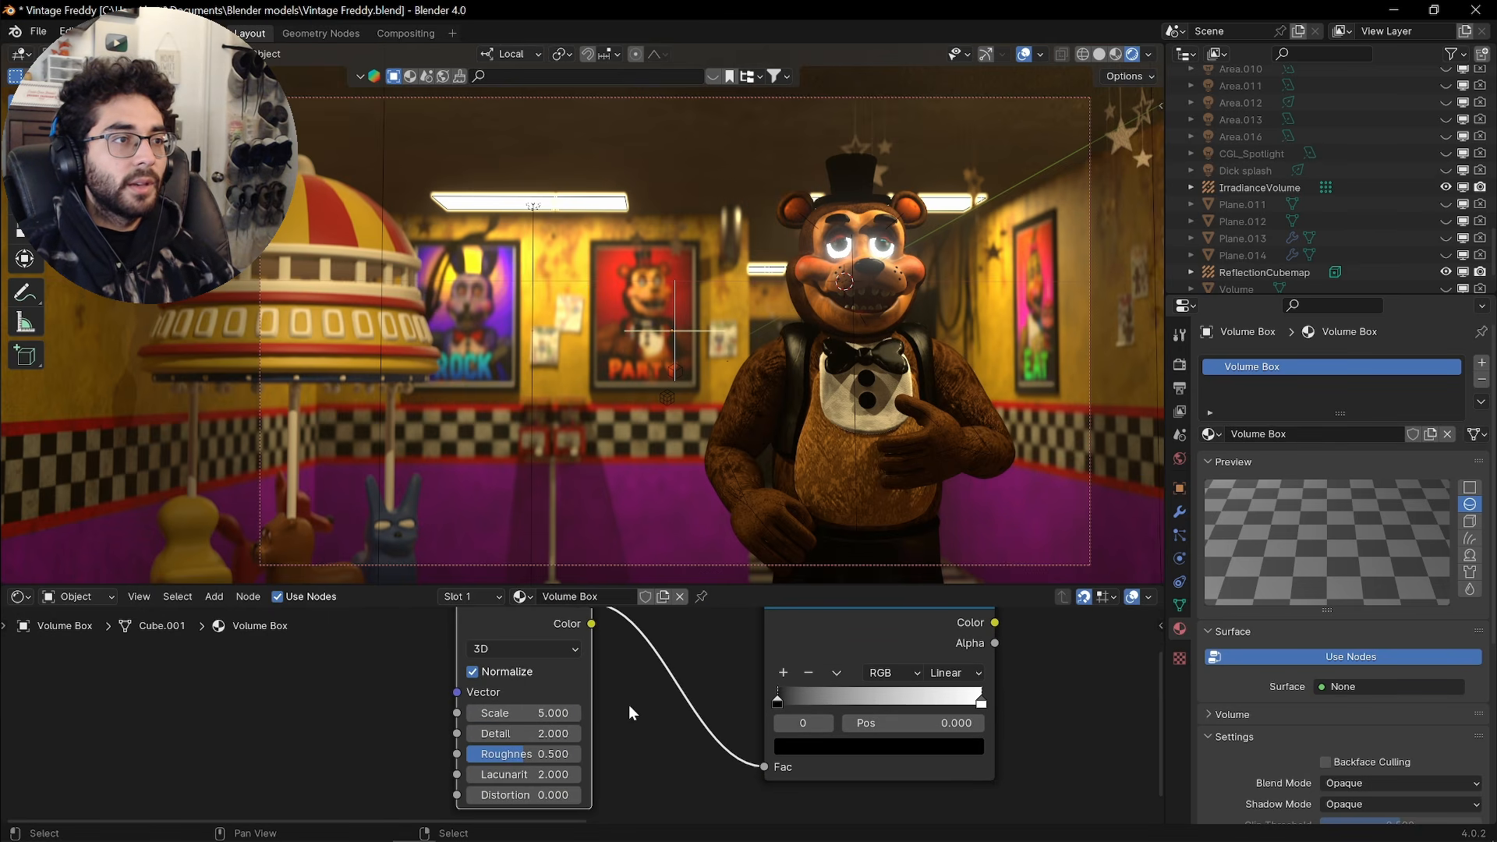
pyautogui.click(558, 652)
pyautogui.click(499, 755)
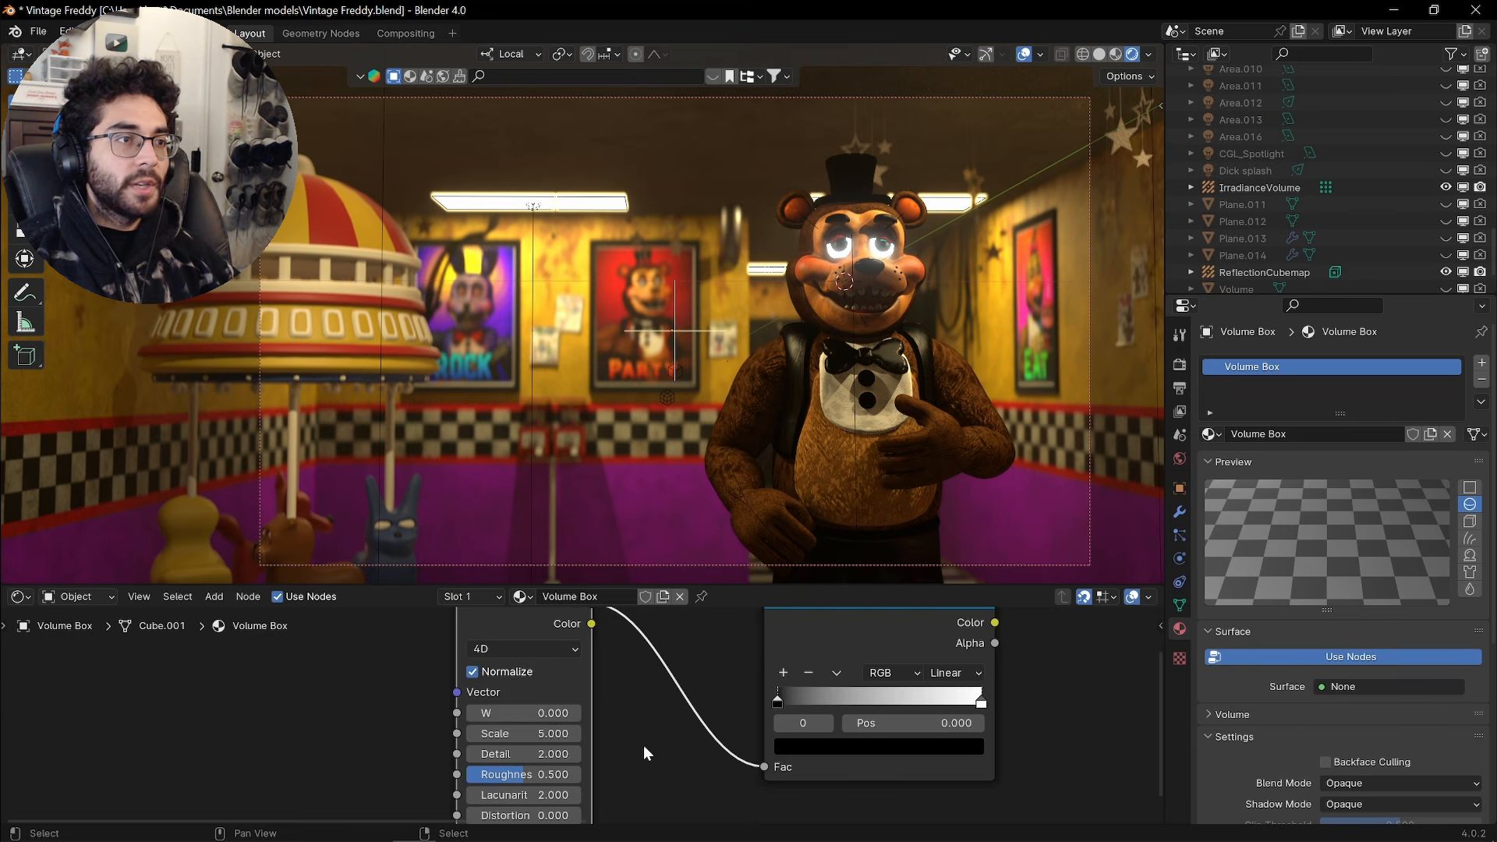
# Connect the Color Ramp's Color output to both the Density and Emission Strength inputs of the Principled Volume
pyautogui.scroll(2, 437, 772)
pyautogui.scroll(-3, 644, 702)
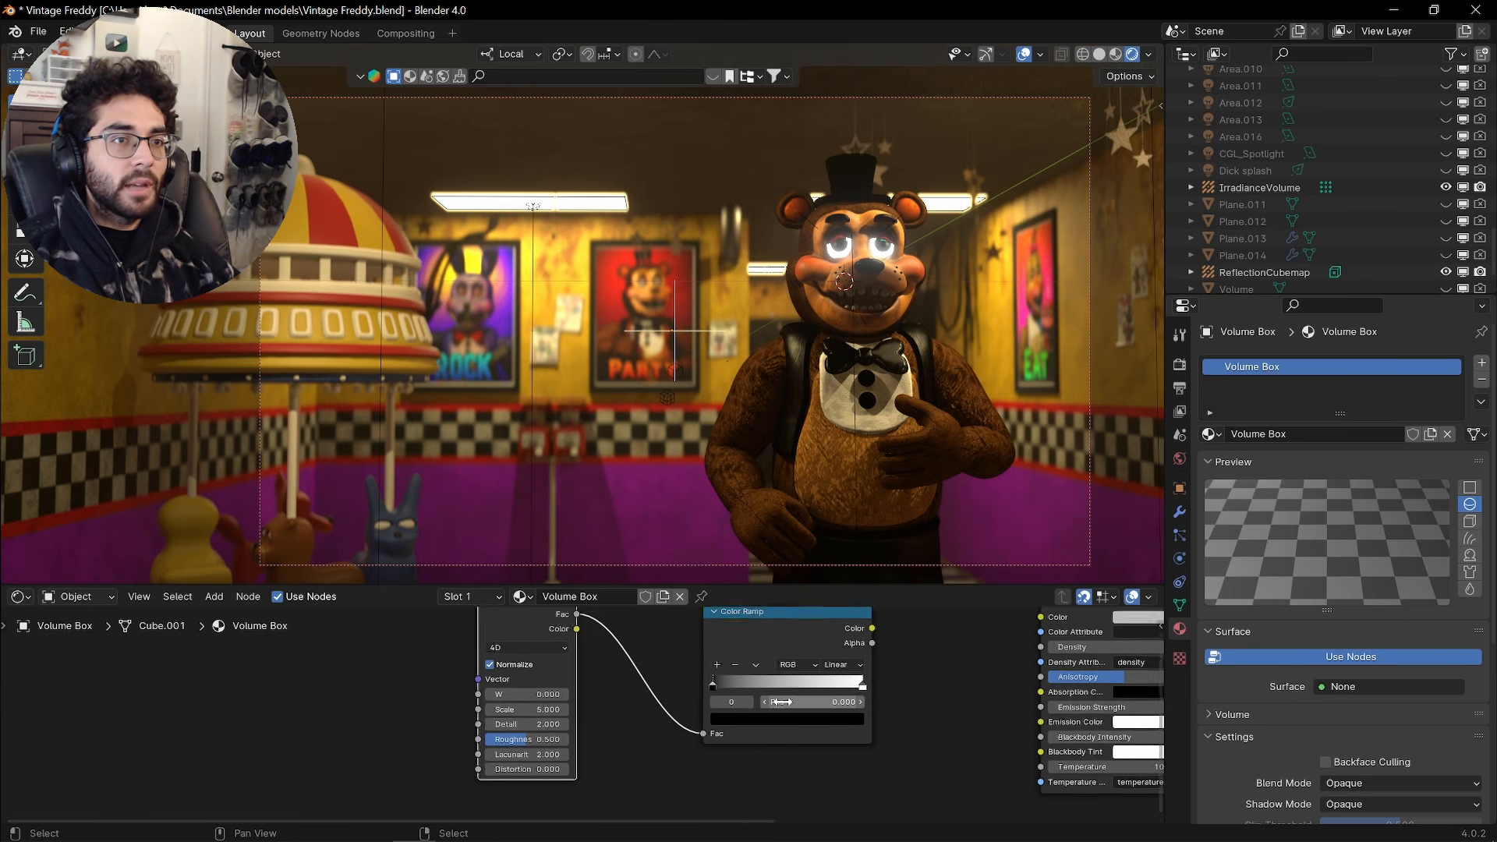
pyautogui.moveTo(688, 651); pyautogui.dragTo(870, 670)
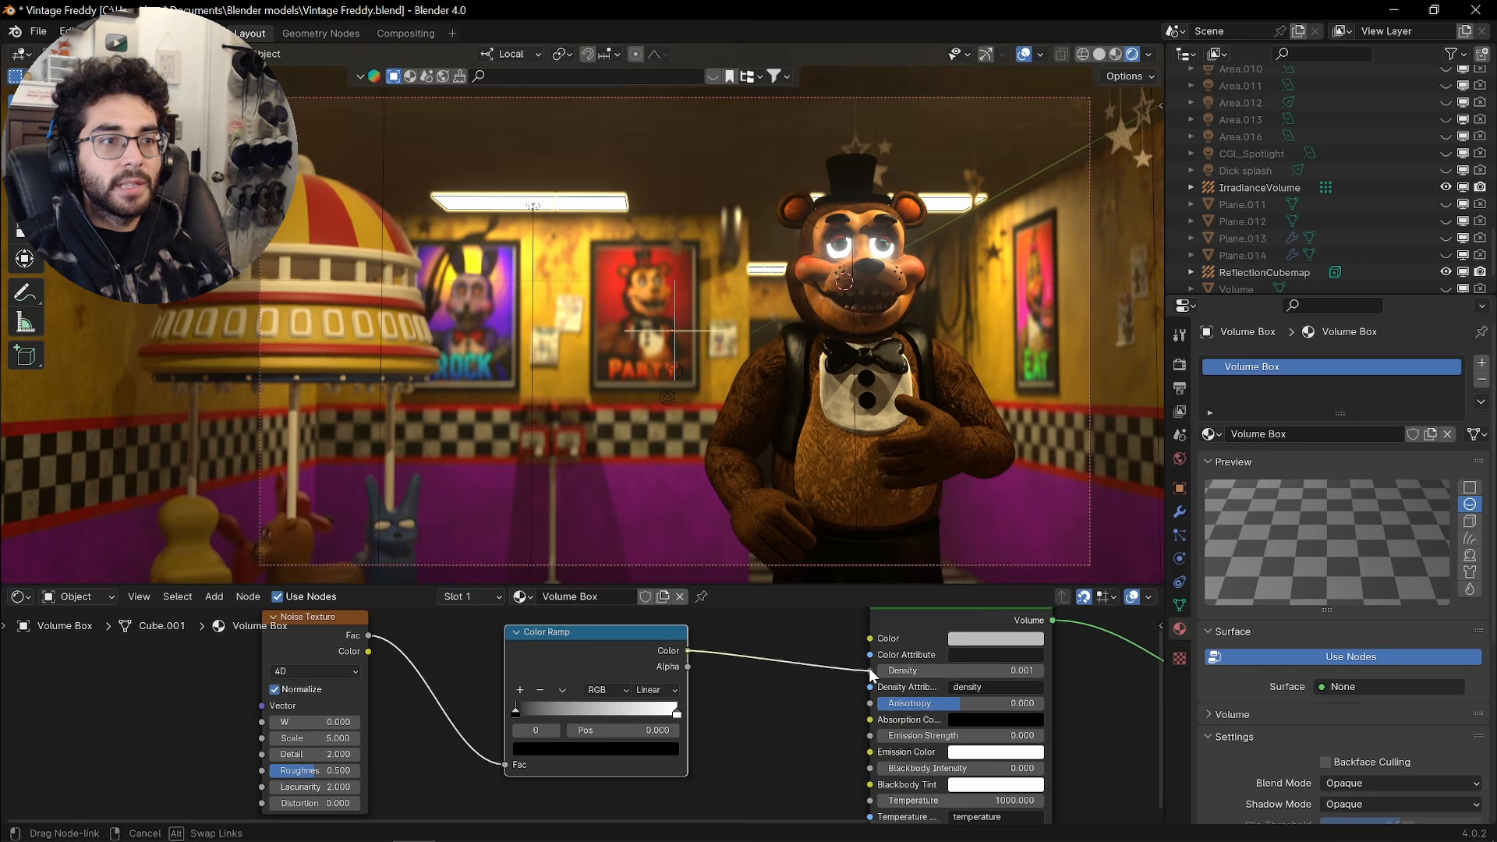
pyautogui.moveTo(796, 456); pyautogui.dragTo(831, 447, button='middle')
pyautogui.moveTo(688, 624); pyautogui.dragTo(882, 703)
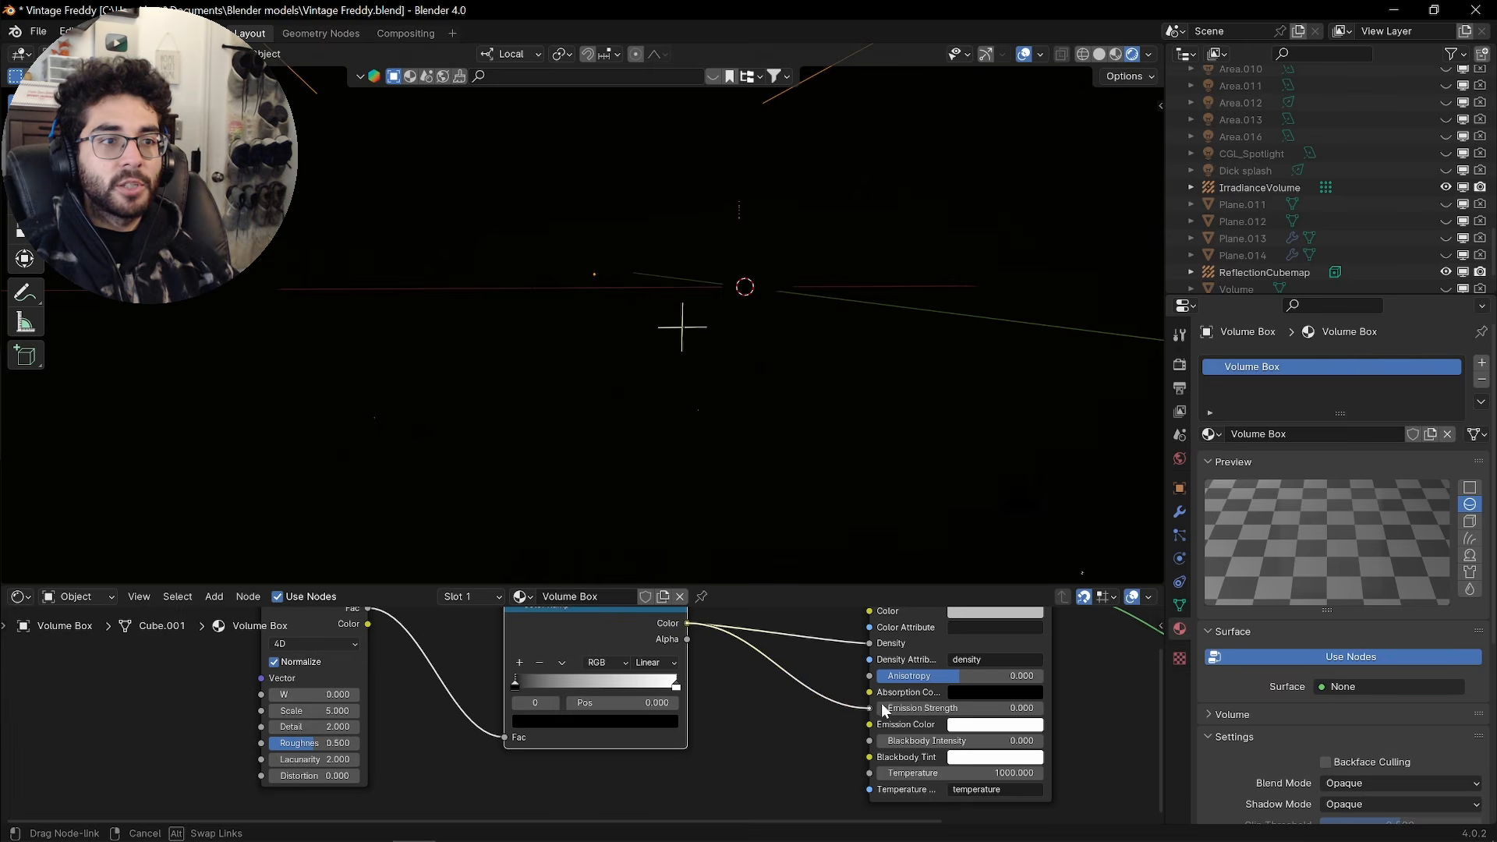
# Enlarge the node editor and slide the Color Ramp's black stop to position 0.511
pyautogui.scroll(1, 511, 710)
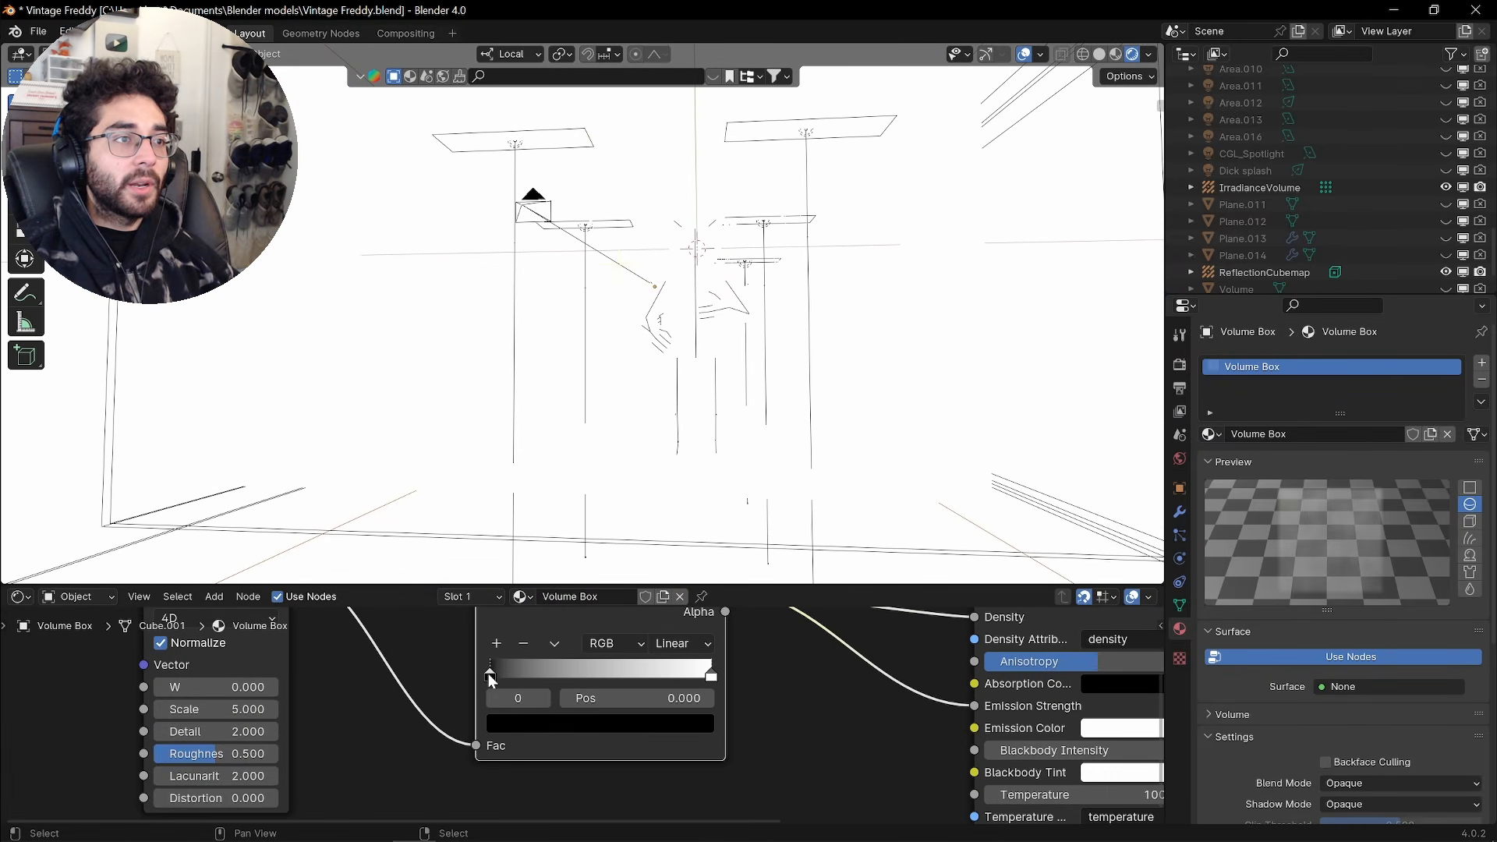
pyautogui.scroll(-1, 526, 688)
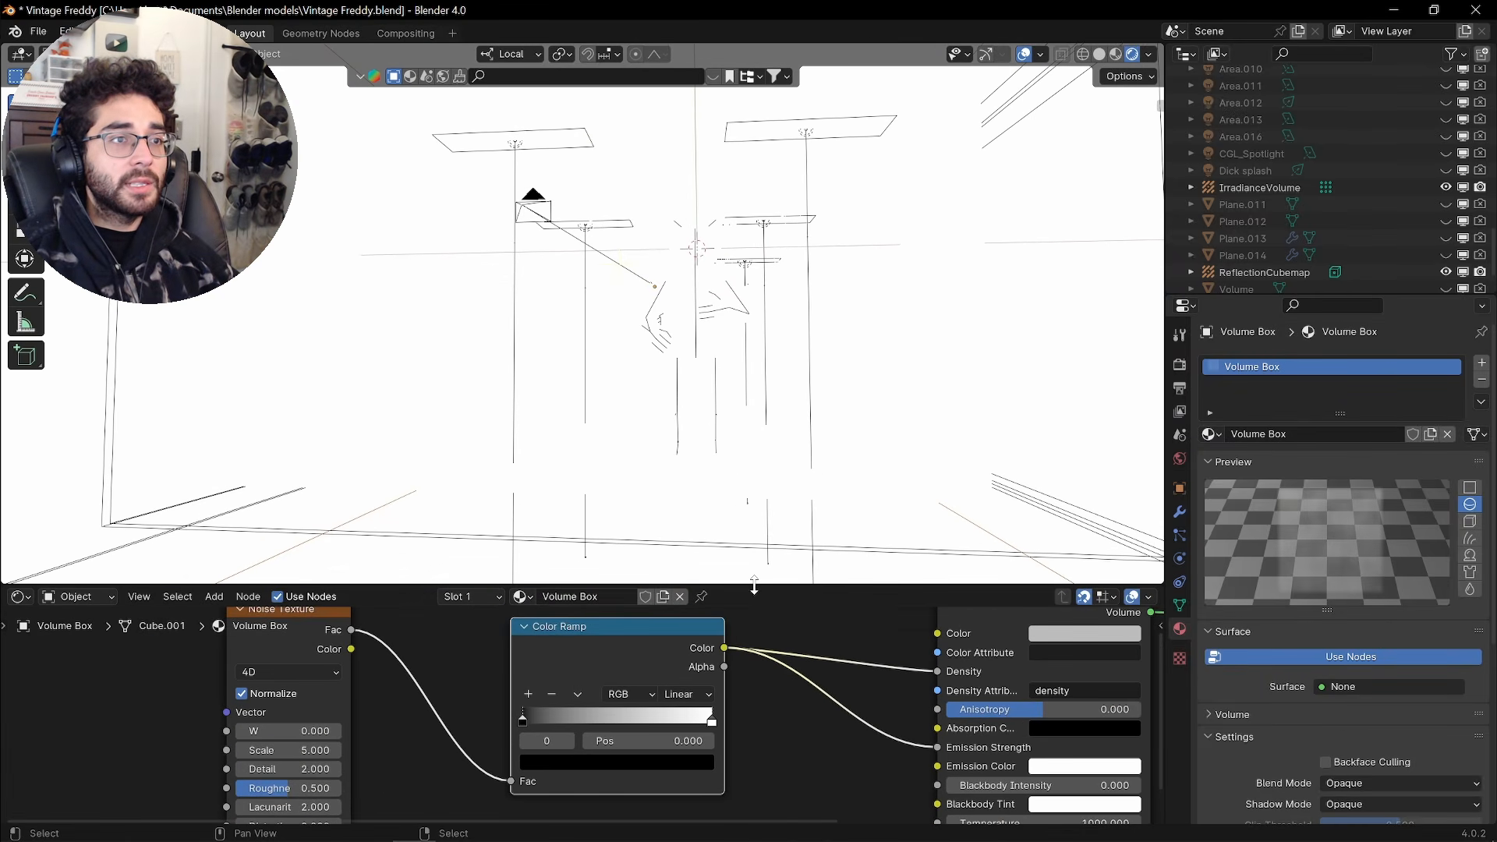
pyautogui.moveTo(754, 587); pyautogui.dragTo(742, 500)
pyautogui.moveTo(522, 677); pyautogui.dragTo(619, 684)
# Apply the object transform of the Volume Box
pyautogui.moveTo(676, 277); pyautogui.dragTo(737, 310, button='middle')
pyautogui.hotkey('ctrl', 'a')
pyautogui.click(623, 347)
# Move the Volume Box along the Y axis and resize it around the room, checking the fog around Freddy
pyautogui.press('g')
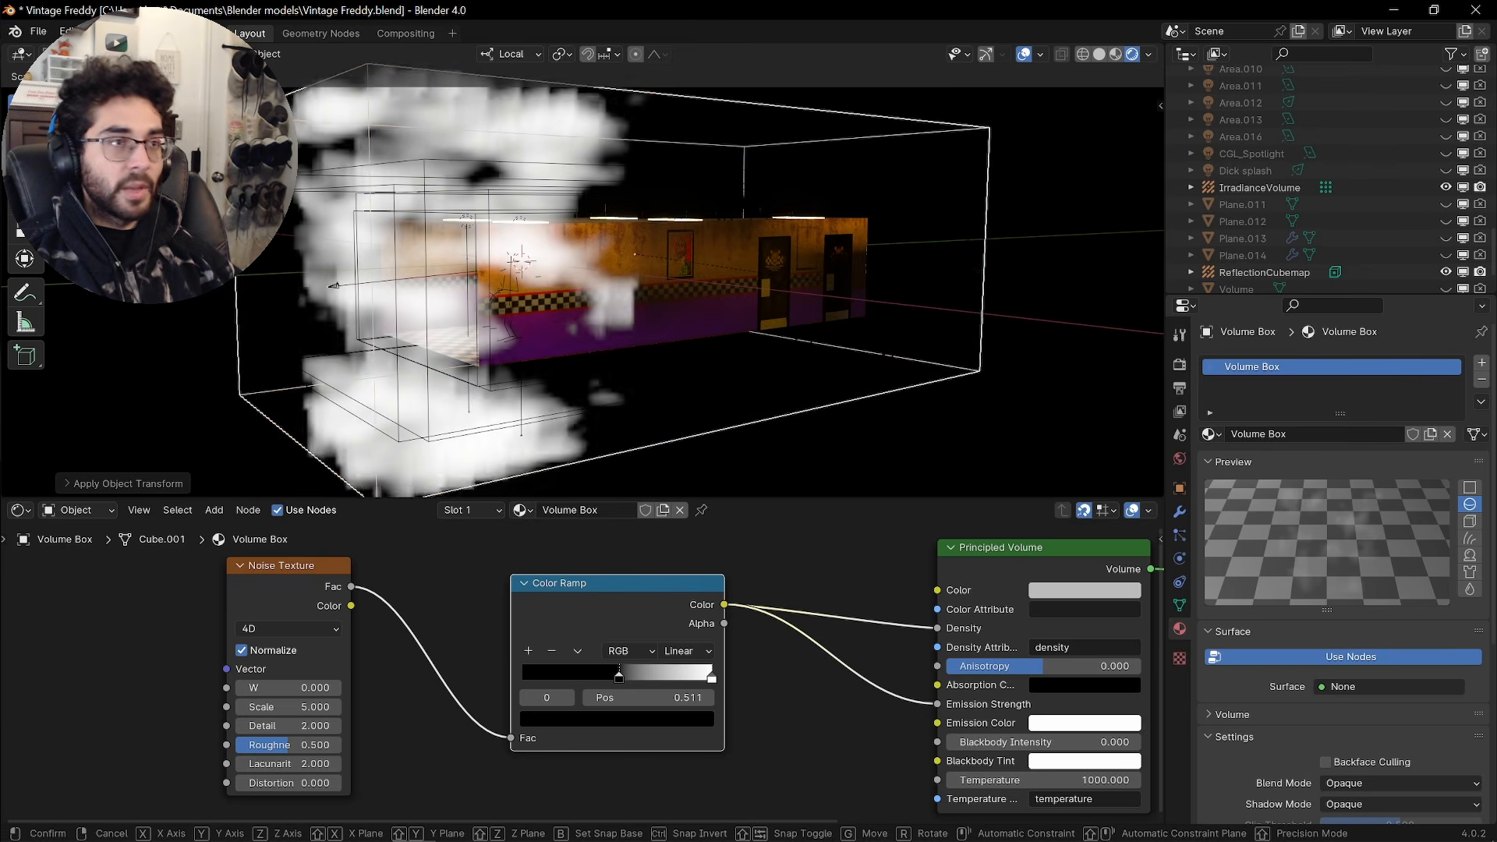
pyautogui.press('y')
pyautogui.click(768, 296)
pyautogui.press('s')
pyautogui.click(824, 312)
pyautogui.moveTo(824, 312)
pyautogui.mouseDown(button='middle')
pyautogui.moveTo(854, 332)
pyautogui.moveTo(815, 313)
pyautogui.moveTo(852, 303)
pyautogui.mouseUp(button='middle')
pyautogui.scroll(5, 881, 333)
pyautogui.scroll(-4, 828, 302)
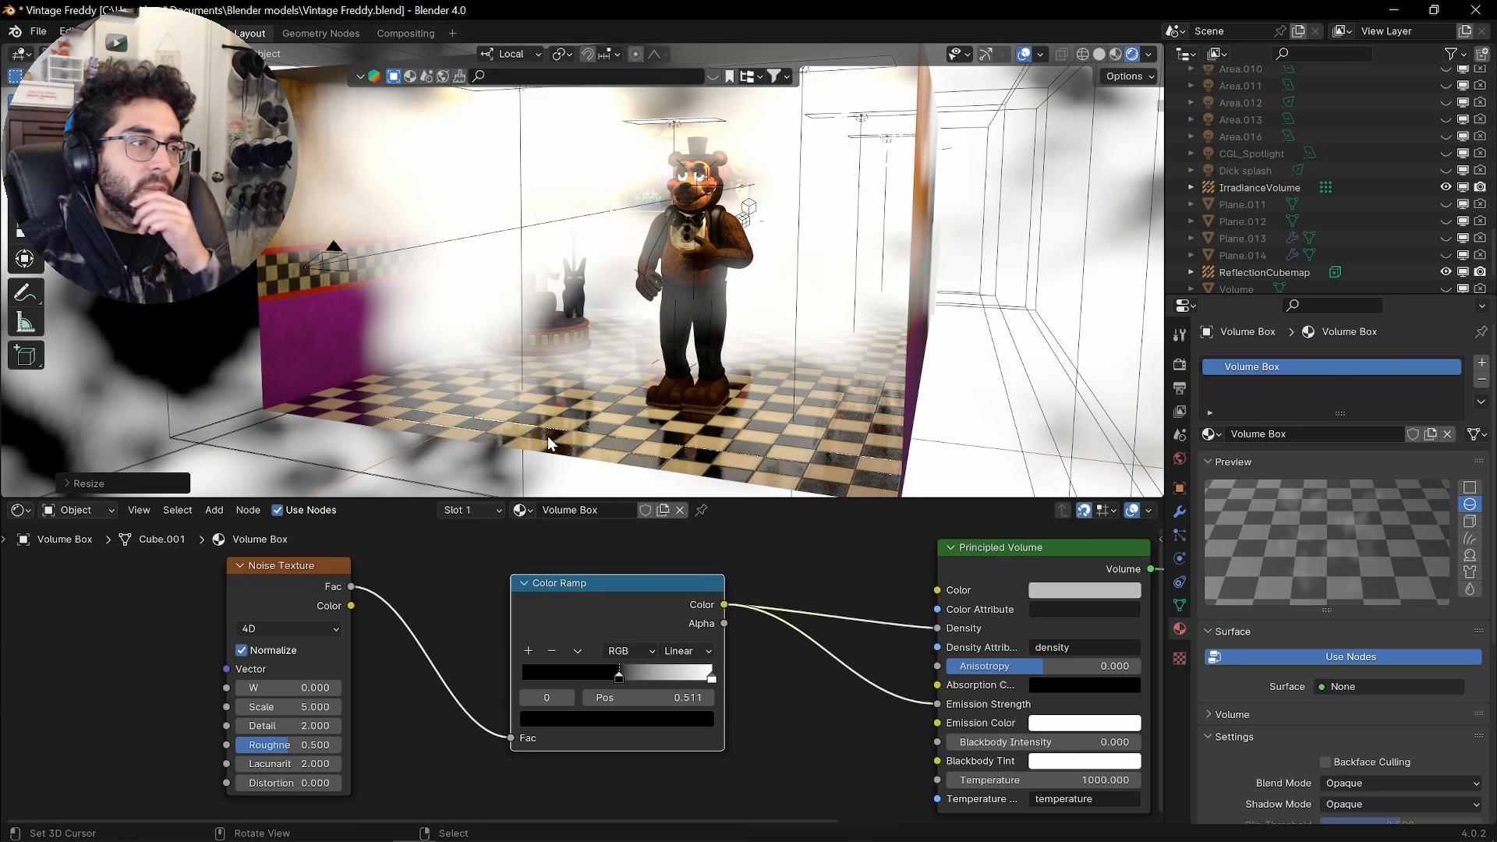
# Try a Noise Texture scale of 10 and settle on 25, checking the fog pattern in the room
pyautogui.click(289, 706)
pyautogui.write('10')
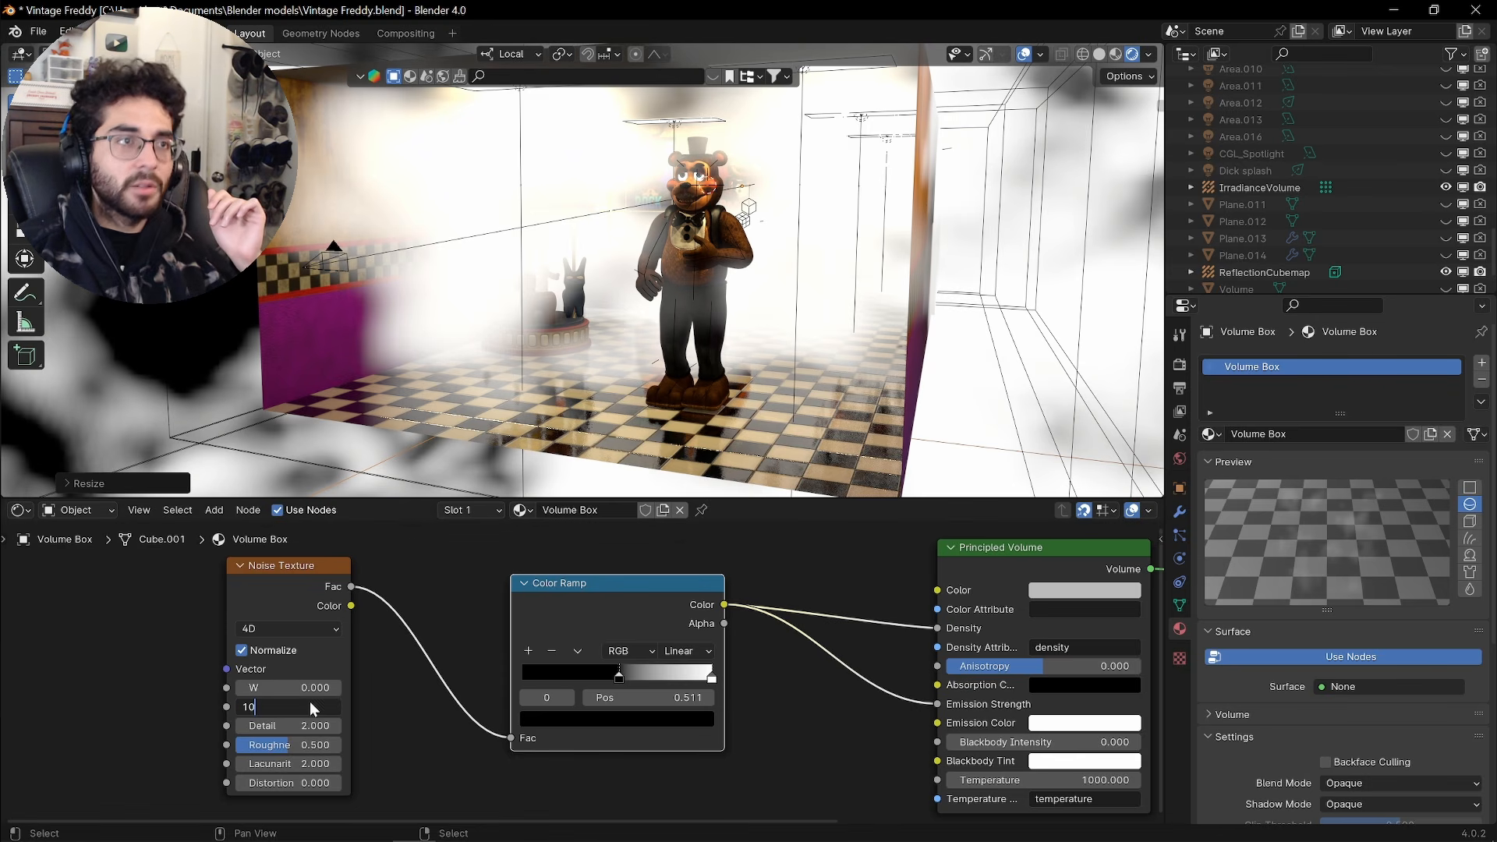
pyautogui.press('Return')
pyautogui.click(289, 707)
pyautogui.write('25')
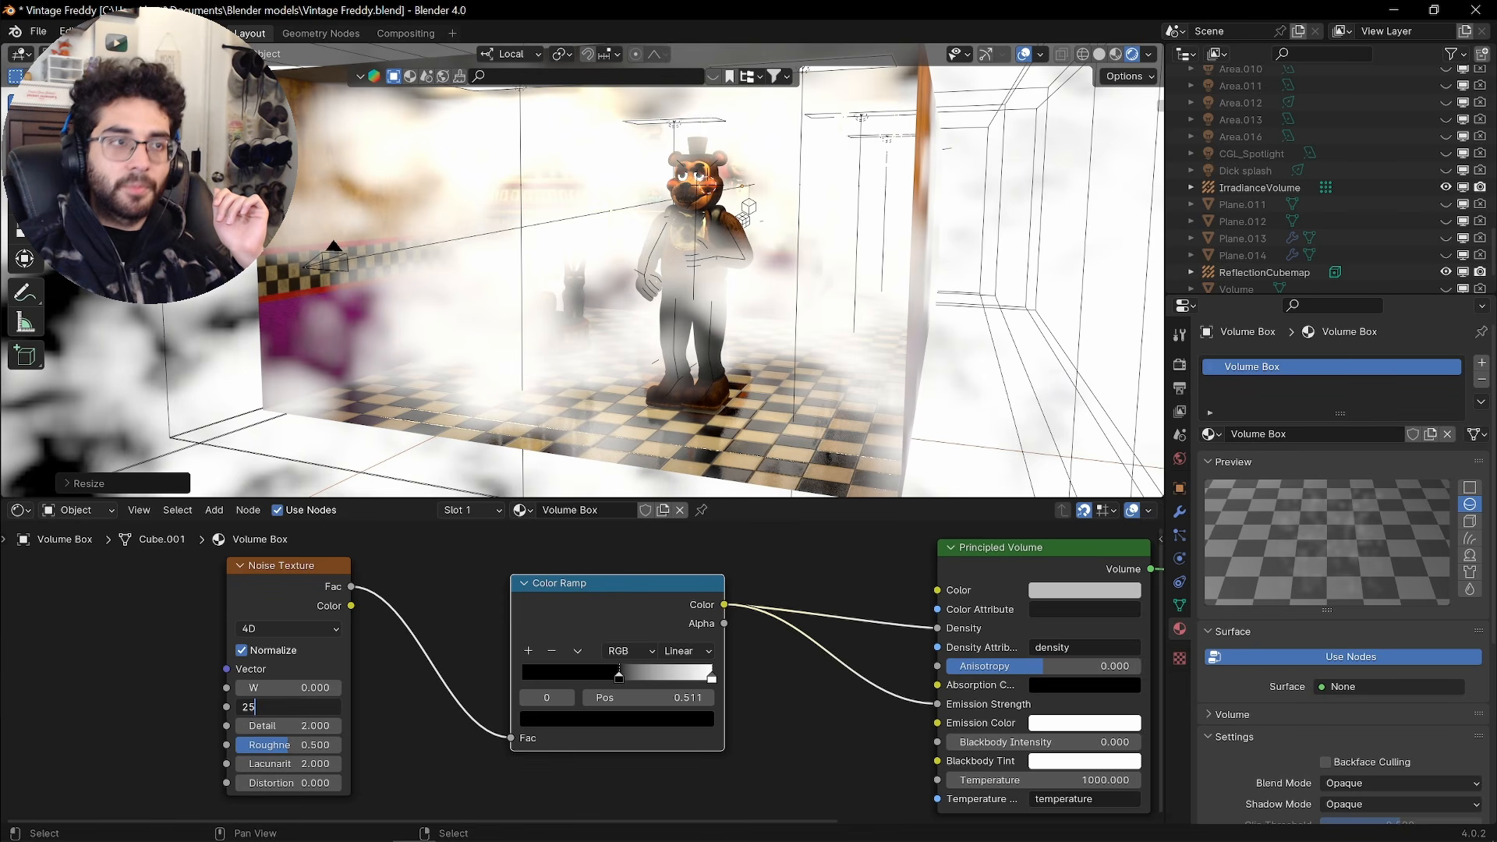
pyautogui.press('Return')
pyautogui.moveTo(705, 288); pyautogui.dragTo(721, 292, button='middle')
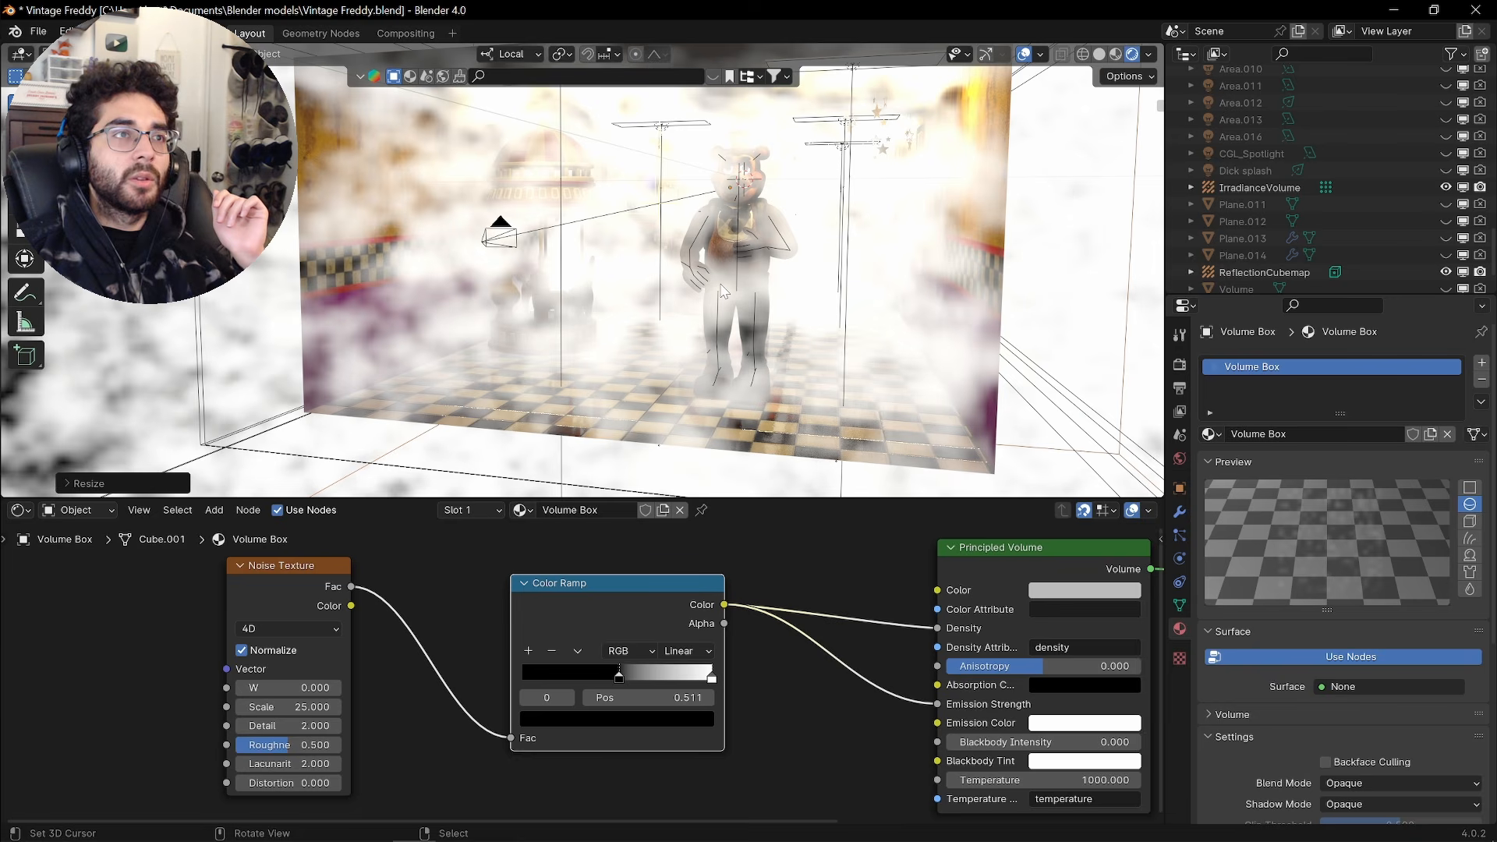
# Try Noise Texture detail values of 5 and 0.1, and restore the detail to 2
pyautogui.scroll(2, 399, 756)
pyautogui.moveTo(399, 756); pyautogui.dragTo(553, 705, button='middle')
pyautogui.scroll(1, 553, 705)
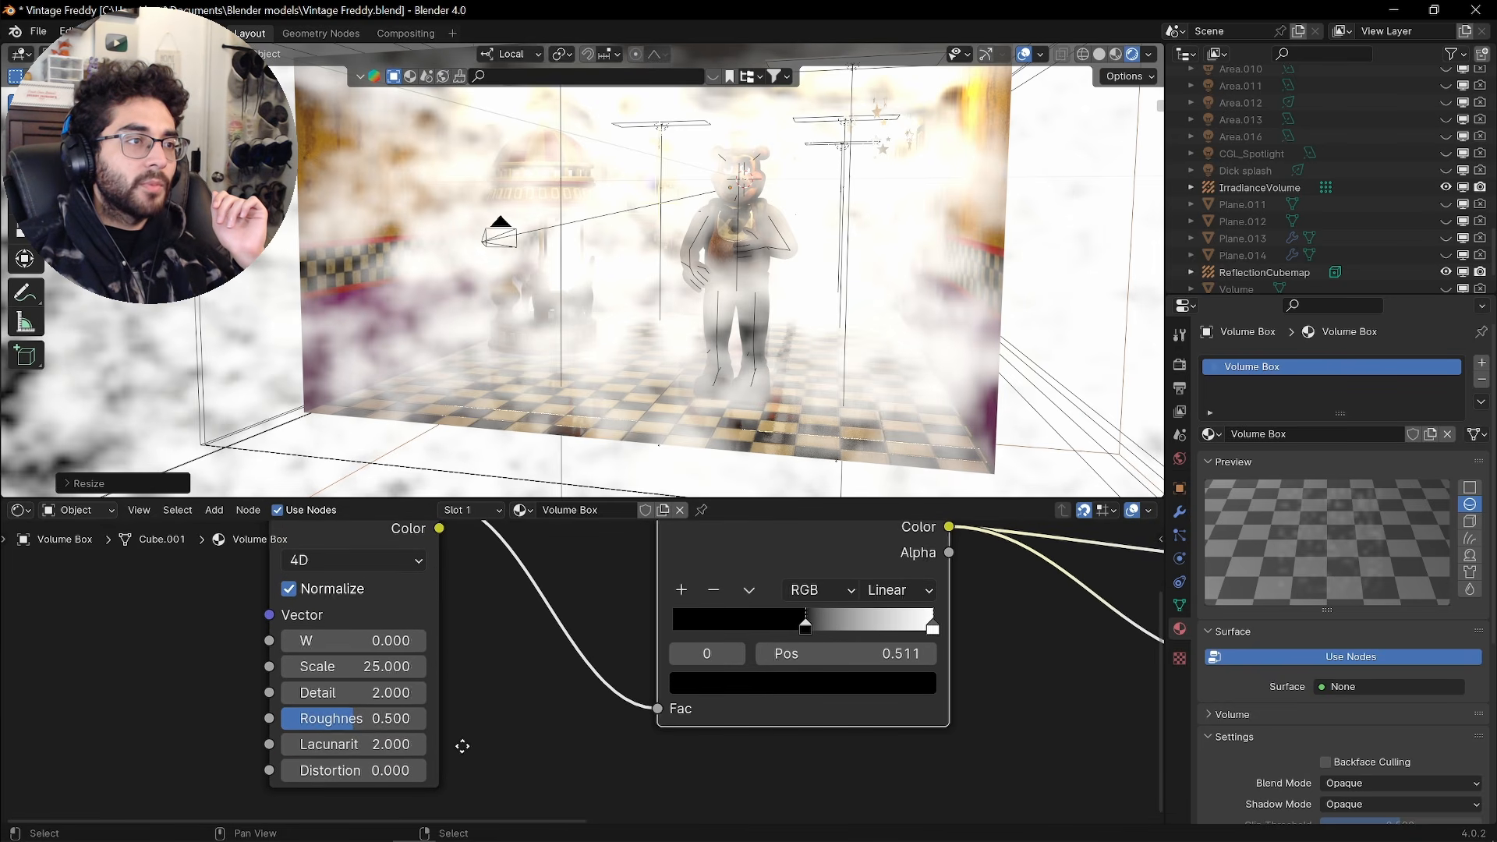
pyautogui.doubleClick(366, 686)
pyautogui.write('5')
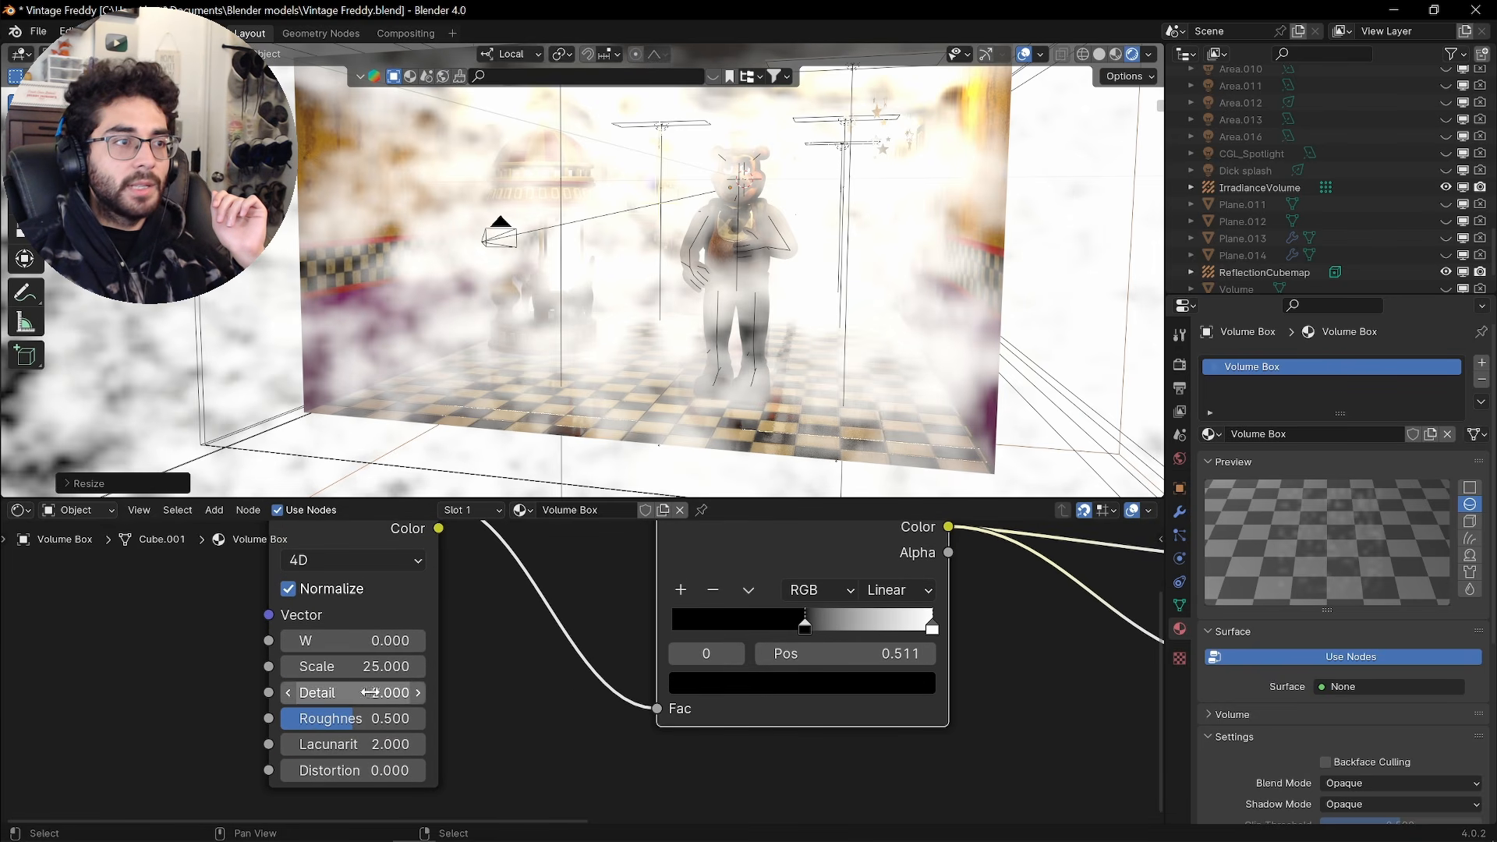
pyautogui.press('Return')
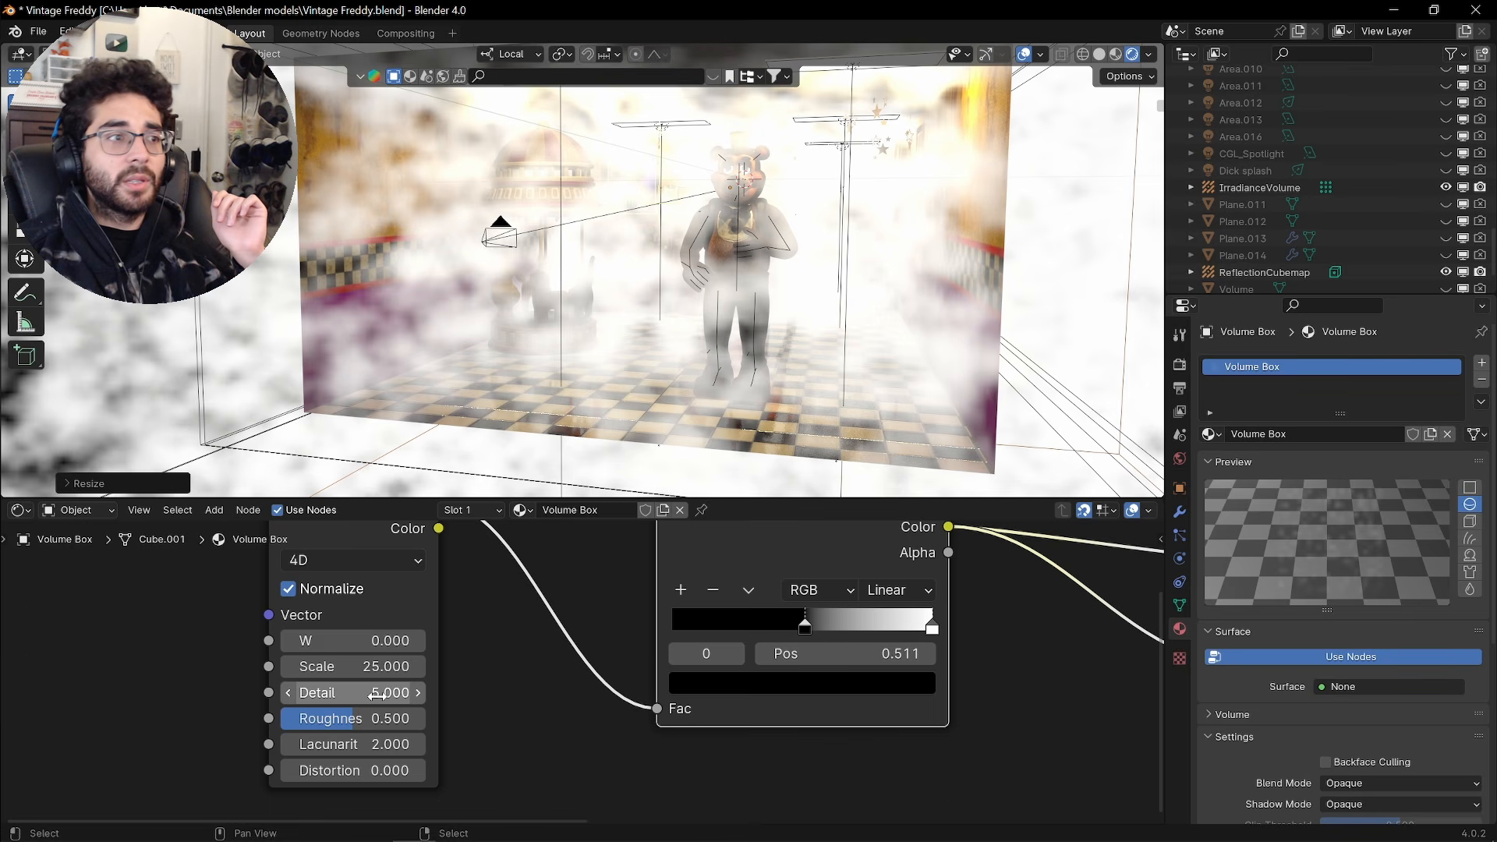
pyautogui.doubleClick(377, 692)
pyautogui.write('0.1')
pyautogui.press('Return')
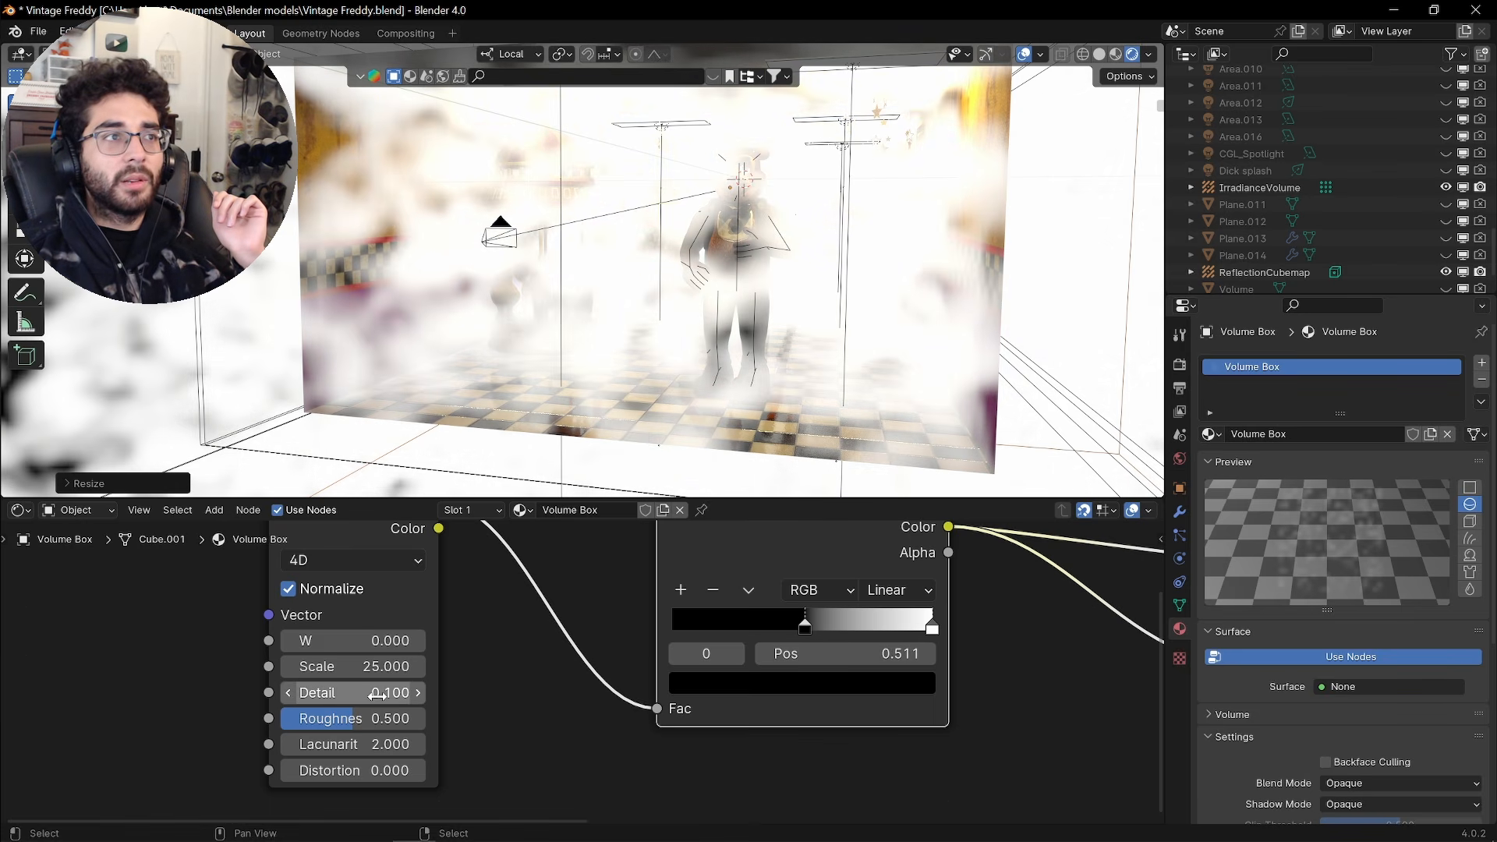
pyautogui.doubleClick(377, 692)
pyautogui.write('2')
pyautogui.press('Return')
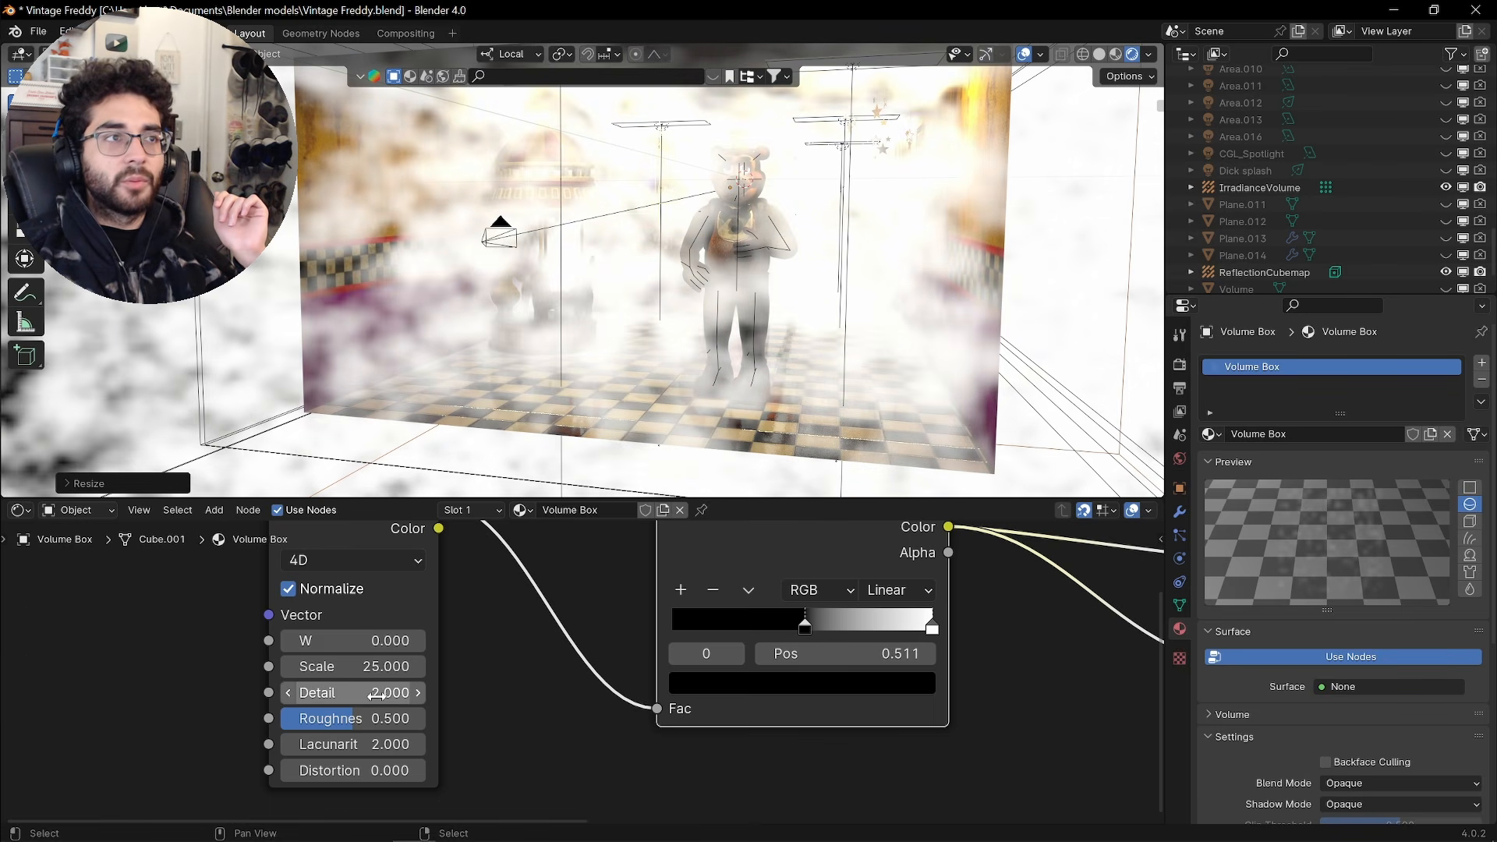
# Try Noise Texture roughness values of 1 and 0.5, and settle on 0.8
pyautogui.moveTo(397, 722); pyautogui.dragTo(470, 722)
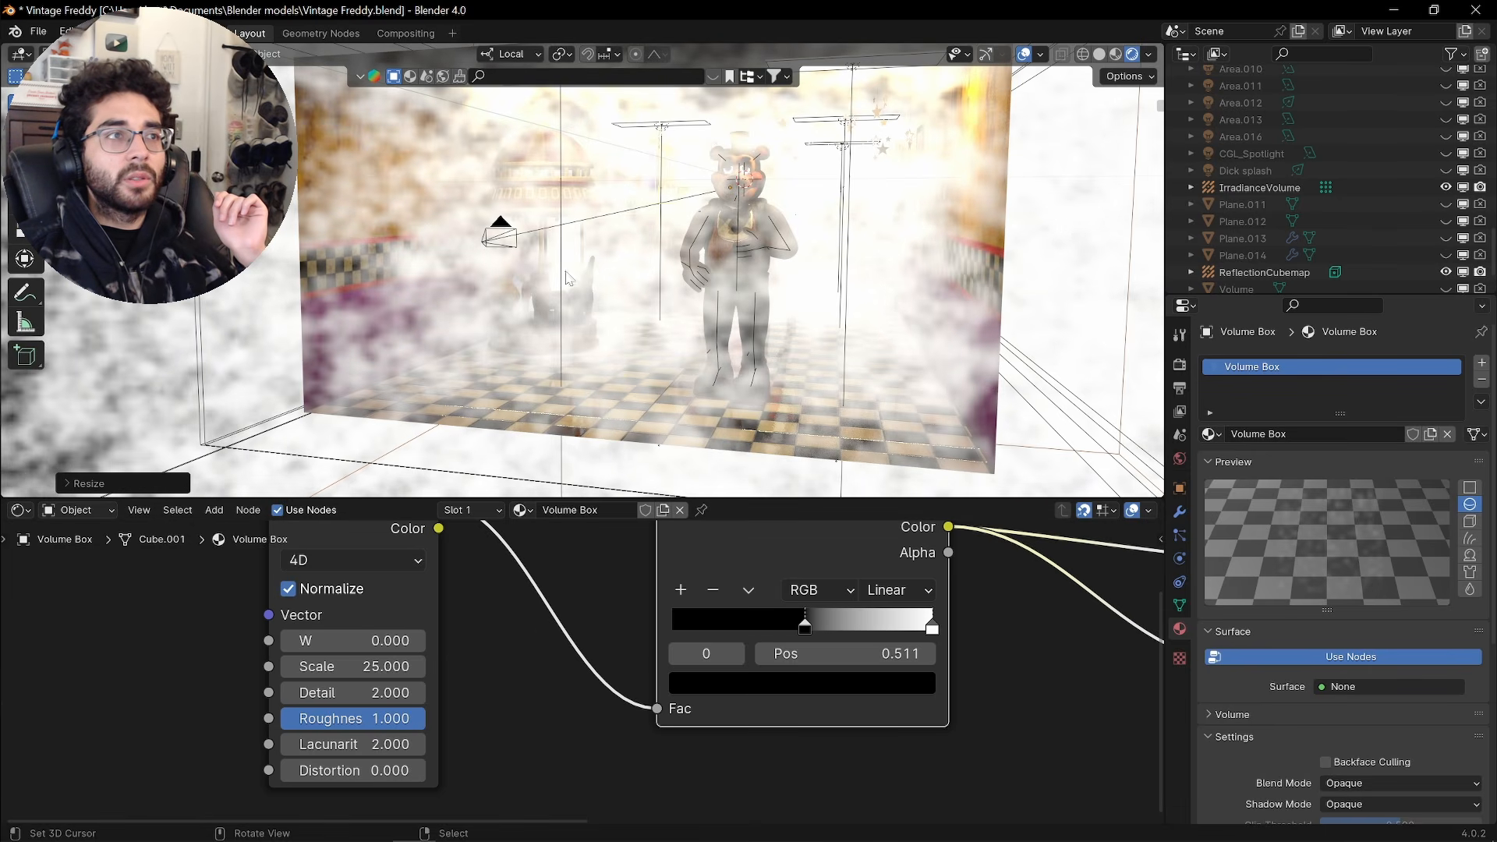
pyautogui.moveTo(395, 718); pyautogui.dragTo(297, 718)
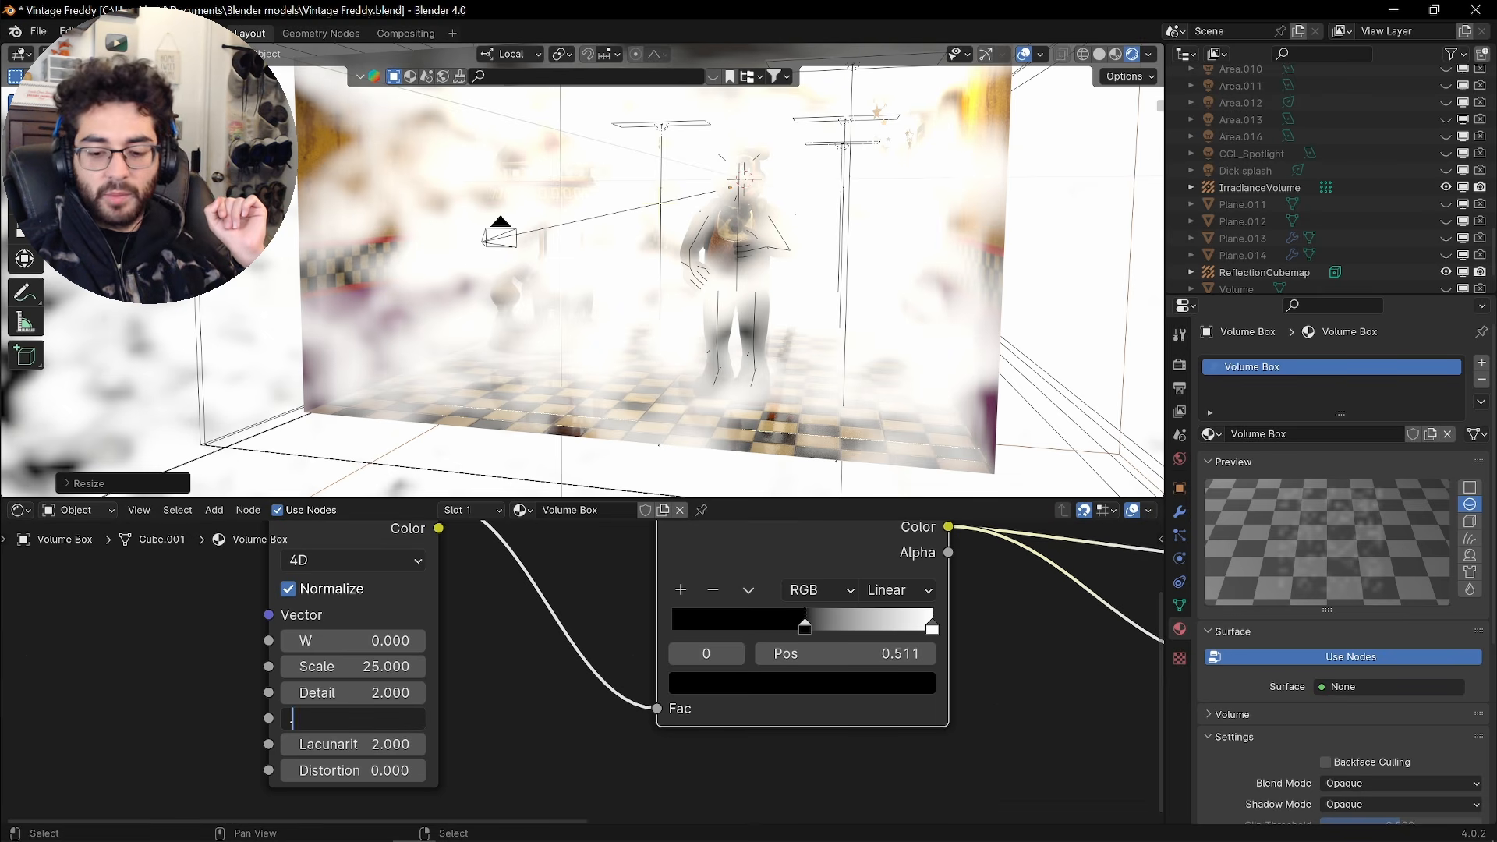
pyautogui.write('5')
pyautogui.press('Return')
pyautogui.click(400, 724)
pyautogui.write('.8')
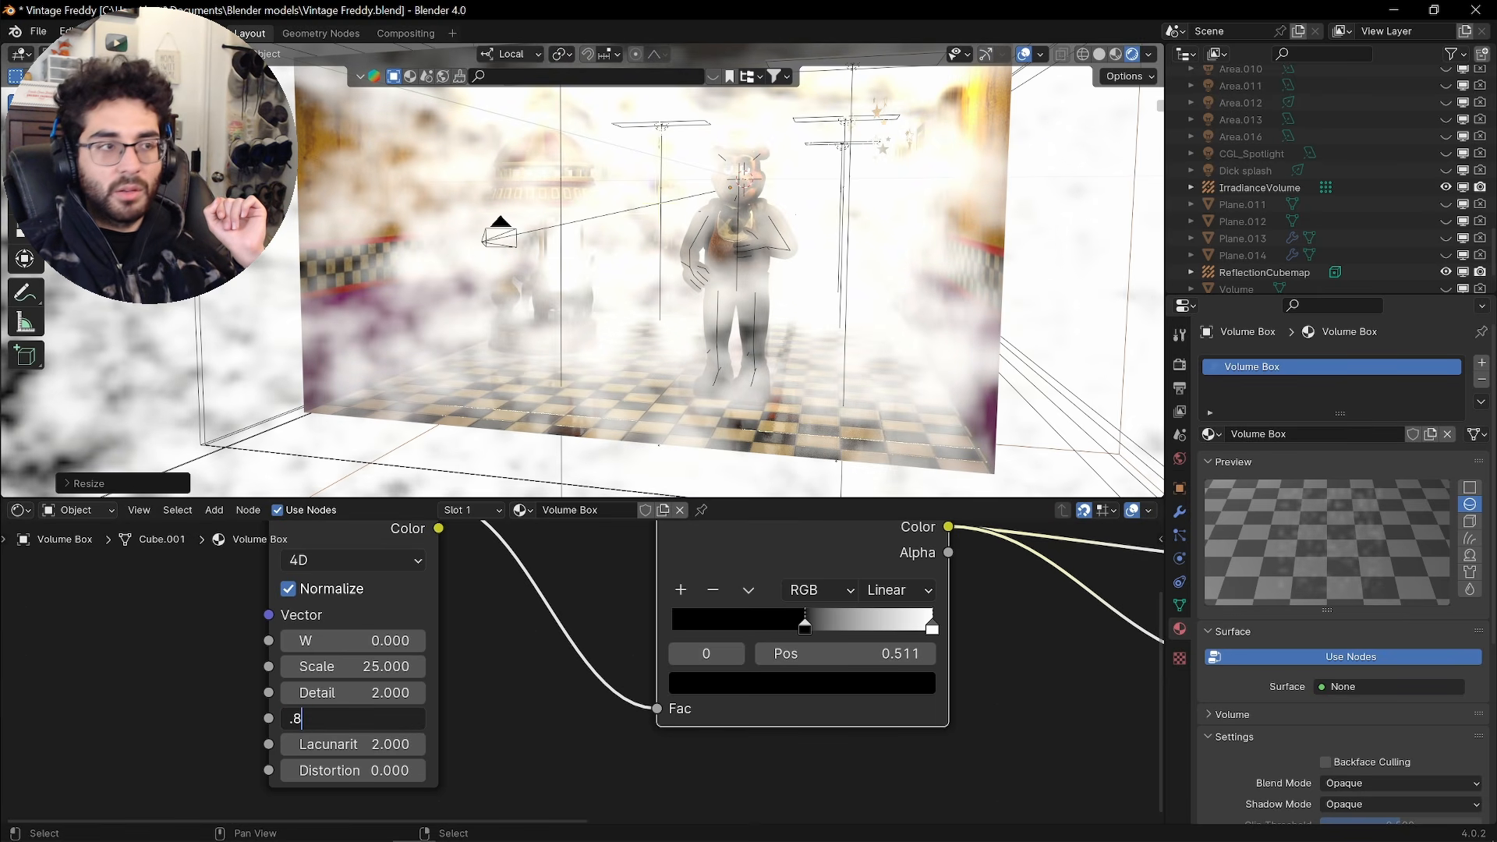
pyautogui.press('Return')
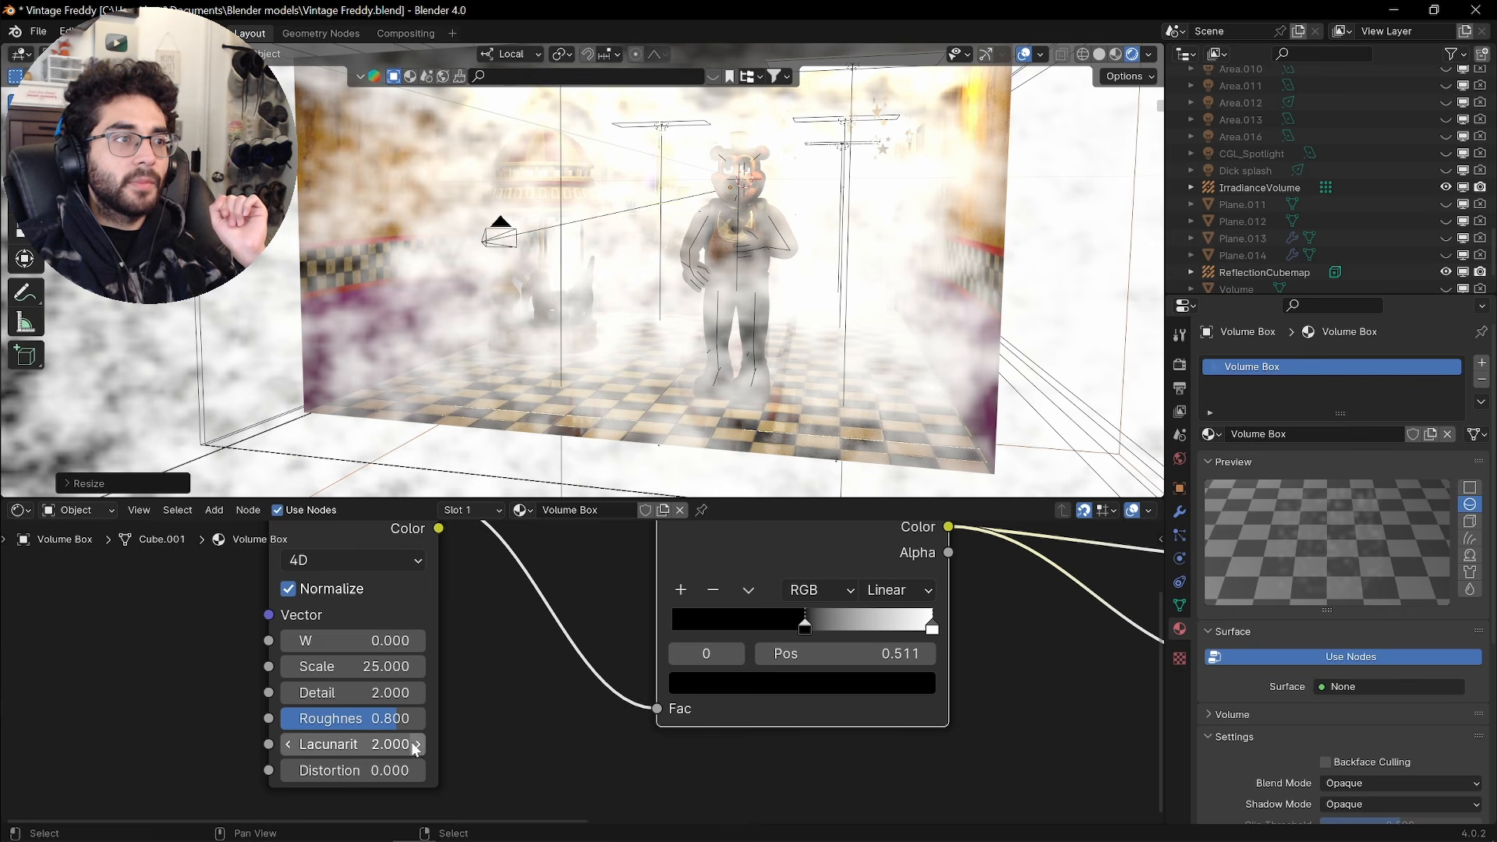
# Set the Noise Texture distortion to 2, checking the fog around Freddy
pyautogui.click(390, 770)
pyautogui.write('1.2')
pyautogui.press('Return')
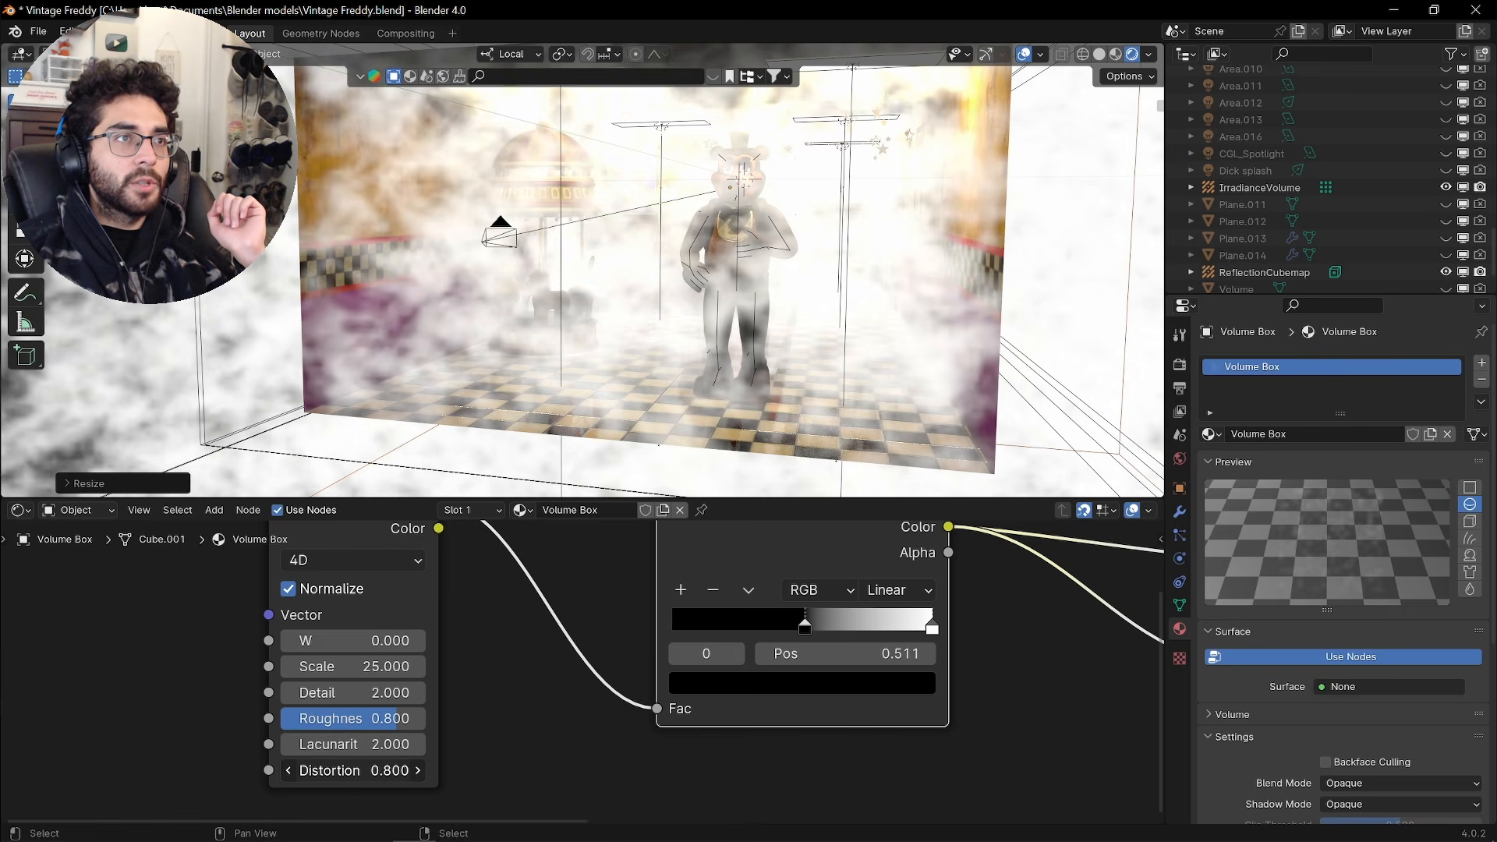
pyautogui.moveTo(390, 771); pyautogui.dragTo(396, 770)
pyautogui.moveTo(709, 440); pyautogui.dragTo(819, 343, button='middle')
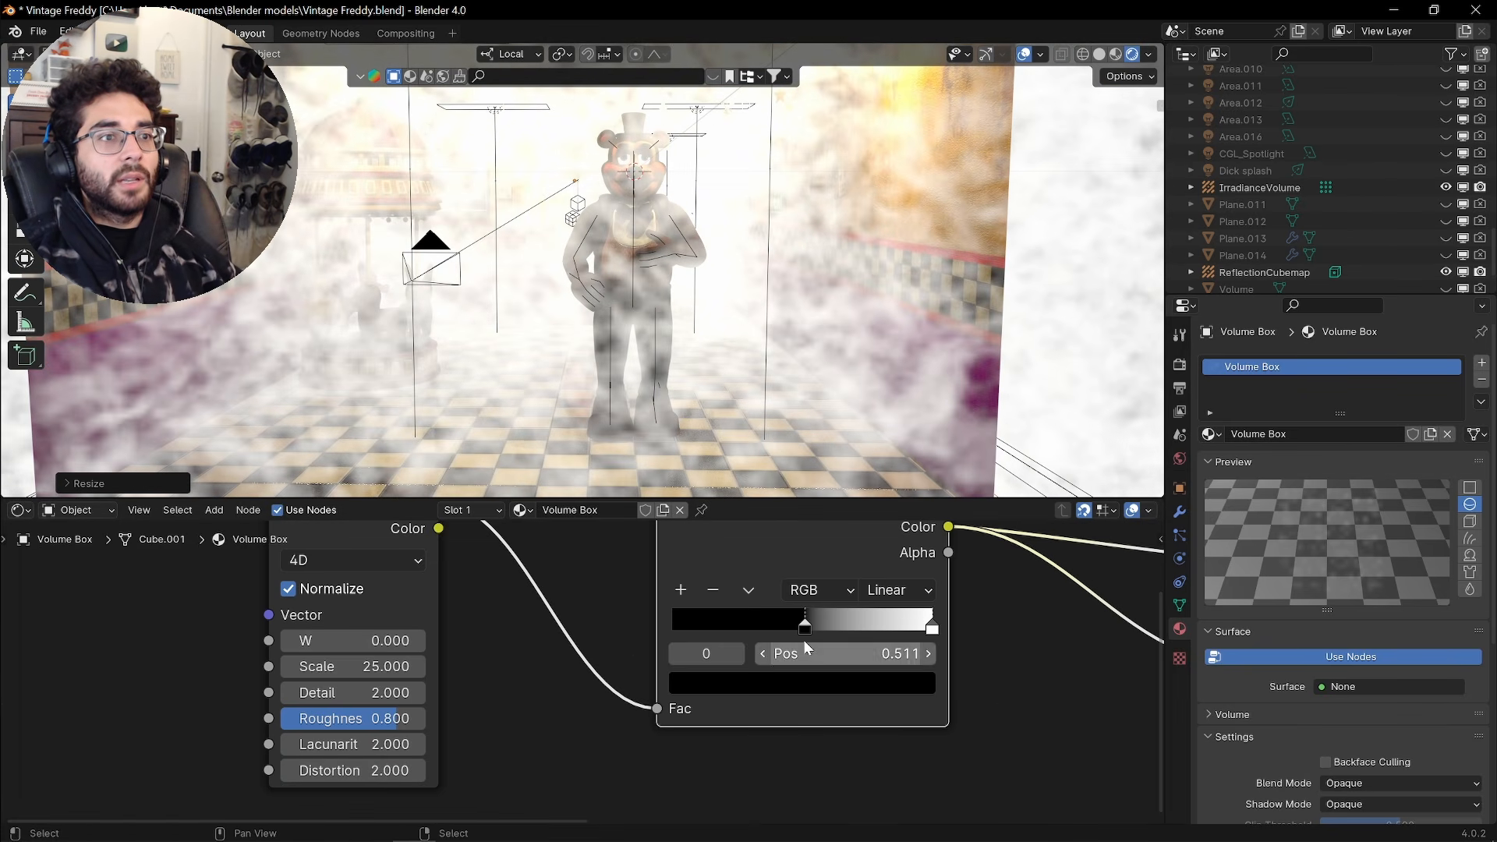
# Darken the Color Ramp's white stop to grey and move its black stop to position 0.465
pyautogui.click(933, 628)
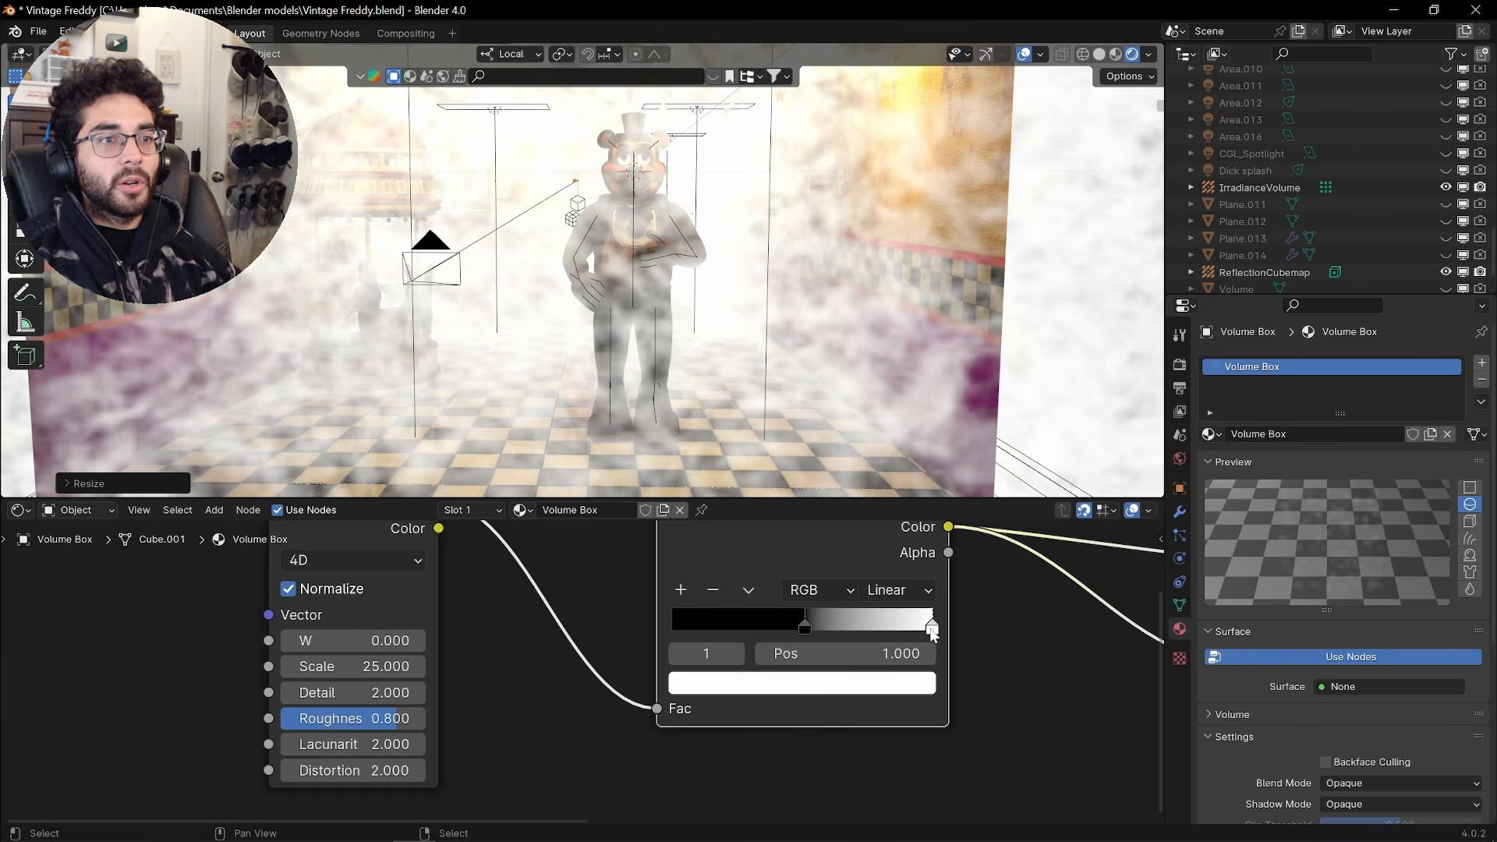
pyautogui.click(884, 686)
pyautogui.moveTo(681, 277); pyautogui.dragTo(681, 382)
pyautogui.moveTo(806, 634); pyautogui.dragTo(794, 635)
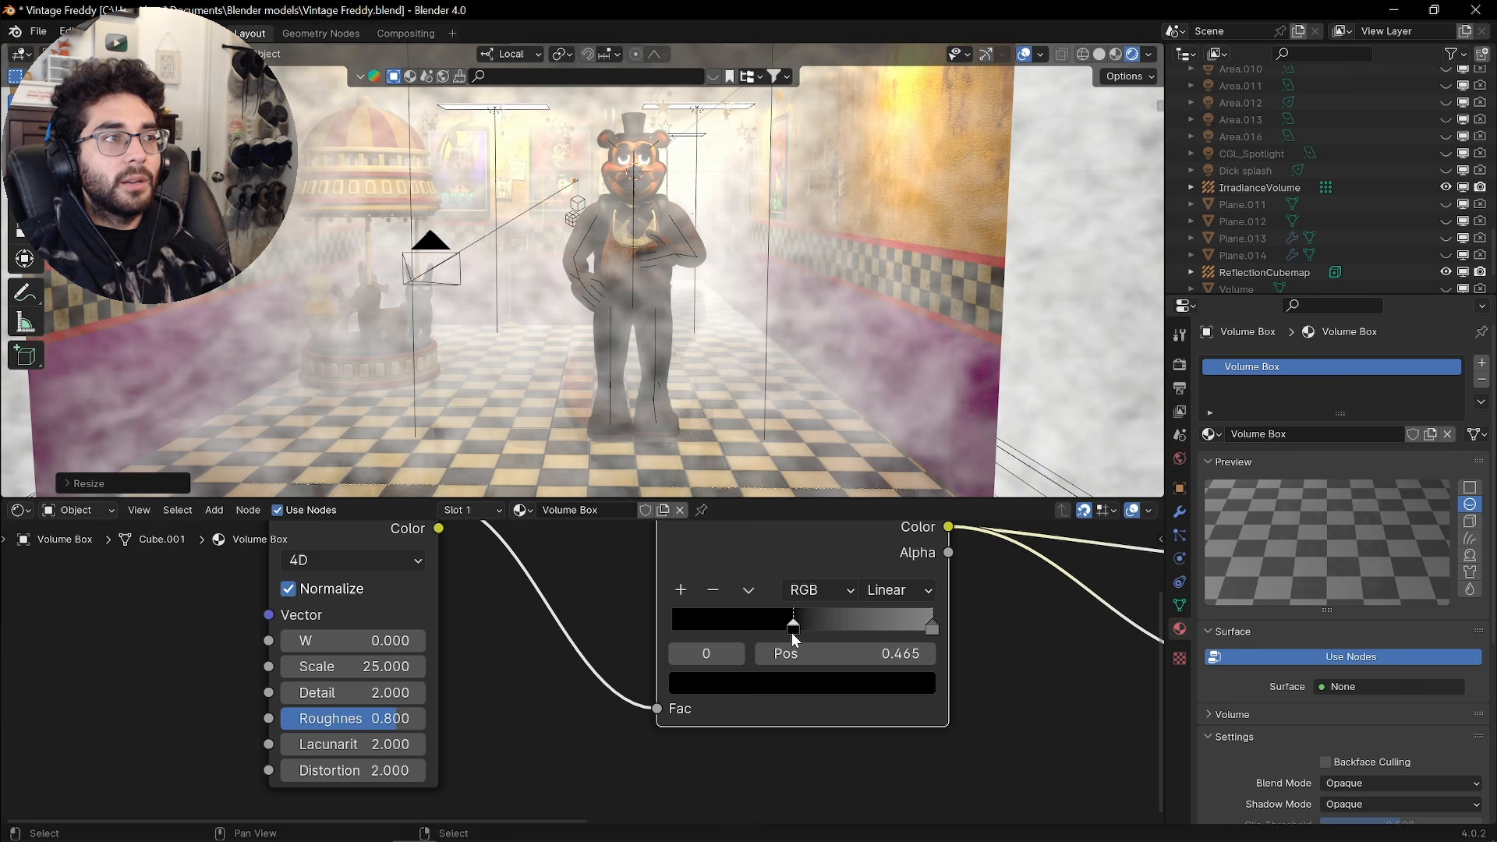
# Disconnect the Color Ramp from the volume shader's Color input, keeping its Density link, and check the fog in the room
pyautogui.scroll(-6, 966, 694)
pyautogui.moveTo(966, 695); pyautogui.dragTo(714, 675, button='middle')
pyautogui.scroll(3, 815, 675)
pyautogui.moveTo(707, 679); pyautogui.dragTo(638, 661)
pyautogui.keyDown('shift'); pyautogui.moveTo(733, 249); pyautogui.dragTo(756, 343, button='middle'); pyautogui.keyUp('shift')
pyautogui.scroll(2, 794, 339)
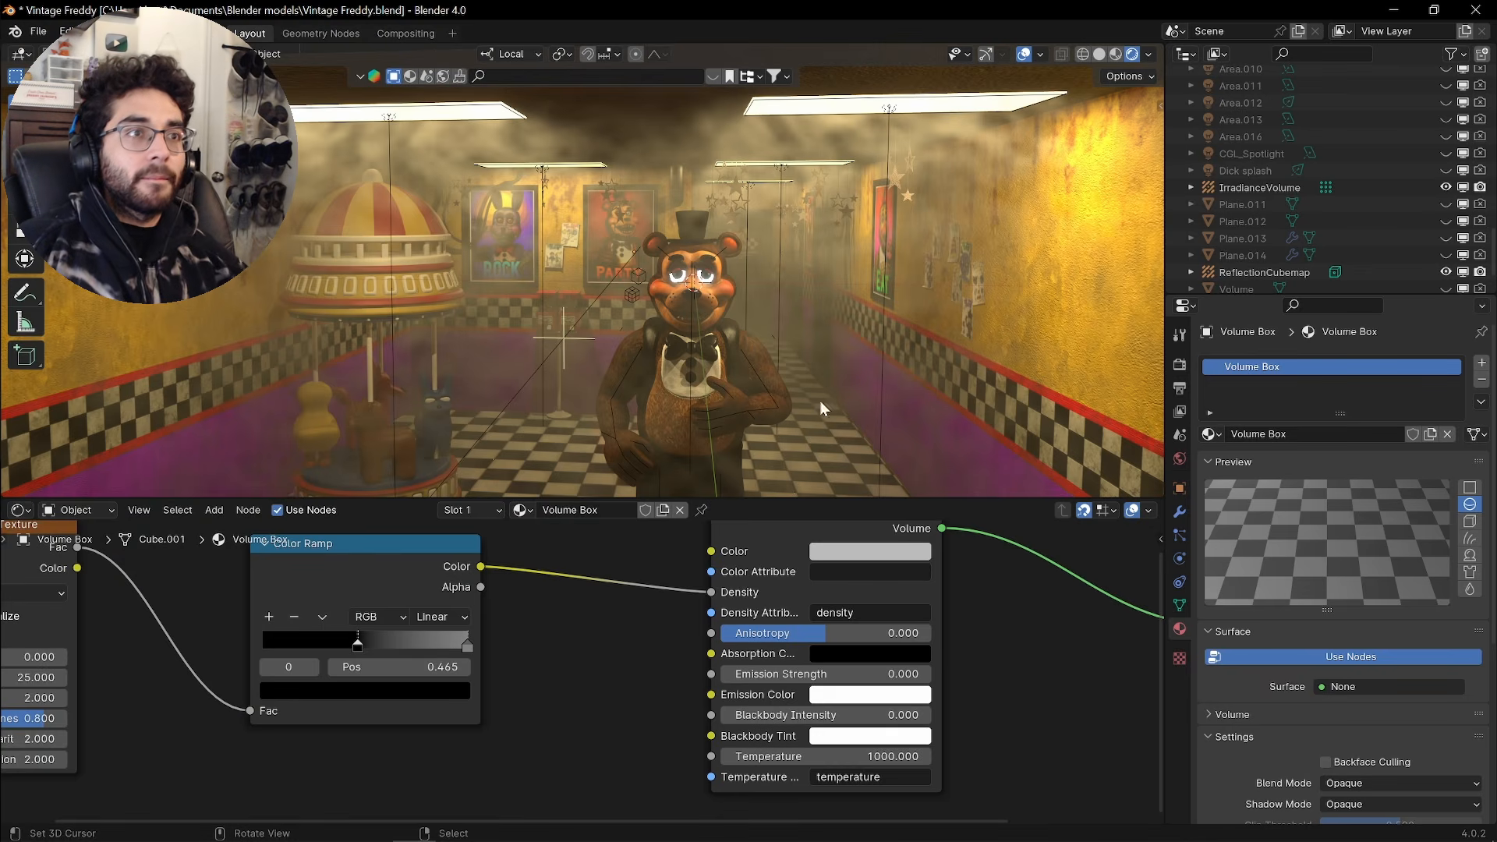
# Enlarge the 3D viewport and view the foggy room through the active camera
pyautogui.moveTo(796, 495); pyautogui.dragTo(796, 660)
pyautogui.press('KP_0')
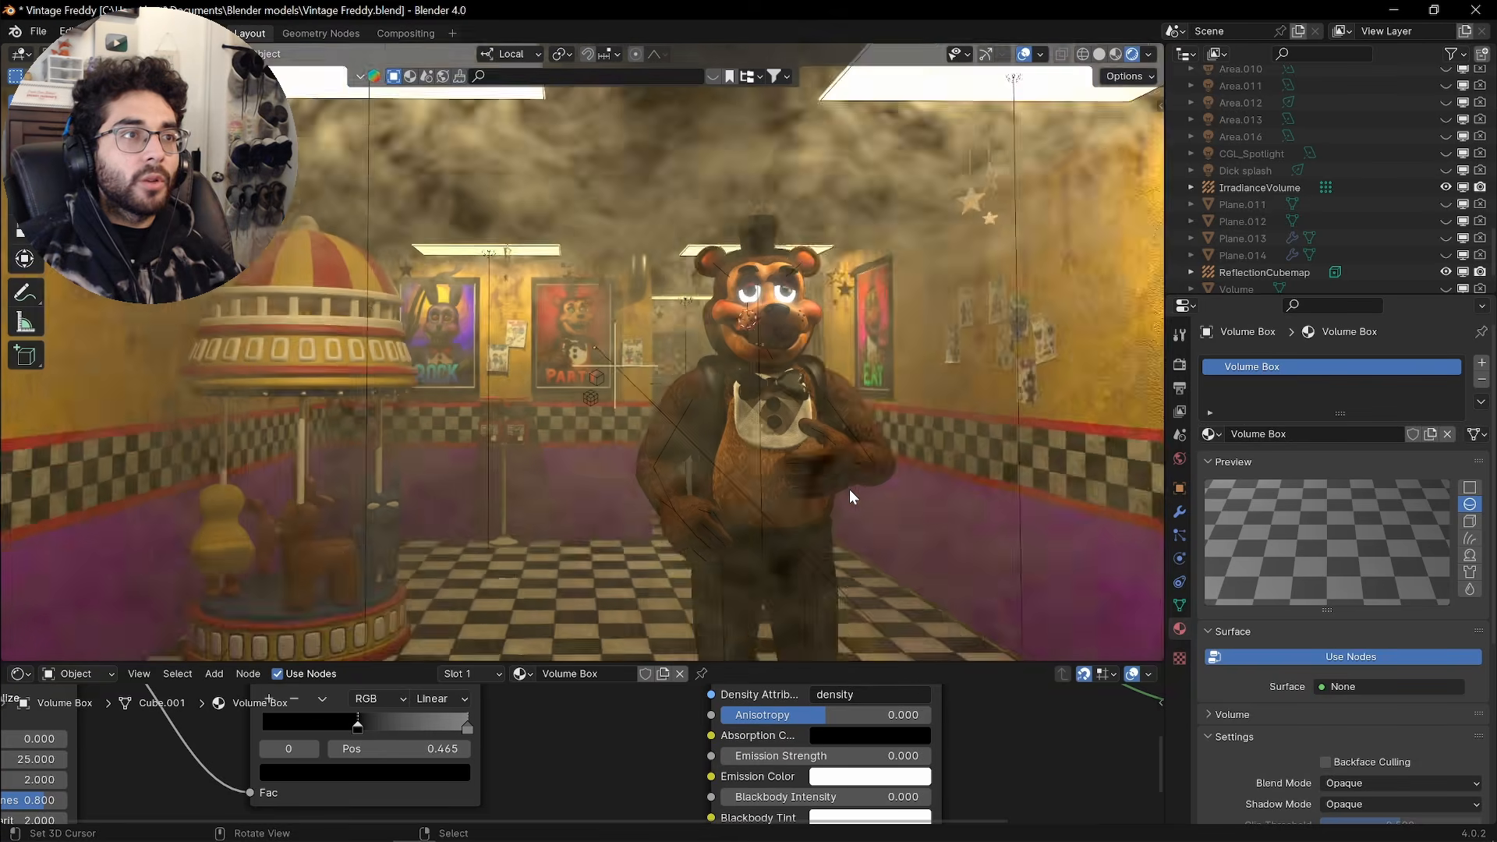
pyautogui.scroll(1, 849, 489)
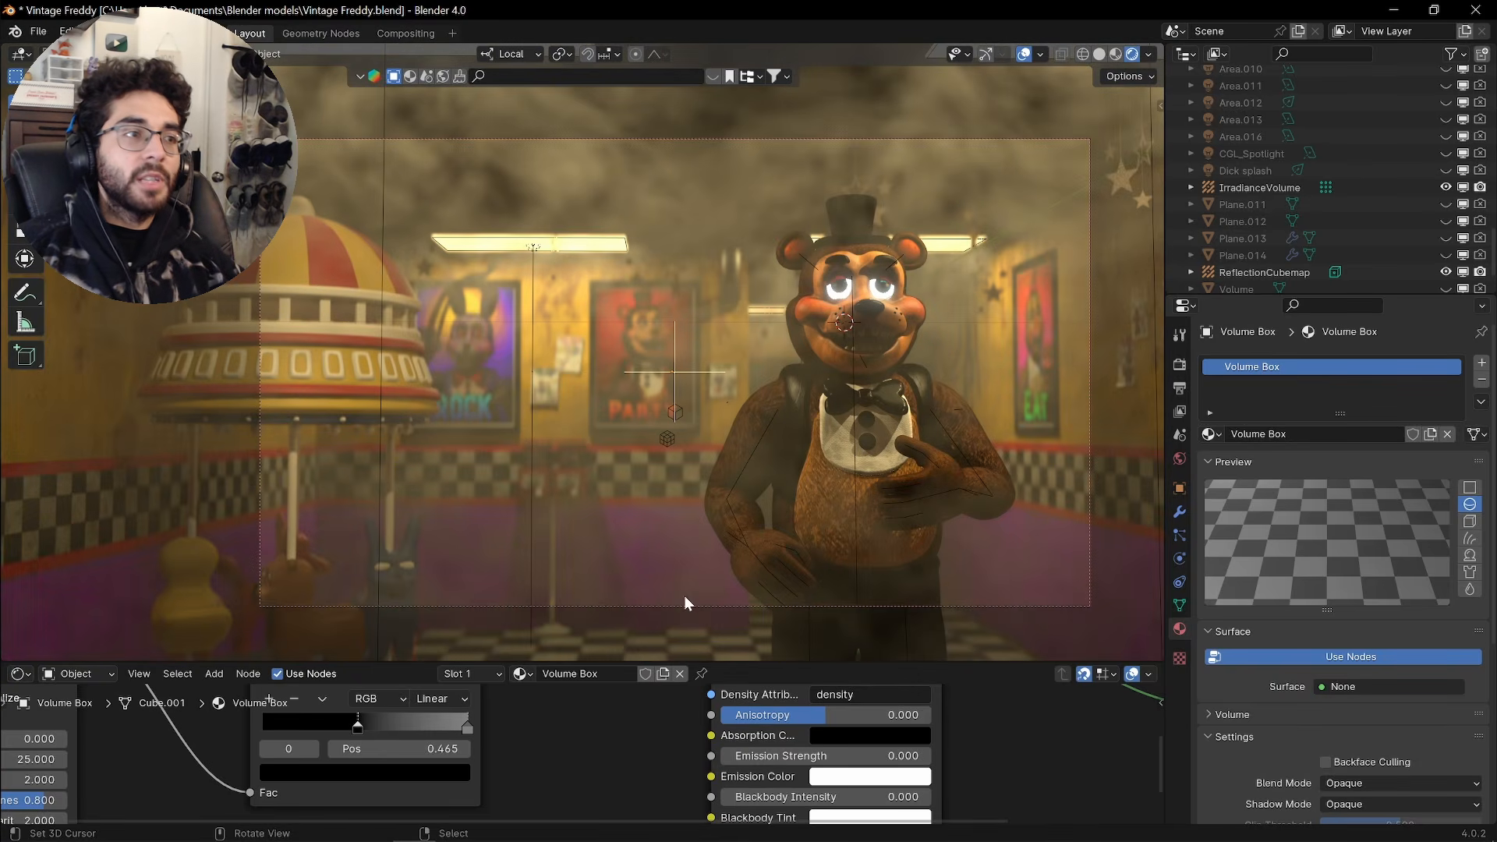
# Switch the Noise Texture dimensions to 3D and back to 4D to compare the fog
pyautogui.scroll(-1, 518, 774)
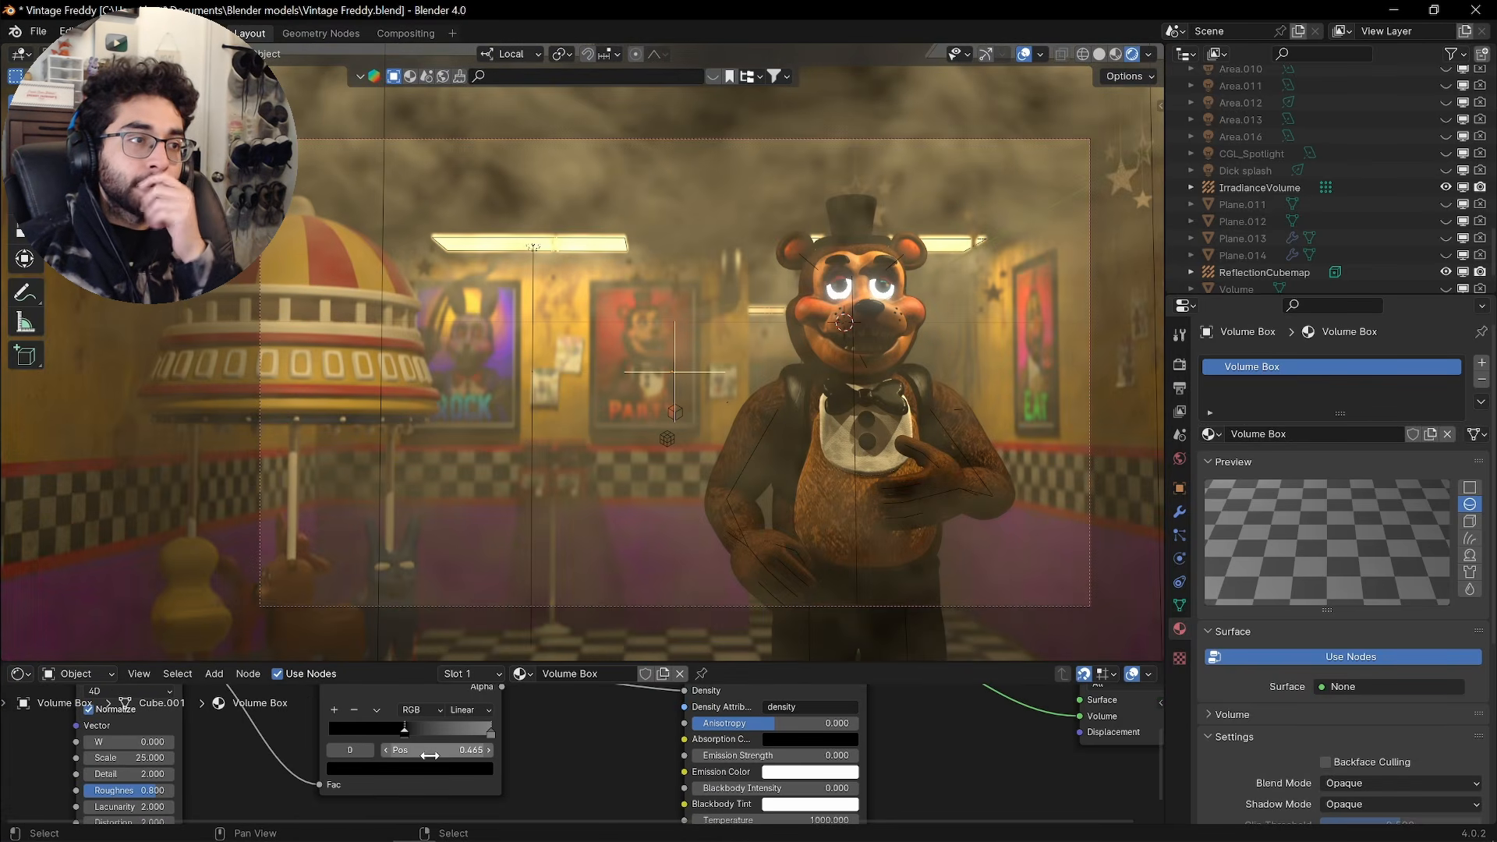
pyautogui.moveTo(330, 764); pyautogui.dragTo(701, 744, button='middle')
pyautogui.scroll(6, 567, 747)
pyautogui.scroll(2, 567, 746)
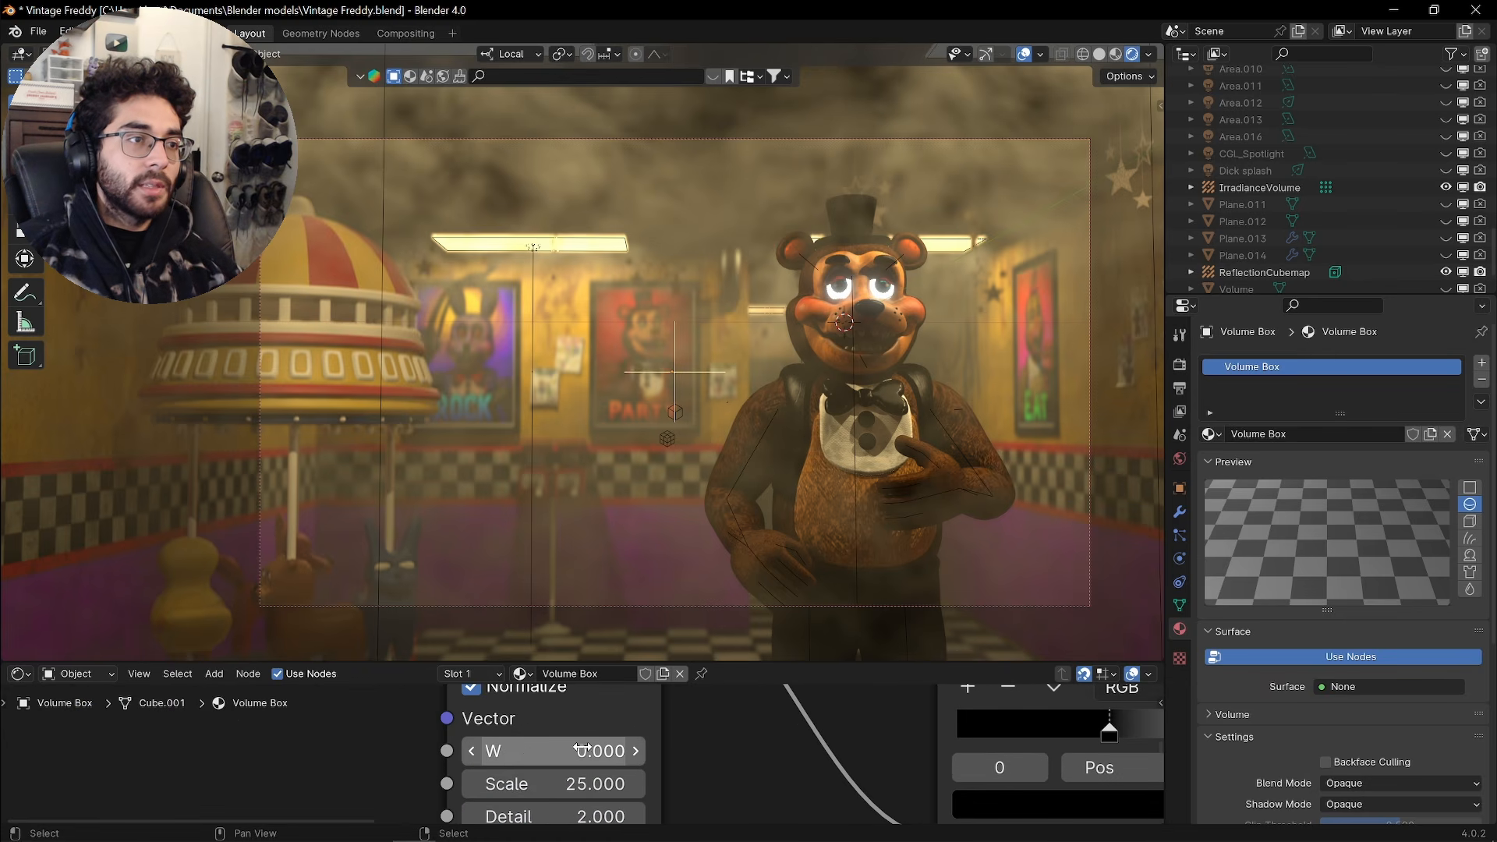
pyautogui.scroll(-3, 507, 759)
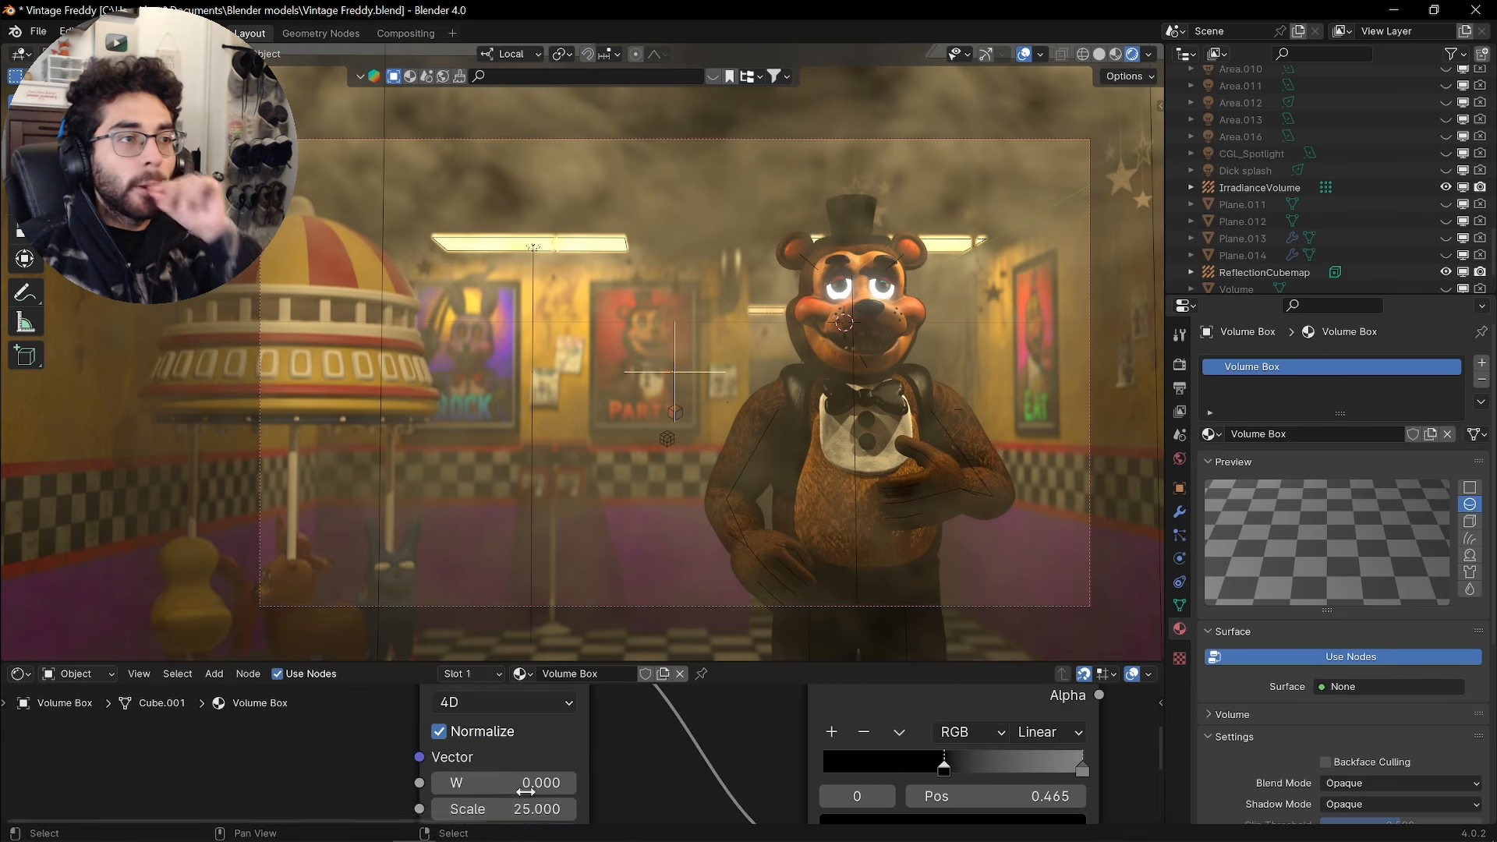
pyautogui.click(508, 713)
pyautogui.click(493, 668)
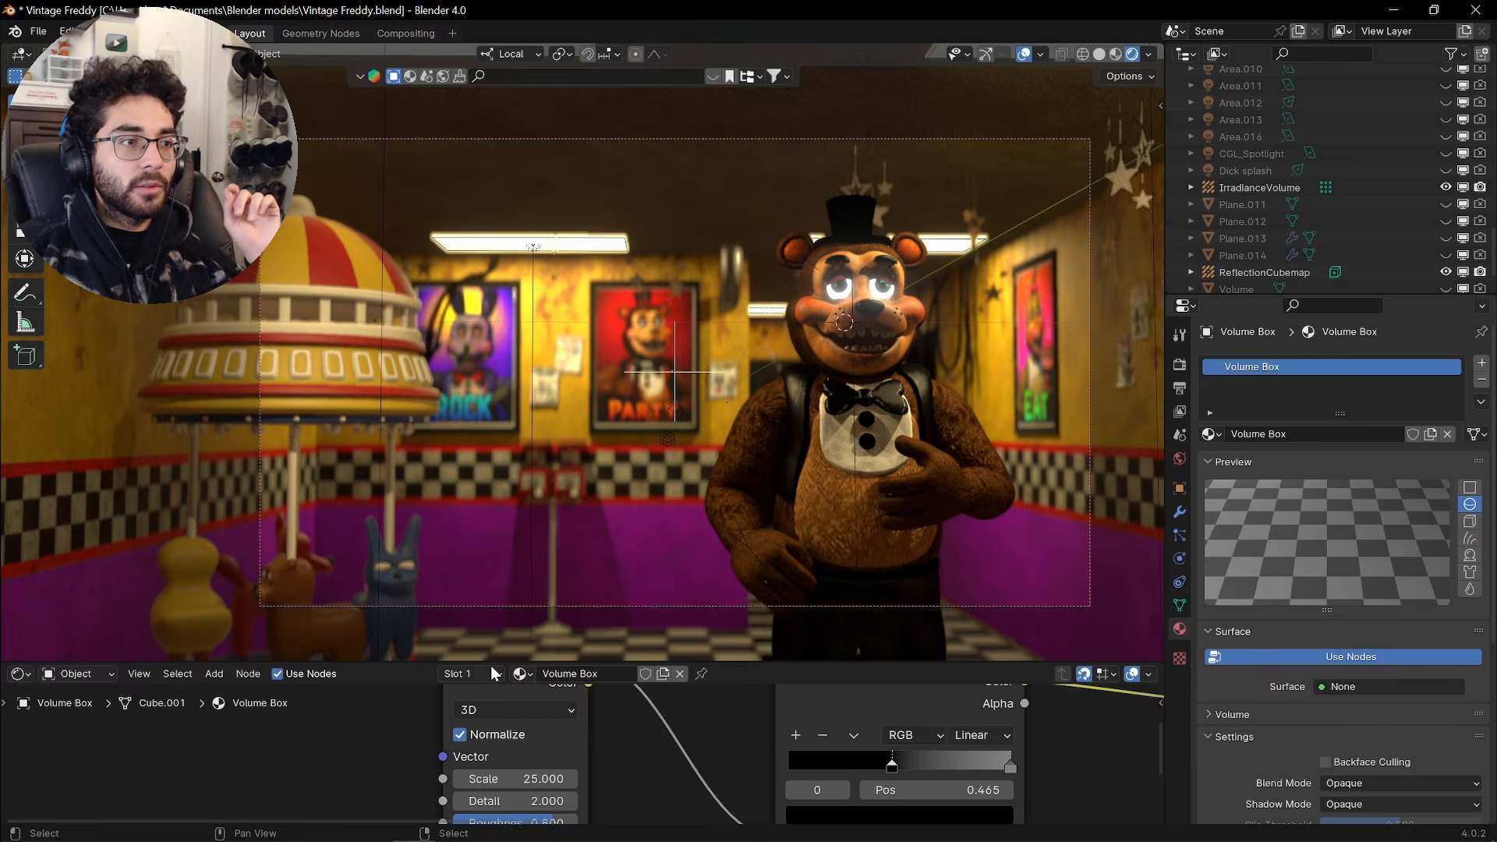
pyautogui.click(540, 709)
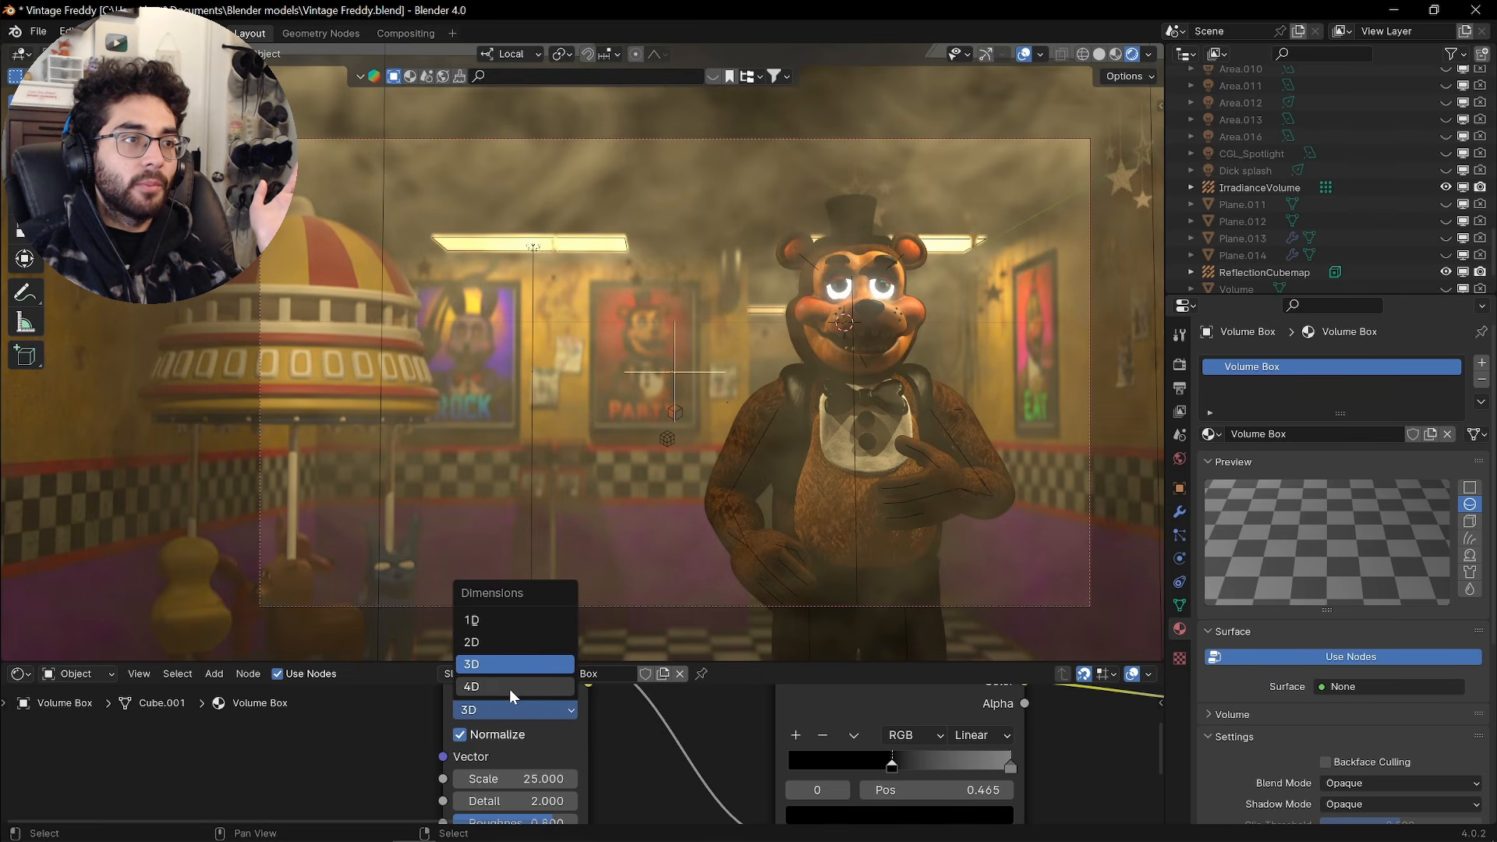
pyautogui.click(509, 689)
# Split the node editor vertically, turn the new area into a Timeline and resize both areas
pyautogui.click(19, 674)
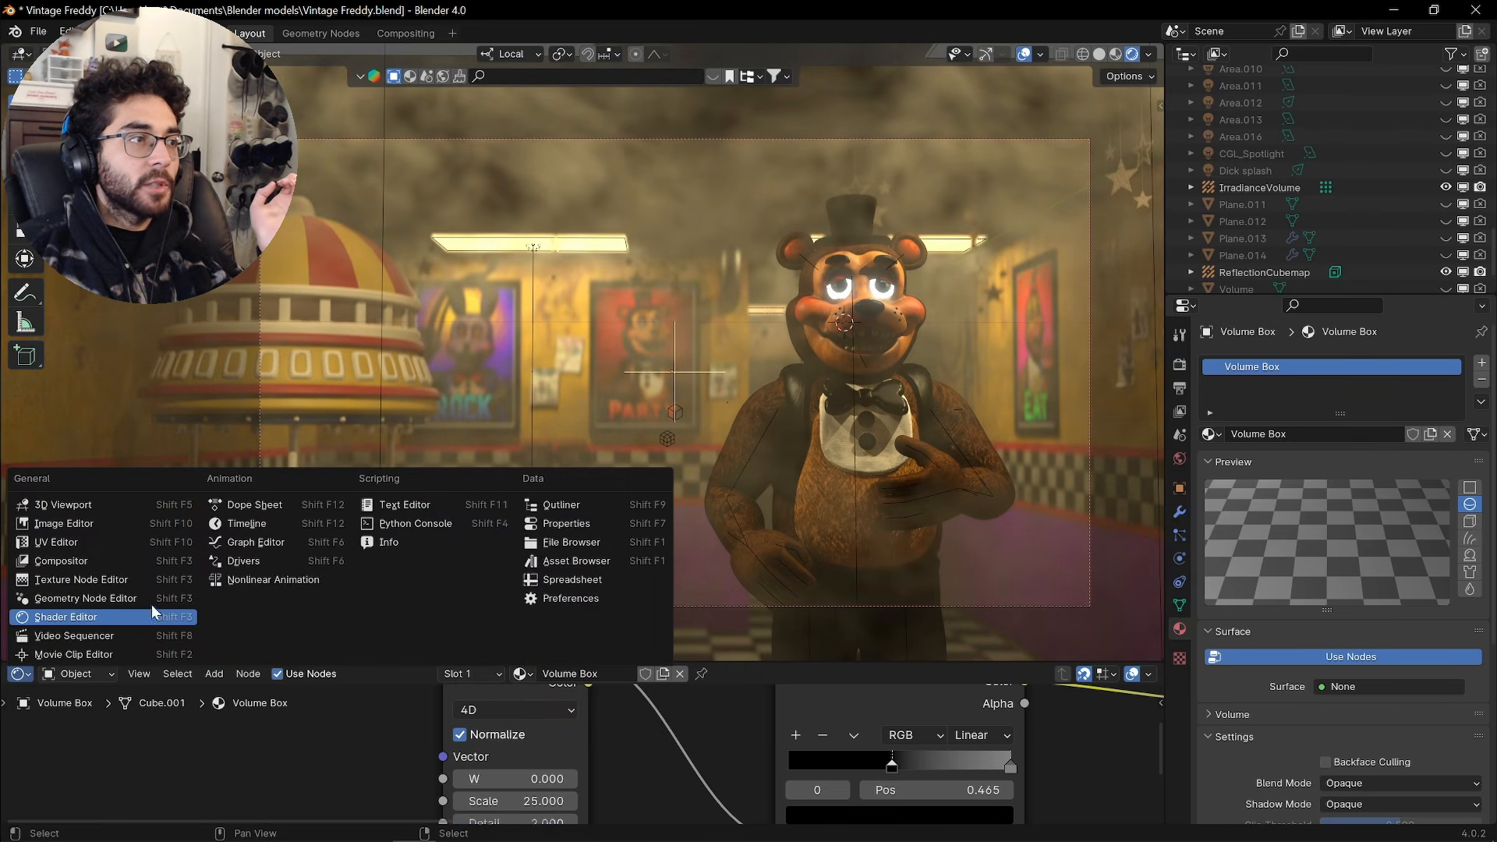
pyautogui.rightClick(1164, 734)
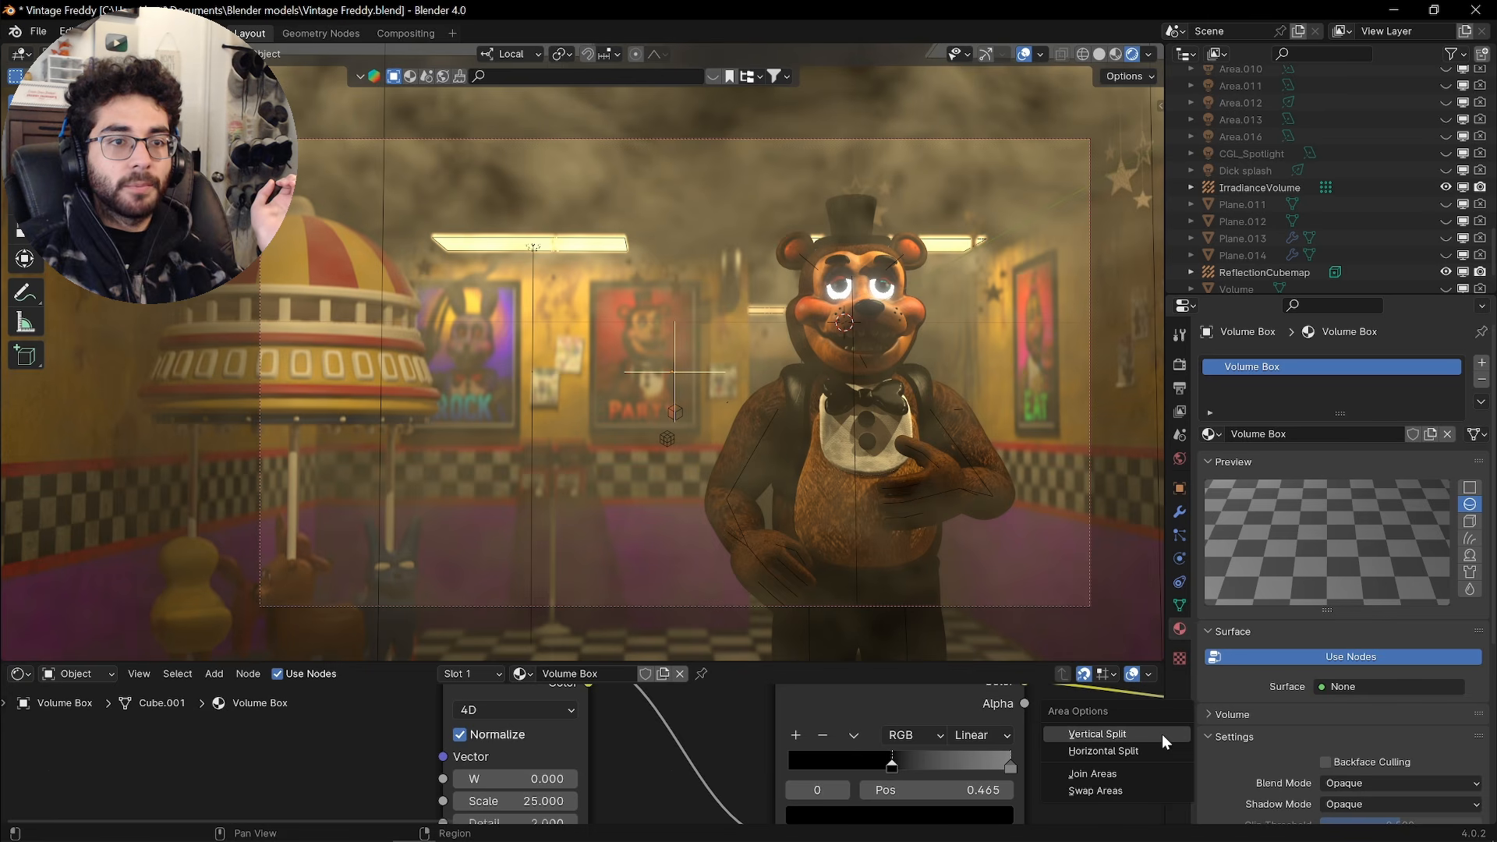
pyautogui.click(1112, 734)
pyautogui.click(729, 740)
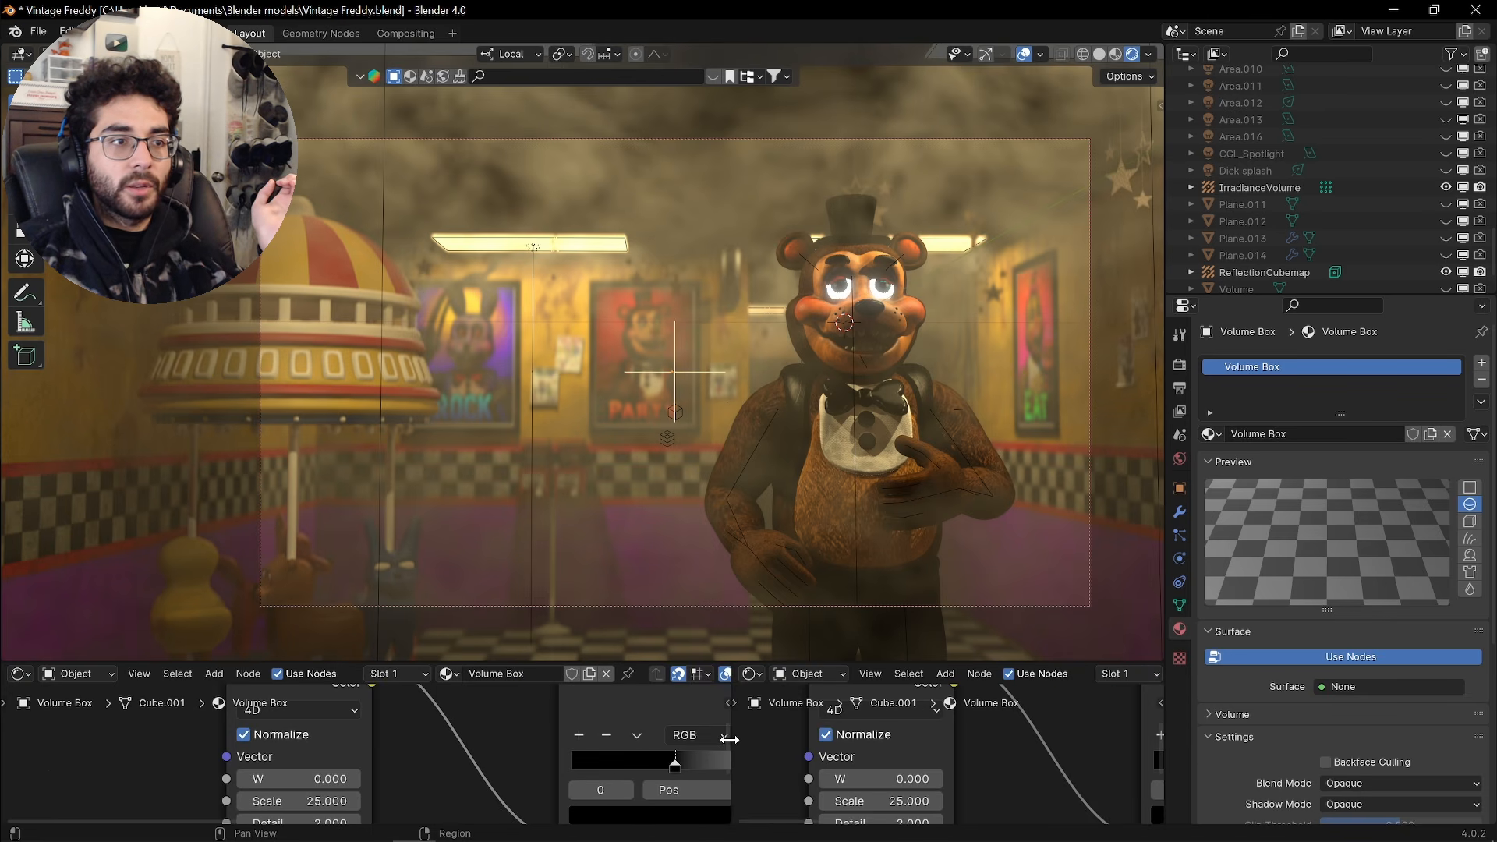
pyautogui.click(753, 674)
pyautogui.click(987, 521)
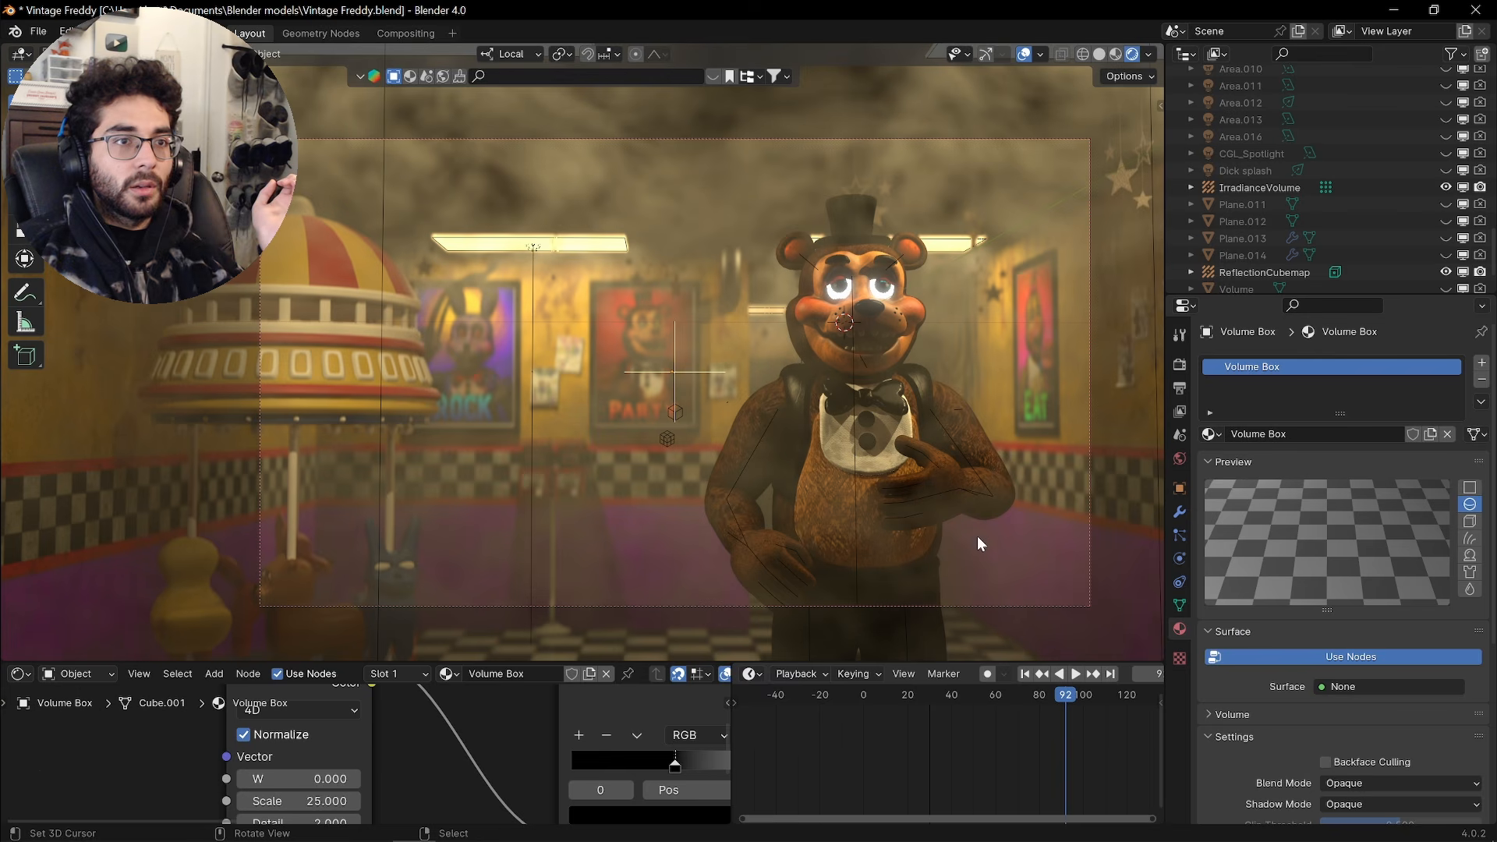
pyautogui.moveTo(895, 662); pyautogui.dragTo(895, 600)
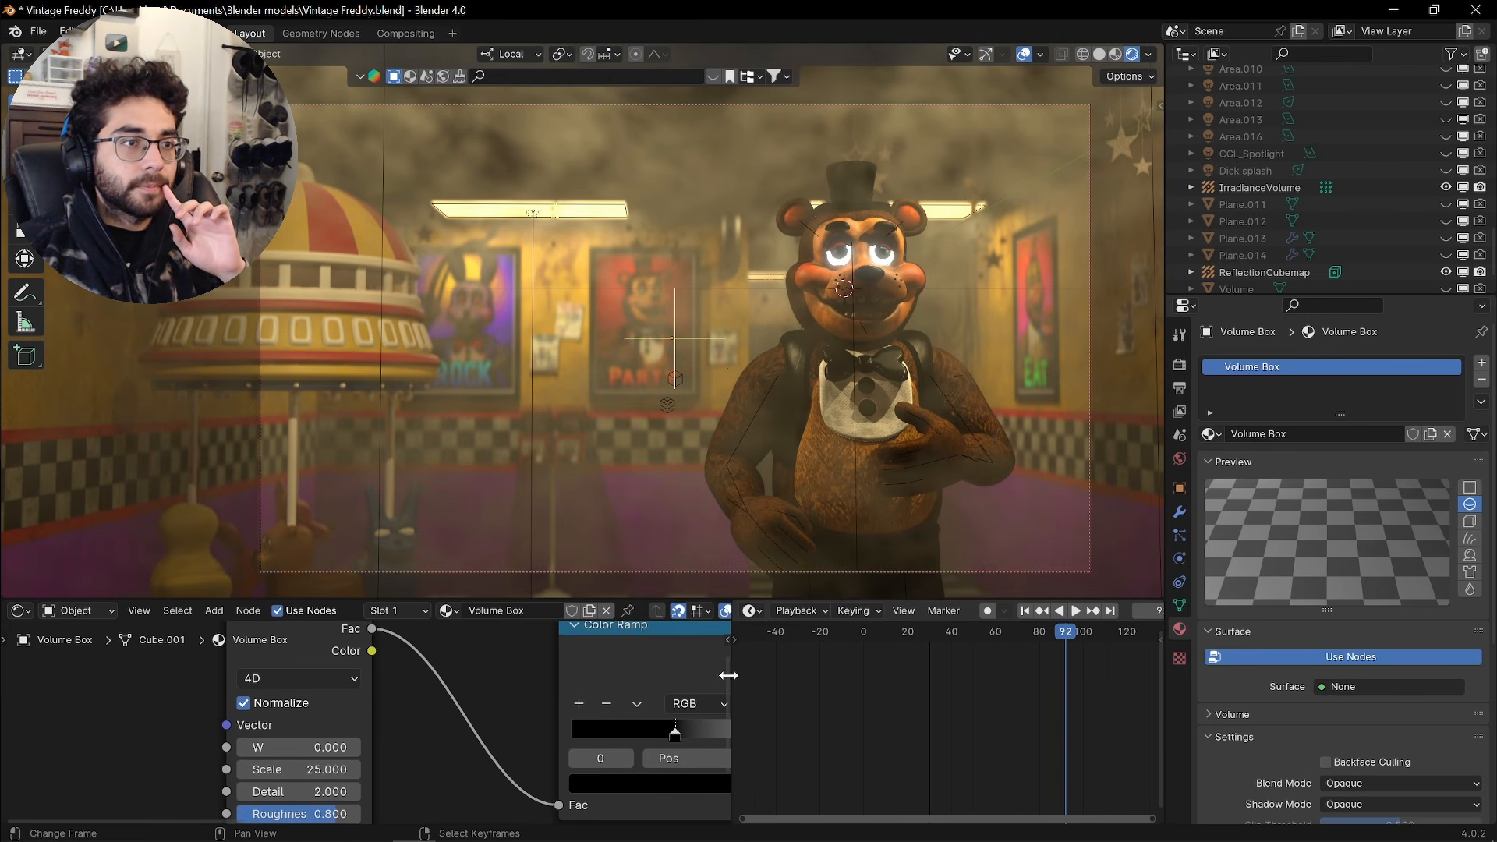
pyautogui.moveTo(729, 676); pyautogui.dragTo(648, 675)
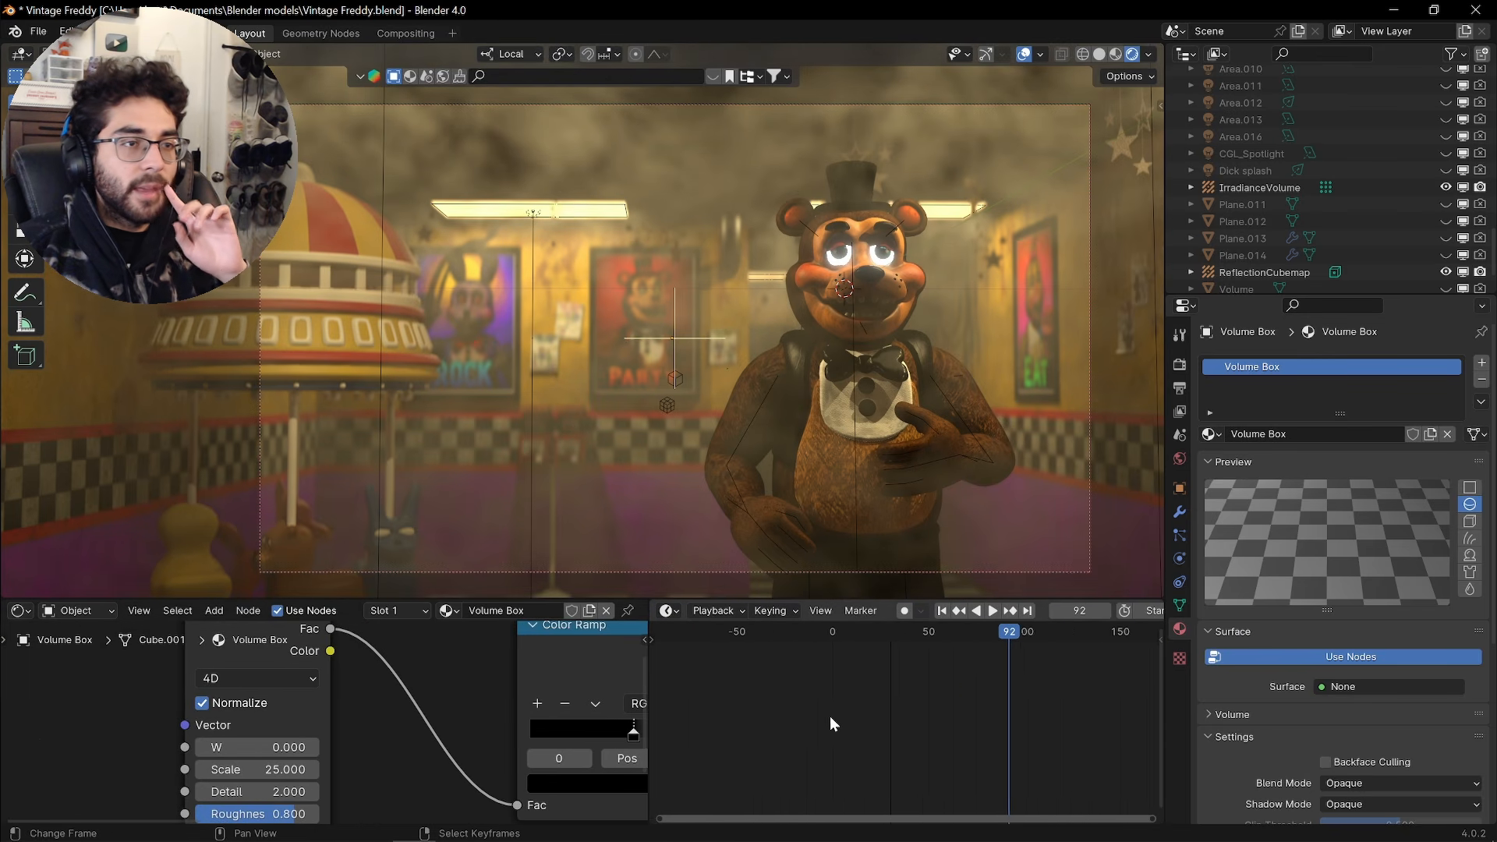
# Set the animation's start frame to 0 in the Timeline
pyautogui.scroll(-6, 846, 711)
pyautogui.scroll(7, 845, 711)
pyautogui.moveTo(1108, 663); pyautogui.dragTo(1002, 658, button='middle')
pyautogui.scroll(-4, 1077, 611)
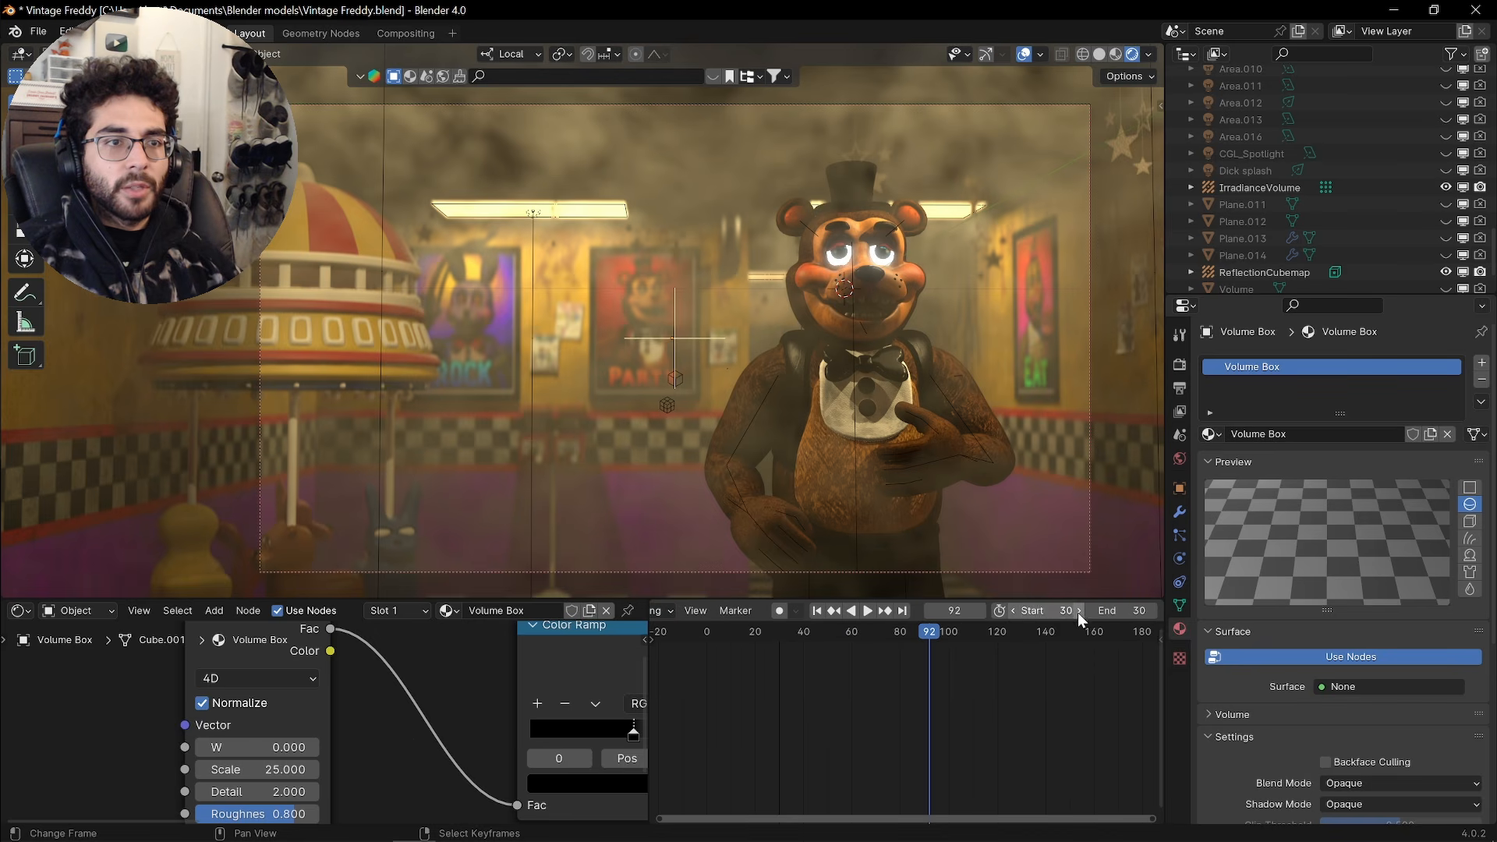
pyautogui.click(1024, 611)
pyautogui.write('0')
pyautogui.press('Return')
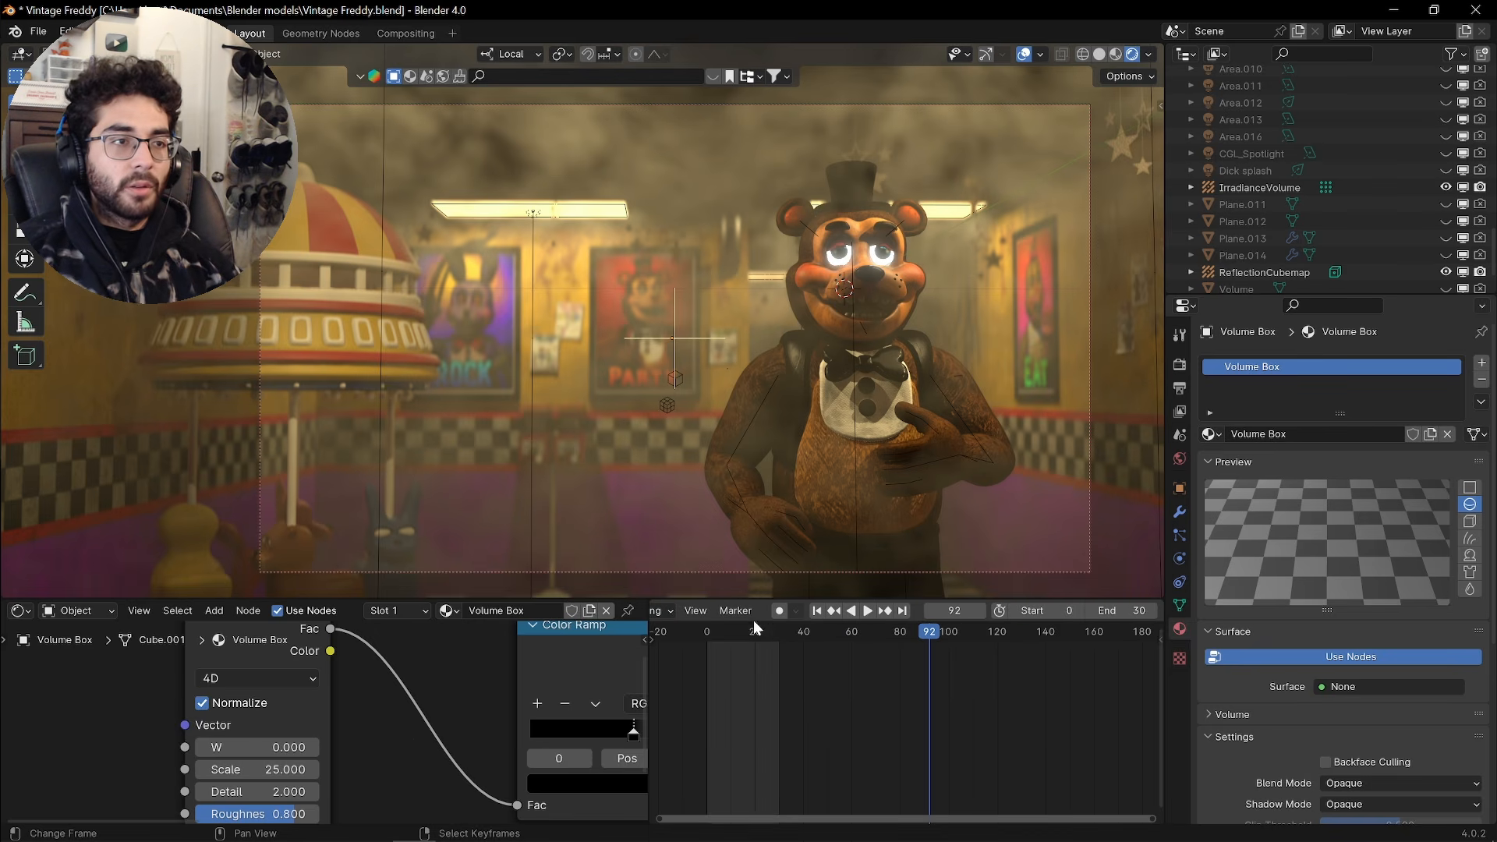
# Keyframe the Noise Texture's W value at 0 on frame 0 and at 0.05 on frame 20
pyautogui.click(708, 634)
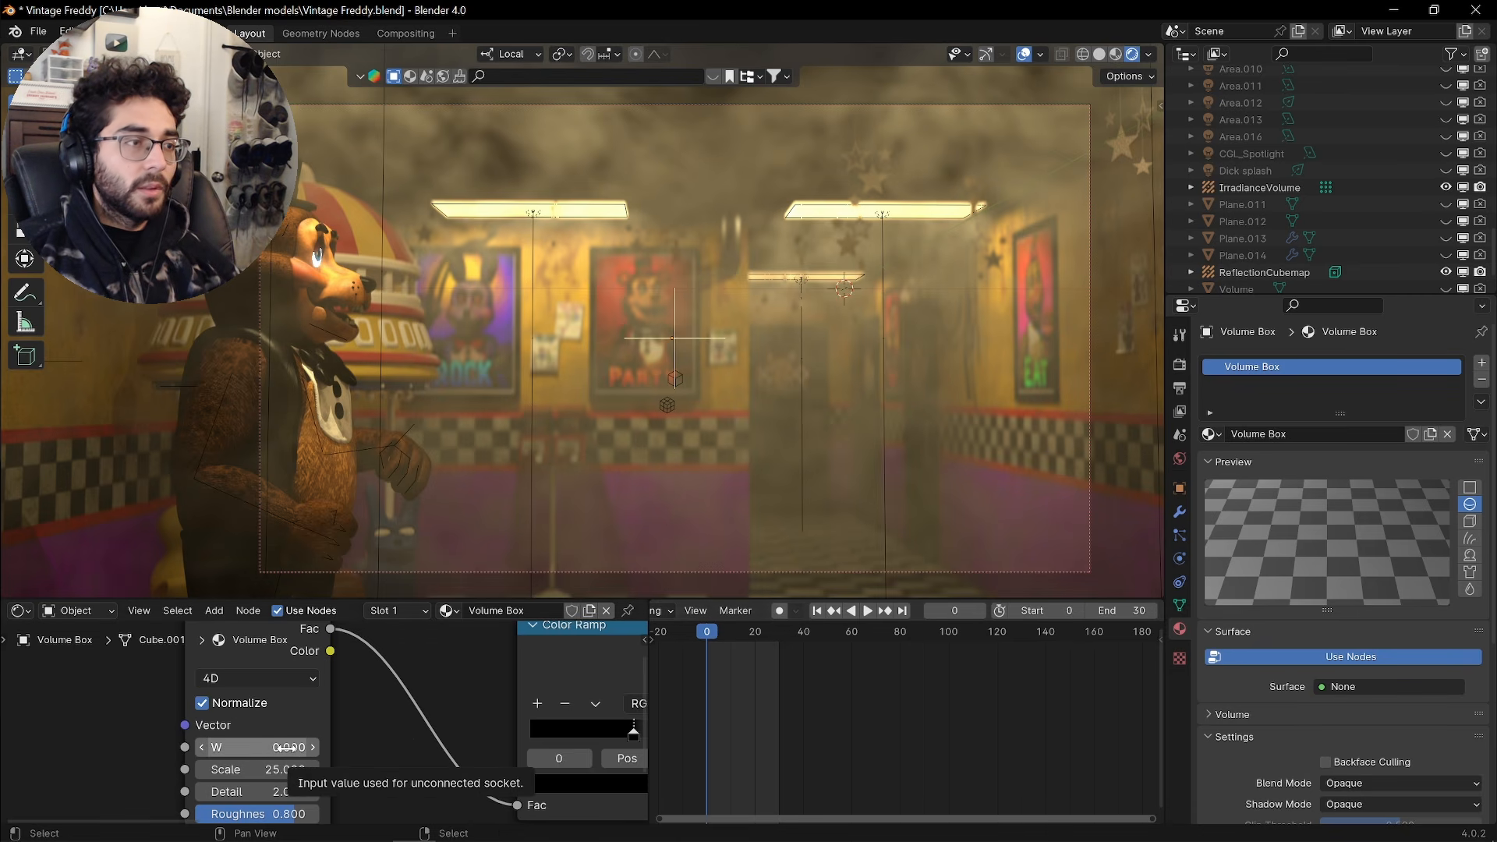
pyautogui.press('i')
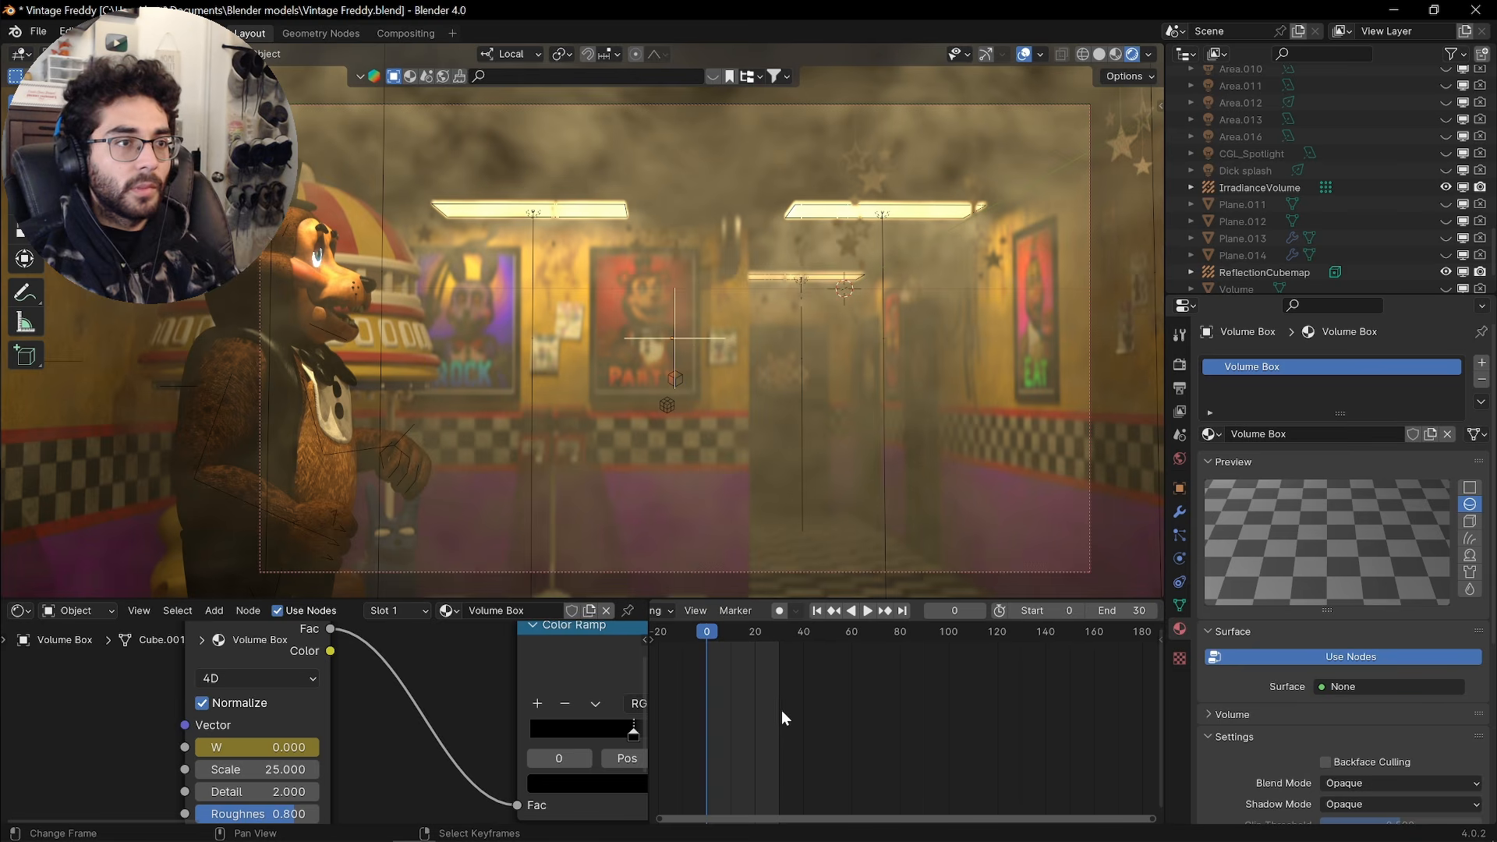
pyautogui.press('space')
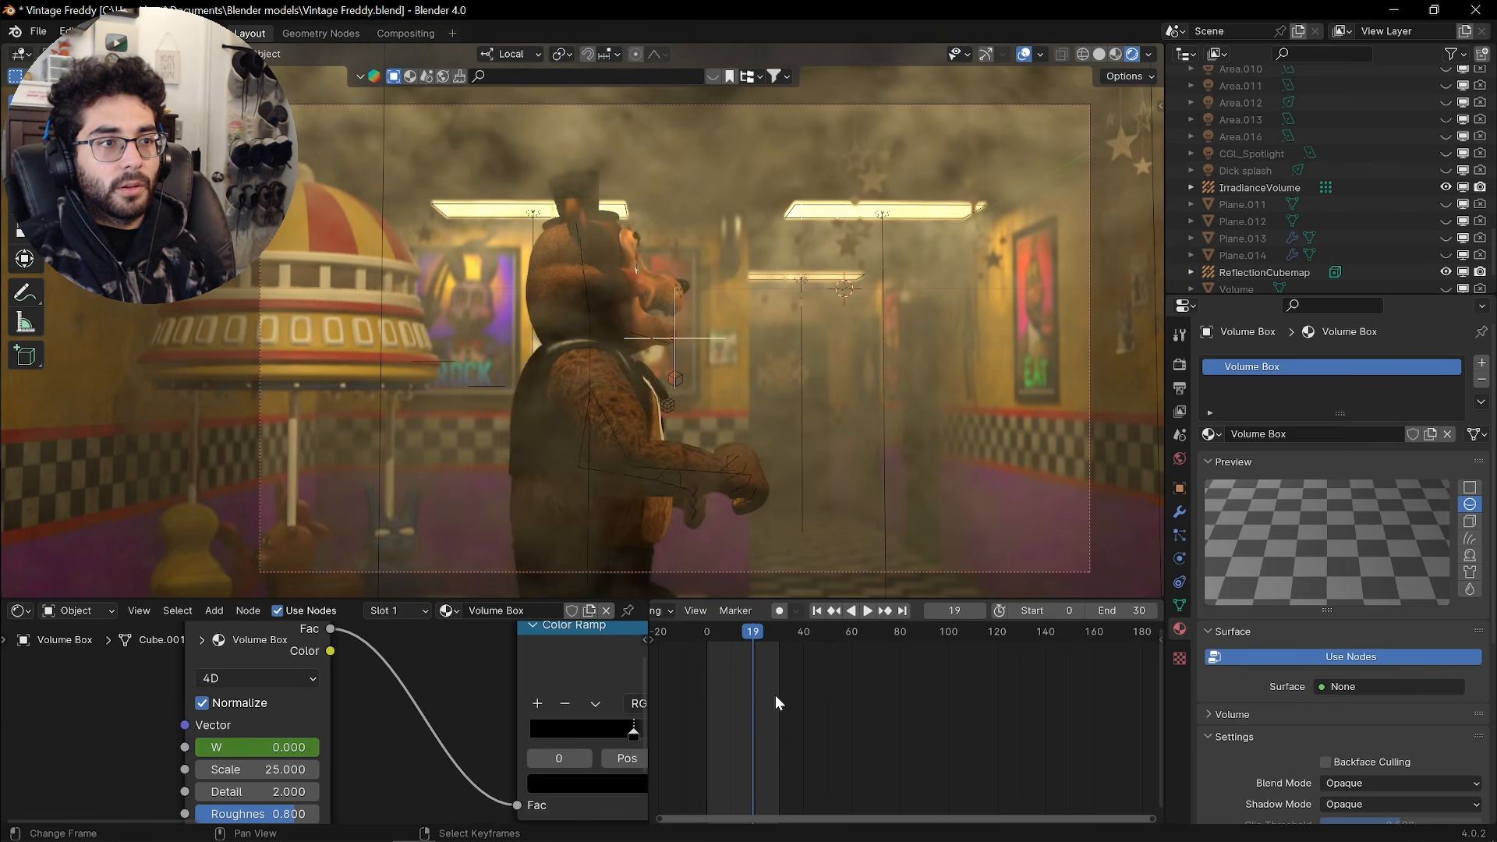
pyautogui.click(258, 747)
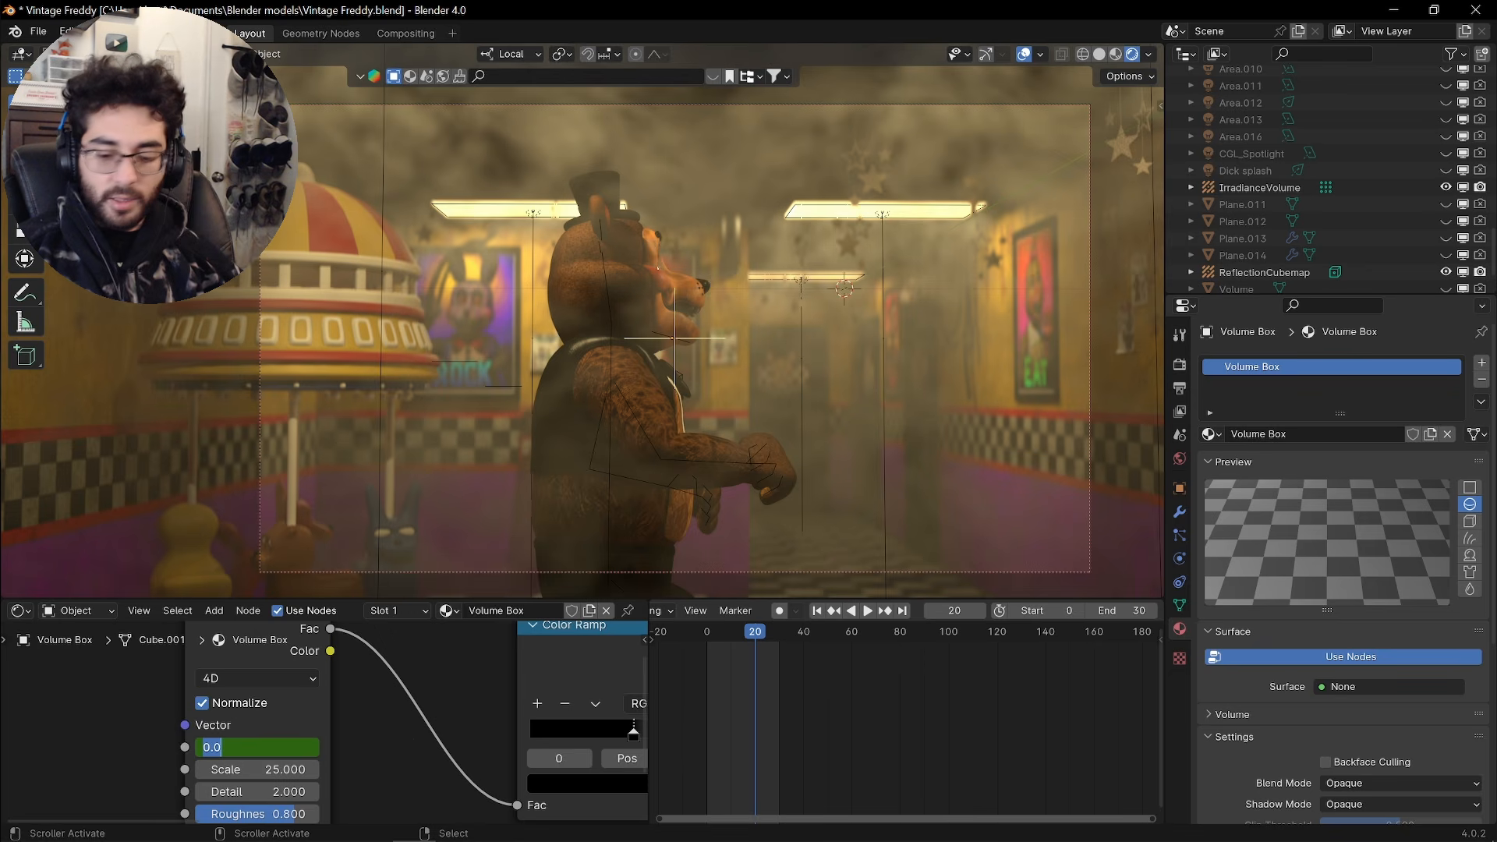
pyautogui.write('.05')
pyautogui.press('Return')
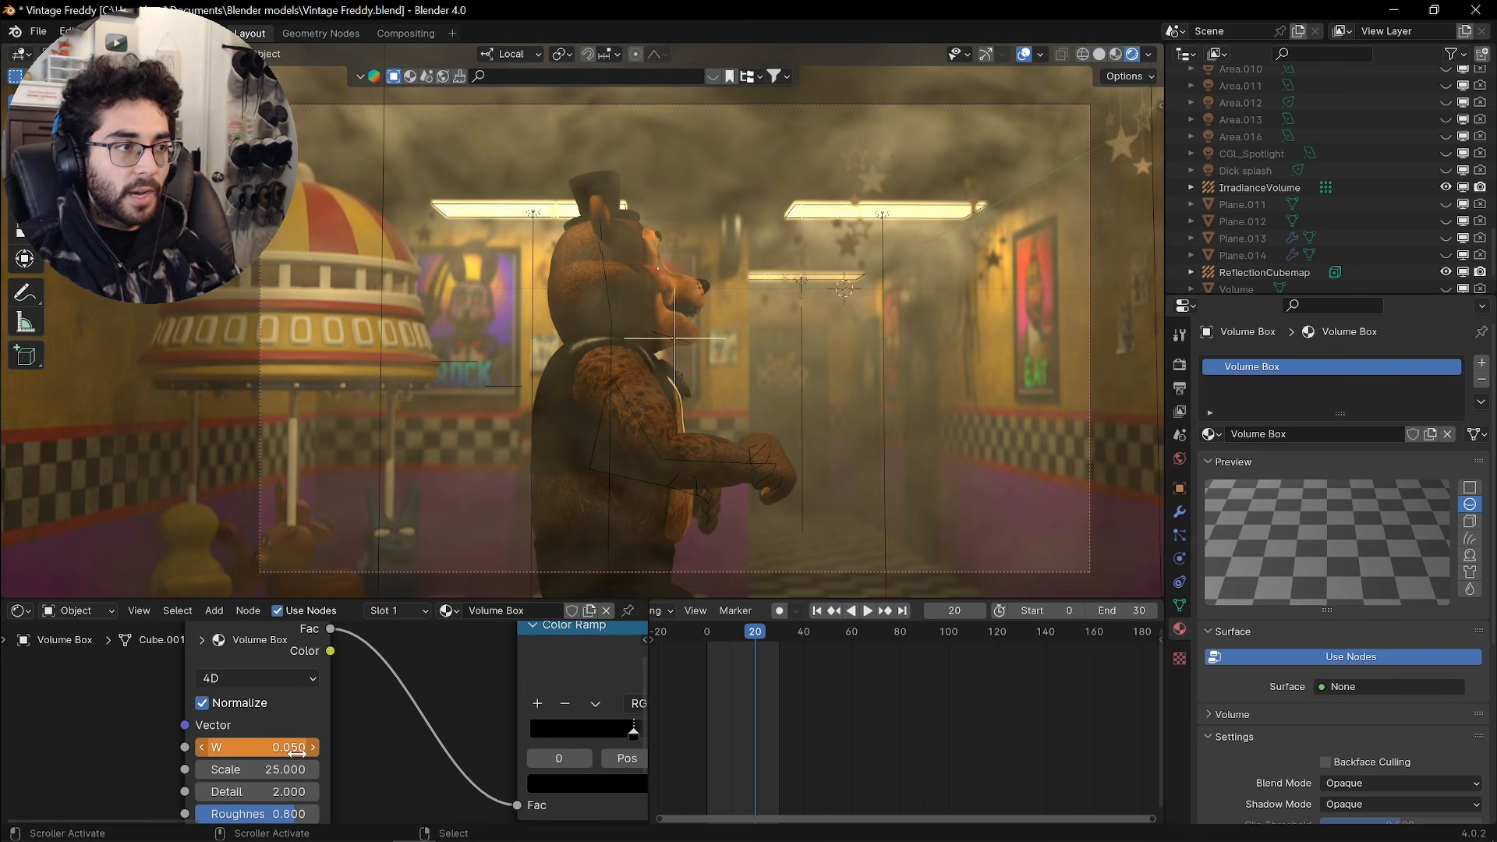
# Play the animation from frame 0 to check the fog's movement
pyautogui.click(705, 632)
pyautogui.press('space')
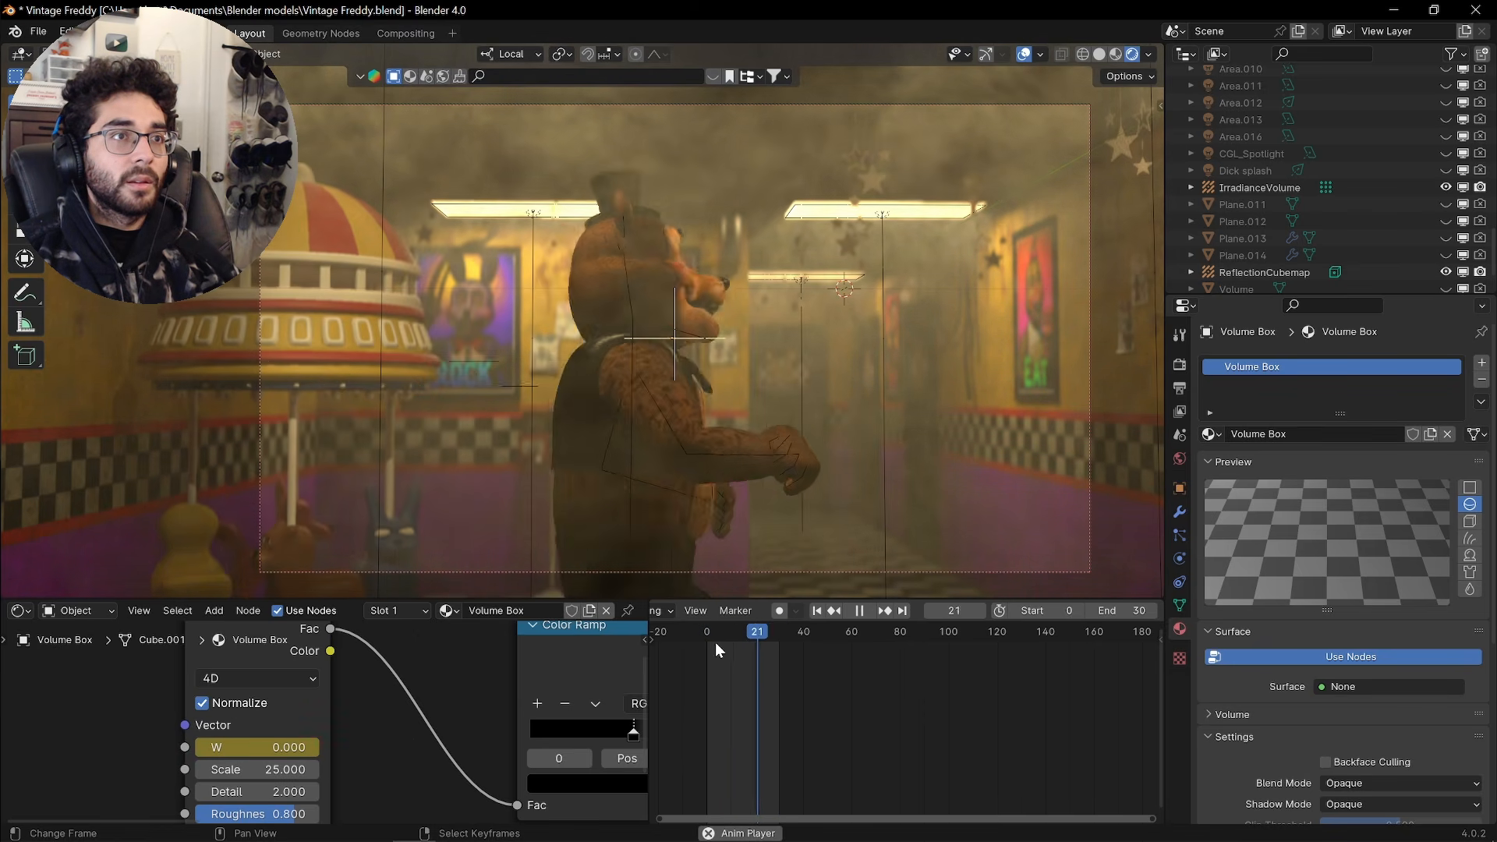
pyautogui.press('space')
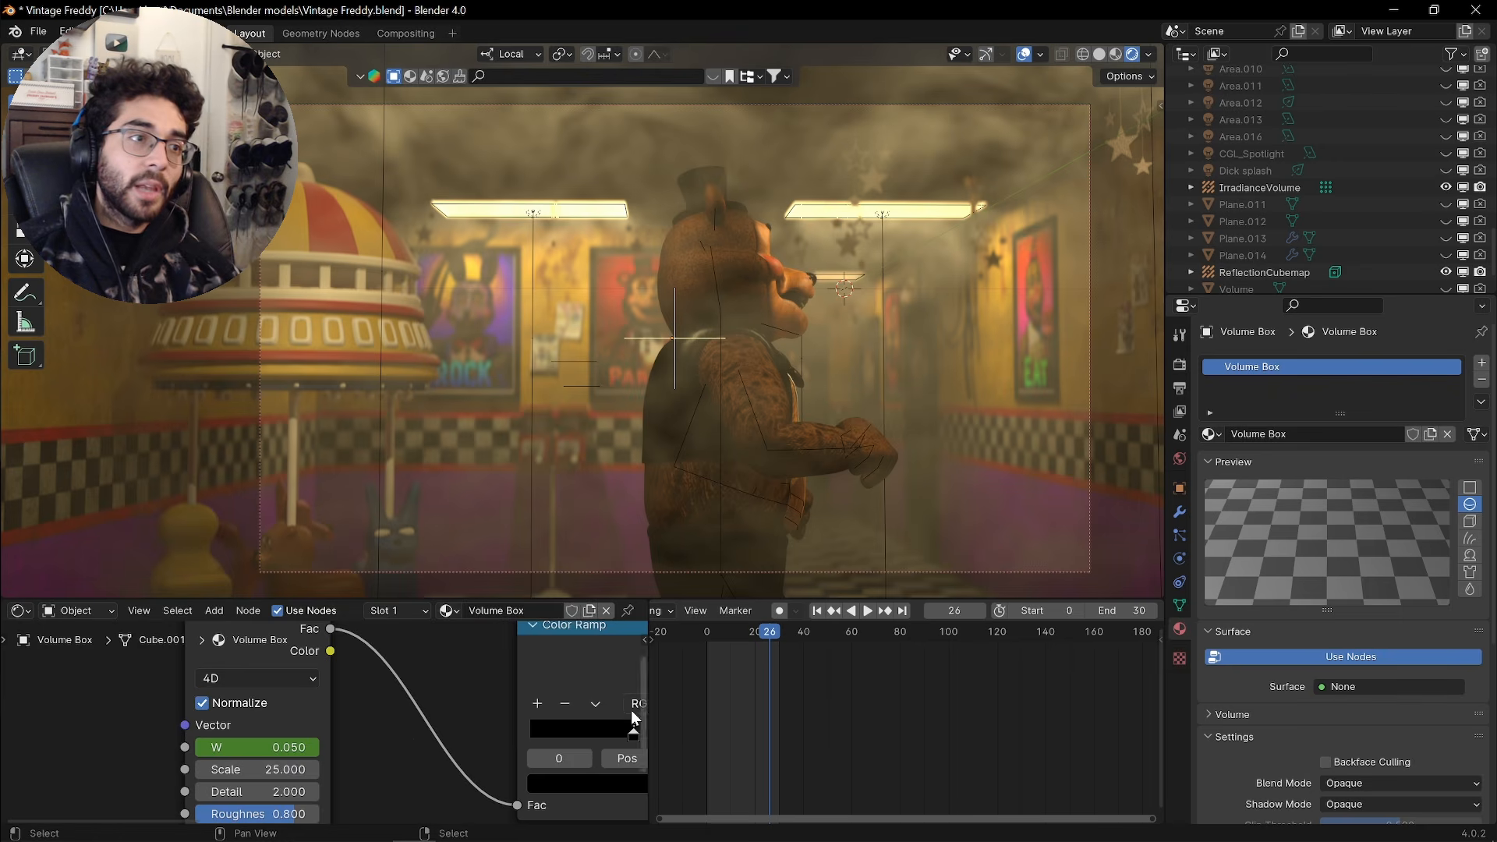
# Darken the Color Ramp's grey stop further and move its black stop to position 0.366, checking the fog in playback
pyautogui.moveTo(633, 708); pyautogui.dragTo(455, 705, button='middle')
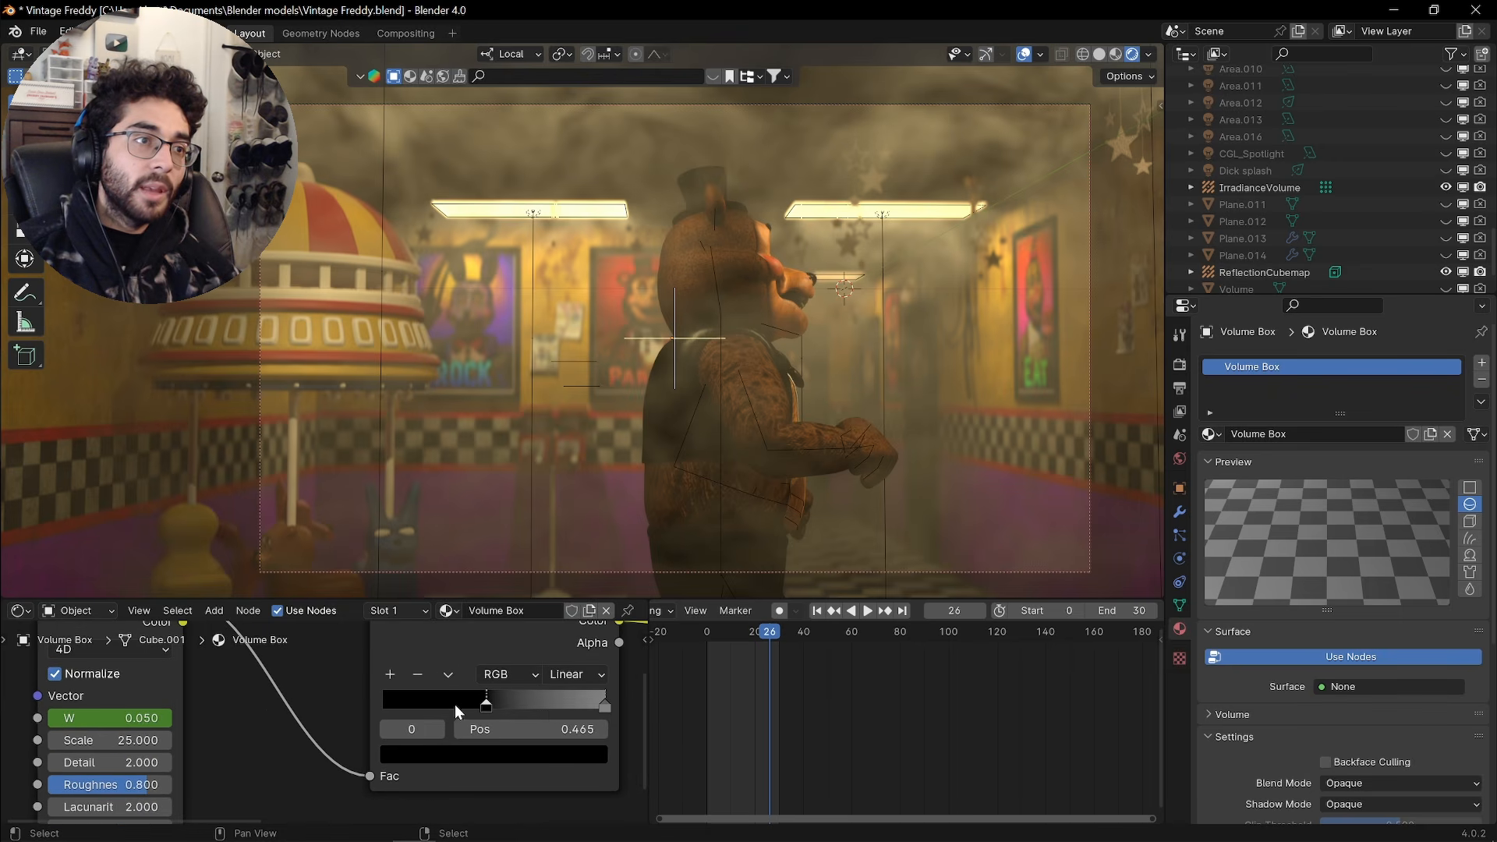
pyautogui.click(578, 751)
pyautogui.moveTo(391, 496); pyautogui.dragTo(392, 537)
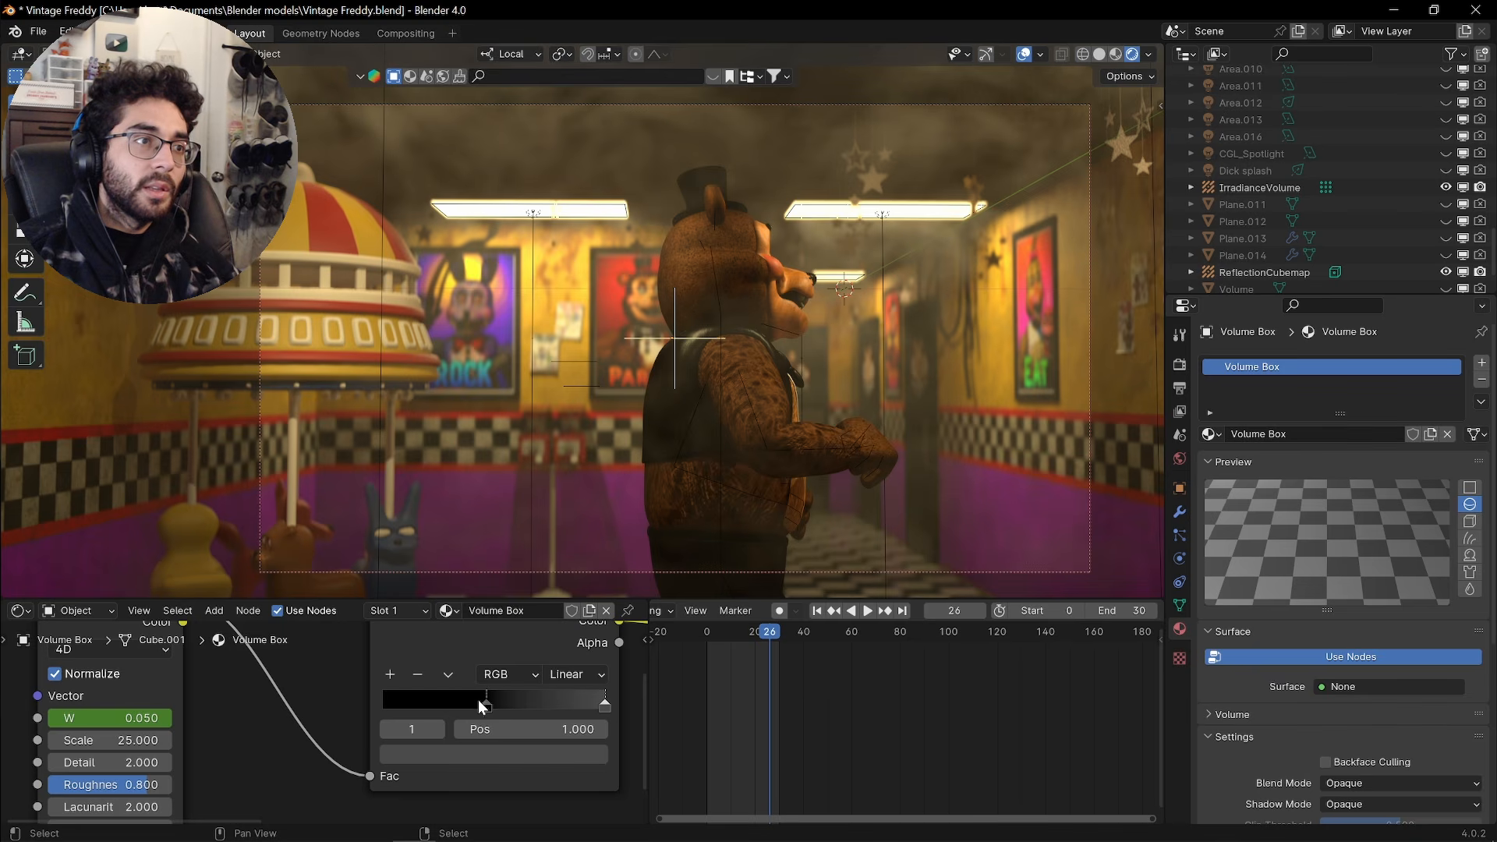
pyautogui.moveTo(485, 703); pyautogui.dragTo(461, 704)
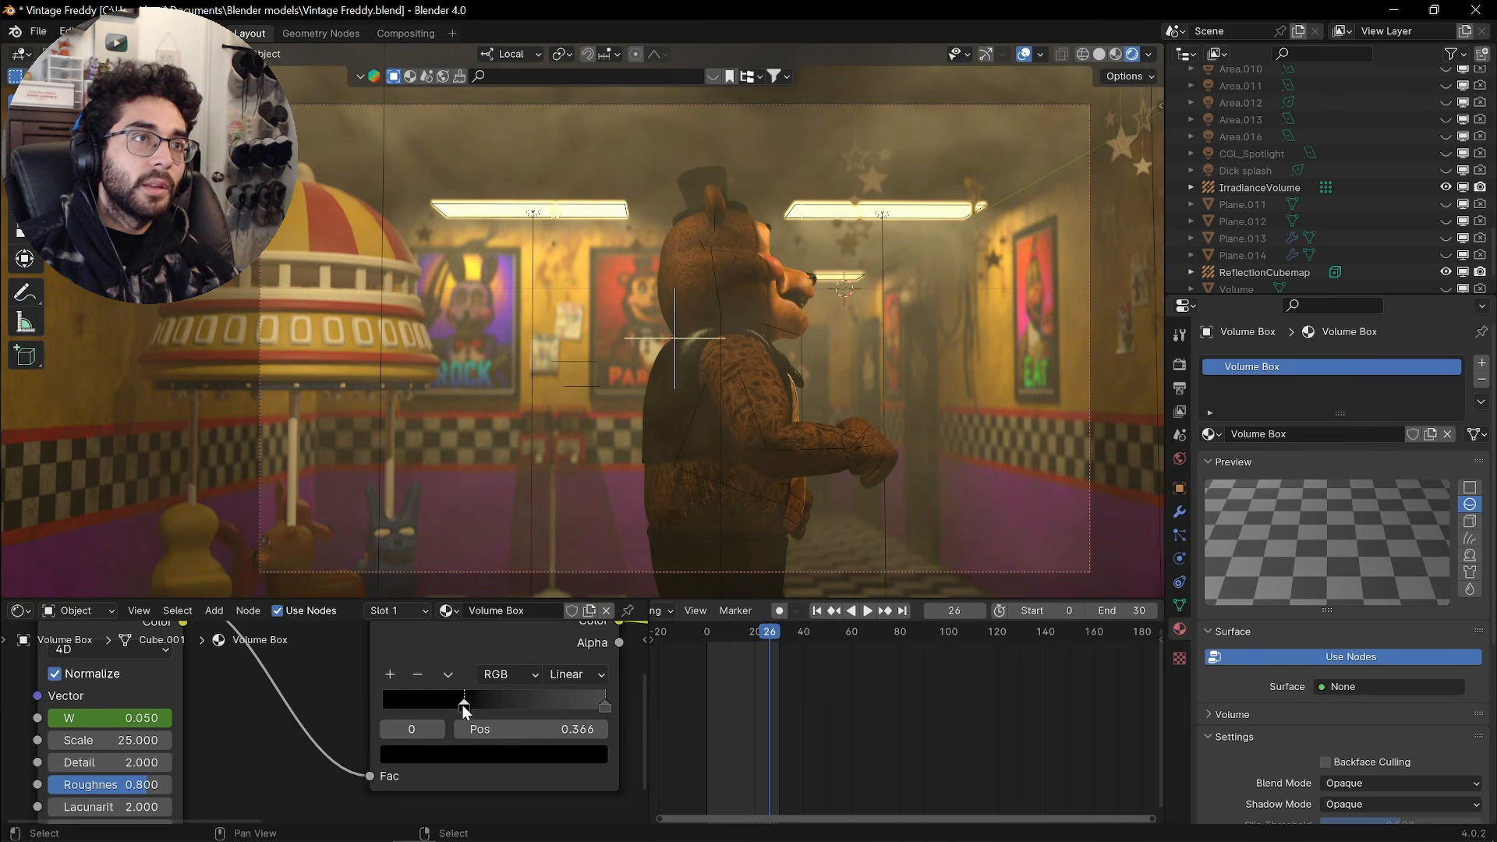
pyautogui.click(718, 638)
pyautogui.press('space')
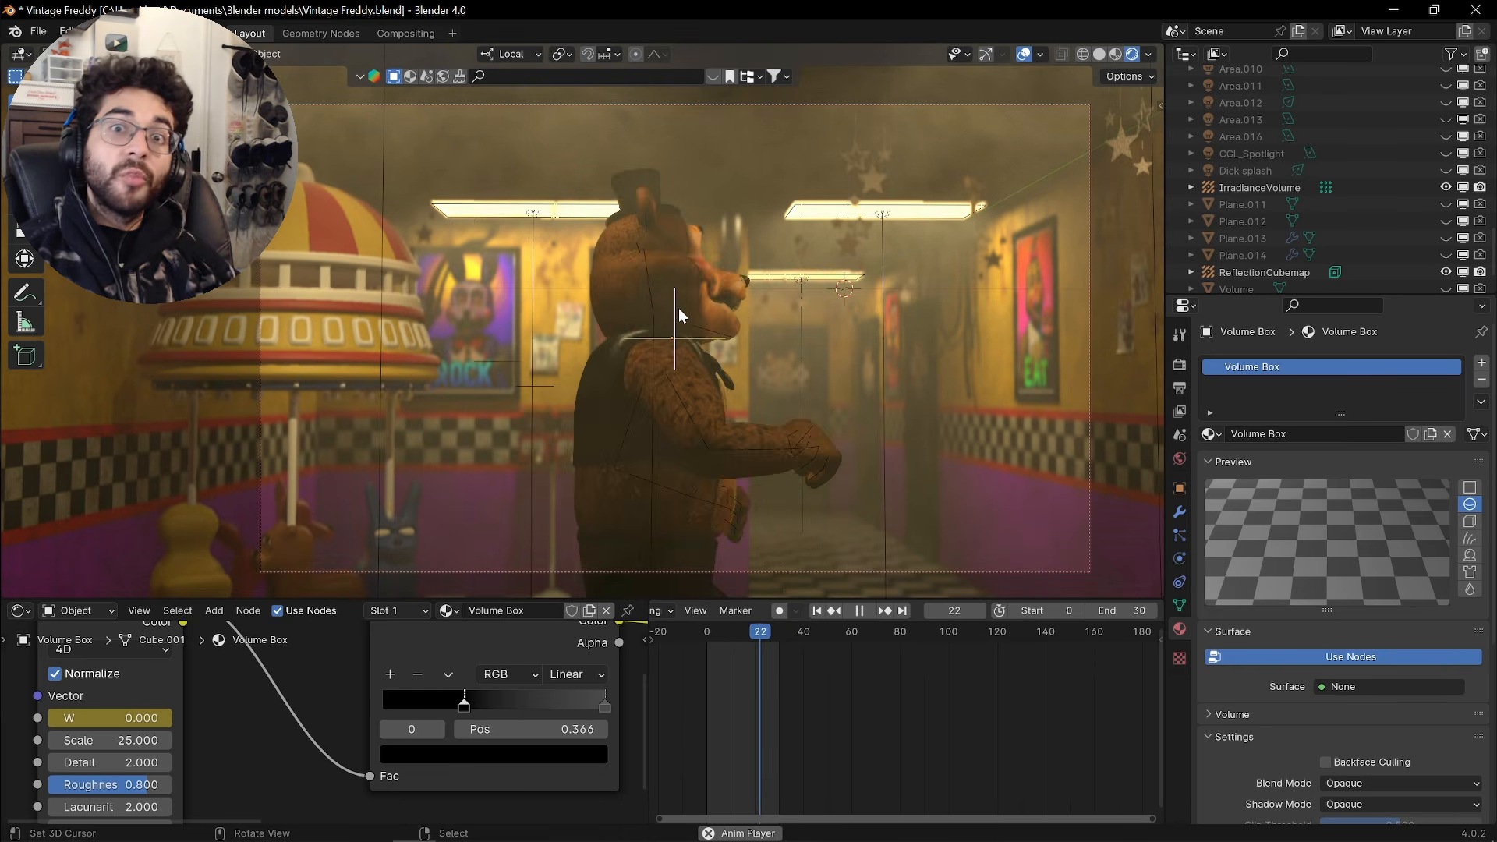
# Stop playback and darken the Color Ramp's last stop to a value of 0.011
pyautogui.press('space')
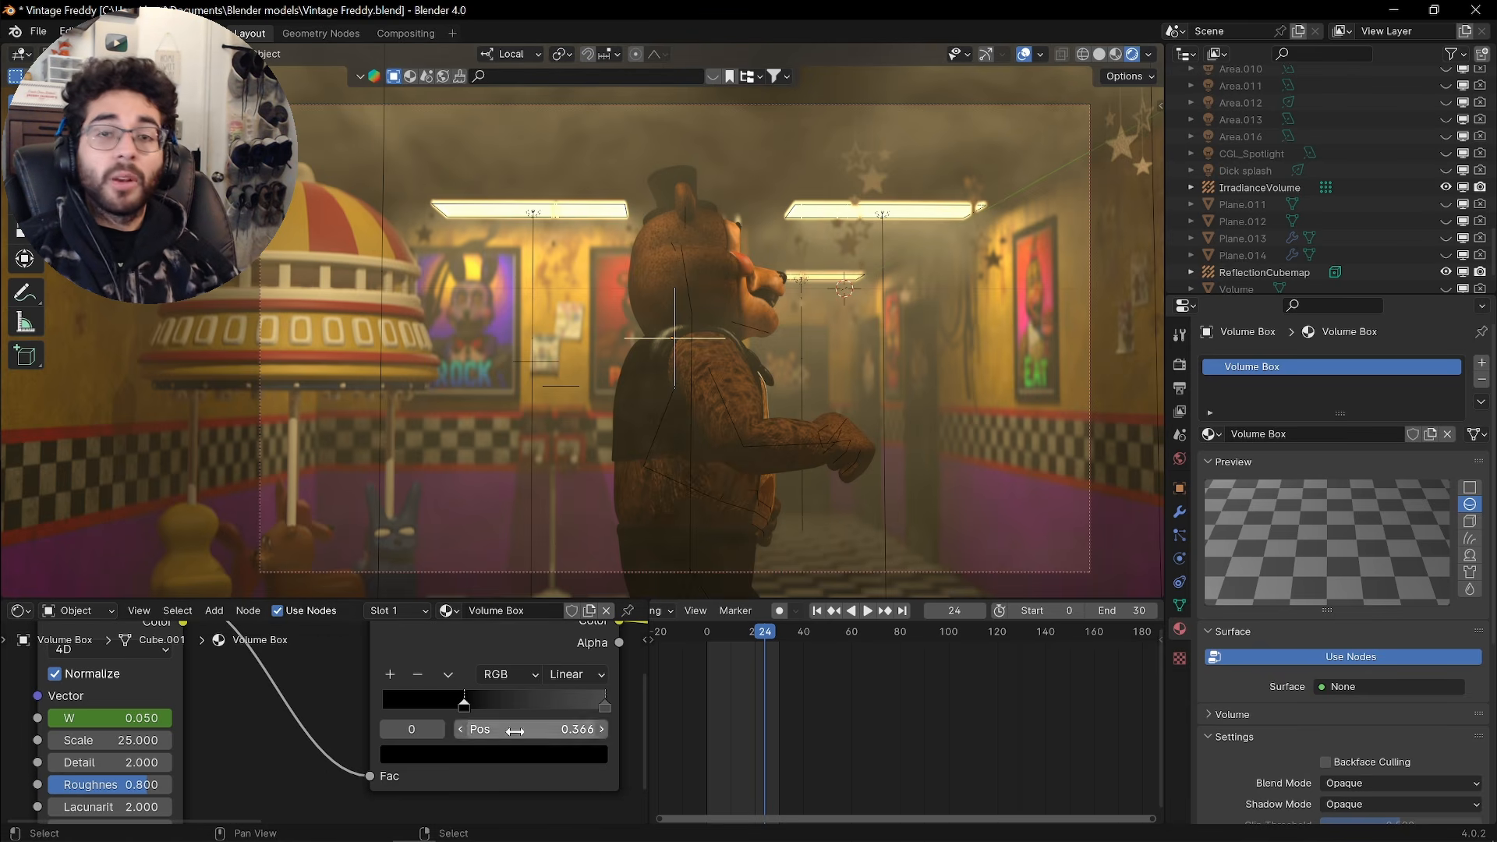
pyautogui.click(605, 705)
pyautogui.click(575, 758)
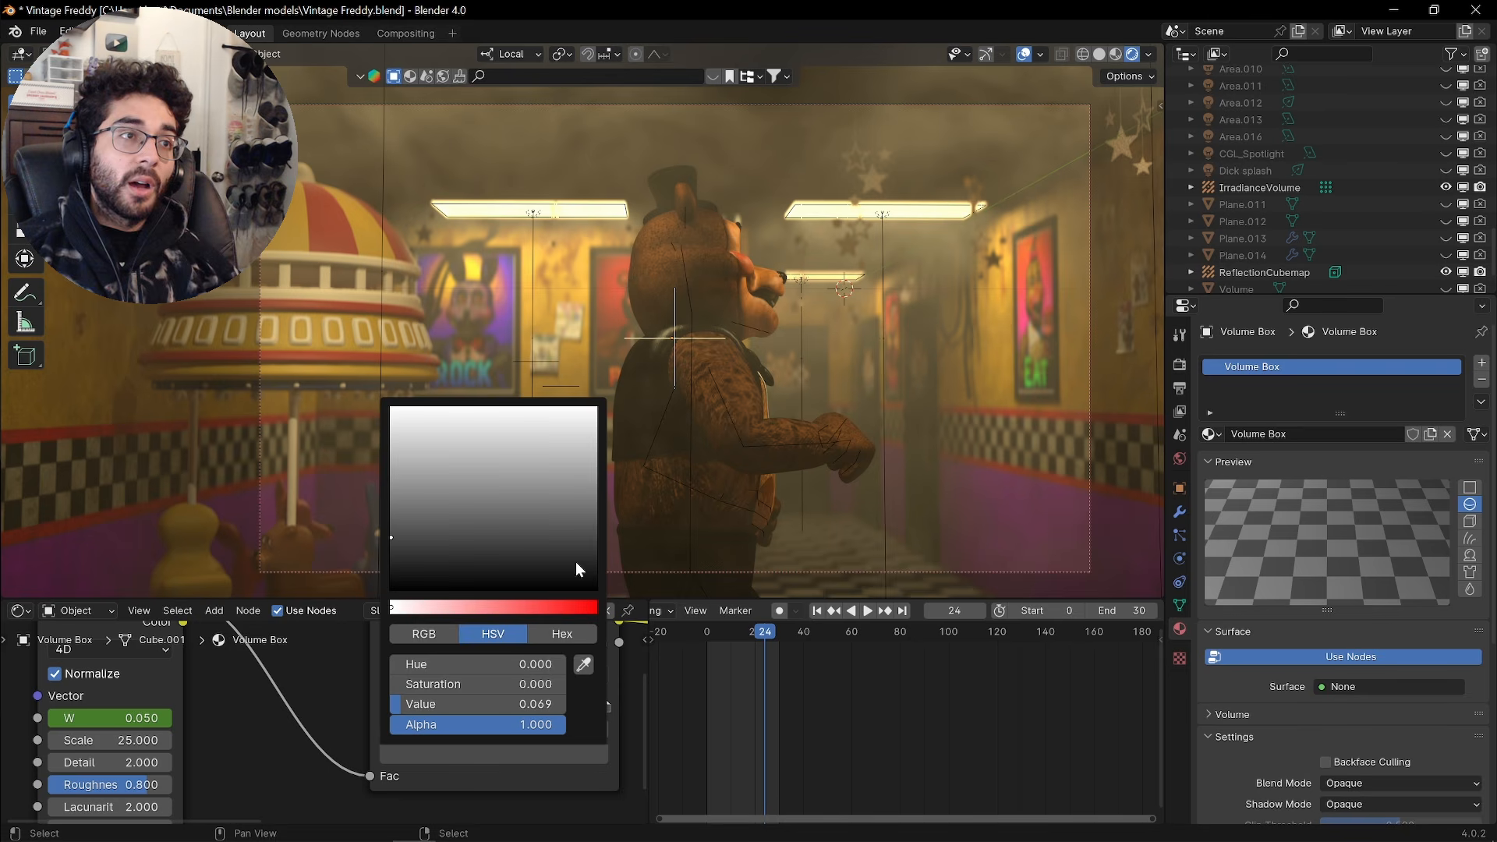
pyautogui.moveTo(397, 558); pyautogui.dragTo(391, 569)
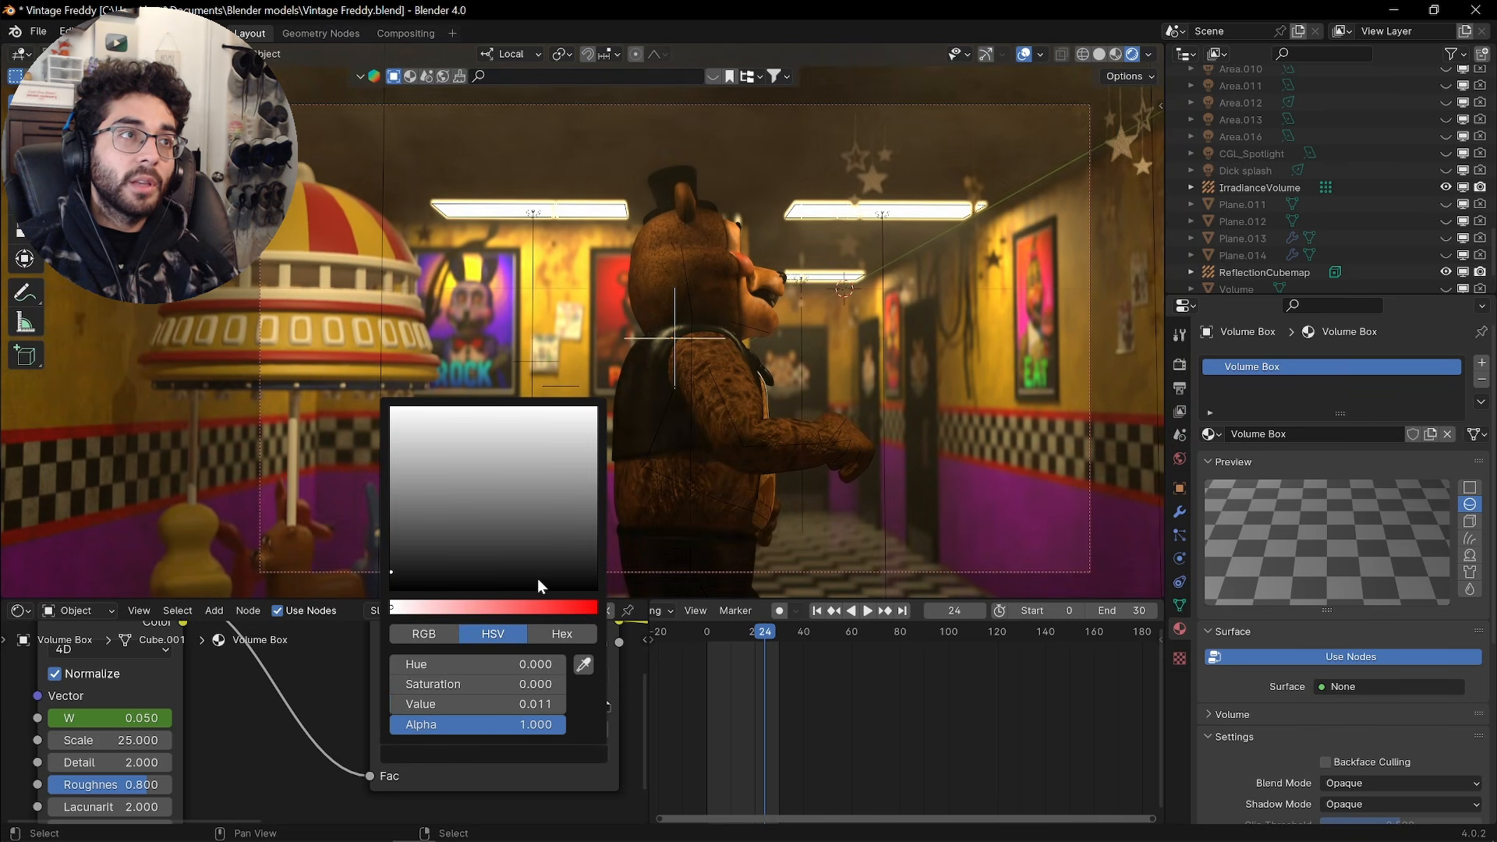
# Play the animation from frame 0 to check the thinner fog, and move the playhead to frame 61
pyautogui.click(707, 636)
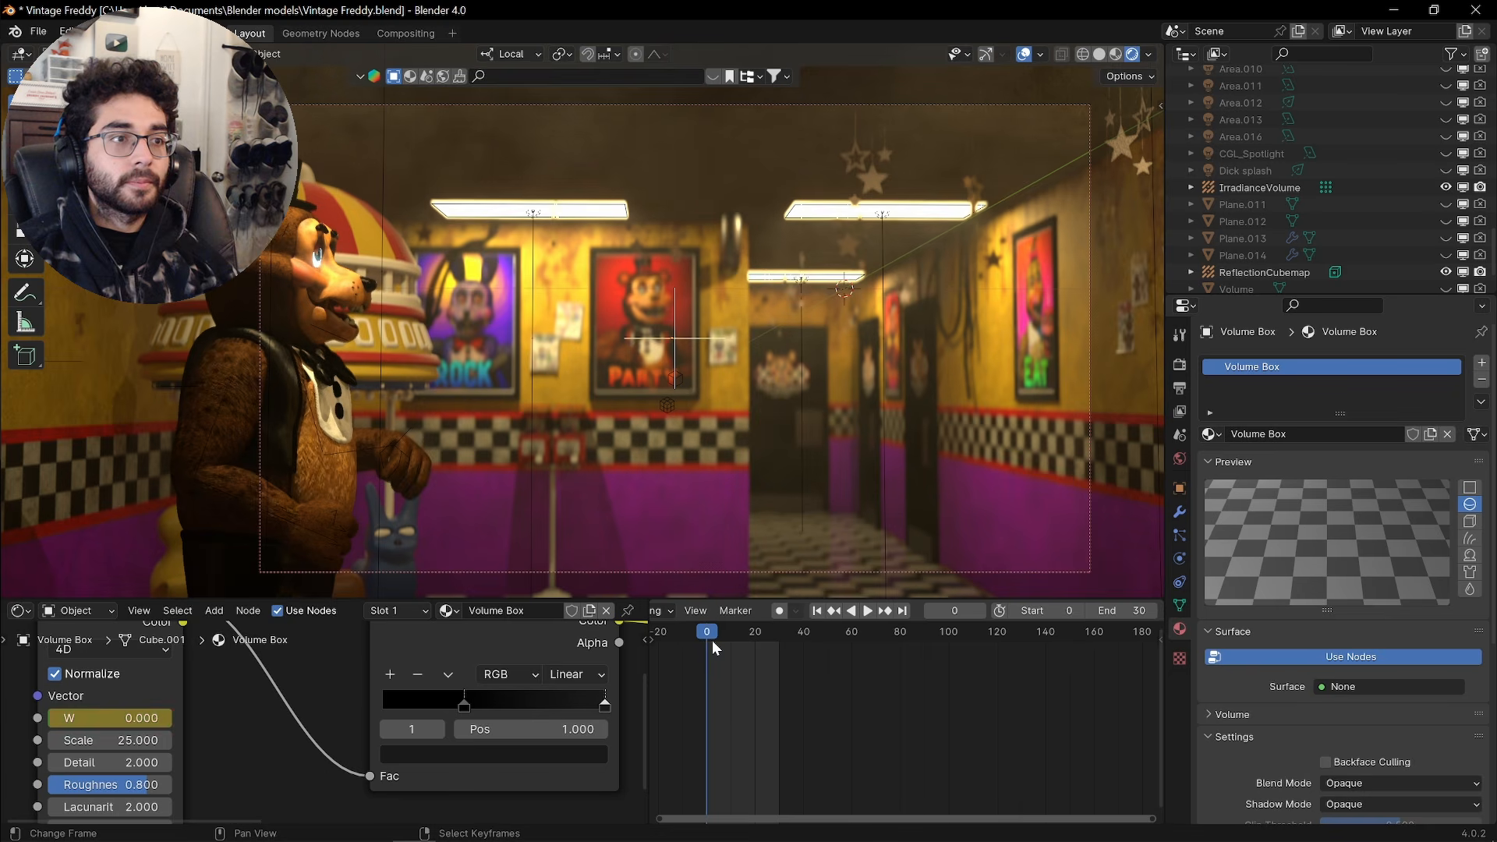
pyautogui.press('space')
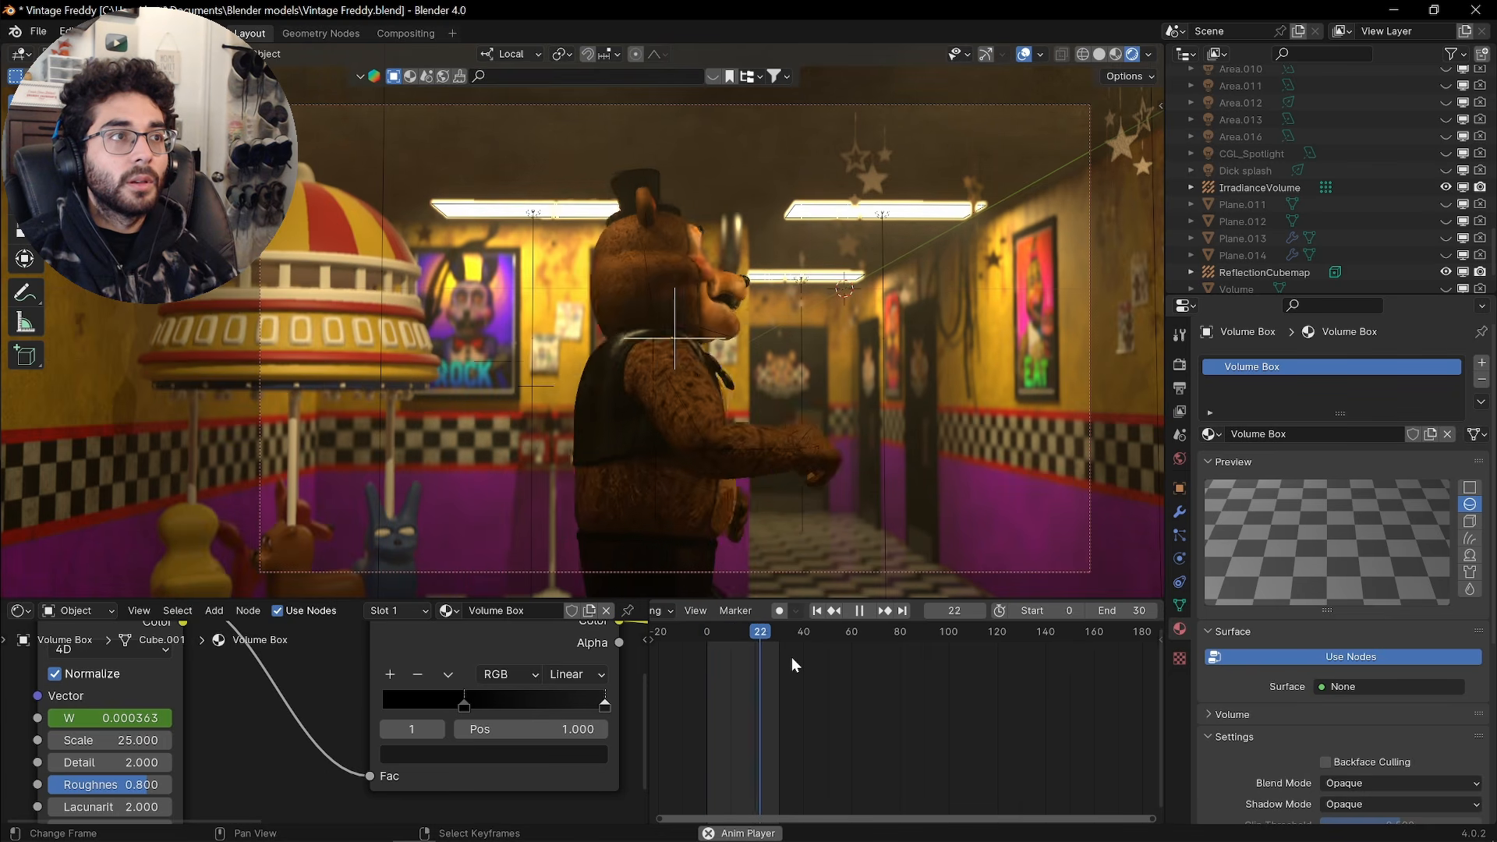
pyautogui.press('space')
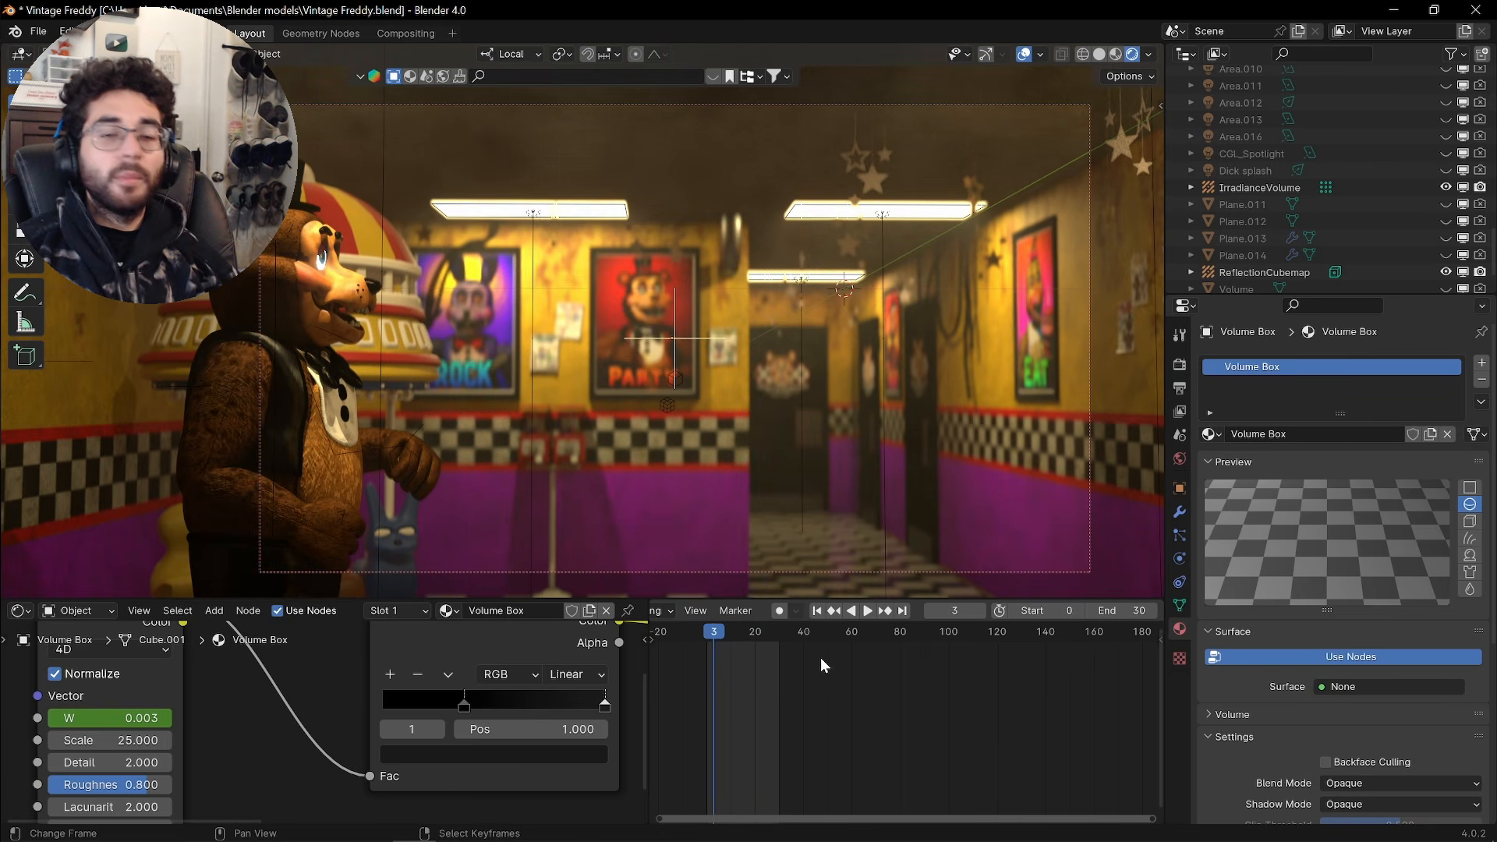
pyautogui.click(855, 637)
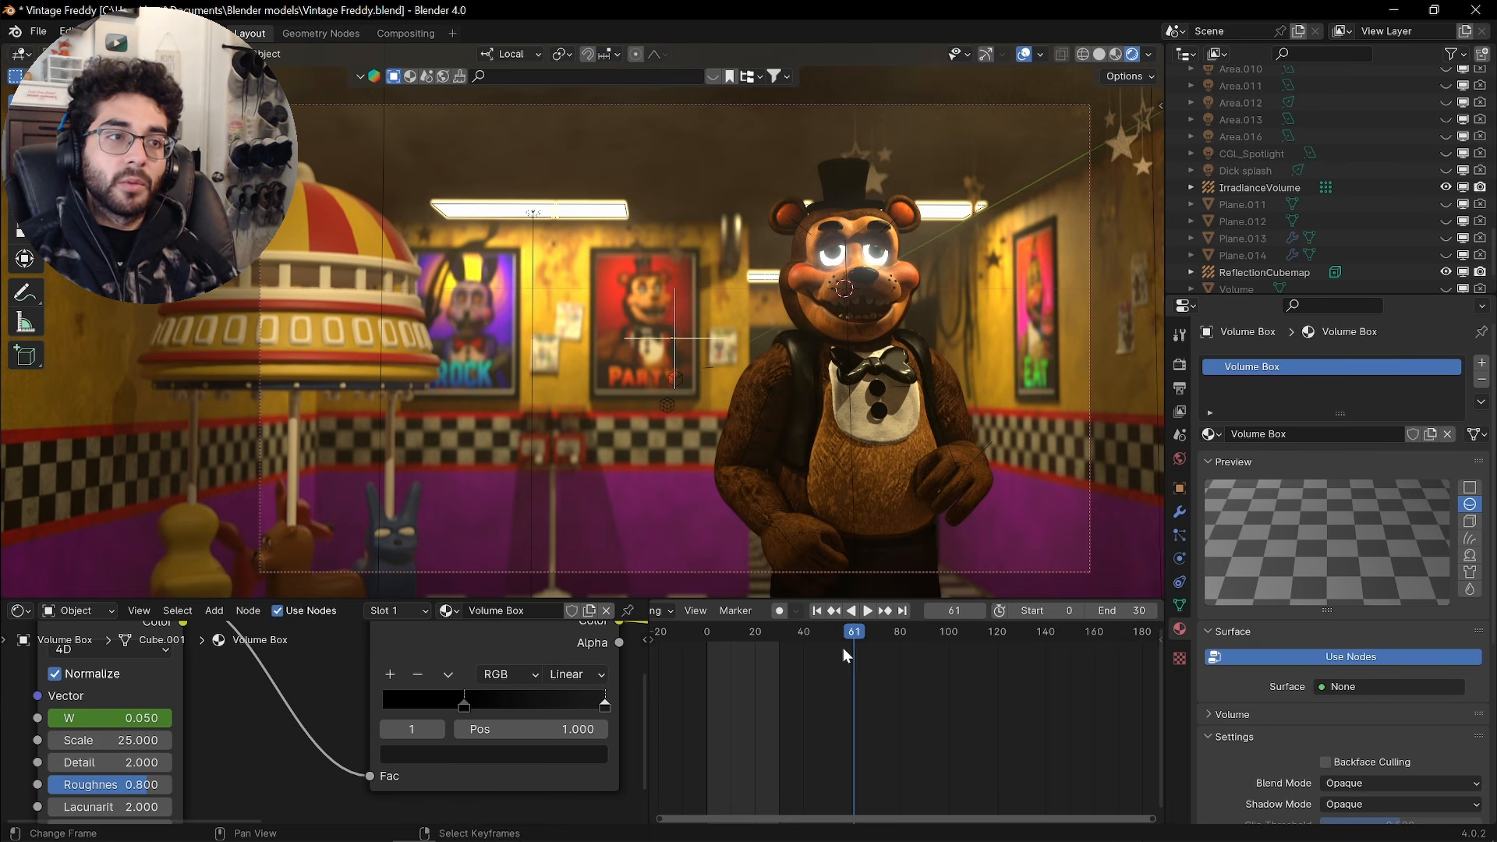
# Join the Timeline area into the Shader Editor so the Volume Box node tree spans the full width, and frame all nodes
pyautogui.rightClick(644, 649)
pyautogui.click(626, 692)
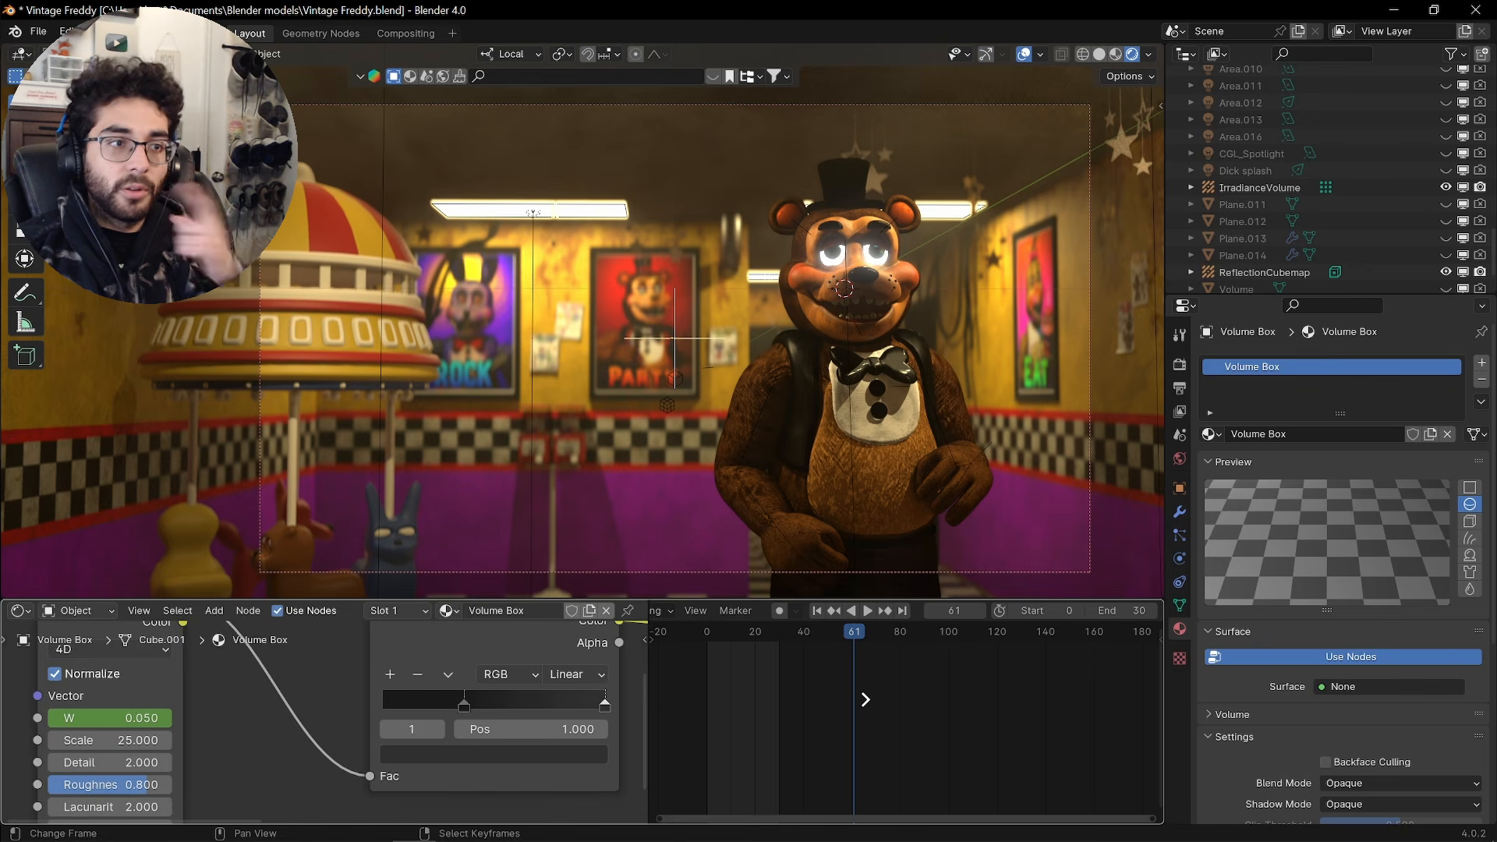
pyautogui.click(974, 717)
pyautogui.press('Home')
pyautogui.moveTo(1005, 732); pyautogui.dragTo(745, 720, button='middle')
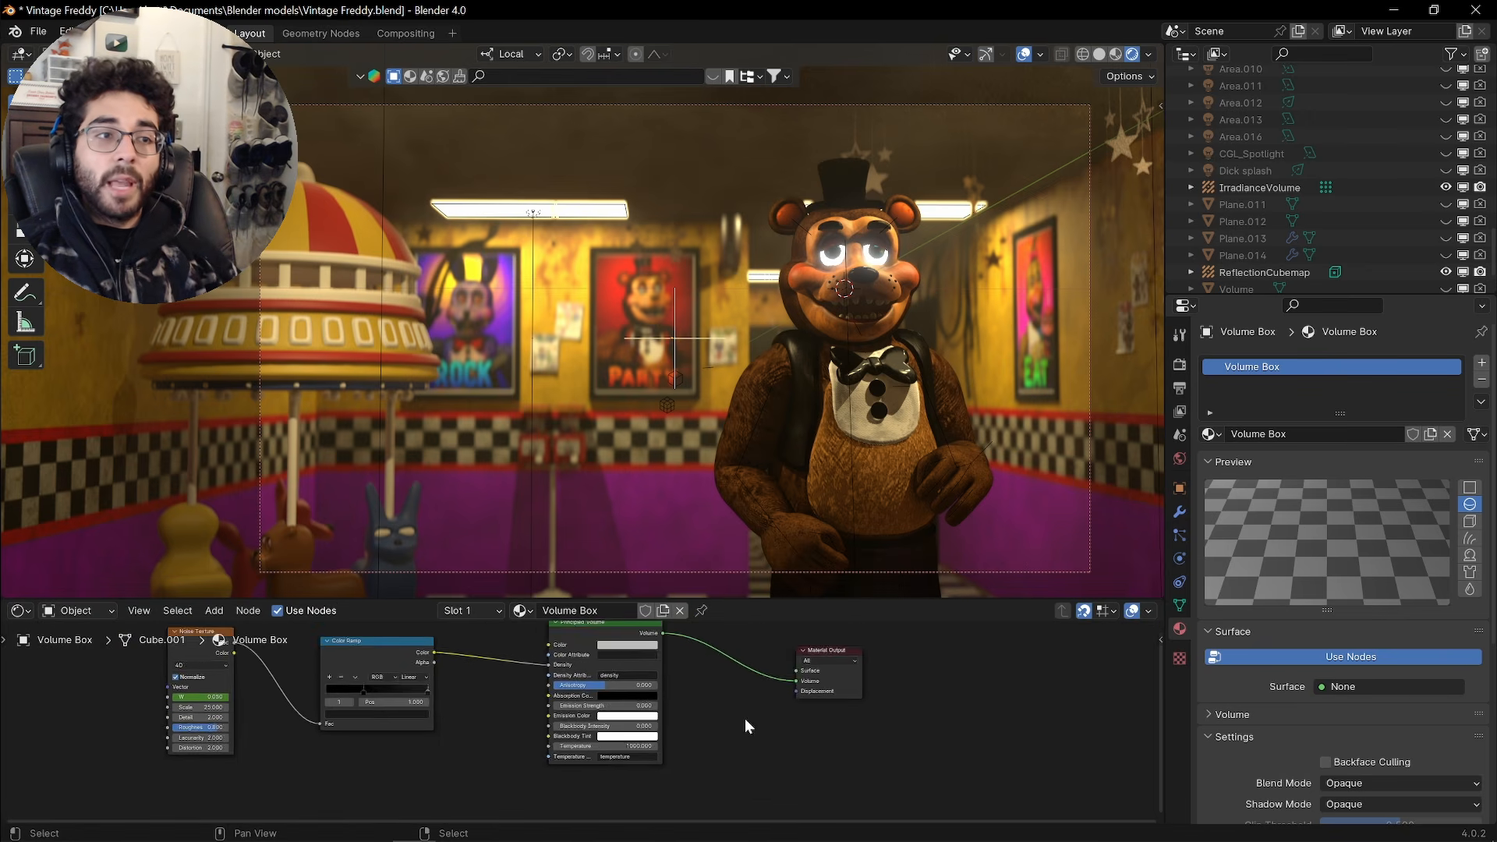
# Move the Material Output node away to make room and insert a Mix Shader between Principled Volume and Material Output
pyautogui.scroll(1, 747, 722)
pyautogui.moveTo(897, 436); pyautogui.dragTo(889, 375, button='middle')
pyautogui.scroll(-1, 726, 764)
pyautogui.moveTo(822, 689); pyautogui.dragTo(762, 716, button='middle')
pyautogui.moveTo(793, 661); pyautogui.dragTo(892, 661)
pyautogui.click(717, 728)
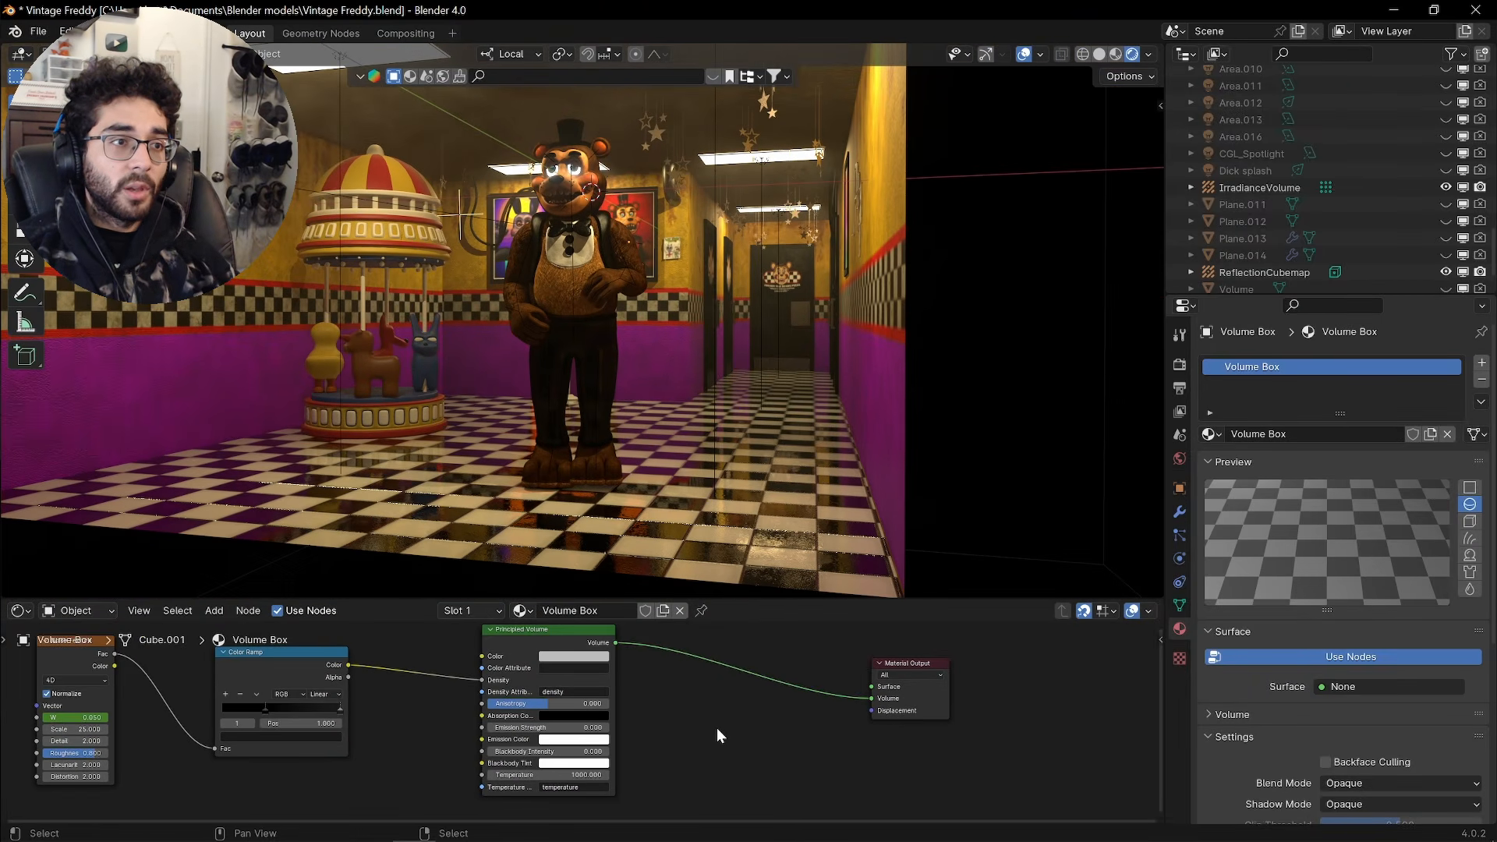
pyautogui.hotkey('shift', 'a')
pyautogui.click(669, 635)
pyautogui.write('mix')
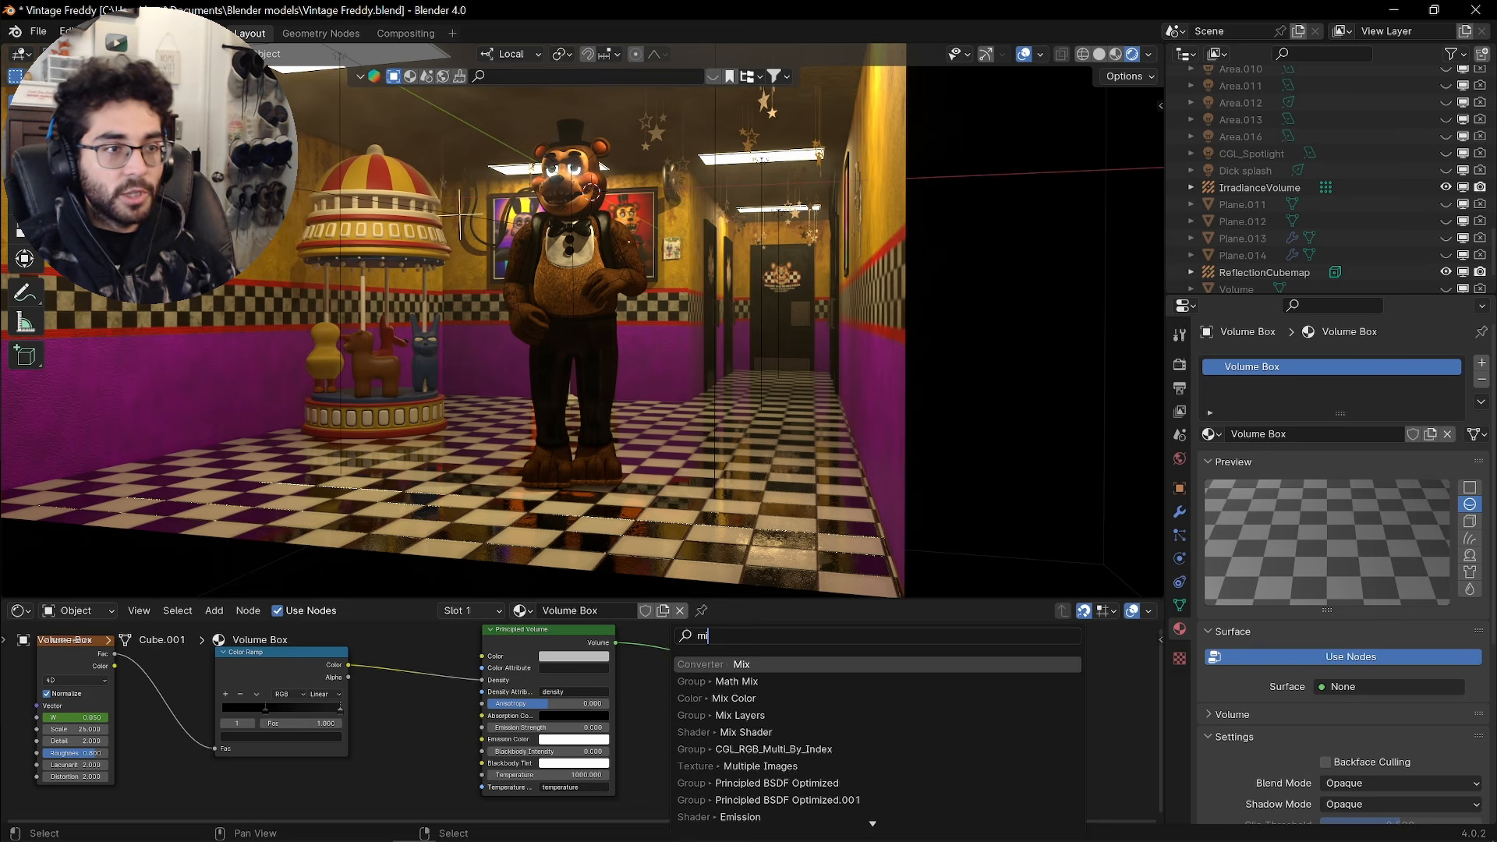
pyautogui.press('Return')
pyautogui.click(725, 721)
# Add a Volume Absorption node below Principled Volume and connect its Volume output to the Mix Shader's second Shader input
pyautogui.moveTo(681, 796); pyautogui.dragTo(725, 703, button='middle')
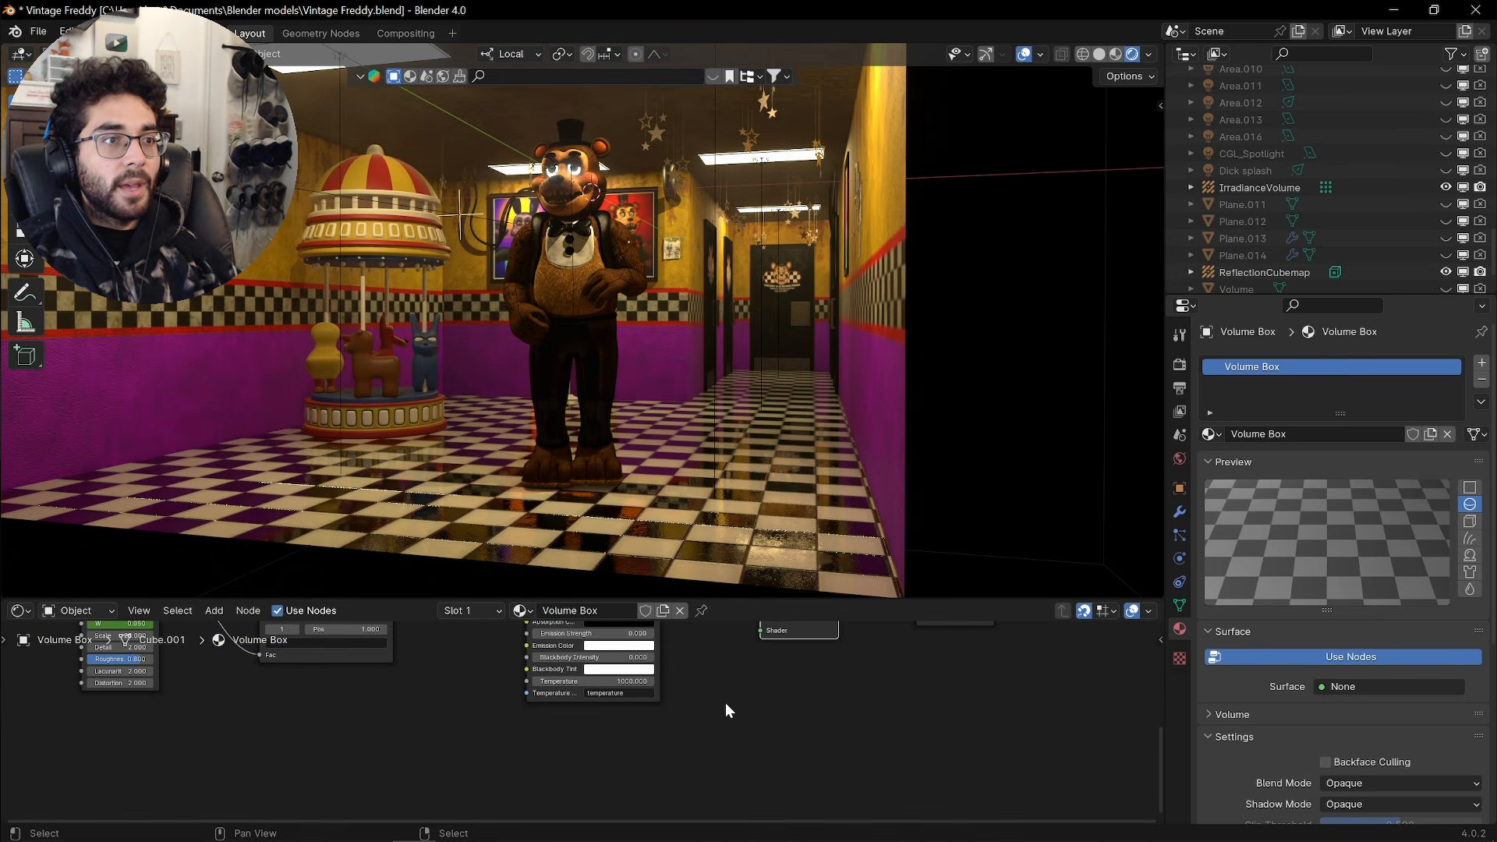
pyautogui.hotkey('shift', 'a')
pyautogui.click(683, 630)
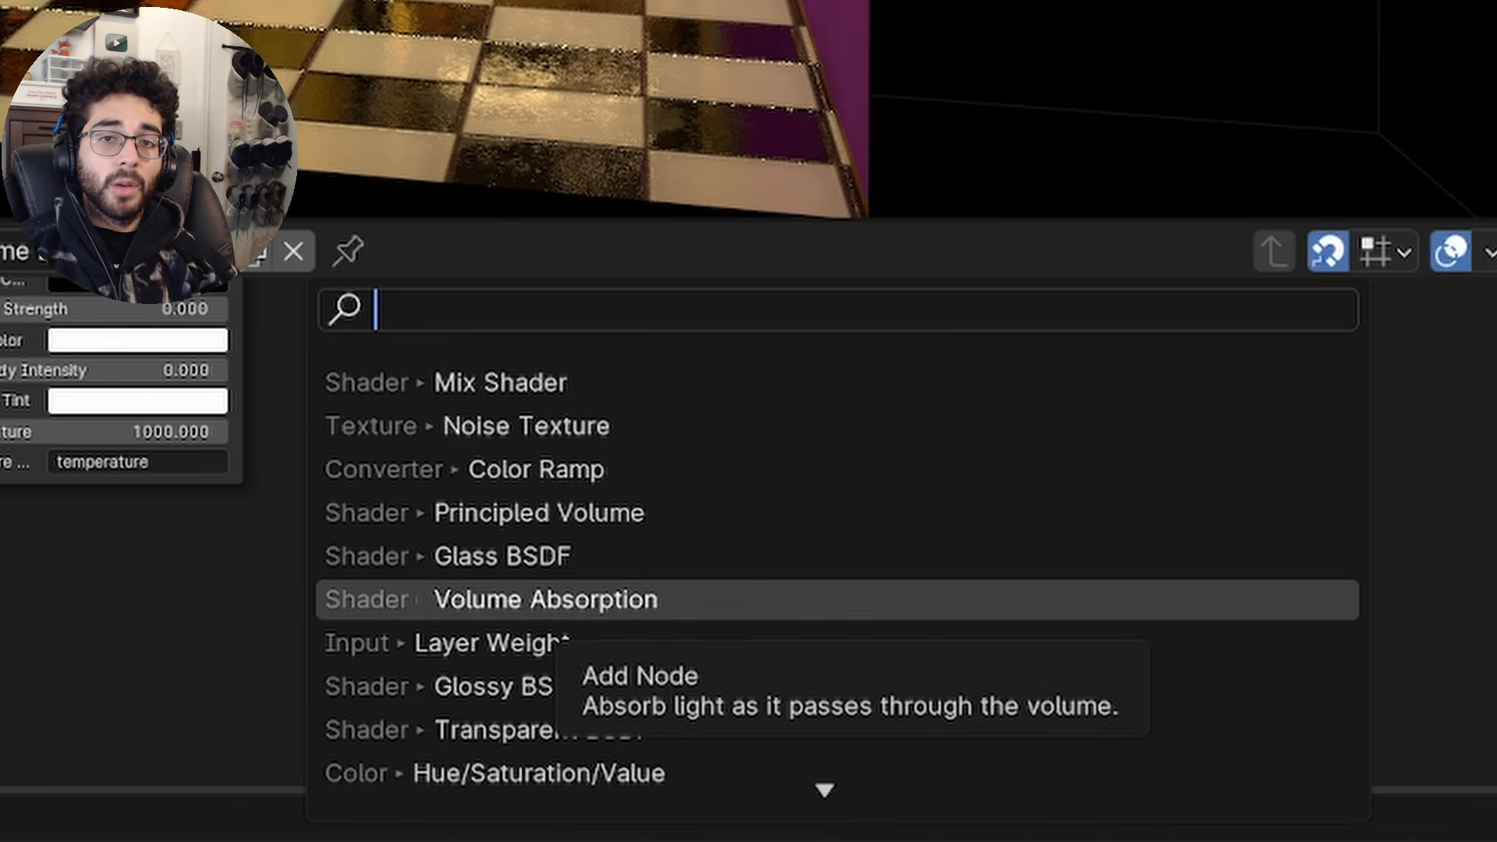
pyautogui.click(601, 597)
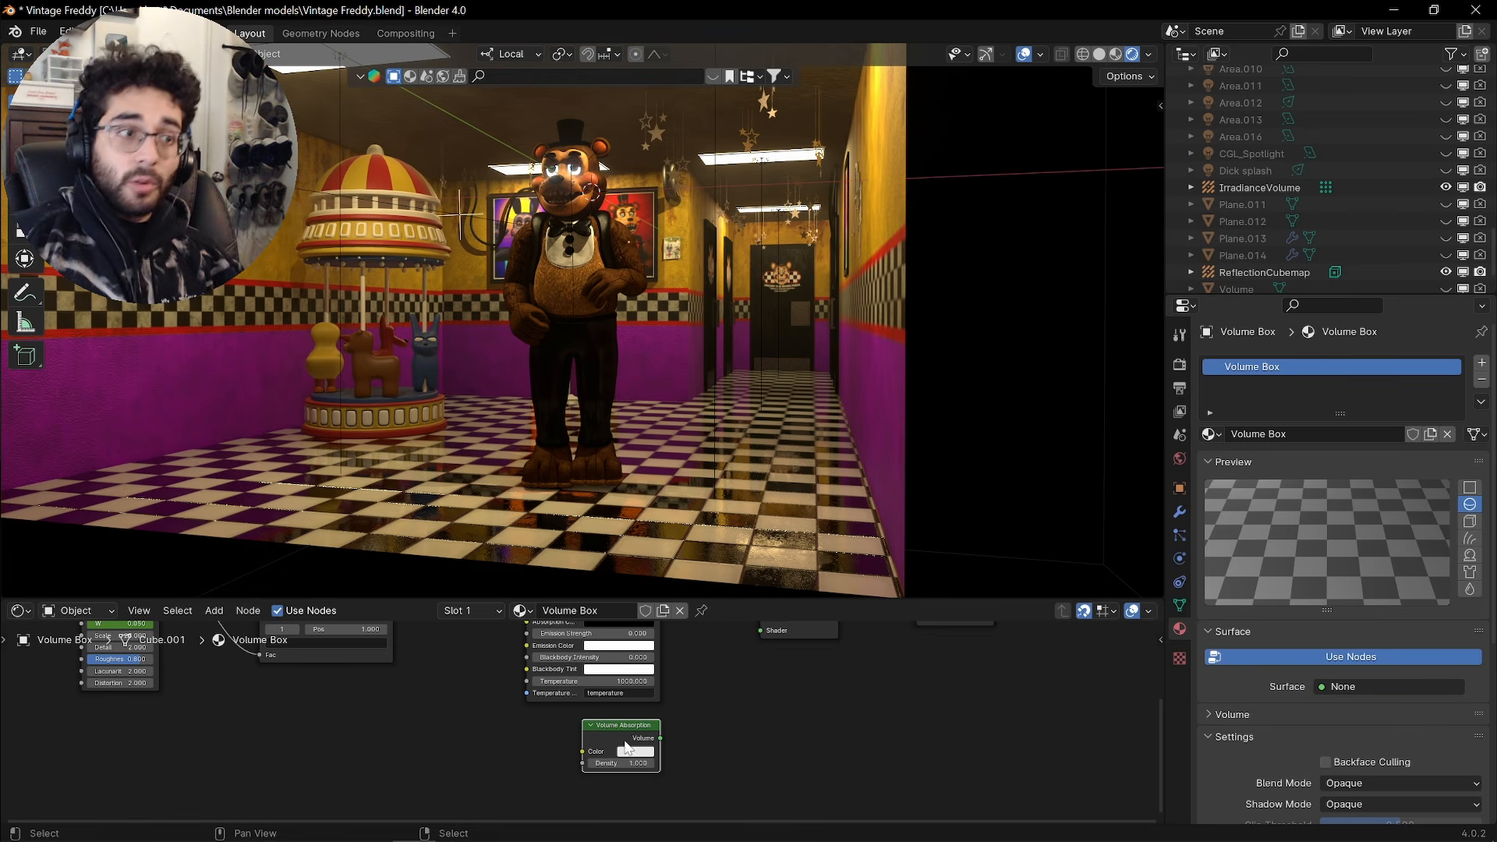
pyautogui.moveTo(658, 741); pyautogui.dragTo(761, 725)
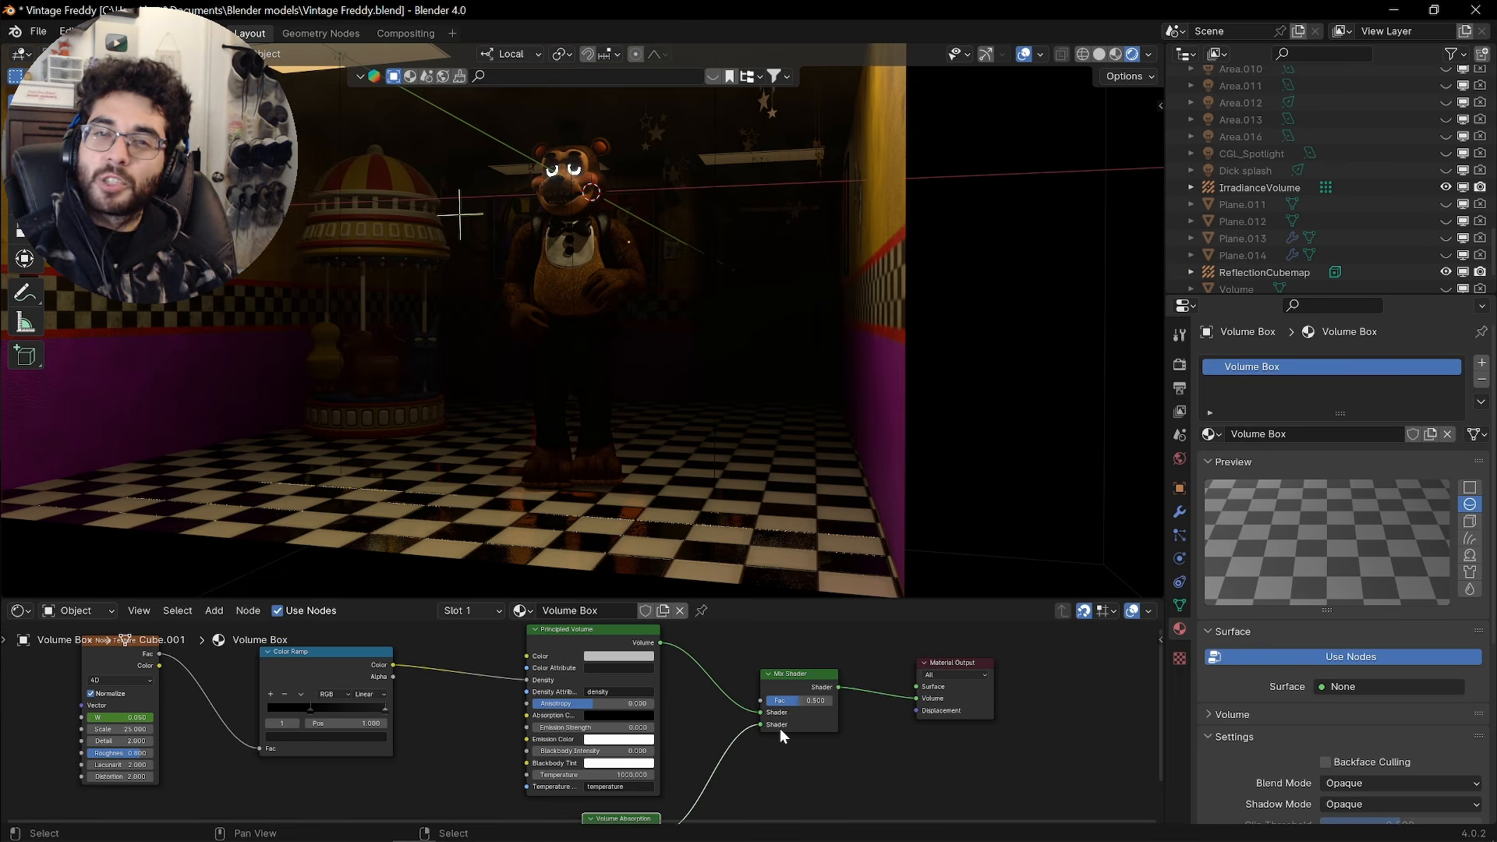
# Set the Volume Absorption node's Density to 0.1
pyautogui.moveTo(780, 729); pyautogui.dragTo(799, 634, button='middle')
pyautogui.scroll(7, 755, 763)
pyautogui.moveTo(755, 763); pyautogui.dragTo(693, 730, button='middle')
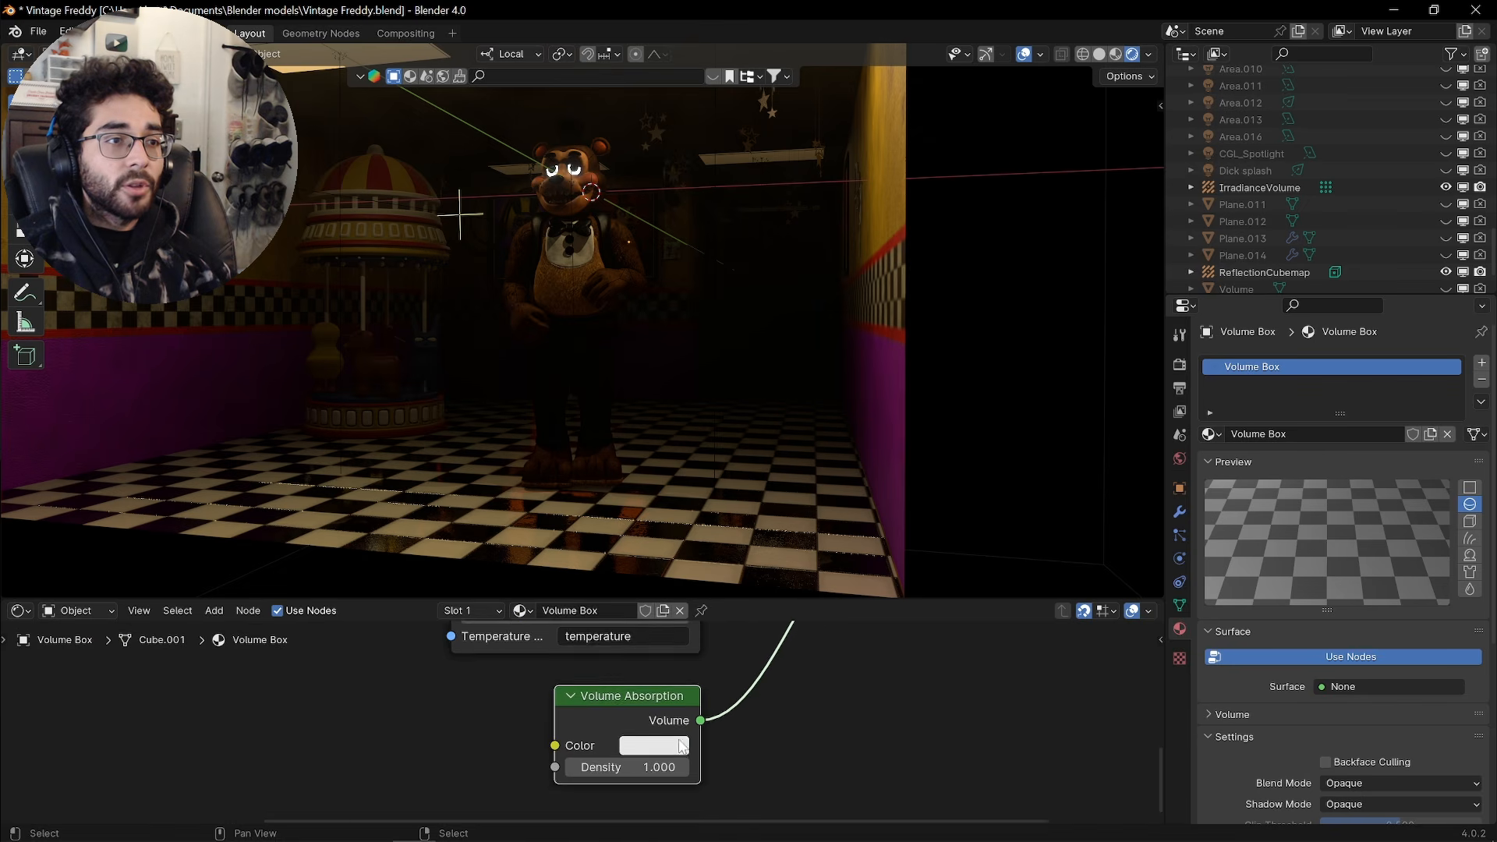
pyautogui.scroll(3, 668, 778)
pyautogui.click(668, 778)
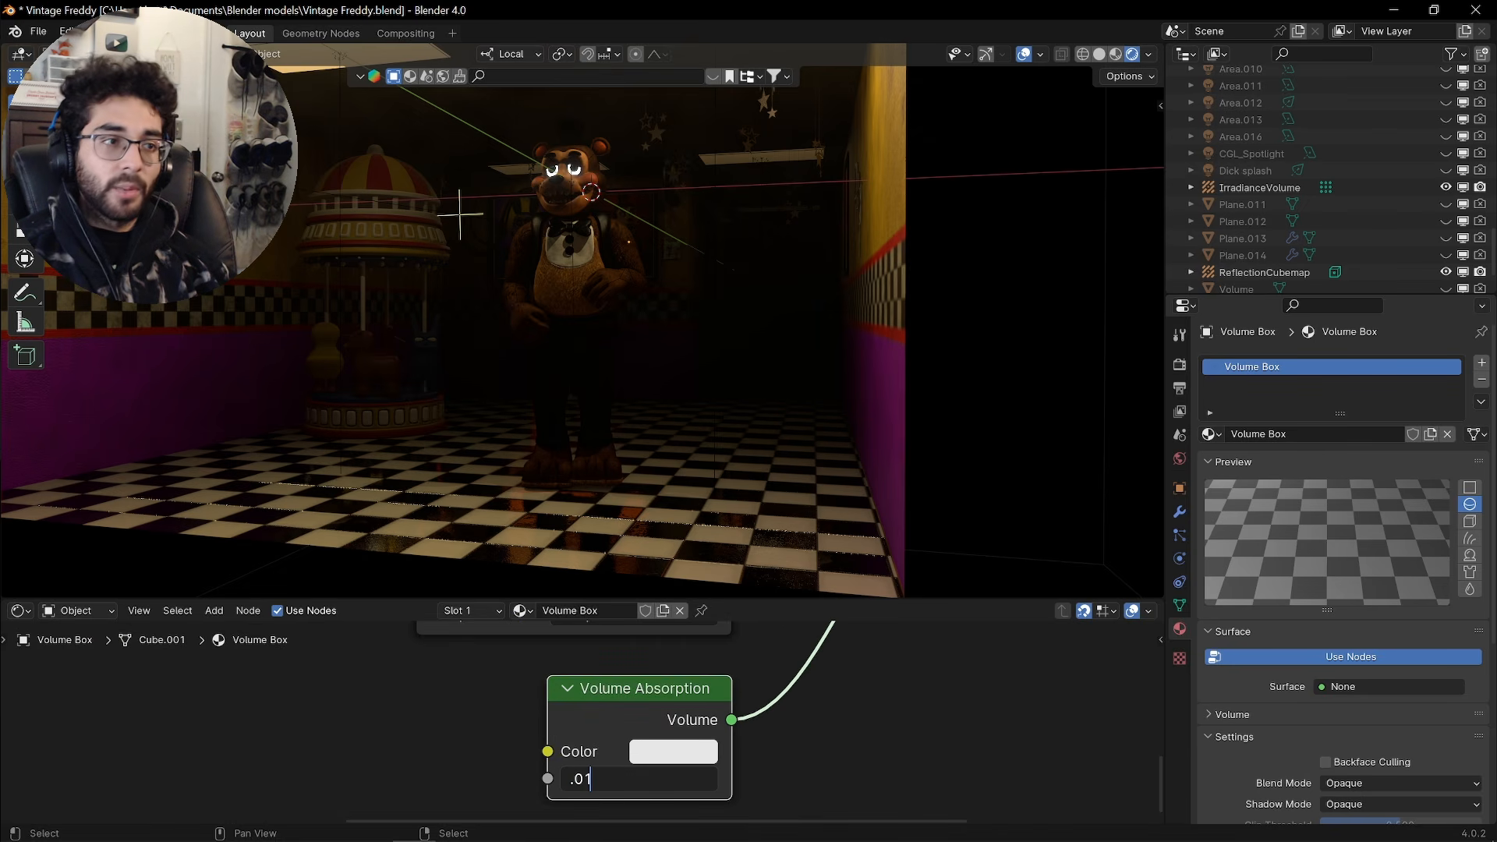
pyautogui.press('Escape')
pyautogui.click(668, 779)
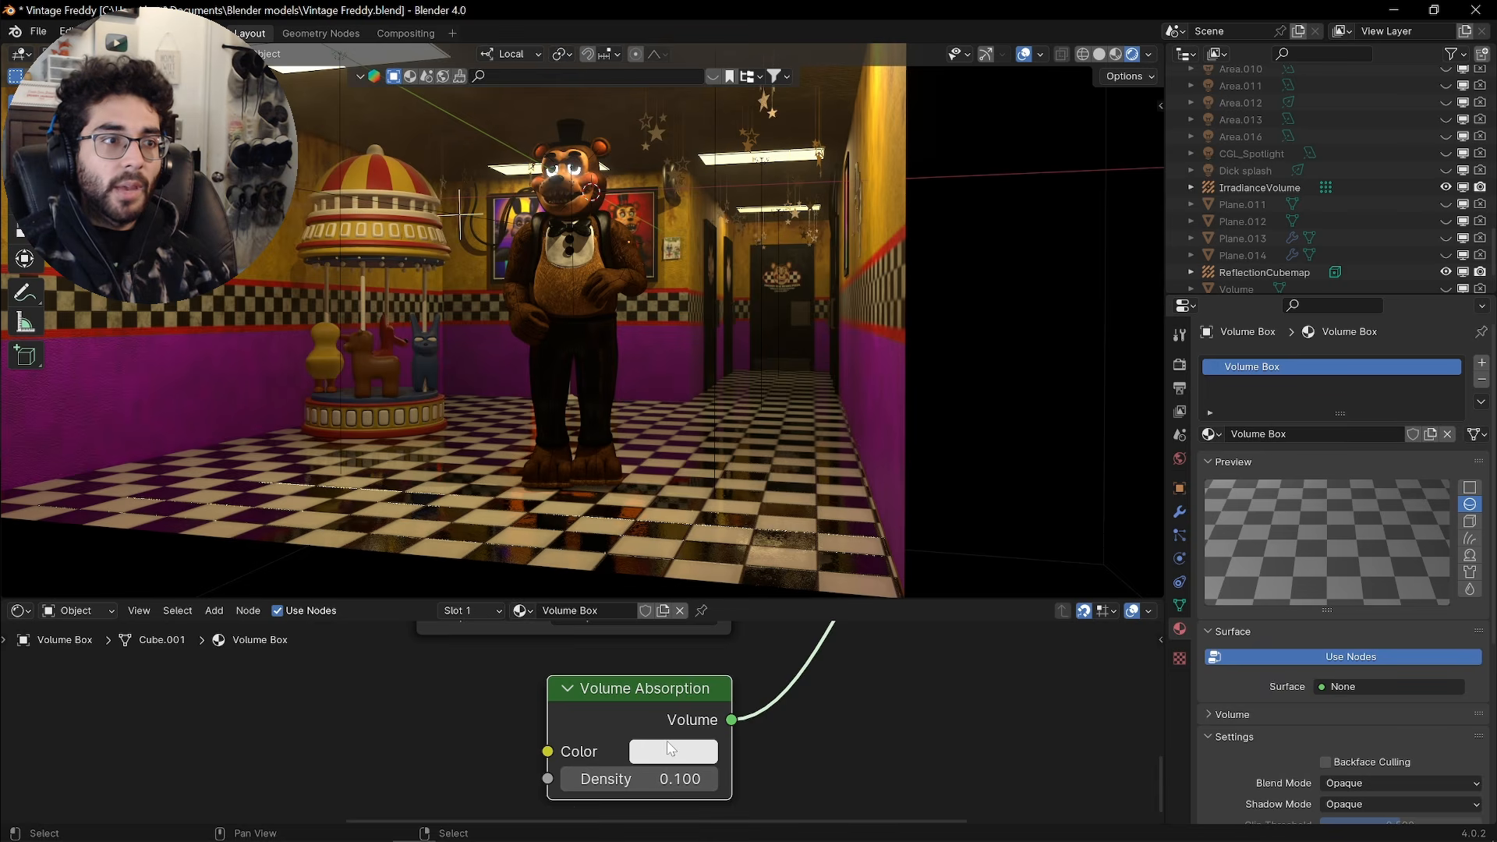
# Tint the Volume Absorption colour light blue with hue 0.575, saturation 0.460 and value 1.0, and inspect the room
pyautogui.click(668, 750)
pyautogui.click(710, 567)
pyautogui.moveTo(819, 328); pyautogui.dragTo(791, 311)
pyautogui.scroll(-2, 876, 277)
pyautogui.scroll(2, 876, 278)
pyautogui.moveTo(876, 278); pyautogui.dragTo(793, 288, button='middle')
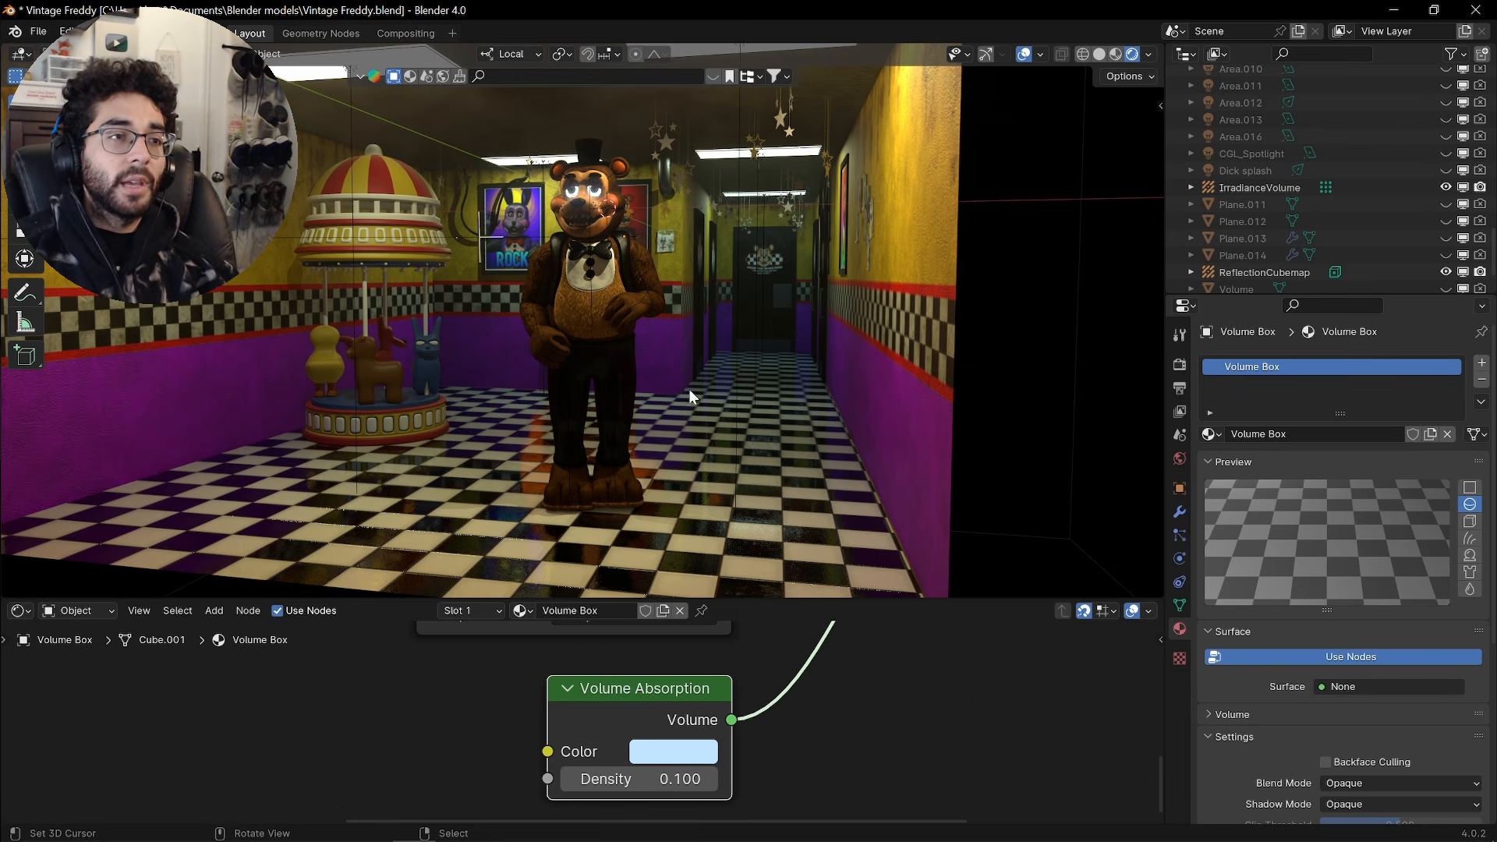
# Lower the Volume Absorption colour's saturation to a very pale bluish white and shift its hue slightly toward violet
pyautogui.click(678, 752)
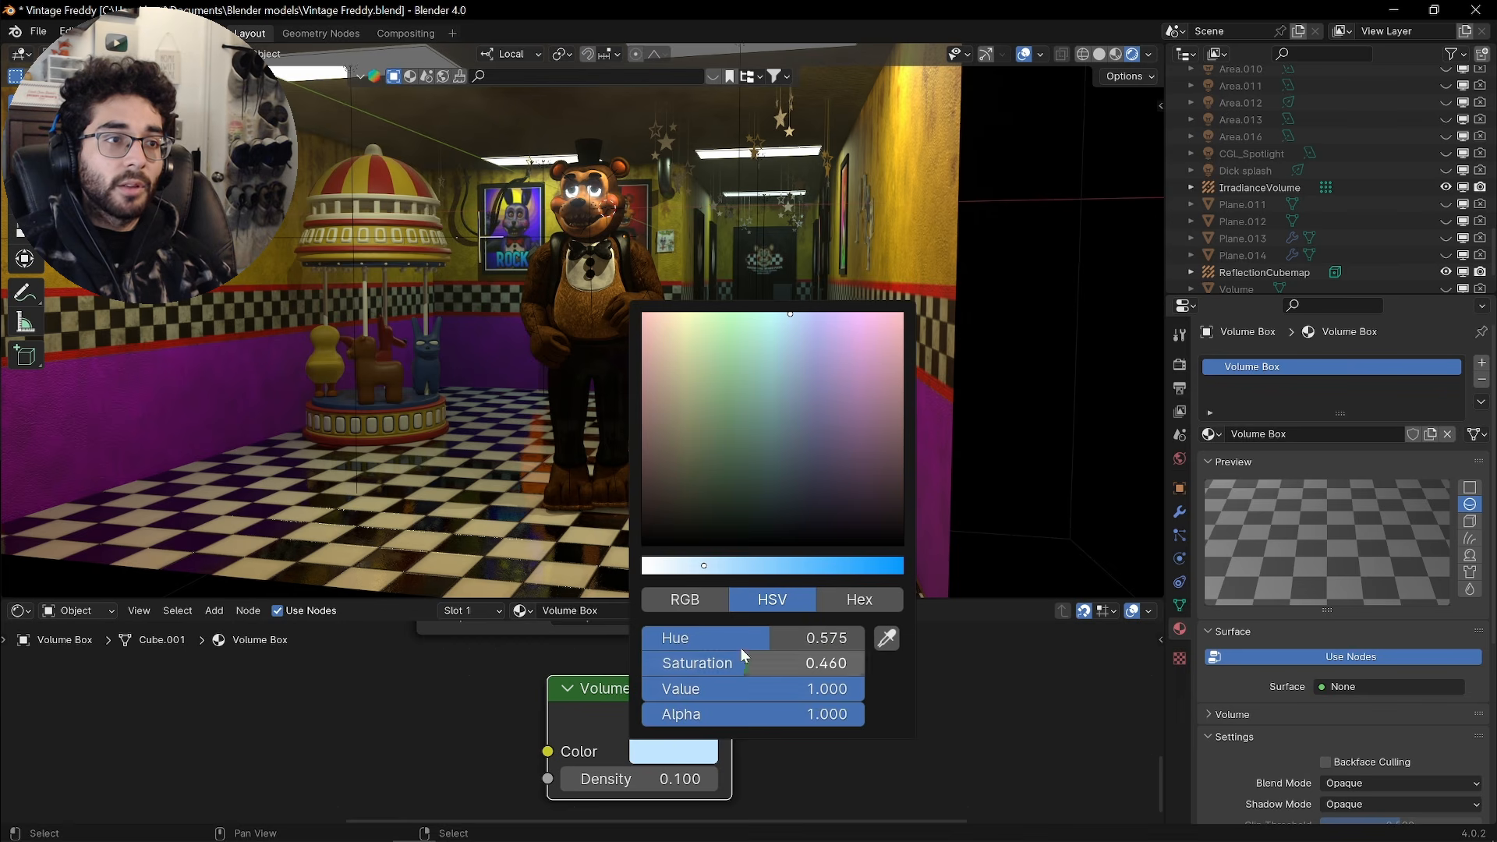
pyautogui.click(675, 568)
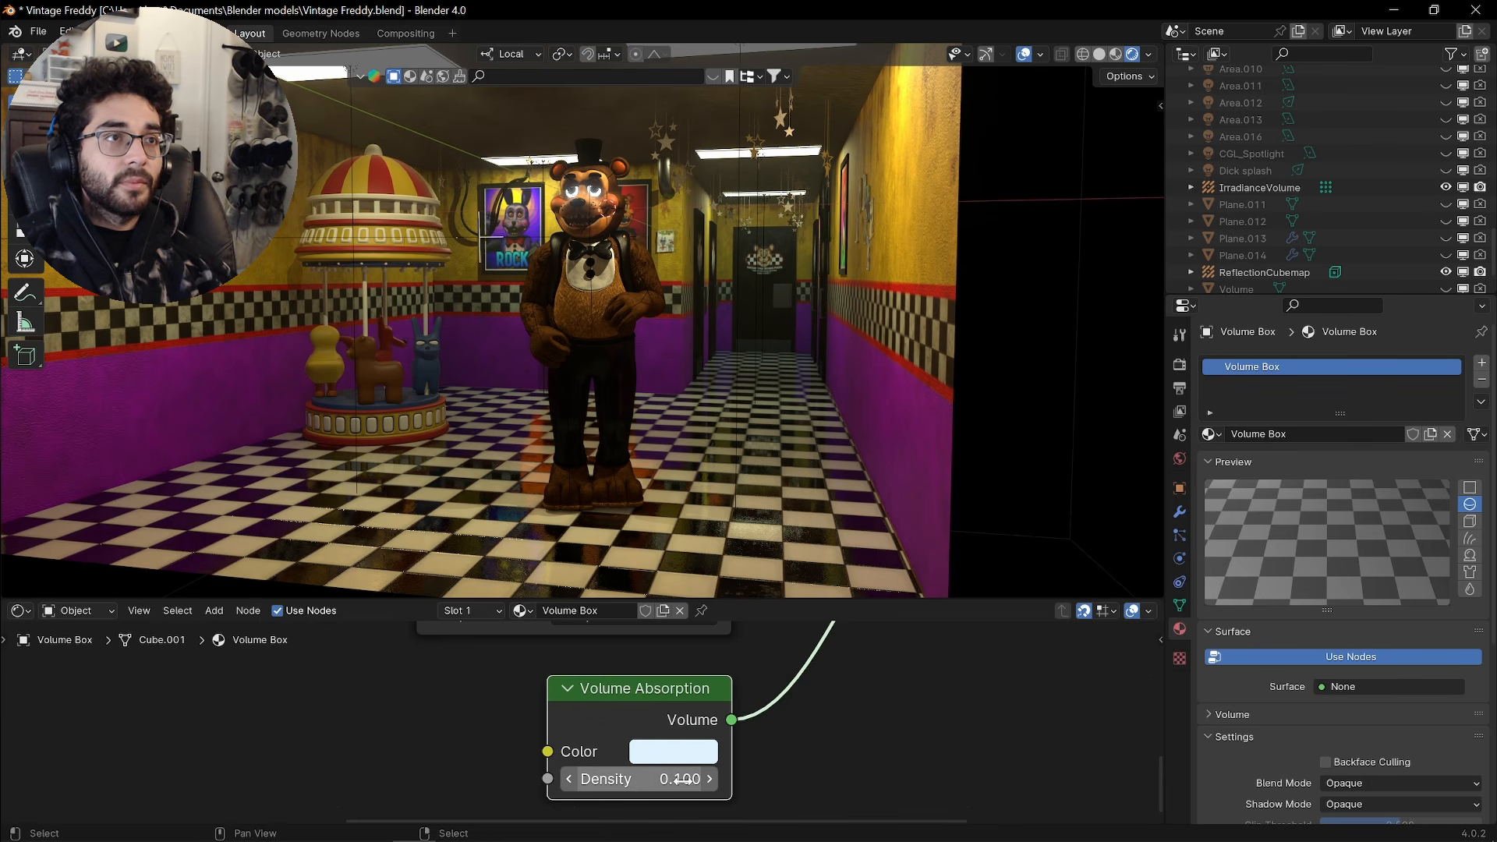
pyautogui.click(697, 761)
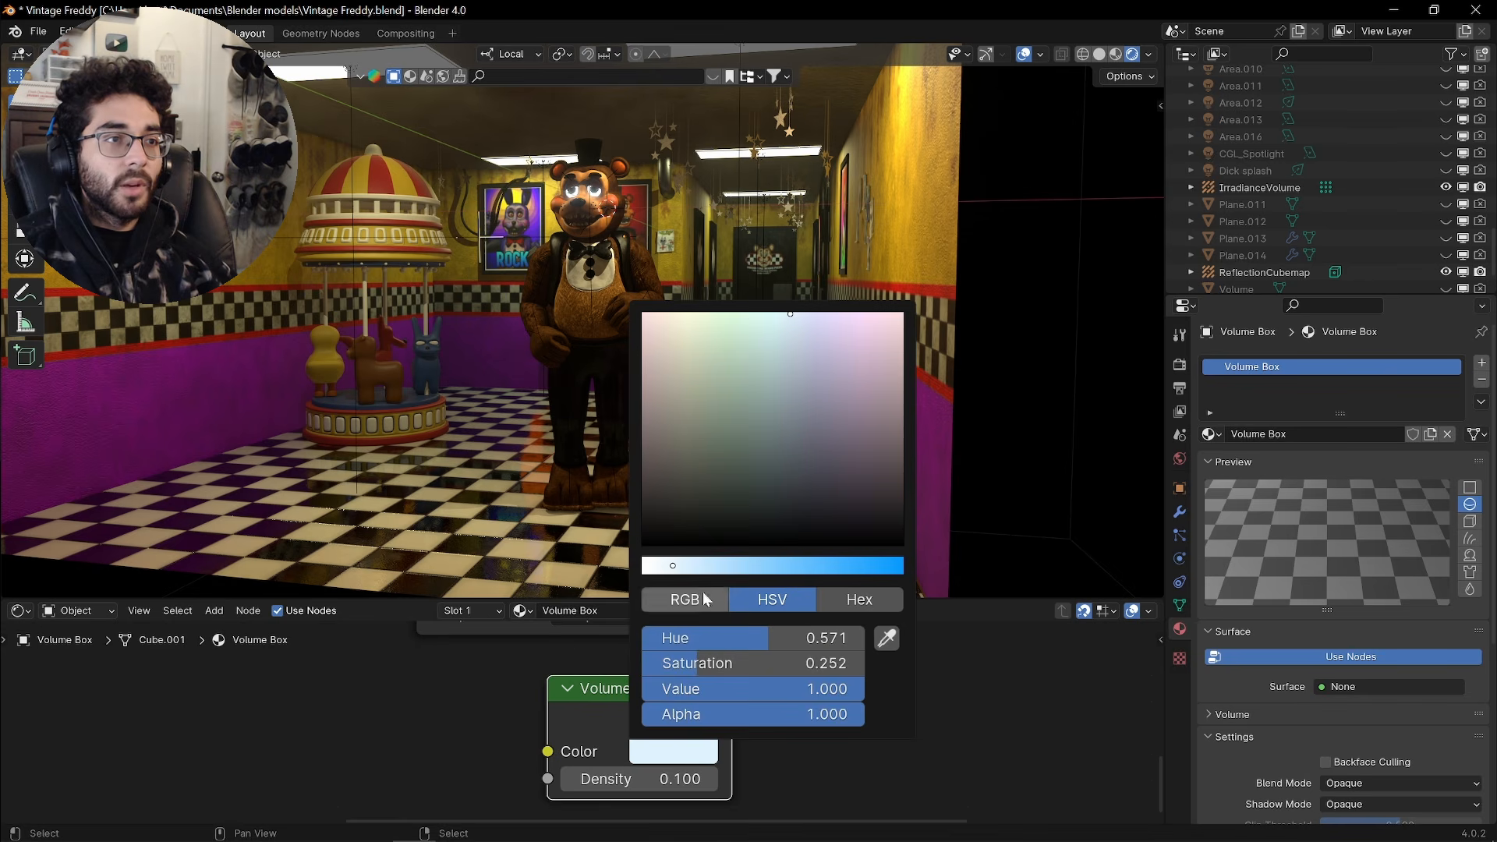
pyautogui.click(659, 566)
pyautogui.click(805, 314)
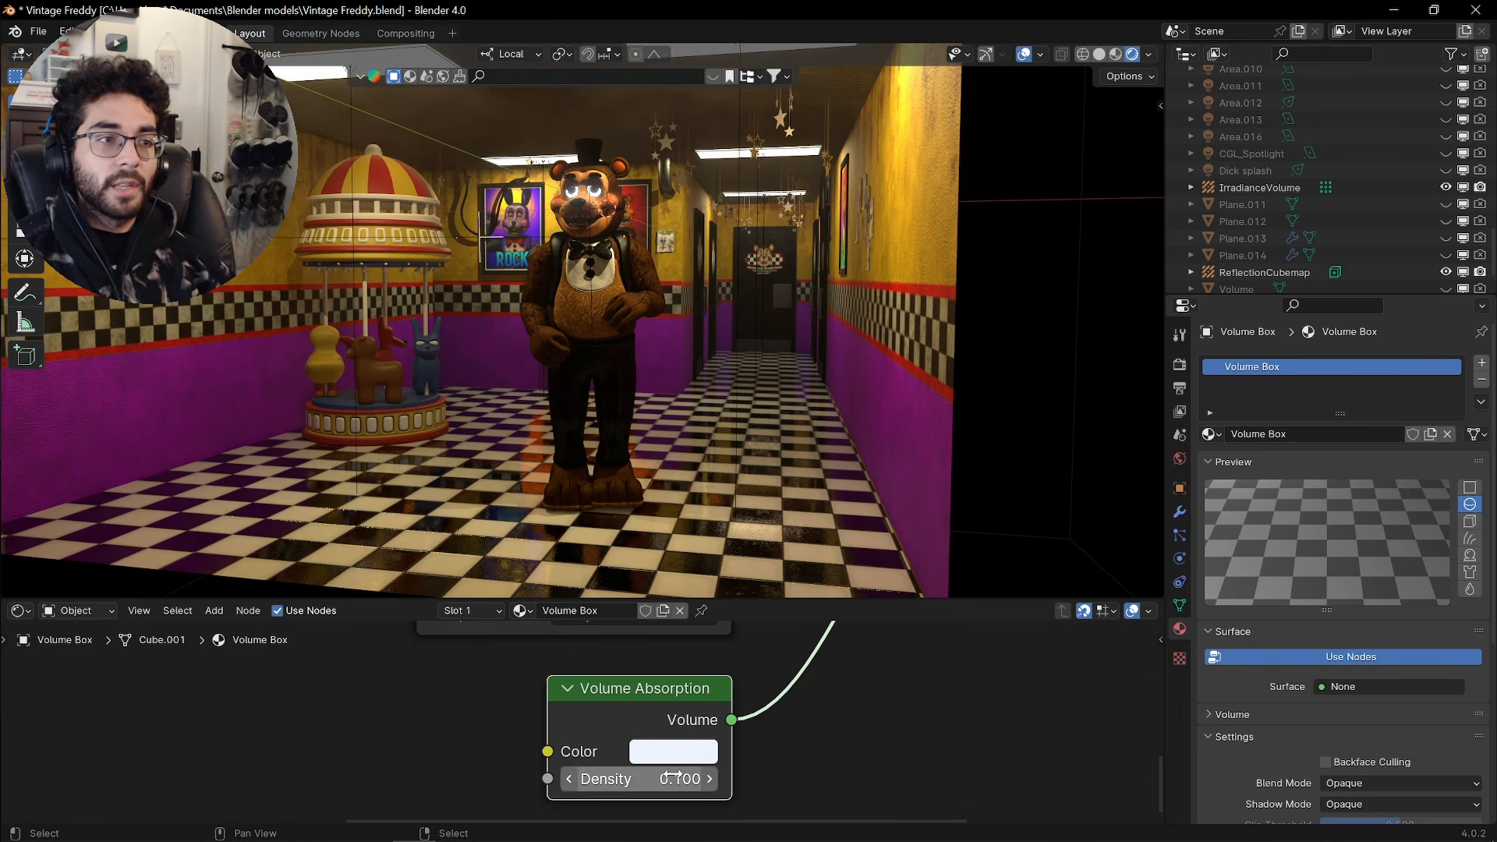
# Through the camera view, try a Volume Absorption Density of 0.5 and return it to 0.1
pyautogui.press('KP_0')
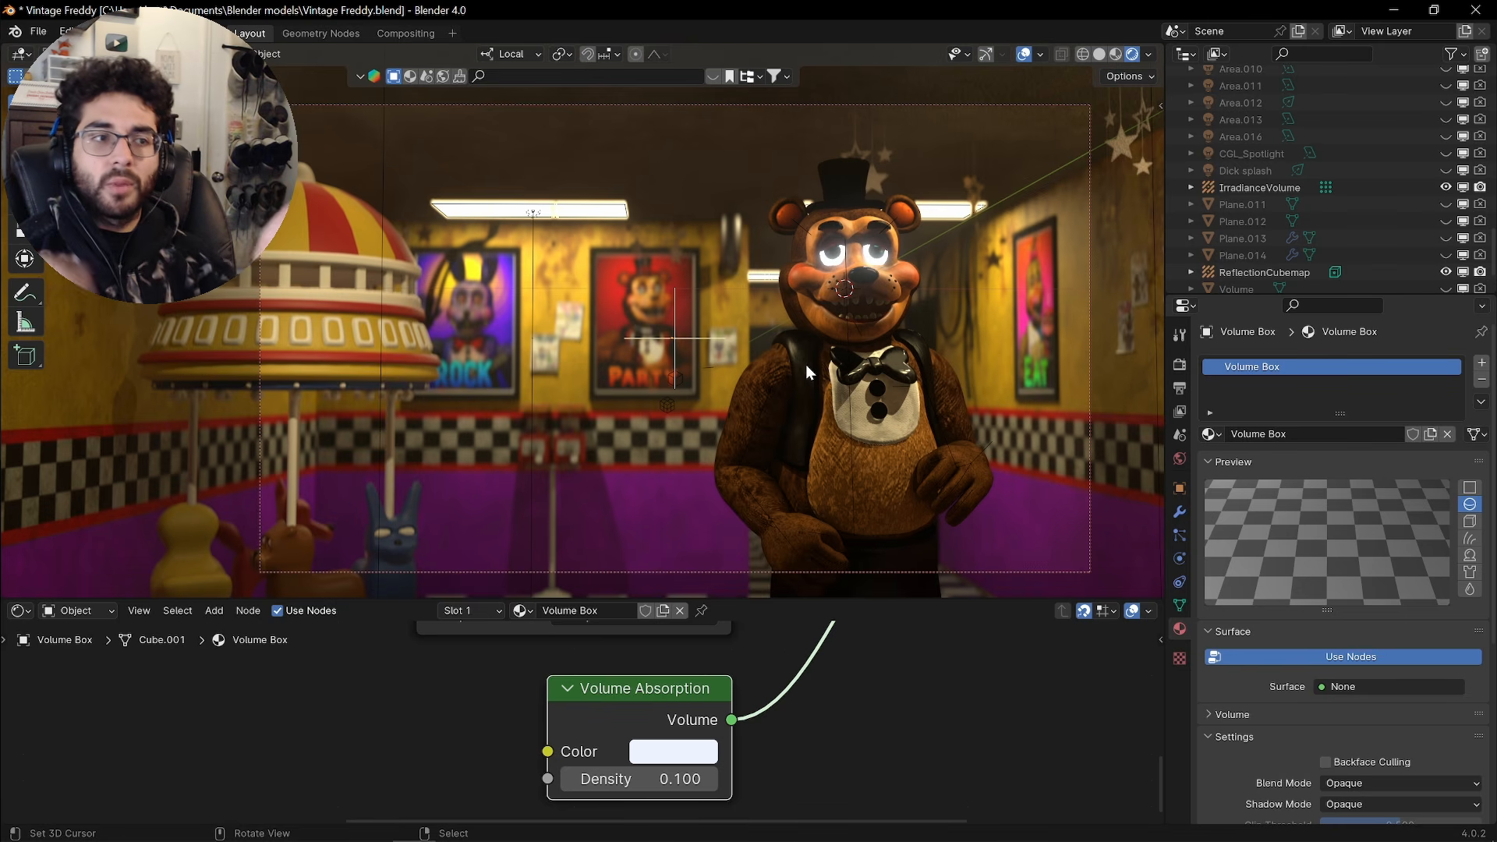
pyautogui.click(685, 781)
pyautogui.write('0.5')
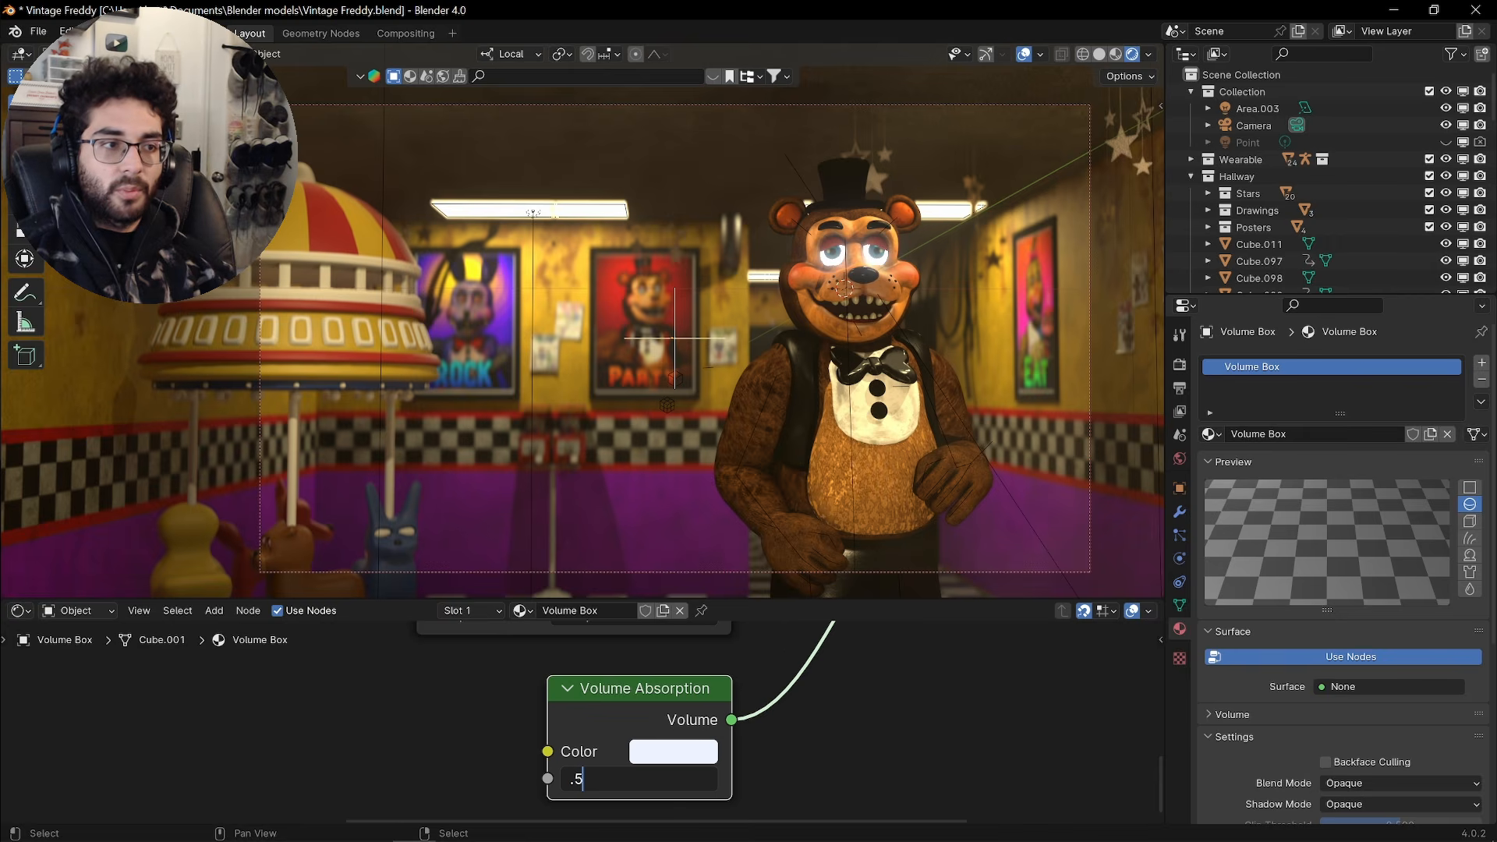
pyautogui.press('Return')
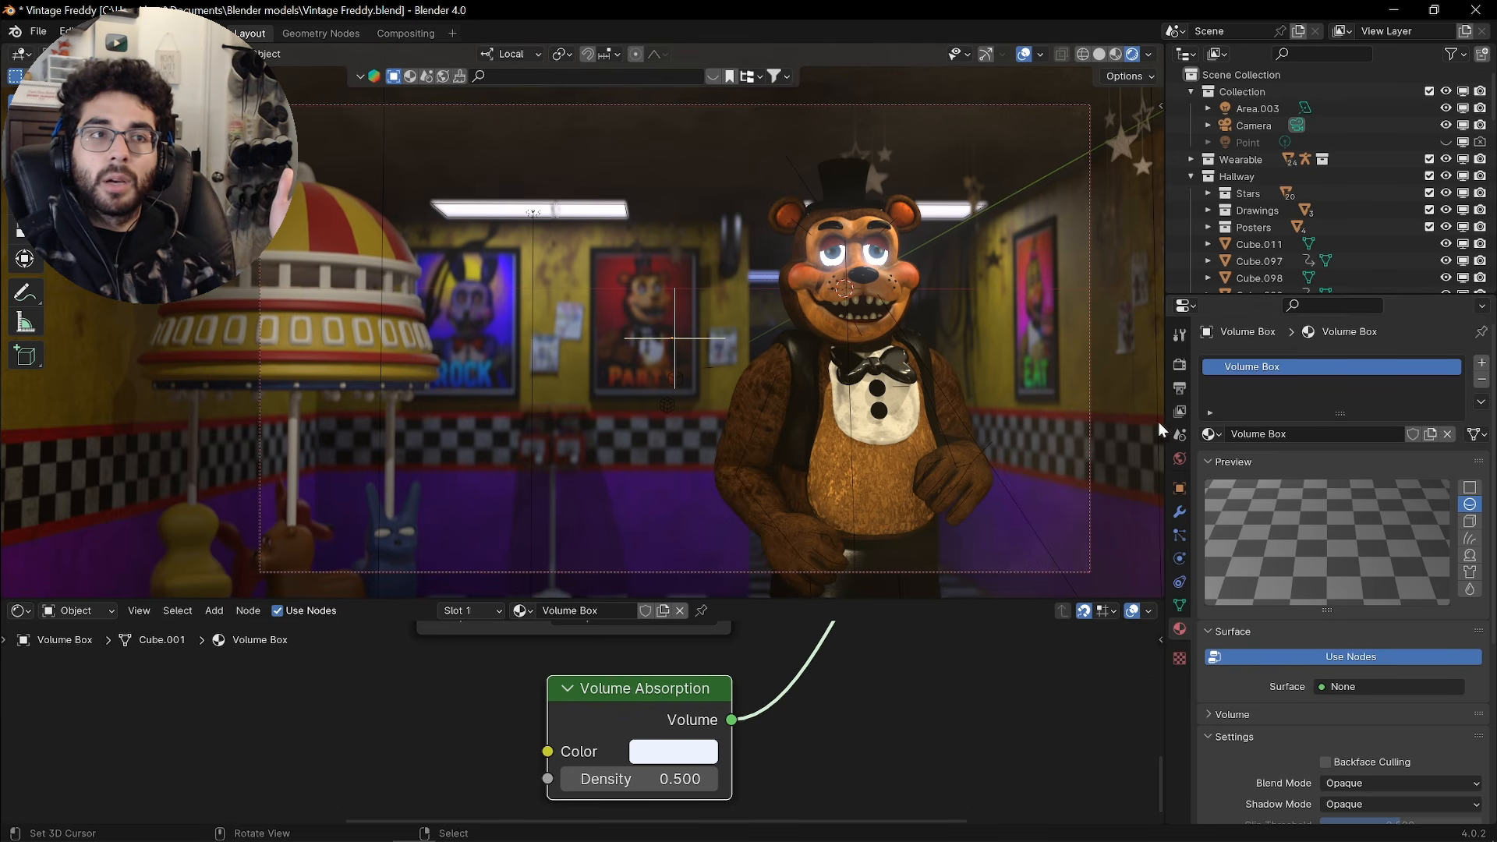
pyautogui.click(675, 779)
pyautogui.write('.1')
pyautogui.press('Return')
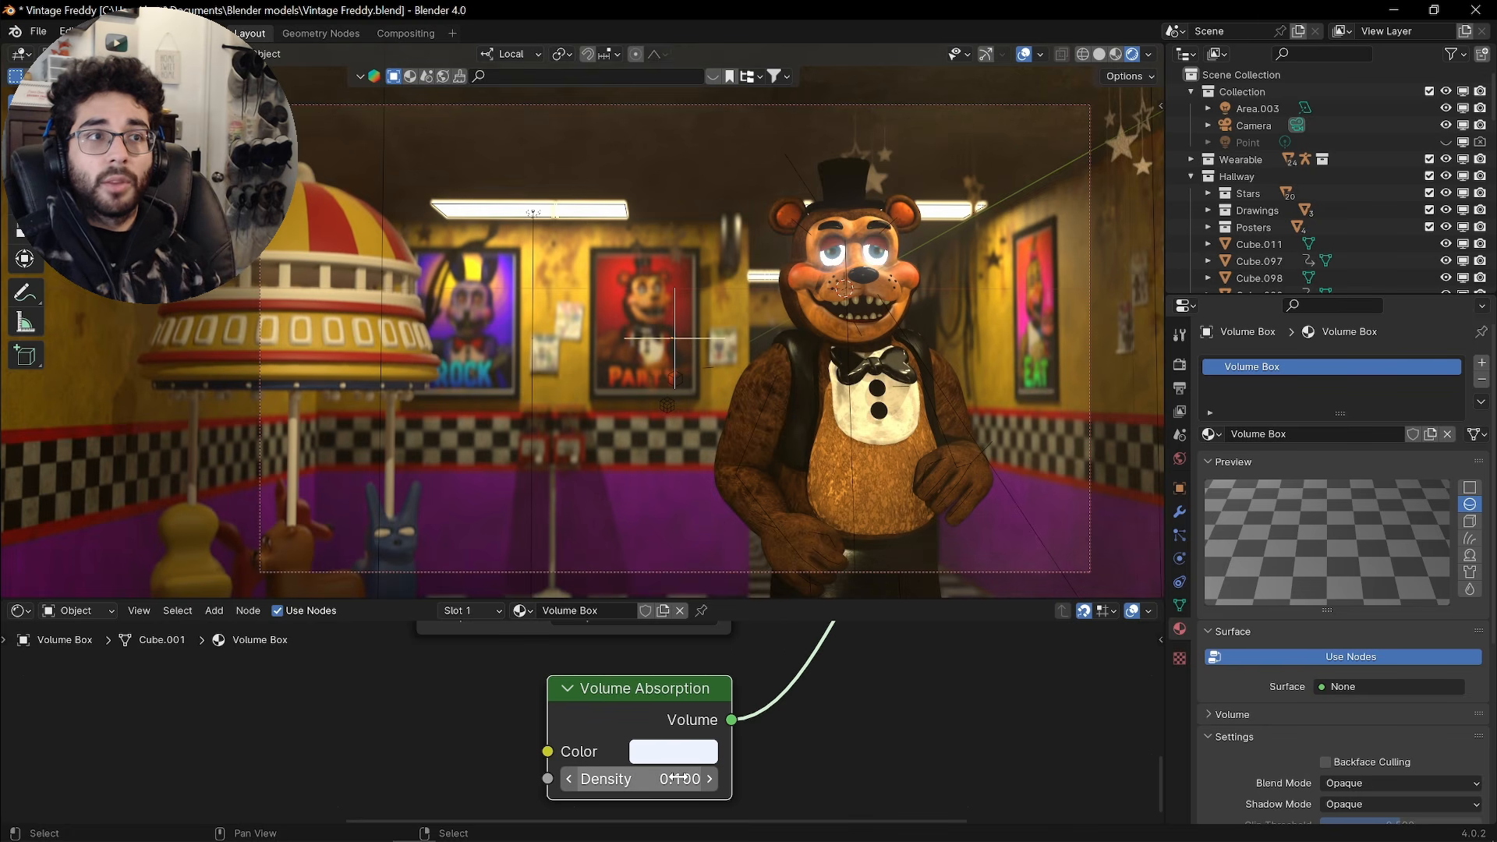
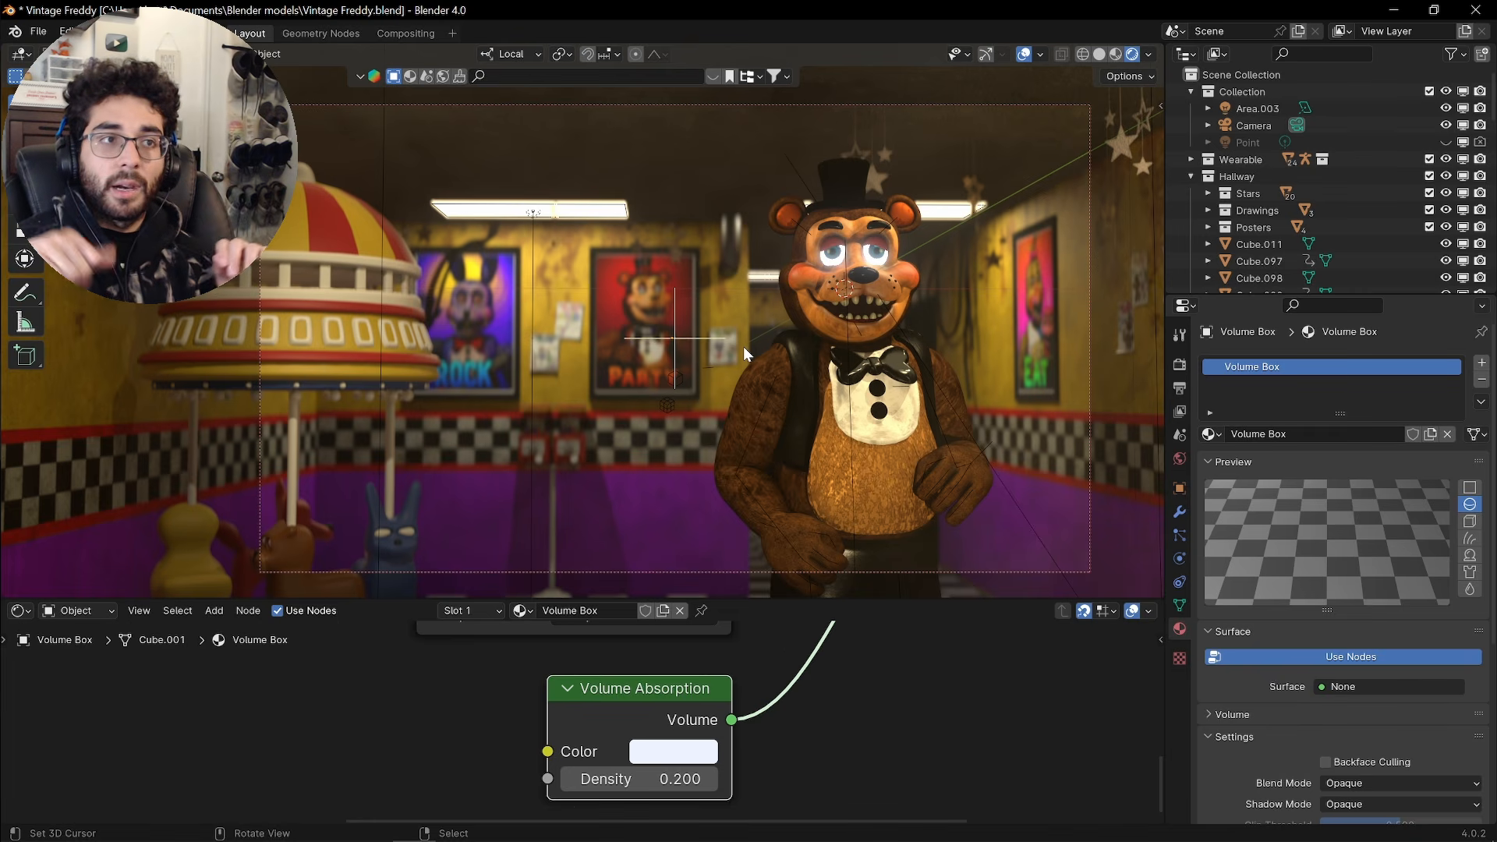
# Bring the whole Volume Box node tree into view and shrink the Shader Editor to enlarge the 3D viewport
pyautogui.scroll(-14, 622, 718)
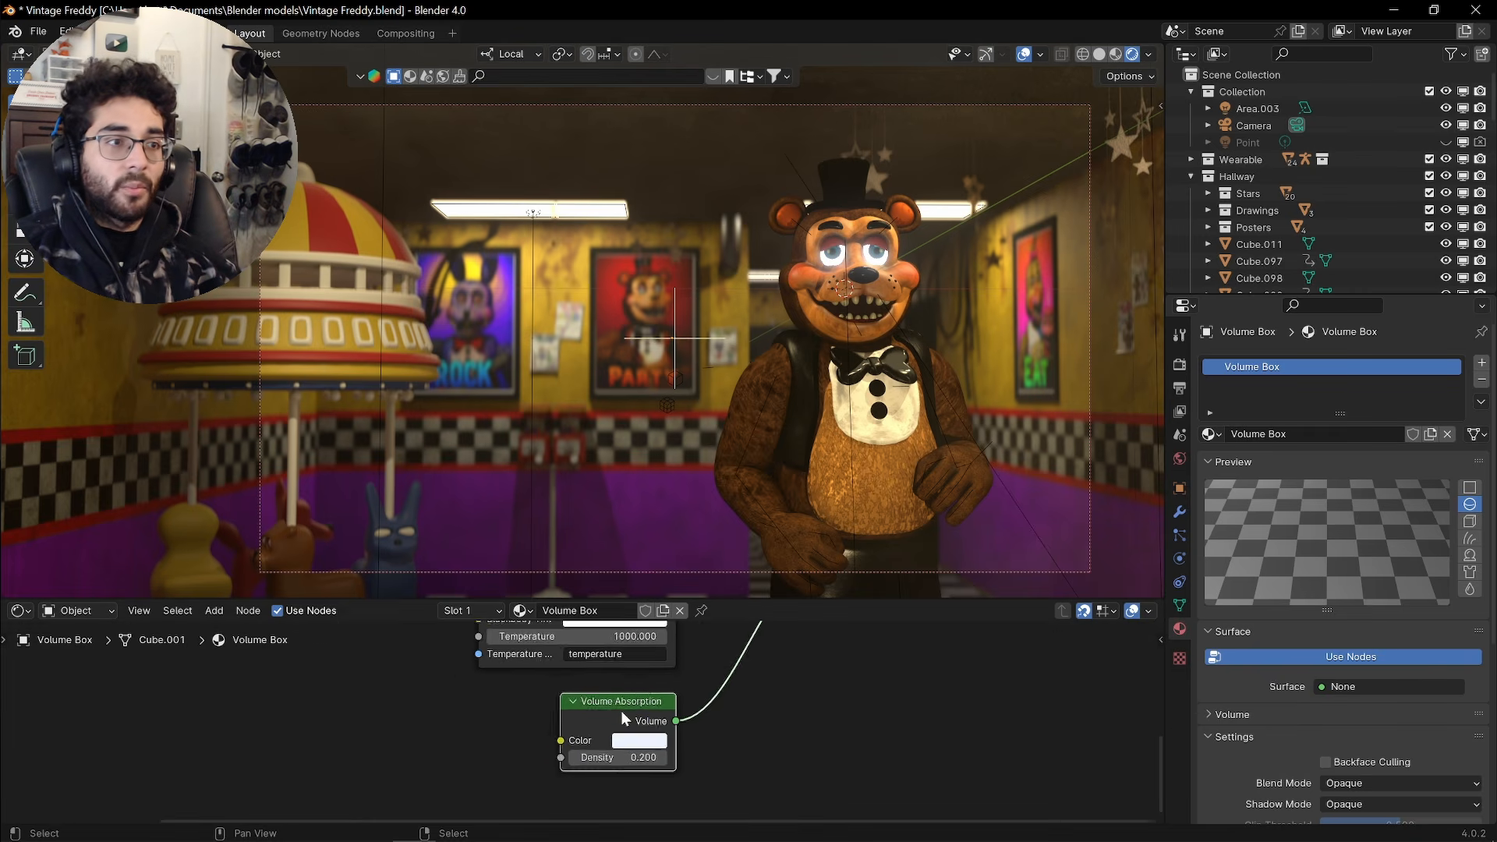
pyautogui.moveTo(612, 673); pyautogui.dragTo(614, 763, button='middle')
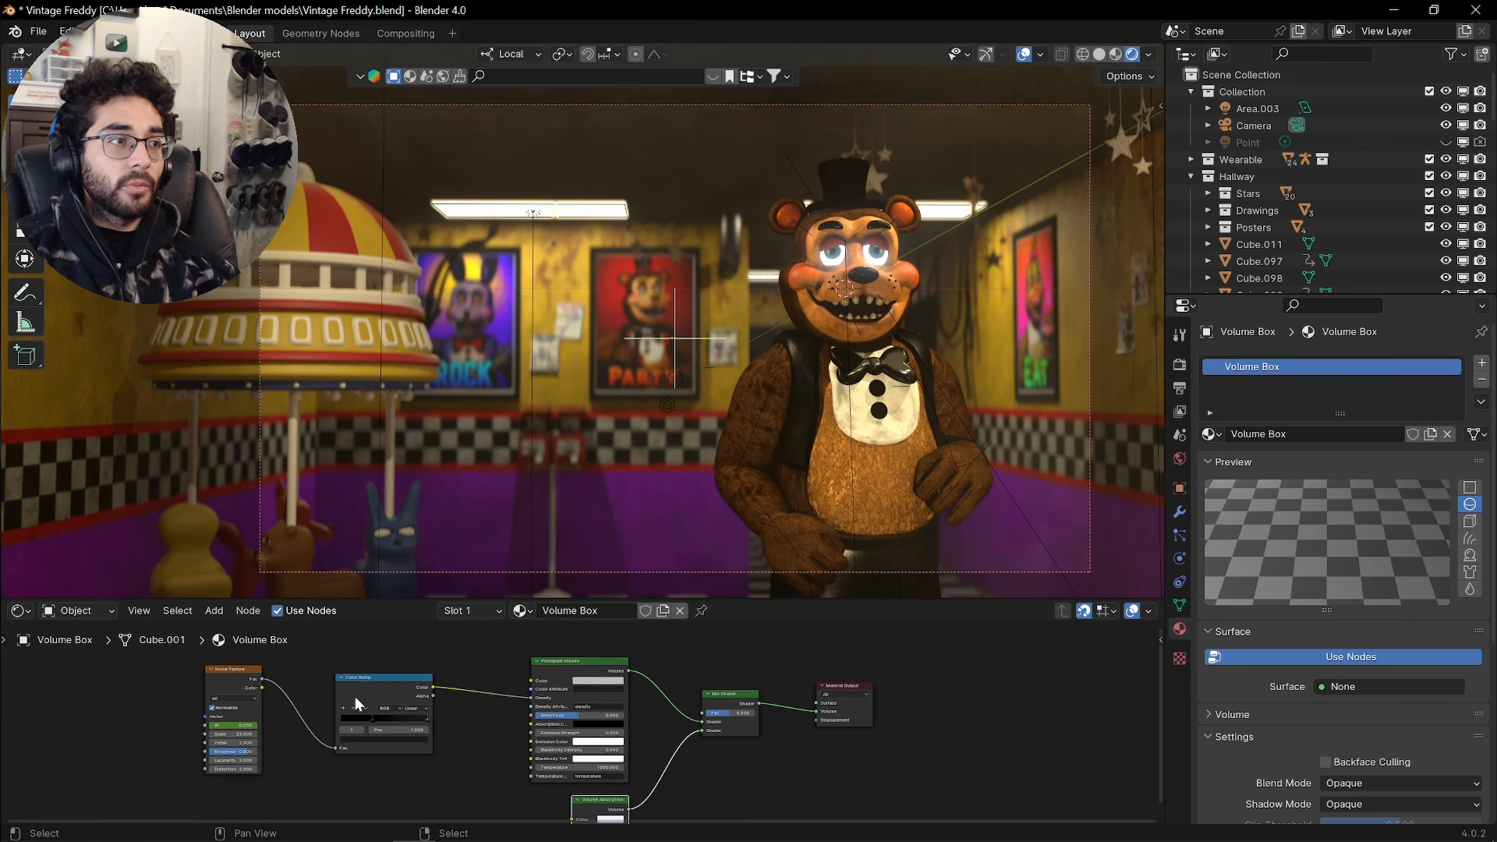
pyautogui.moveTo(834, 601); pyautogui.dragTo(835, 739)
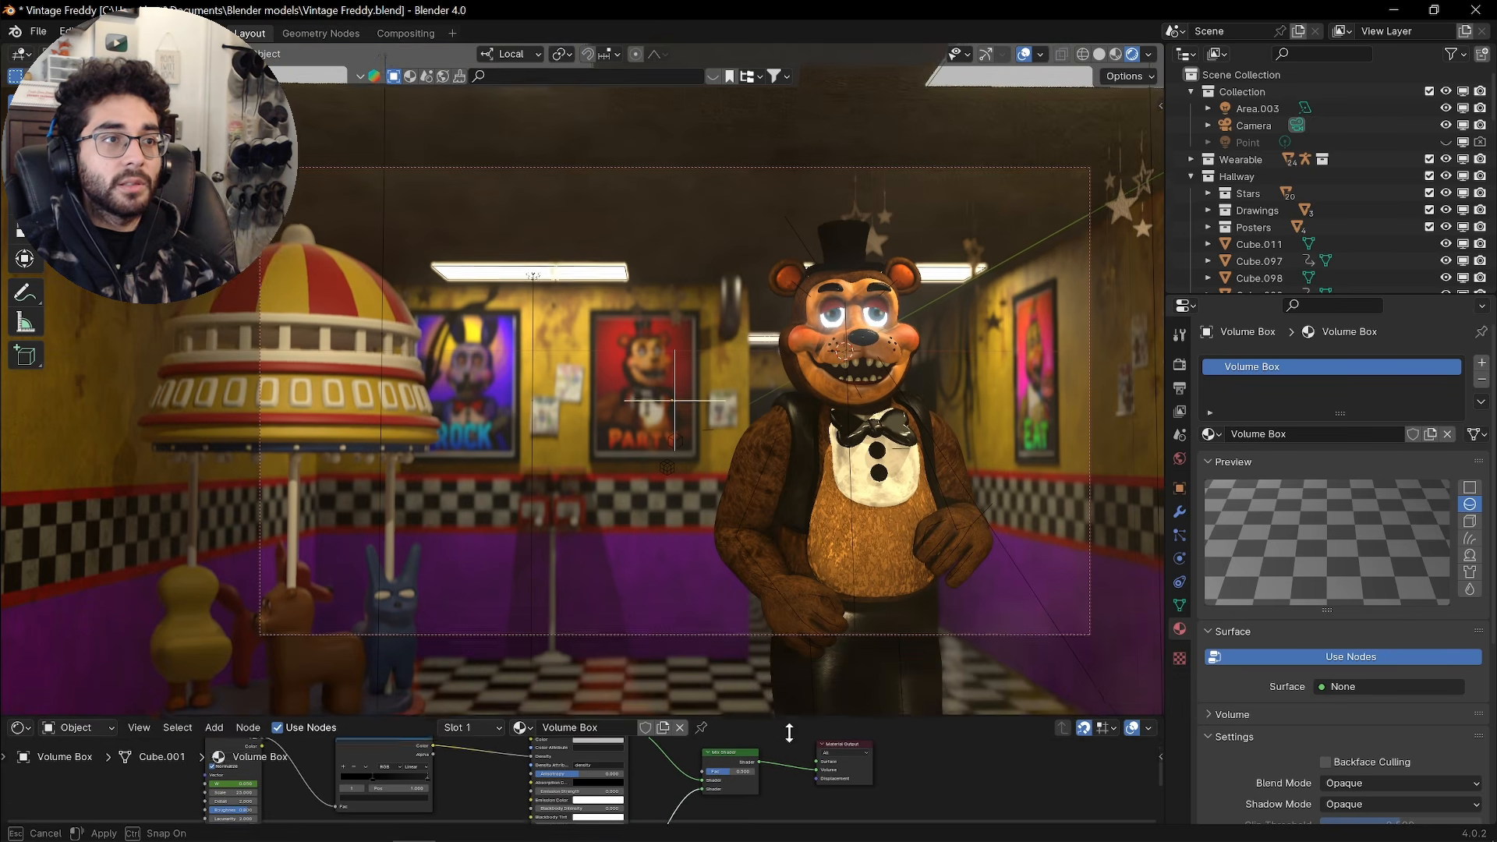
# Enable Volumetric Shadows in the EEVEE render settings and inspect the room and Freddy from another angle
pyautogui.scroll(2, 849, 564)
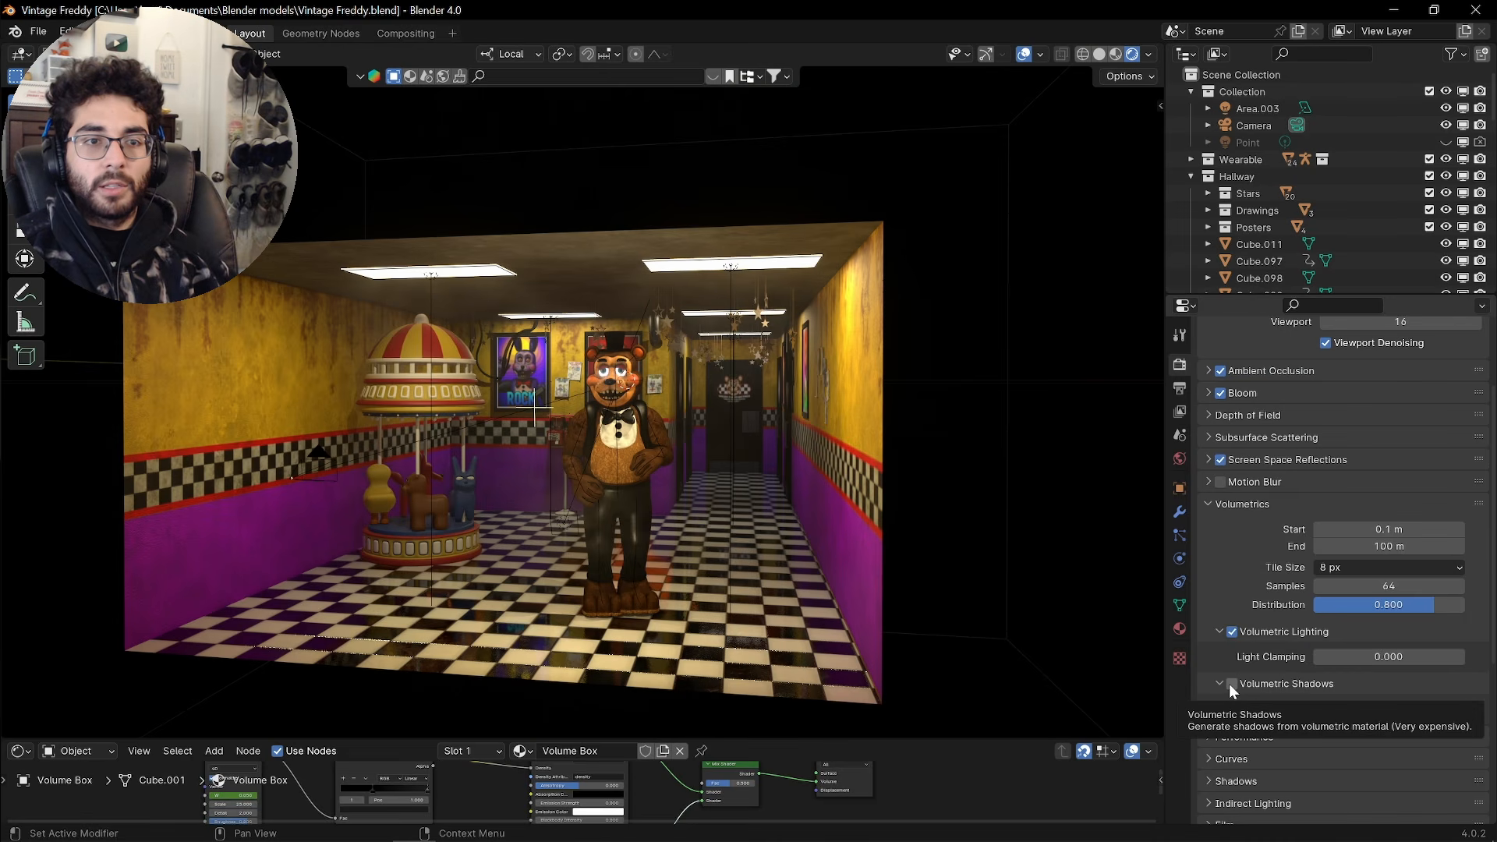
pyautogui.click(1230, 685)
pyautogui.scroll(2, 688, 482)
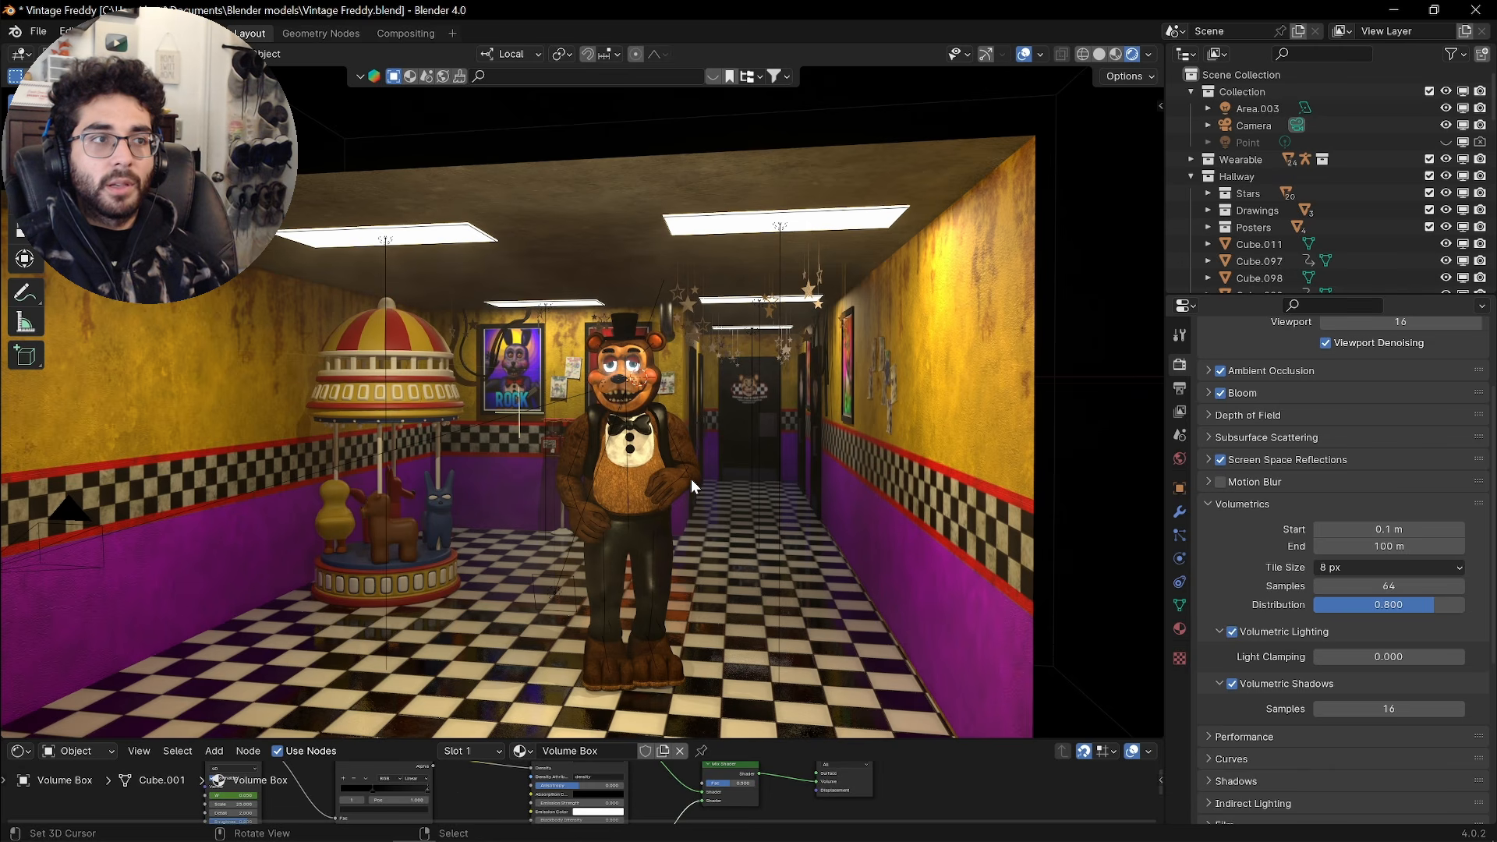
pyautogui.moveTo(690, 478); pyautogui.dragTo(931, 418, button='middle')
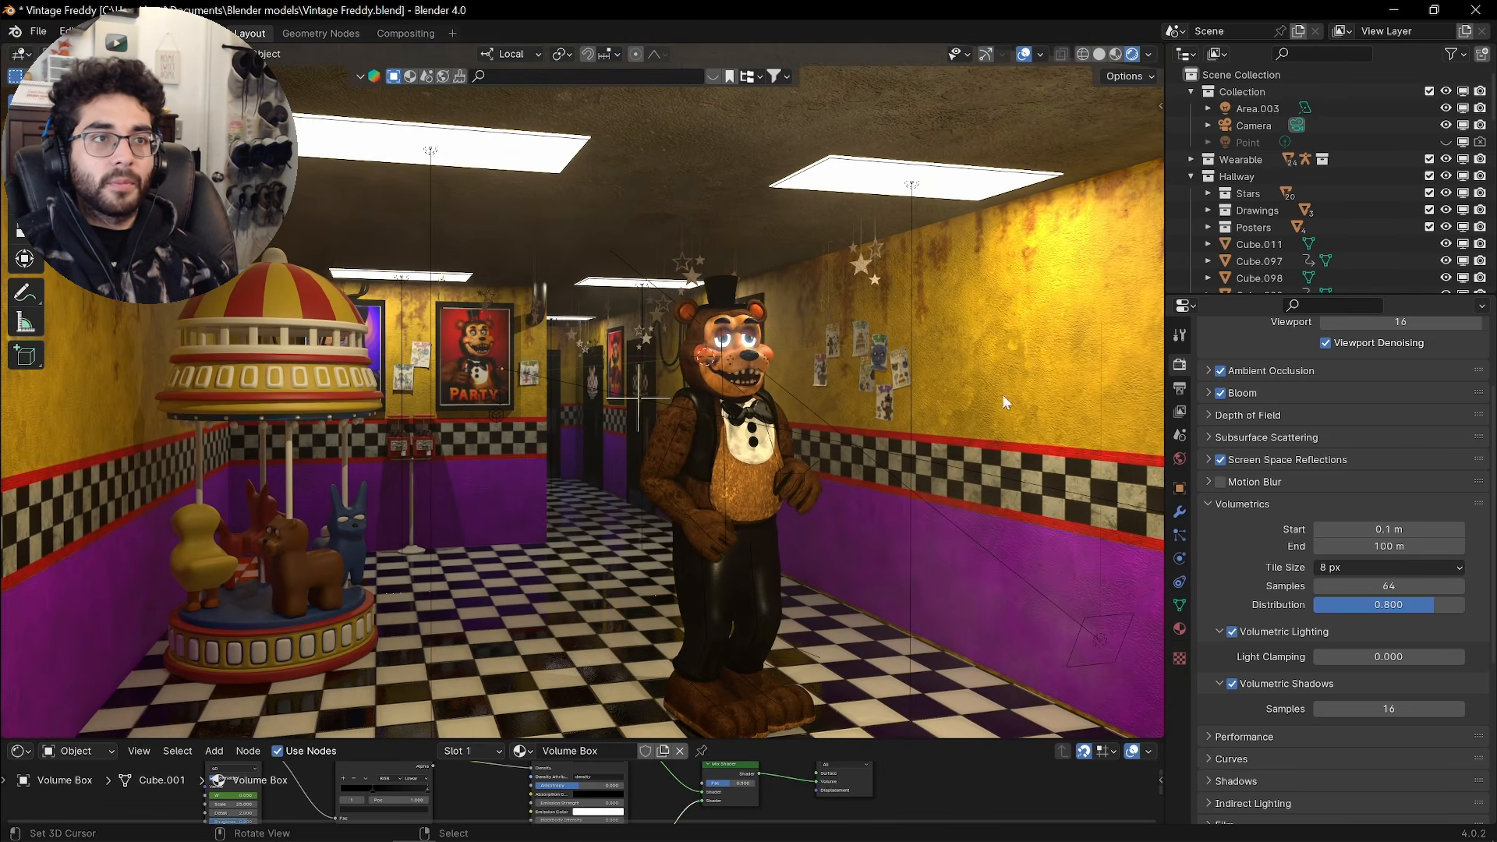
pyautogui.scroll(-10, 1472, 185)
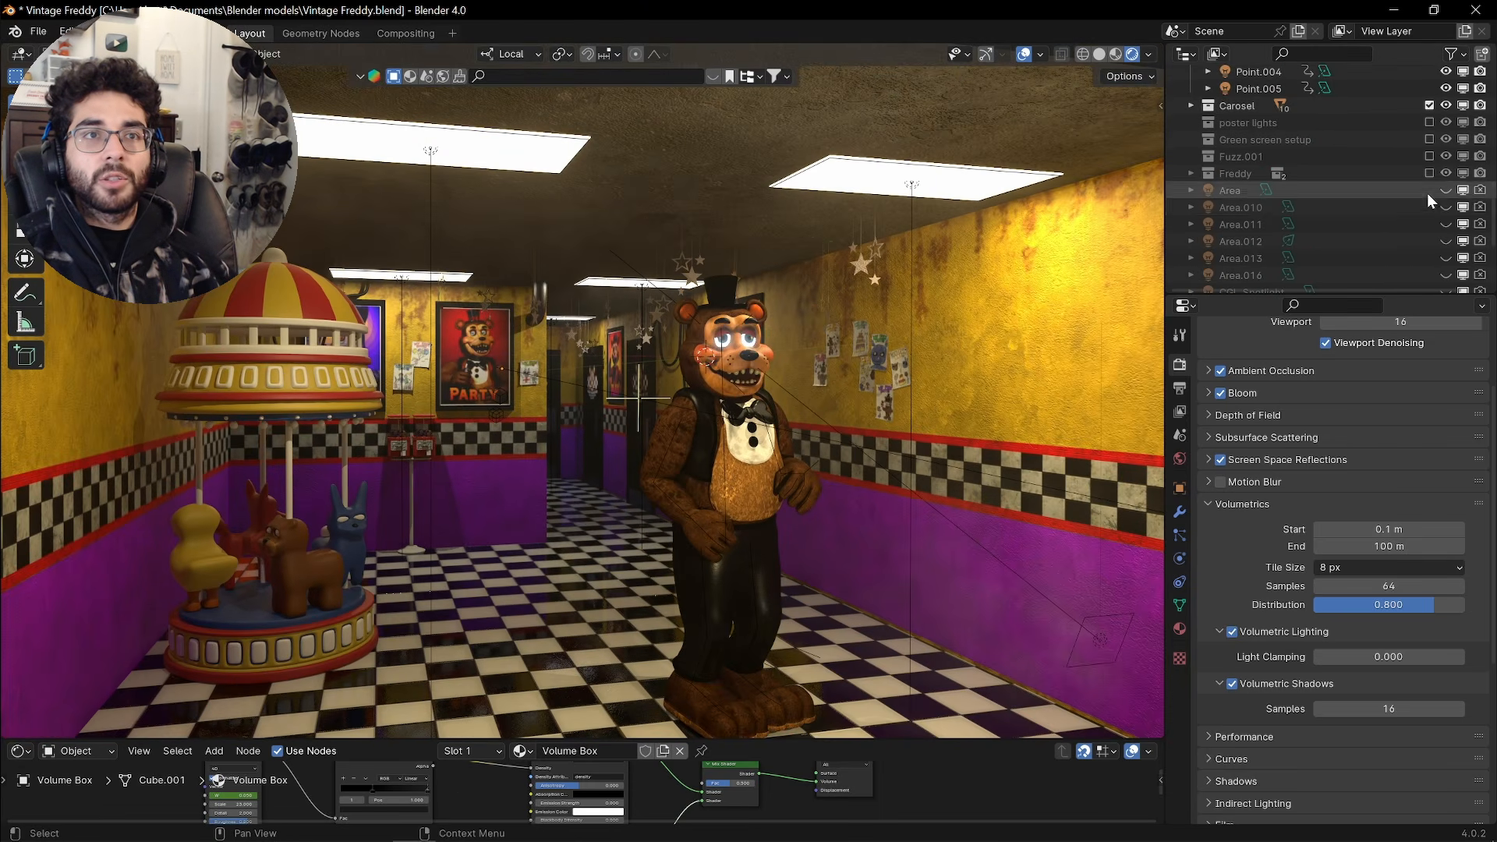
# Unhide the light named Area and inspect how it lights the fog around Freddy and the carousel
pyautogui.click(1446, 192)
pyautogui.moveTo(873, 297); pyautogui.dragTo(678, 475, button='middle')
pyautogui.moveTo(422, 808); pyautogui.dragTo(449, 785, button='middle')
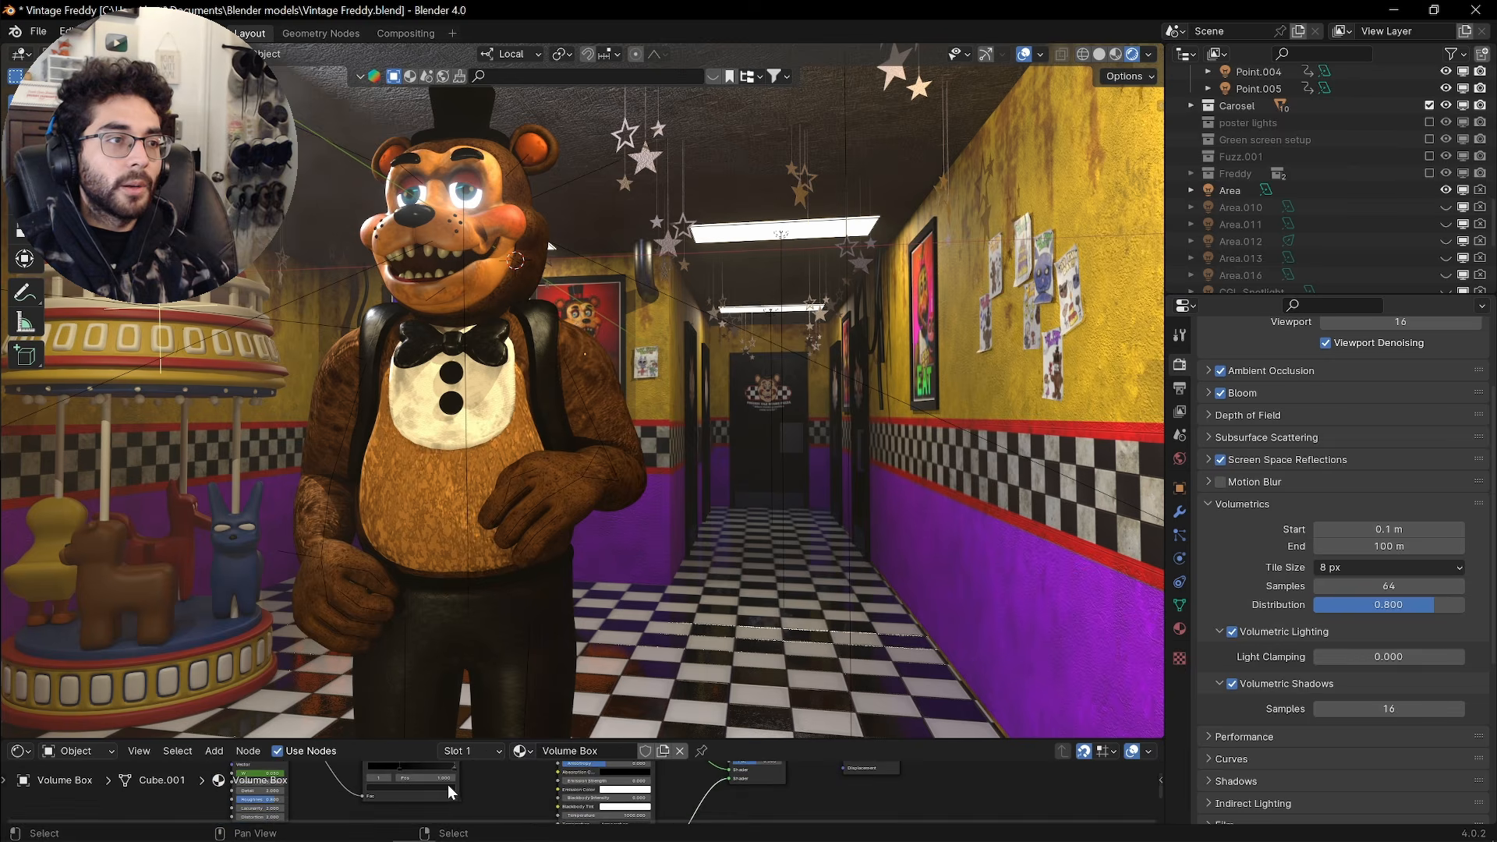
pyautogui.click(450, 786)
pyautogui.moveTo(506, 534); pyautogui.dragTo(495, 559, button='middle')
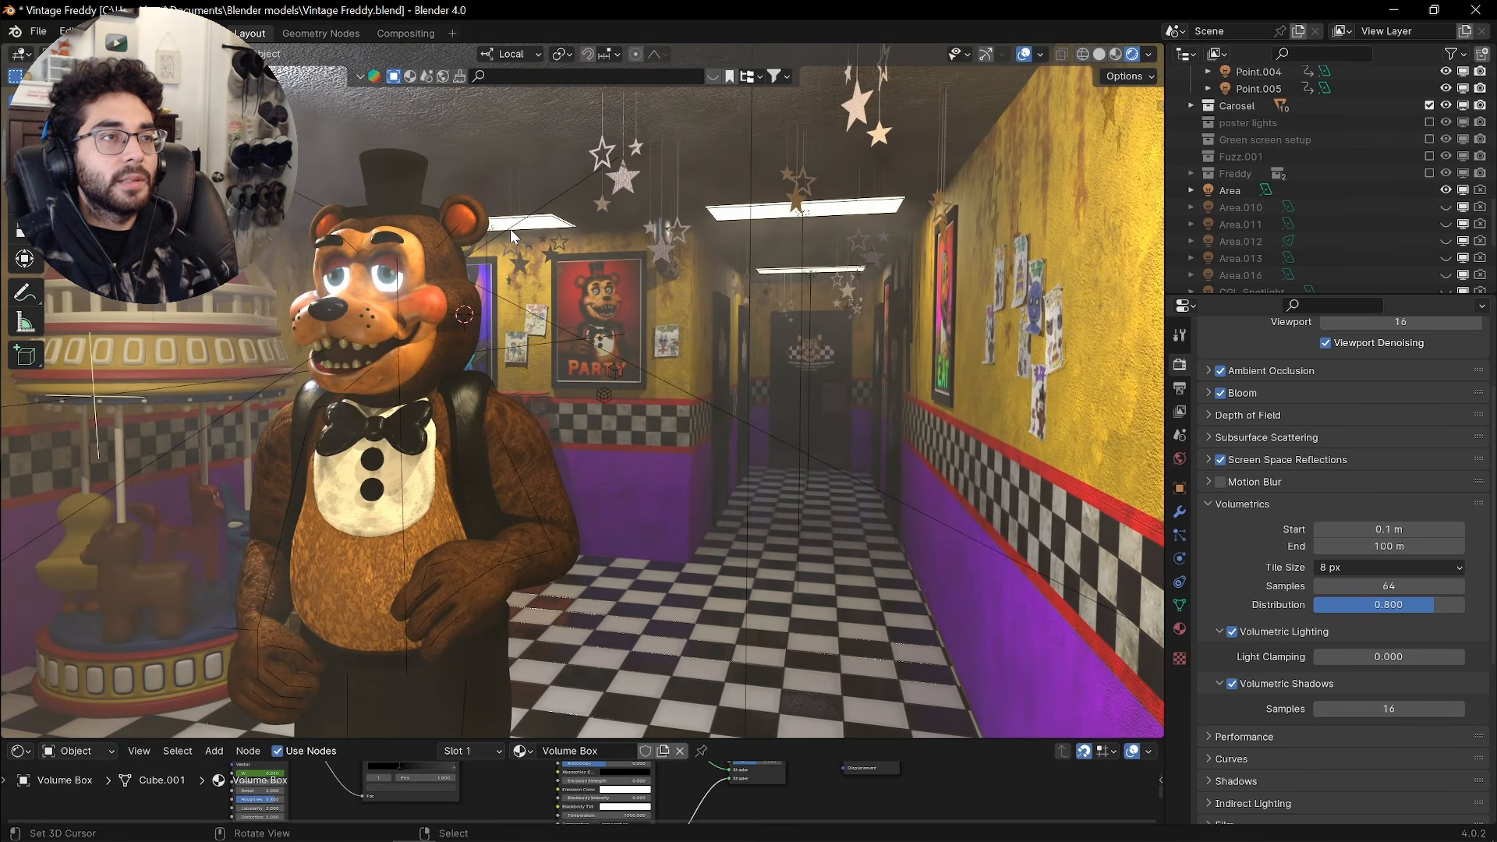
pyautogui.moveTo(584, 360); pyautogui.dragTo(649, 388, button='middle')
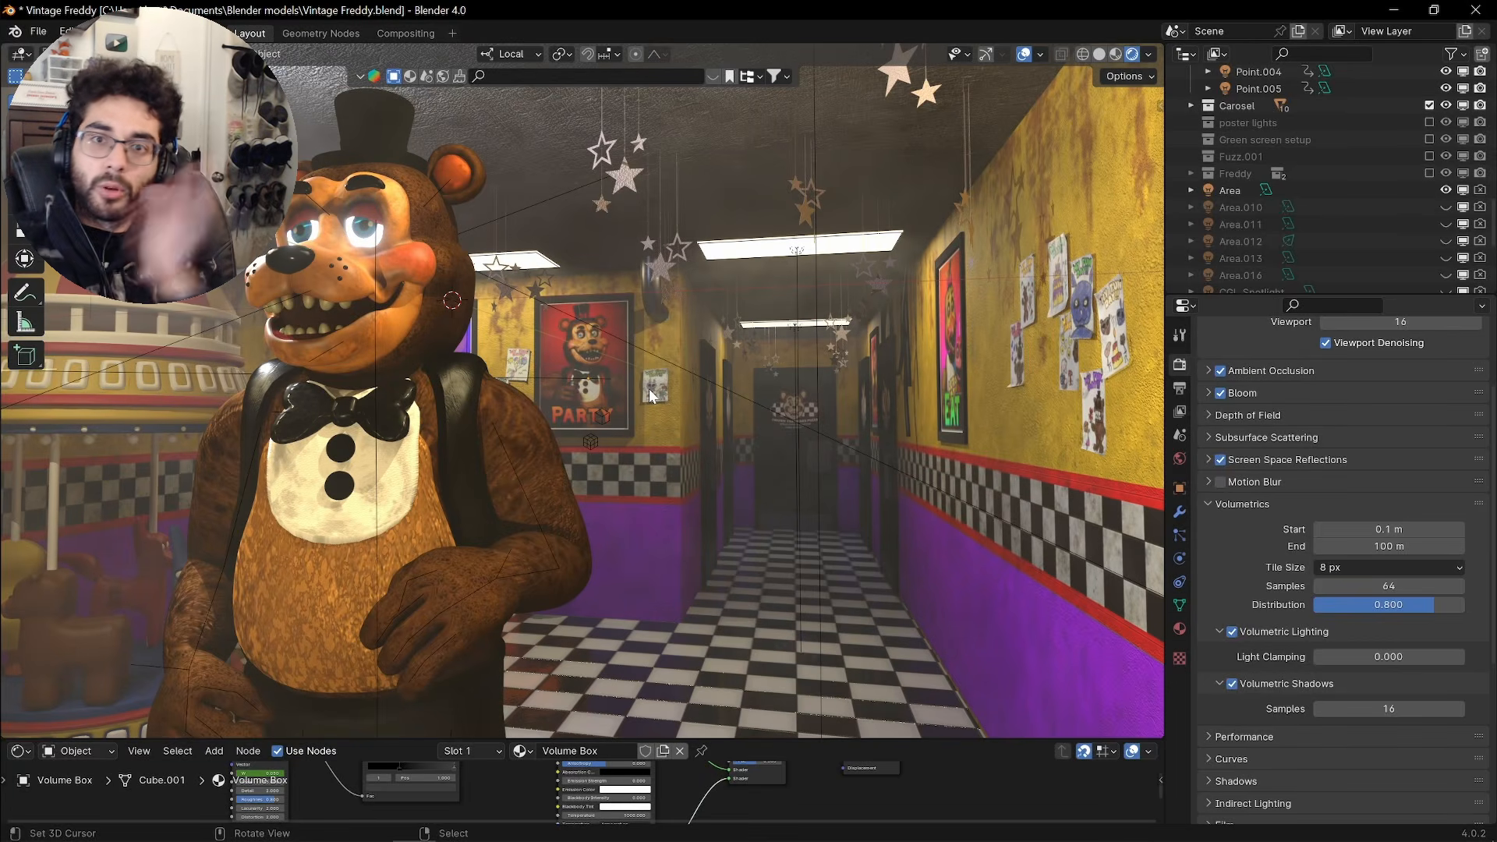
pyautogui.moveTo(691, 414); pyautogui.dragTo(624, 433, button='middle')
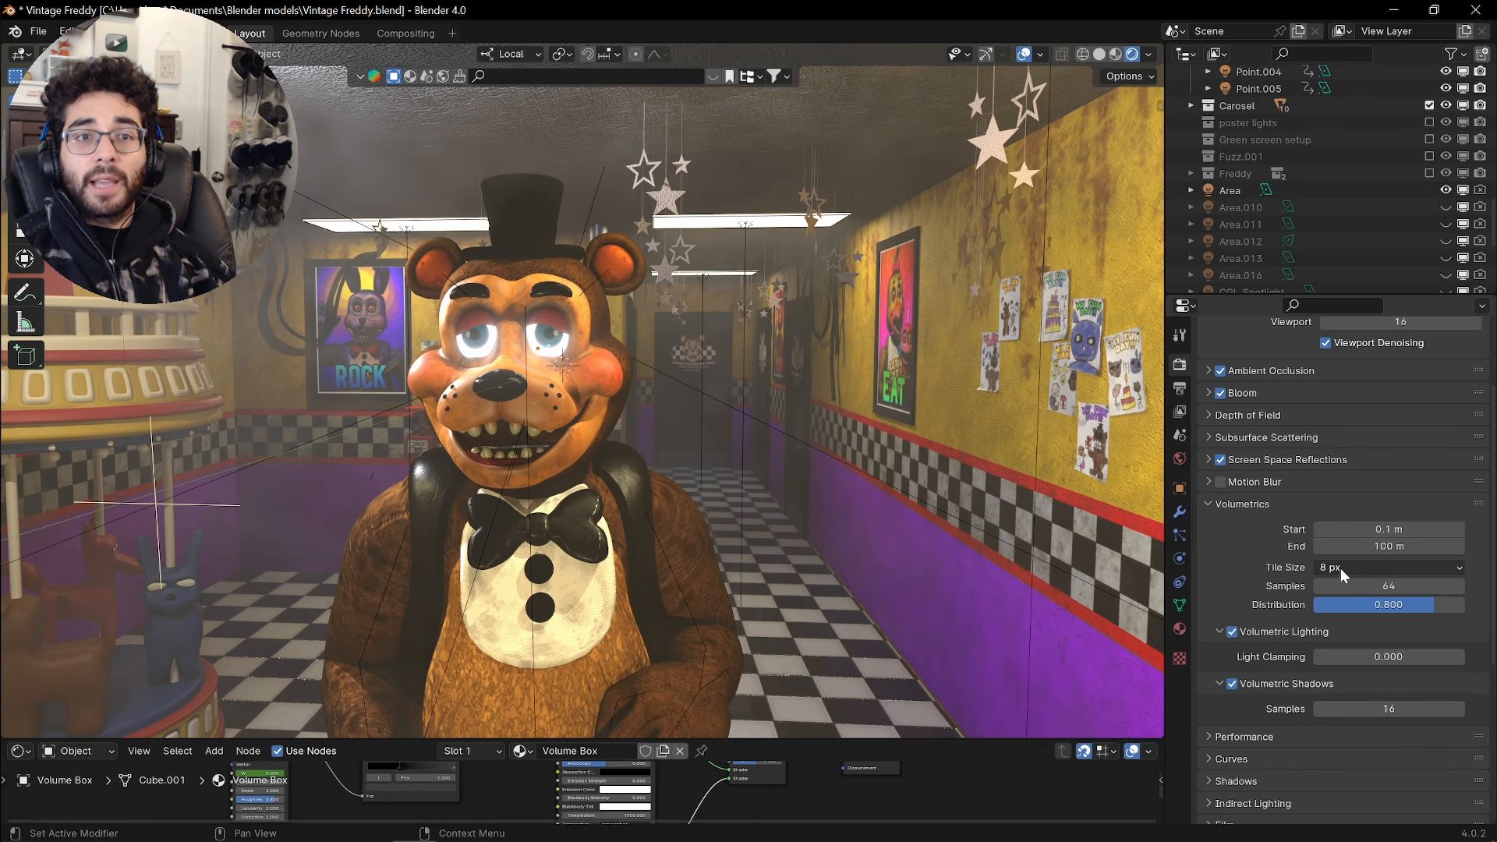
pyautogui.moveTo(581, 405); pyautogui.dragTo(675, 438, button='middle')
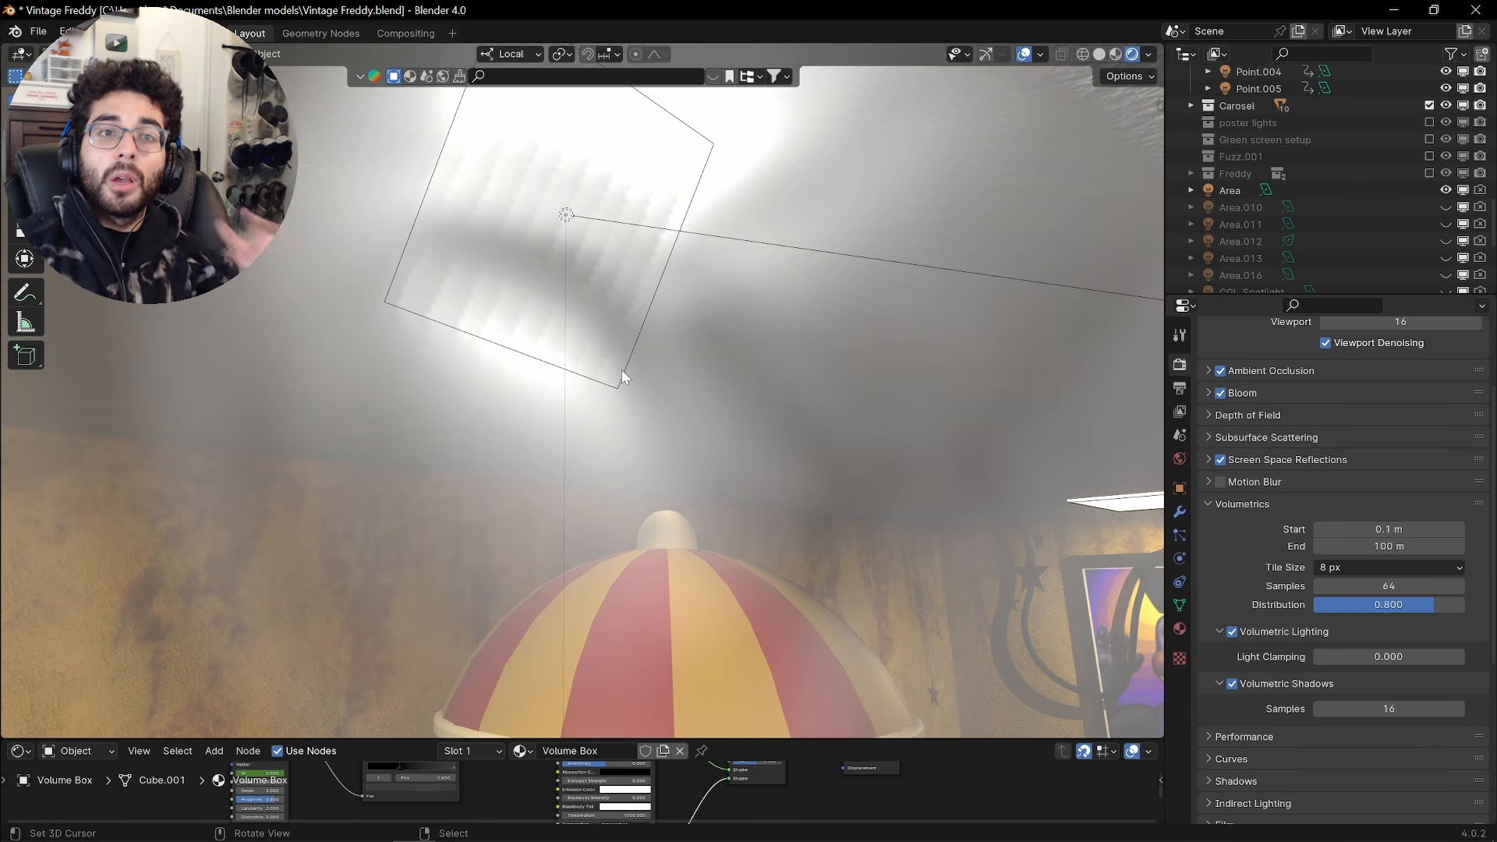
# Set the volumetric Tile Size to 2 px, comparing it against 16 px under the area light
pyautogui.click(1358, 569)
pyautogui.click(1348, 586)
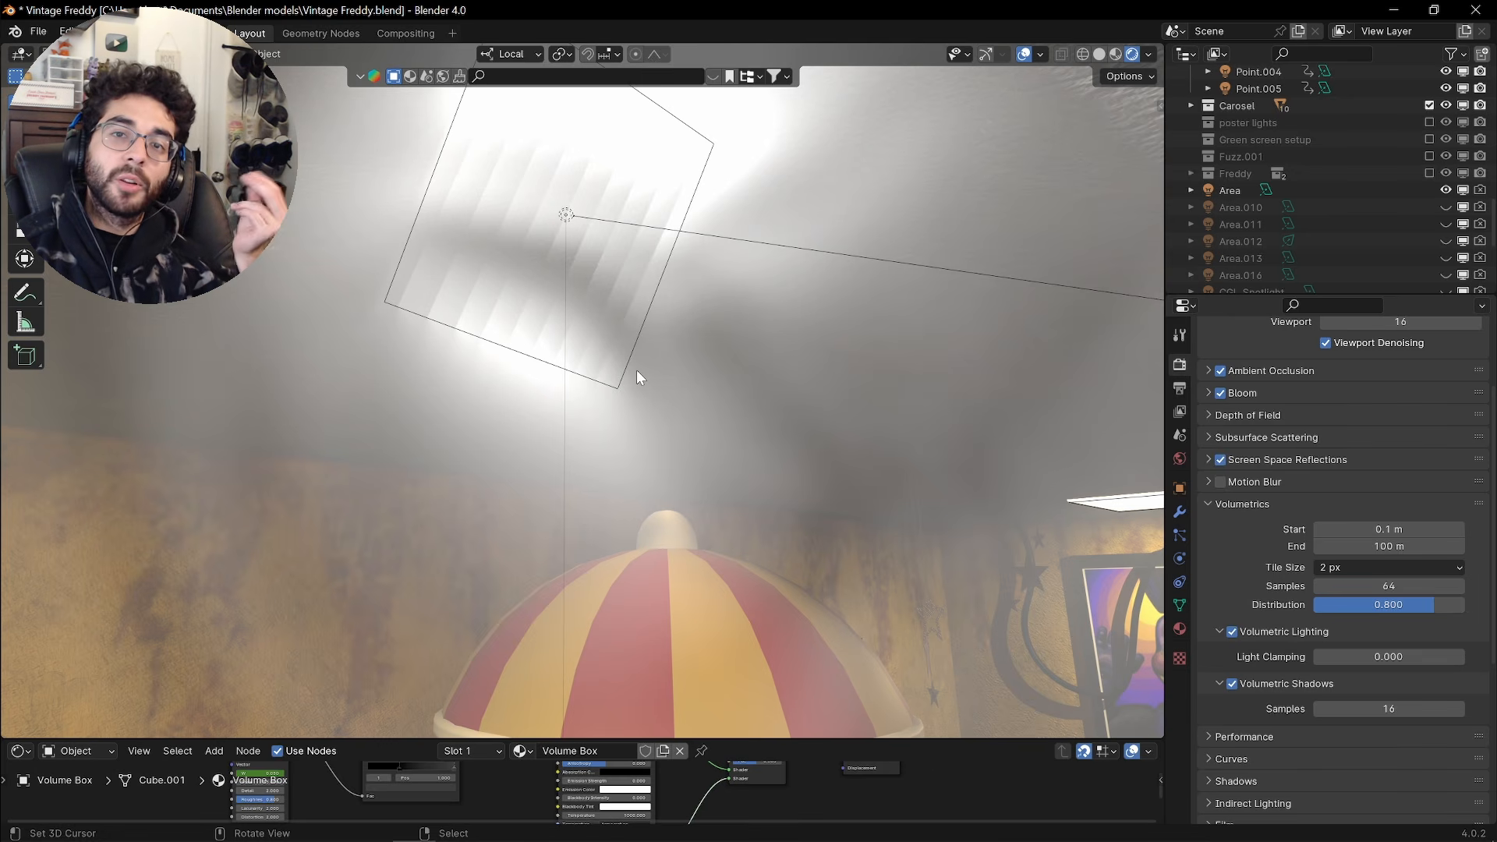
pyautogui.click(1345, 565)
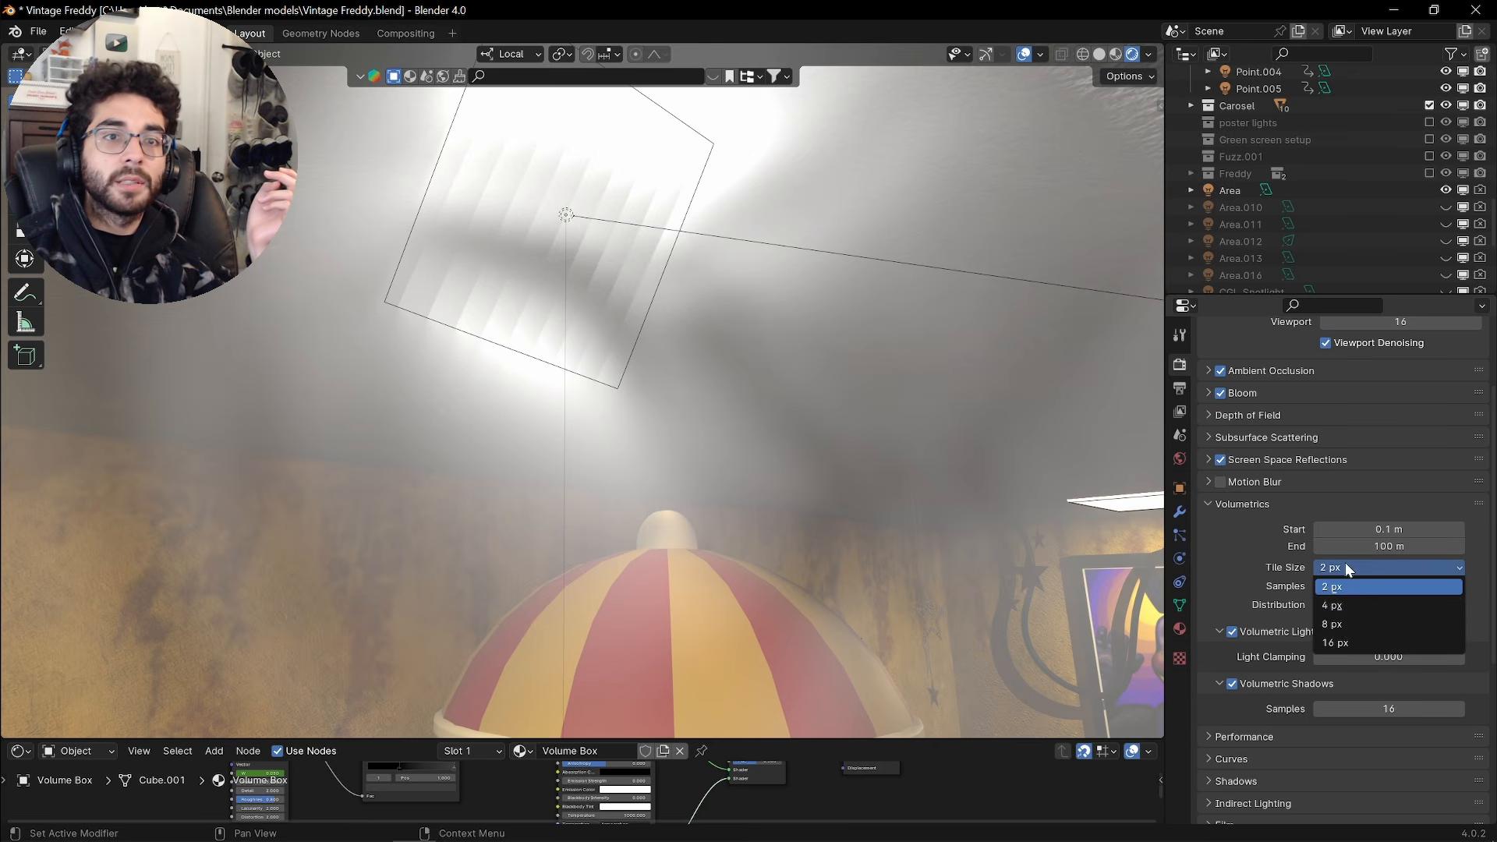
pyautogui.click(1346, 644)
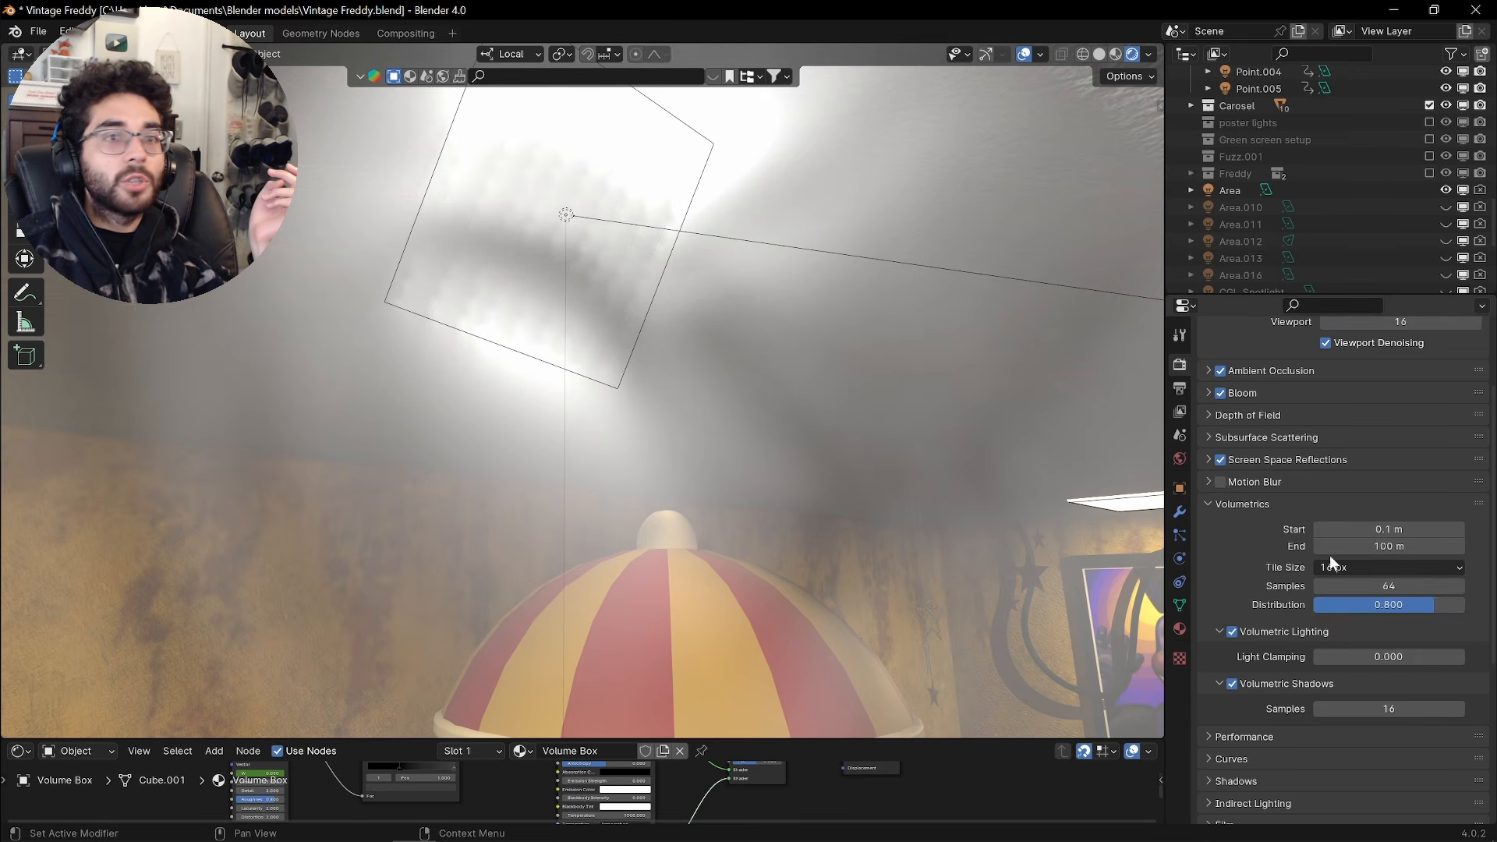
pyautogui.click(1367, 567)
pyautogui.click(1340, 587)
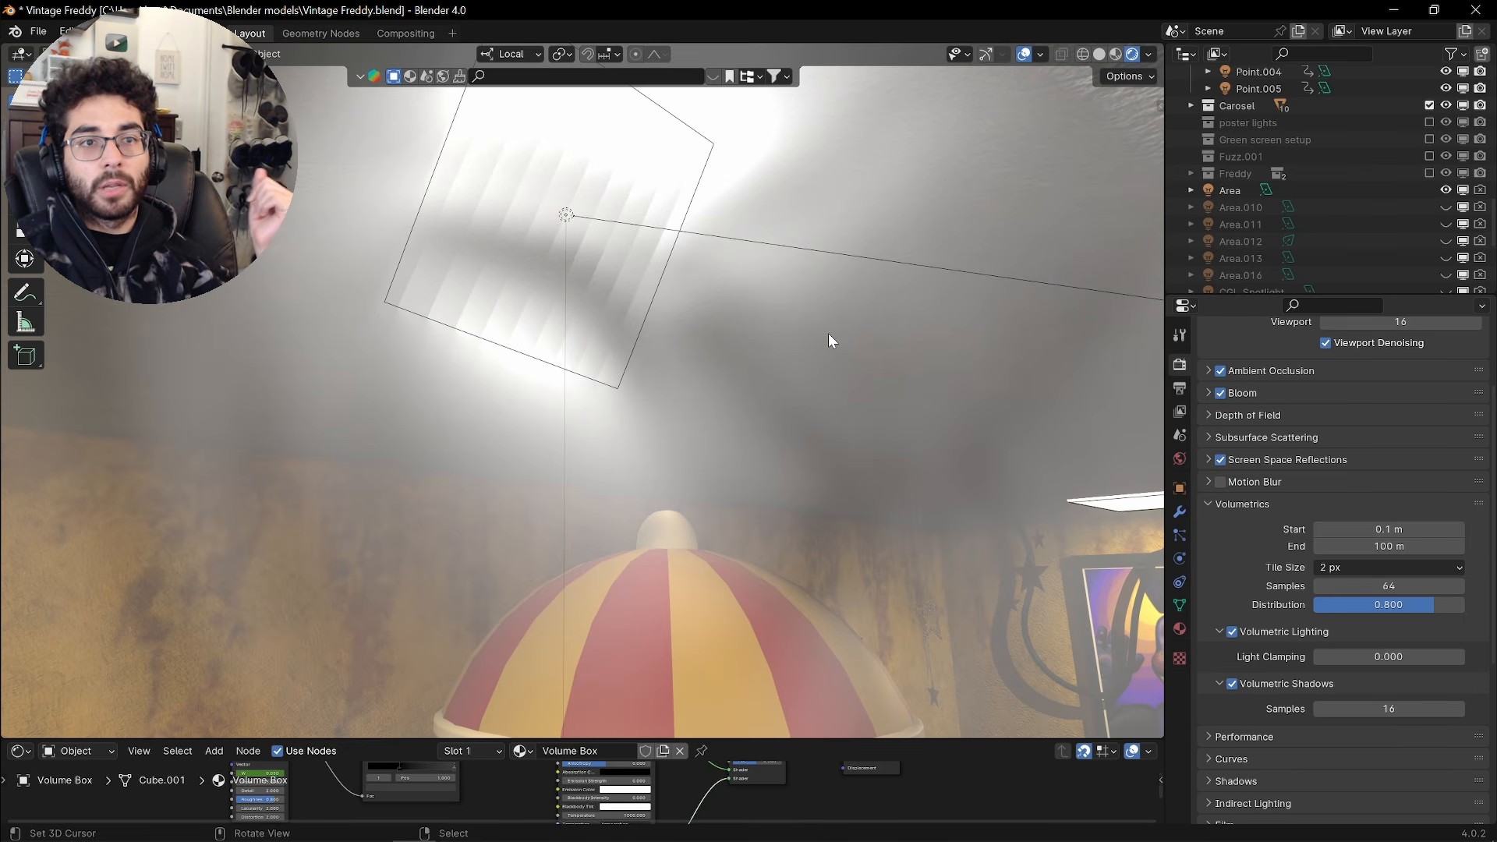
# Try volumetric Samples of 256 and 1 to compare the fog quality near the area light
pyautogui.click(1391, 586)
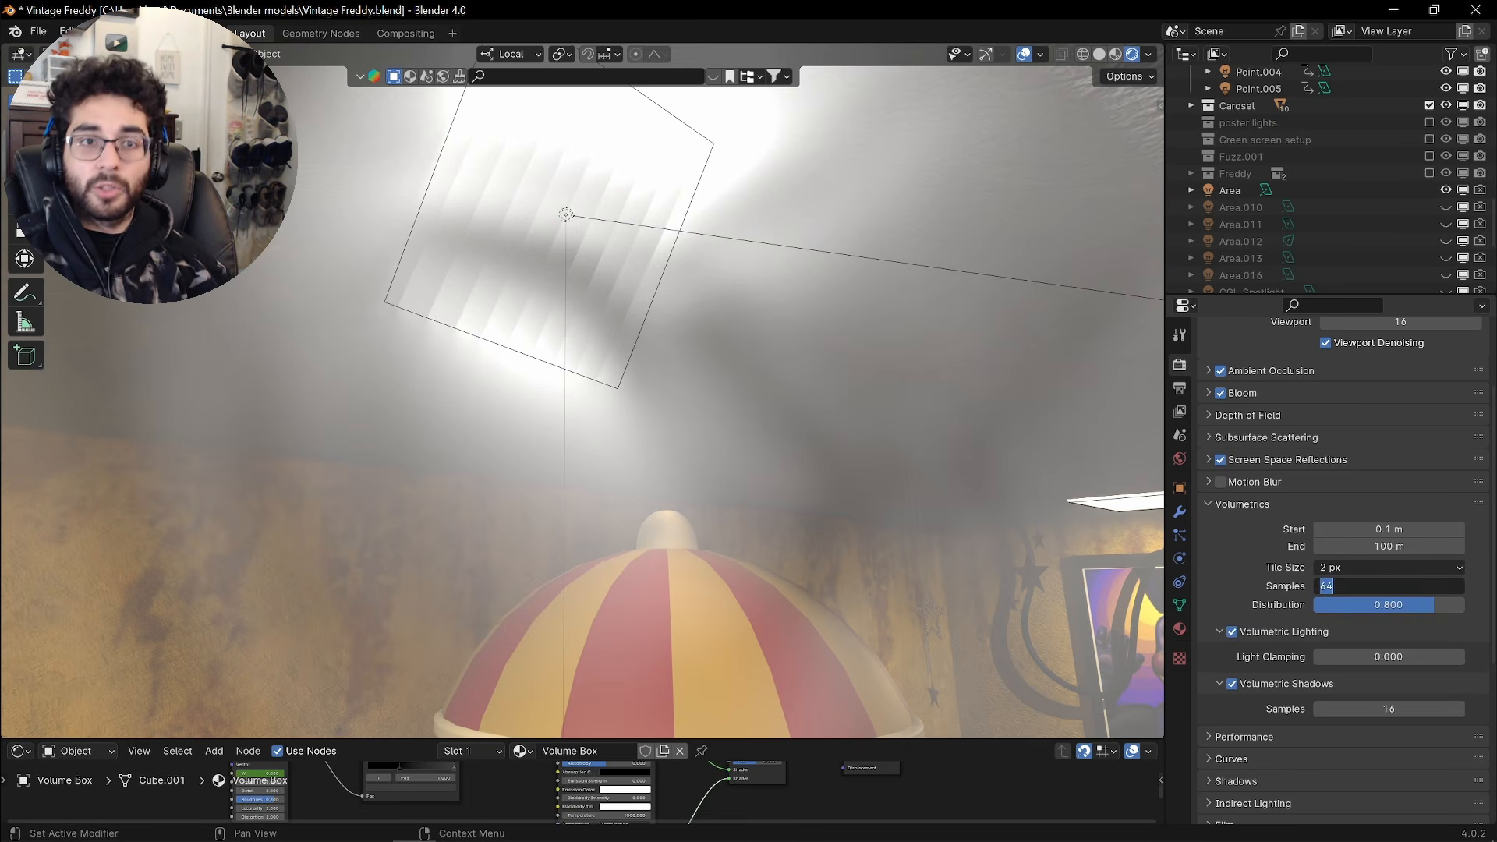
pyautogui.write('256')
pyautogui.press('Return')
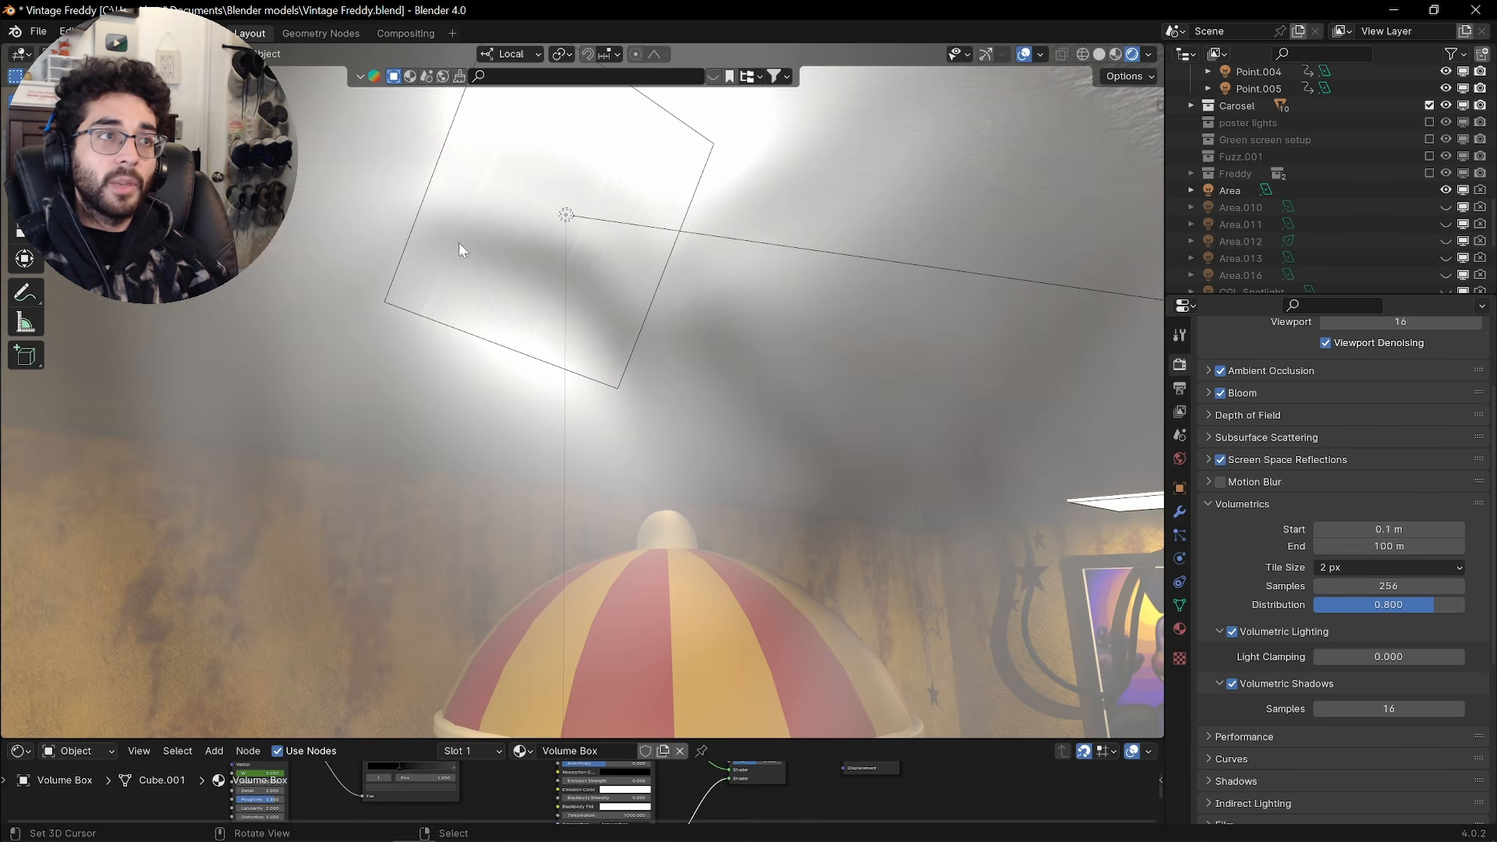
pyautogui.click(1403, 590)
pyautogui.write('1')
pyautogui.press('Return')
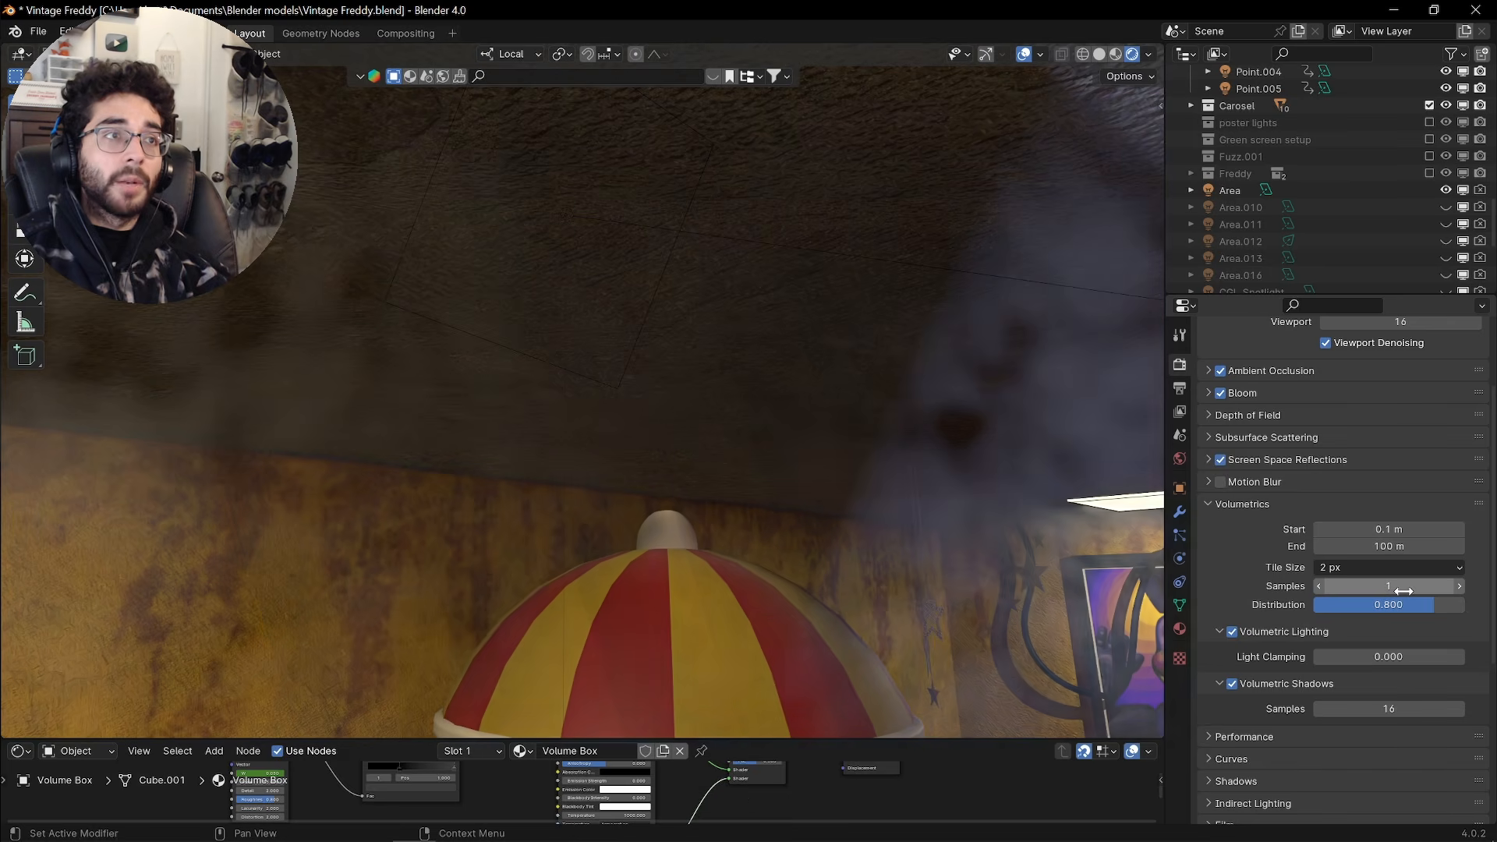
# Try volumetric Samples of 2 and 5, and return the value to 64
pyautogui.click(1389, 586)
pyautogui.write('2')
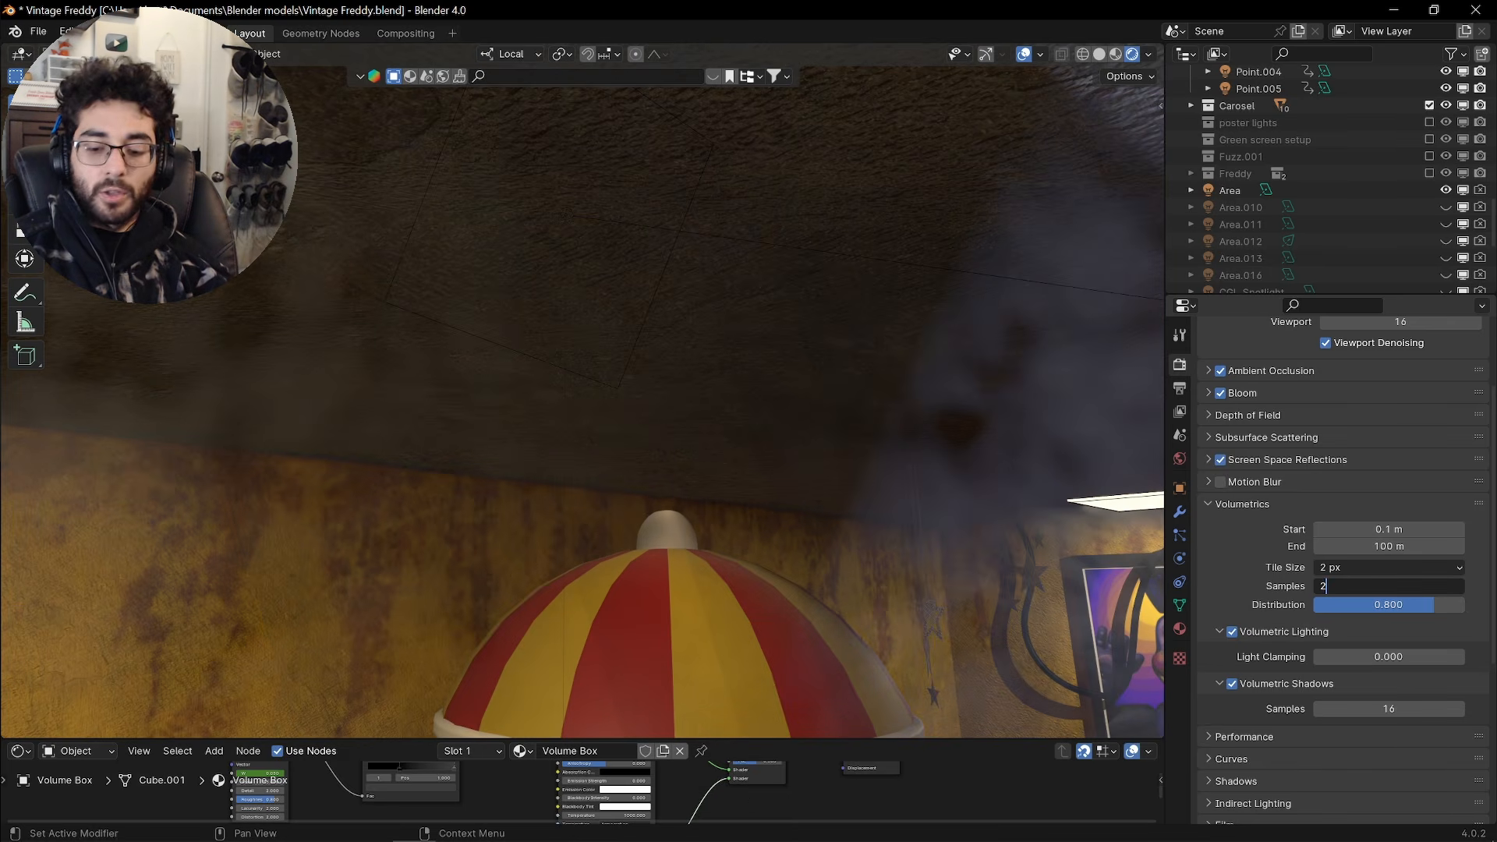
pyautogui.press('Return')
pyautogui.click(1398, 587)
pyautogui.write('5')
pyautogui.press('Return')
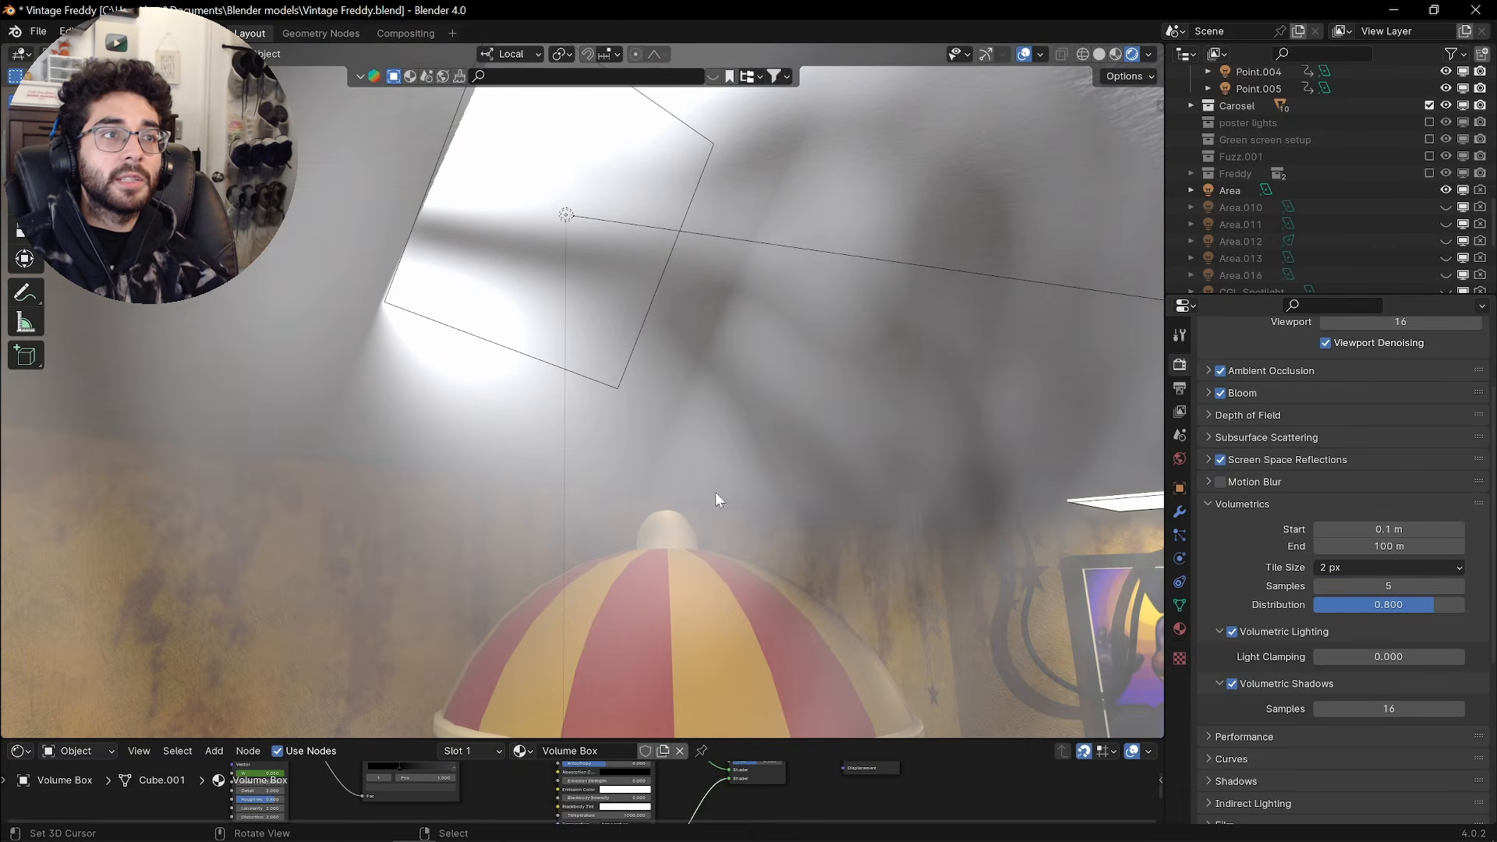
pyautogui.click(1374, 567)
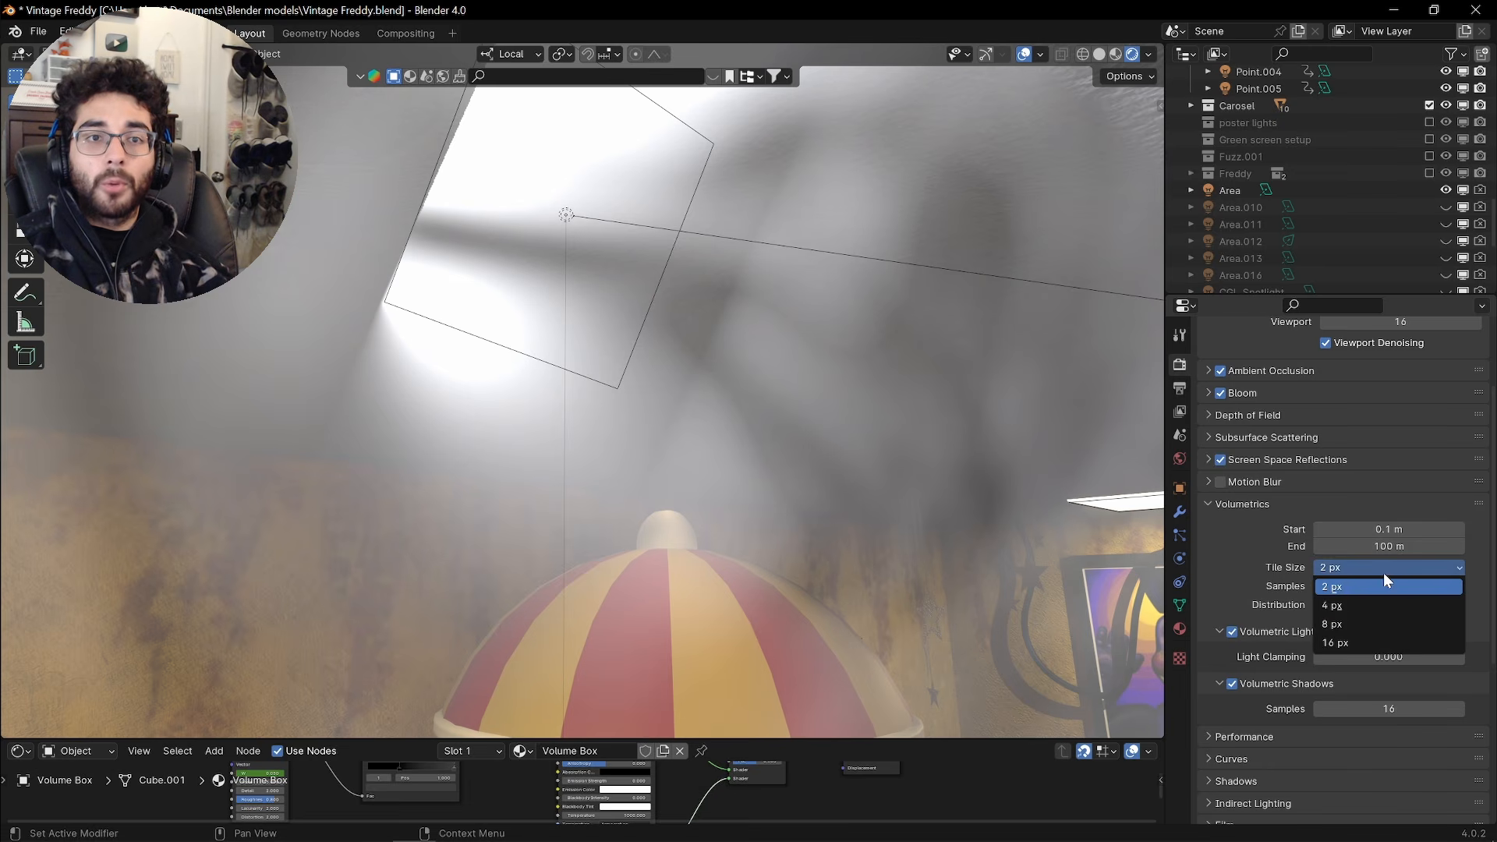
pyautogui.click(1388, 586)
pyautogui.write('64')
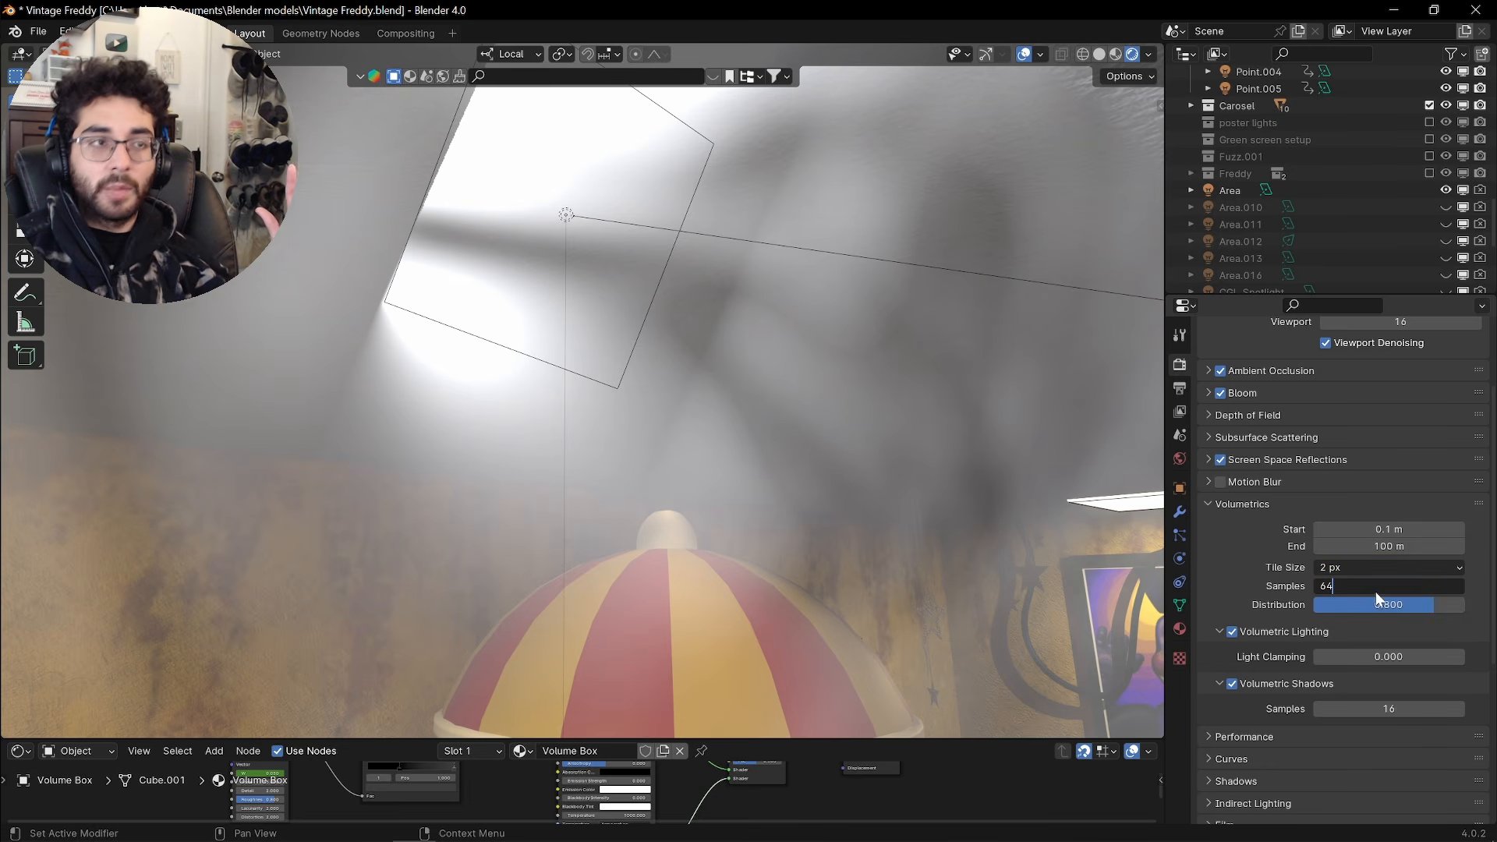
pyautogui.press('Return')
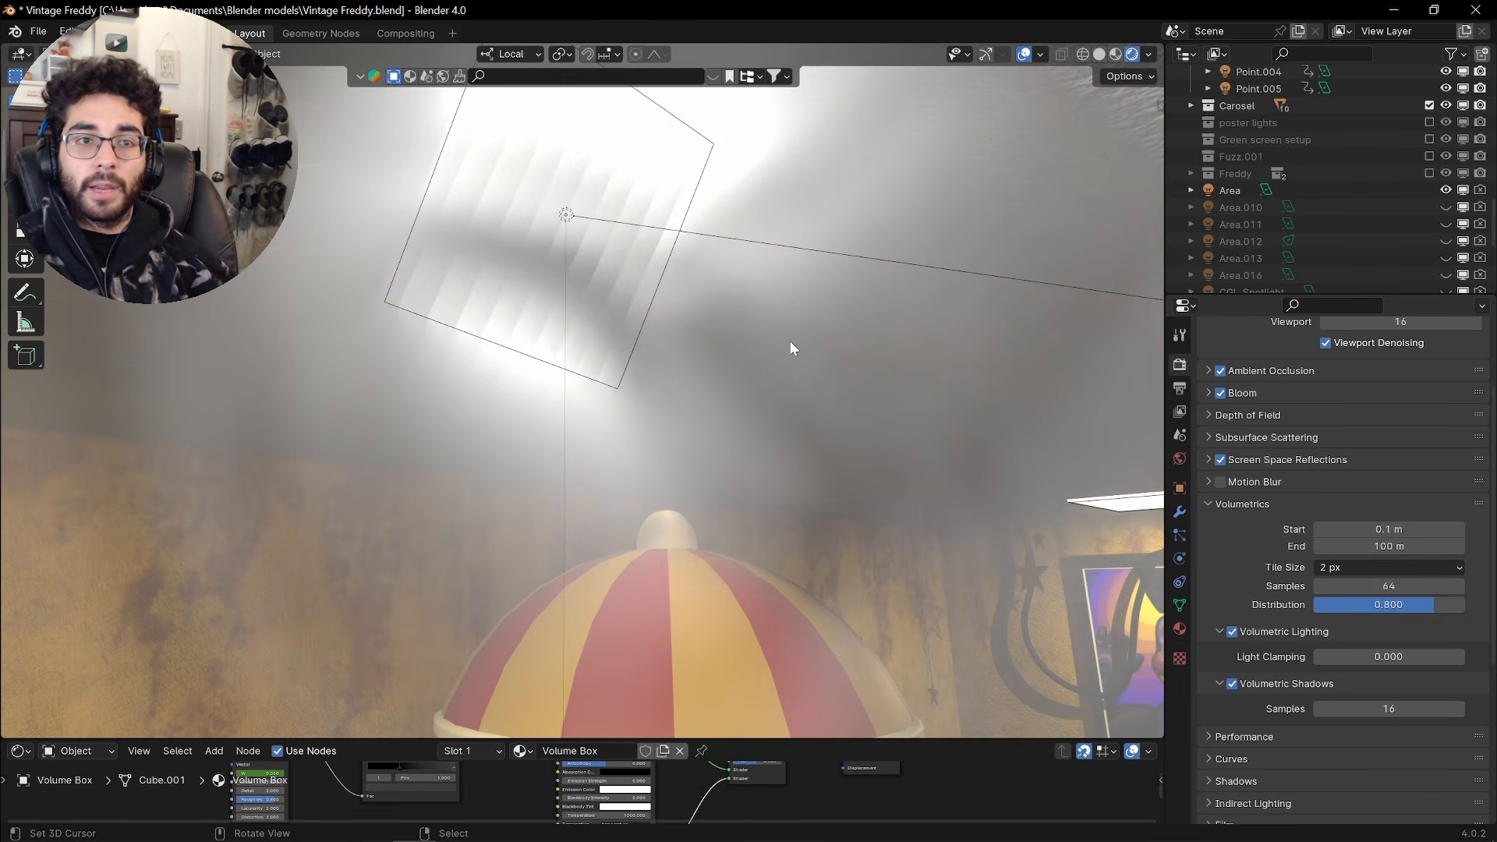
# Collapse the Volumetrics settings and hide the light named Area with the whole room in view
pyautogui.click(1213, 499)
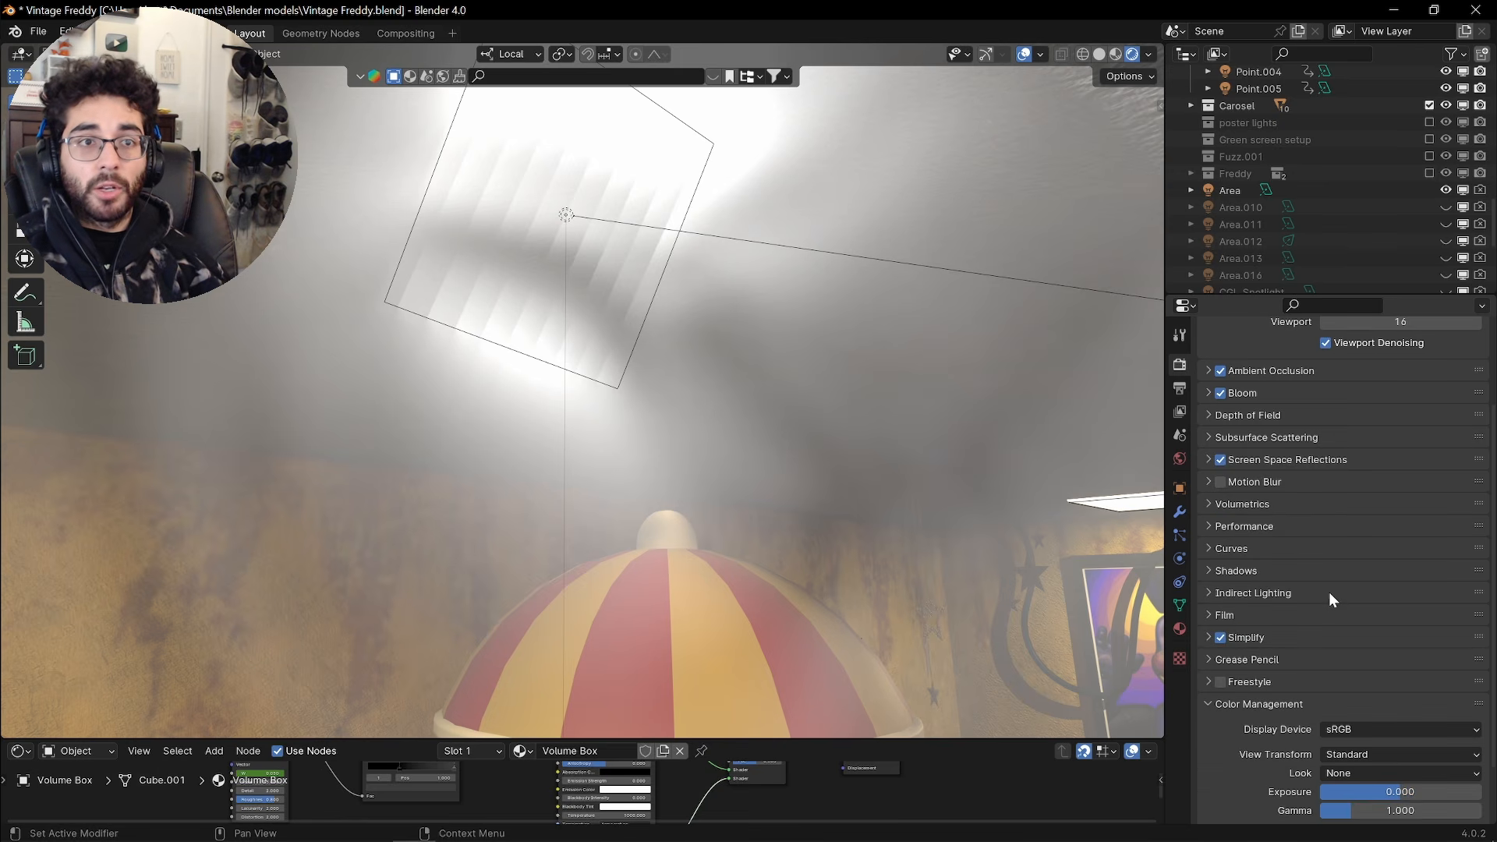
pyautogui.scroll(-4, 573, 554)
pyautogui.moveTo(572, 555); pyautogui.dragTo(989, 427, button='middle')
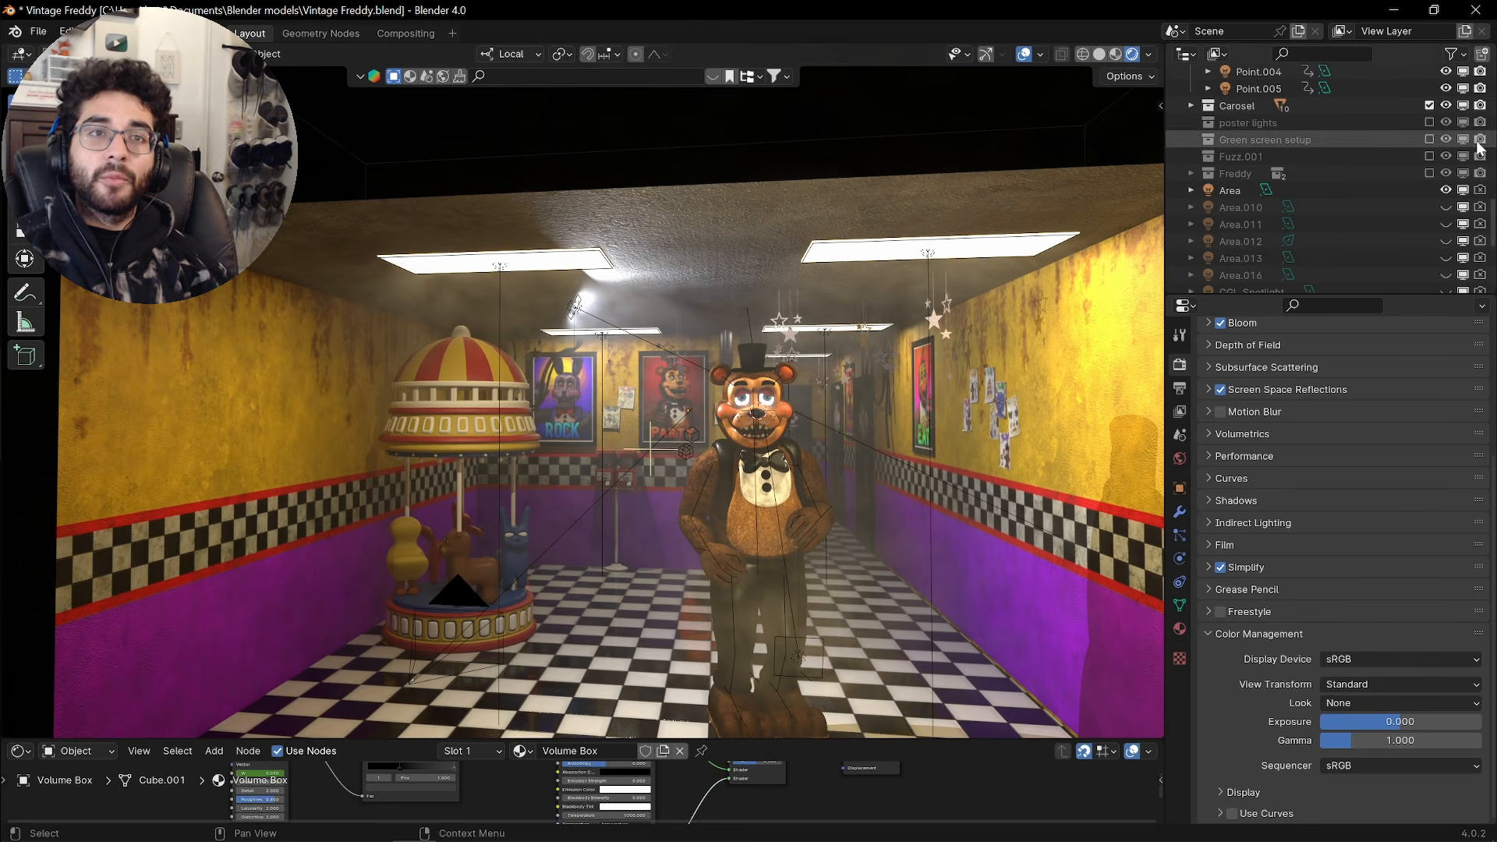
pyautogui.click(1446, 190)
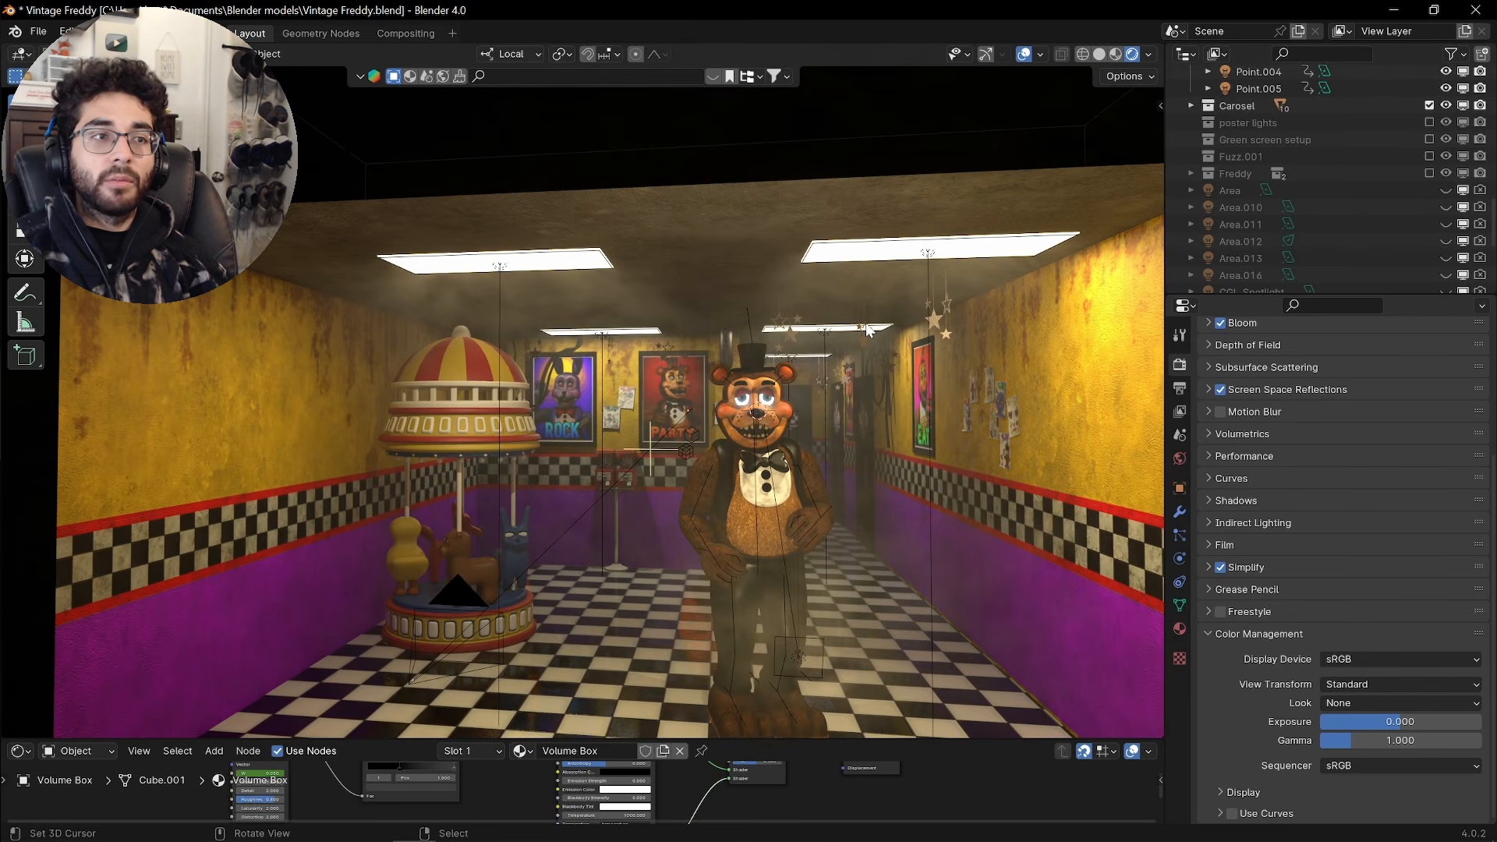
# Through the camera view, try the High Contrast look in Color Management and return it to None
pyautogui.press('KP_0')
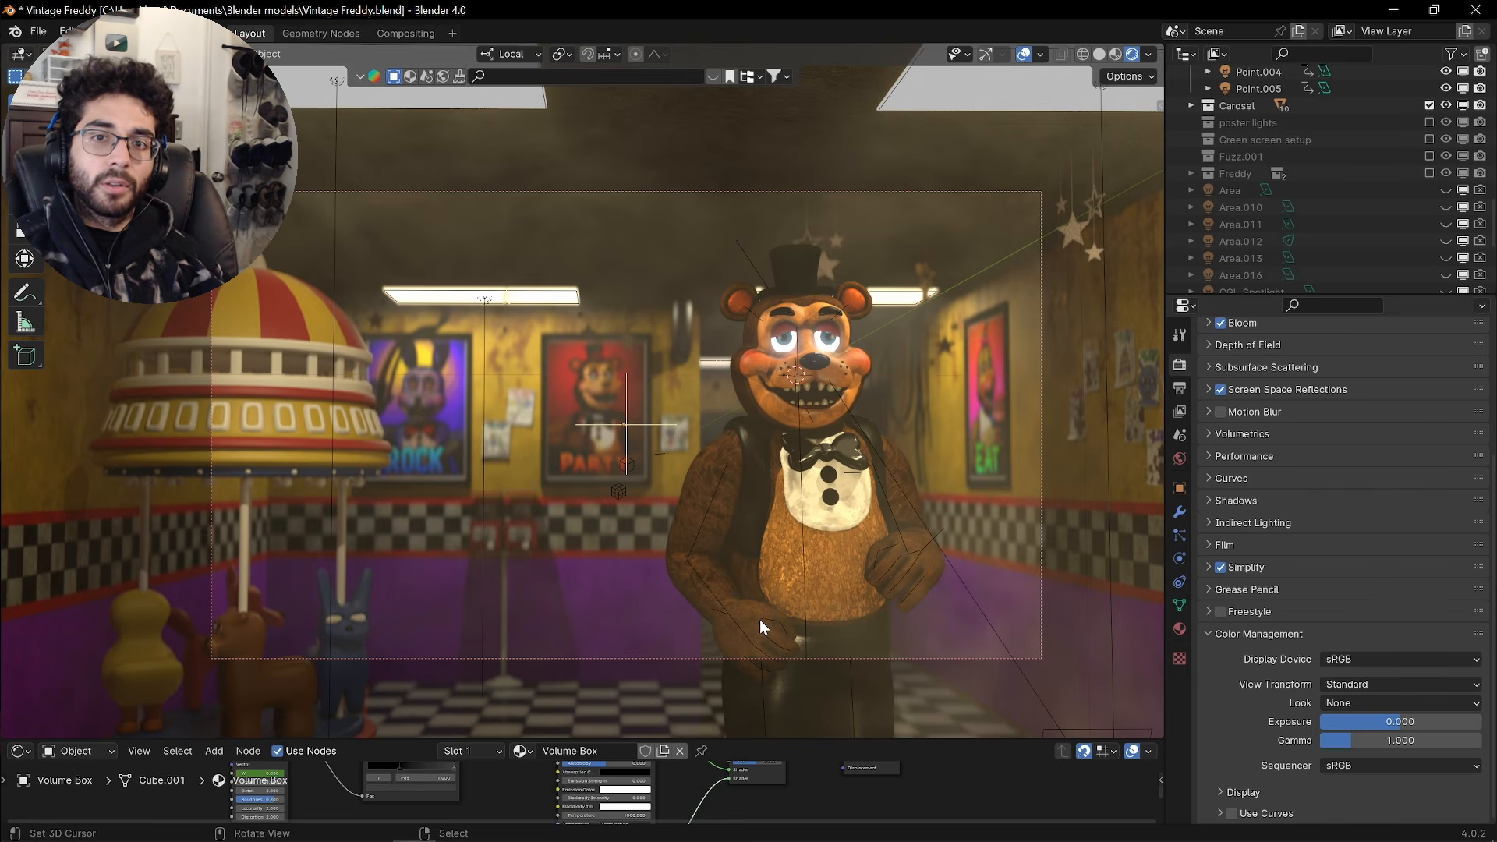
pyautogui.click(1358, 698)
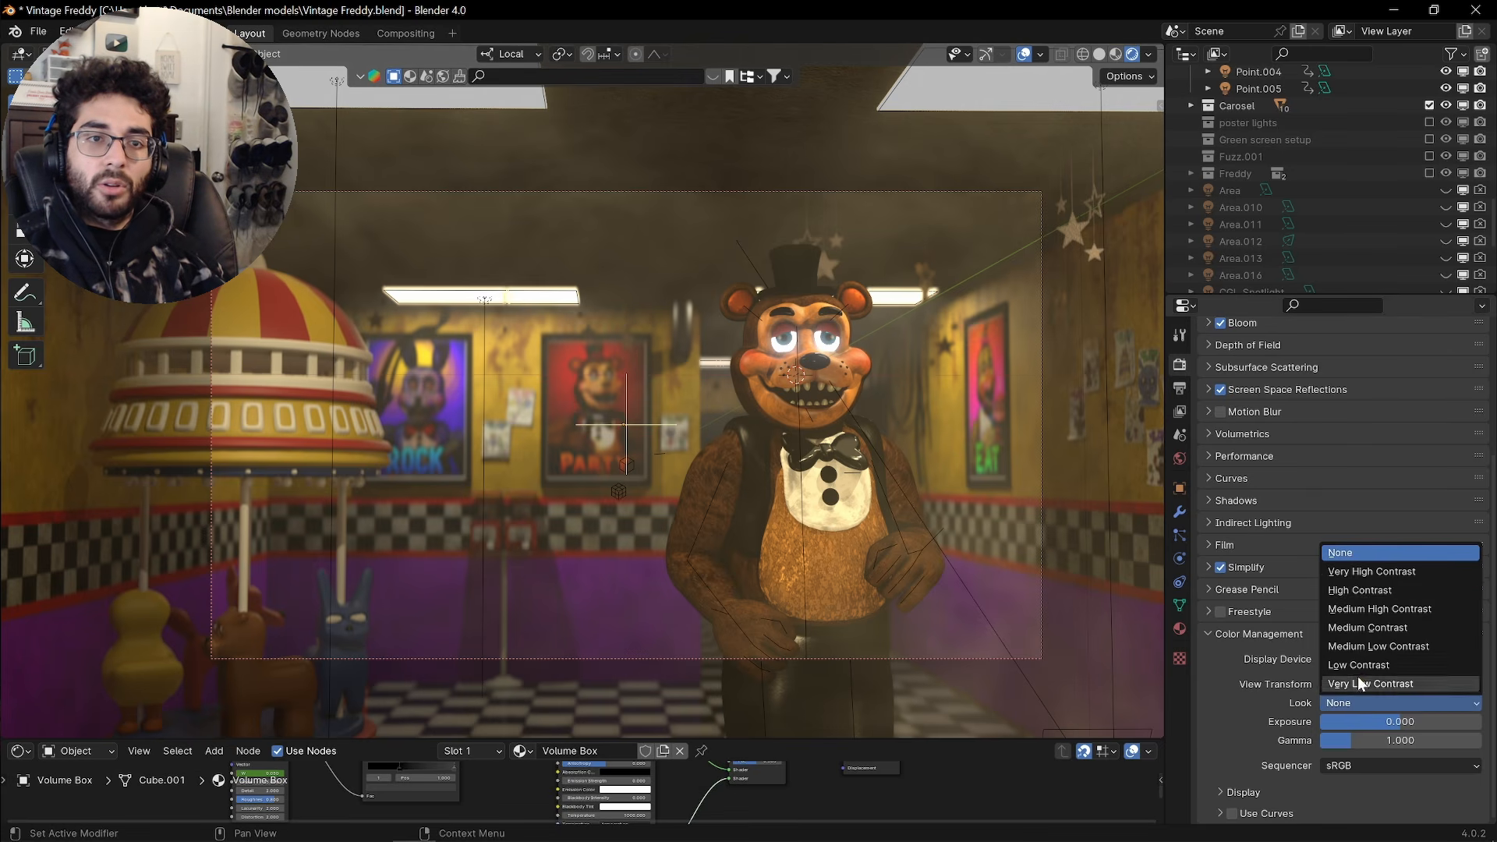
pyautogui.click(1384, 590)
pyautogui.click(1404, 701)
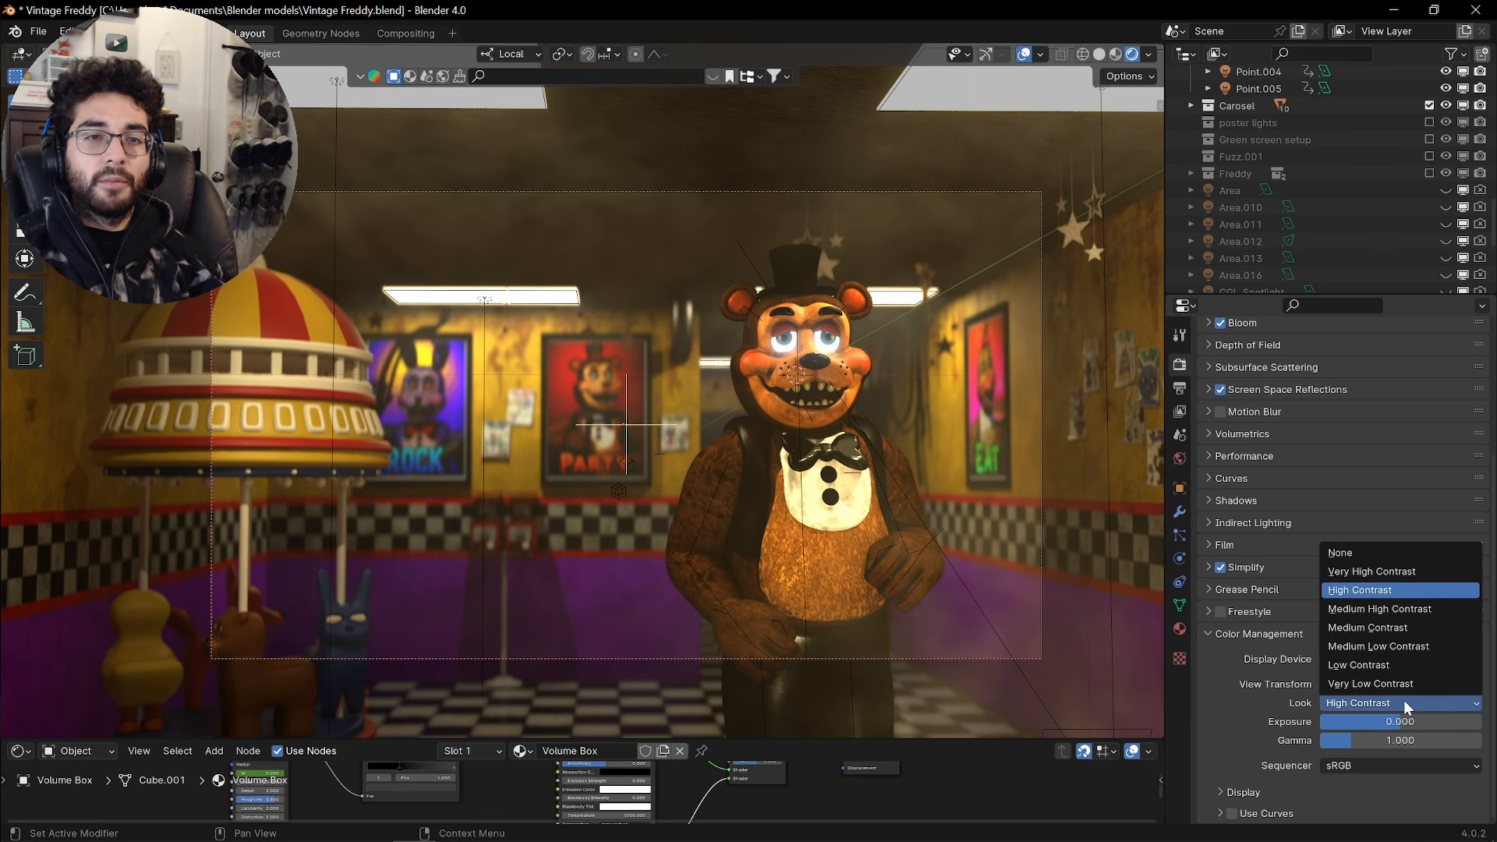
pyautogui.click(1385, 549)
# Set the View Transform to Filmic with the High Contrast look and inspect the room and Freddy
pyautogui.click(1397, 684)
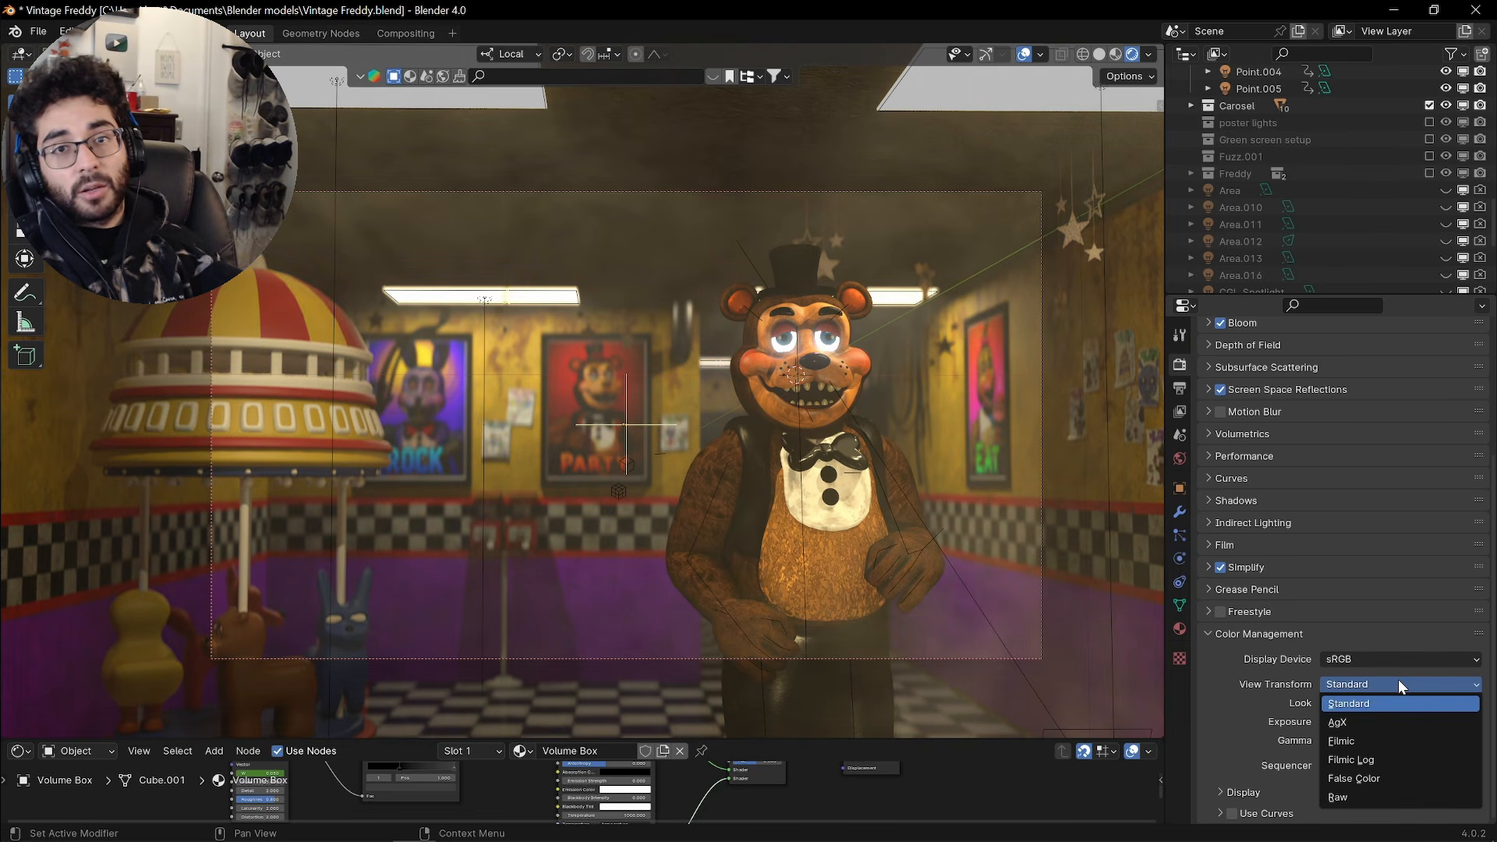
pyautogui.click(1376, 742)
pyautogui.moveTo(896, 545); pyautogui.dragTo(969, 540, button='middle')
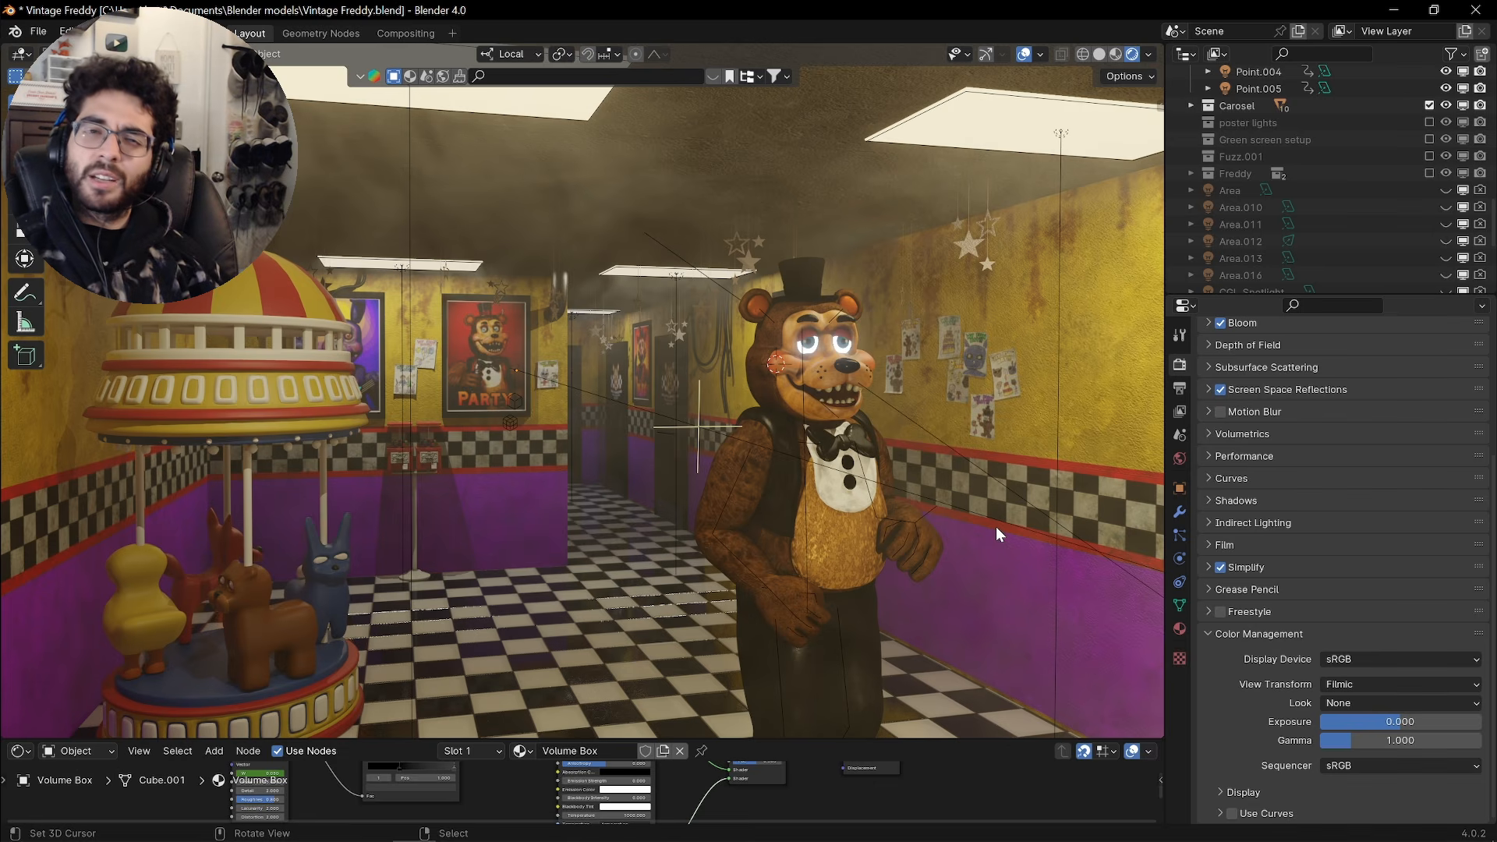
pyautogui.click(1378, 700)
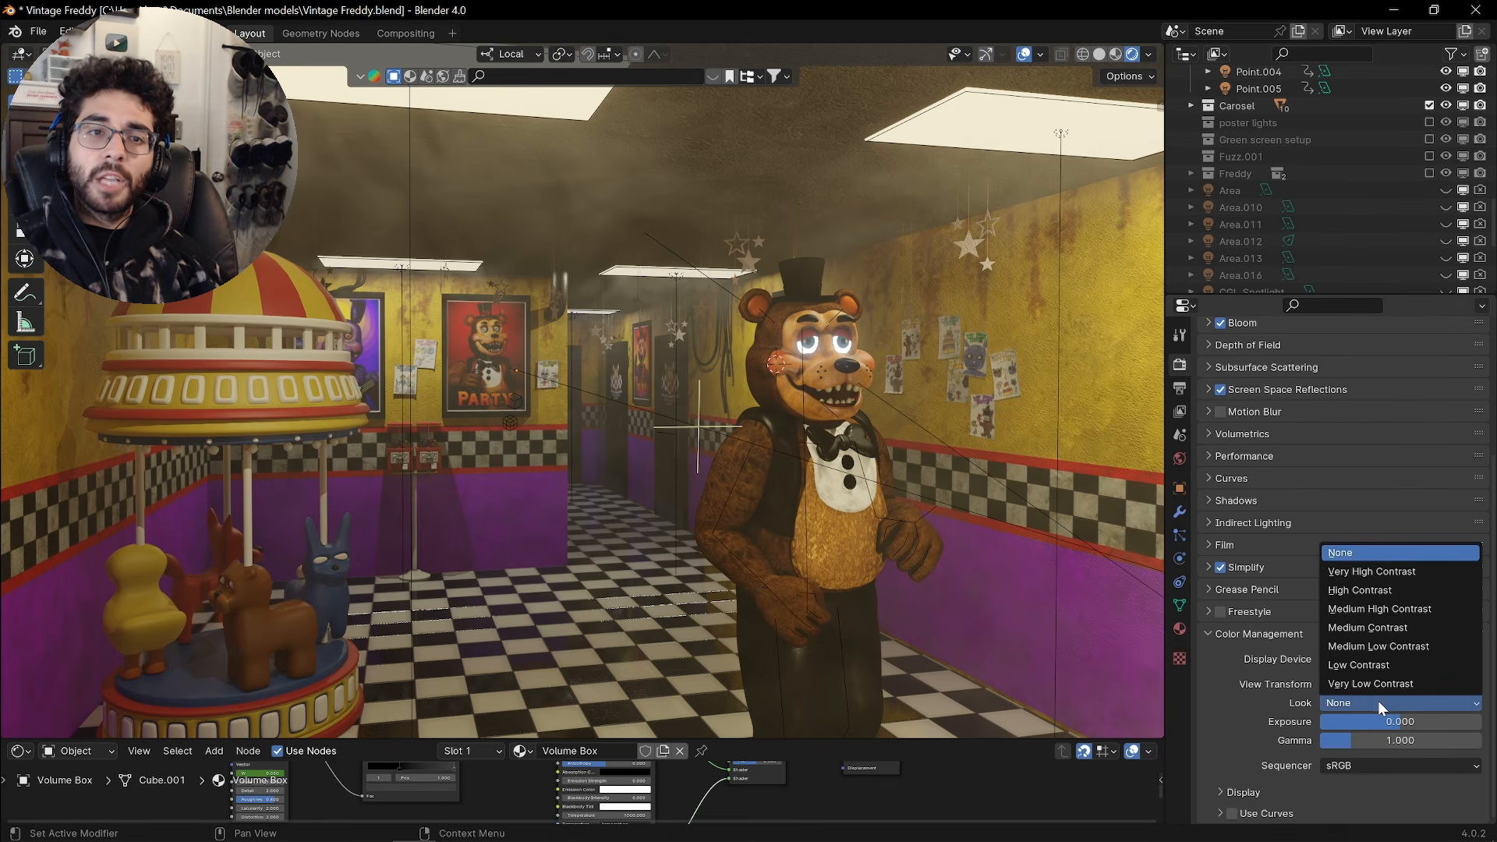
pyautogui.click(1390, 590)
pyautogui.moveTo(797, 429); pyautogui.dragTo(741, 434, button='middle')
pyautogui.keyDown('shift'); pyautogui.moveTo(636, 431); pyautogui.dragTo(734, 431, button='middle'); pyautogui.keyUp('shift')
pyautogui.scroll(3, 699, 443)
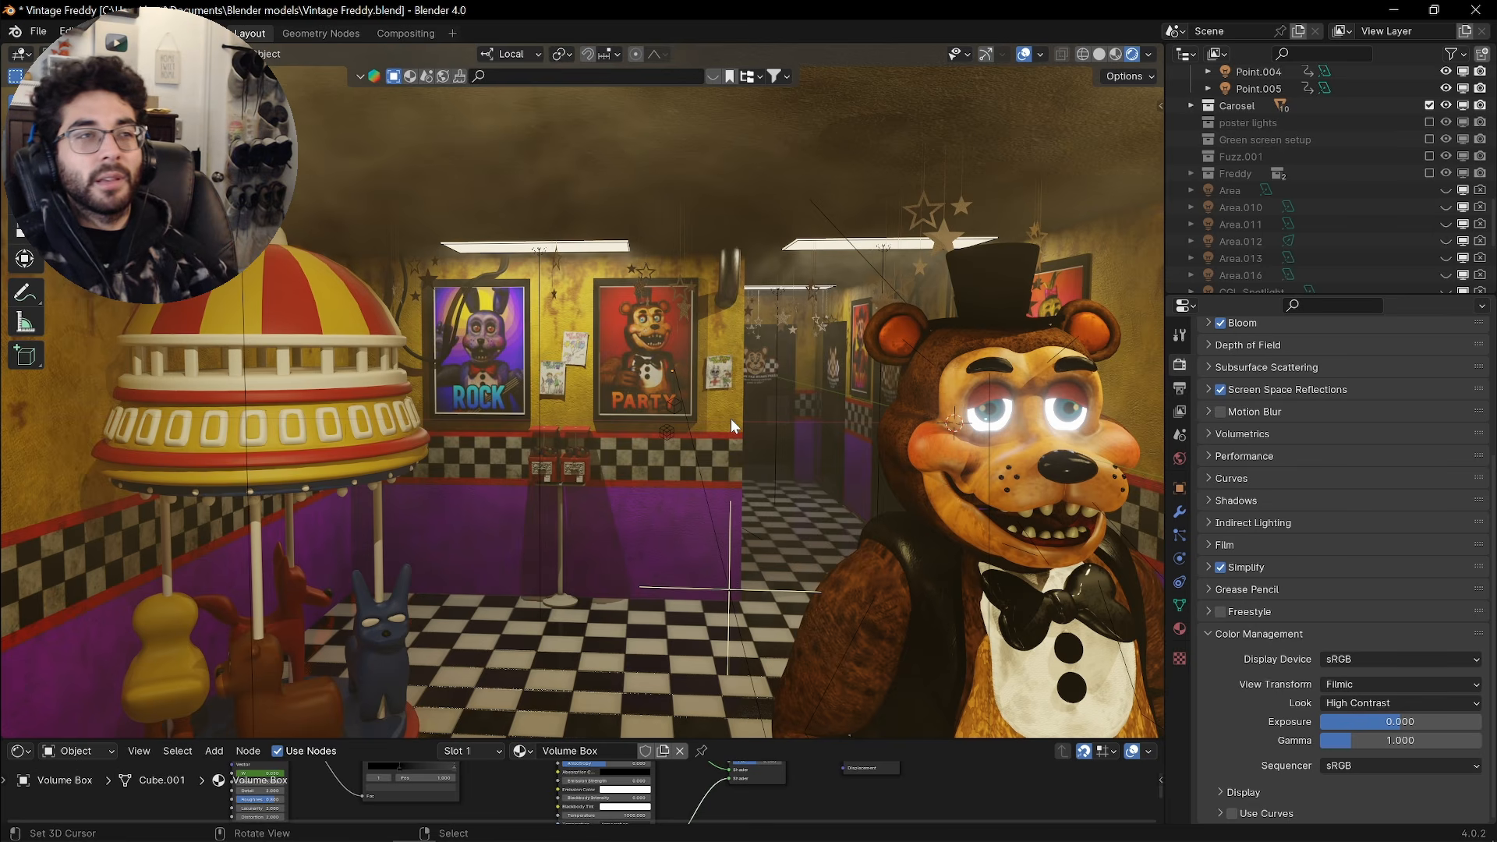
# Try the AgX View Transform in the camera view and inspect the room from other angles
pyautogui.press('KP_0')
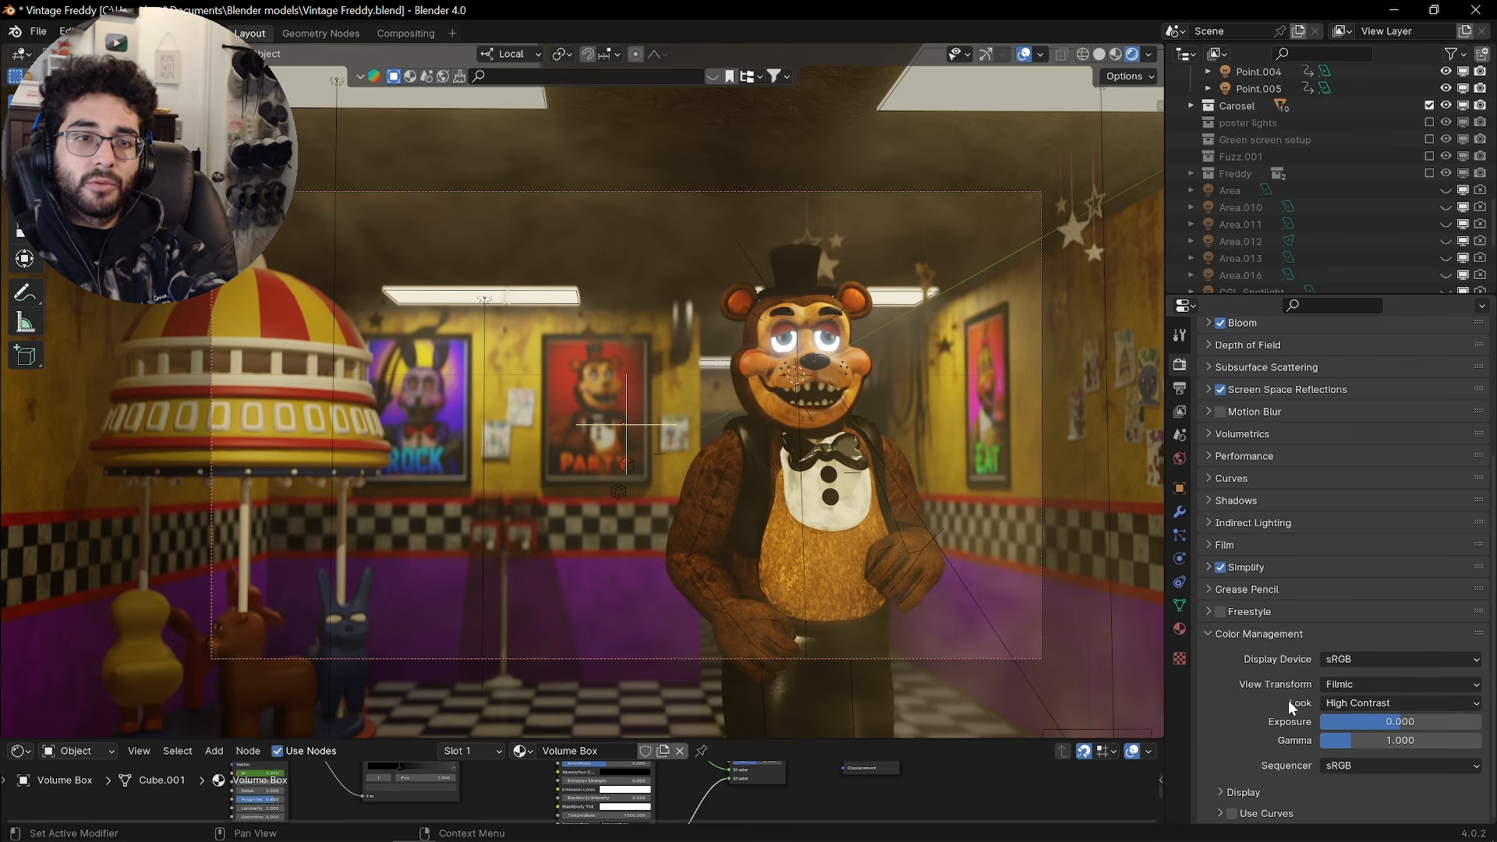
pyautogui.click(1359, 683)
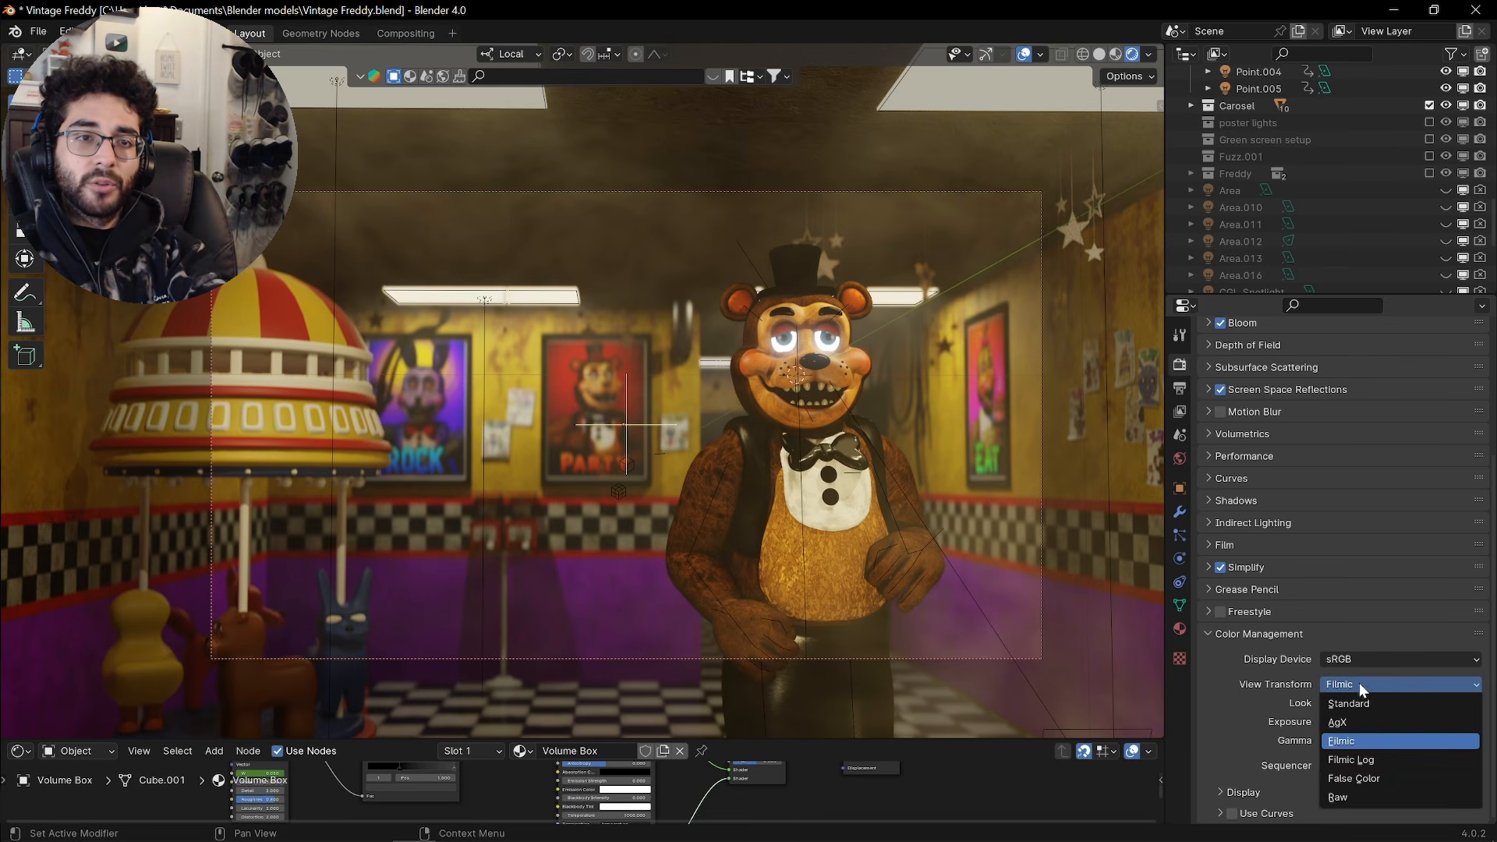
pyautogui.click(1349, 723)
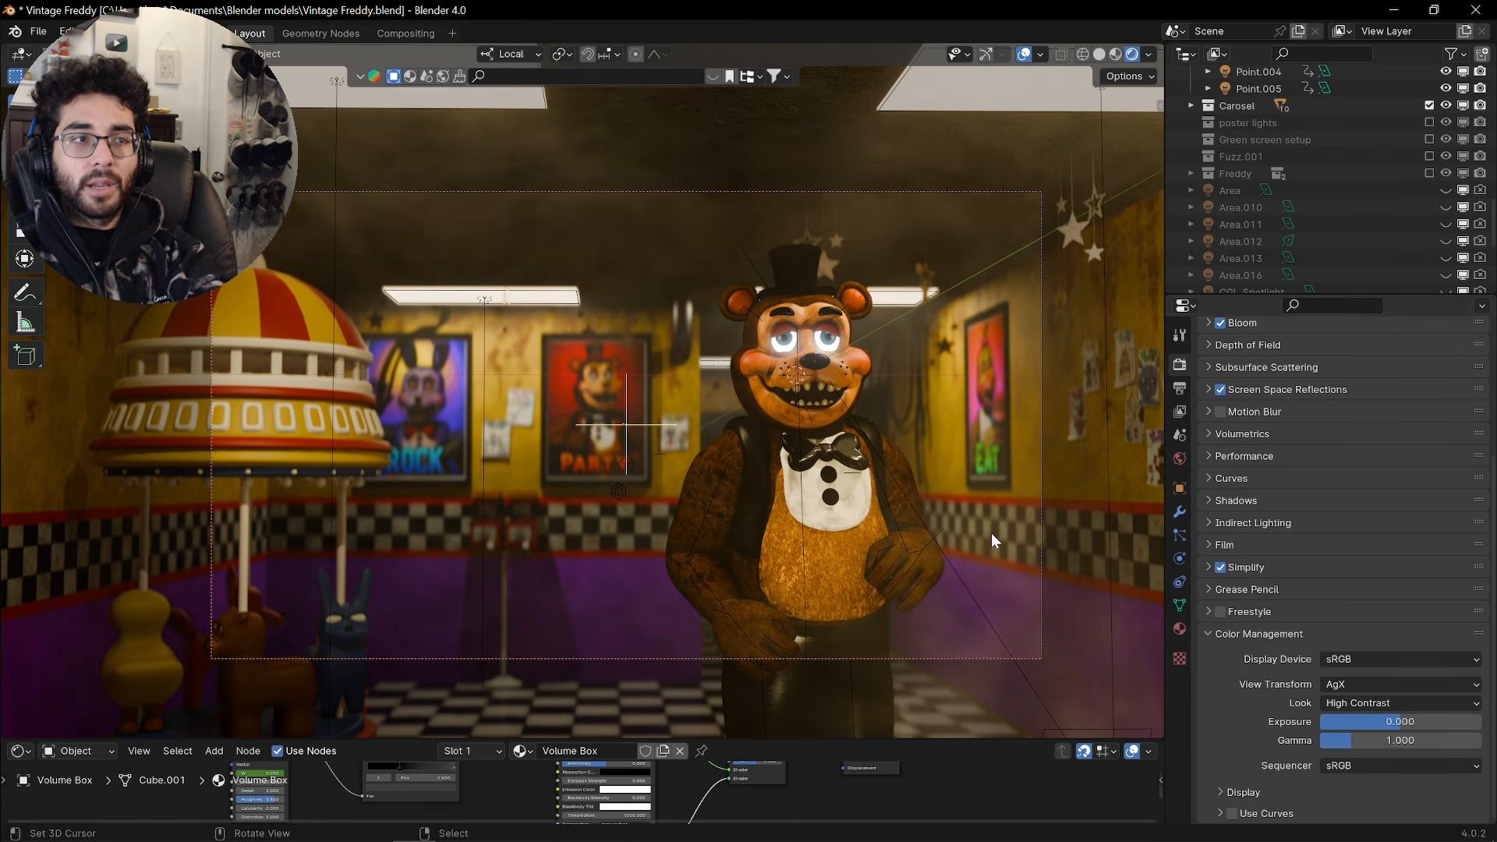
pyautogui.press('KP_0')
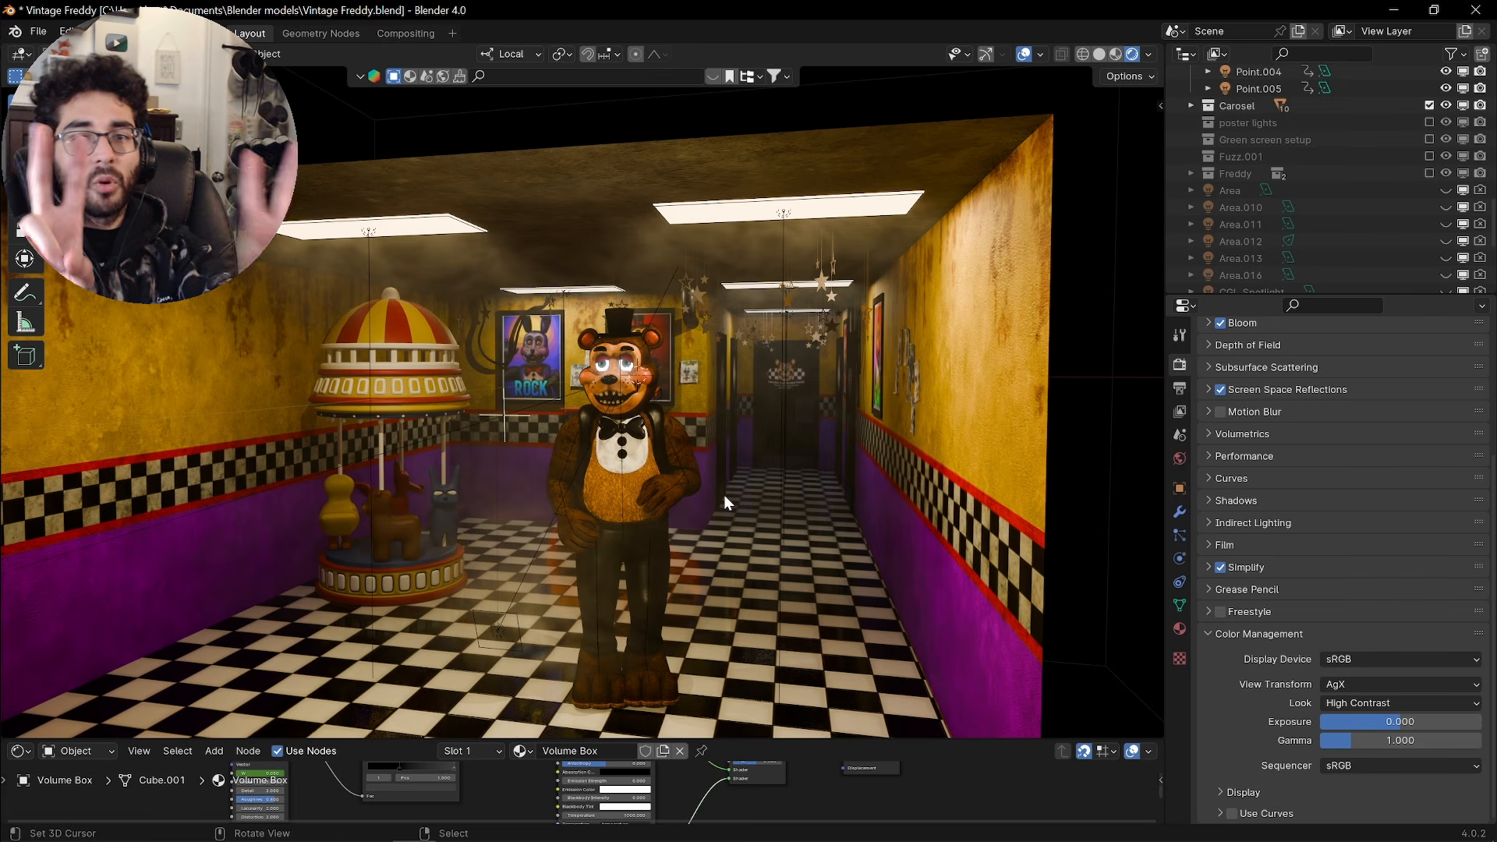
pyautogui.moveTo(761, 441); pyautogui.dragTo(817, 446, button='middle')
pyautogui.scroll(2, 593, 475)
pyautogui.moveTo(463, 488); pyautogui.dragTo(399, 456, button='middle')
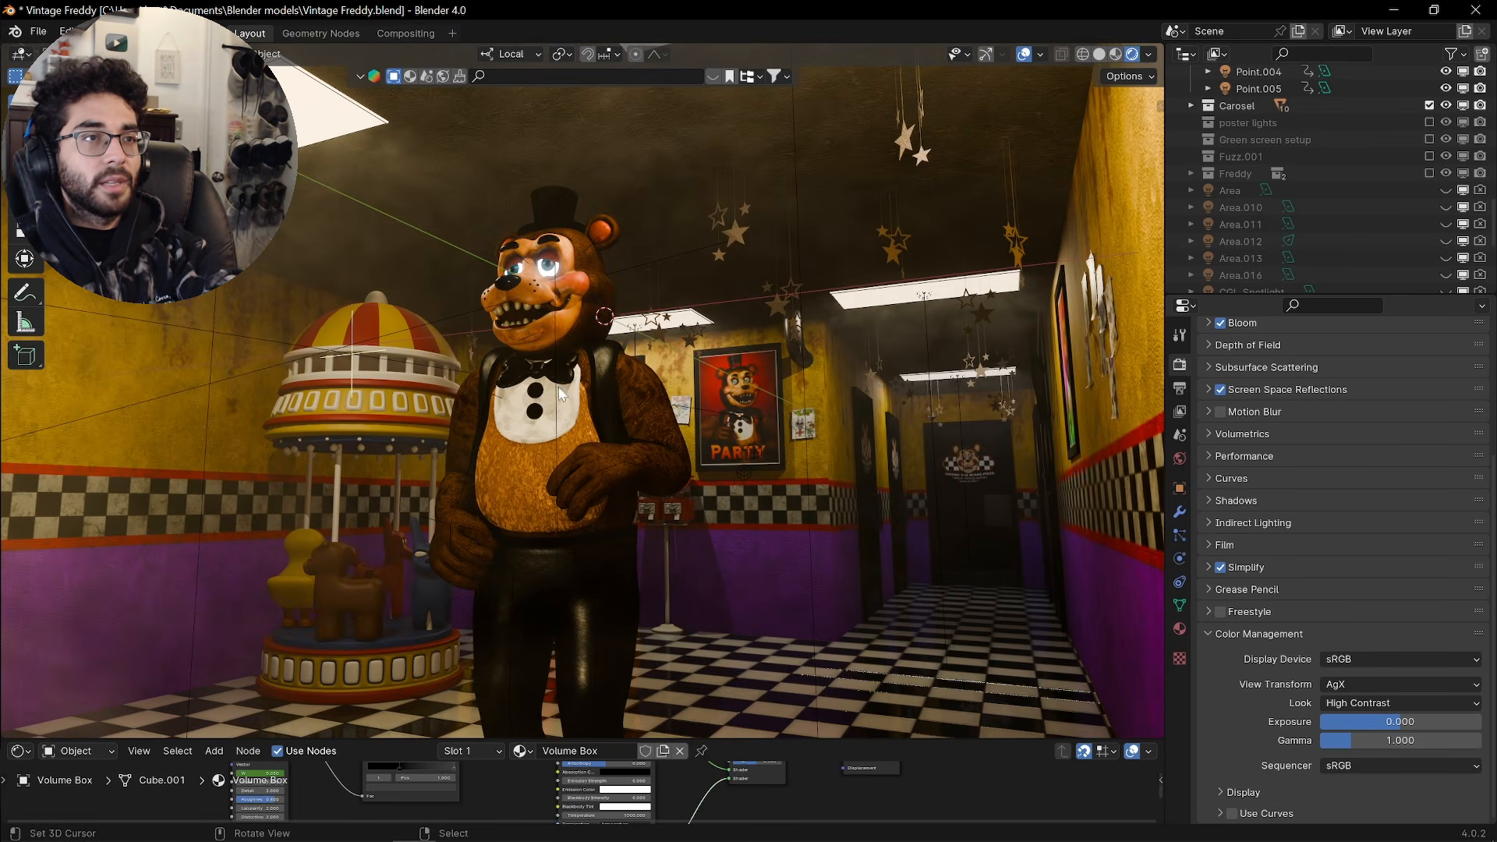
pyautogui.moveTo(812, 487); pyautogui.dragTo(876, 500, button='middle')
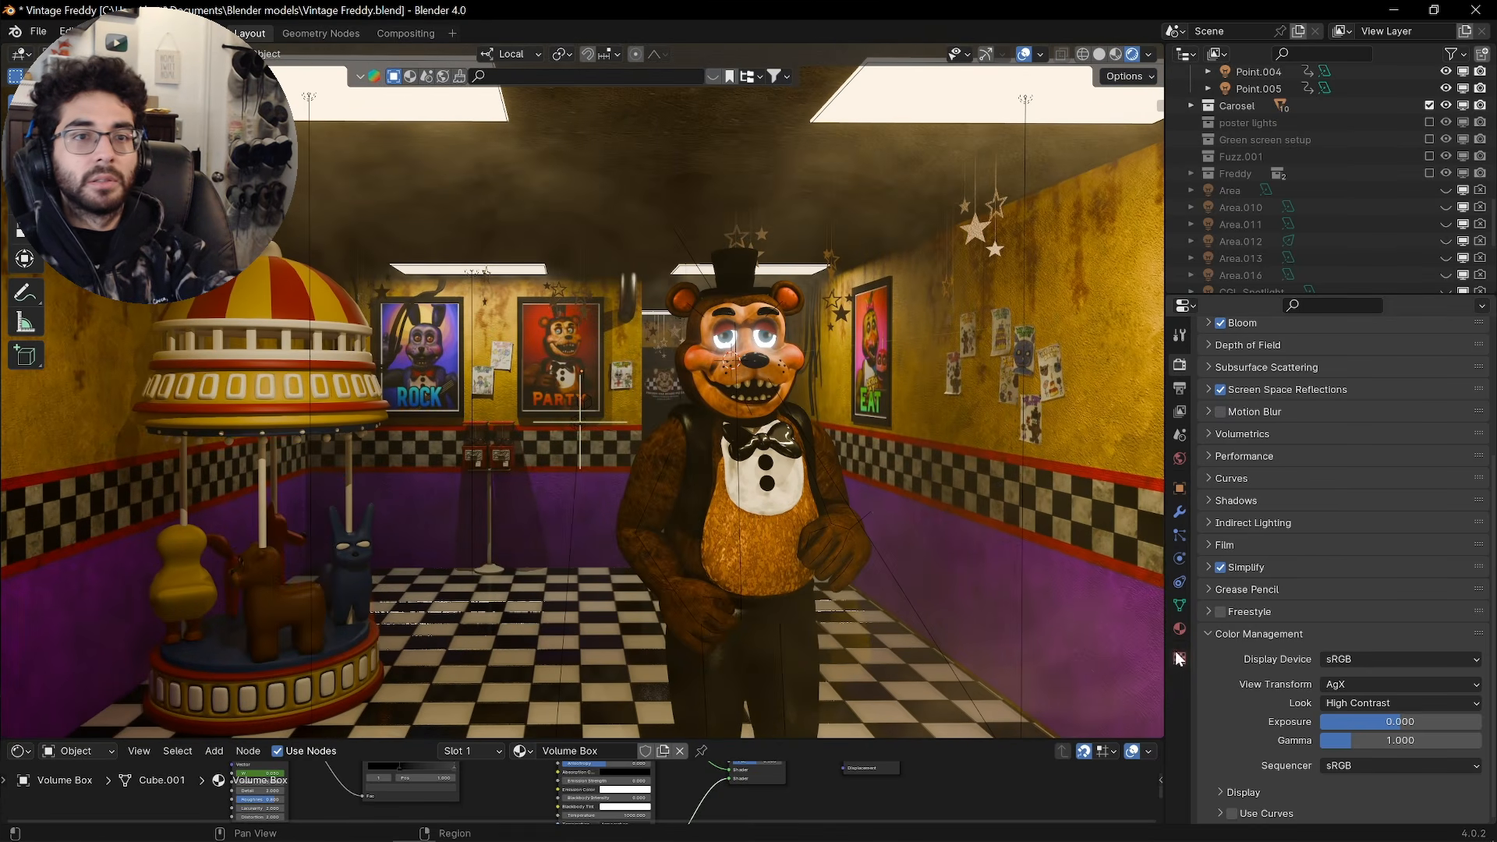
# Set the View Transform to Filmic, try the Very High Contrast look through the camera, and settle on High Contrast
pyautogui.click(1350, 684)
pyautogui.click(1356, 741)
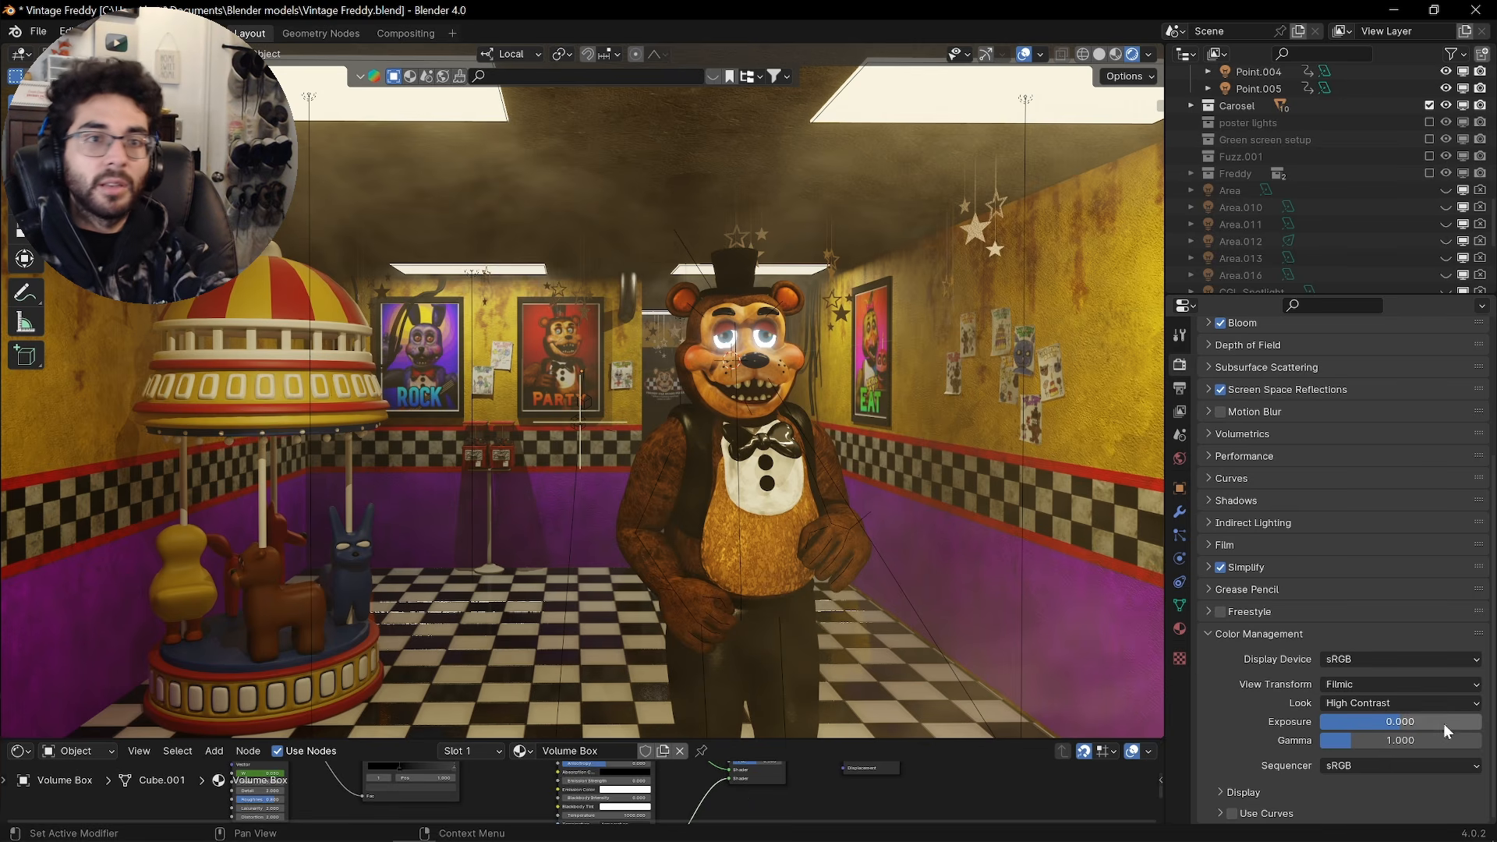
pyautogui.click(1404, 704)
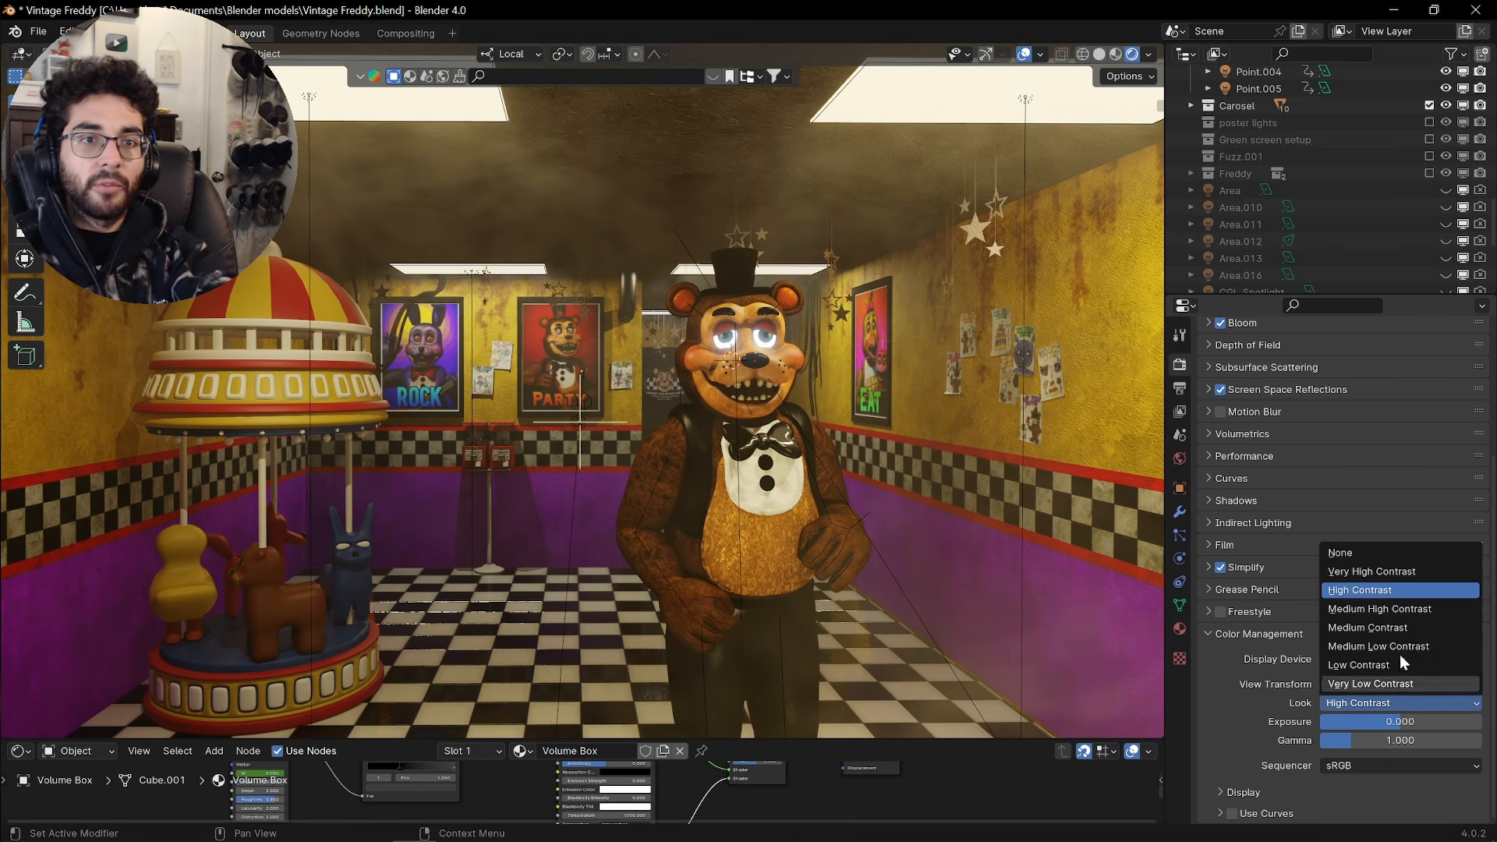
pyautogui.click(1394, 574)
pyautogui.press('KP_0')
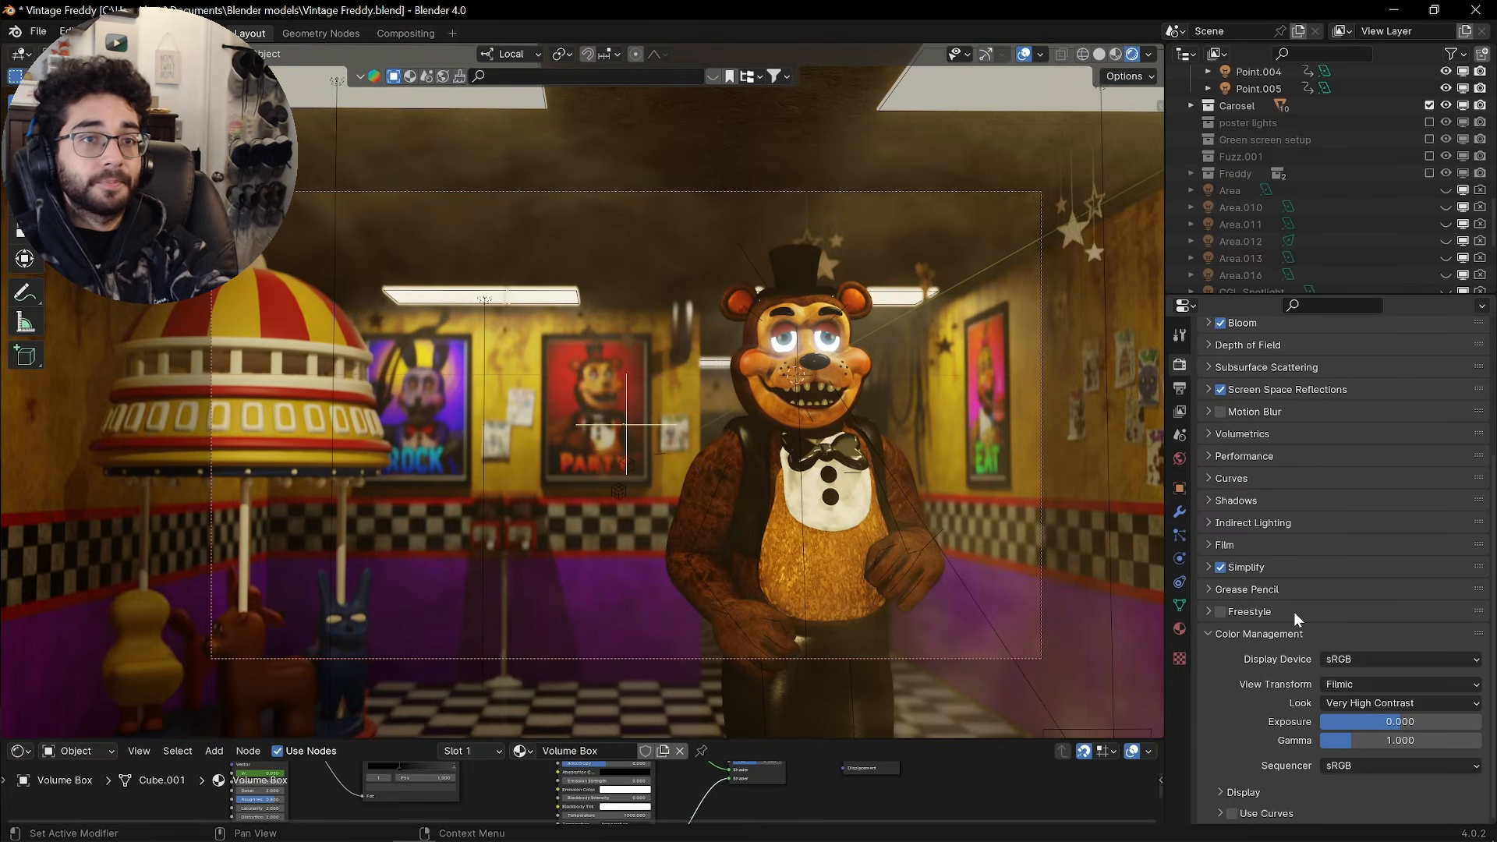
pyautogui.click(1378, 703)
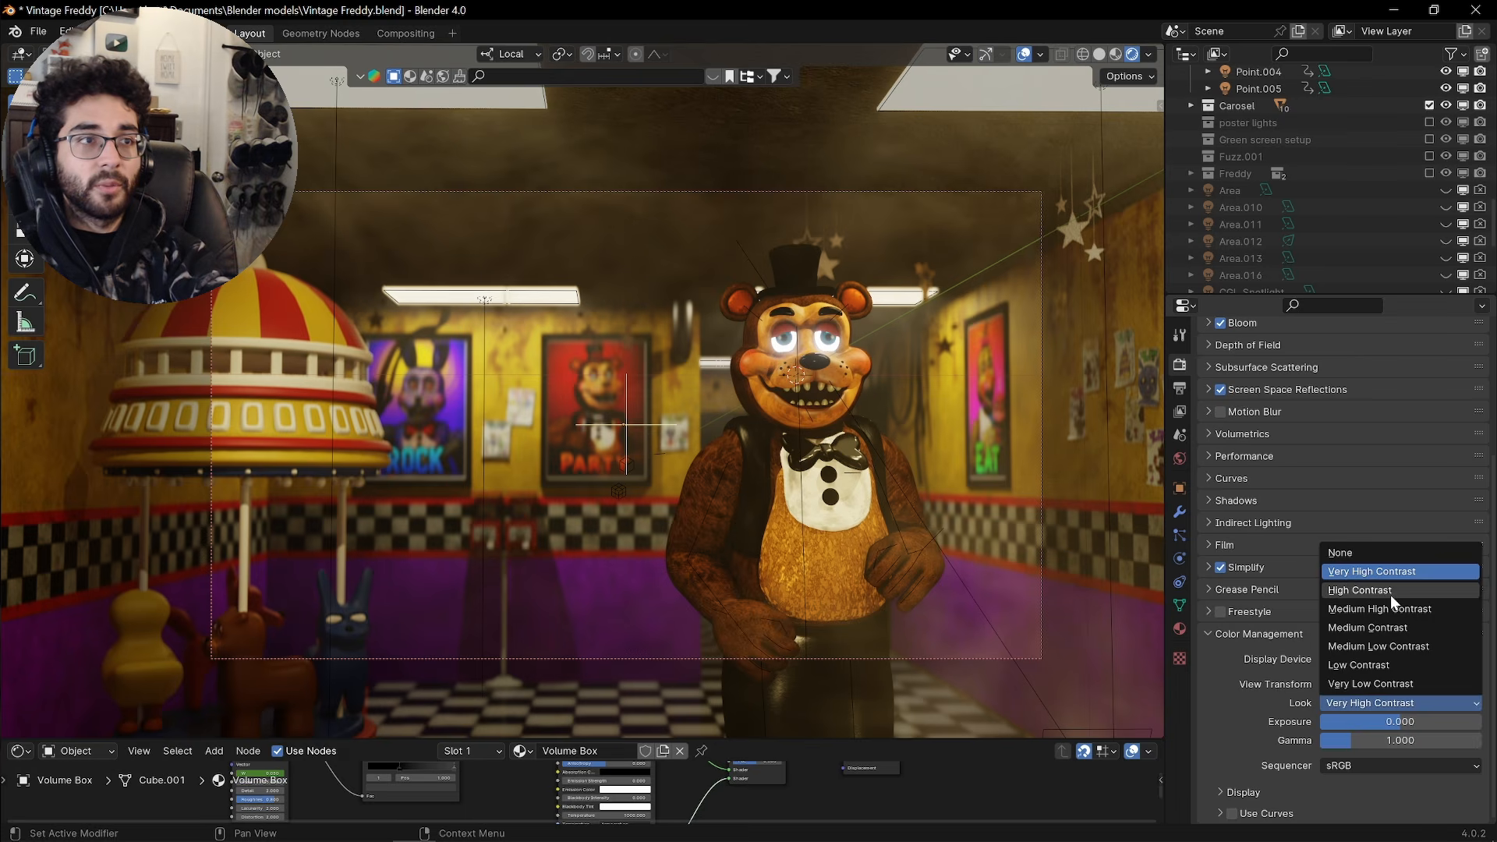
pyautogui.click(1391, 591)
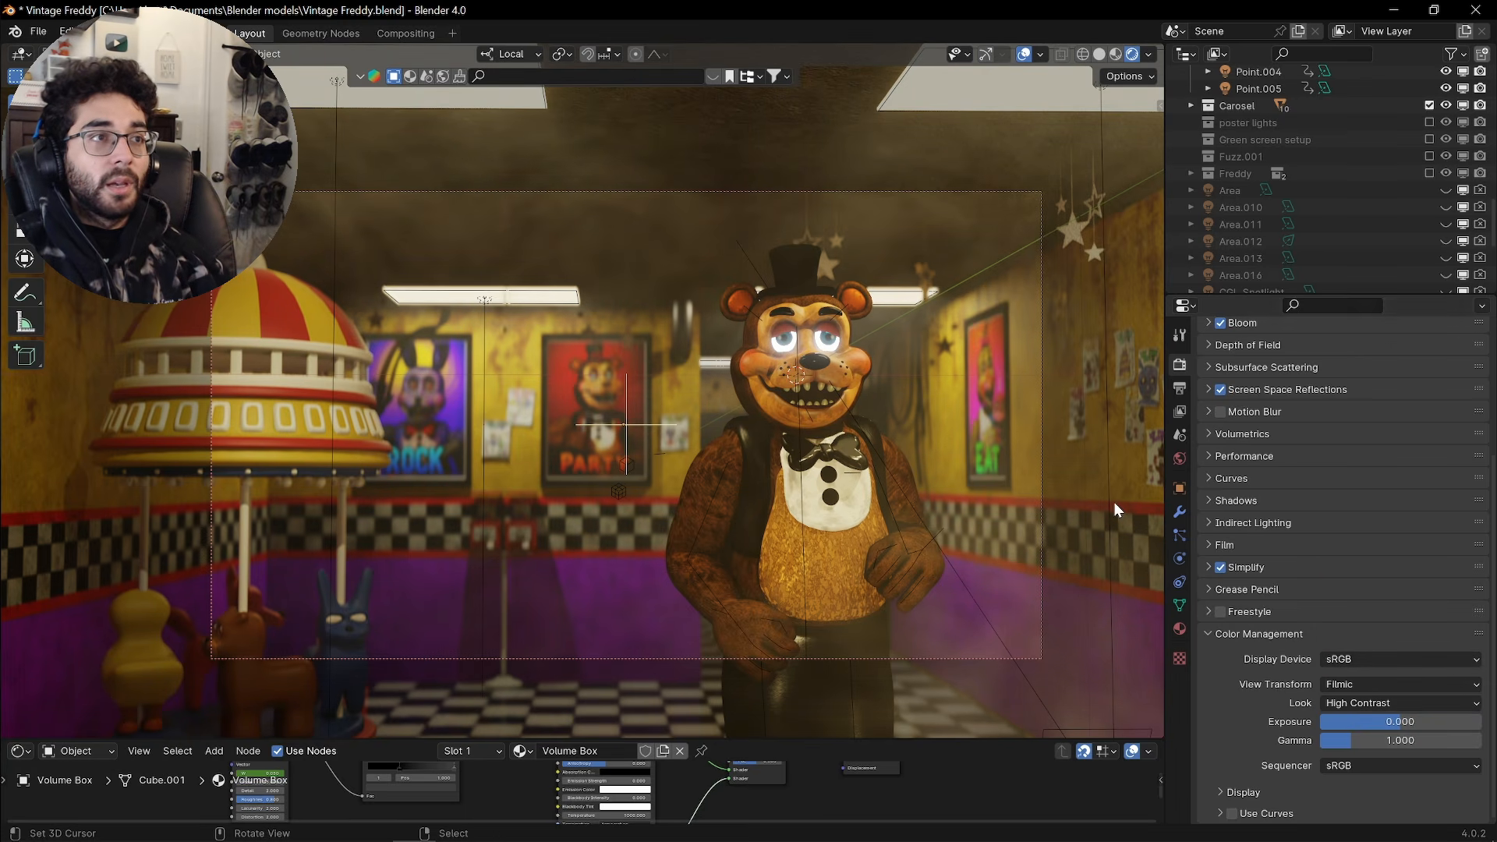
# Adjust the color ramp in the Volume Box material to thin the fog in the room
pyautogui.scroll(3, 563, 783)
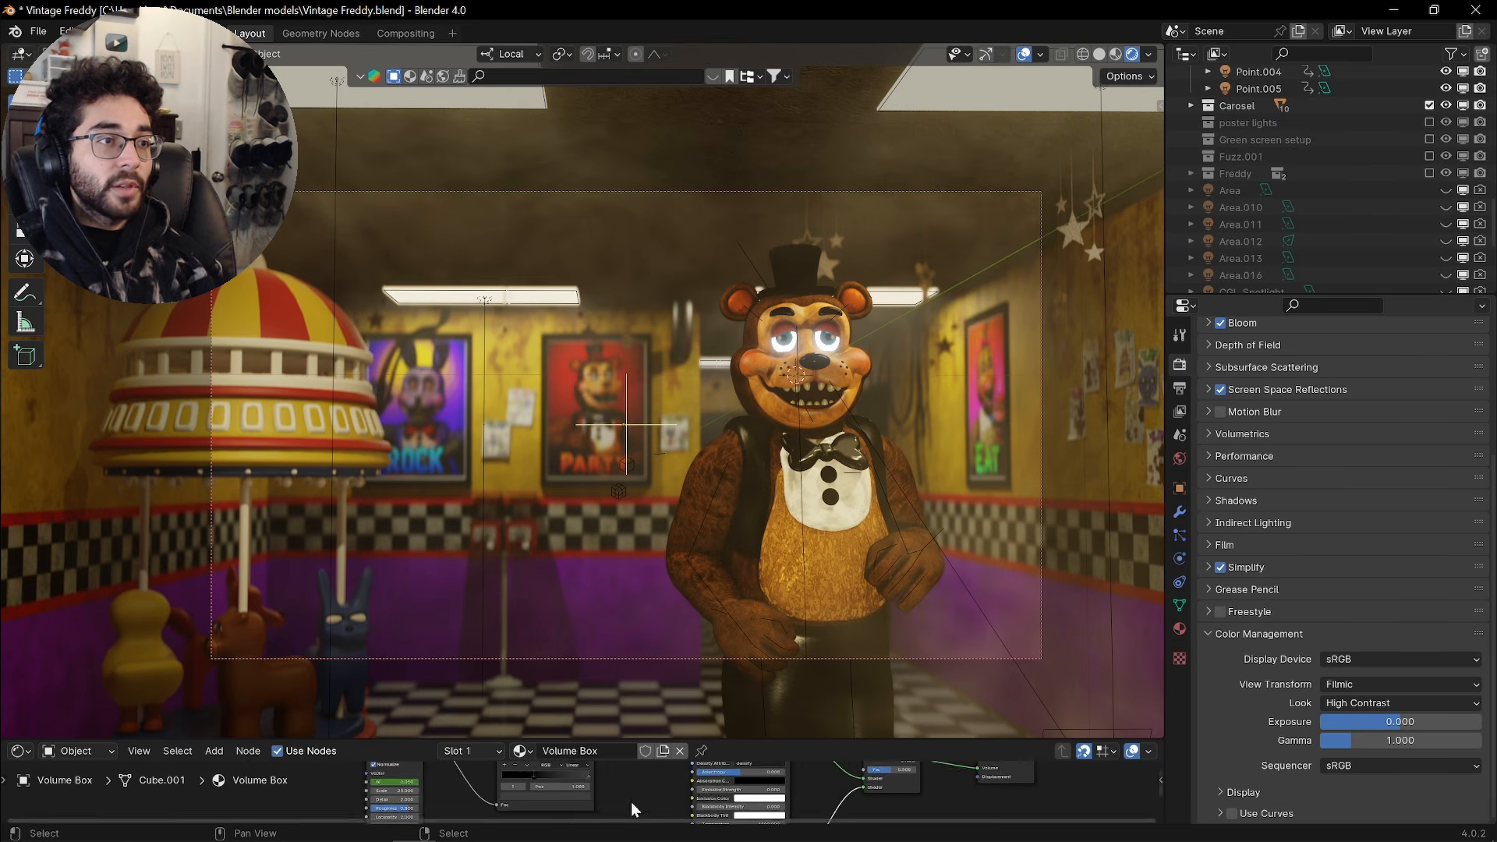
pyautogui.click(579, 797)
pyautogui.moveTo(480, 695); pyautogui.dragTo(485, 702)
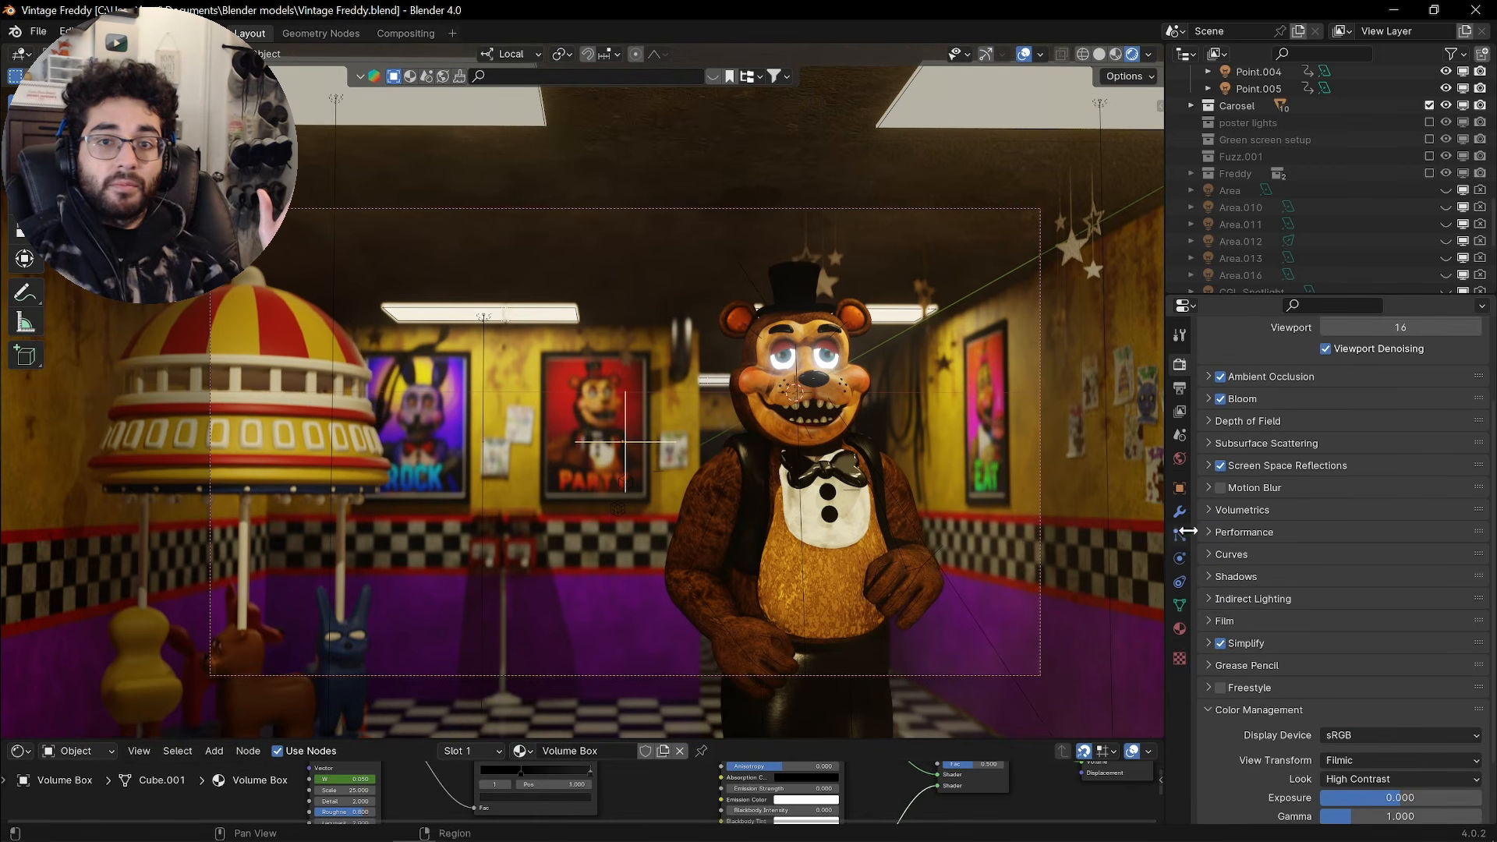
# Review the Bloom settings and hide the viewport overlays in the camera view
pyautogui.click(1258, 398)
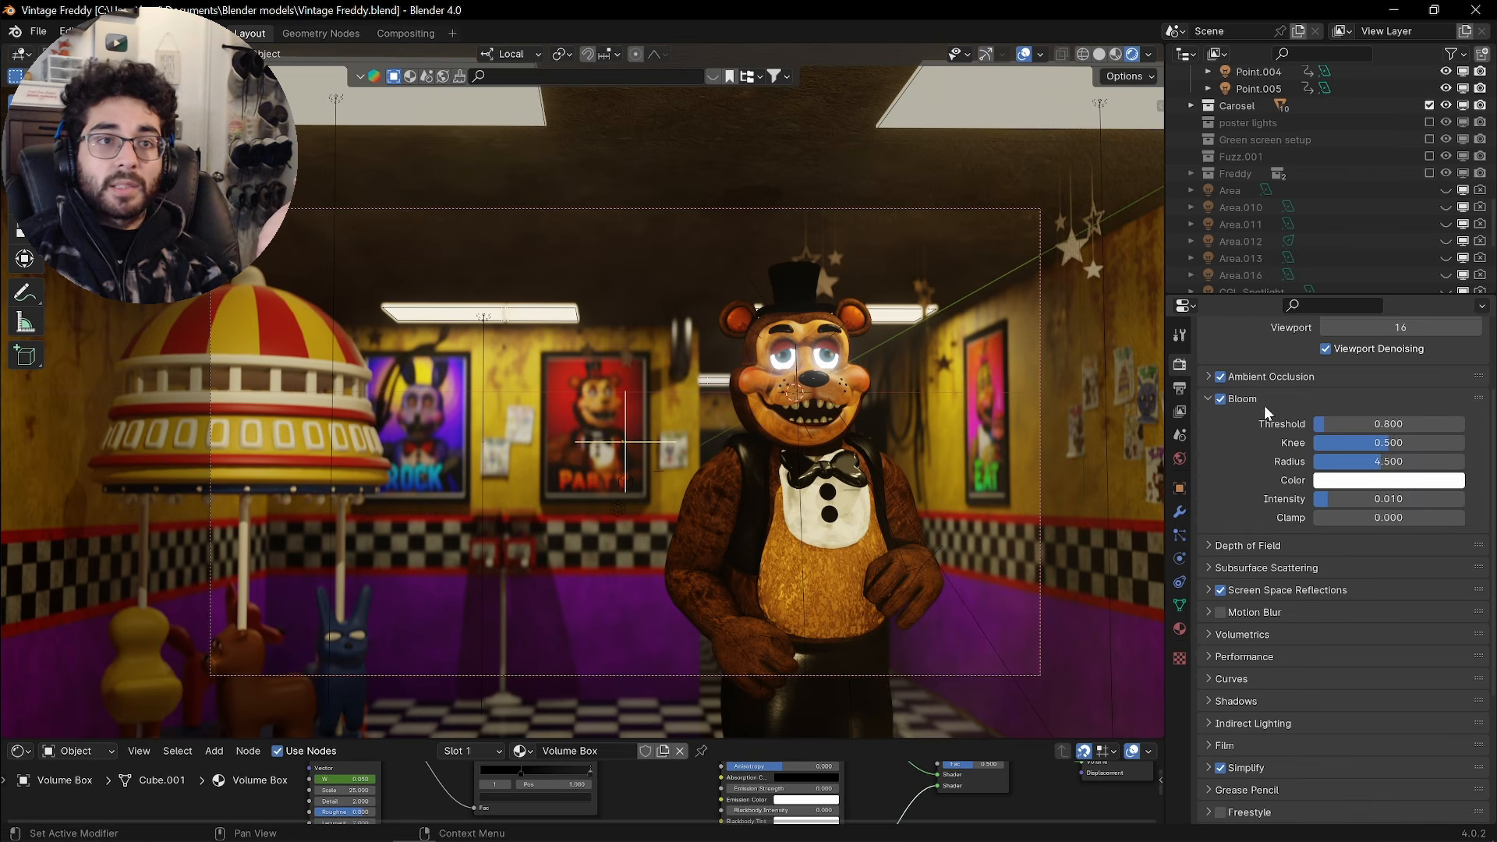
pyautogui.click(1238, 398)
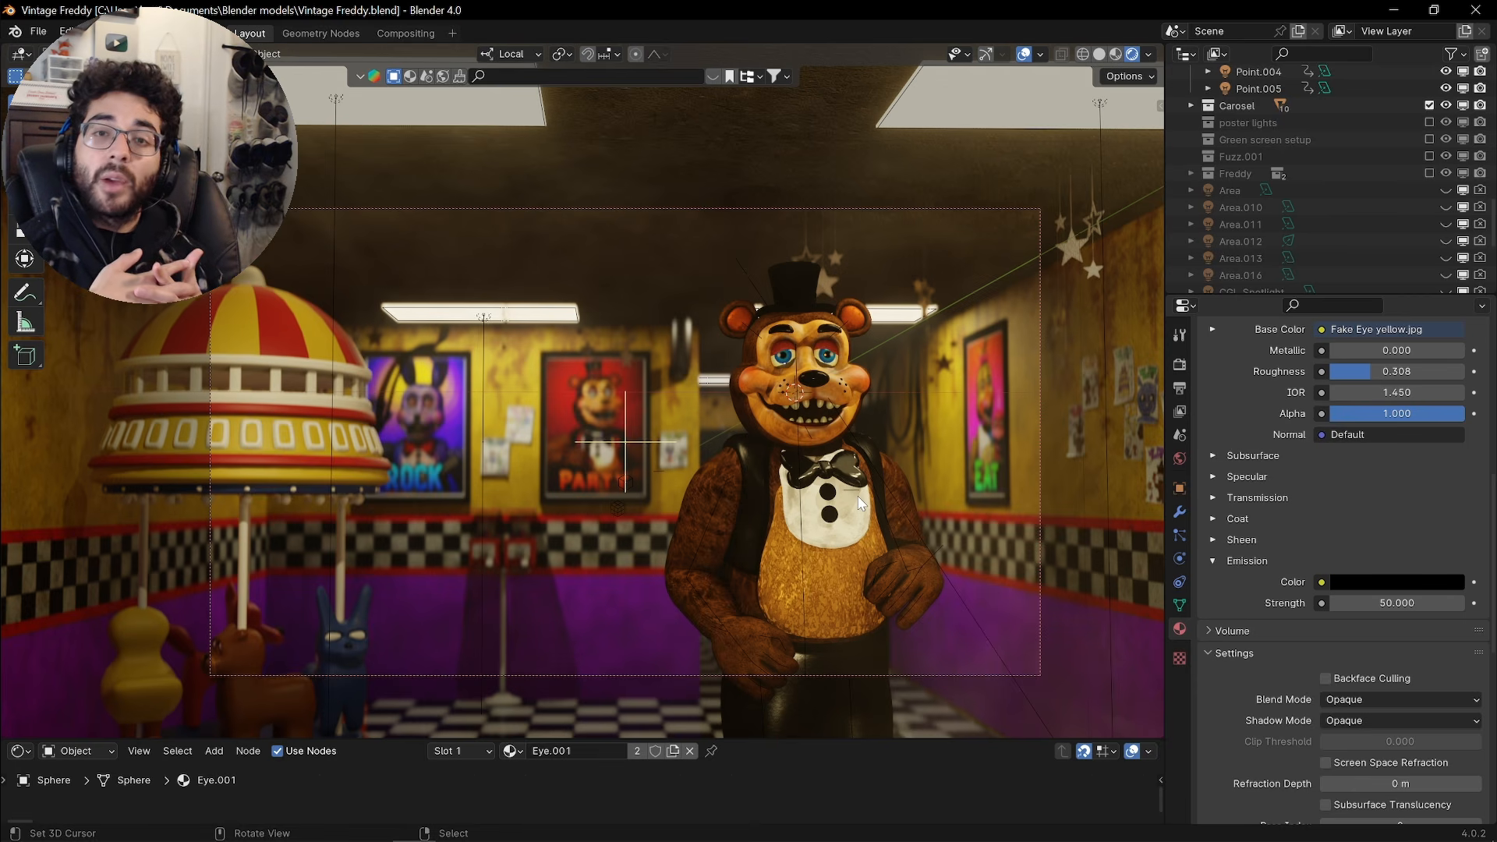
pyautogui.click(1024, 54)
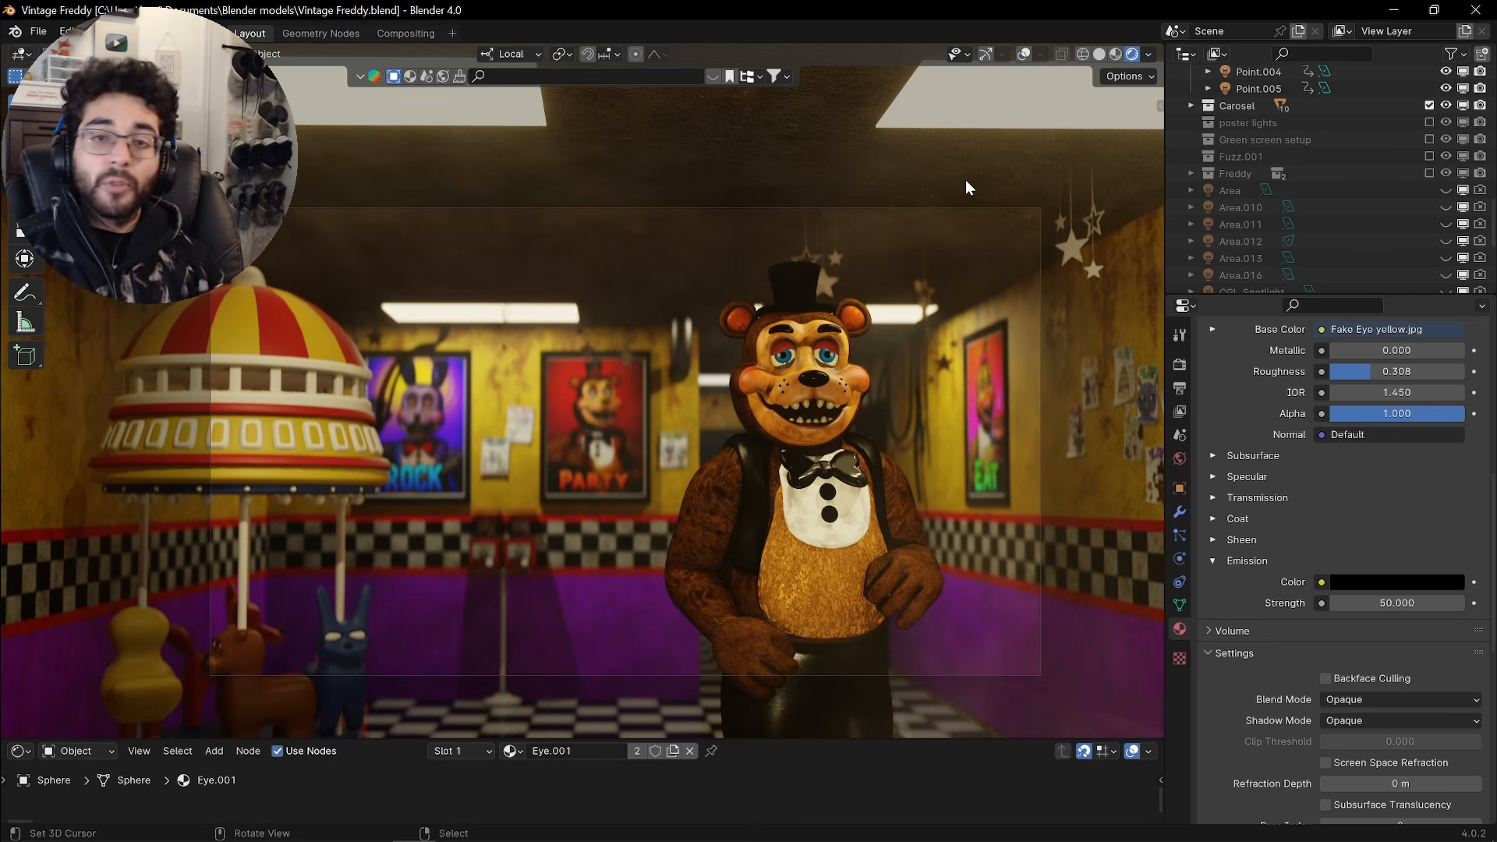